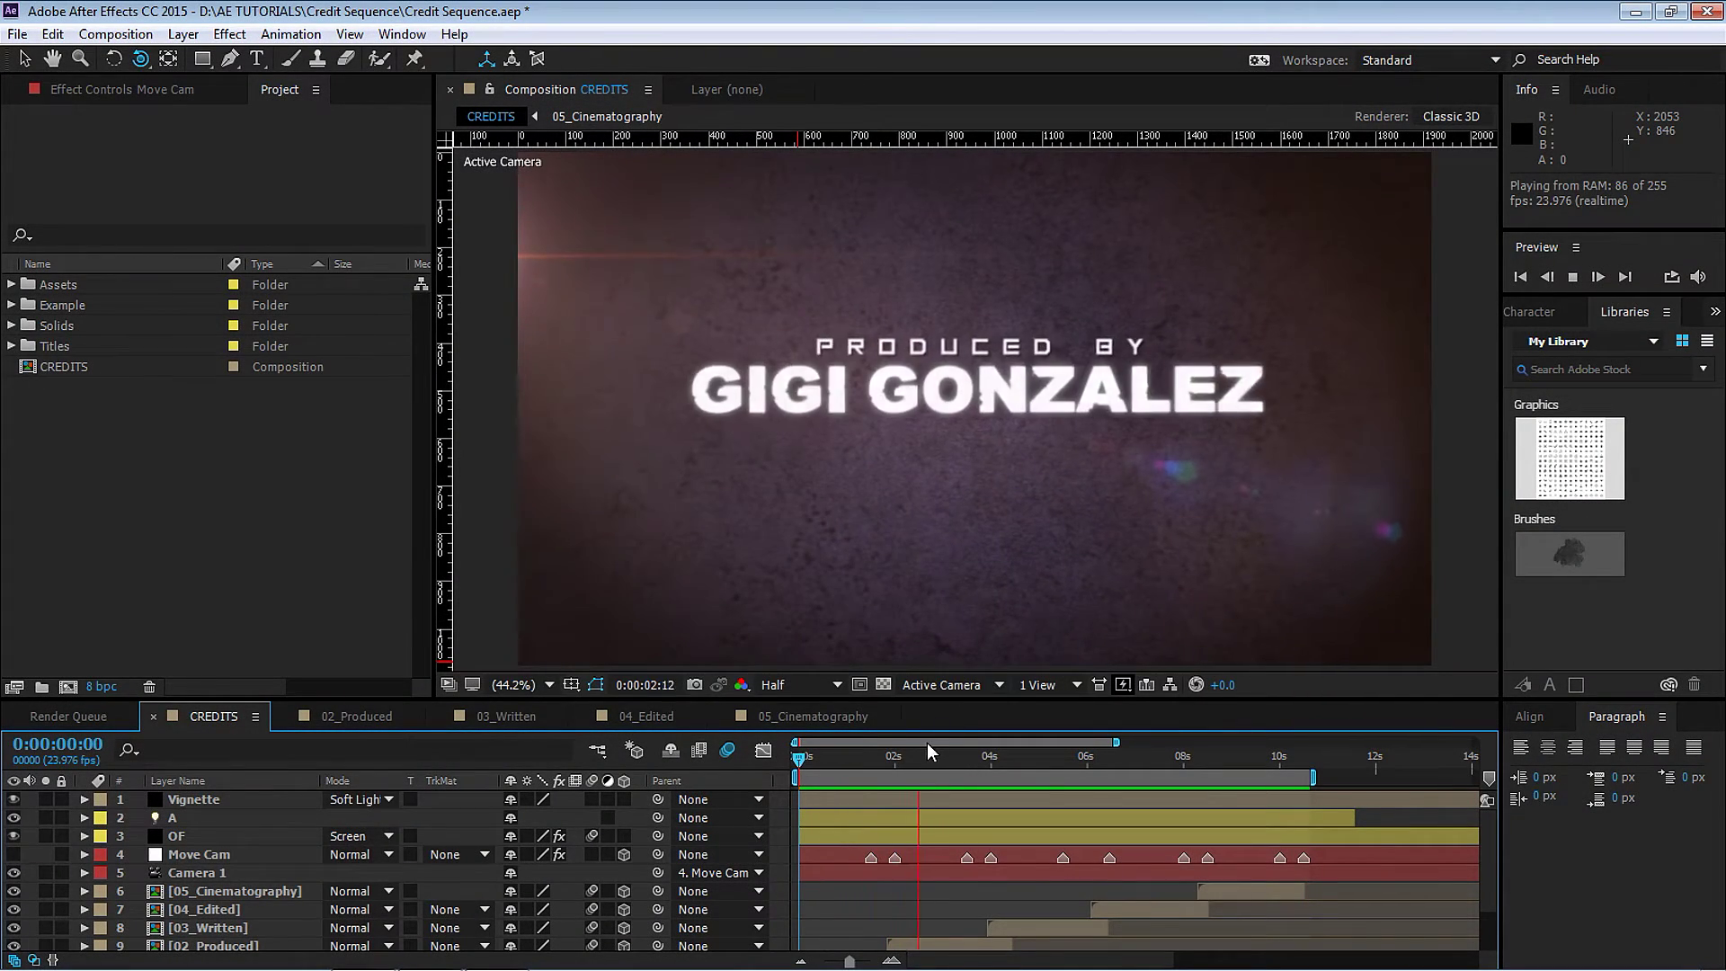
Stop the CREDITS preview and switch to the 02_Produced title composition.
{"action": "left_click", "coordinate": [364, 718]}
Scrub through the Produced title's rotate-and-fade animation, then start a new composition.
{"action": "left_click", "coordinate": [927, 761]}
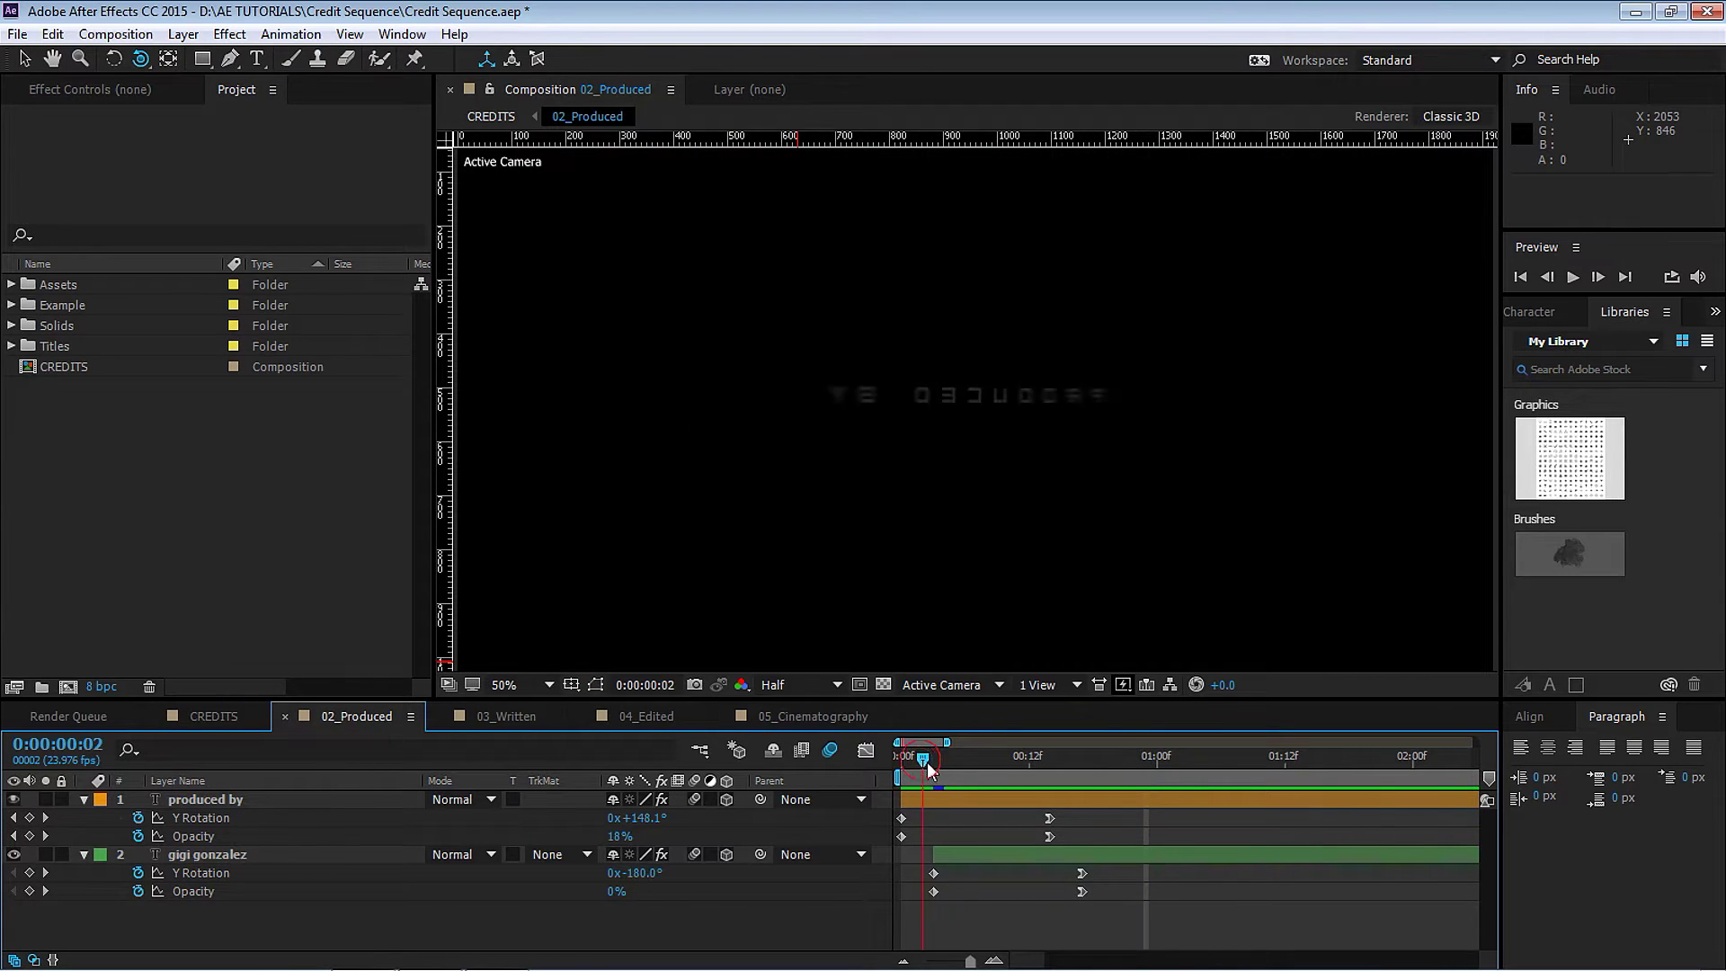
{"action": "left_click_drag", "start_coordinate": [928, 763], "coordinate": [1106, 763]}
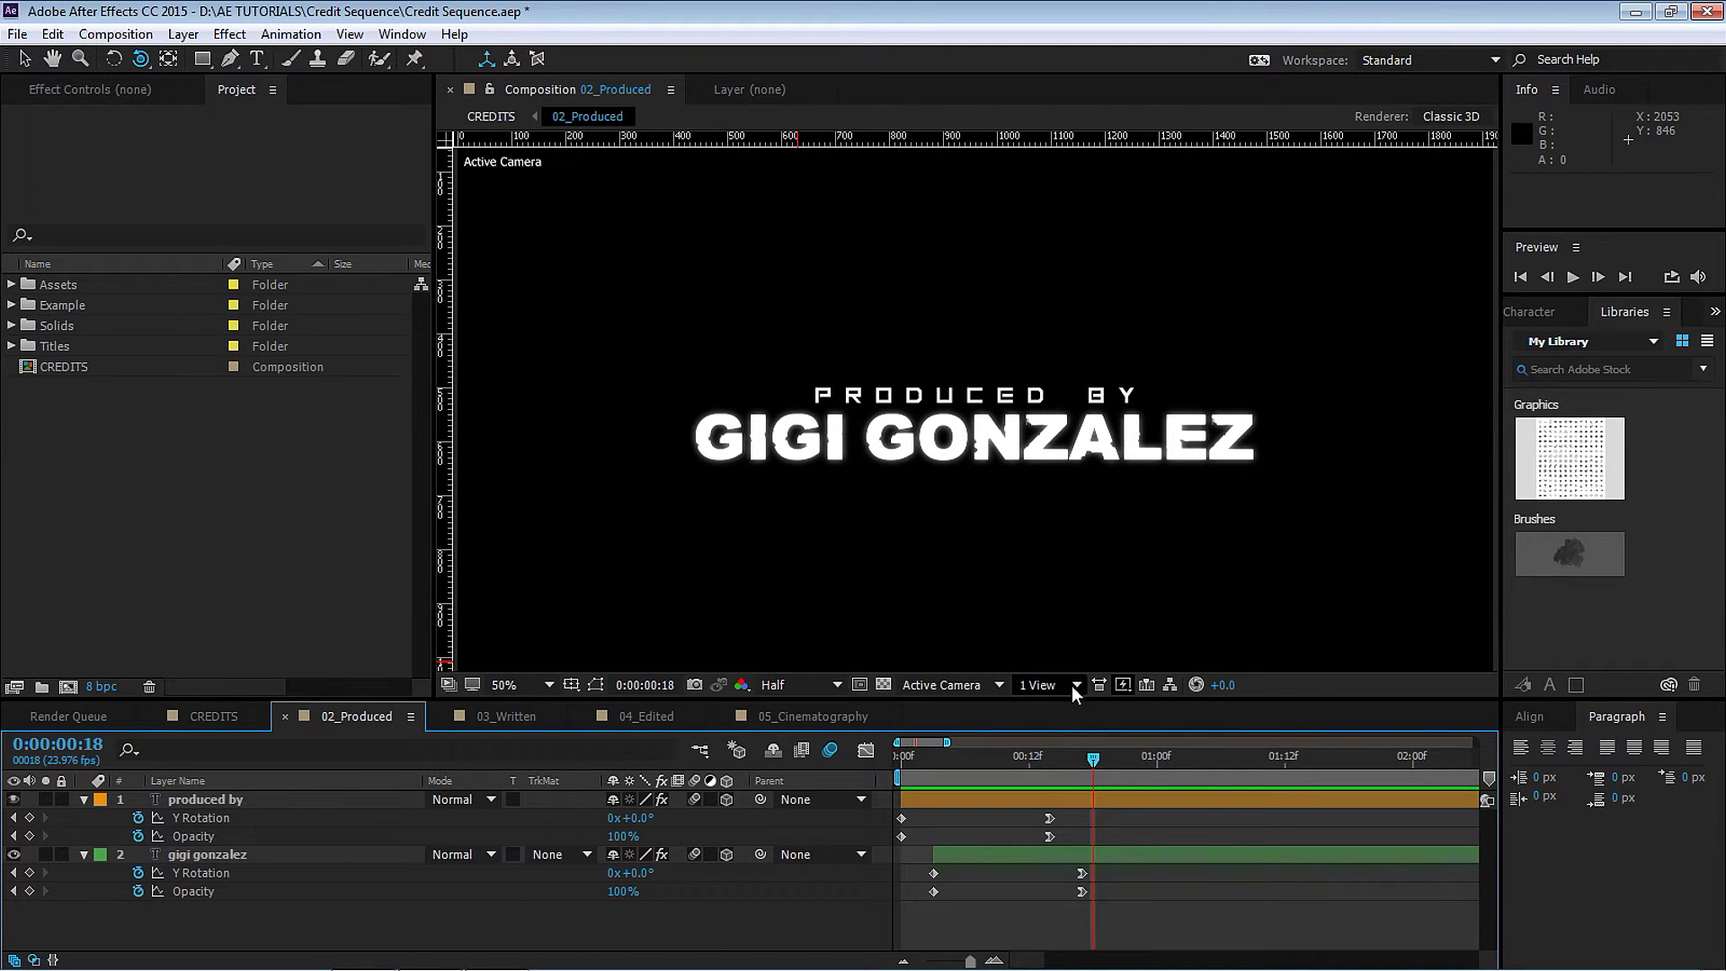
{"action": "left_click", "coordinate": [67, 686]}
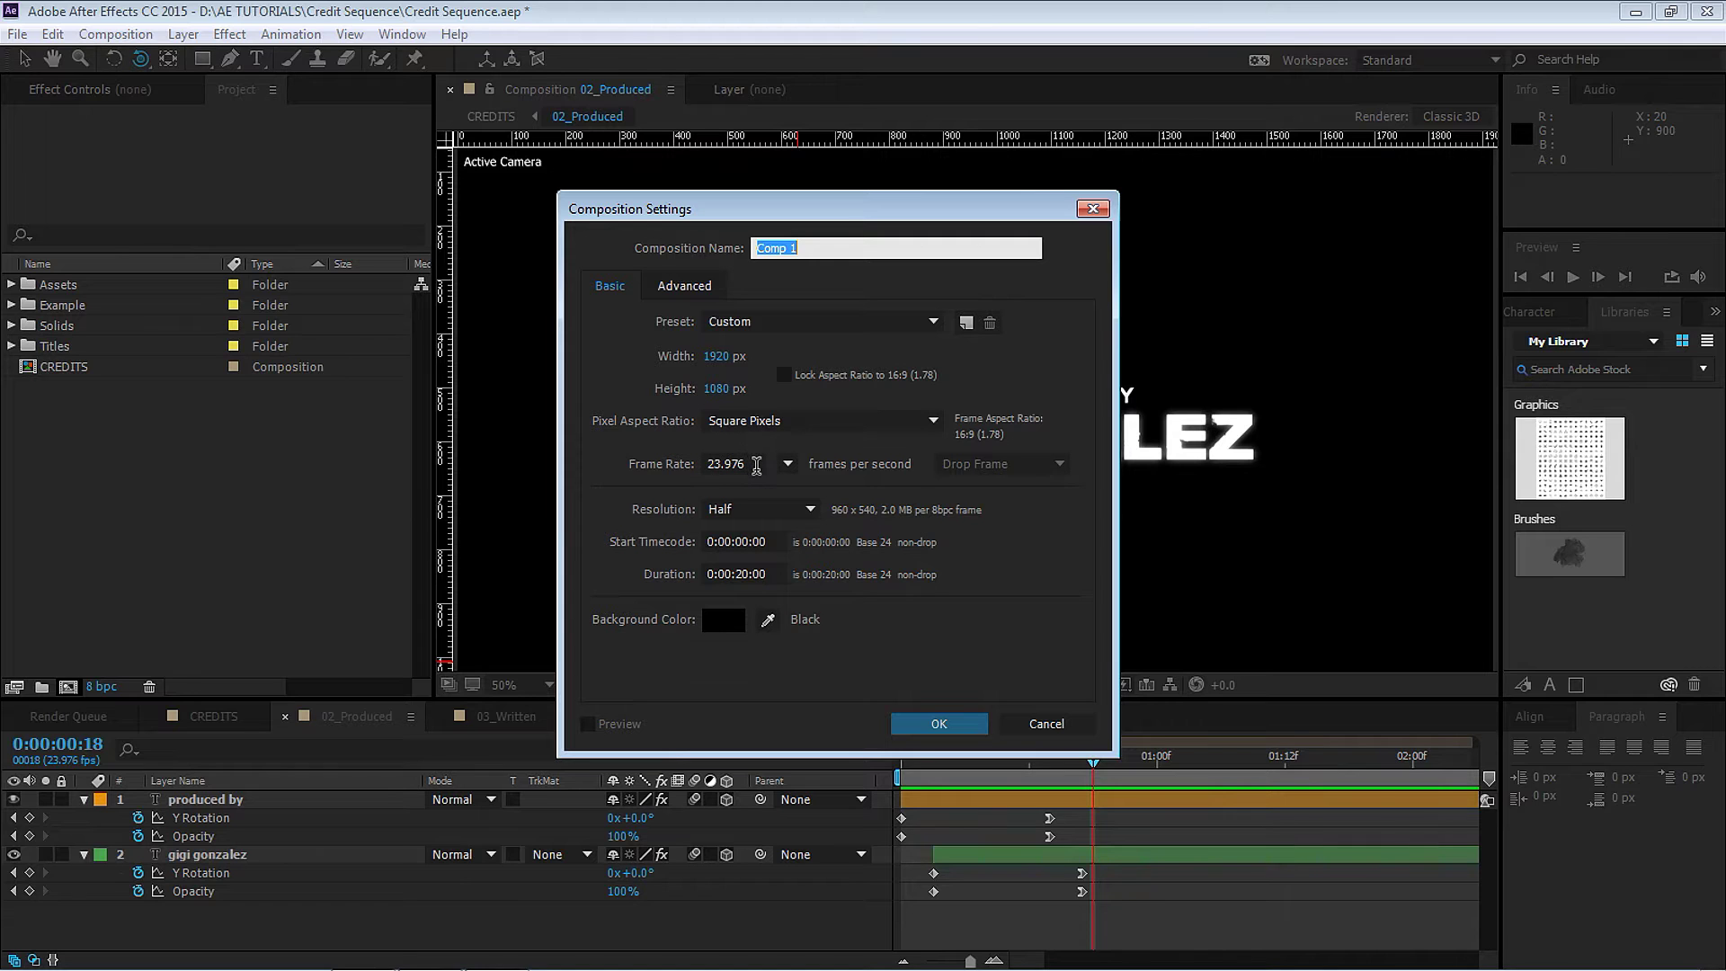
Create the 1920×1080 Comp 1 and add a new solid layer to it.
{"action": "left_click", "coordinate": [765, 574]}
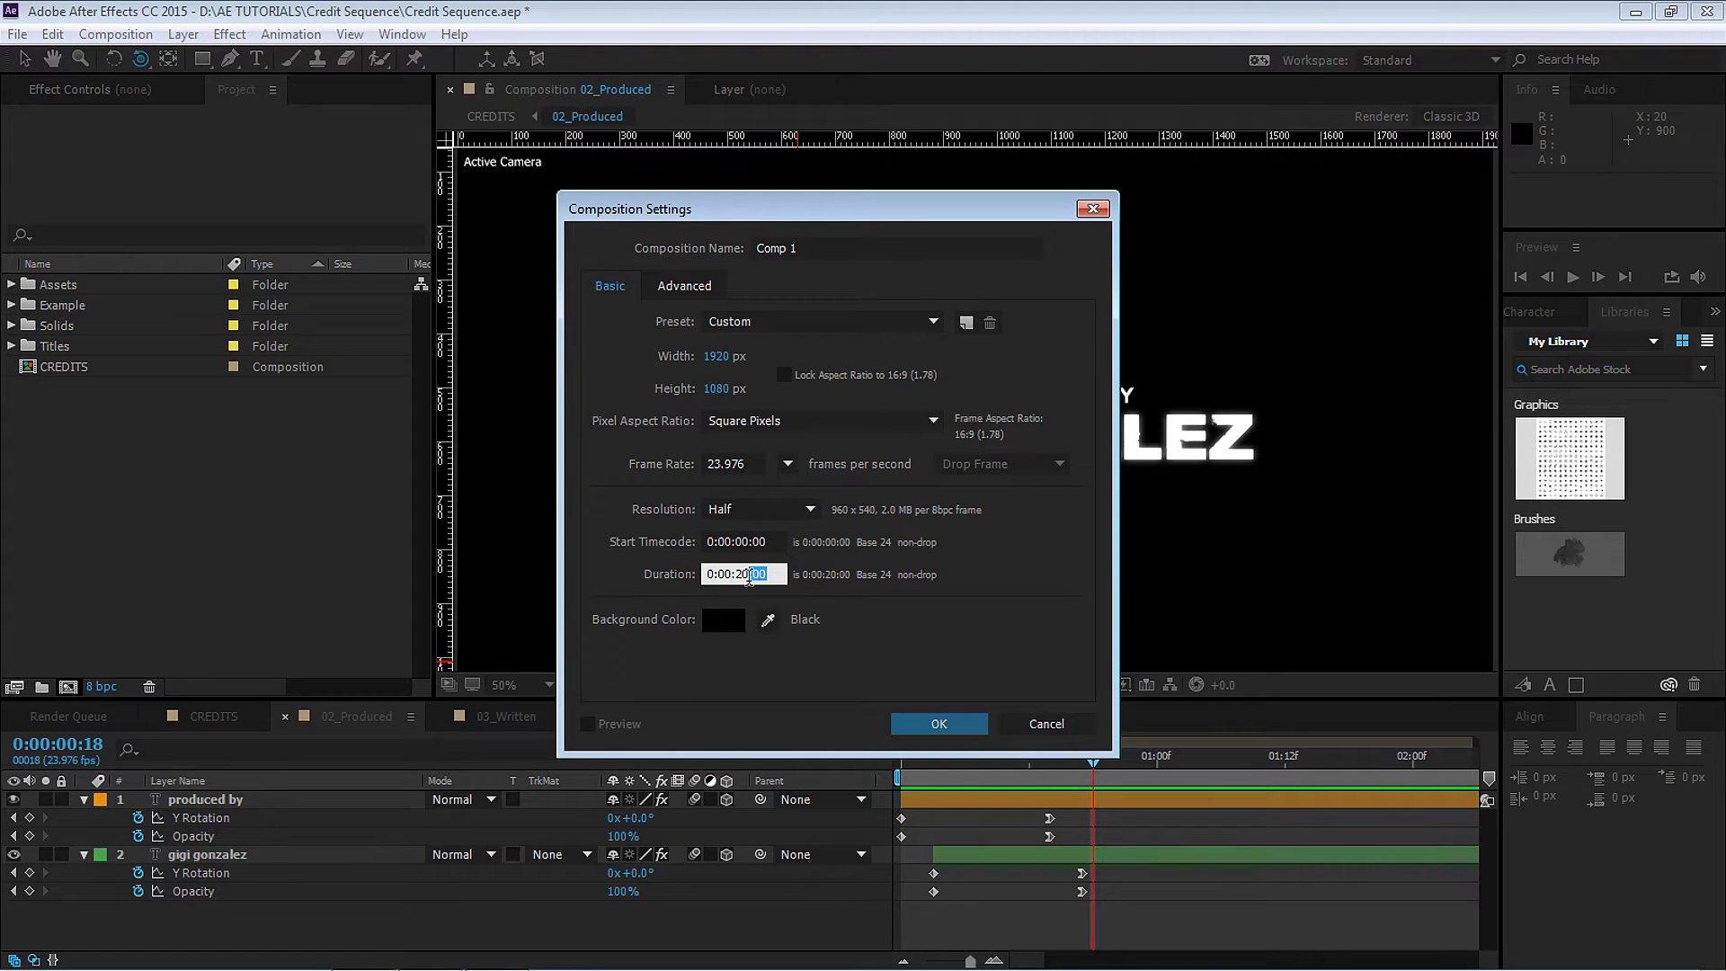
{"action": "left_click", "coordinate": [939, 724]}
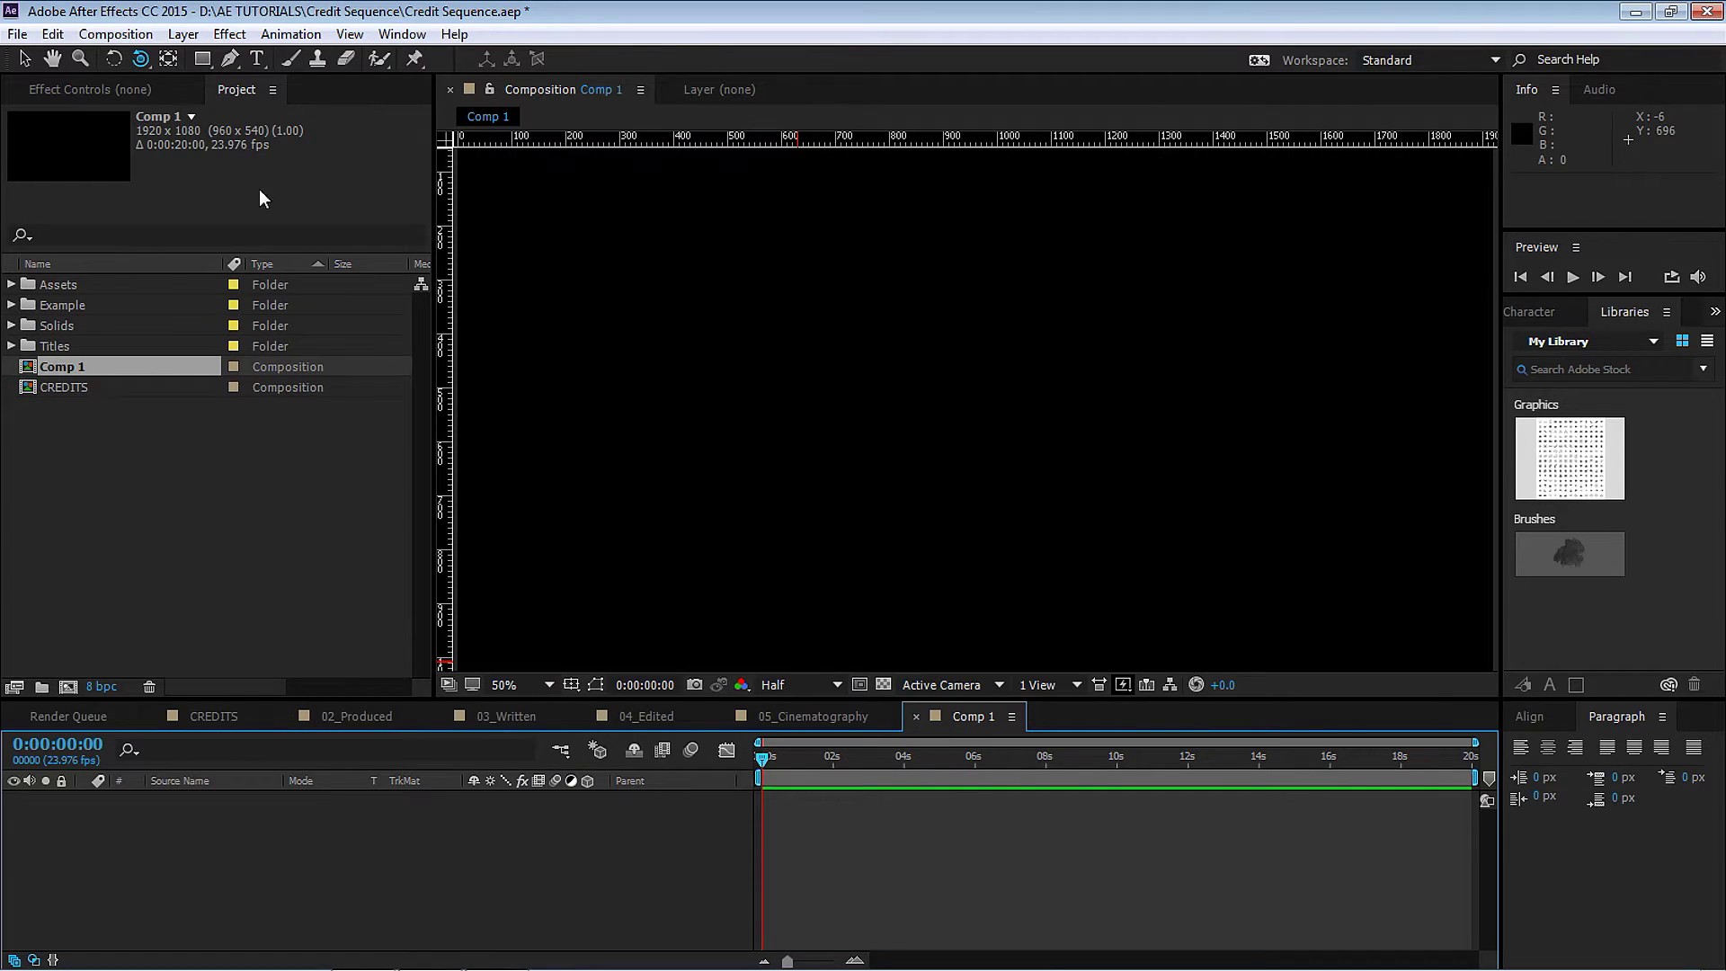
{"action": "left_click", "coordinate": [186, 36]}
{"action": "mouse_move", "coordinate": [198, 52]}
{"action": "left_click", "coordinate": [462, 78]}
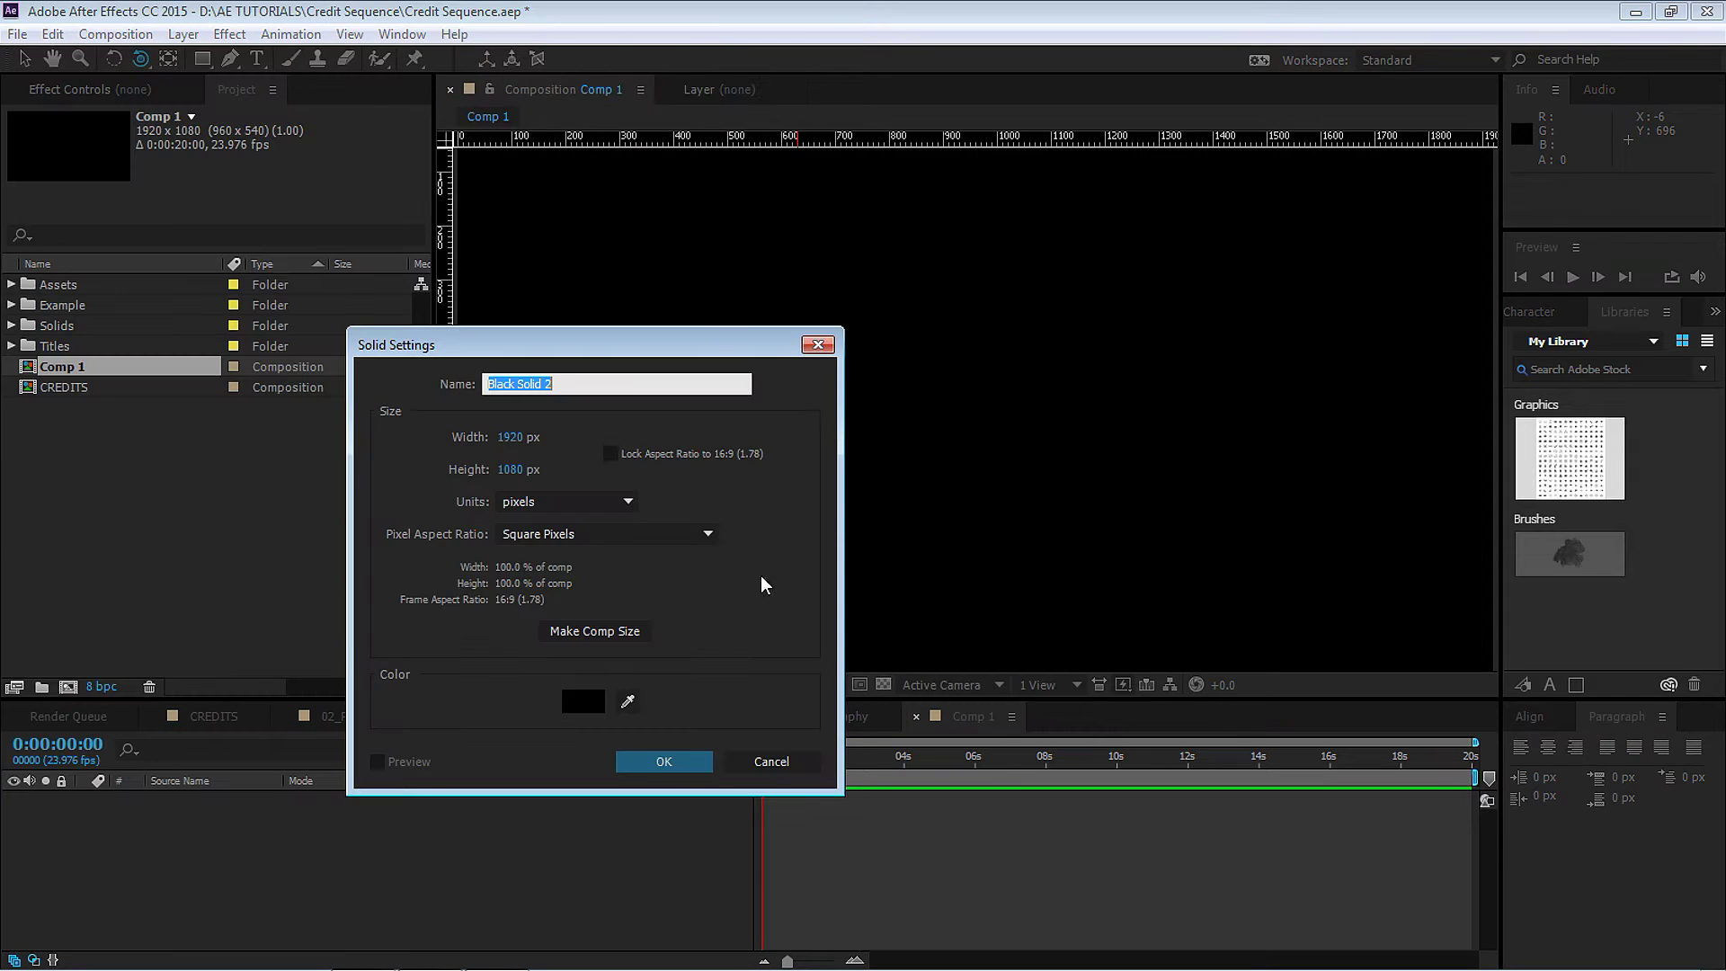
{"action": "left_click", "coordinate": [665, 762]}
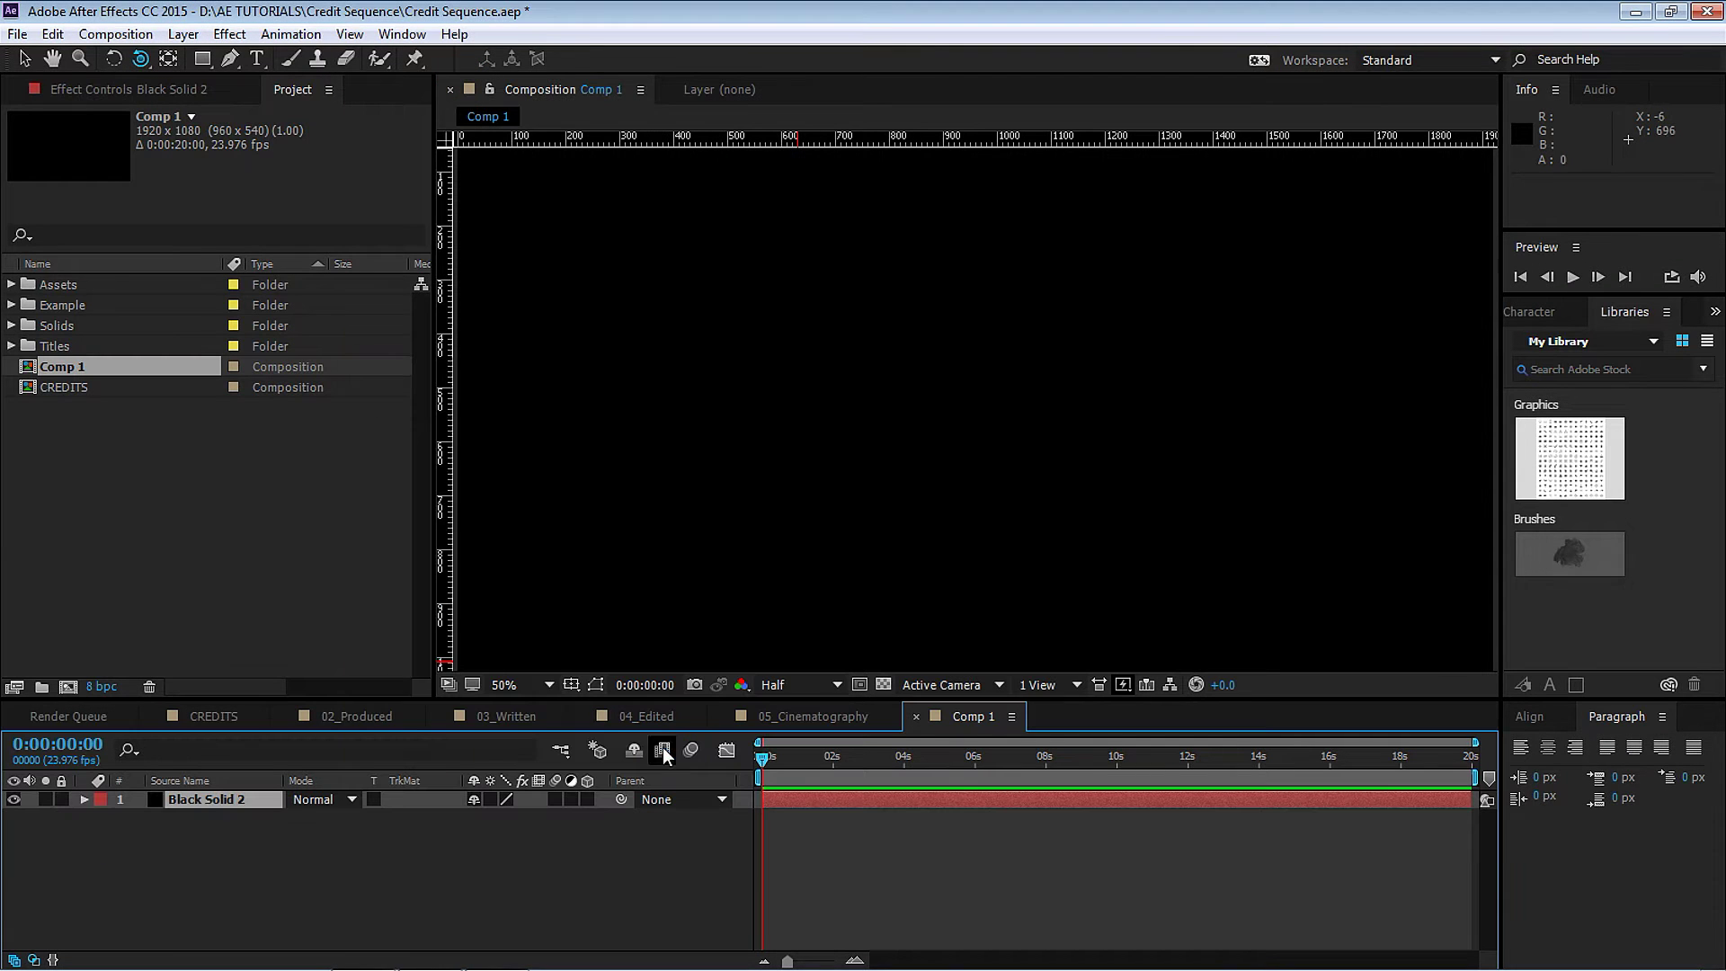
Apply Gradient Ramp to the solid with a dark purple 2E1E33 start colour.
{"action": "left_click", "coordinate": [231, 36]}
{"action": "mouse_move", "coordinate": [219, 415]}
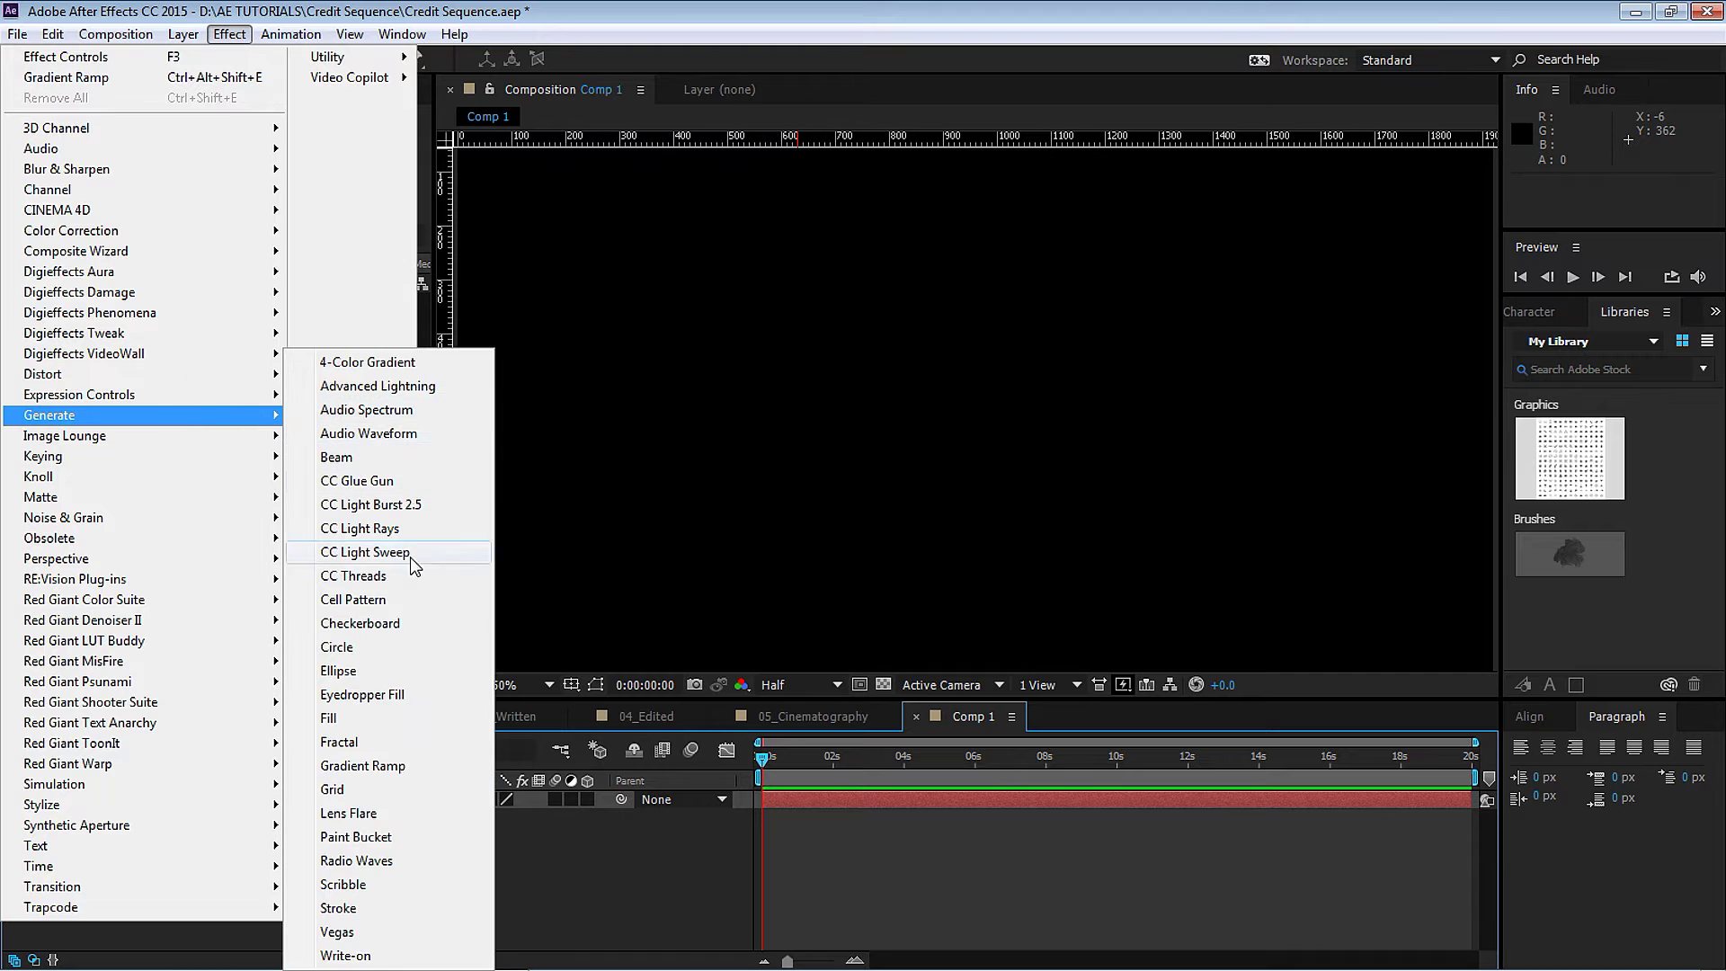
{"action": "left_click", "coordinate": [378, 765]}
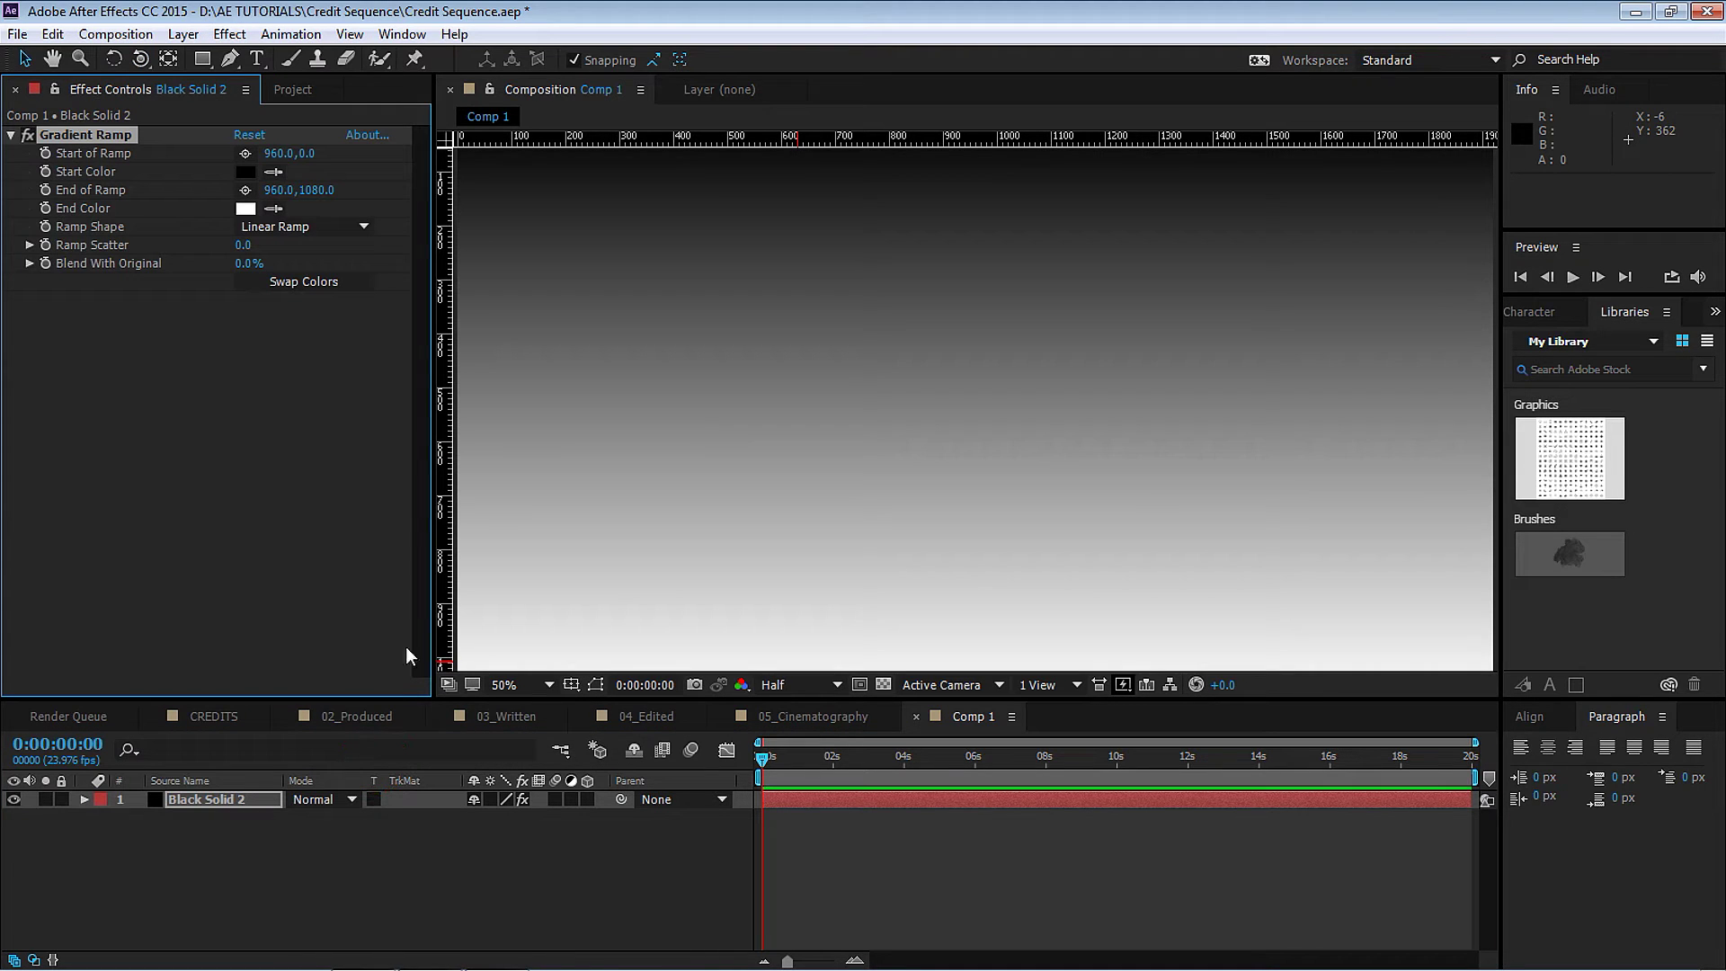
{"action": "left_click", "coordinate": [246, 171]}
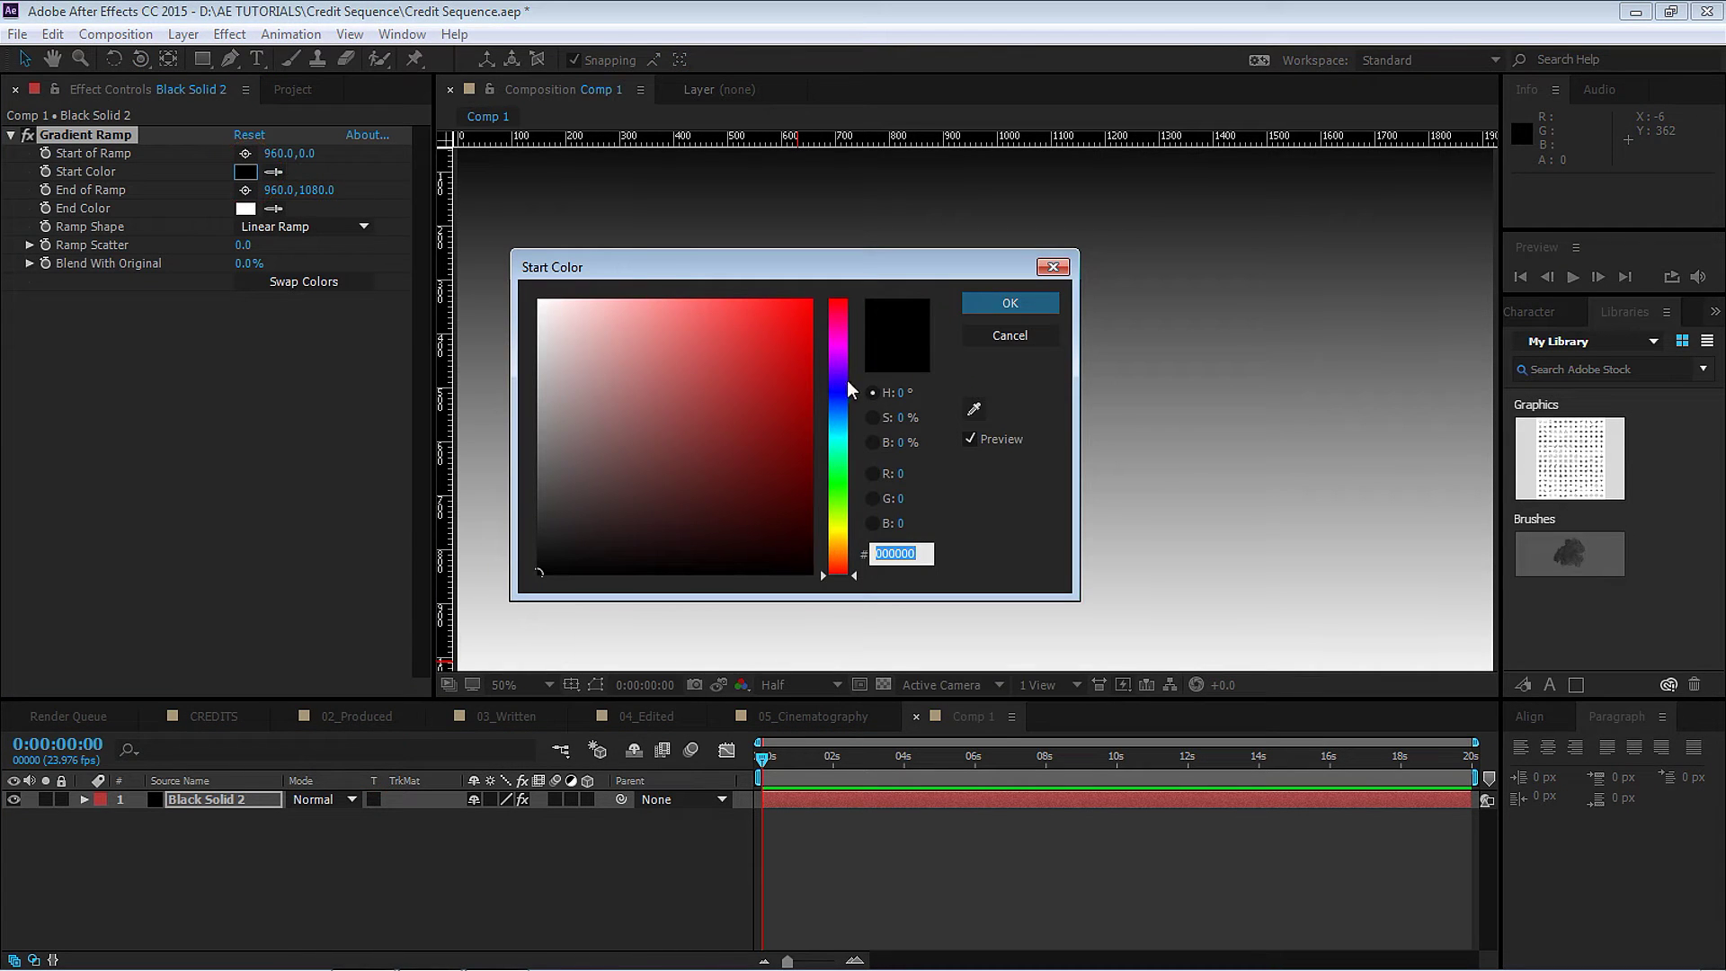
{"action": "left_click", "coordinate": [832, 356]}
{"action": "left_click", "coordinate": [649, 519]}
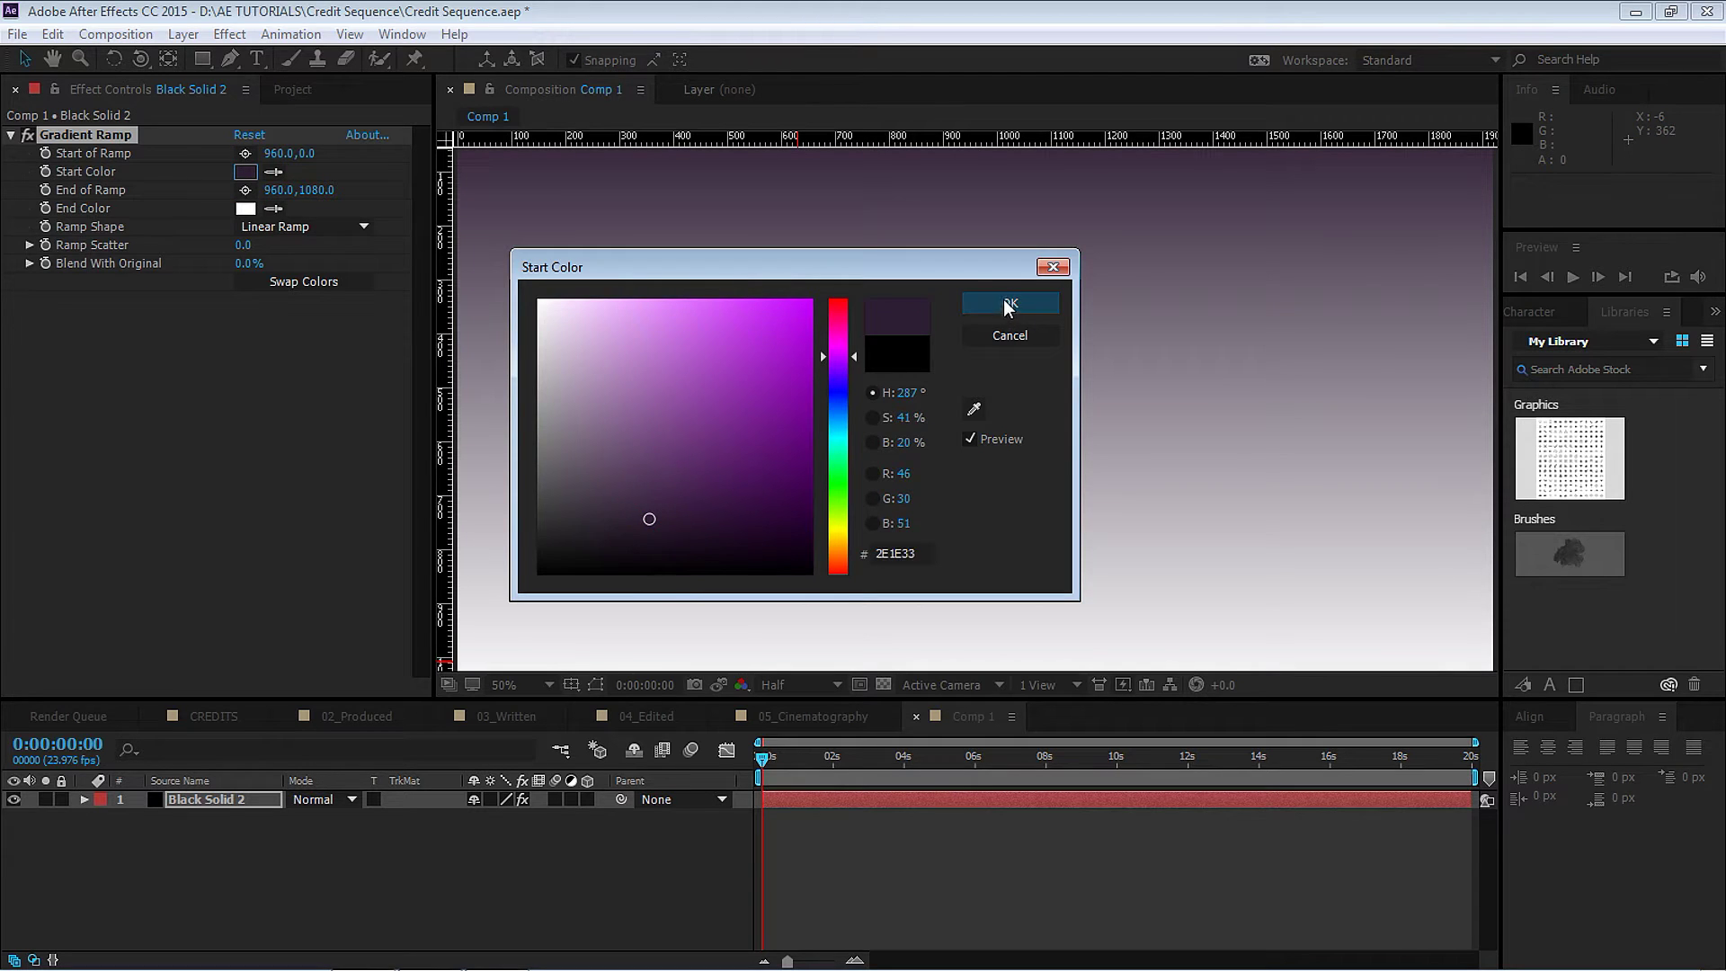
{"action": "left_click", "coordinate": [1008, 306]}
Keep the gradient's end colour black and set the ramp shape to Radial.
{"action": "left_click", "coordinate": [246, 207]}
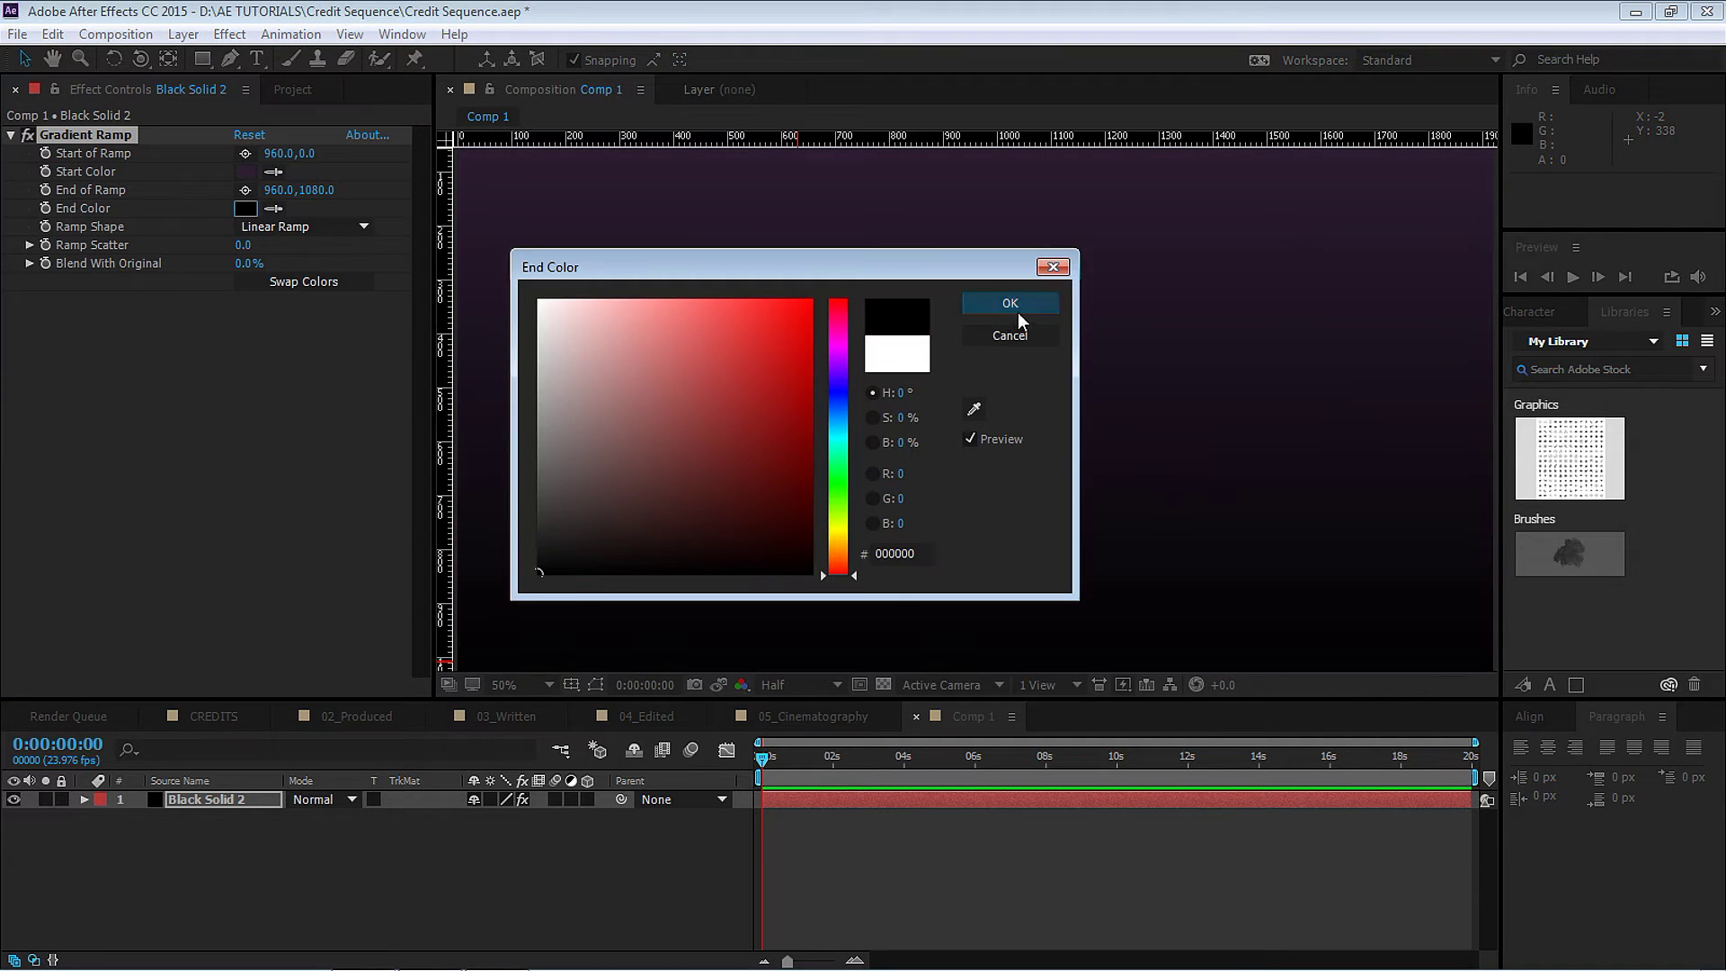
{"action": "left_click", "coordinate": [1018, 313]}
{"action": "left_click", "coordinate": [304, 226]}
{"action": "left_click", "coordinate": [304, 273]}
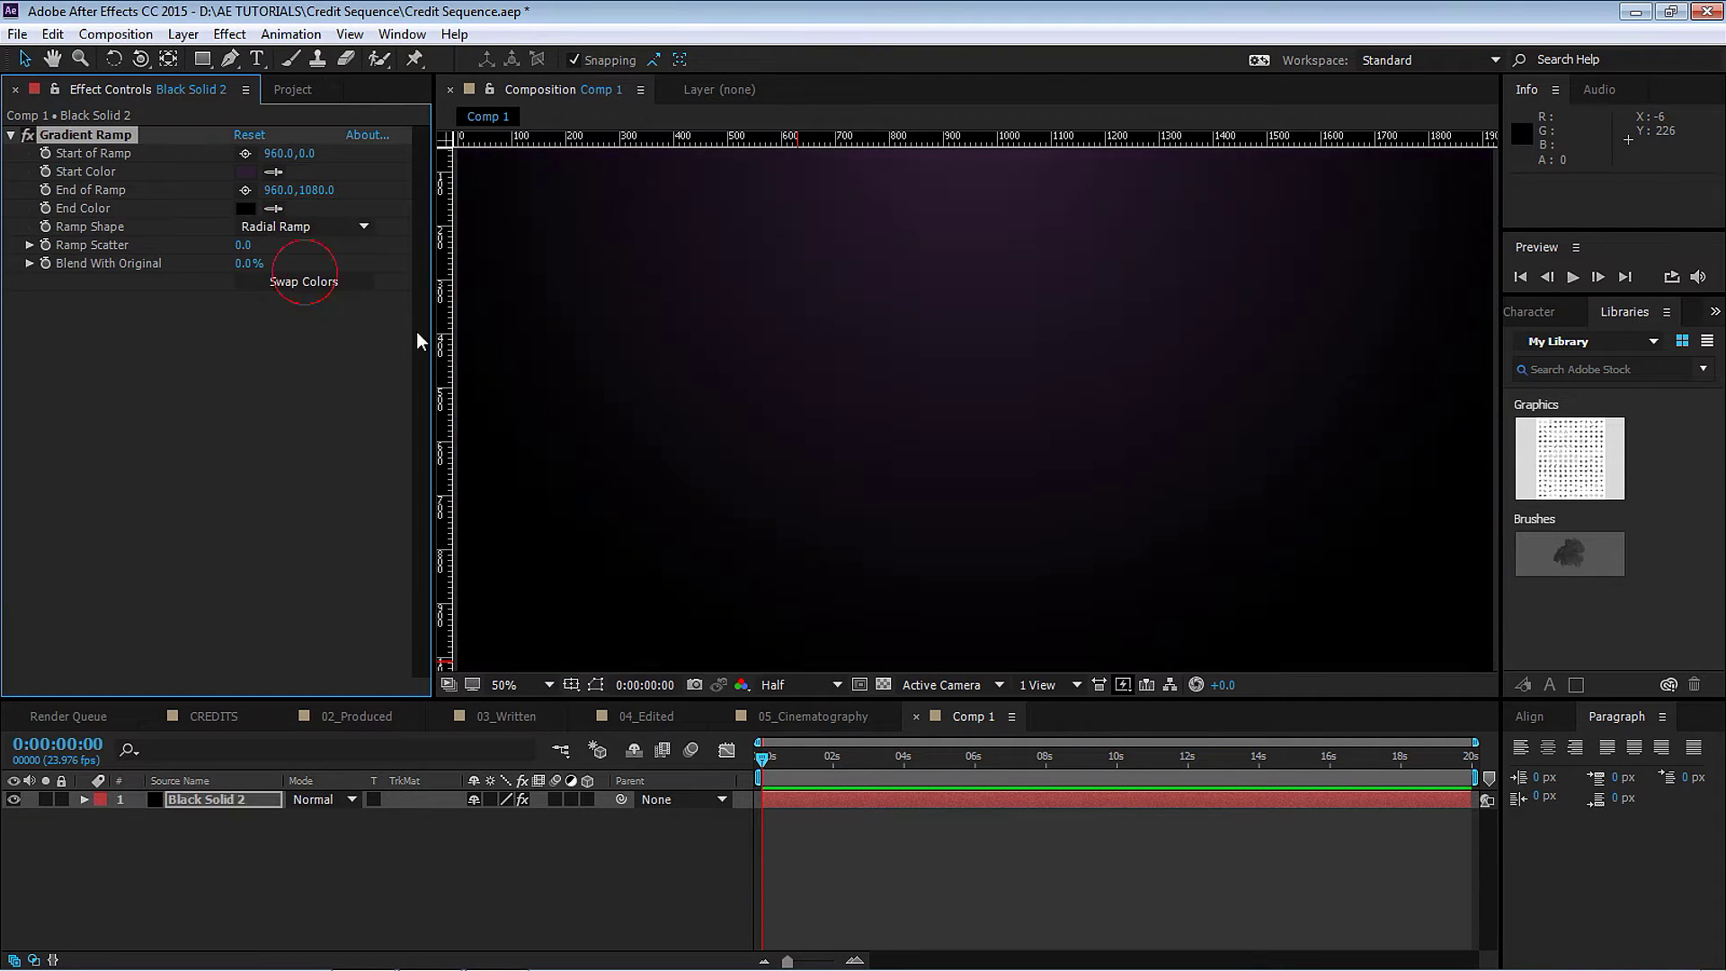
Centre the gradient's start point and place its end point past the lower-right corner.
{"action": "left_click", "coordinate": [597, 686]}
{"action": "left_click", "coordinate": [245, 154]}
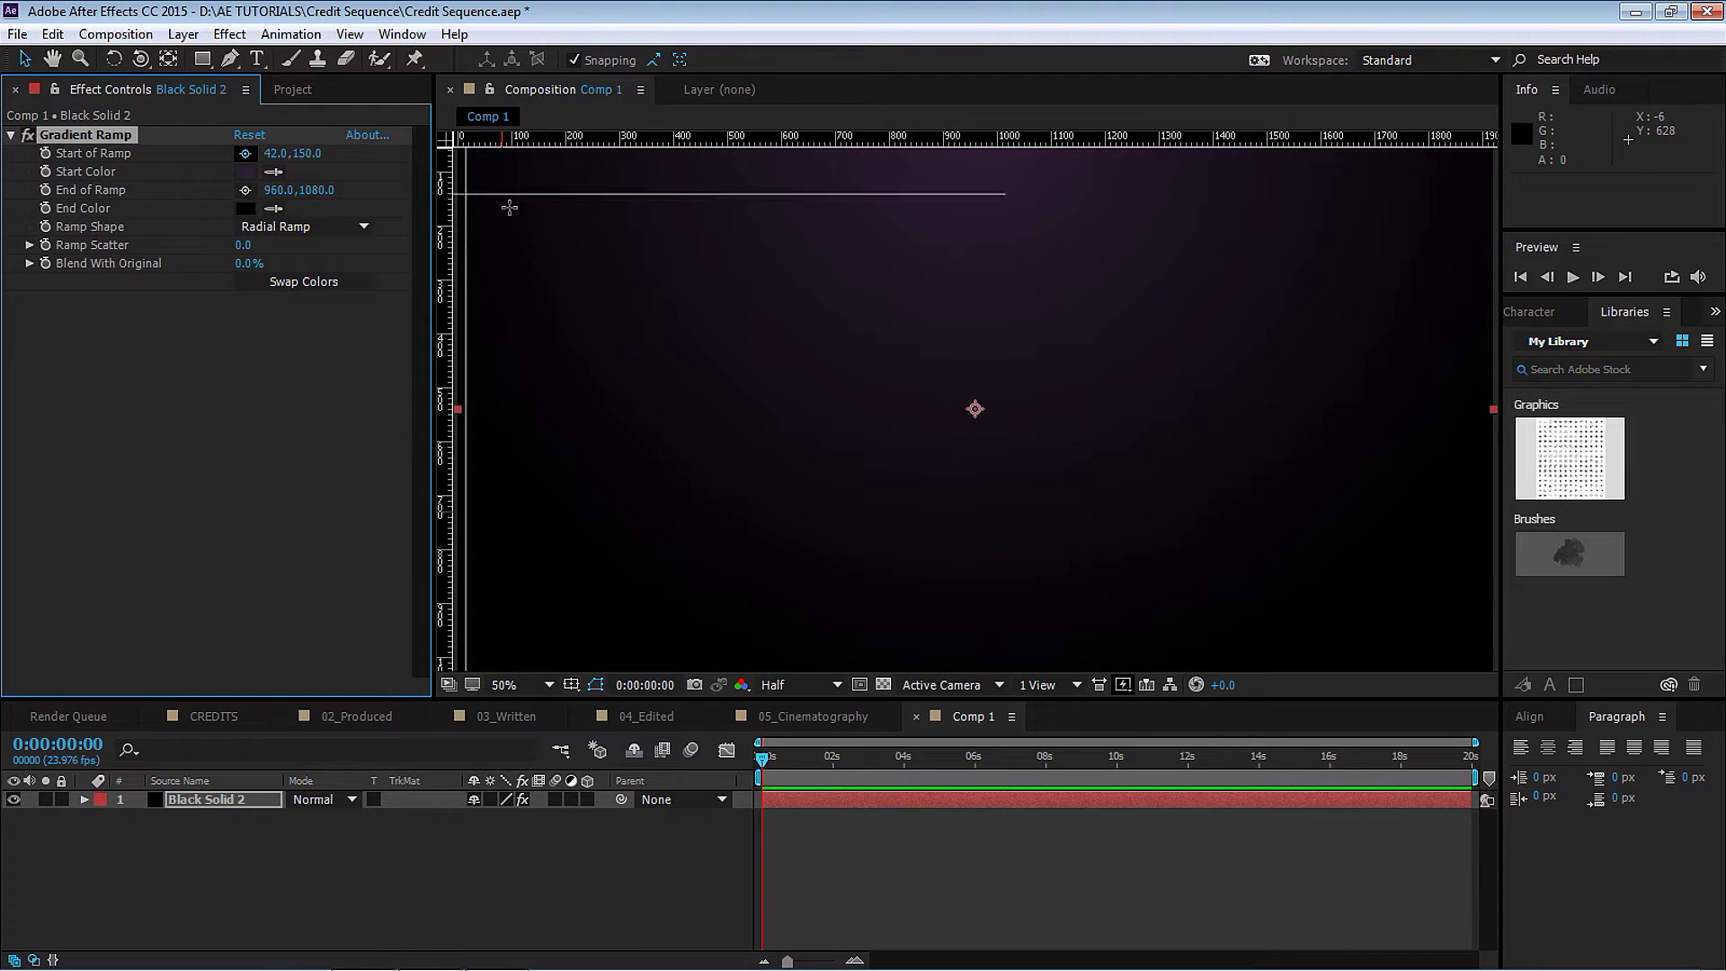
{"action": "left_click", "coordinate": [980, 389]}
{"action": "key", "text": "comma"}
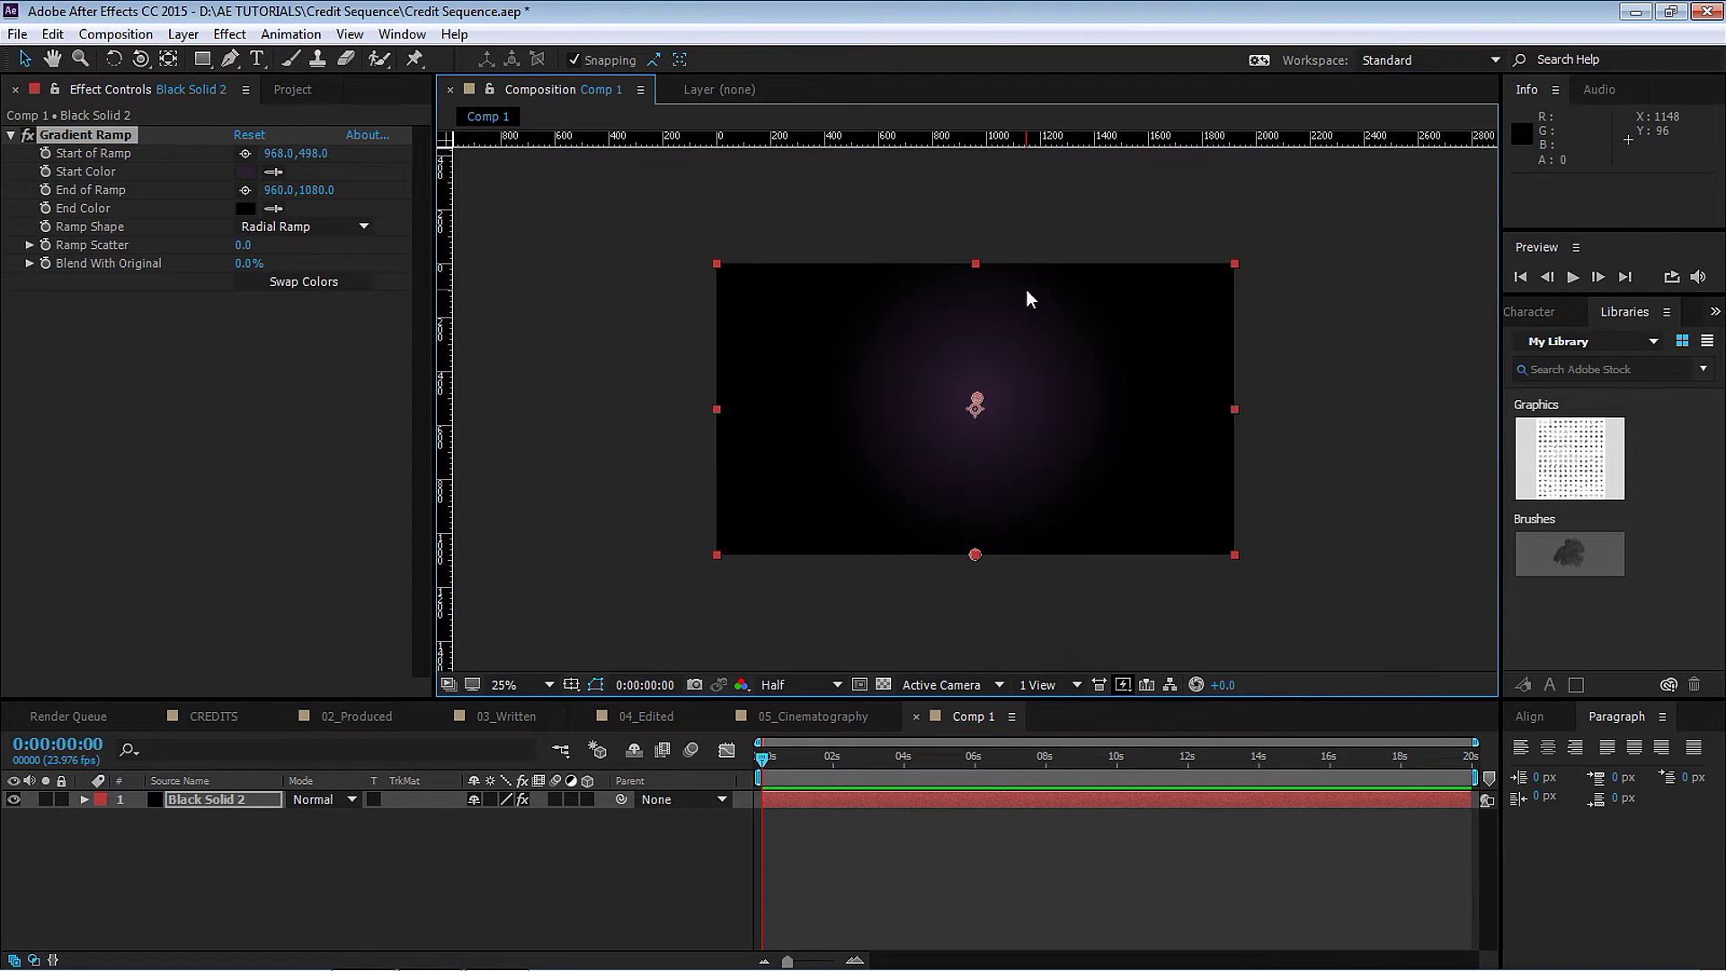
{"action": "left_click", "coordinate": [246, 190]}
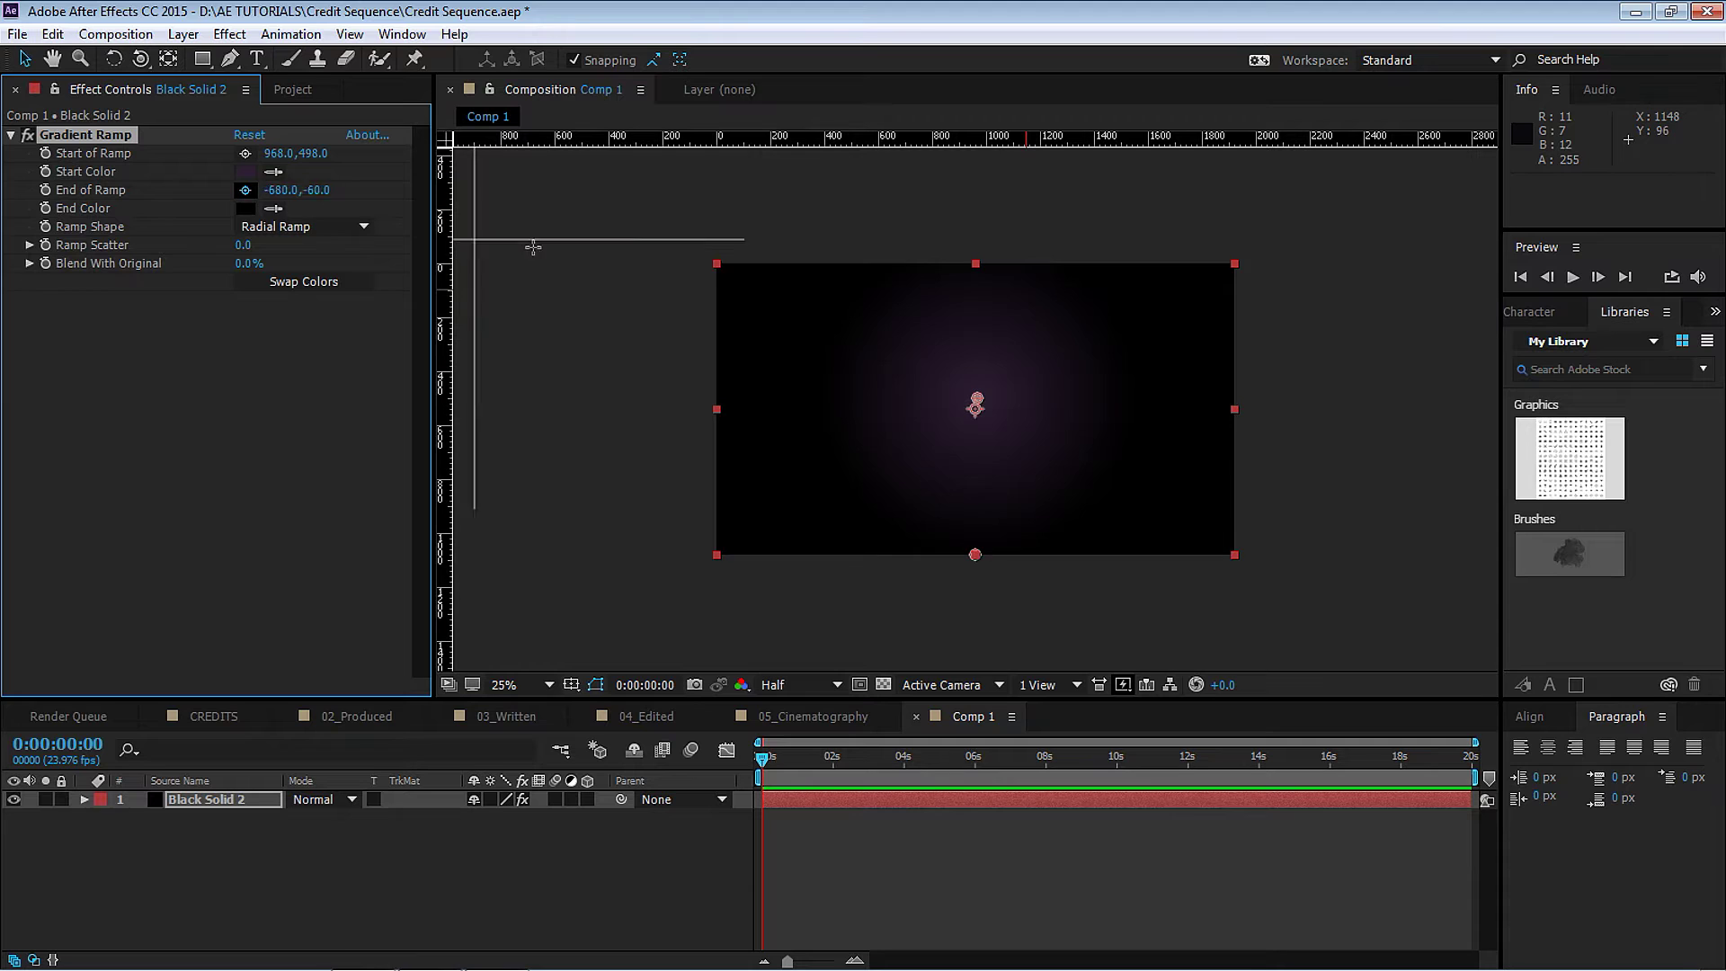
{"action": "left_click", "coordinate": [1220, 540]}
{"action": "left_click_drag", "start_coordinate": [977, 406], "coordinate": [971, 408]}
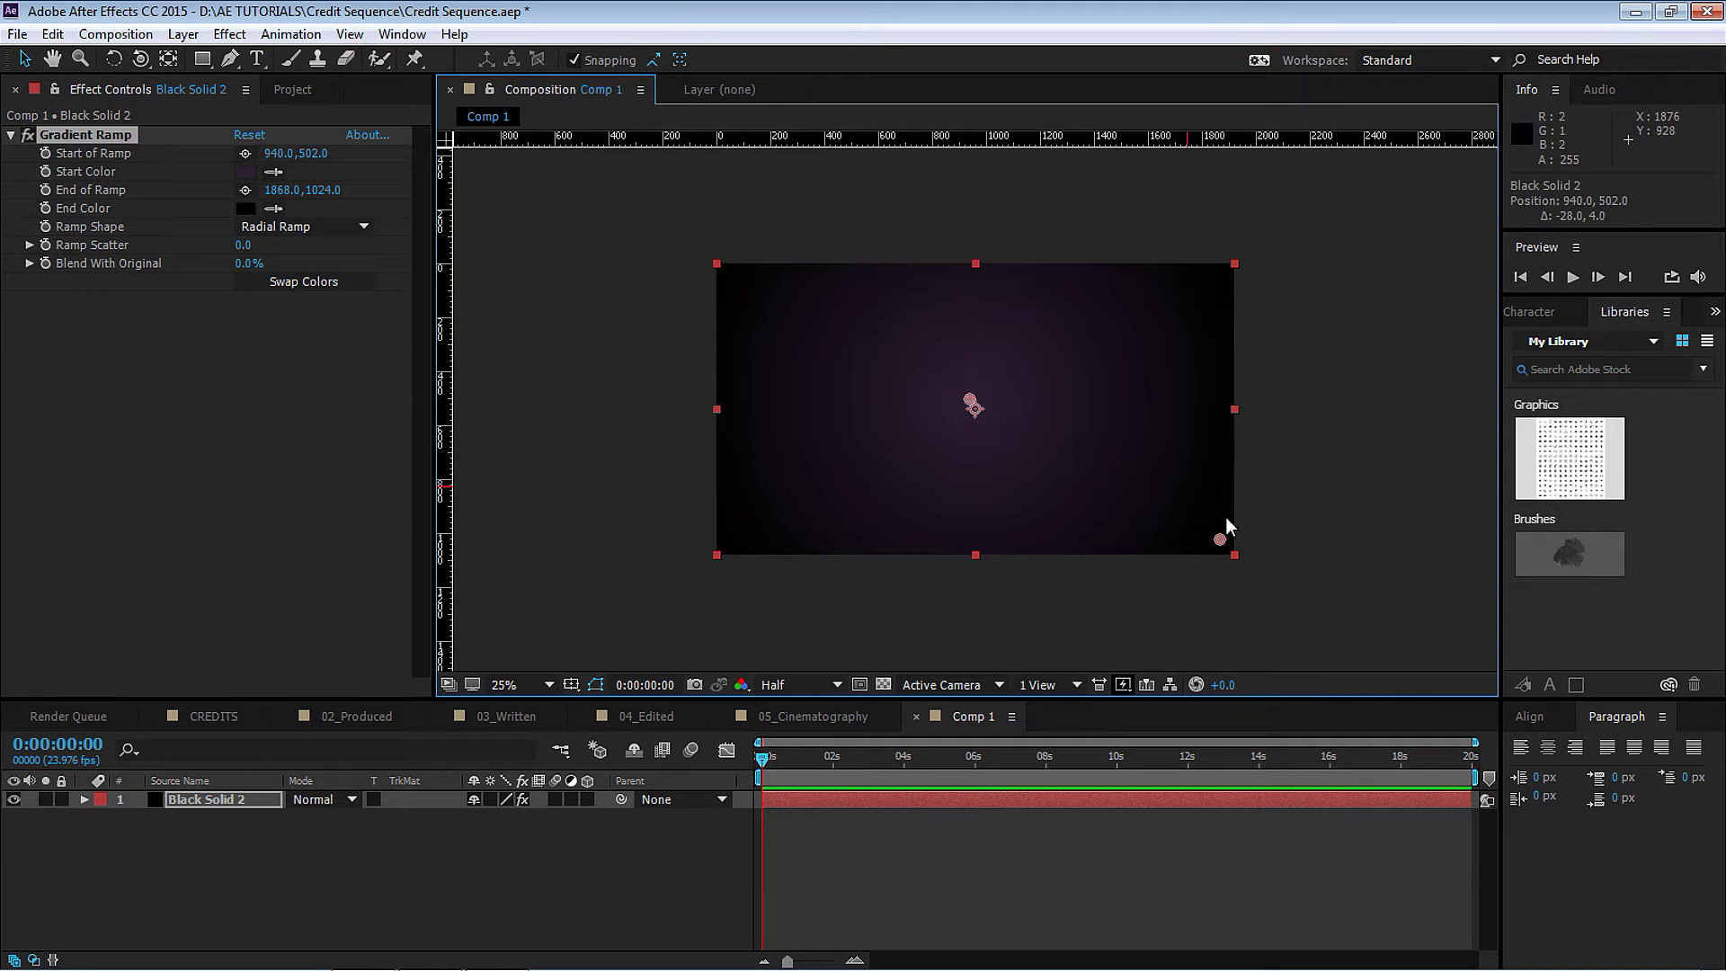
{"action": "left_click_drag", "start_coordinate": [1221, 540], "coordinate": [1243, 545]}
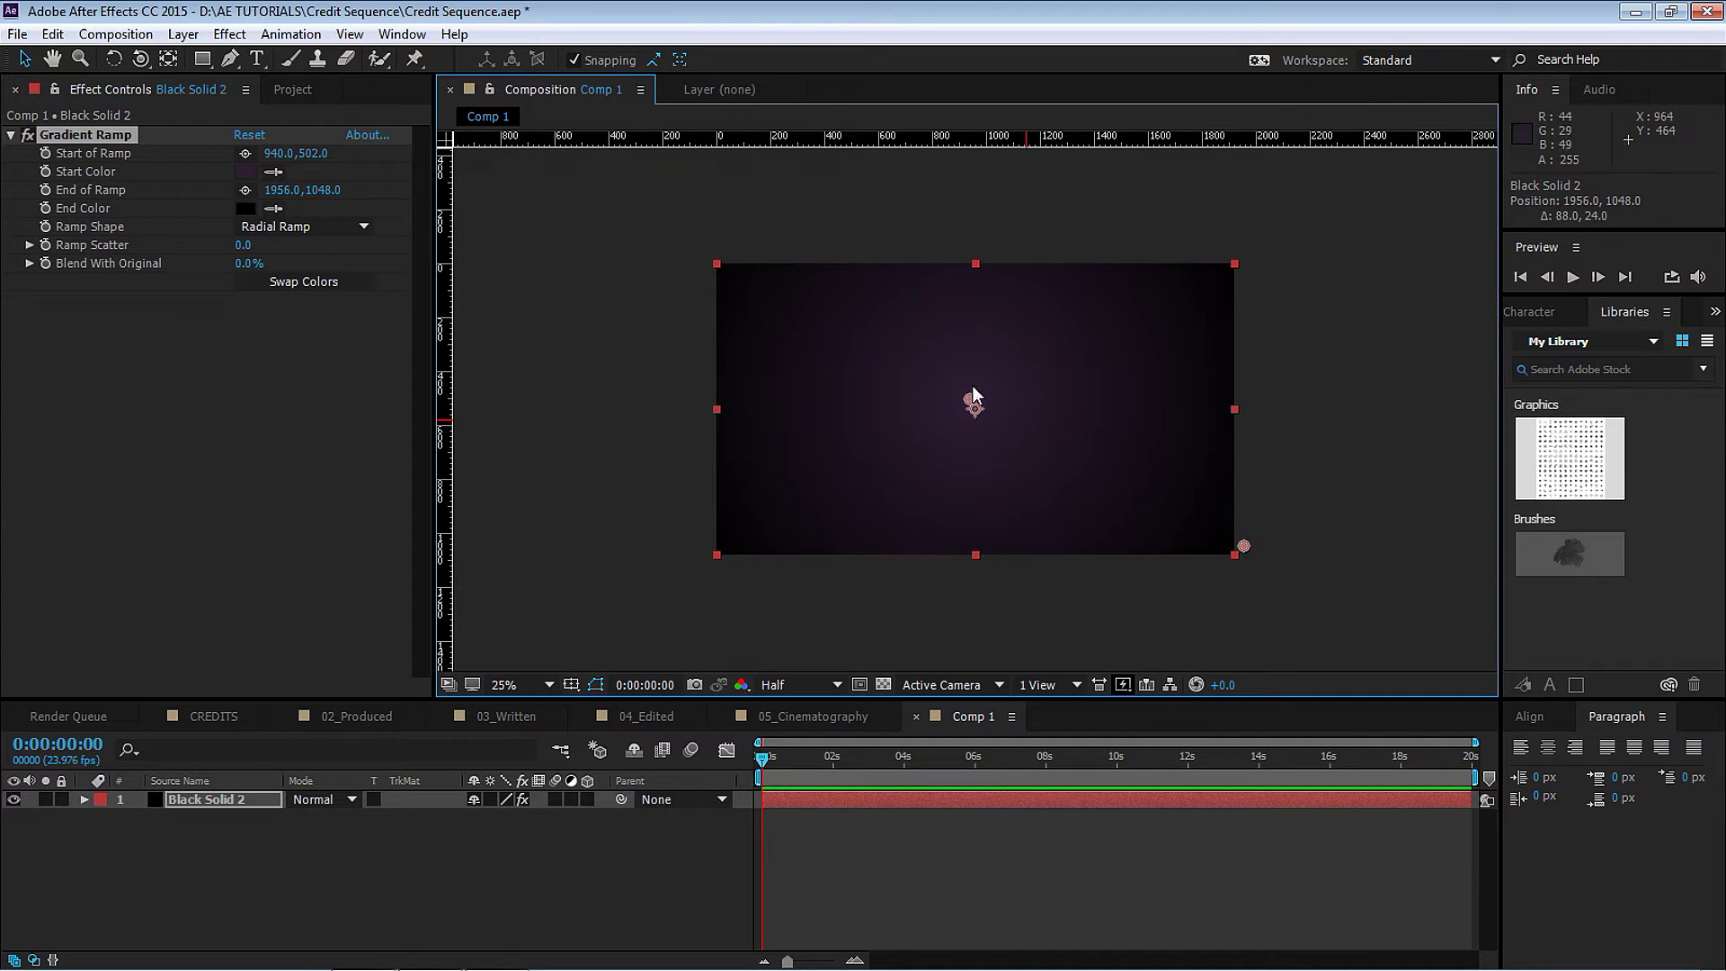
Add the 01_Directed and 02_Produced comps from the Titles folder as layers in Comp 1.
{"action": "left_click", "coordinate": [294, 89]}
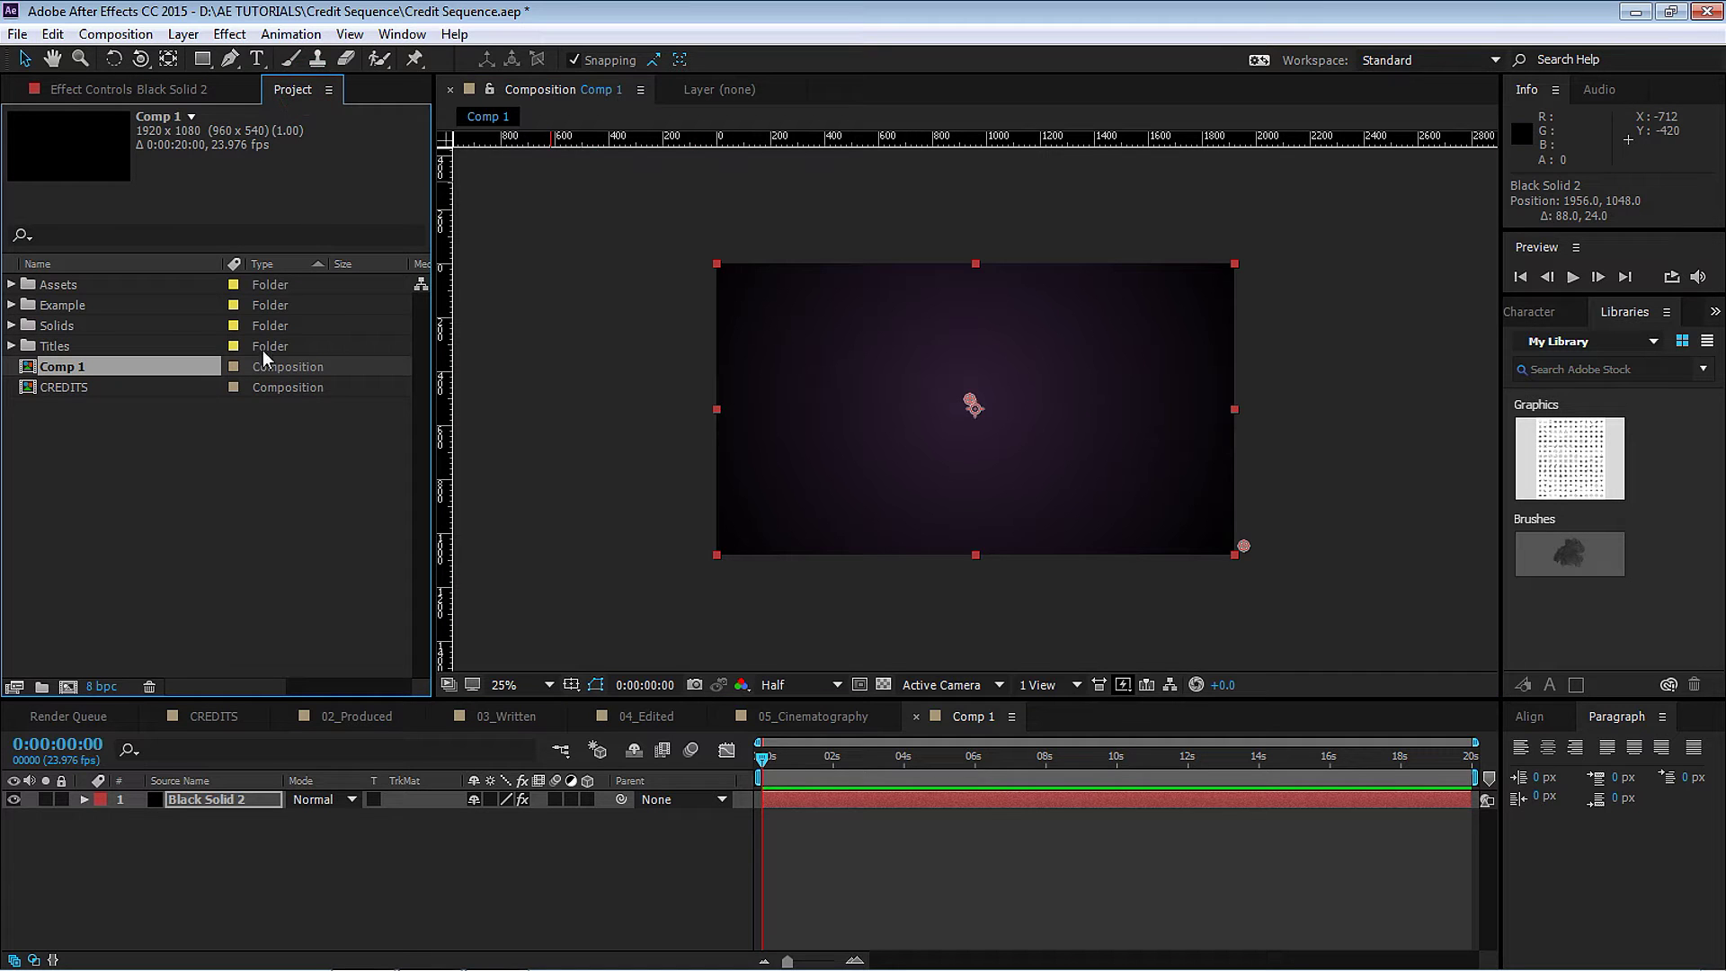
{"action": "left_click", "coordinate": [12, 346]}
{"action": "left_click", "coordinate": [94, 367]}
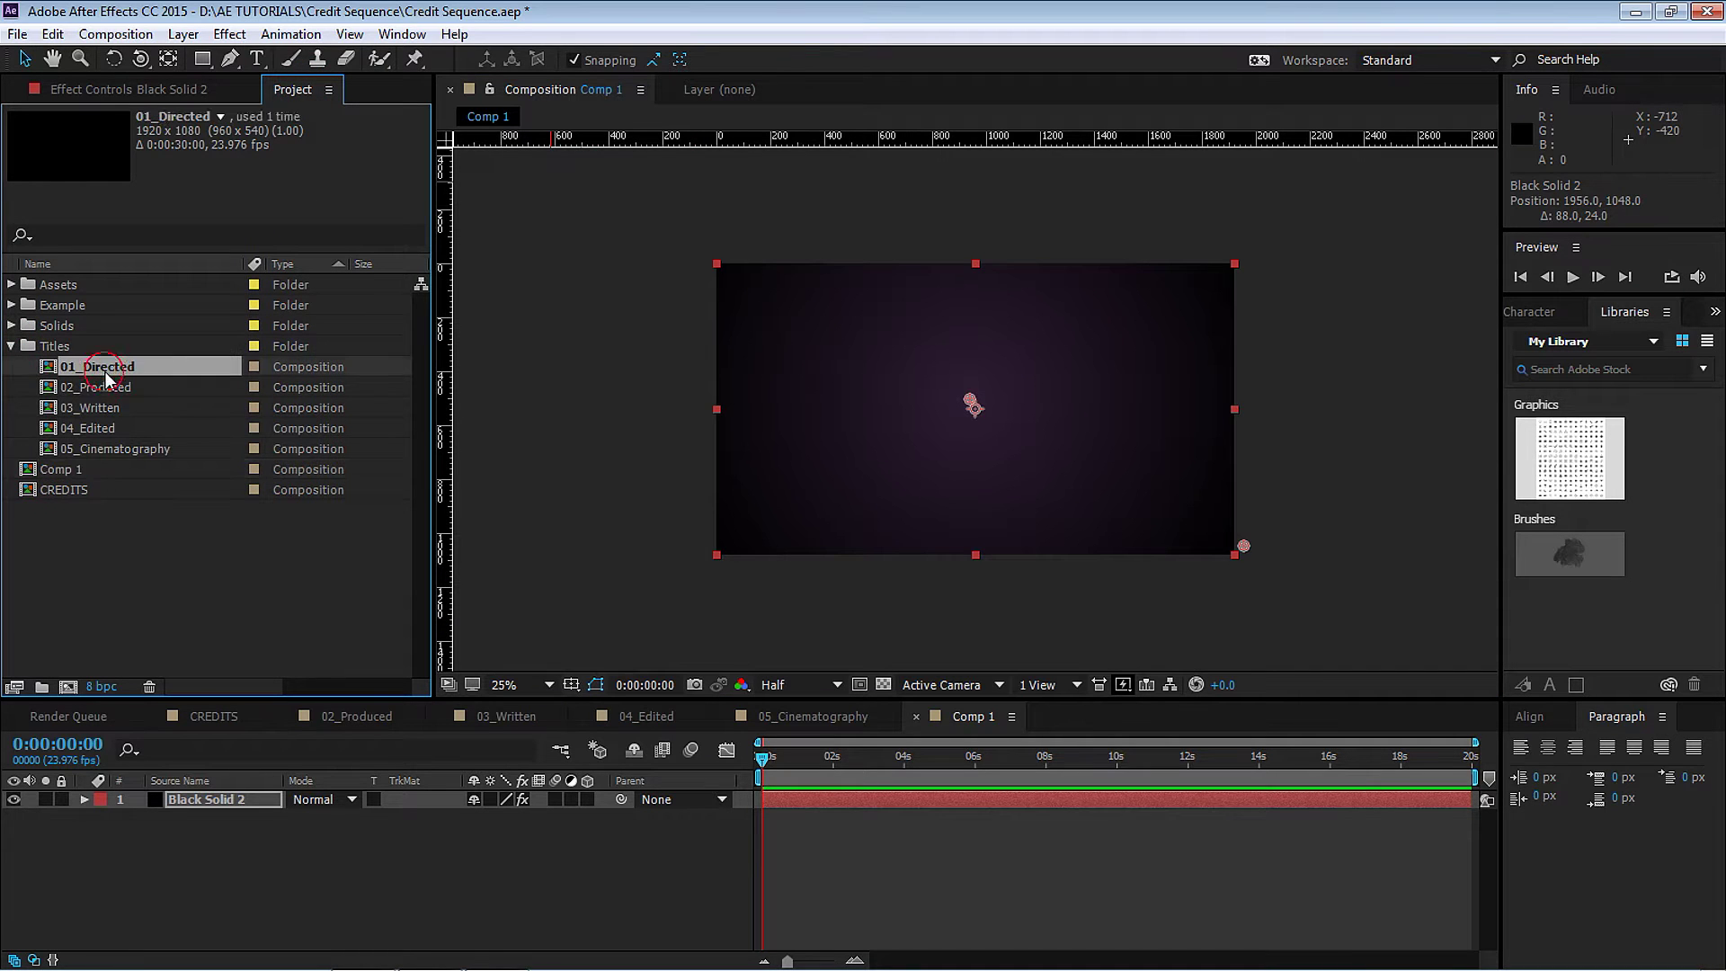
{"action": "left_click", "coordinate": [99, 386], "text": "shift"}
{"action": "left_click_drag", "start_coordinate": [122, 364], "coordinate": [232, 819]}
{"action": "left_click", "coordinate": [241, 816]}
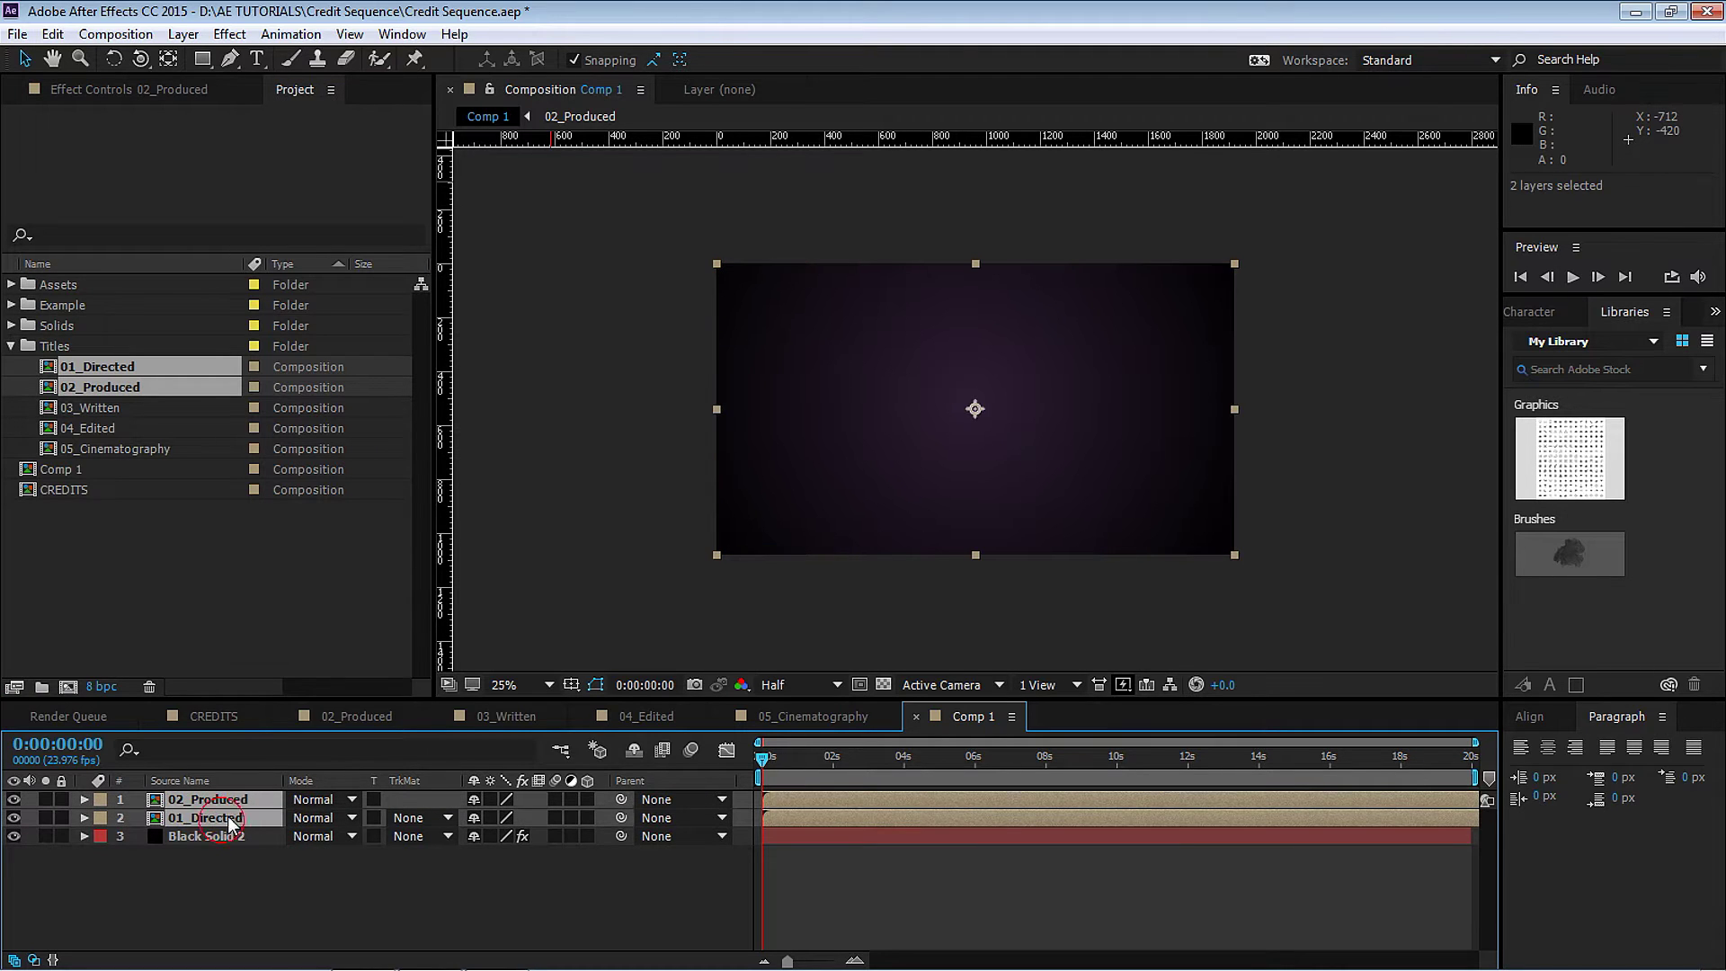
Make both title layers 3D, hide 02_Produced, and fit the frame in the viewer.
{"action": "left_click", "coordinate": [589, 819]}
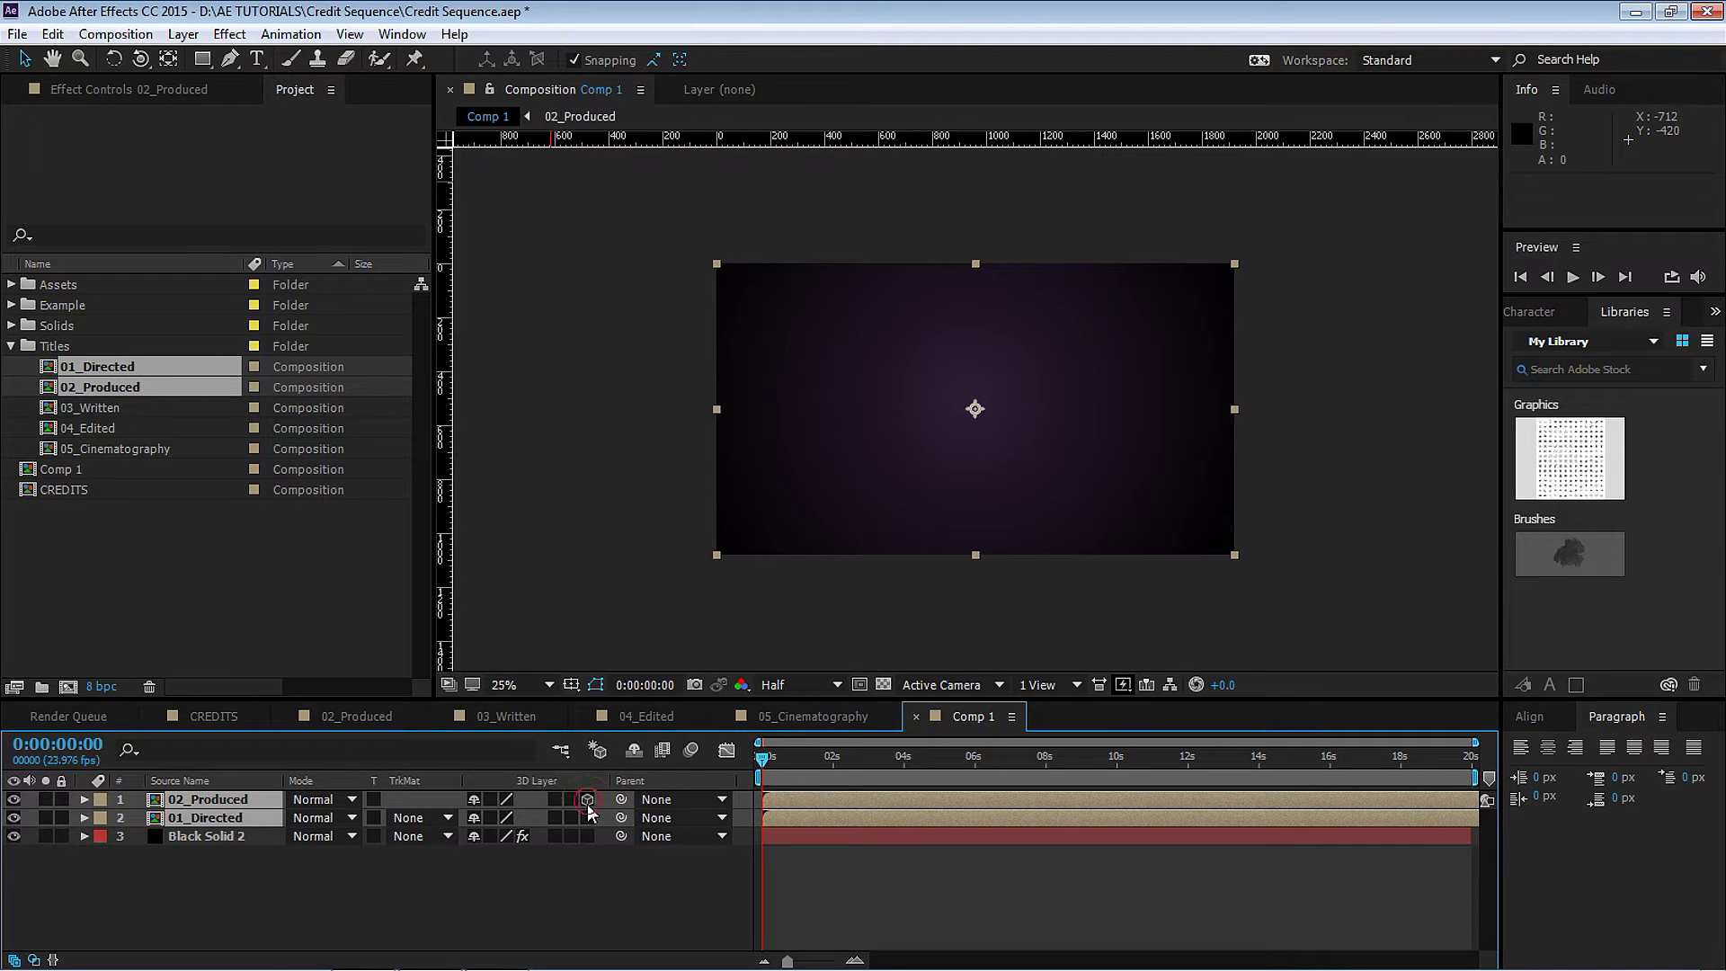
{"action": "left_click_drag", "start_coordinate": [815, 765], "coordinate": [830, 762]}
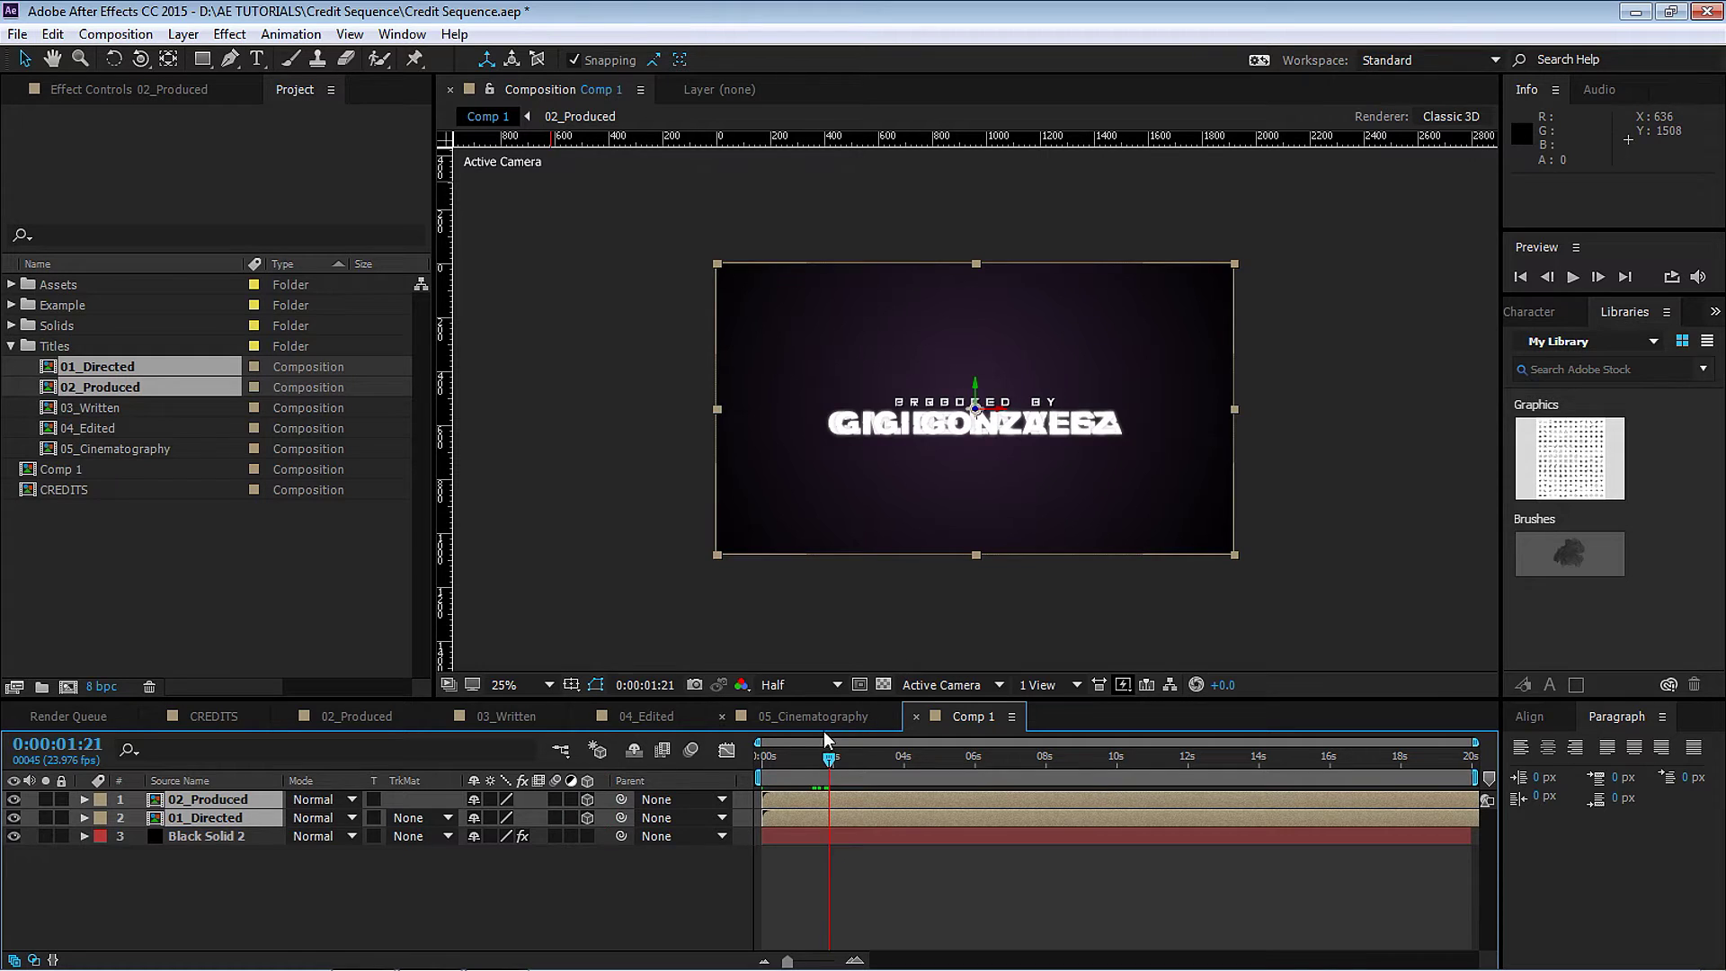
{"action": "left_click", "coordinate": [90, 890]}
{"action": "left_click", "coordinate": [13, 799]}
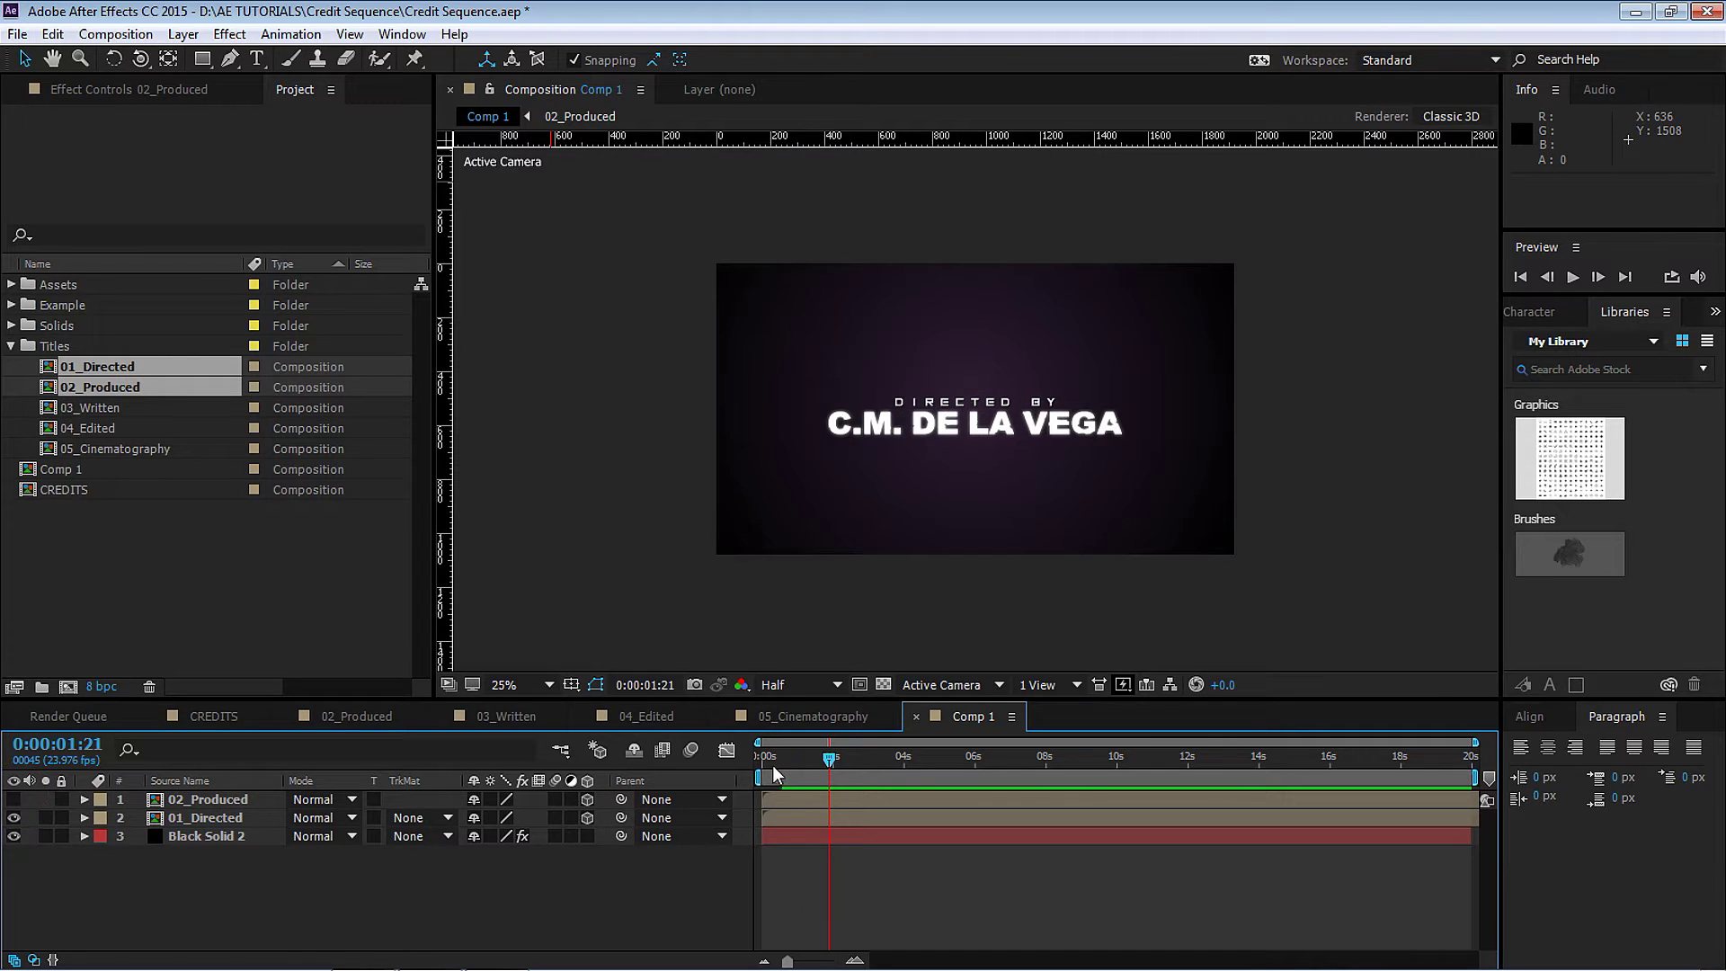
{"action": "left_click_drag", "start_coordinate": [775, 775], "coordinate": [795, 777]}
{"action": "scroll", "coordinate": [939, 574], "scroll_direction": "up", "scroll_amount": 2}
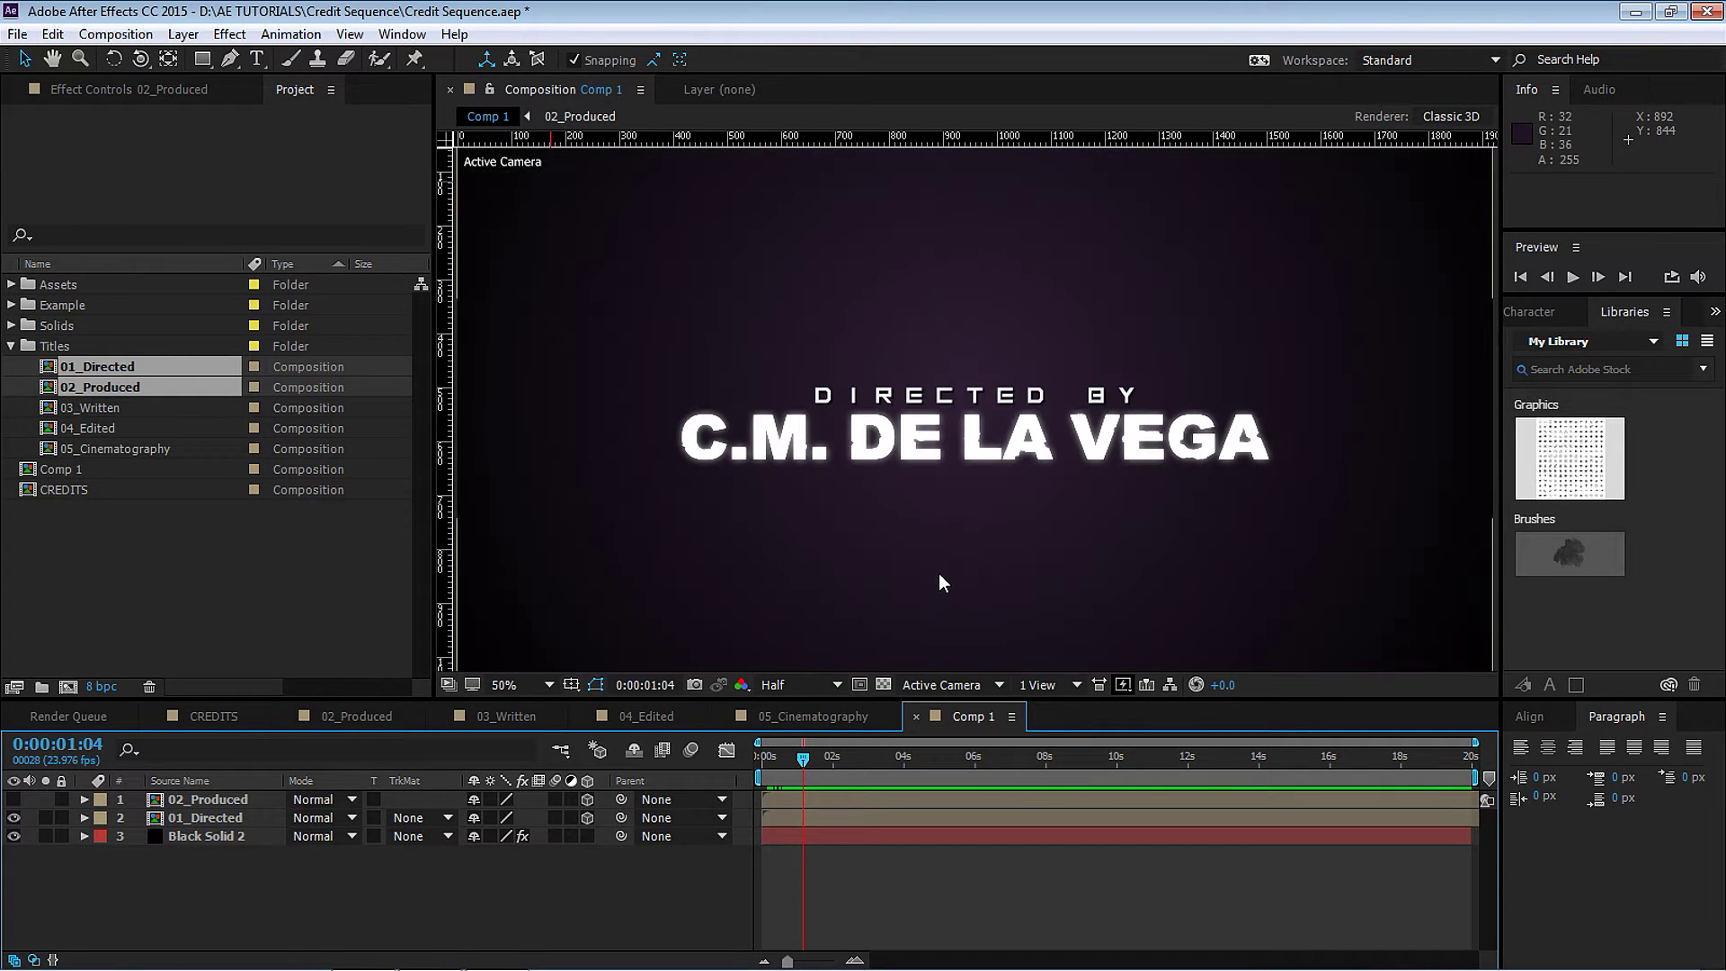
{"action": "left_click", "coordinate": [520, 686]}
{"action": "left_click", "coordinate": [575, 318]}
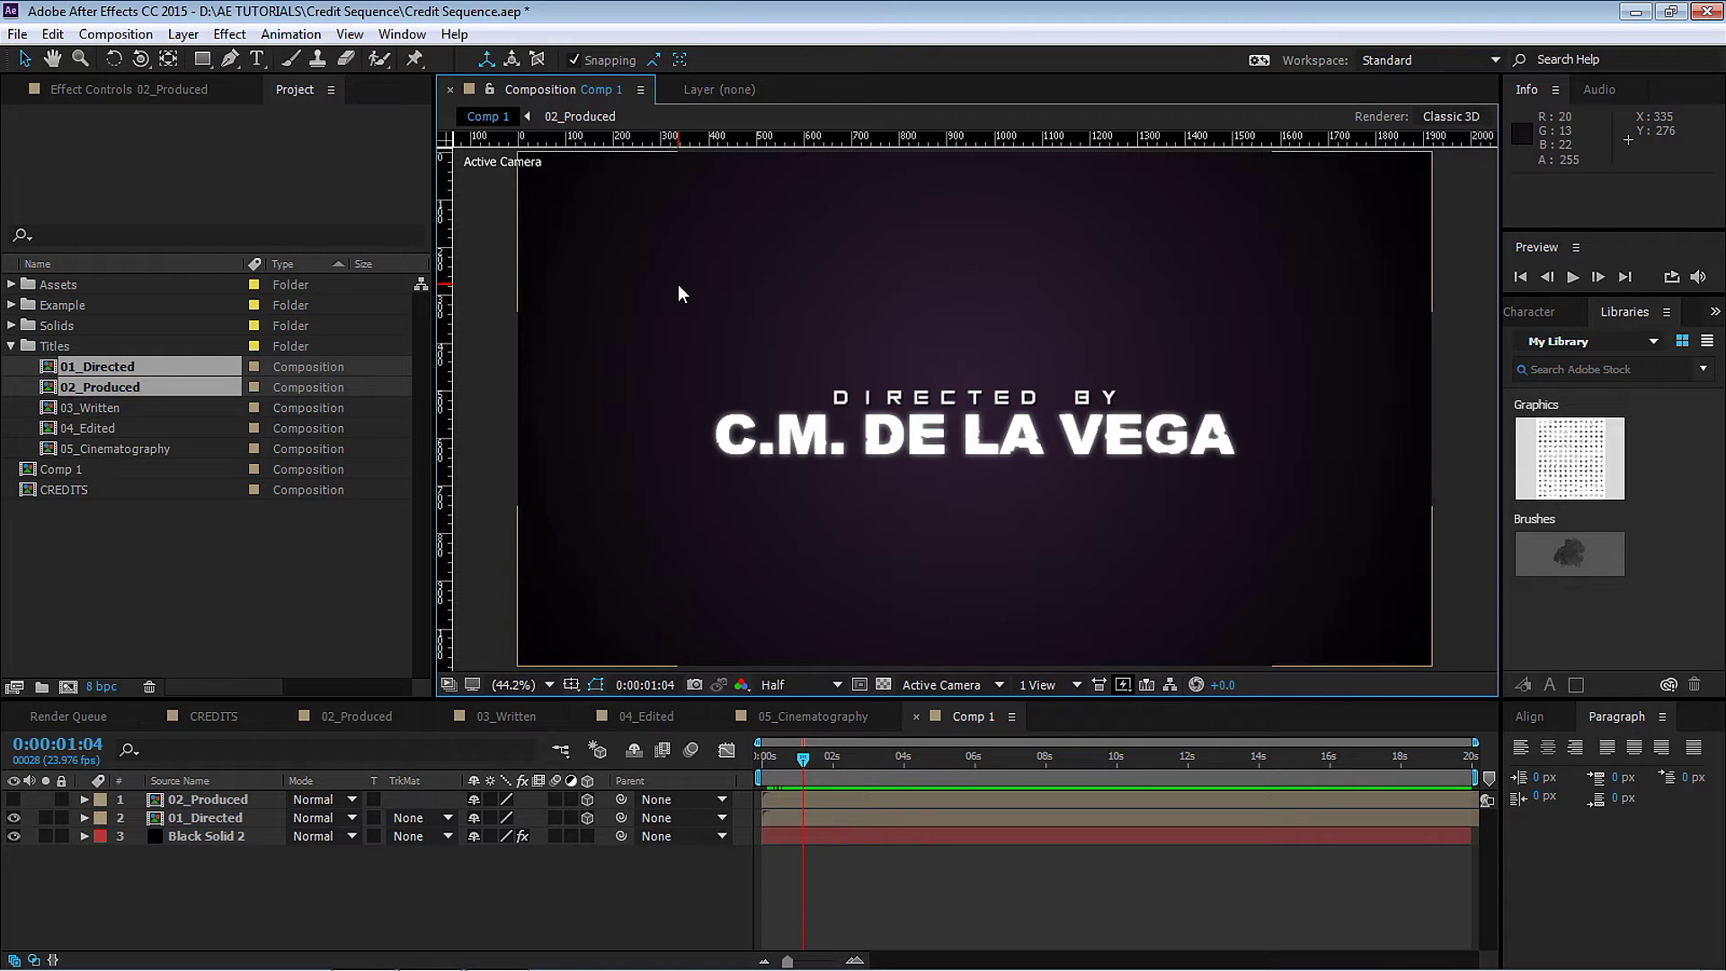
Switch the composition viewer to a four-view layout.
{"action": "left_click", "coordinate": [1076, 685]}
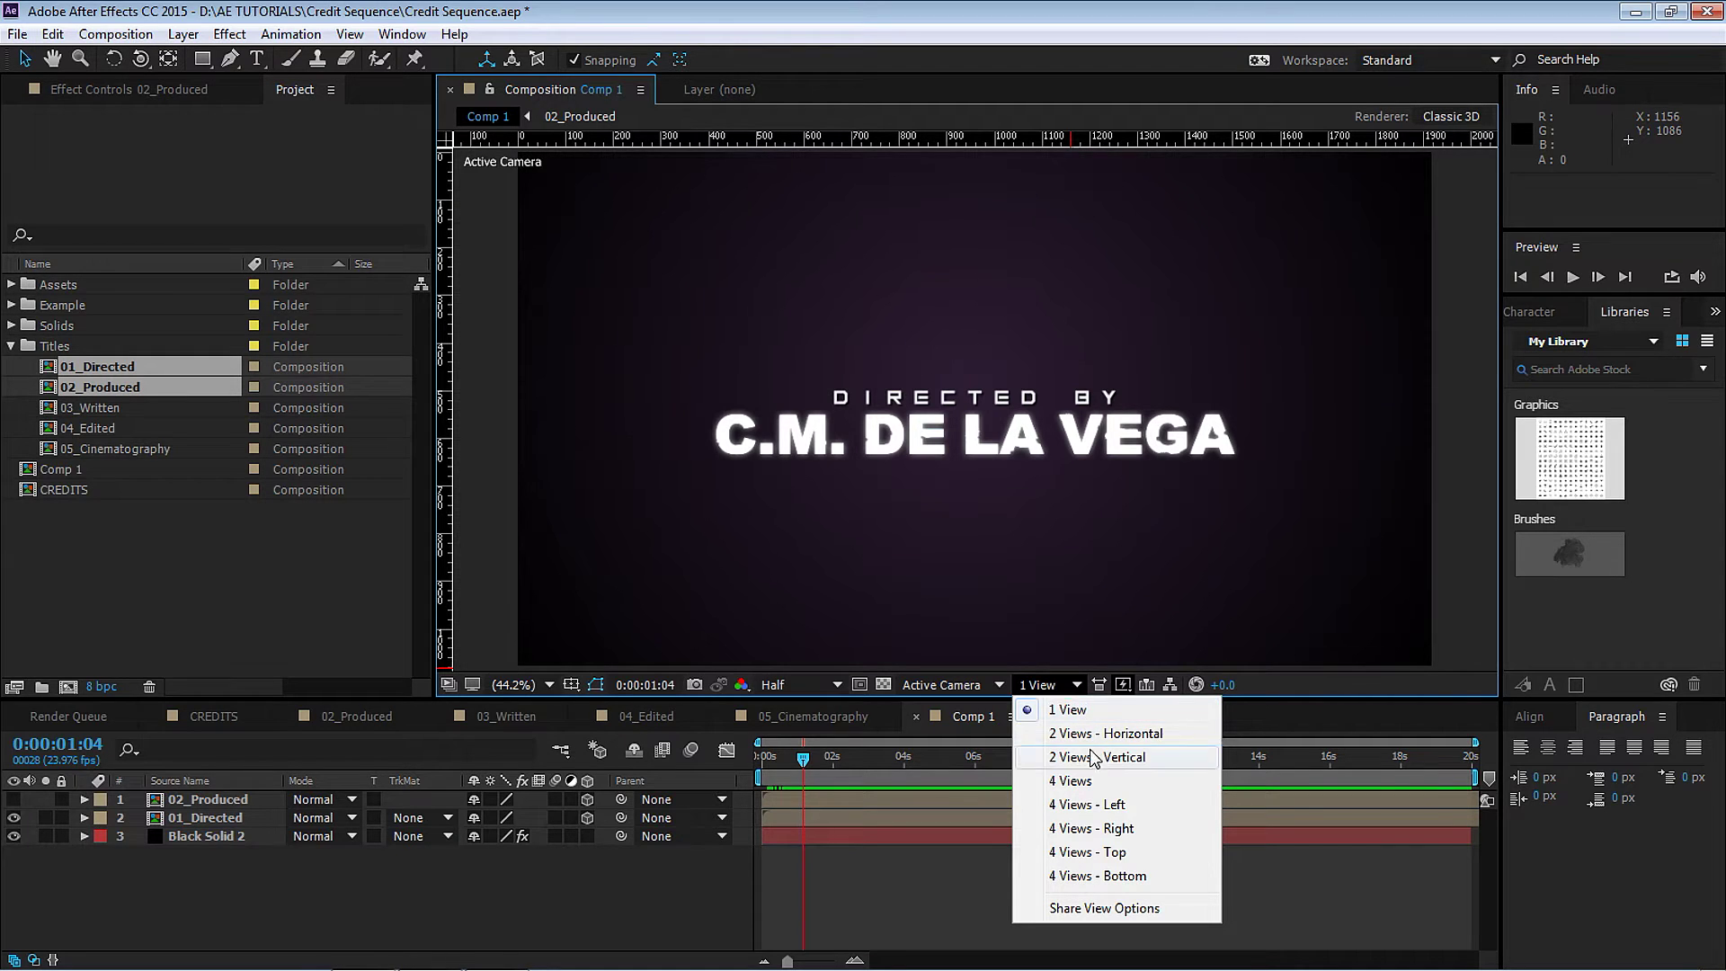
{"action": "left_click", "coordinate": [1099, 805]}
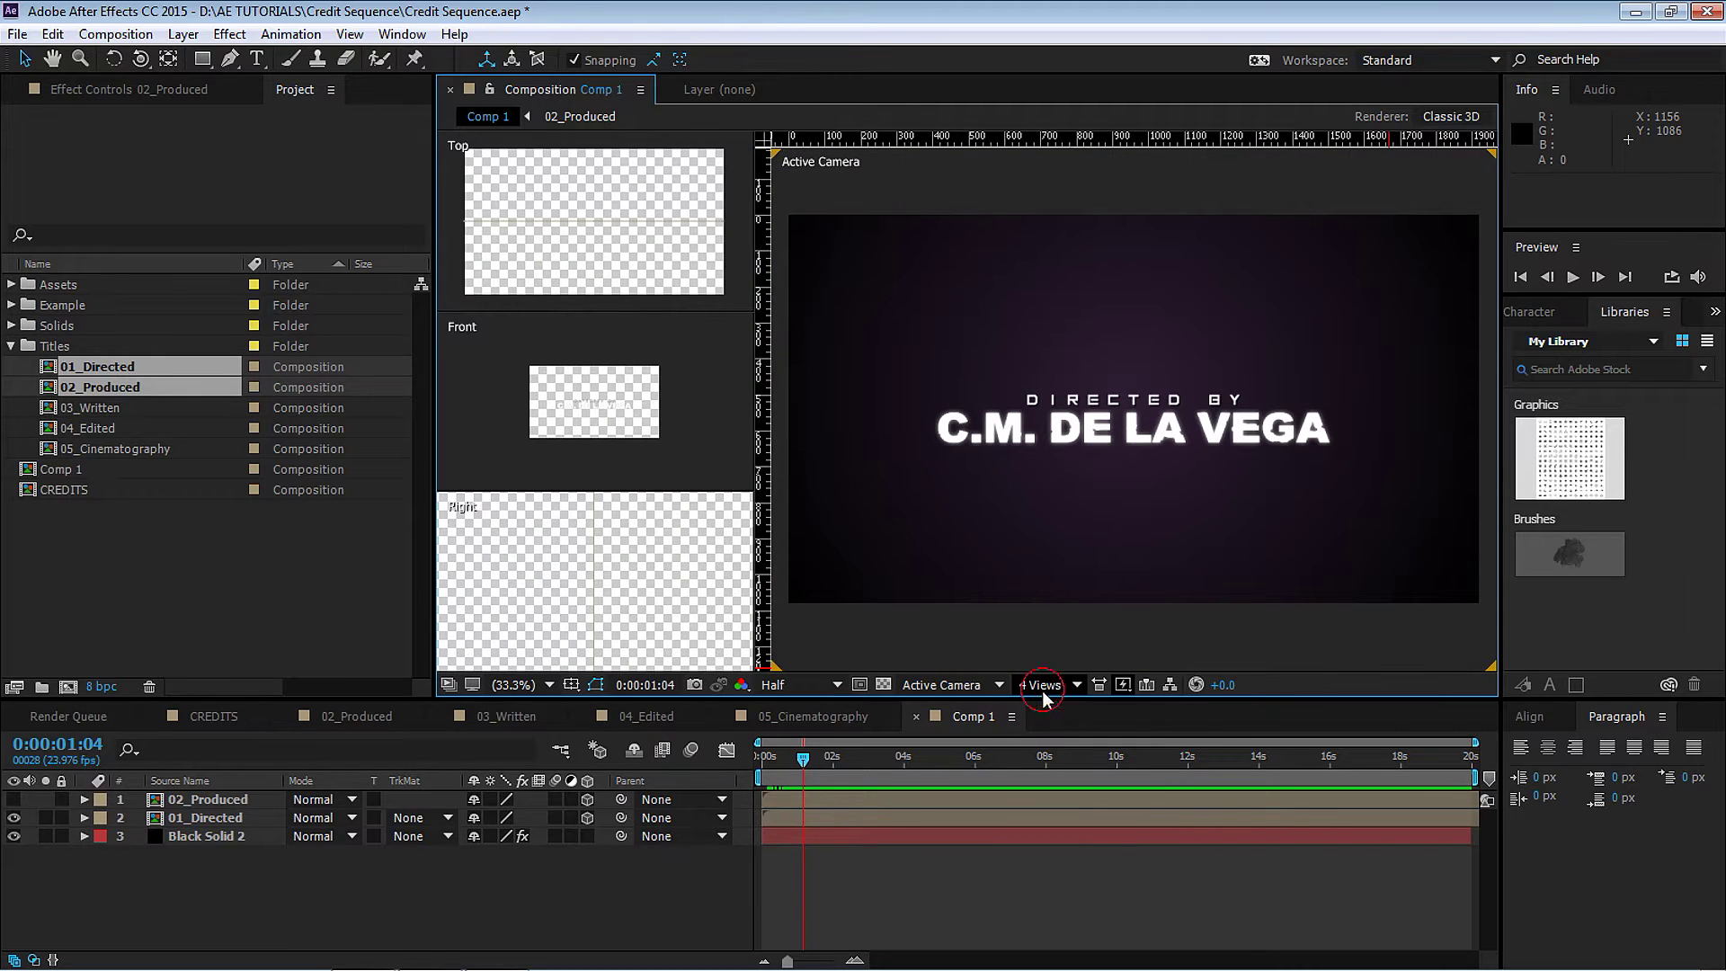
{"action": "left_click", "coordinate": [1070, 686]}
{"action": "left_click", "coordinate": [1106, 733]}
{"action": "left_click", "coordinate": [1043, 685]}
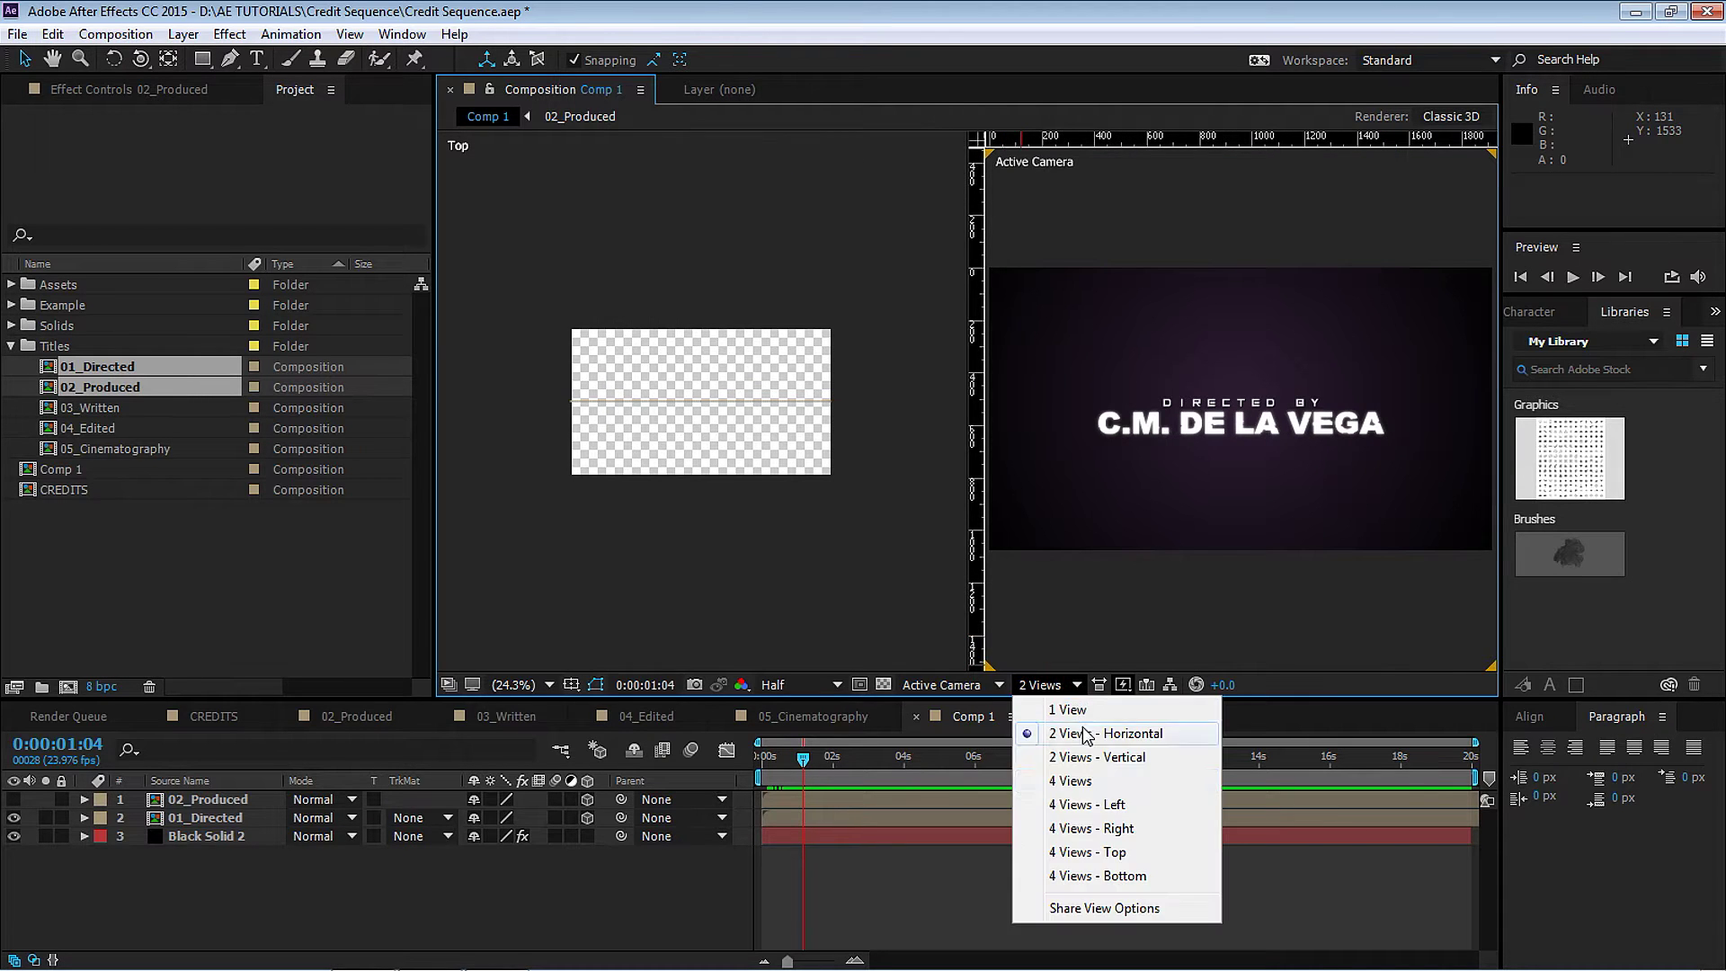
{"action": "left_click", "coordinate": [1099, 805]}
Set the side panes to Top and Front views, zooming Front to 12.5%.
{"action": "left_click", "coordinate": [705, 577]}
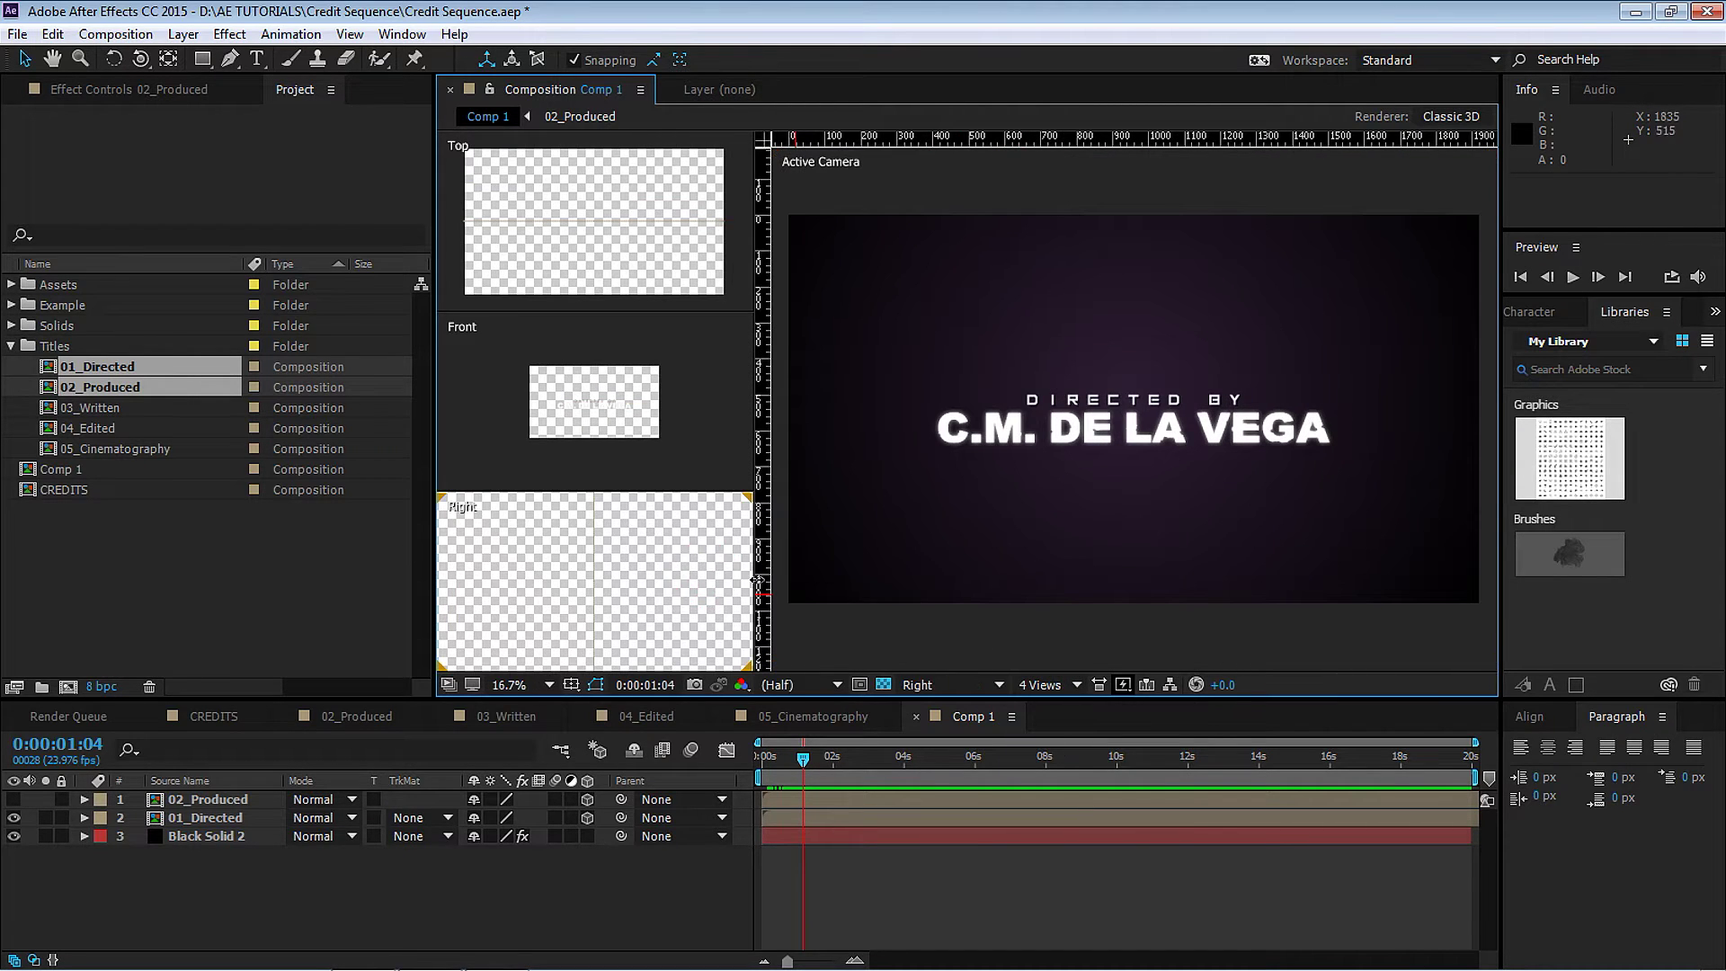
{"action": "left_click", "coordinate": [978, 685]}
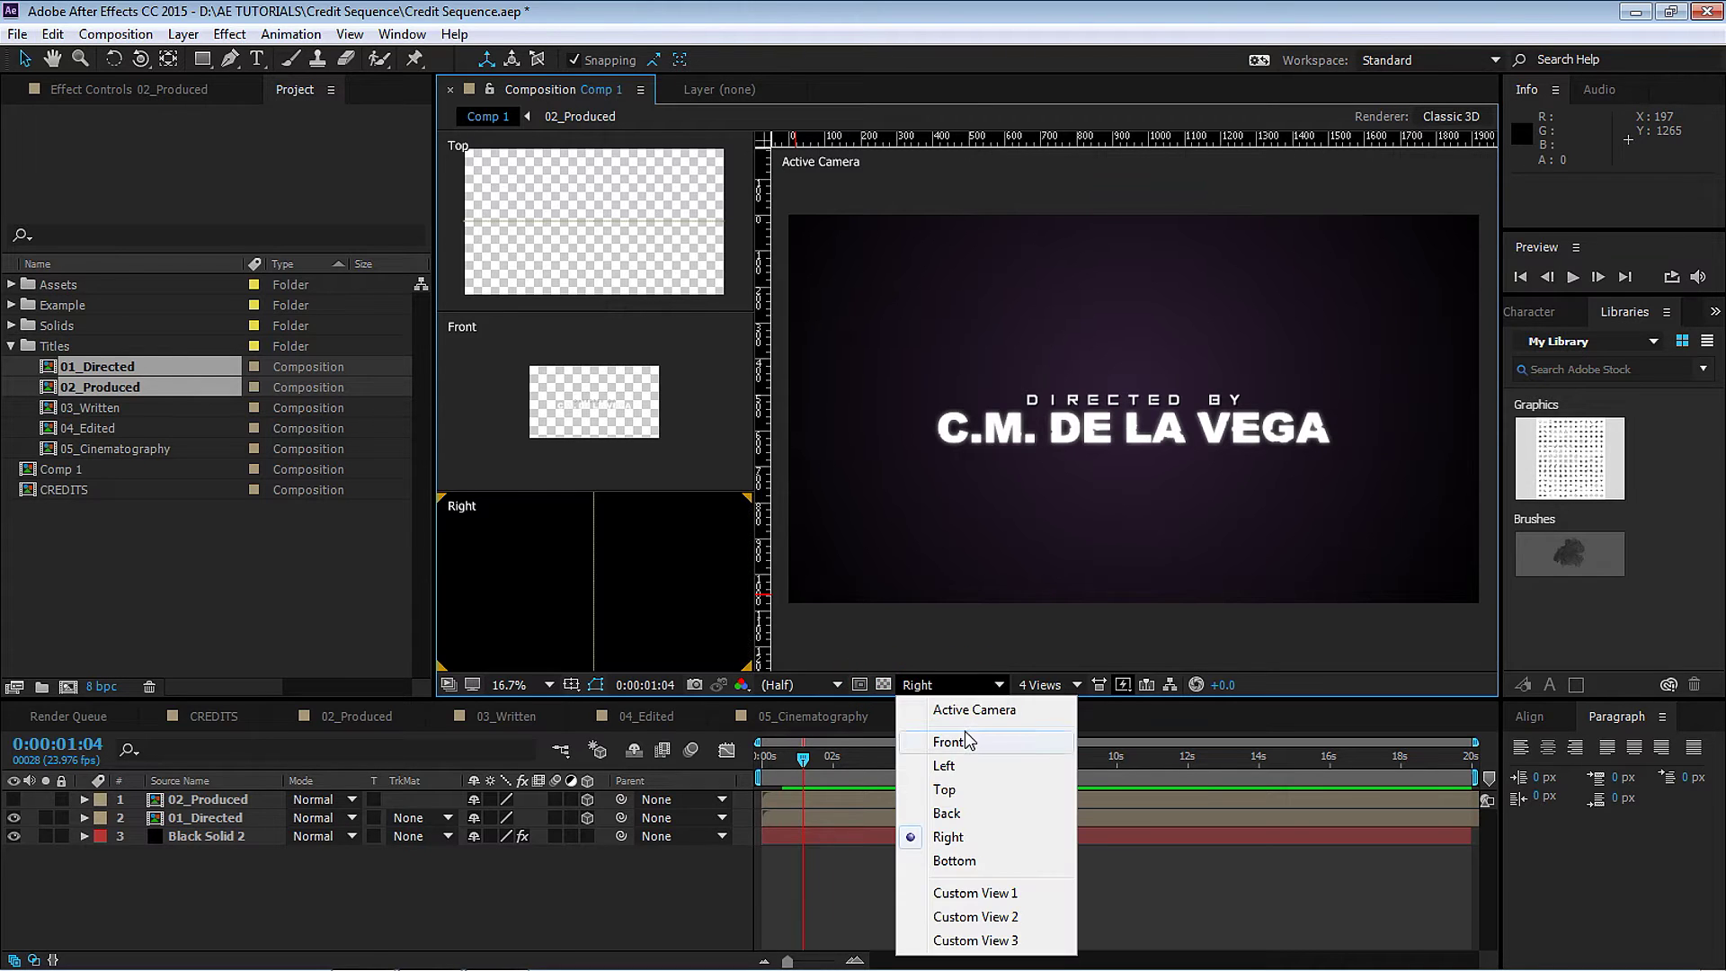
{"action": "left_click", "coordinate": [965, 790]}
{"action": "left_click", "coordinate": [705, 431]}
{"action": "key", "text": "period"}
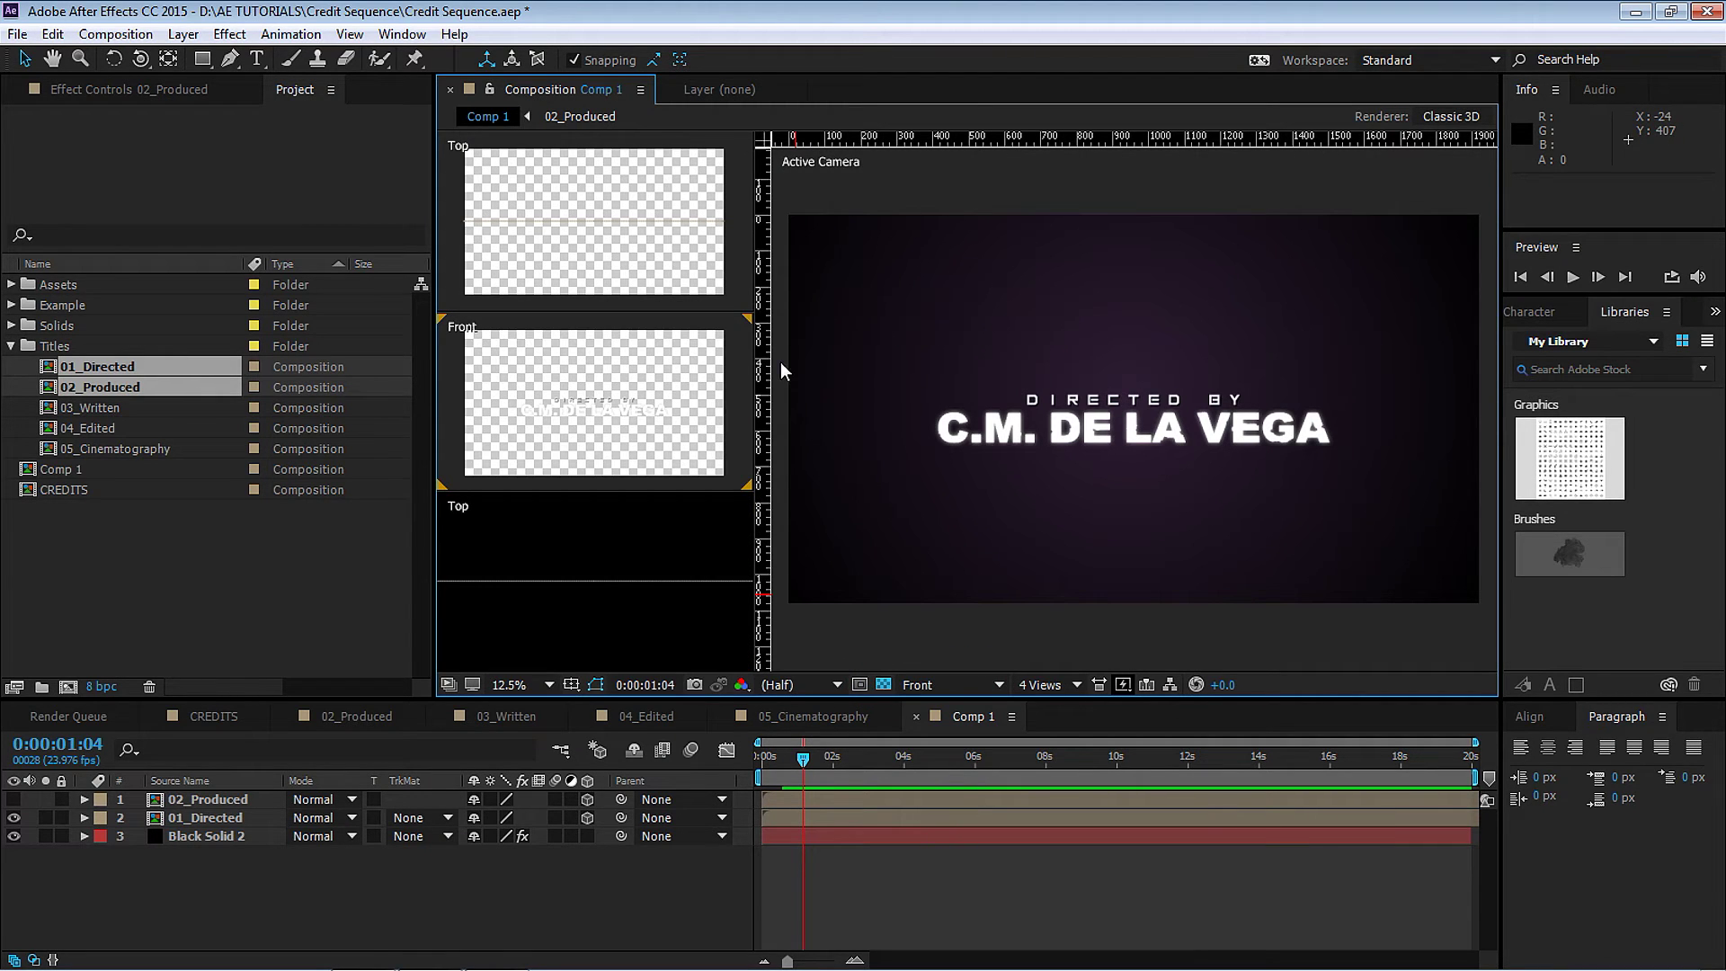
{"action": "left_click", "coordinate": [935, 685]}
{"action": "left_click", "coordinate": [942, 744]}
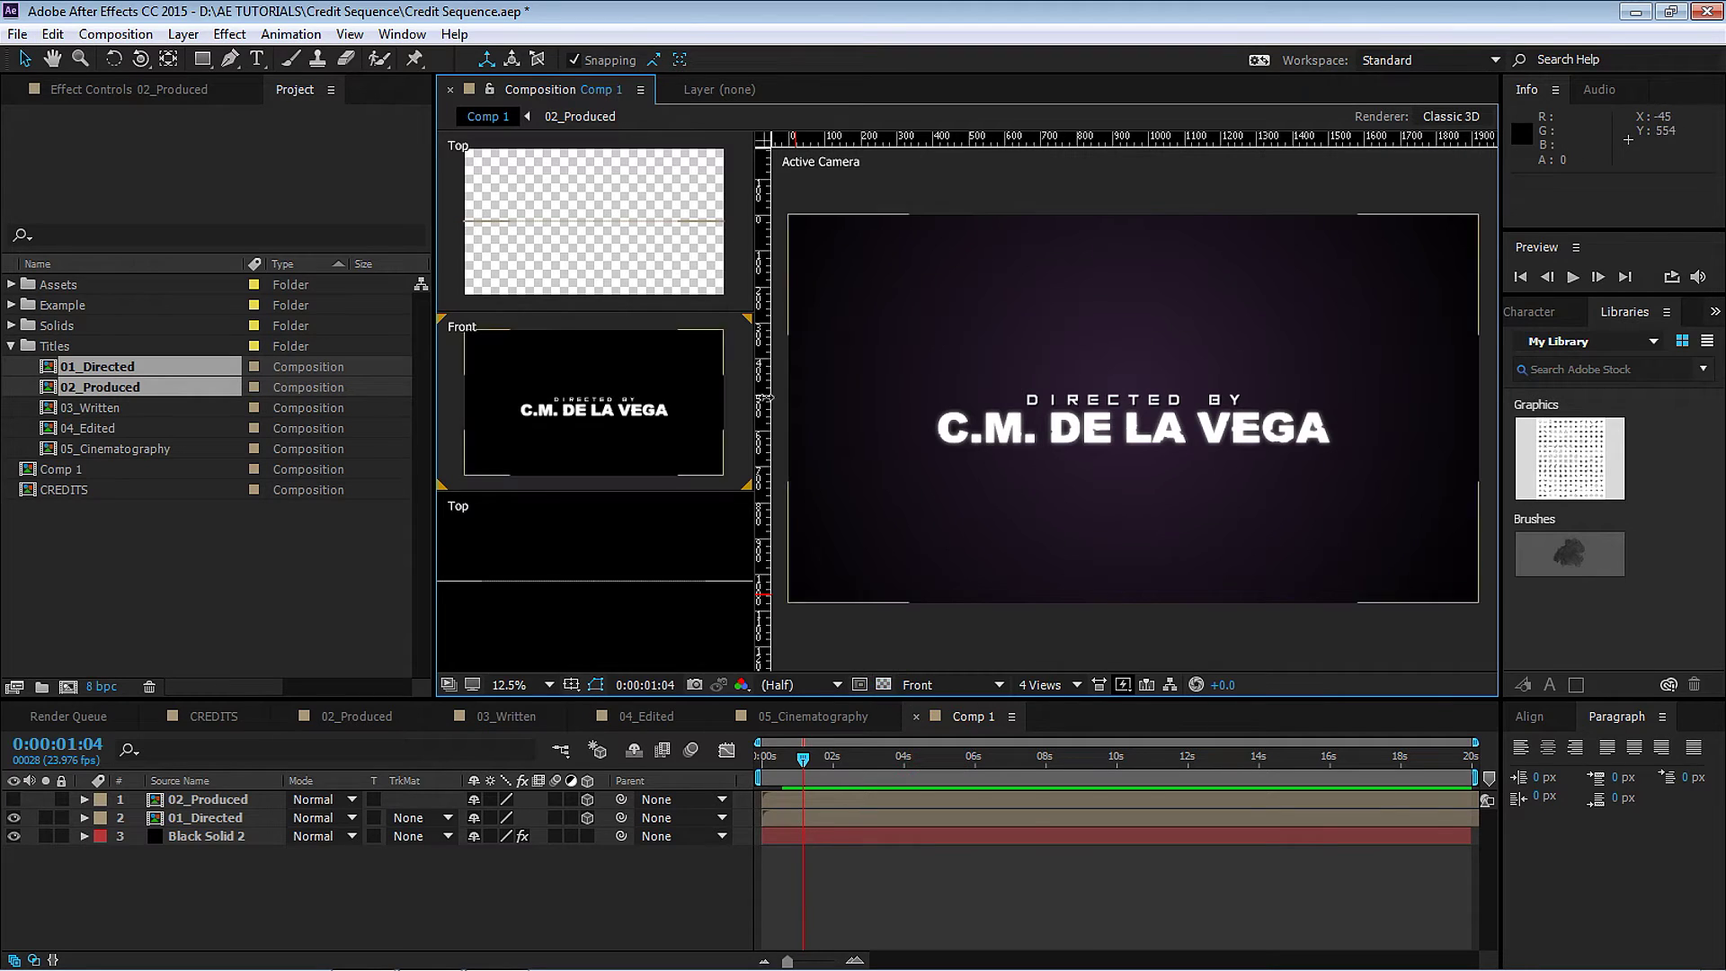
Show Active Camera in the top-left pane and Custom View 1 in the main pane.
{"action": "left_click", "coordinate": [735, 301]}
{"action": "left_click", "coordinate": [948, 687]}
{"action": "left_click", "coordinate": [950, 711]}
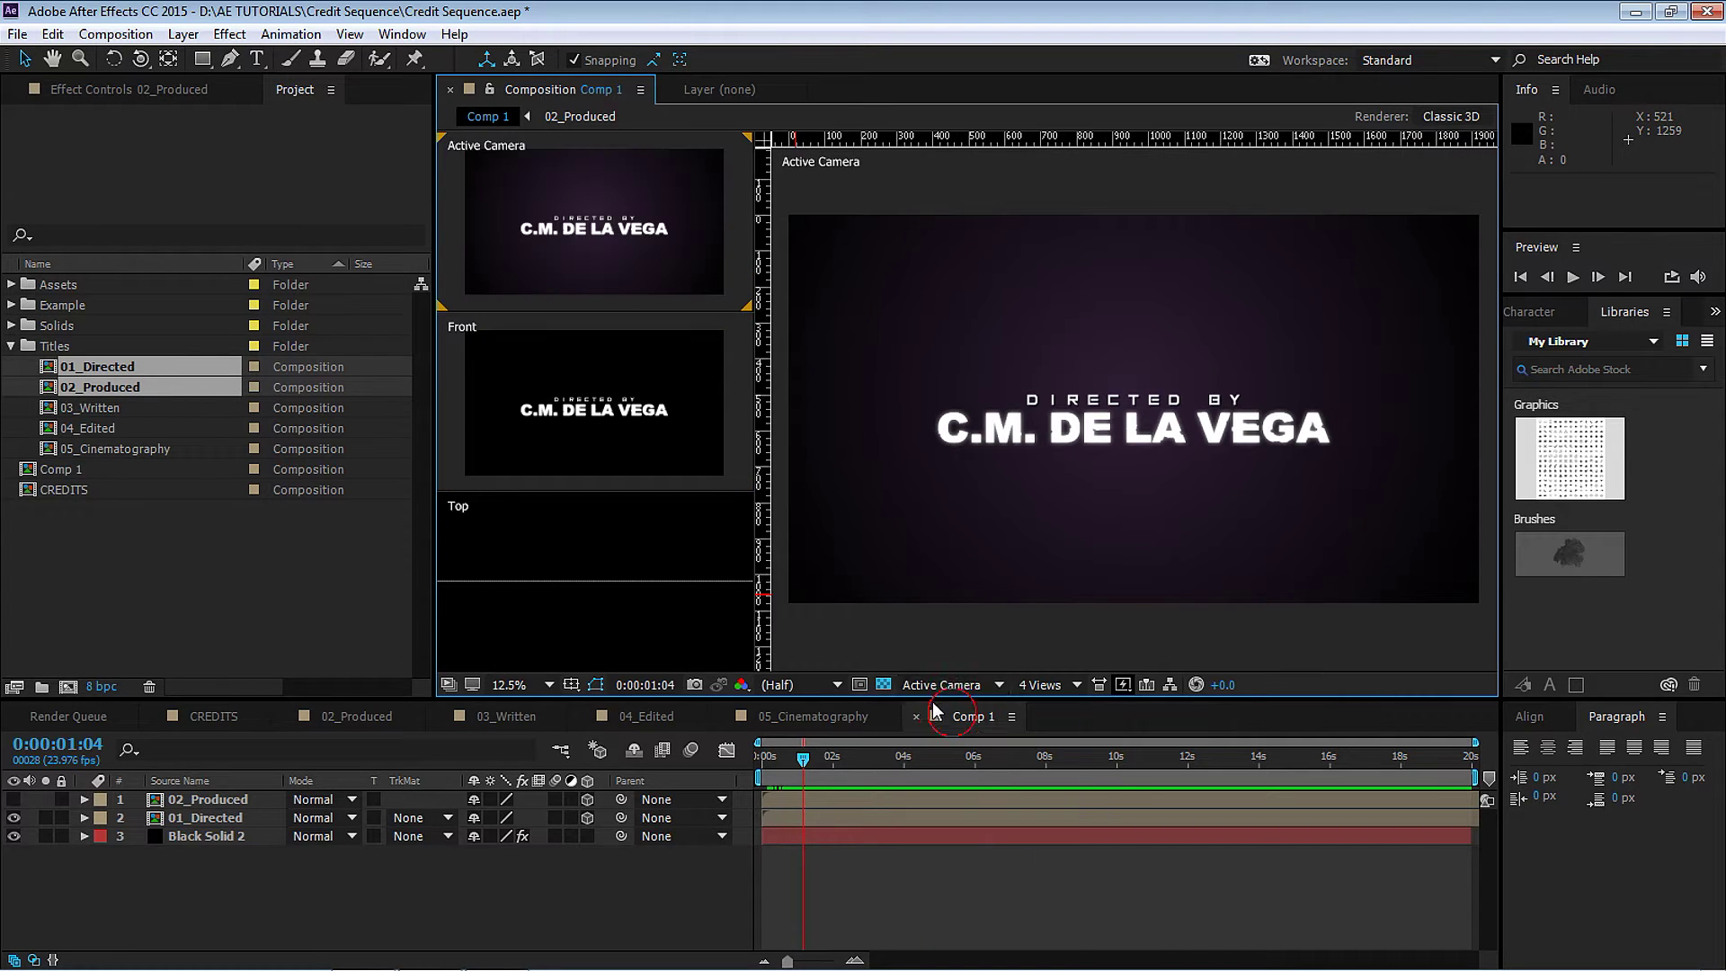
{"action": "left_click", "coordinate": [969, 647]}
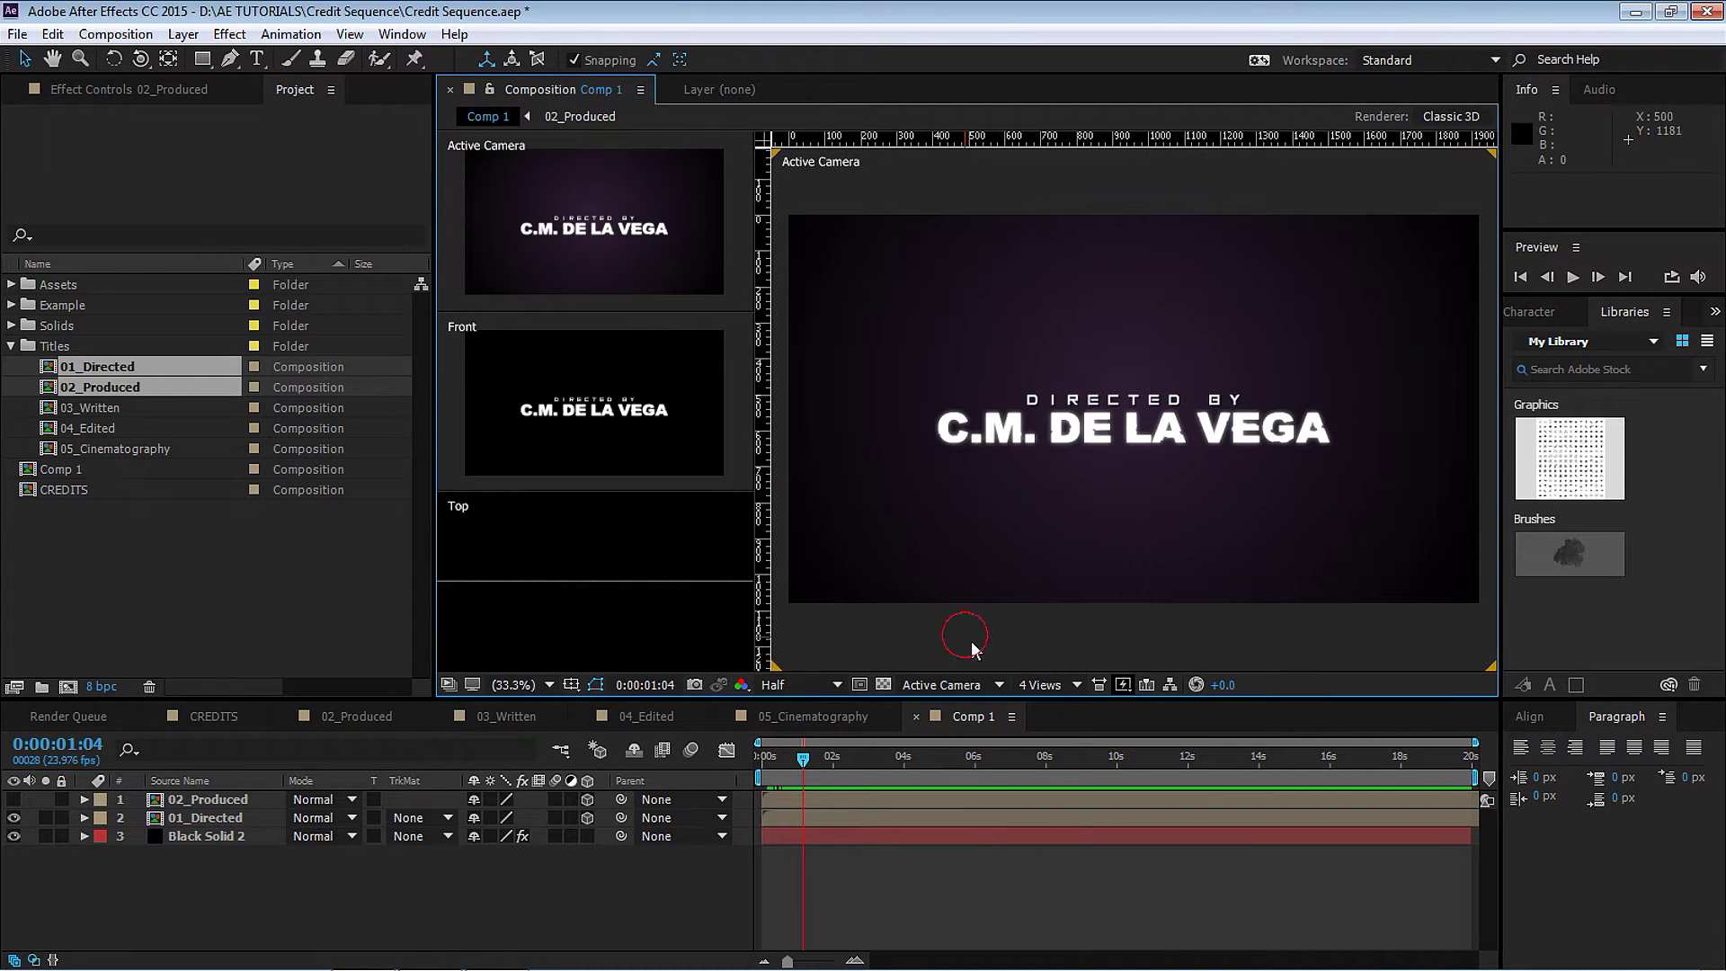
{"action": "left_click", "coordinate": [955, 685]}
{"action": "left_click", "coordinate": [992, 897]}
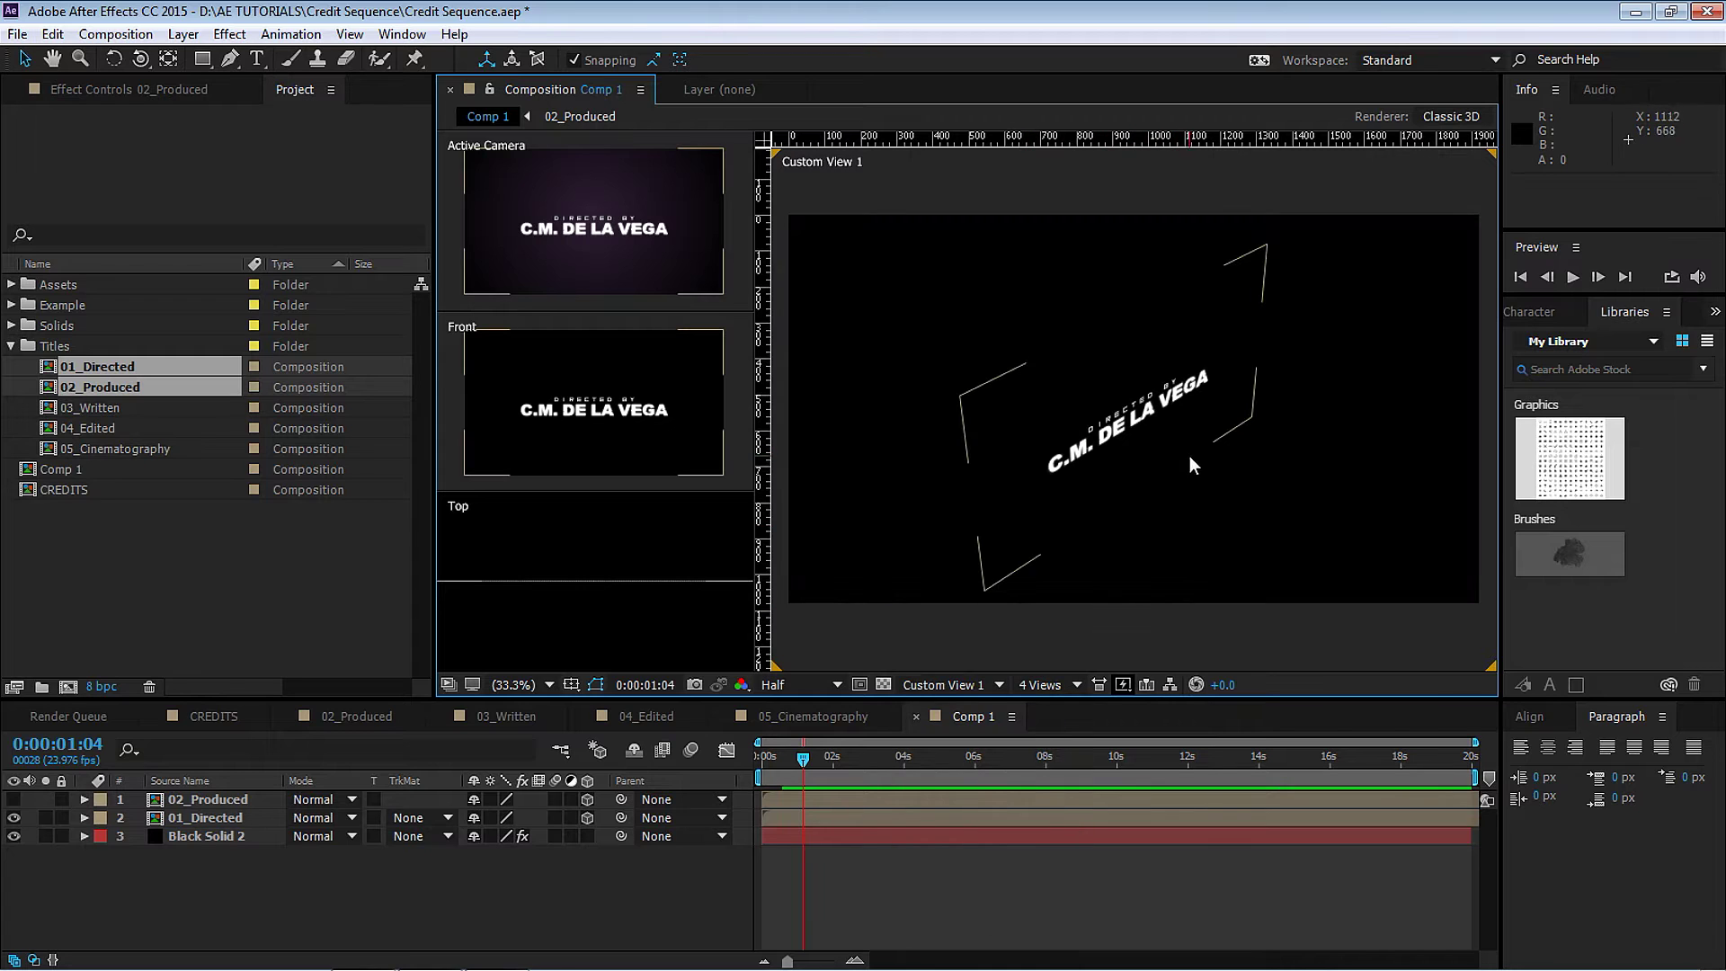
Make the 02_Produced layer visible and set its Position Z to -500.
{"action": "key", "text": "c"}
{"action": "left_click_drag", "start_coordinate": [1200, 471], "coordinate": [200, 769]}
{"action": "left_click", "coordinate": [223, 801]}
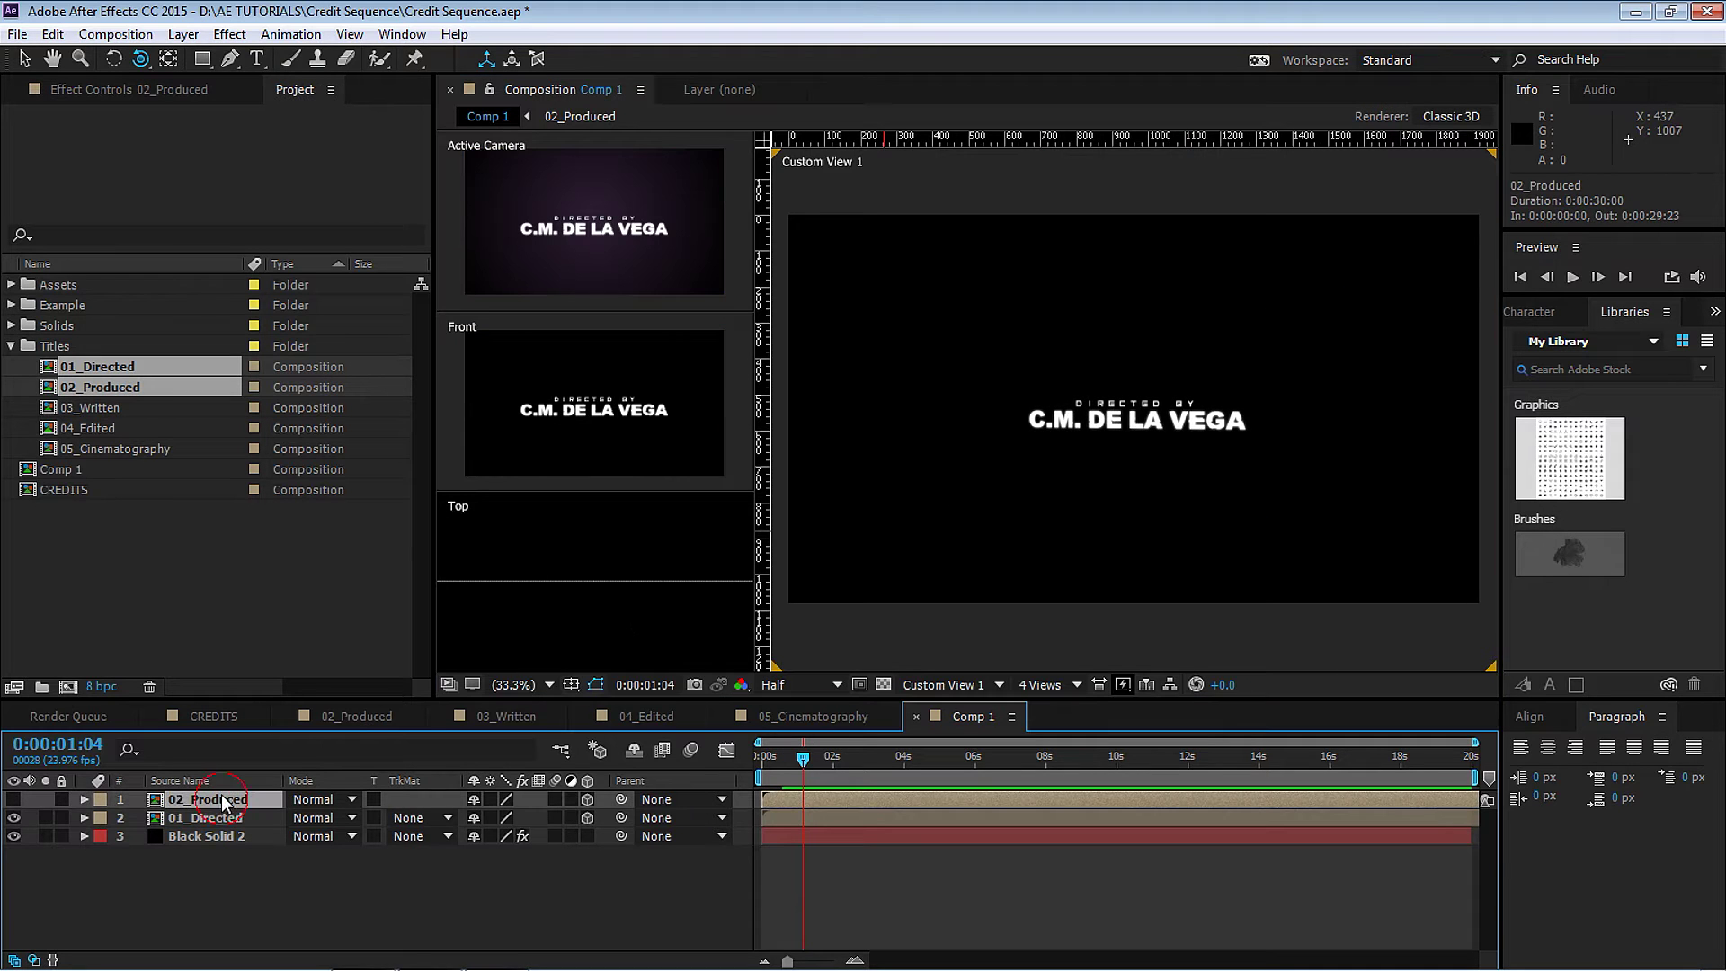
{"action": "left_click", "coordinate": [26, 799]}
{"action": "key", "text": "p"}
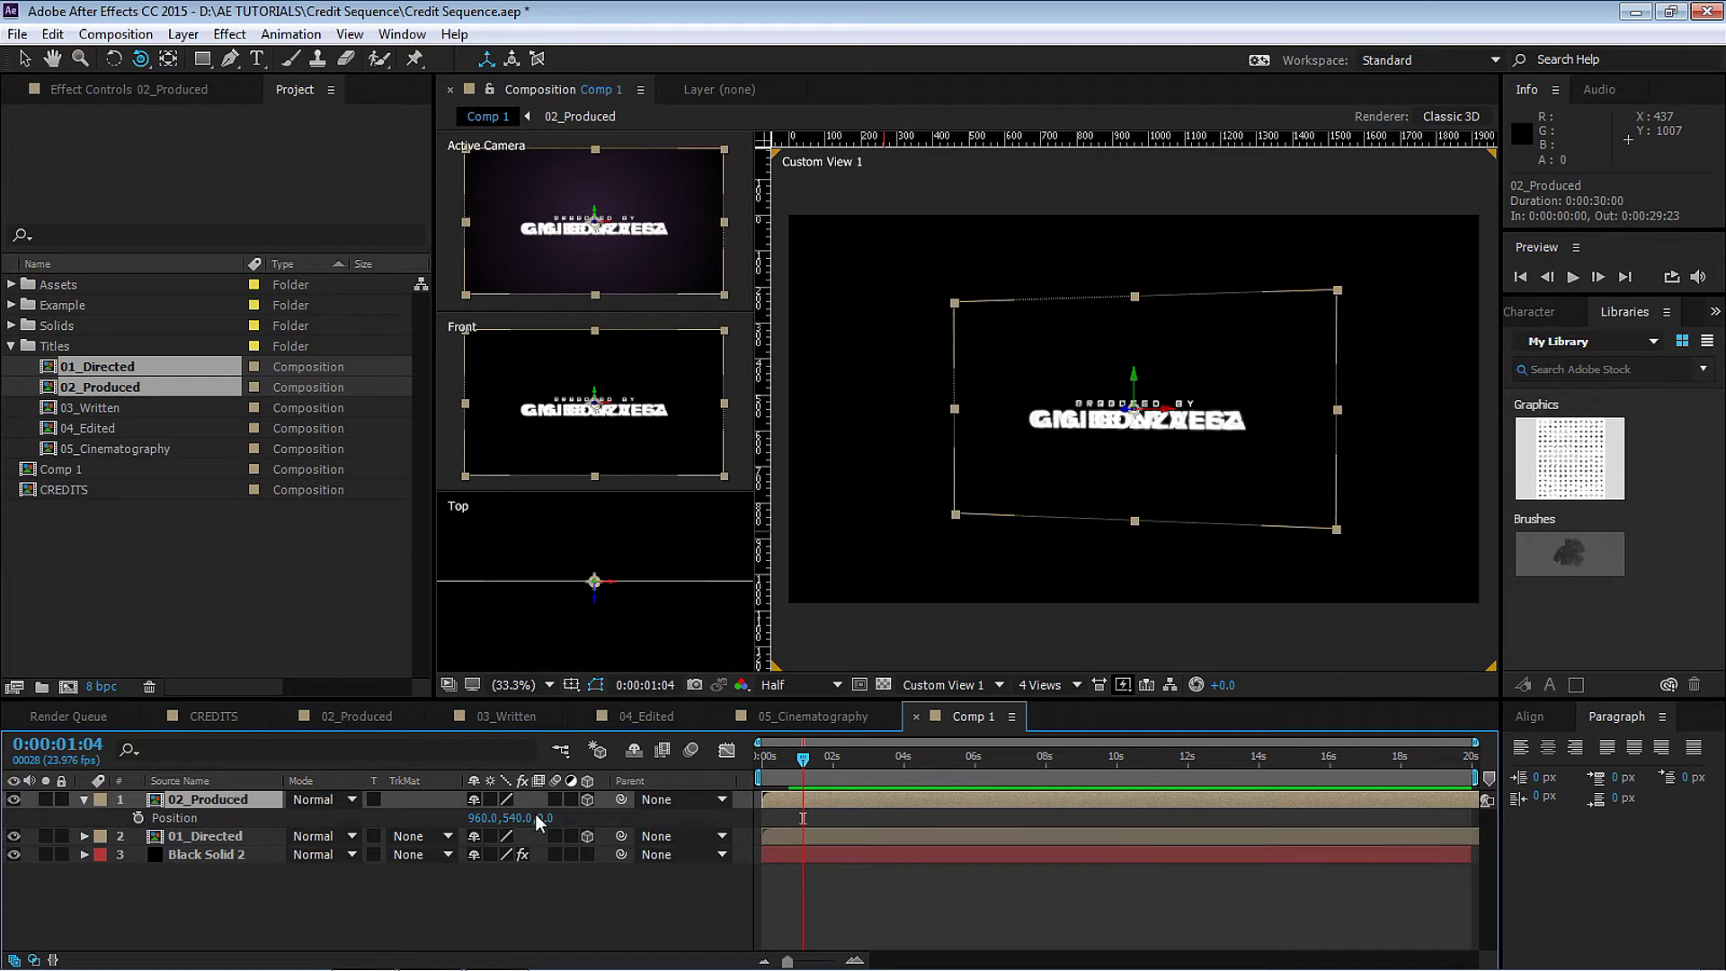
{"action": "left_click", "coordinate": [547, 819]}
{"action": "left_click_drag", "start_coordinate": [570, 818], "coordinate": [555, 828]}
{"action": "left_click", "coordinate": [551, 819]}
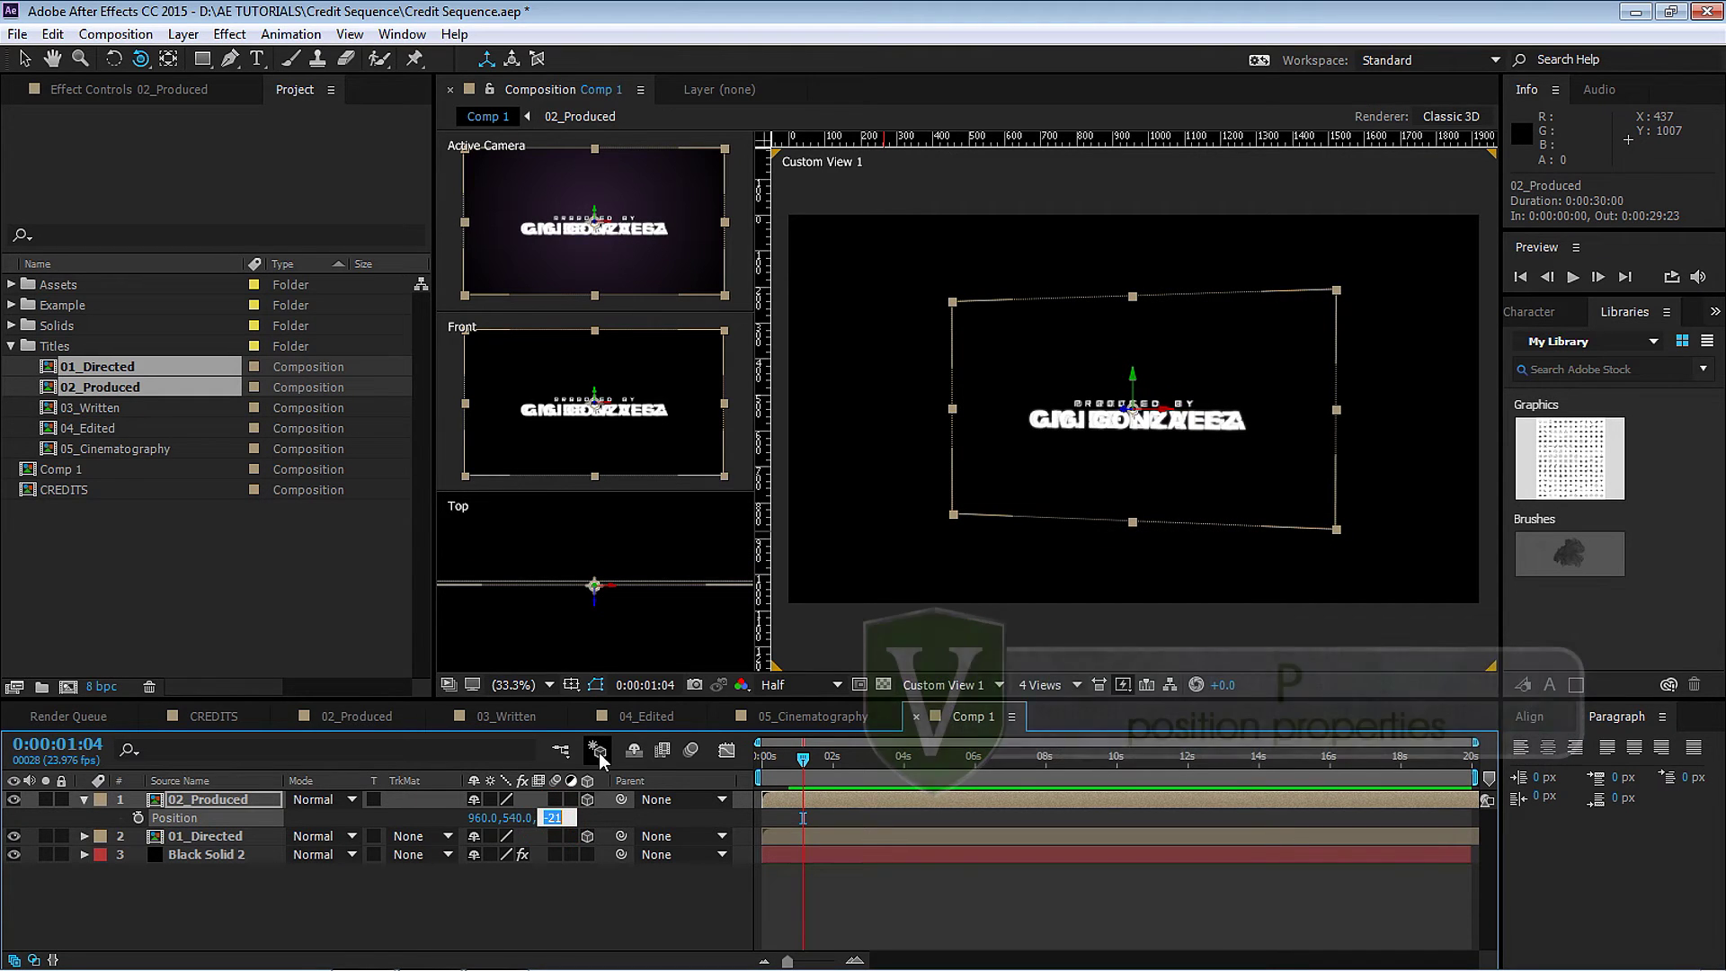
{"action": "type", "text": "-500"}
{"action": "key", "text": "Return"}
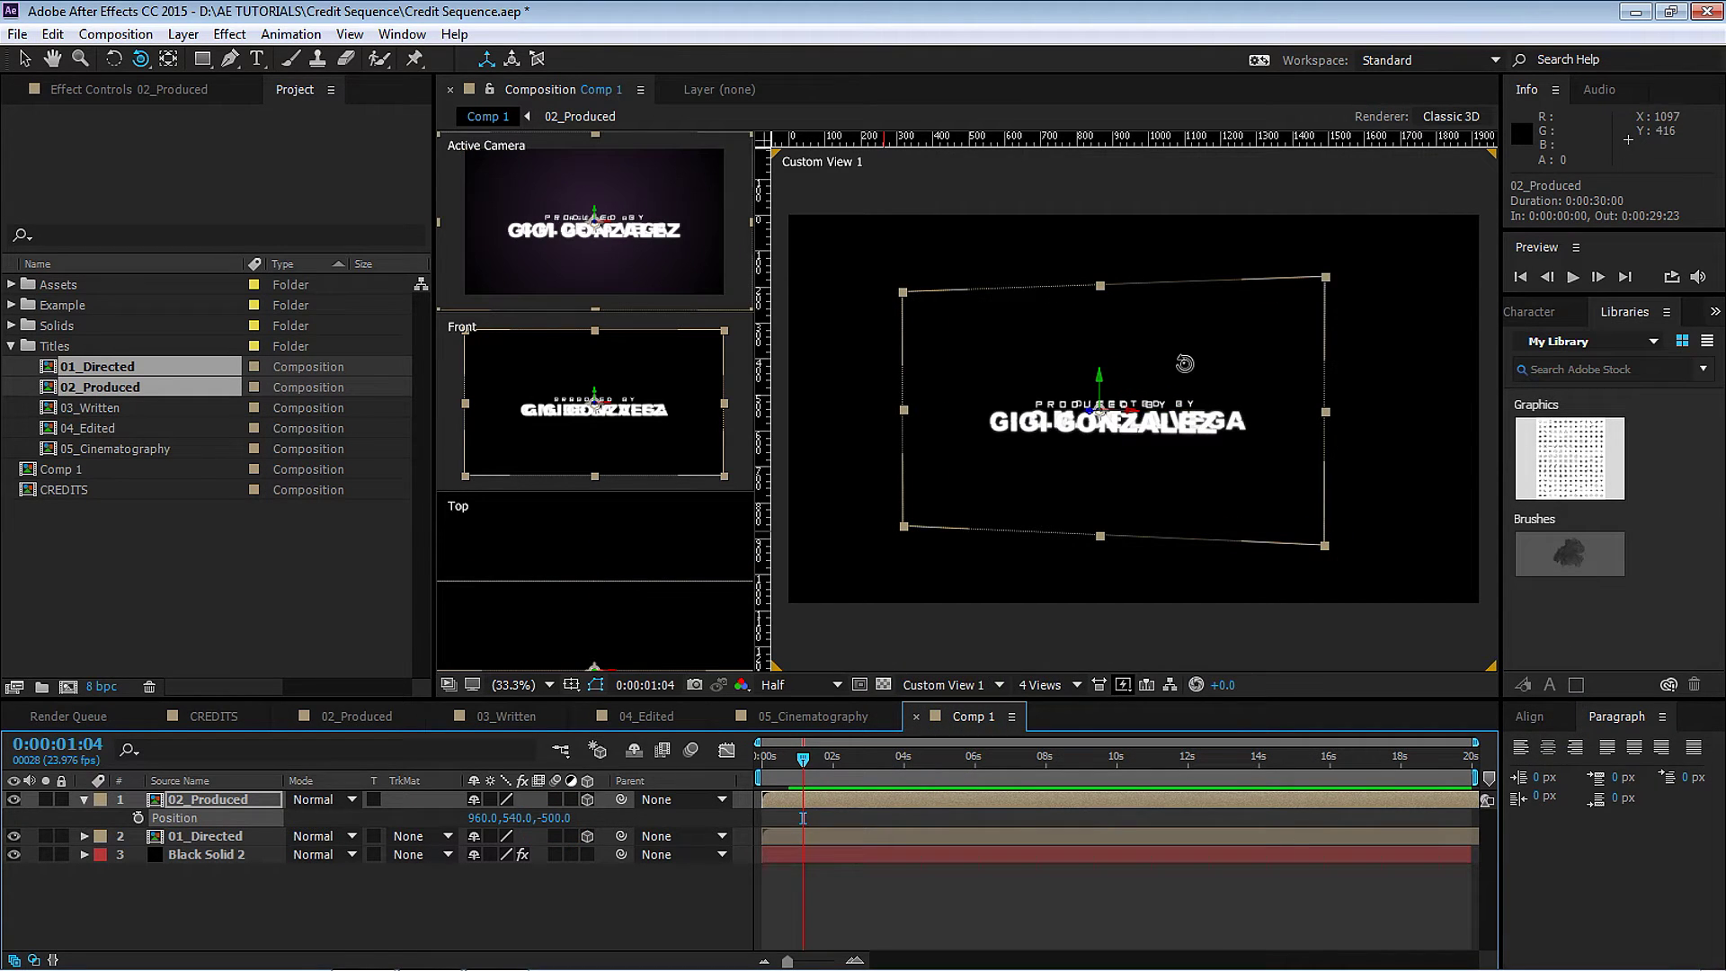
Move the Produced credit left and down below the Directed credit, to 392, 828.
{"action": "left_click_drag", "start_coordinate": [1278, 414], "coordinate": [1196, 449]}
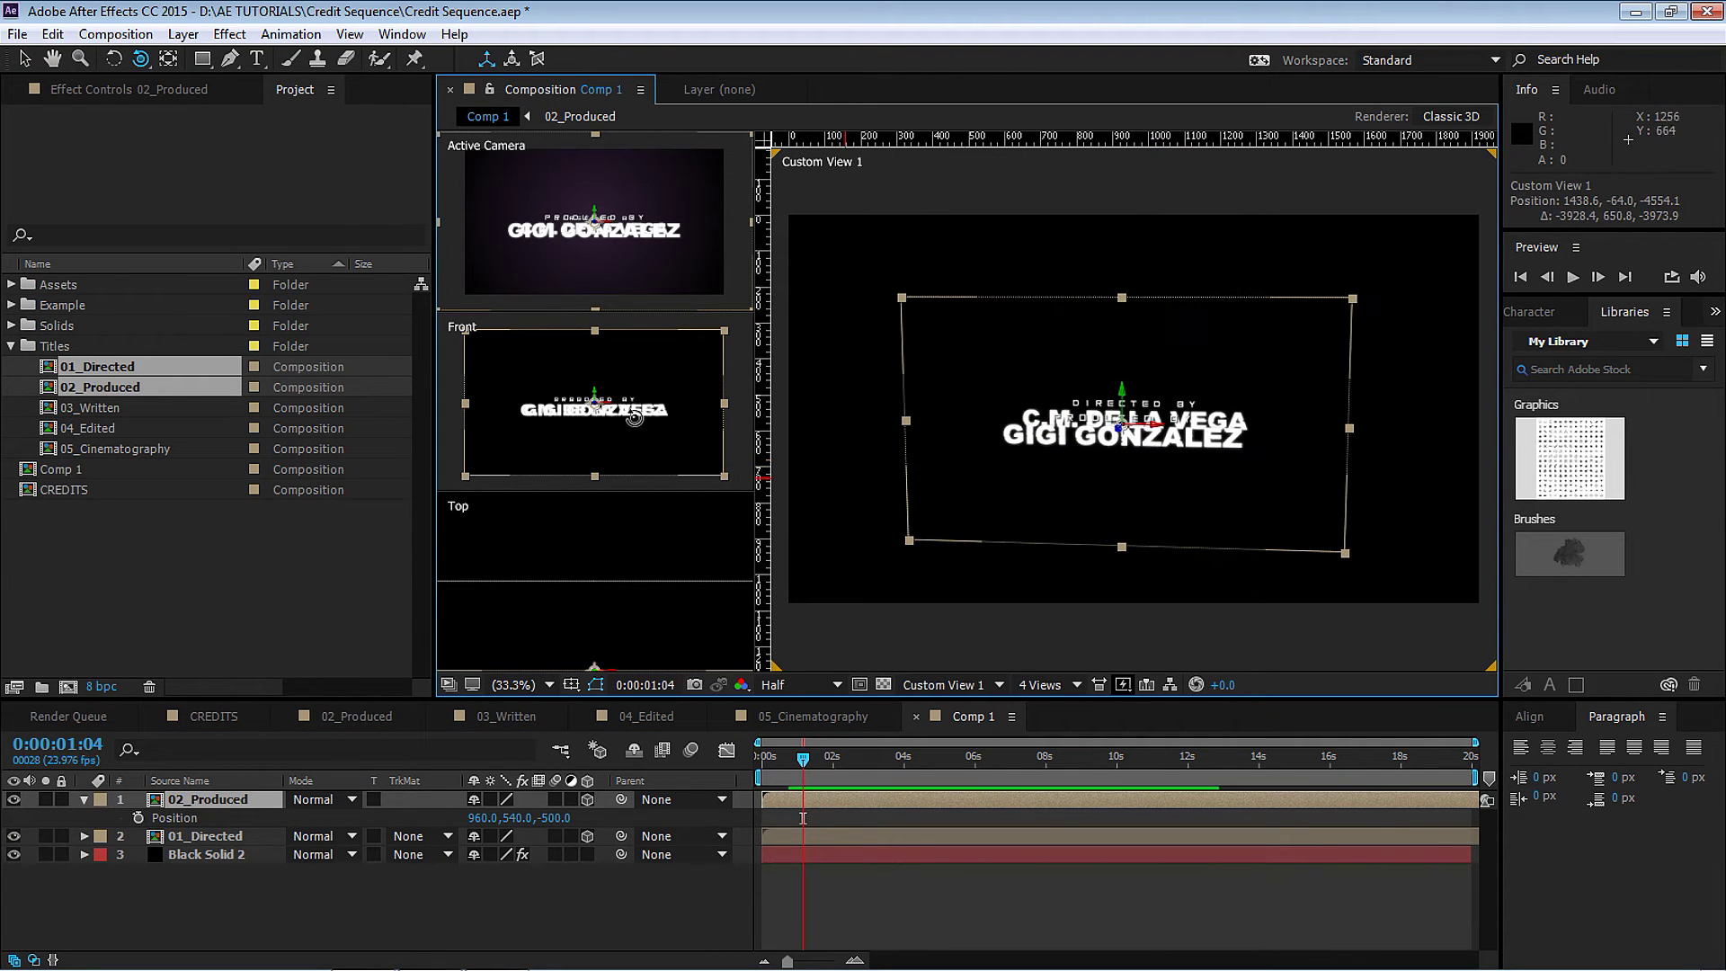
{"action": "key", "text": "v"}
{"action": "left_click_drag", "start_coordinate": [611, 410], "coordinate": [520, 434]}
{"action": "key", "text": "grave"}
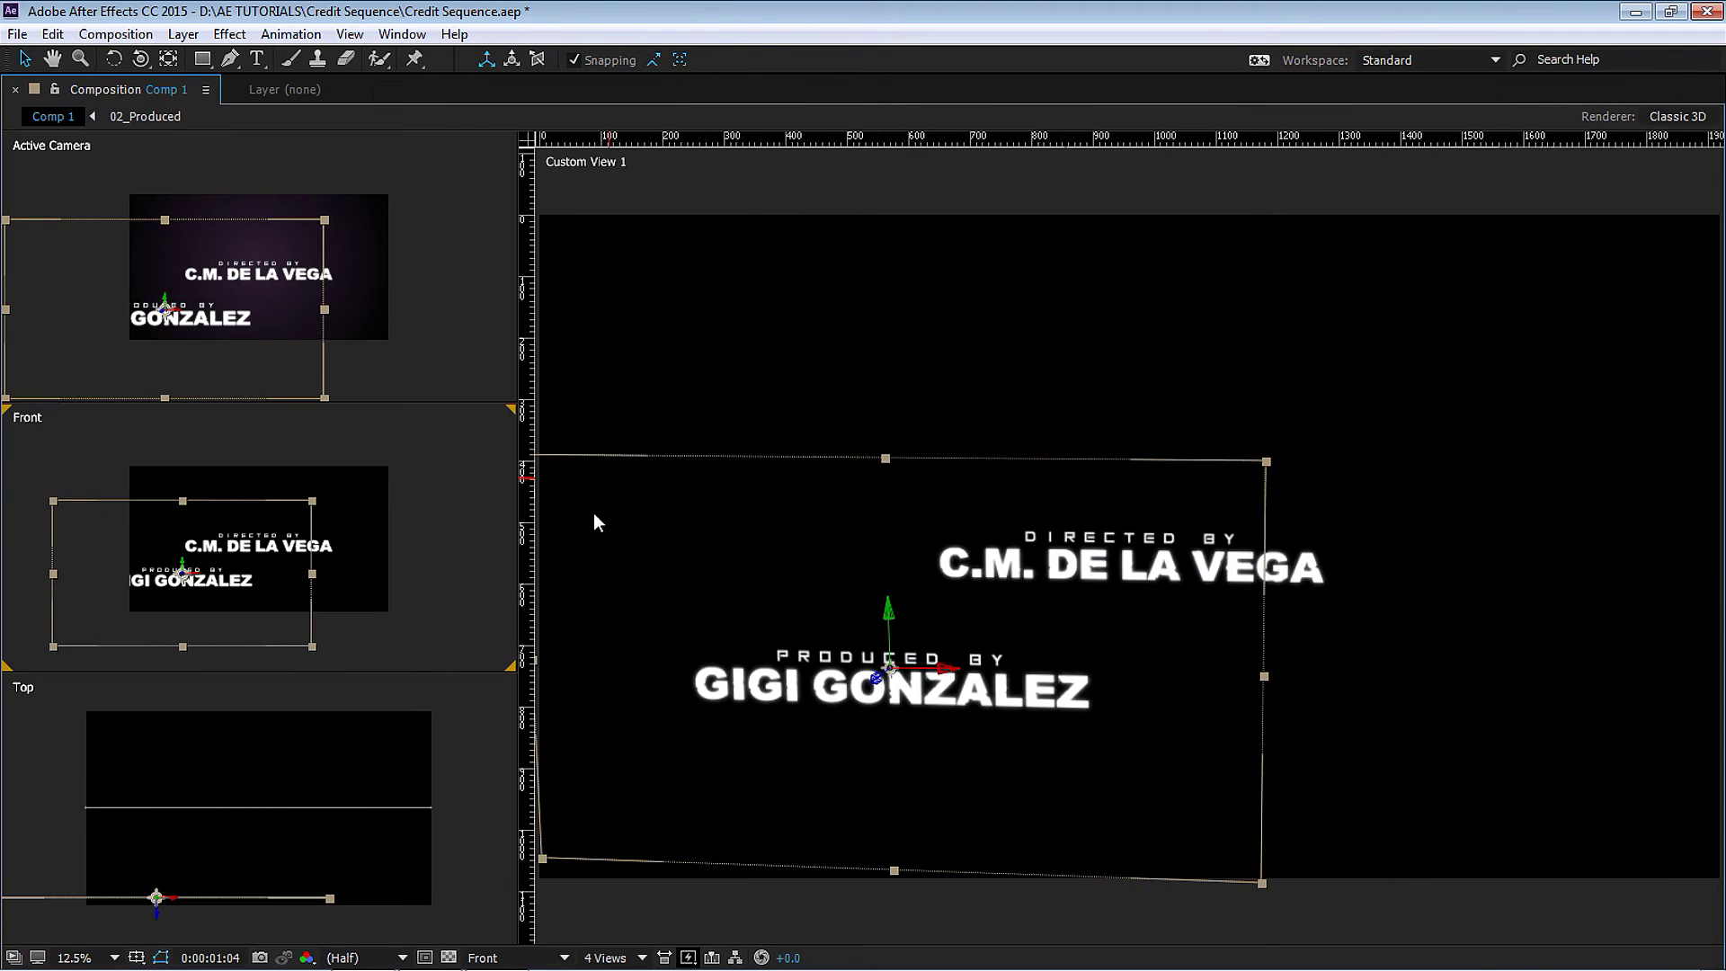
{"action": "scroll", "coordinate": [435, 425], "scroll_direction": "up", "scroll_amount": 1}
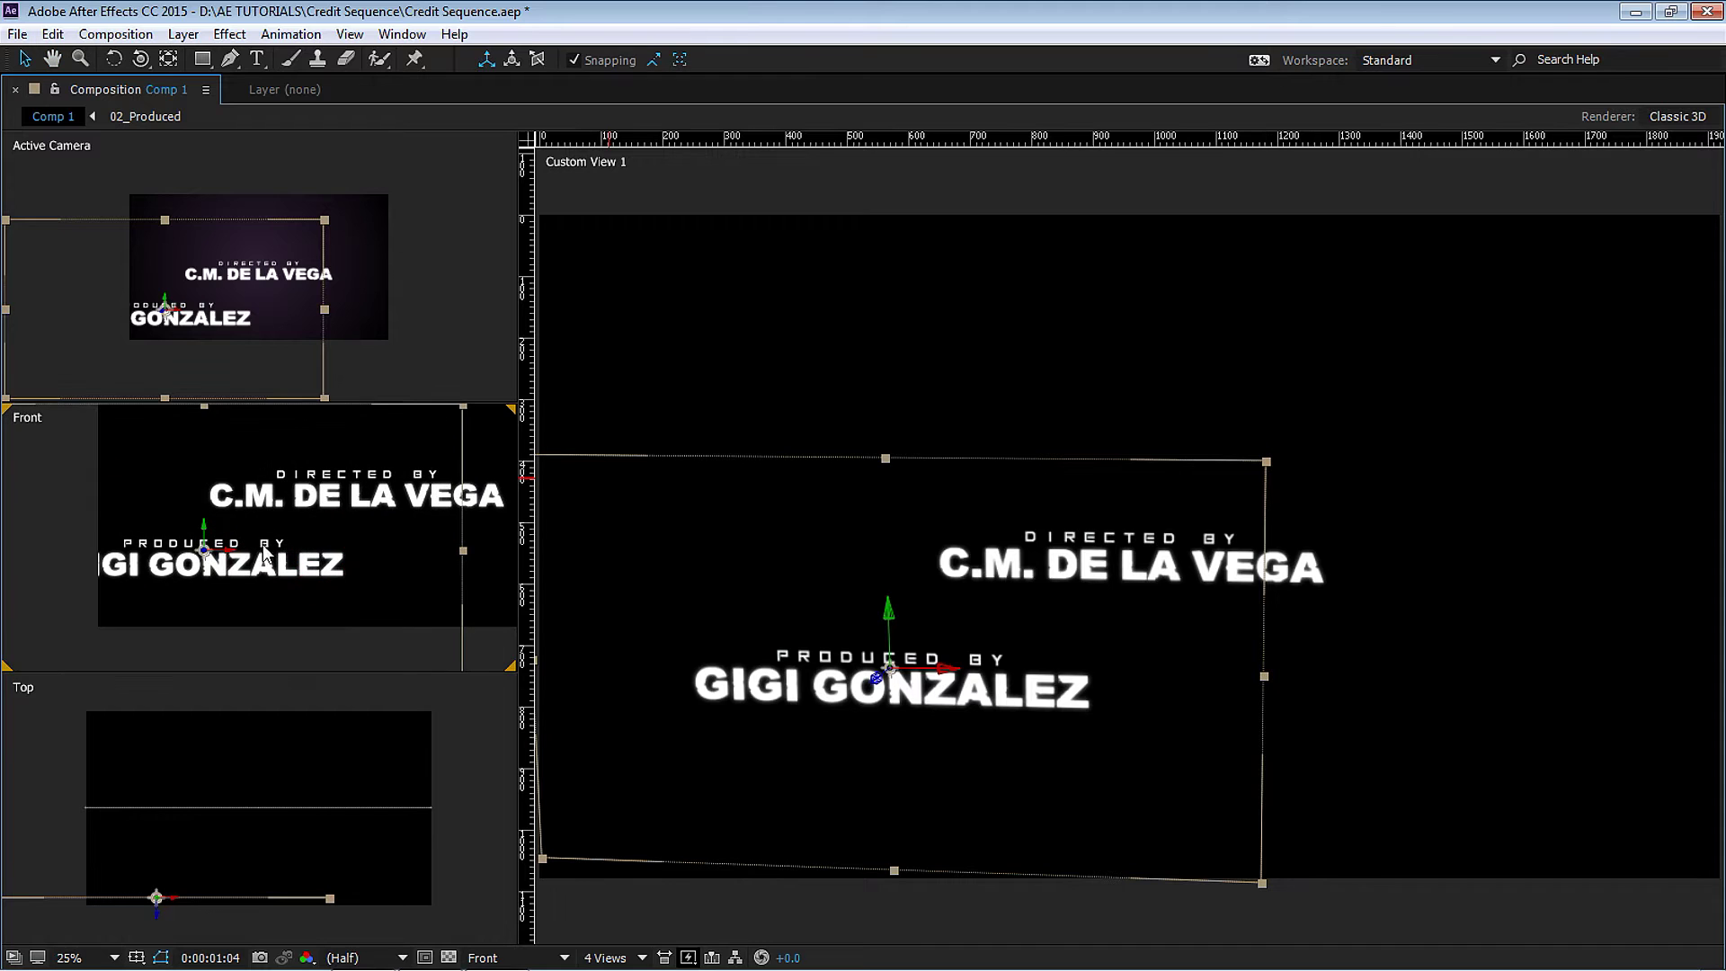
{"action": "left_click_drag", "start_coordinate": [232, 559], "coordinate": [259, 562]}
{"action": "key", "text": "ctrl+z"}
{"action": "key", "text": "ctrl+shift+z"}
{"action": "key", "text": "ctrl+z"}
{"action": "left_click_drag", "start_coordinate": [205, 532], "coordinate": [206, 537]}
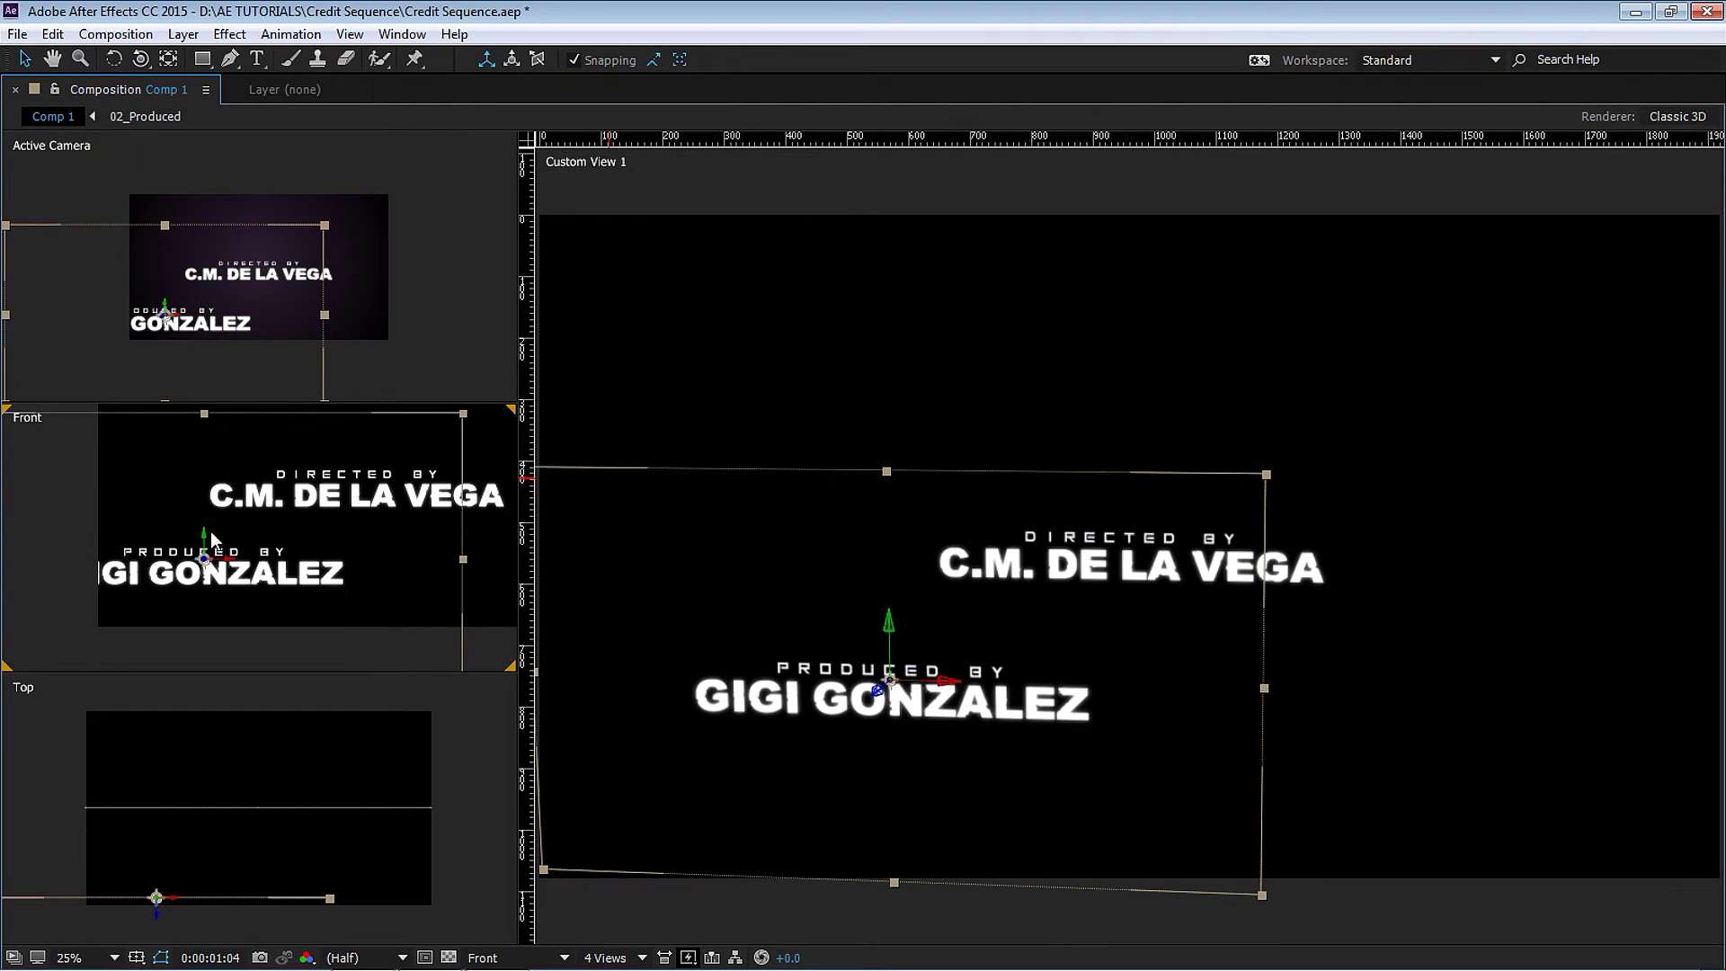
{"action": "key", "text": "grave"}
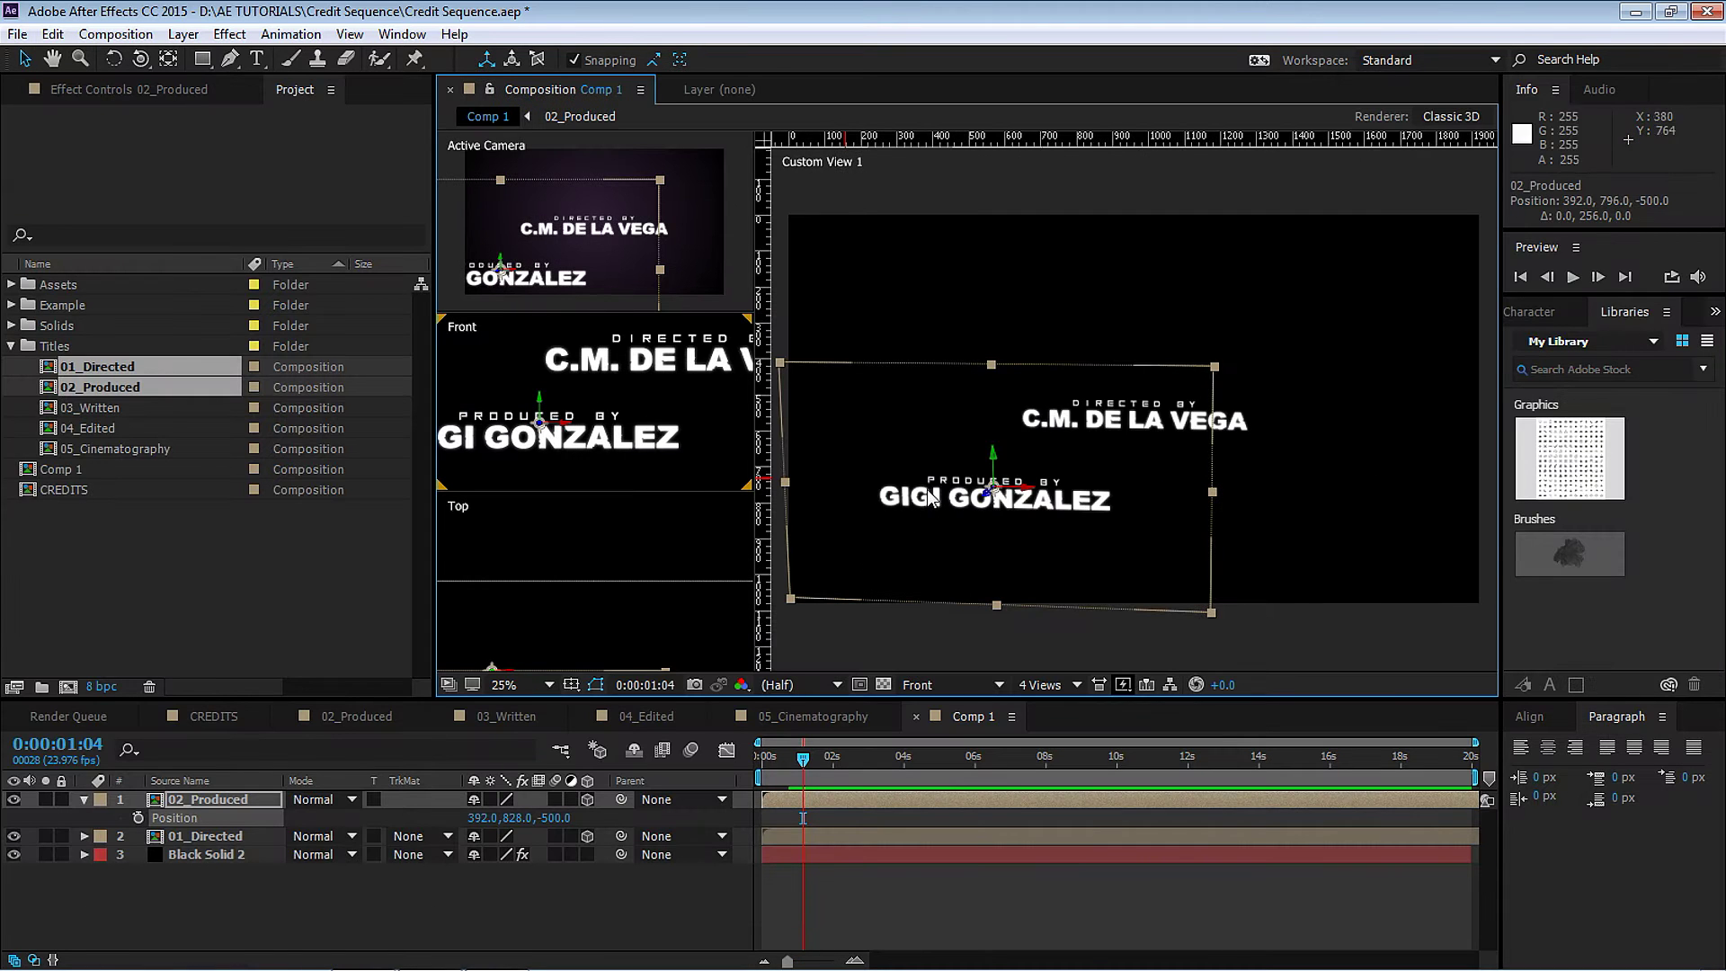
{"action": "left_click", "coordinate": [252, 803]}
Duplicate 02_Produced, replace its source with 03_Written, and set Position Z to -1400.
{"action": "key", "text": "ctrl+d"}
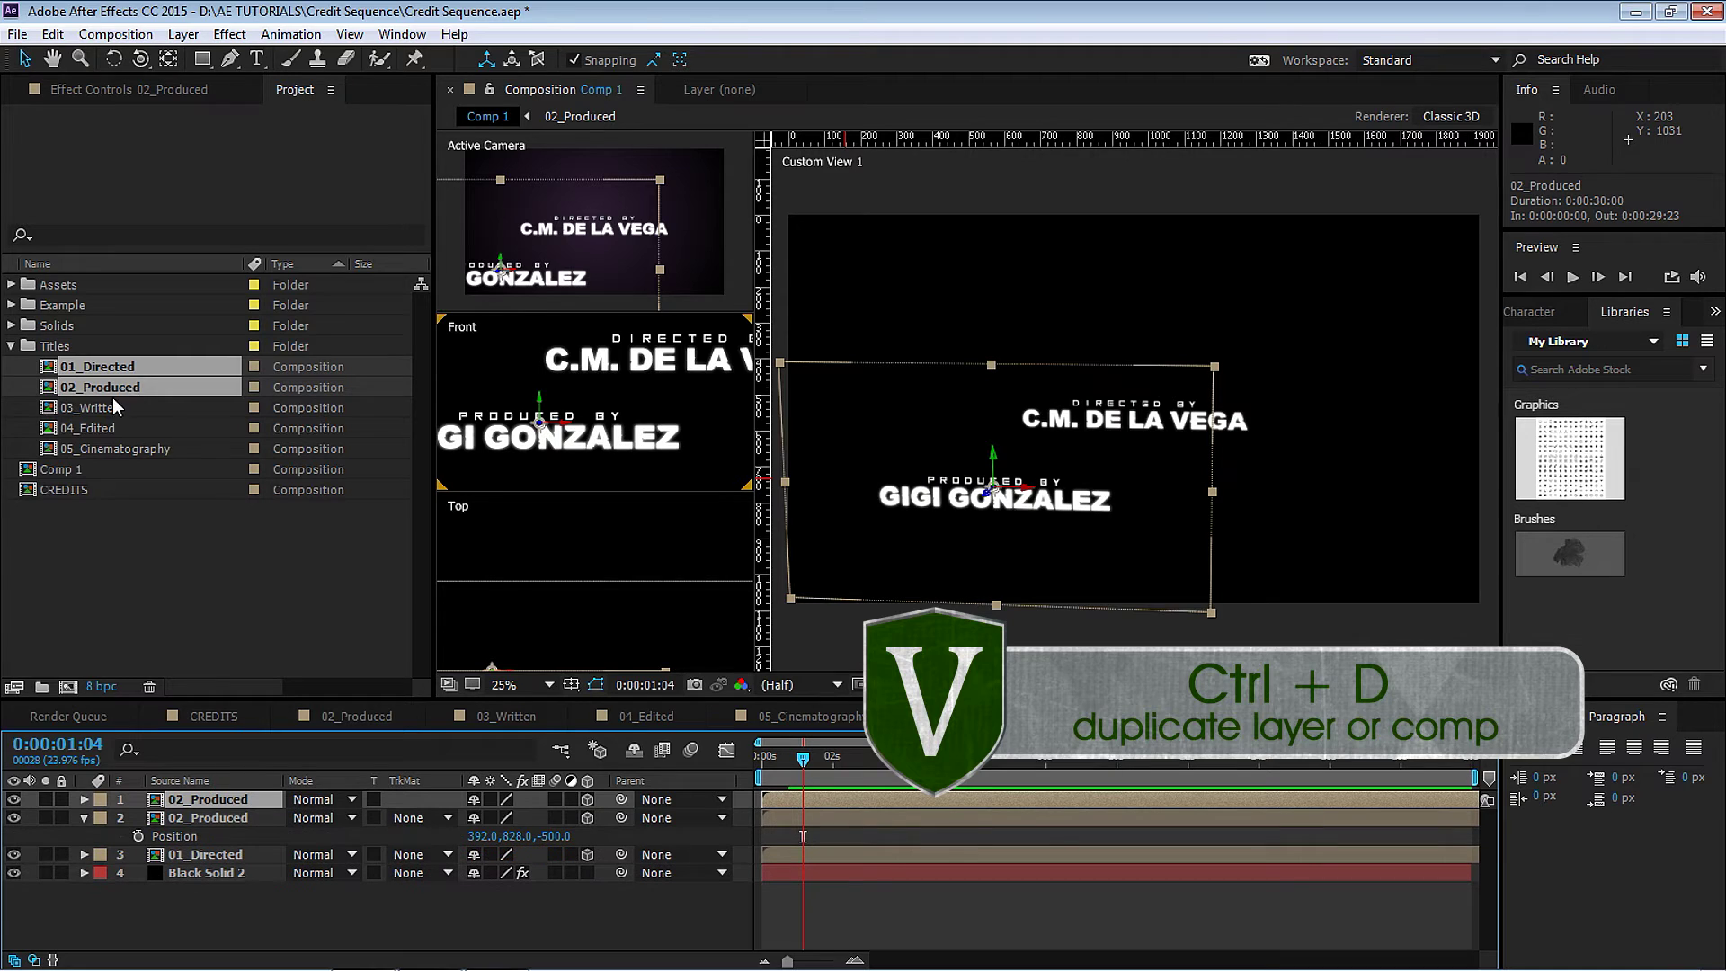
{"action": "left_click", "coordinate": [117, 408]}
{"action": "left_click_drag", "start_coordinate": [117, 408], "coordinate": [238, 801]}
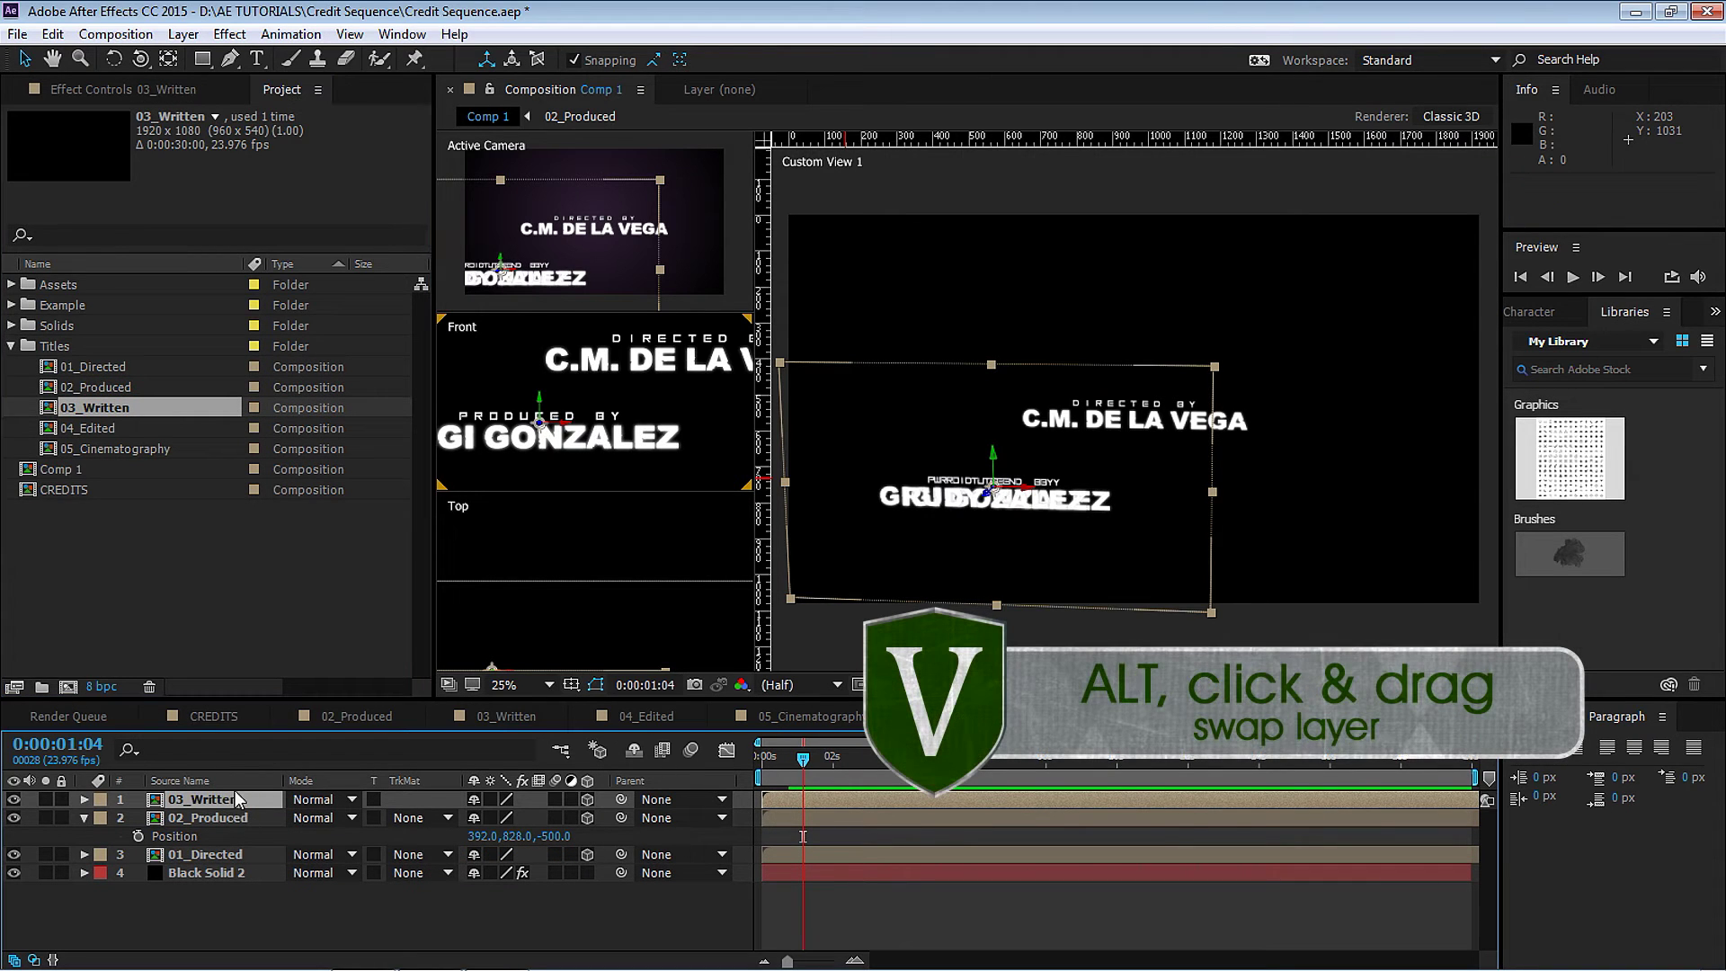
{"action": "key", "text": "p"}
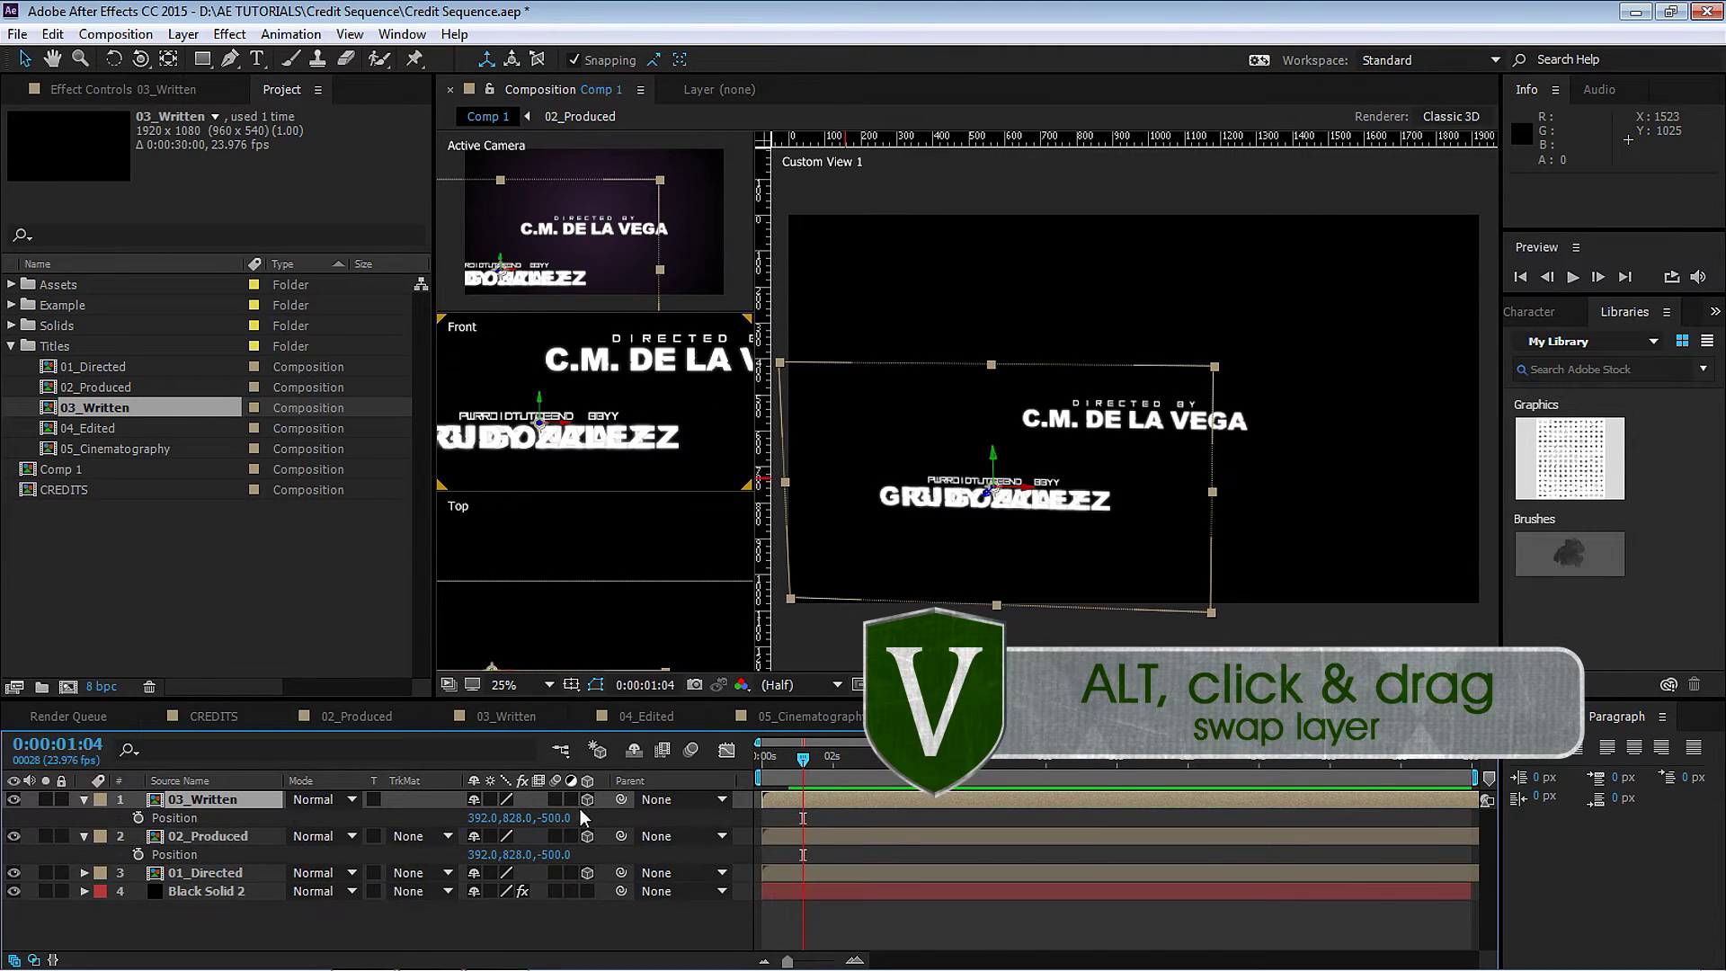
{"action": "left_click", "coordinate": [555, 818]}
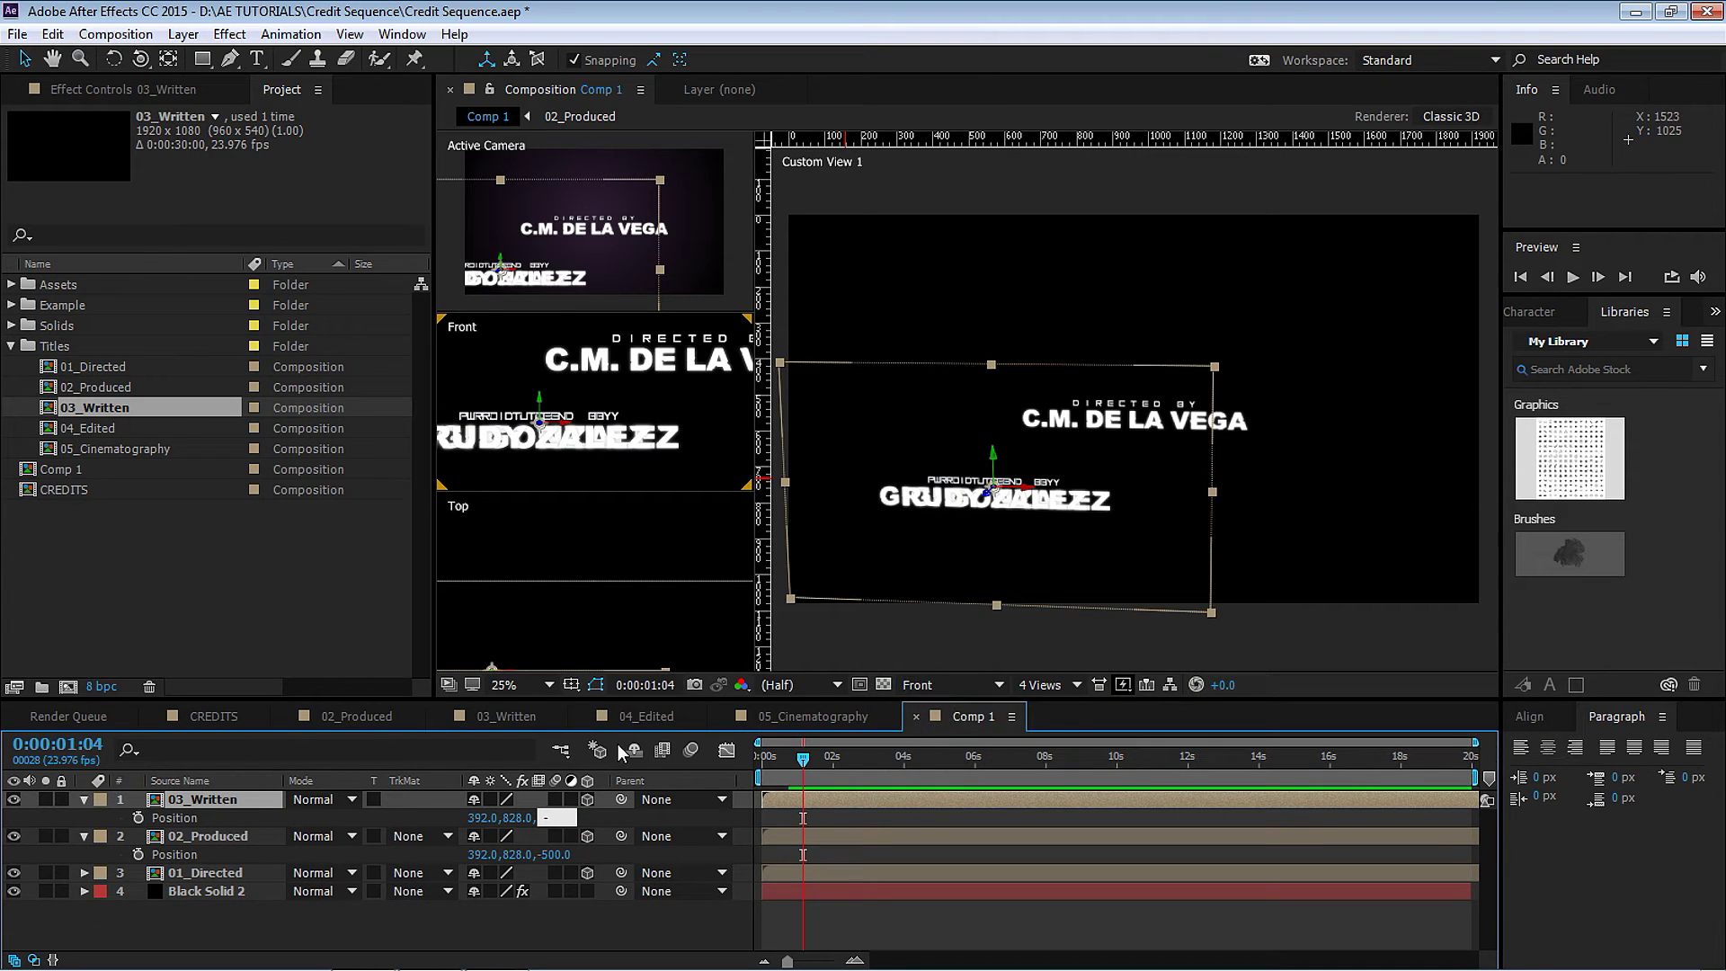
{"action": "type", "text": "-1400"}
{"action": "key", "text": "Return"}
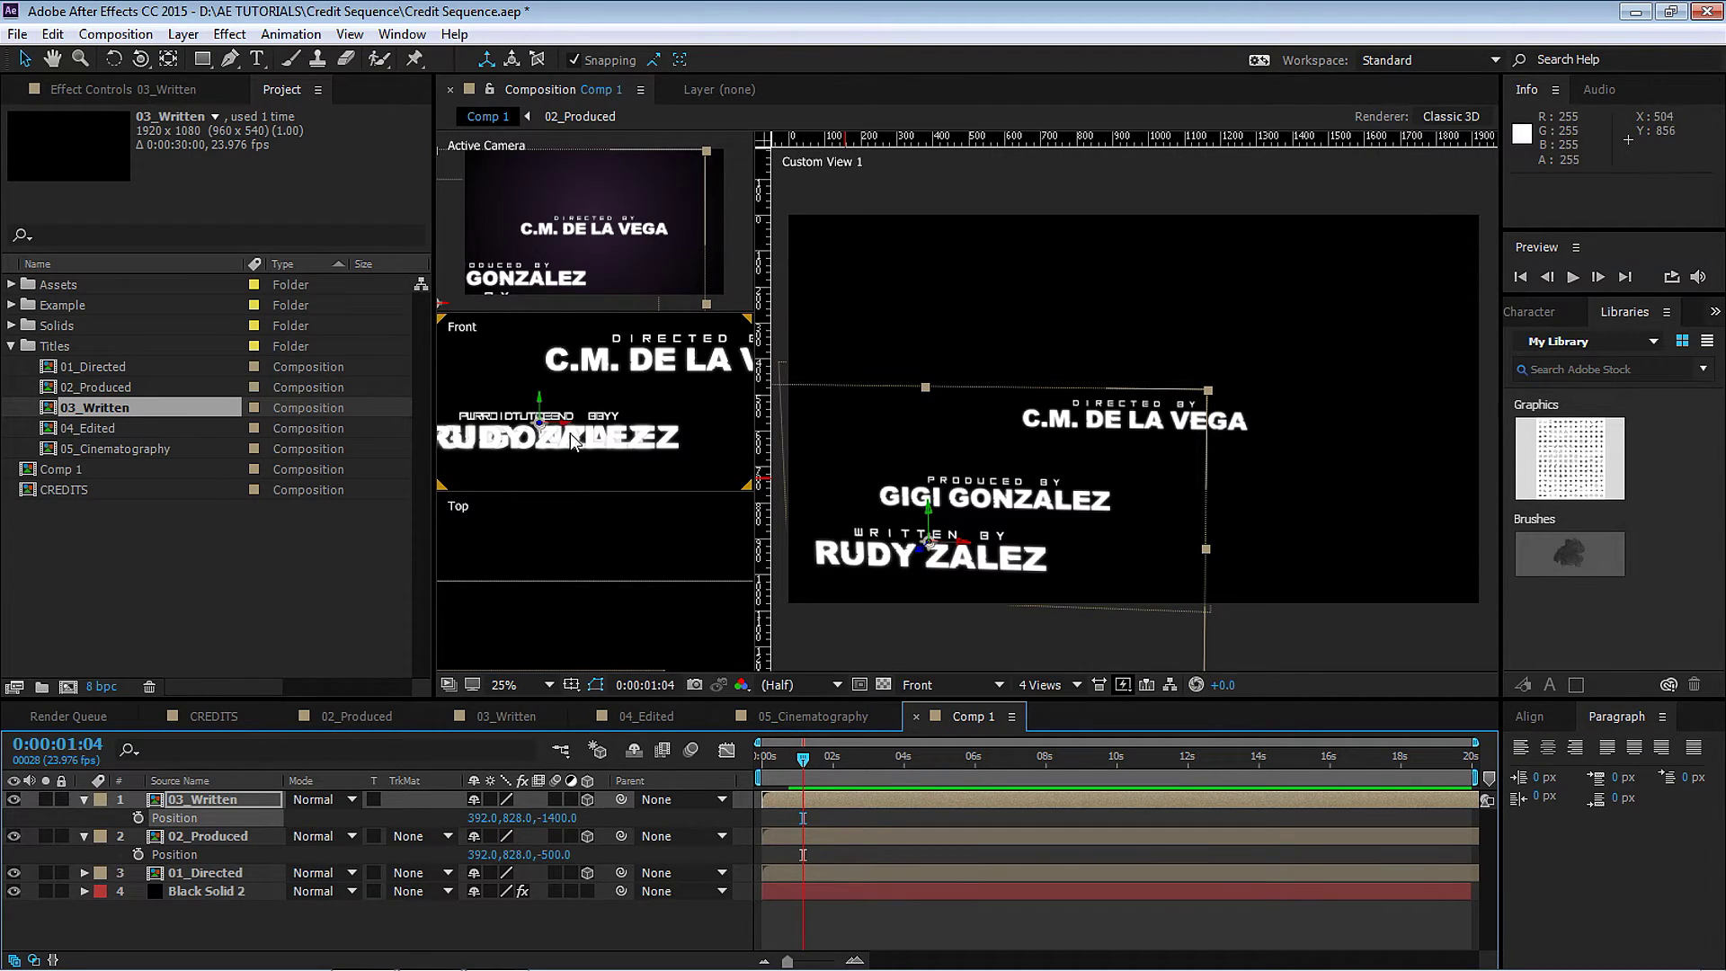
Move the Written credit right in the Front view to 1500, 1012.
{"action": "key", "text": "grave"}
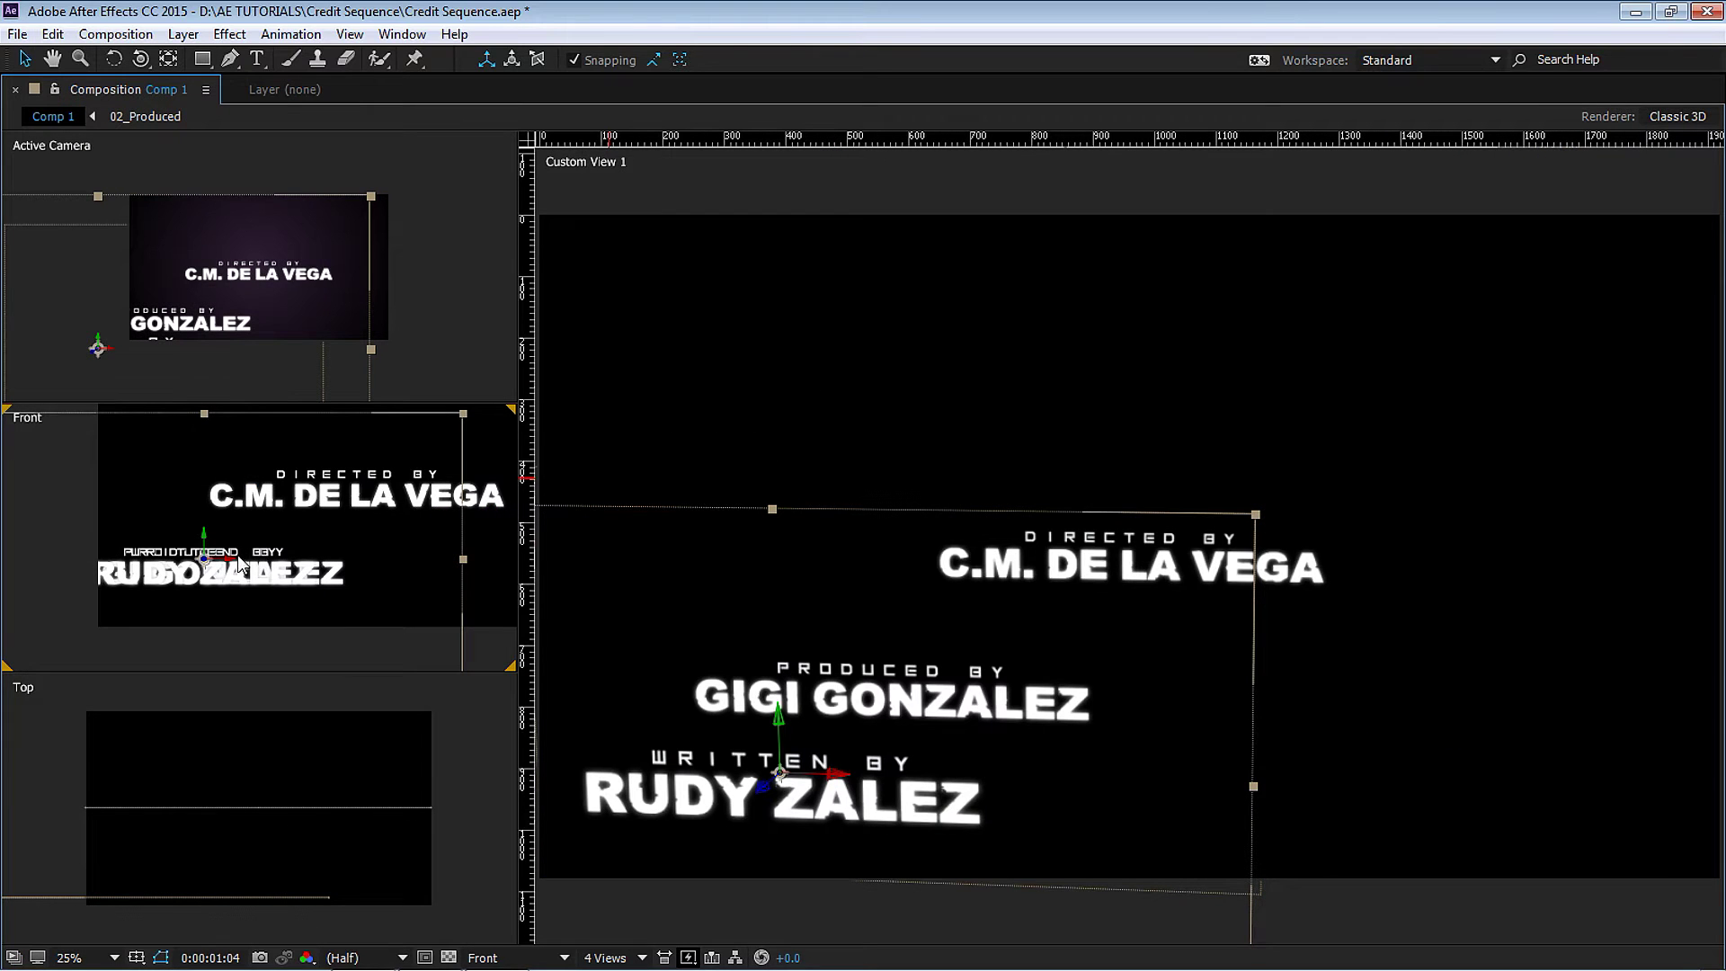
{"action": "left_click_drag", "start_coordinate": [236, 559], "coordinate": [478, 567]}
{"action": "key", "text": "comma"}
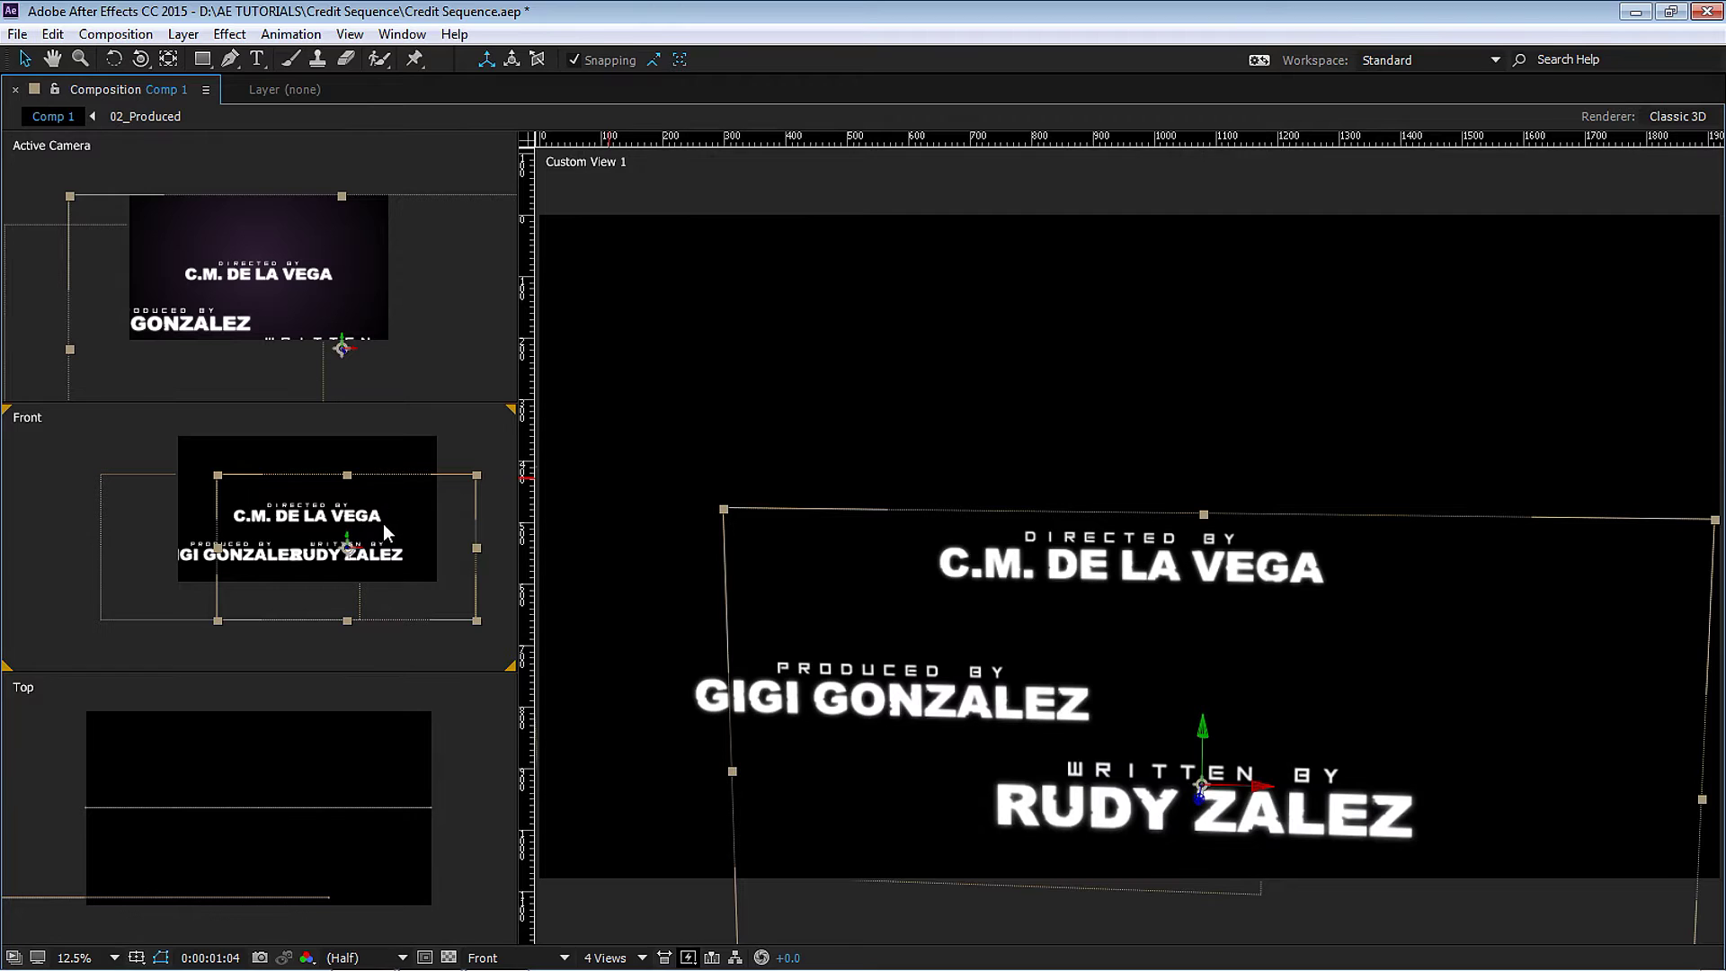
{"action": "key", "text": "c"}
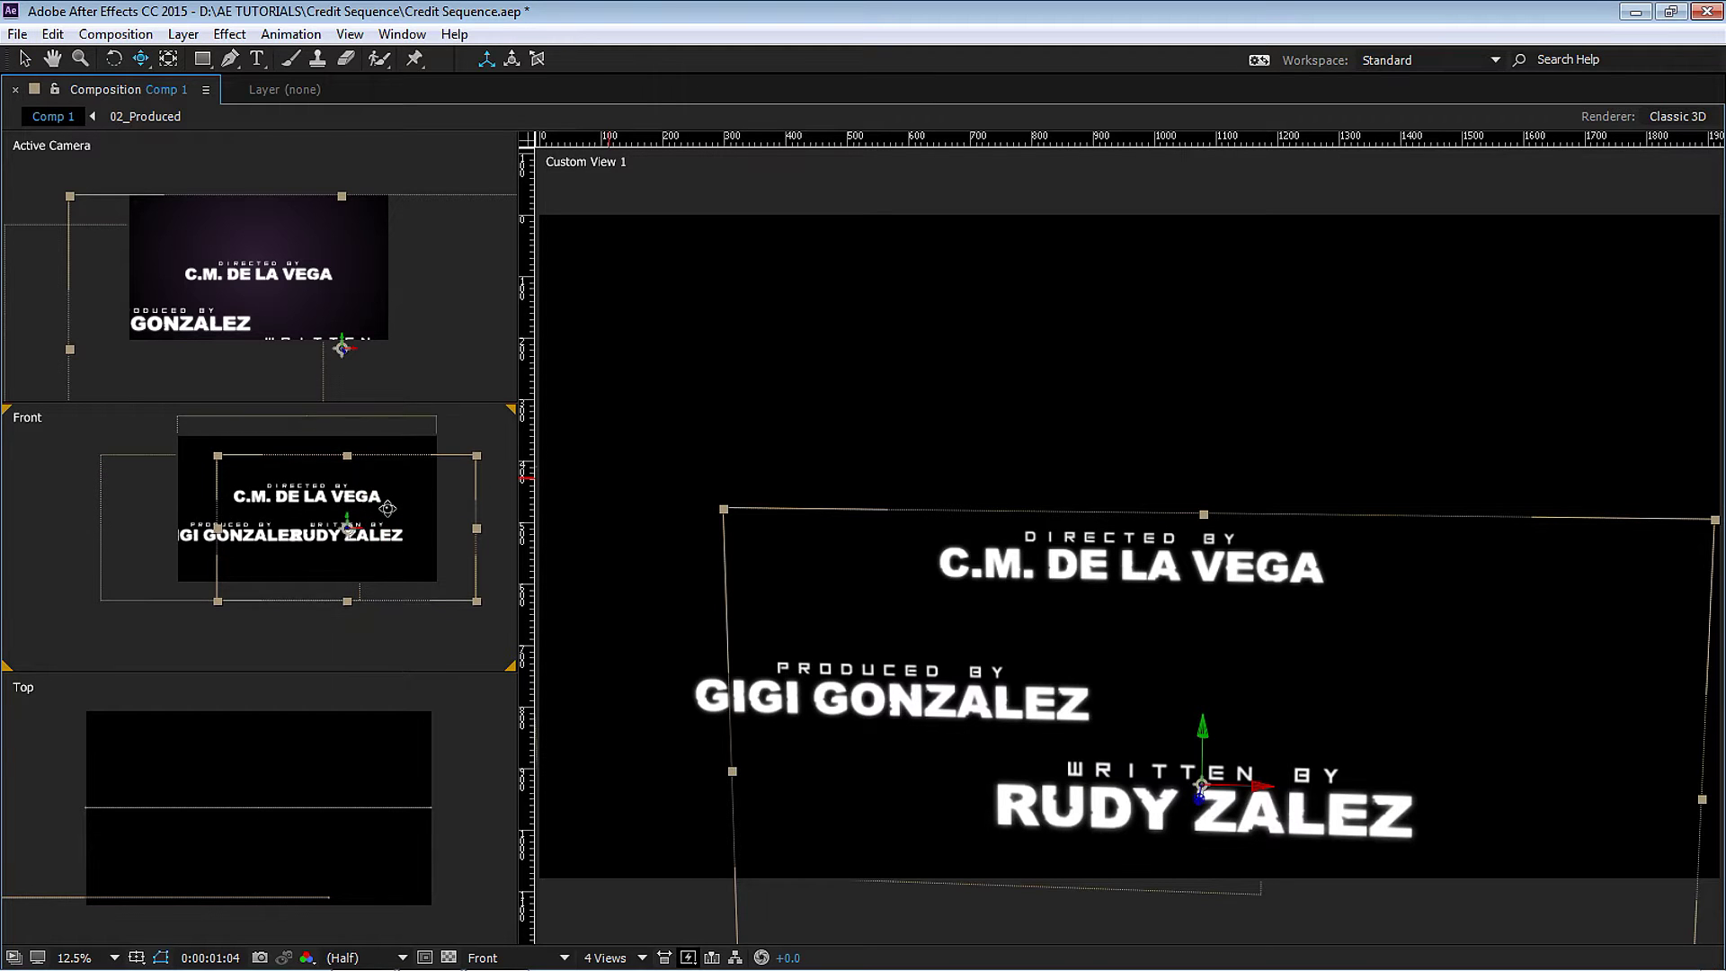
{"action": "left_click_drag", "start_coordinate": [396, 529], "coordinate": [356, 558]}
{"action": "key", "text": "v"}
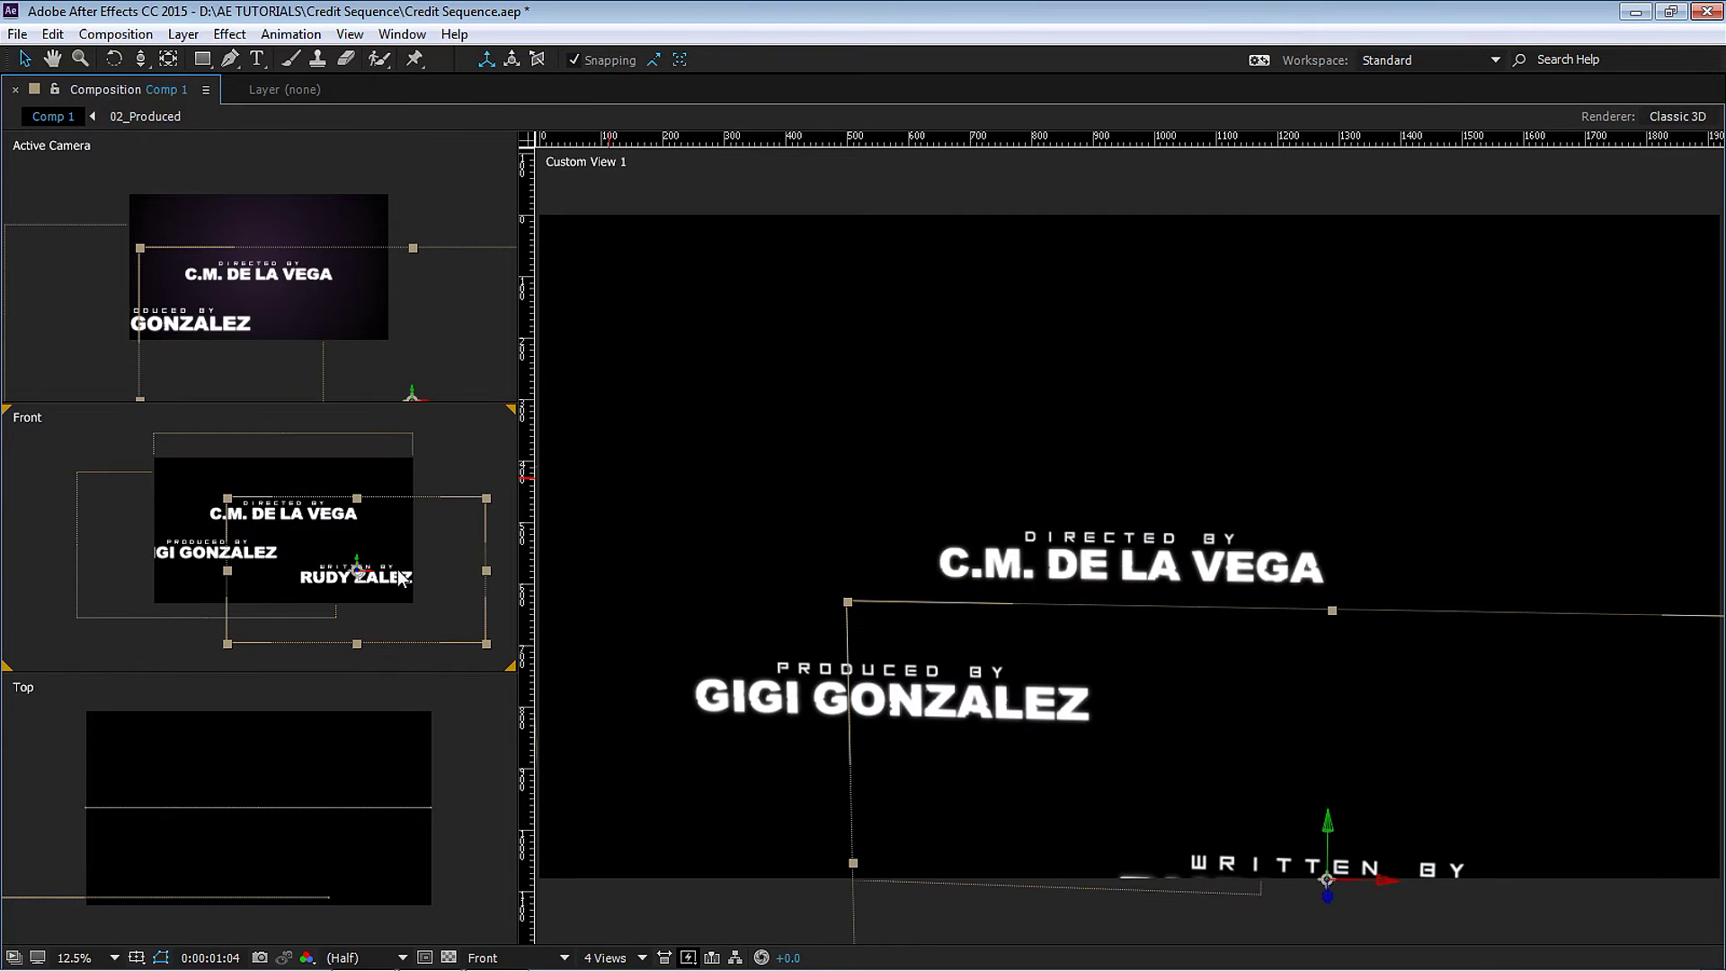
{"action": "key", "text": "grave"}
{"action": "left_click", "coordinate": [224, 803]}
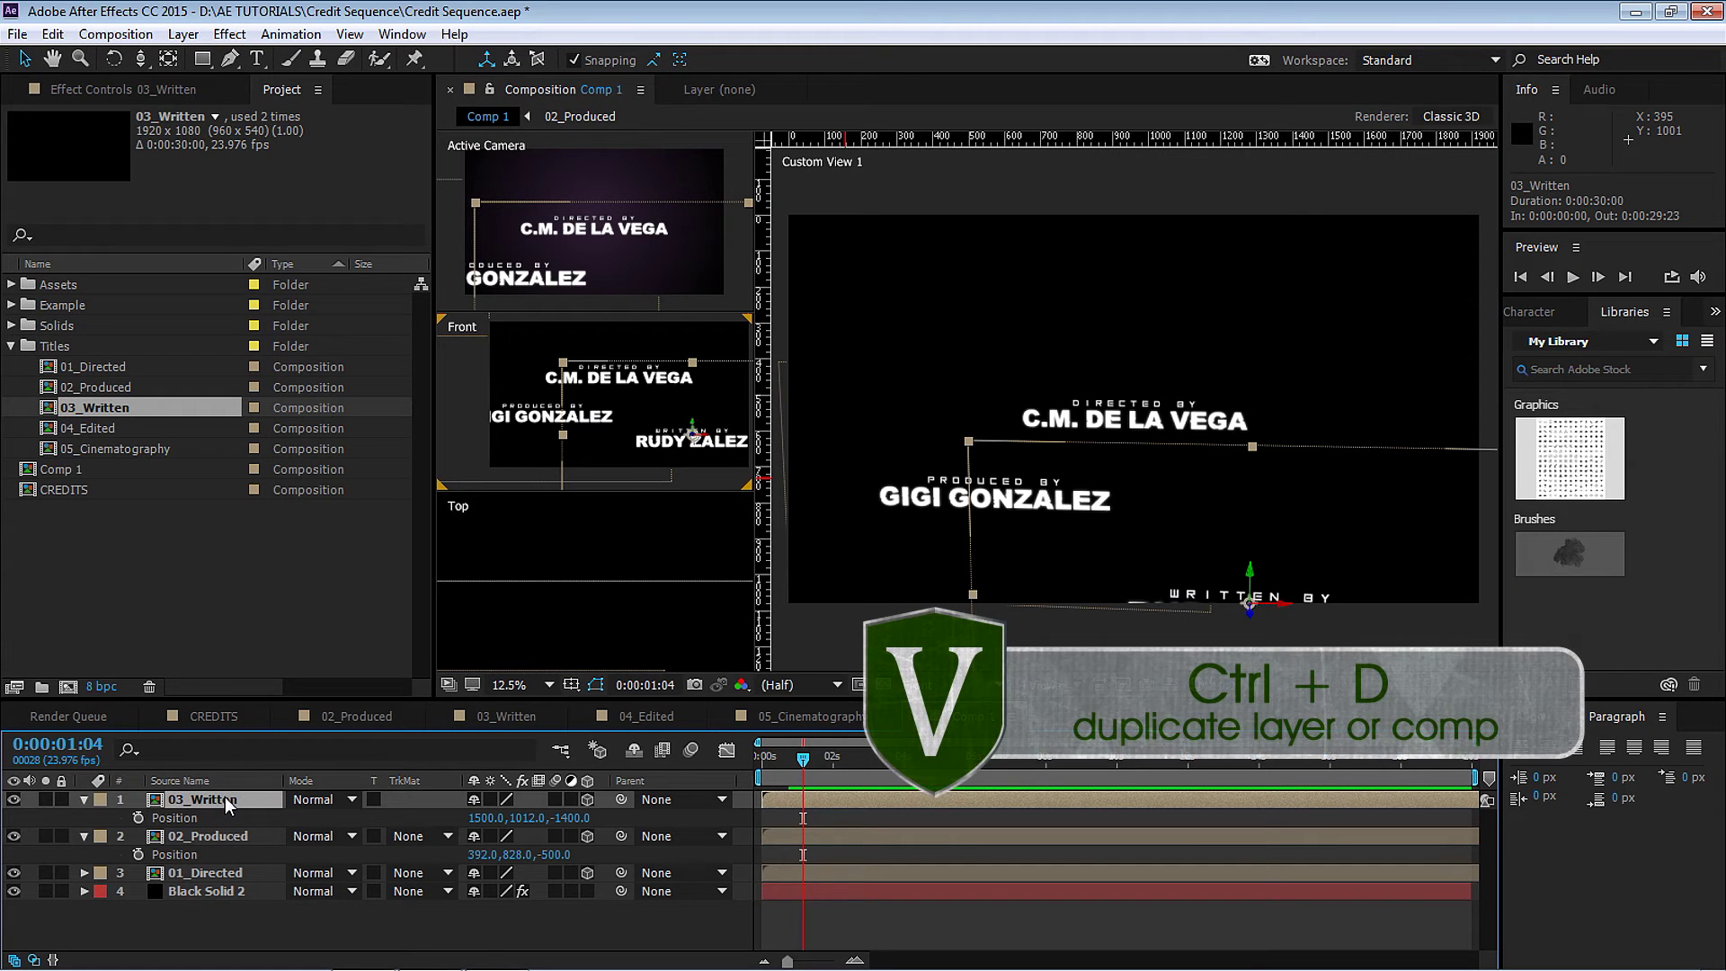
Duplicate 03_Written, replace its source with 04_Edited, and set Position Z to -4000.
{"action": "key", "text": "ctrl+d"}
{"action": "left_click", "coordinate": [106, 430]}
{"action": "left_click_drag", "start_coordinate": [106, 431], "coordinate": [214, 800]}
{"action": "key", "text": "p"}
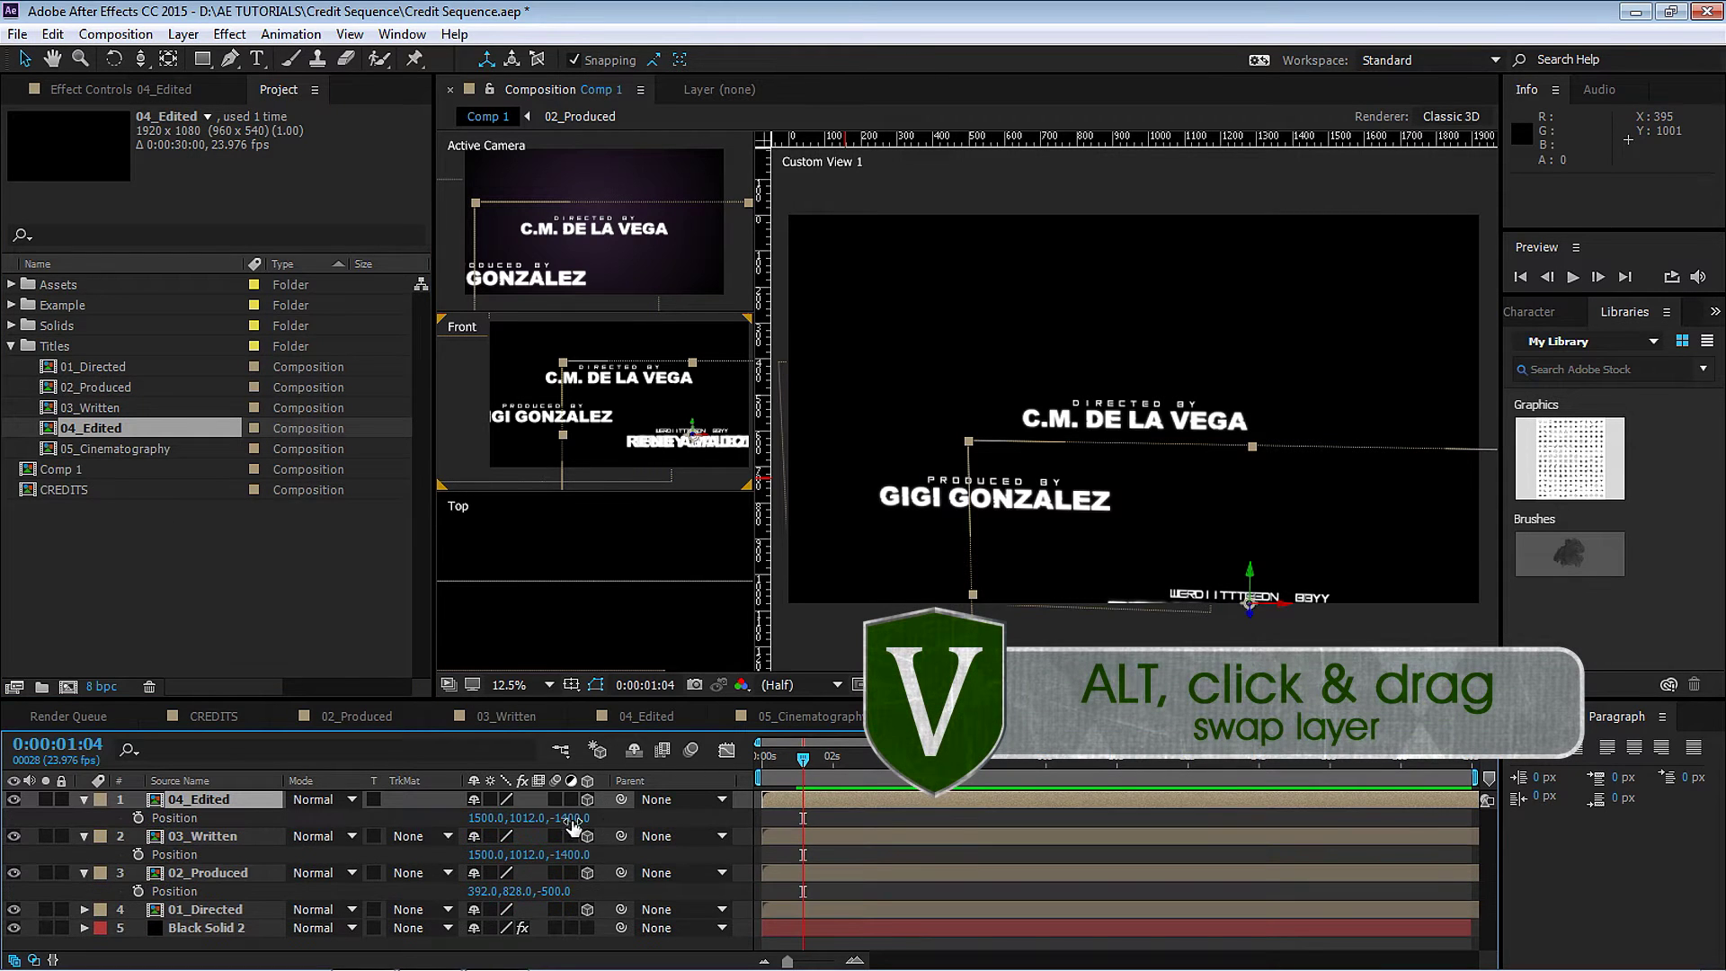
{"action": "left_click", "coordinate": [570, 818]}
{"action": "type", "text": "-4000"}
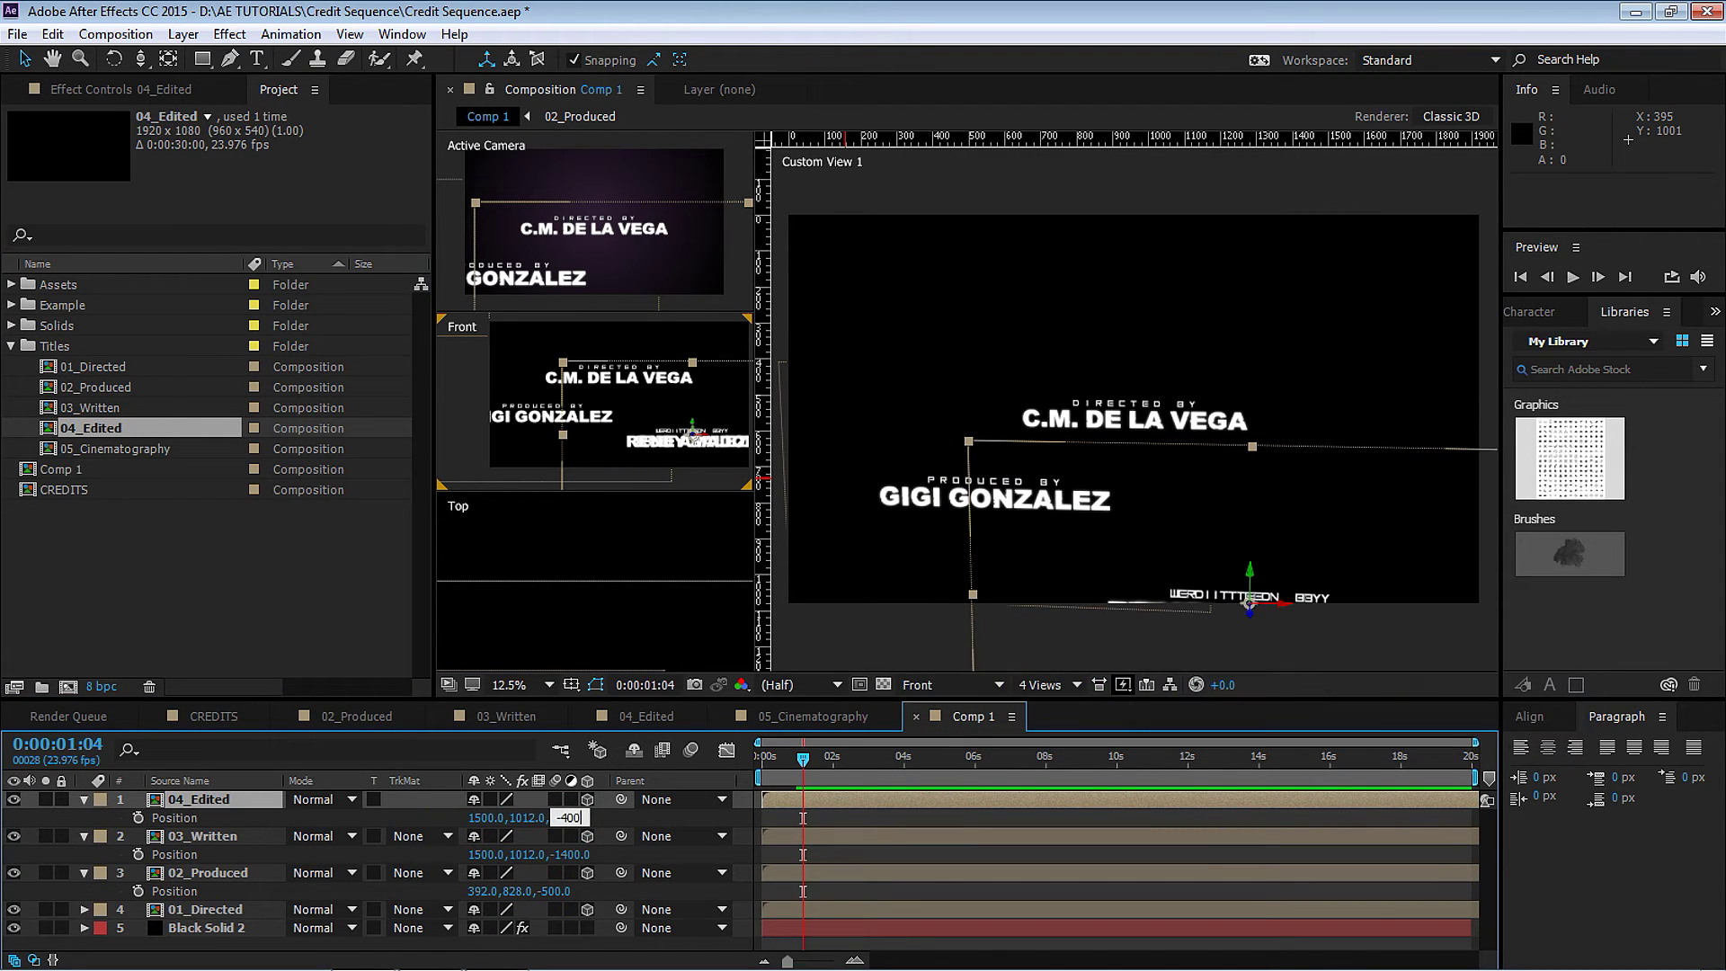
{"action": "key", "text": "Return"}
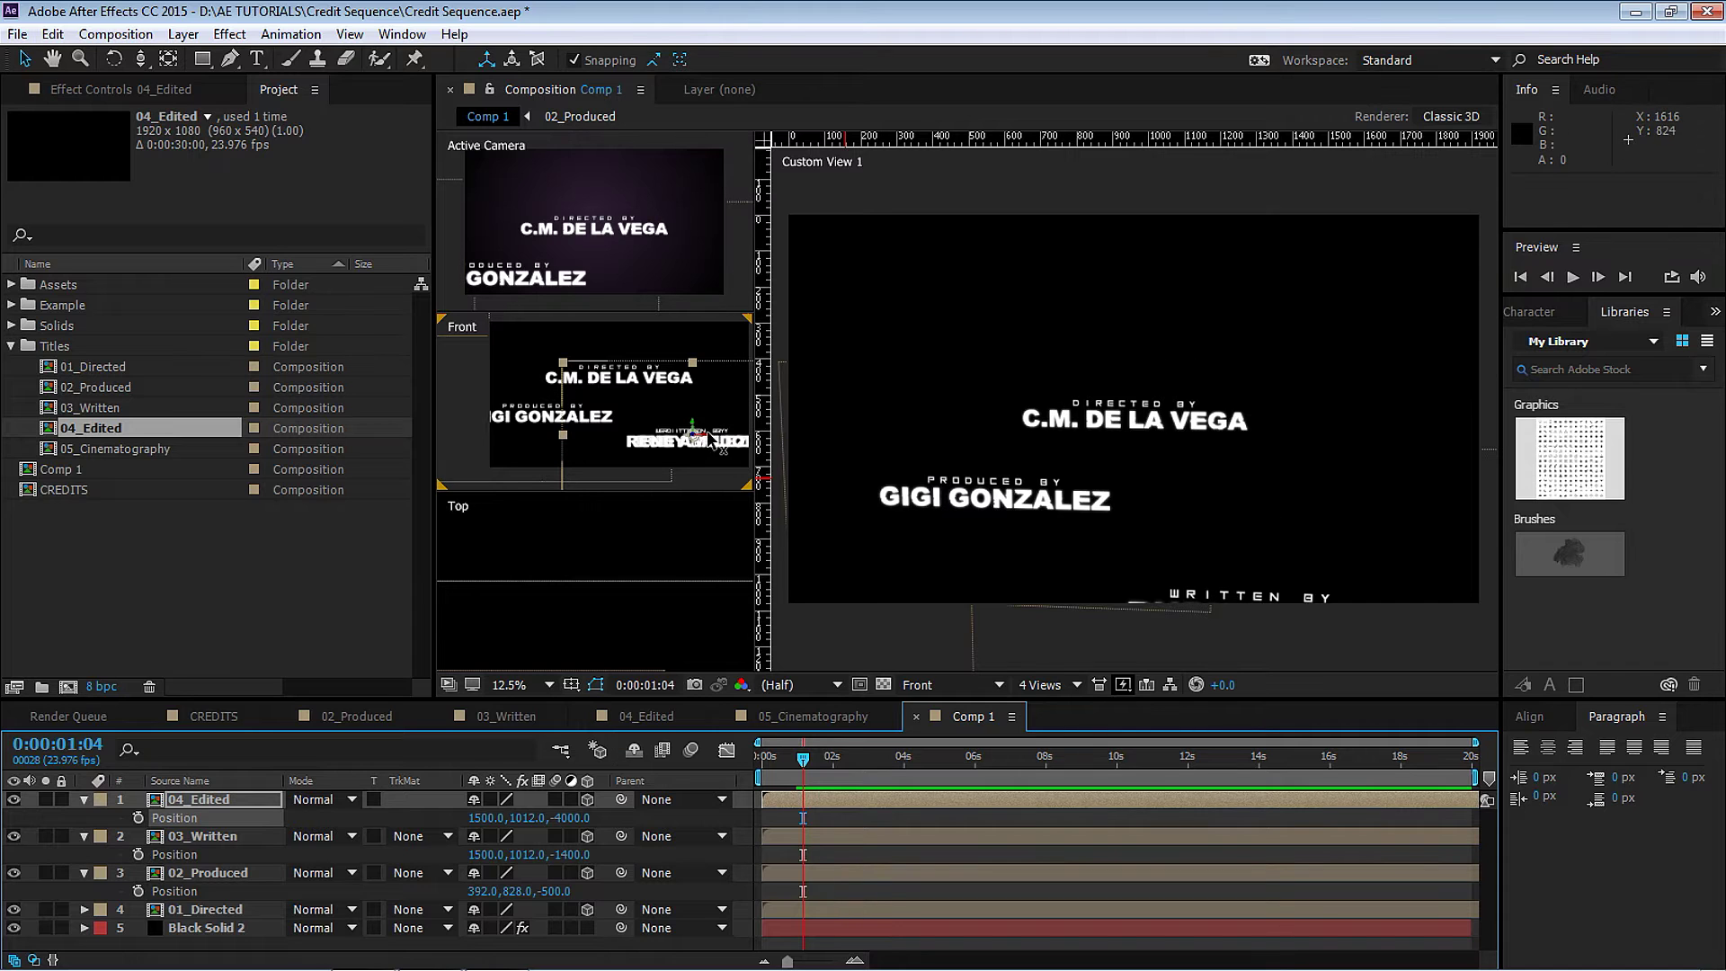
Move the Edited credit left and down to 676, 1172, then duplicate the layer.
{"action": "left_click_drag", "start_coordinate": [711, 441], "coordinate": [598, 445]}
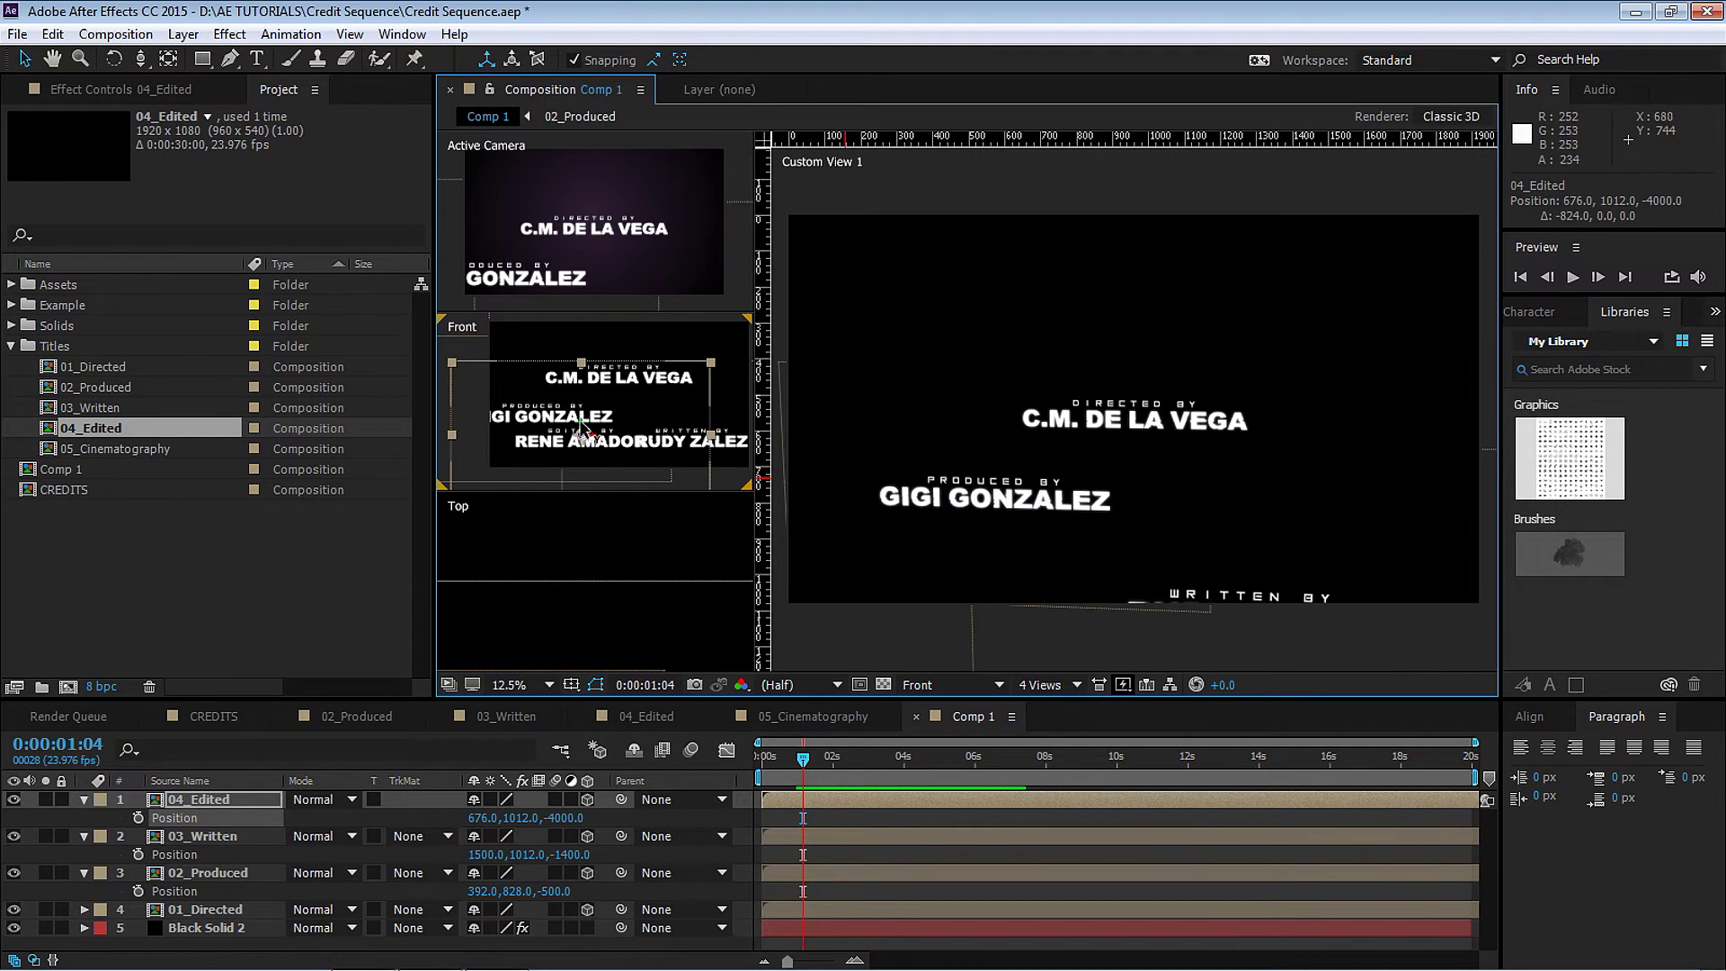
{"action": "key", "text": "shift+Down"}
{"action": "key", "text": "shift+Down"}
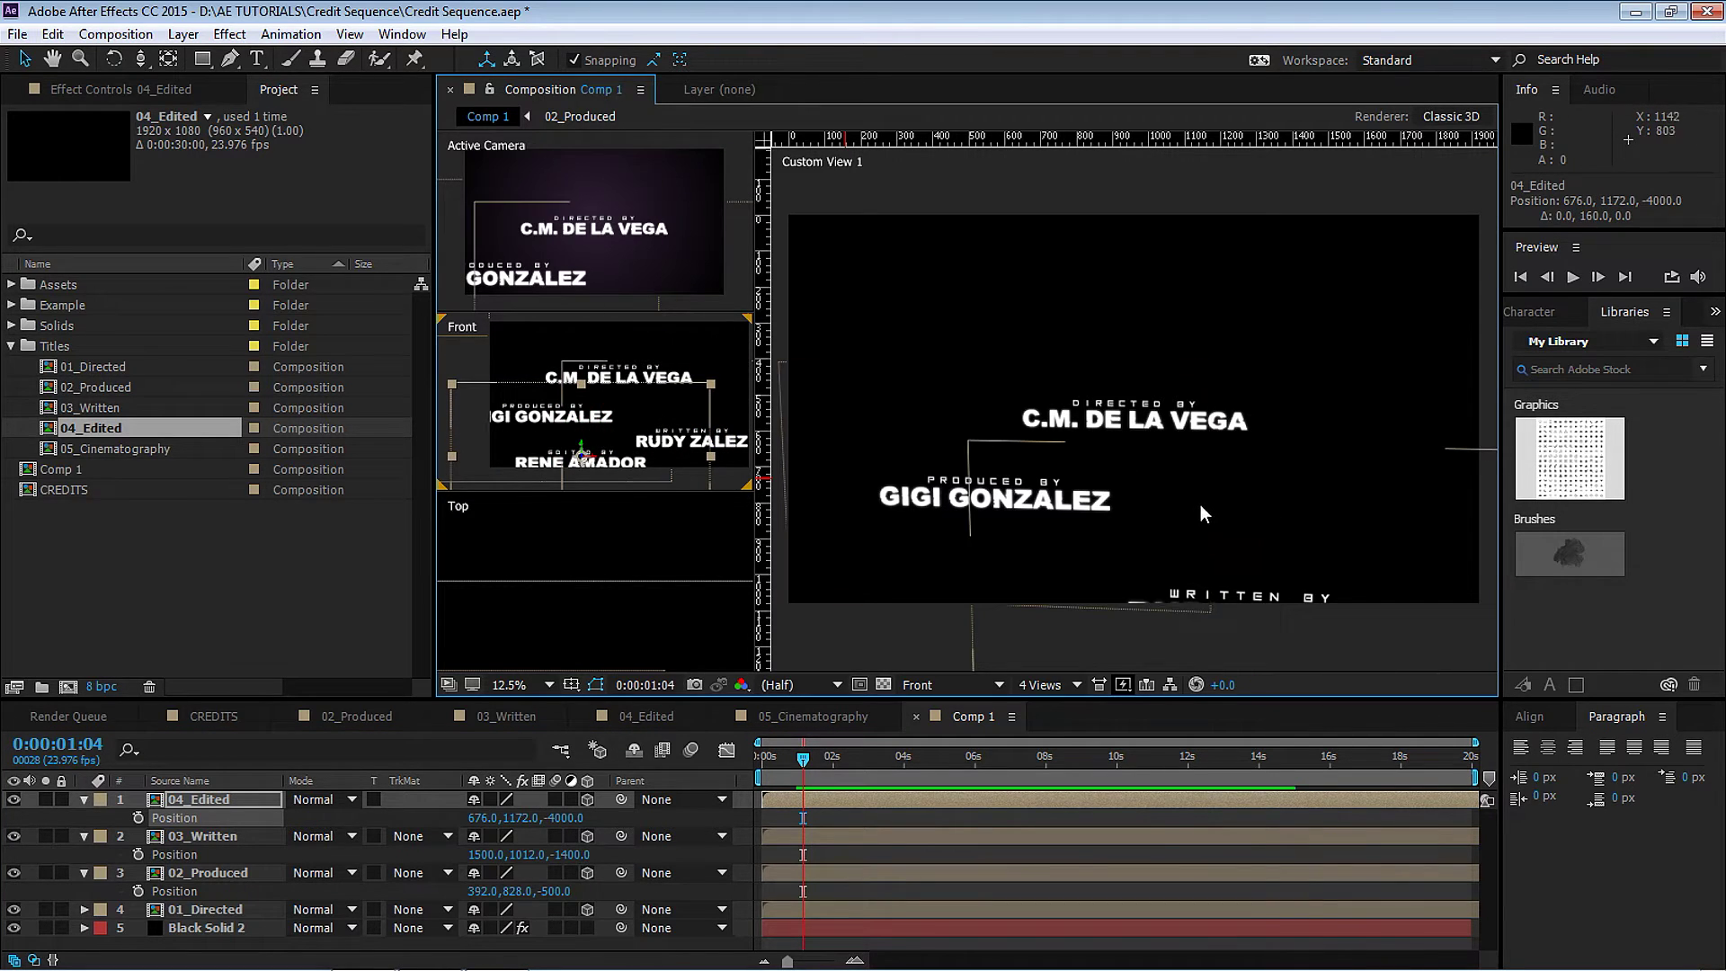
{"action": "left_click", "coordinate": [1205, 508]}
{"action": "key", "text": "c"}
{"action": "key", "text": "c"}
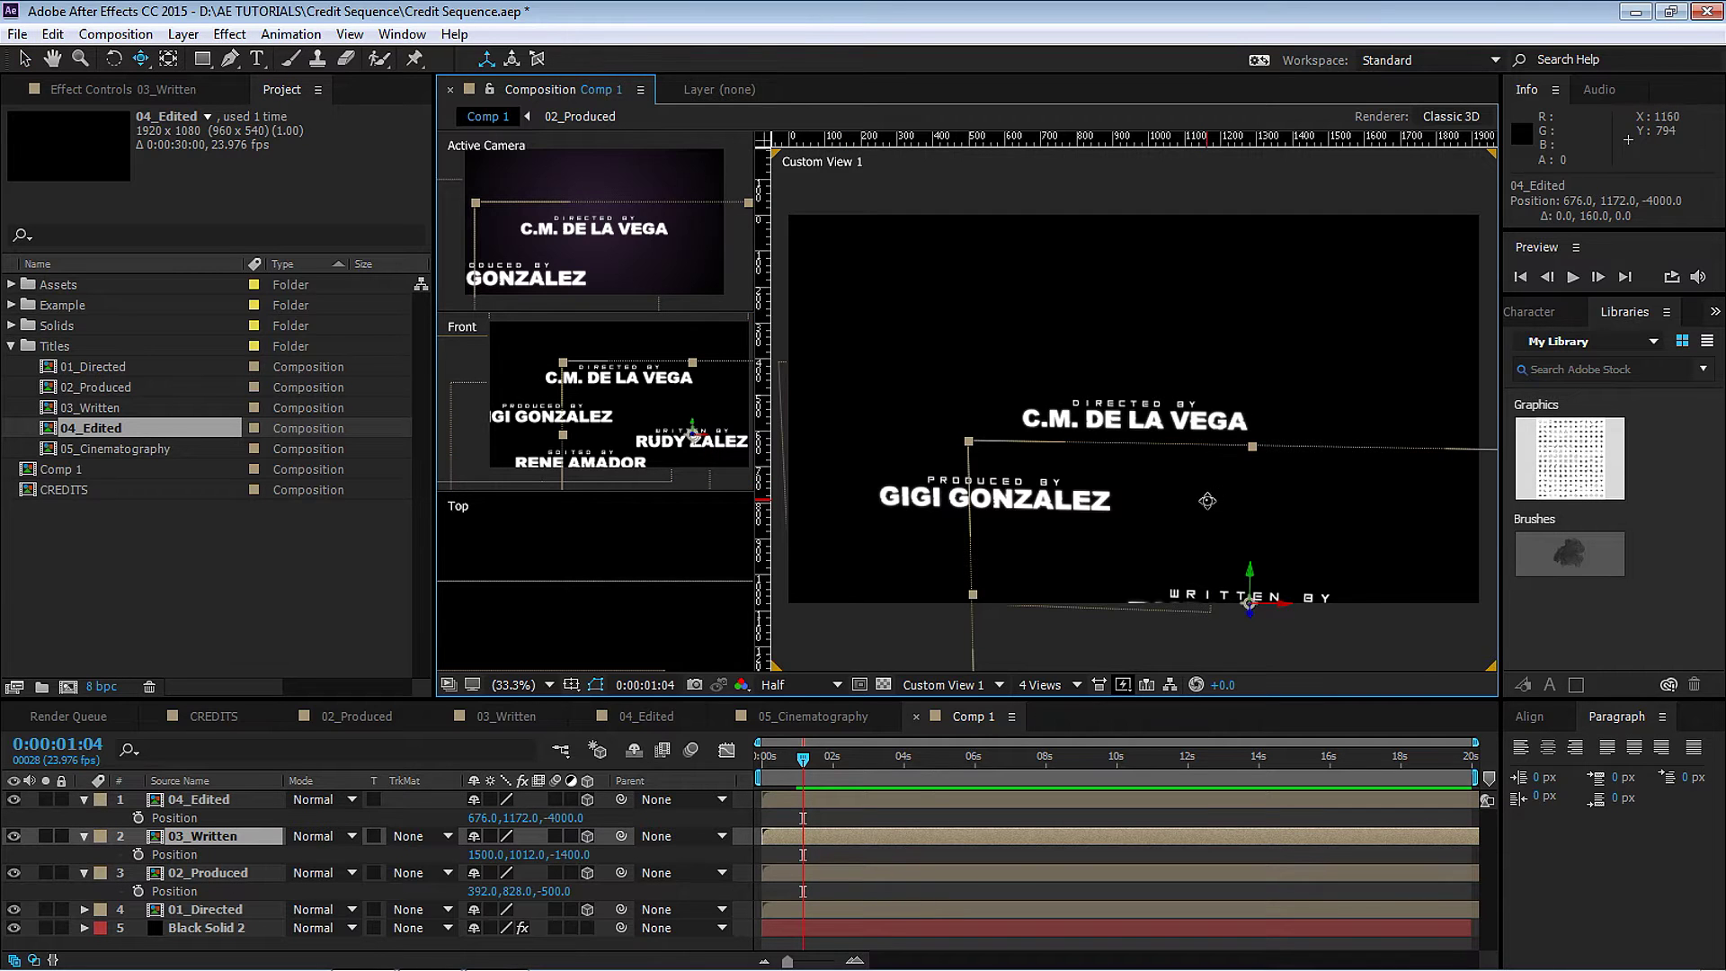
{"action": "left_click_drag", "start_coordinate": [1205, 500], "coordinate": [1044, 529]}
{"action": "key", "text": "c"}
{"action": "left_click", "coordinate": [214, 800]}
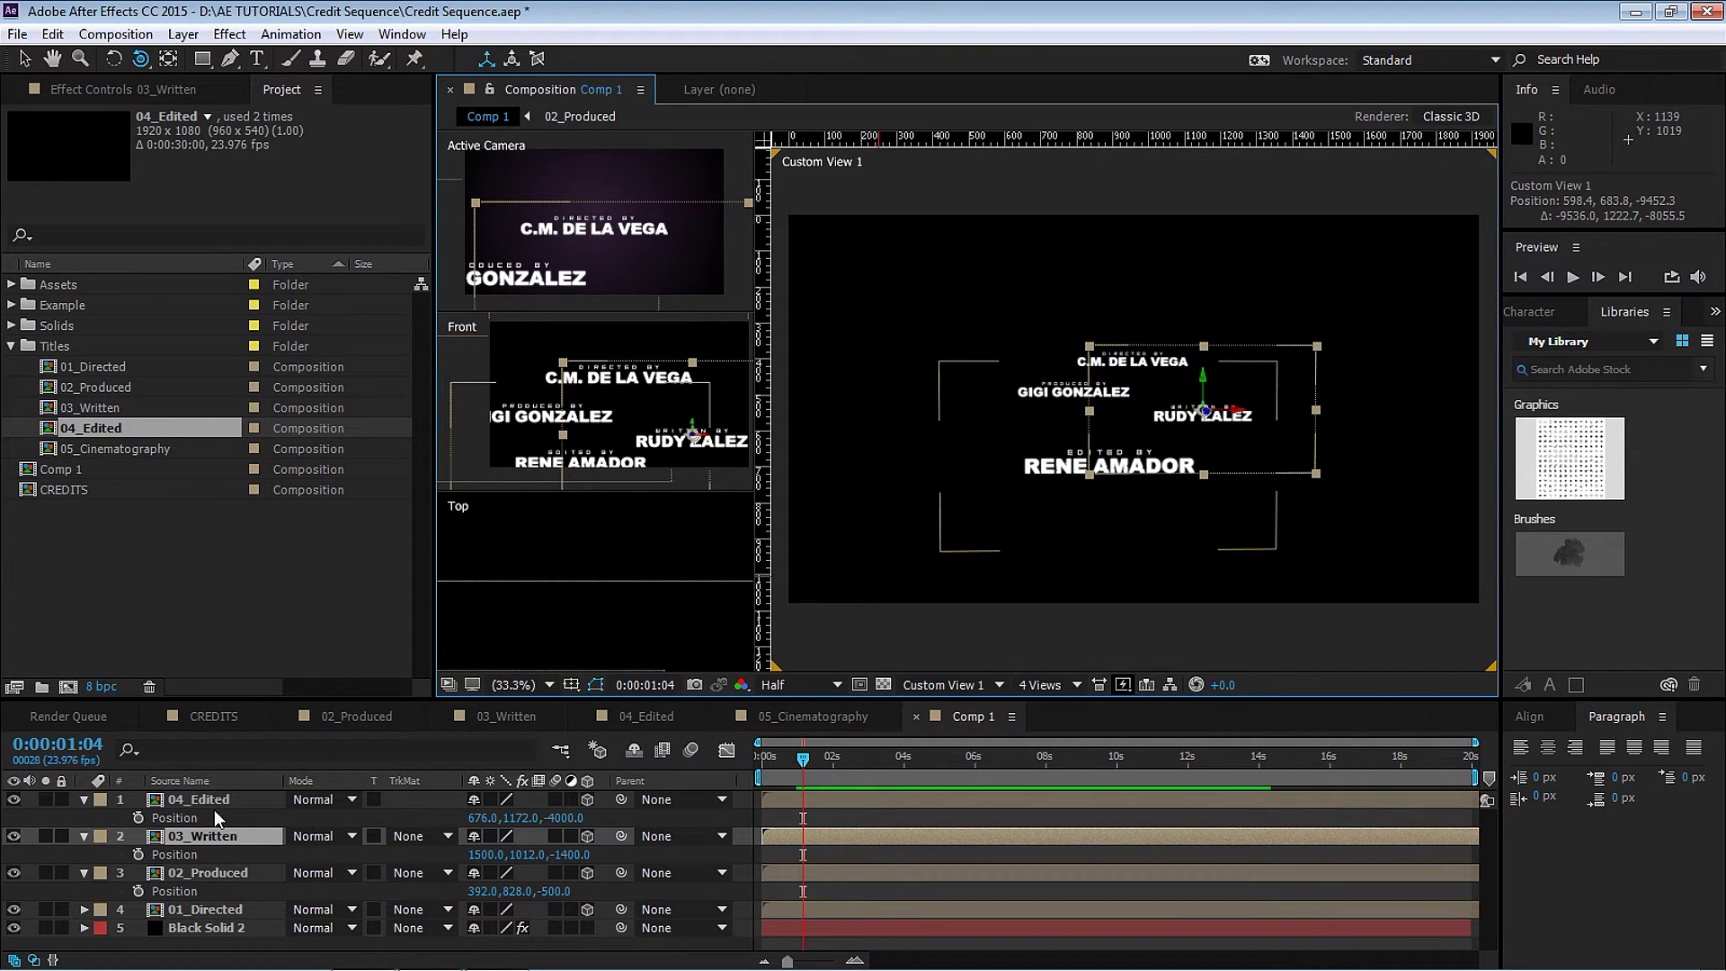
{"action": "key", "text": "ctrl+d"}
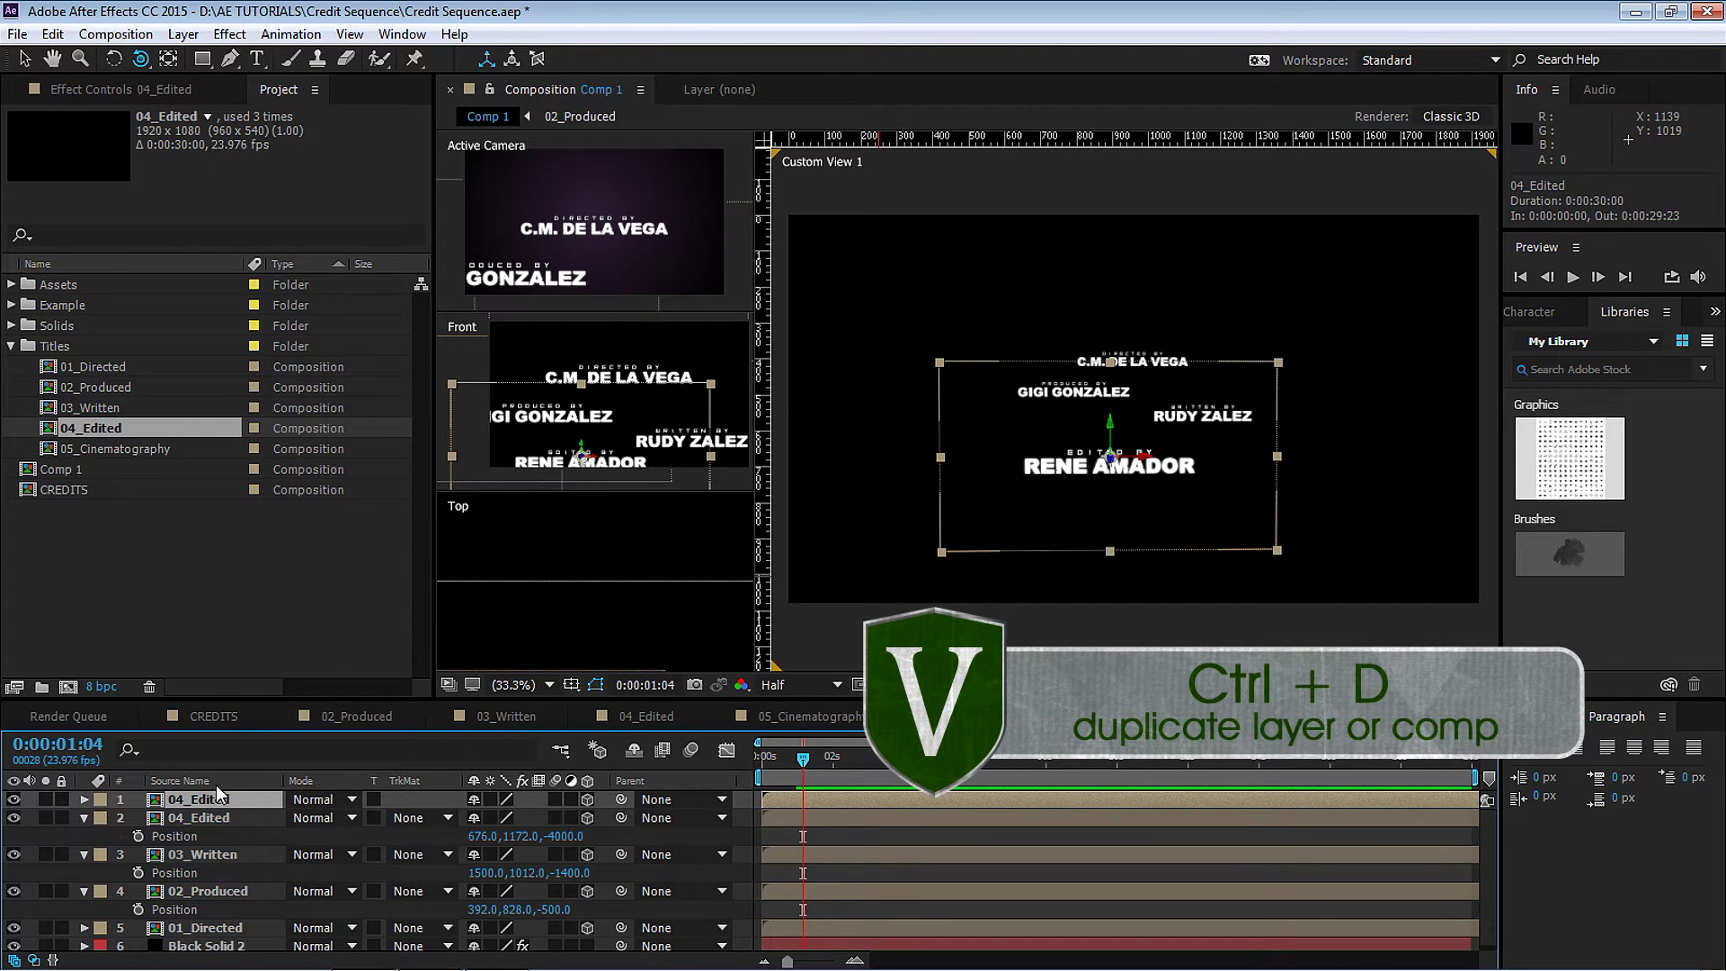
Swap the duplicate's source to 05_Cinematography and push it back to Z -7000.
{"action": "left_click_drag", "start_coordinate": [130, 450], "coordinate": [232, 800]}
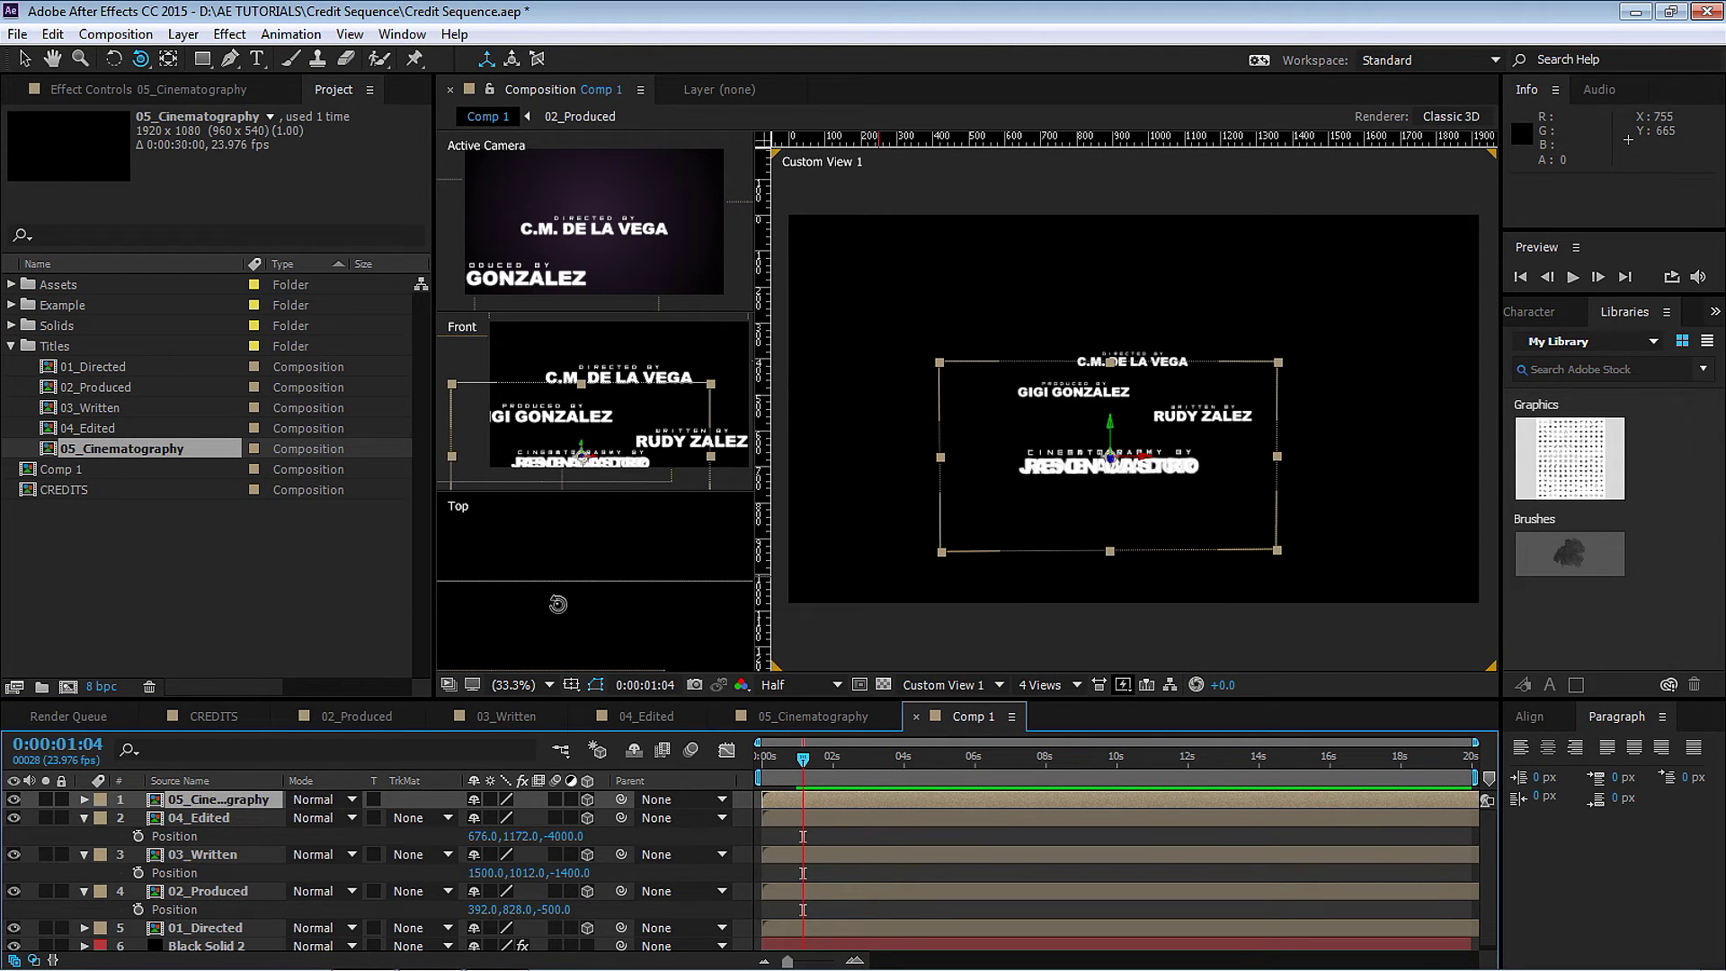
{"action": "key", "text": "p"}
{"action": "left_click", "coordinate": [562, 818]}
{"action": "type", "text": "-"}
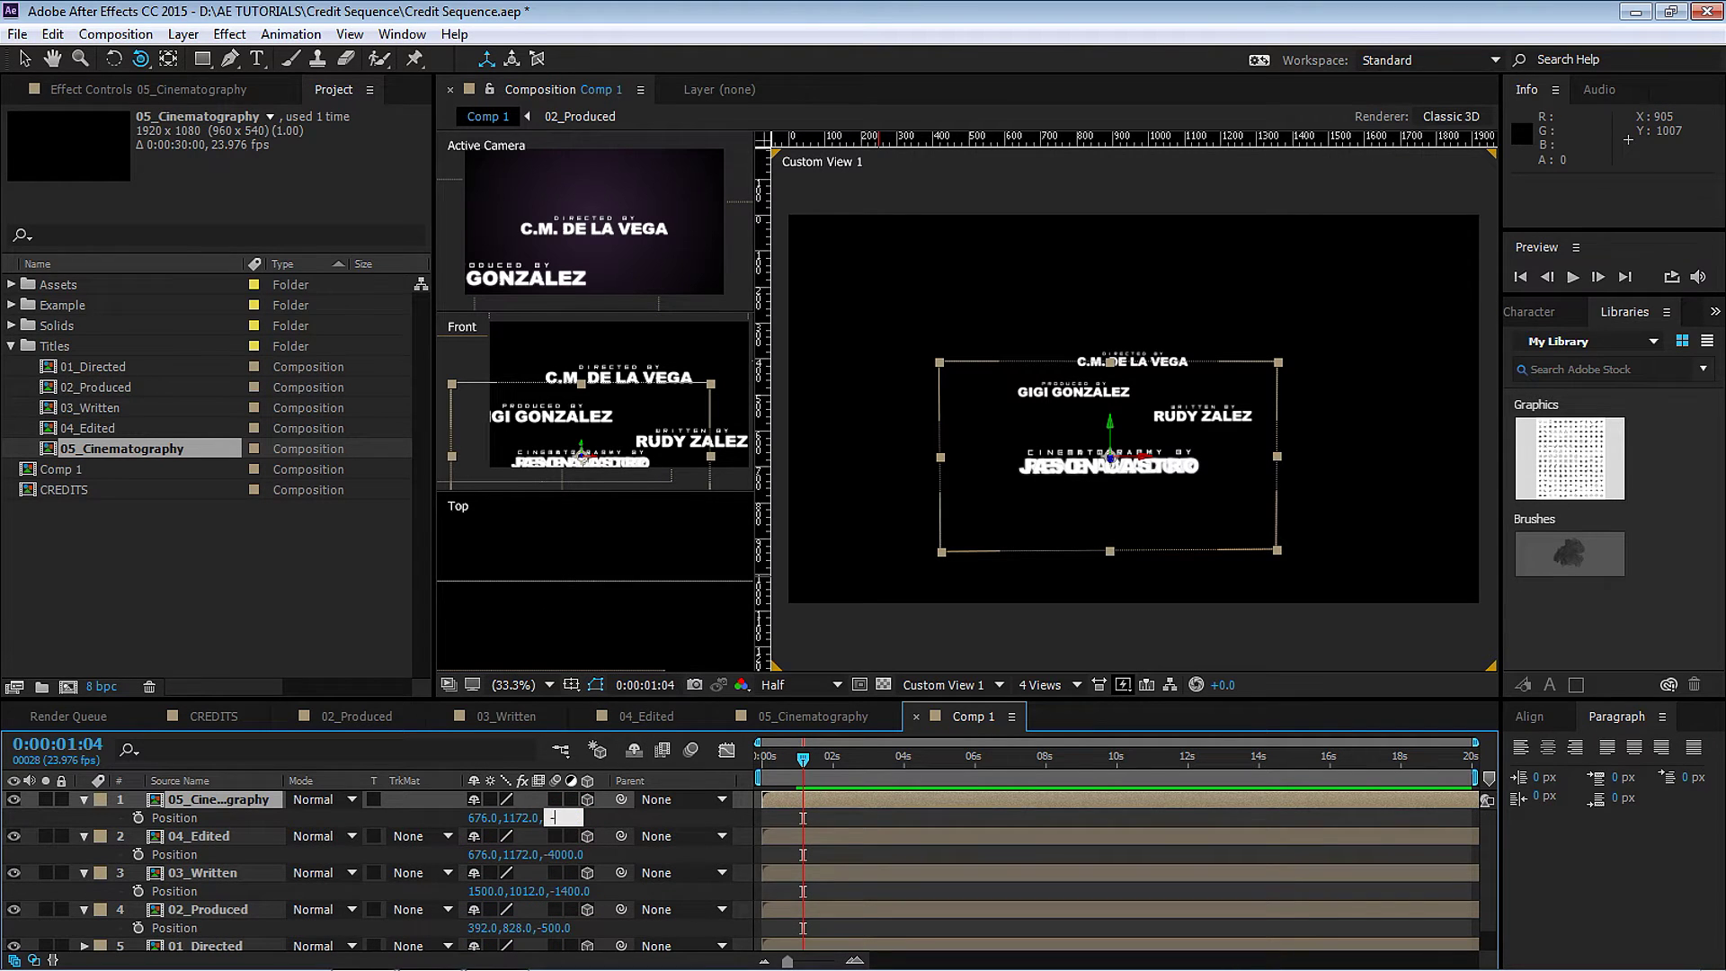
{"action": "type", "text": "7000"}
{"action": "key", "text": "Return"}
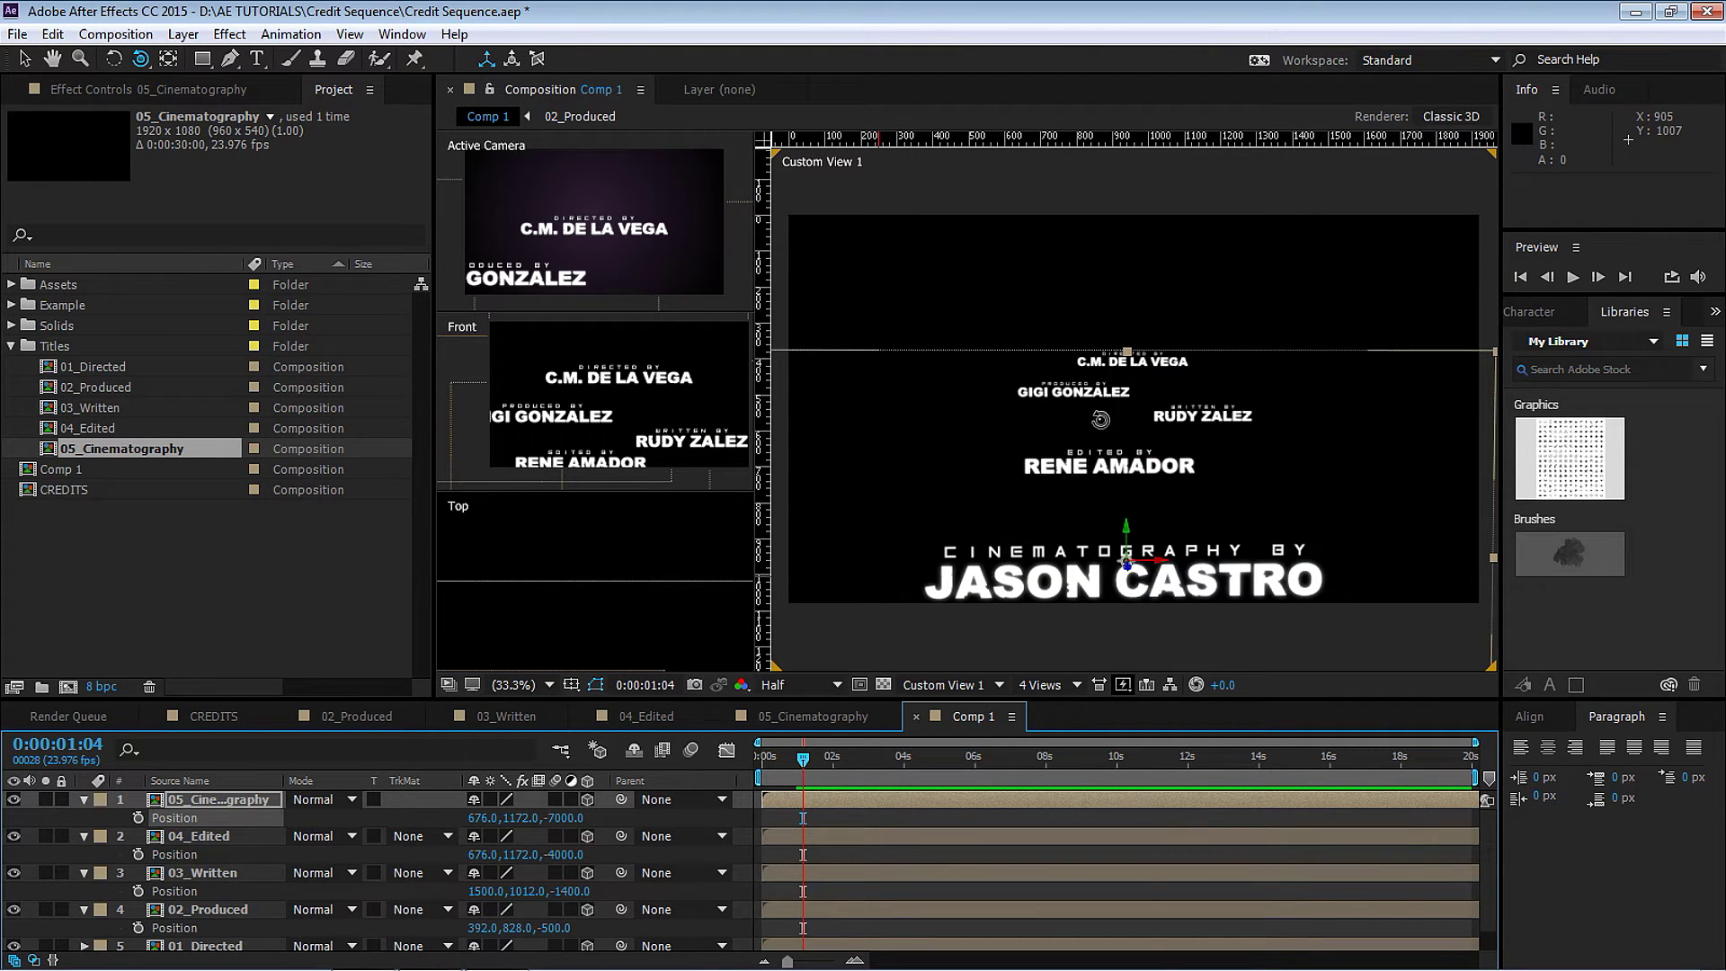
{"action": "left_click_drag", "start_coordinate": [1177, 465], "coordinate": [1182, 436]}
{"action": "key", "text": "c"}
{"action": "key", "text": "ctrl+z"}
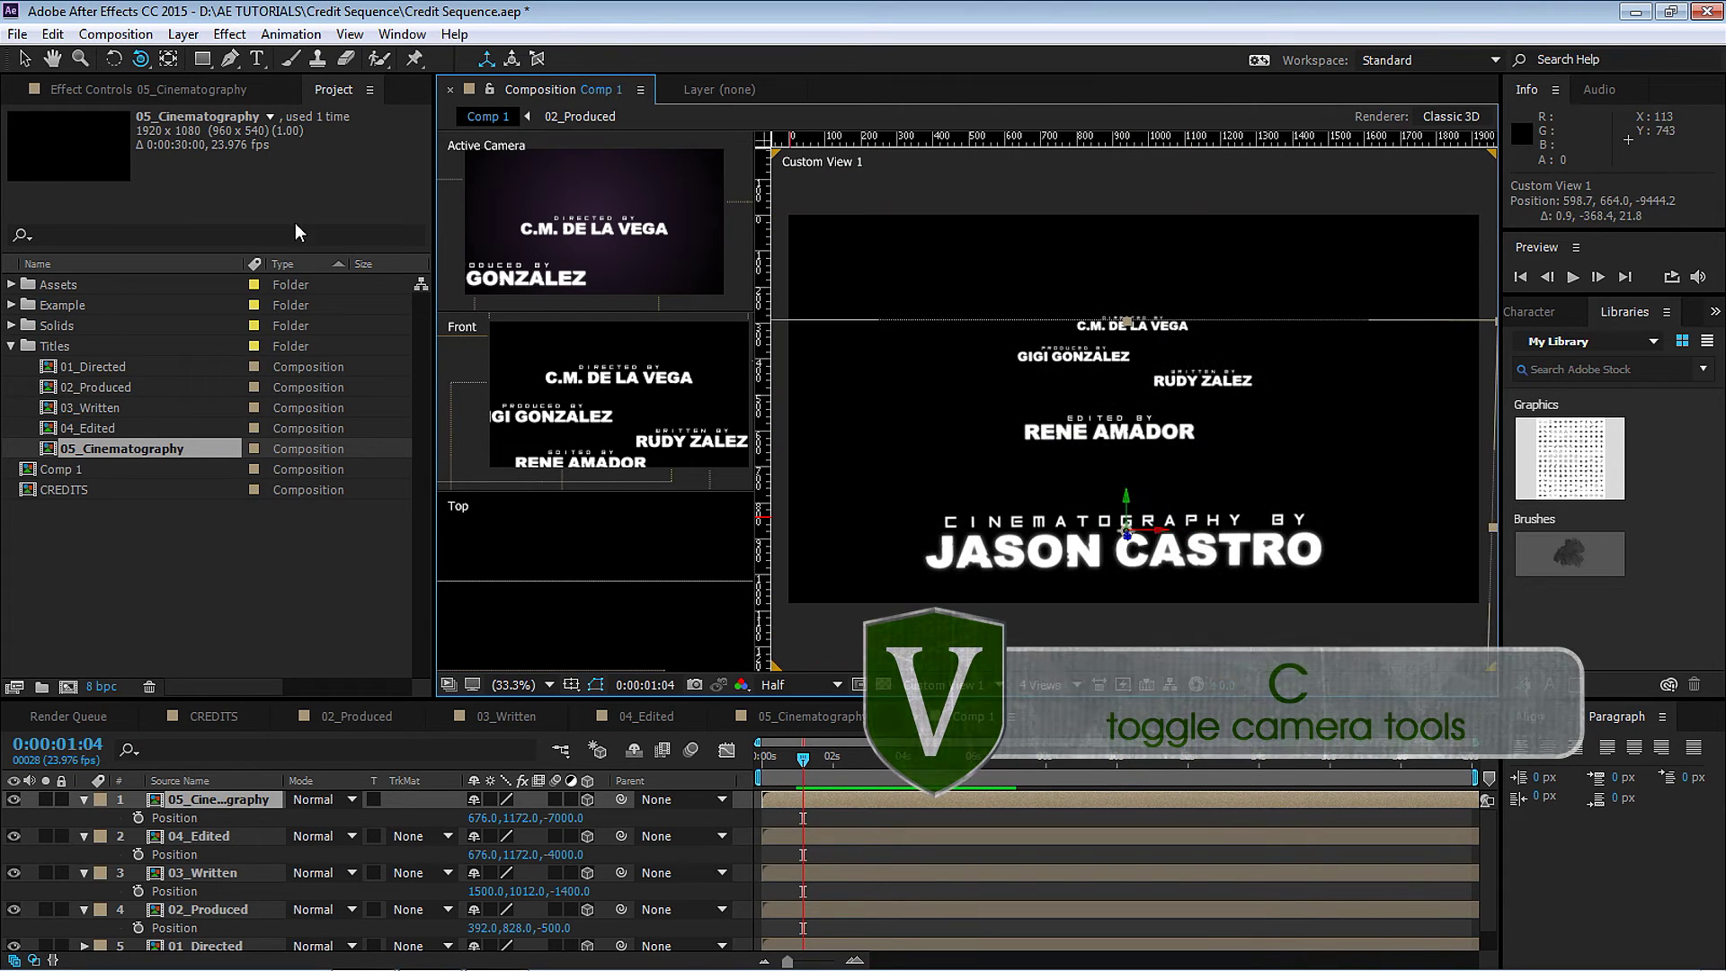
Create a new camera layer, Camera 1, using the 28mm preset.
{"action": "left_click", "coordinate": [171, 34]}
{"action": "mouse_move", "coordinate": [54, 53]}
{"action": "left_click", "coordinate": [423, 123]}
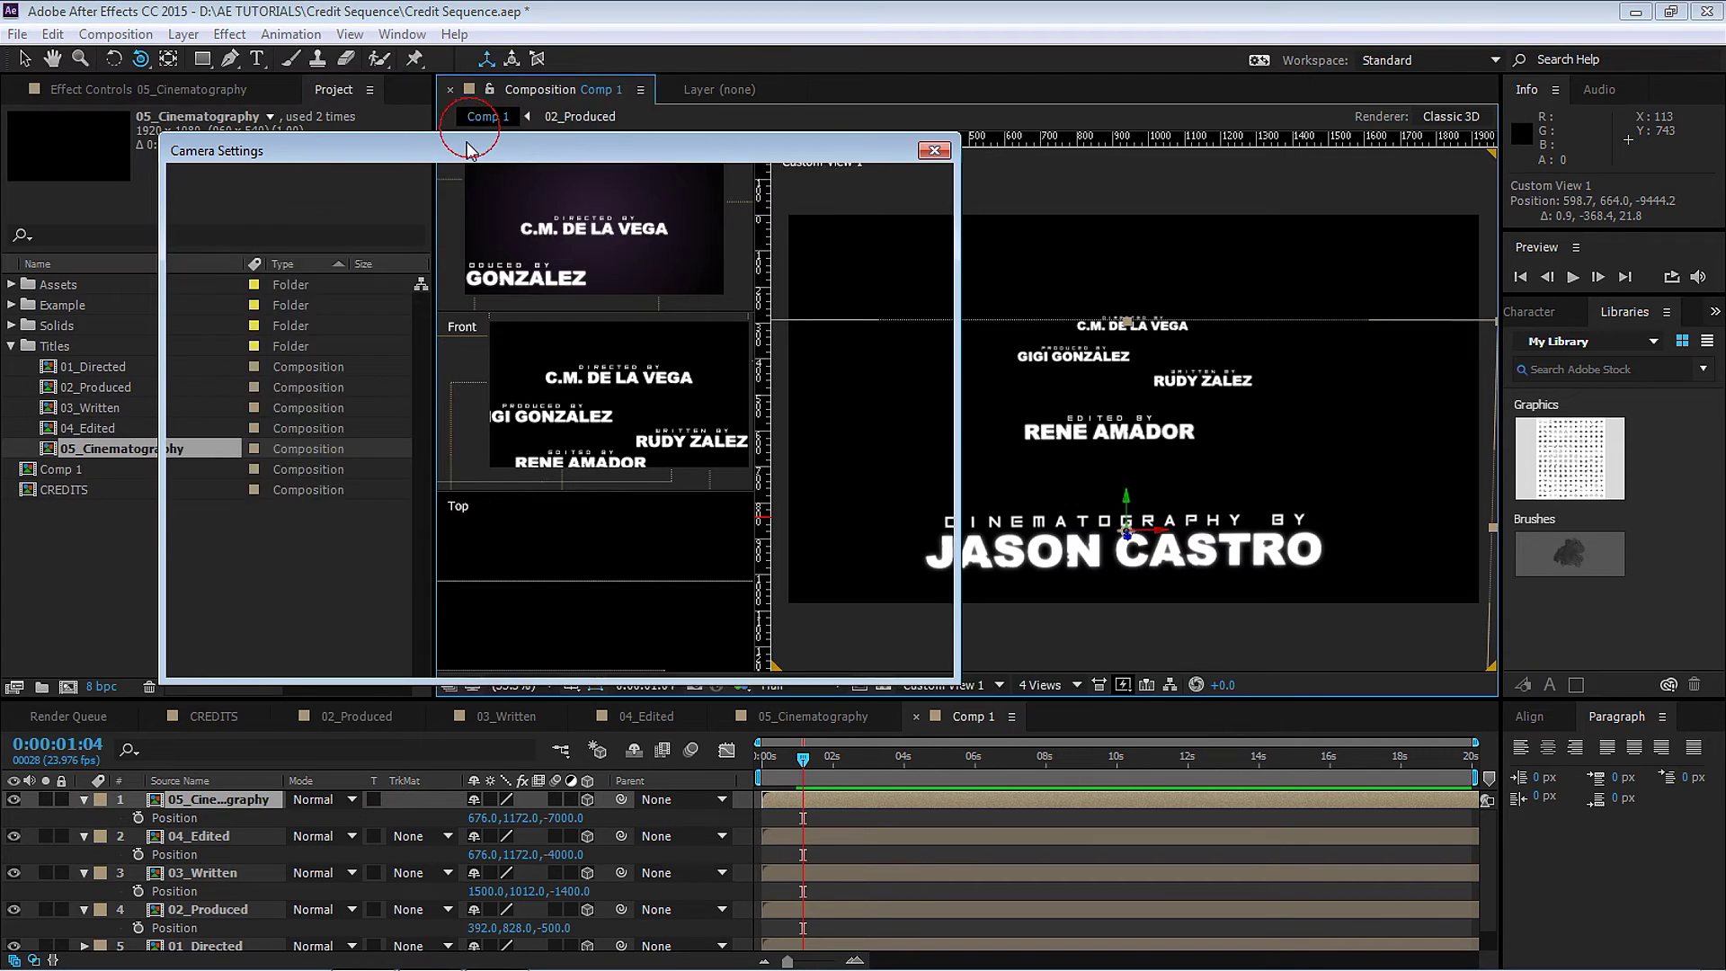
{"action": "left_click", "coordinate": [753, 253]}
{"action": "left_click", "coordinate": [719, 387]}
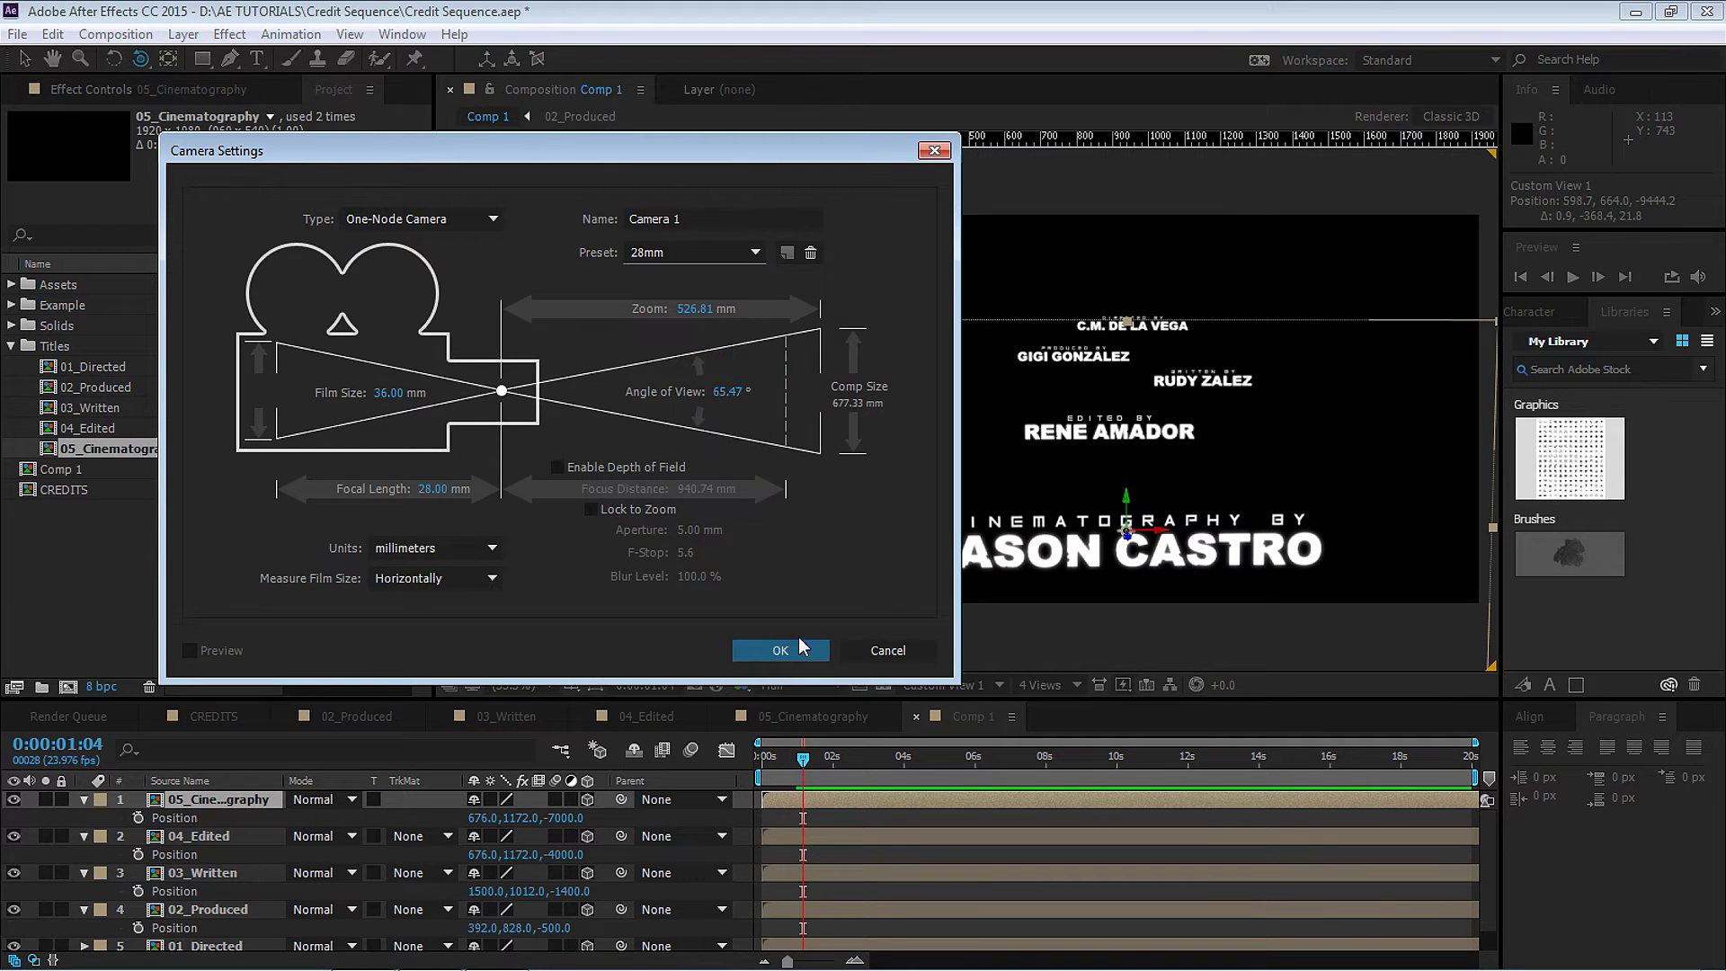
{"action": "left_click", "coordinate": [781, 650]}
Add a null object named 'Camera Ctrl' and parent Camera 1 to it.
{"action": "left_click", "coordinate": [183, 34]}
{"action": "mouse_move", "coordinate": [134, 58]}
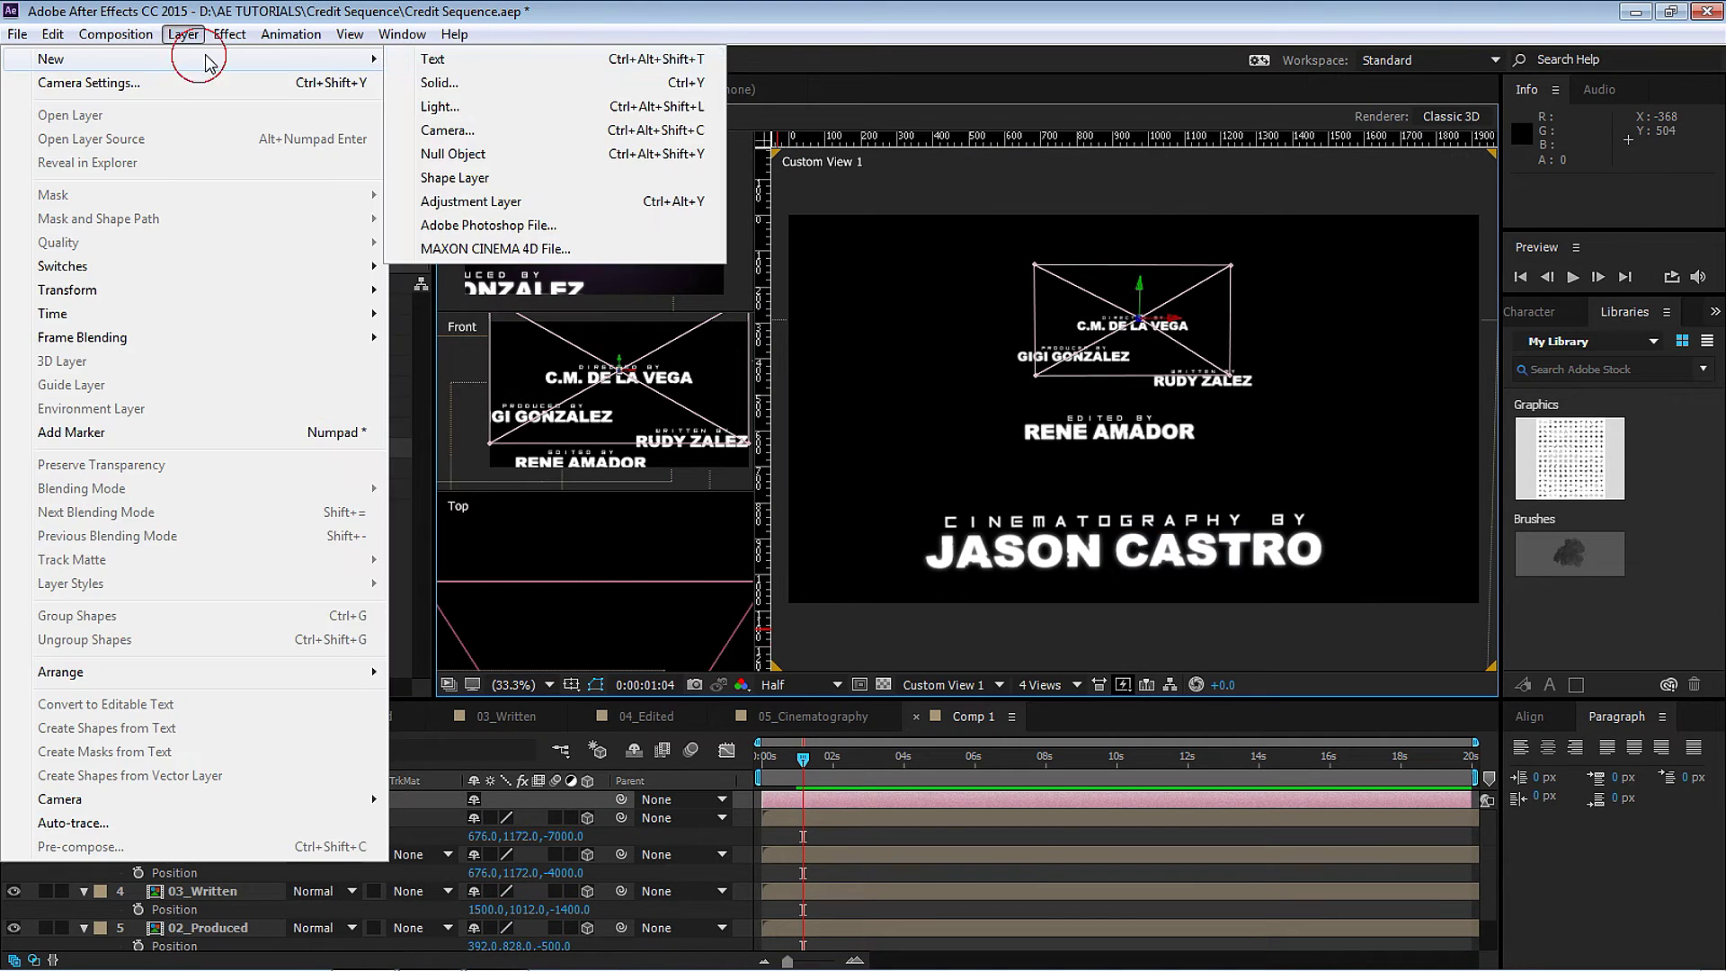
{"action": "left_click", "coordinate": [508, 151]}
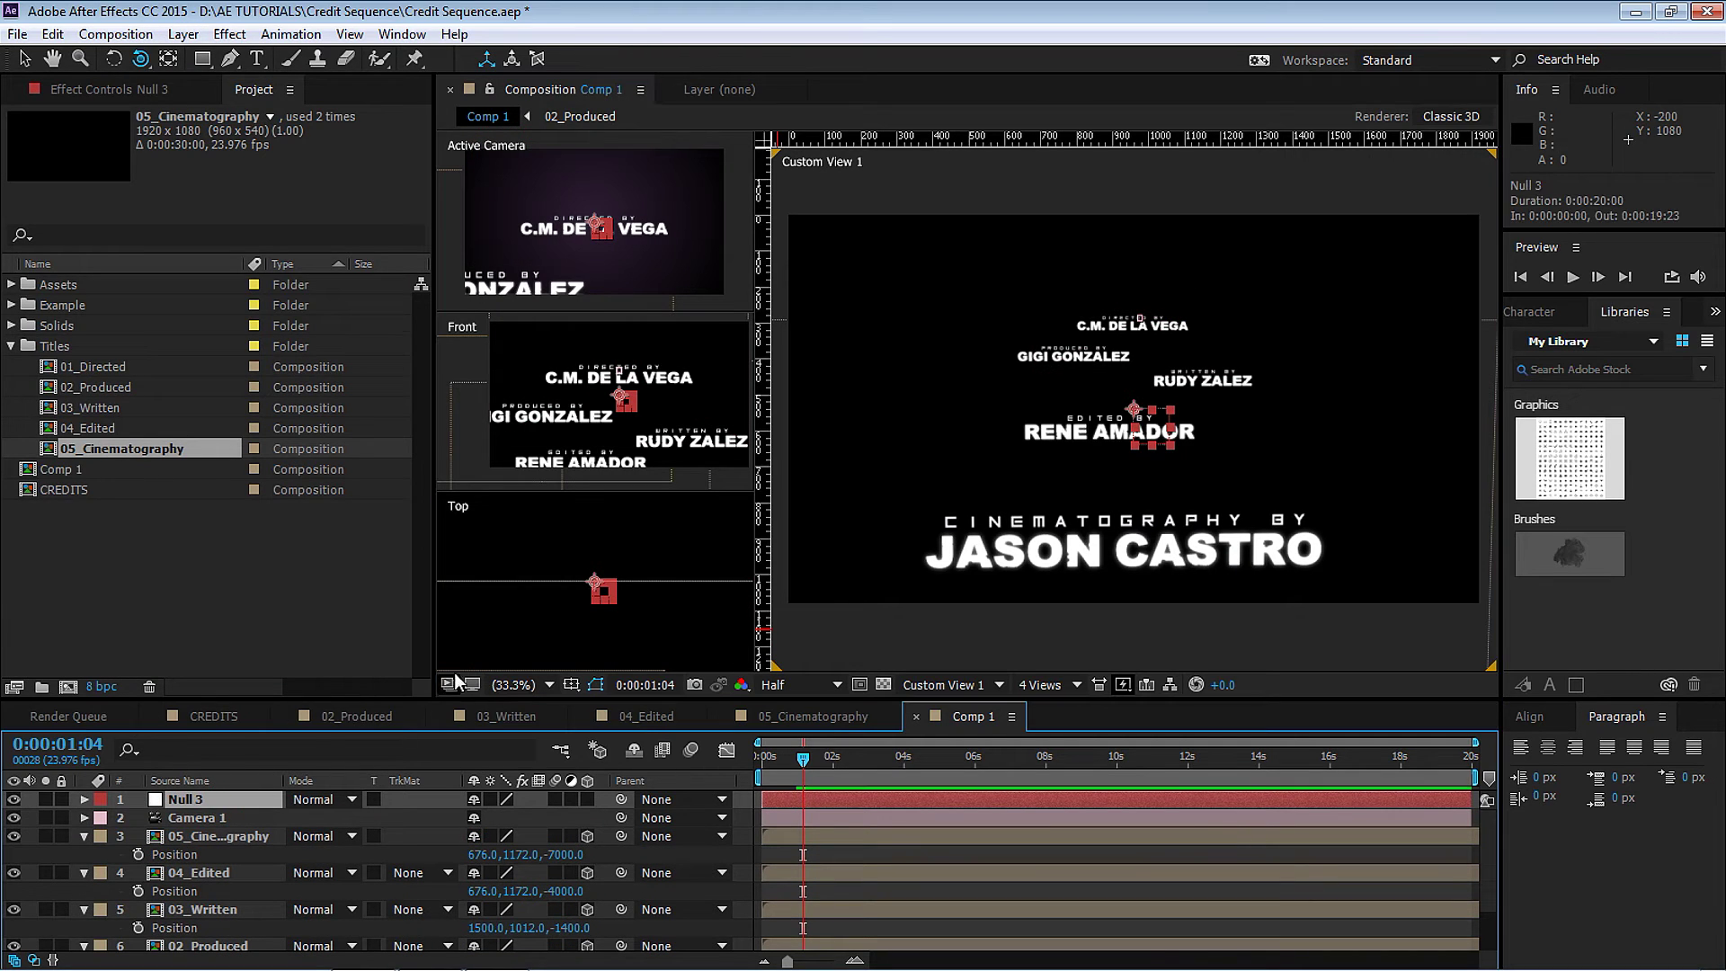
{"action": "key", "text": "Return"}
{"action": "type", "text": "Camer"}
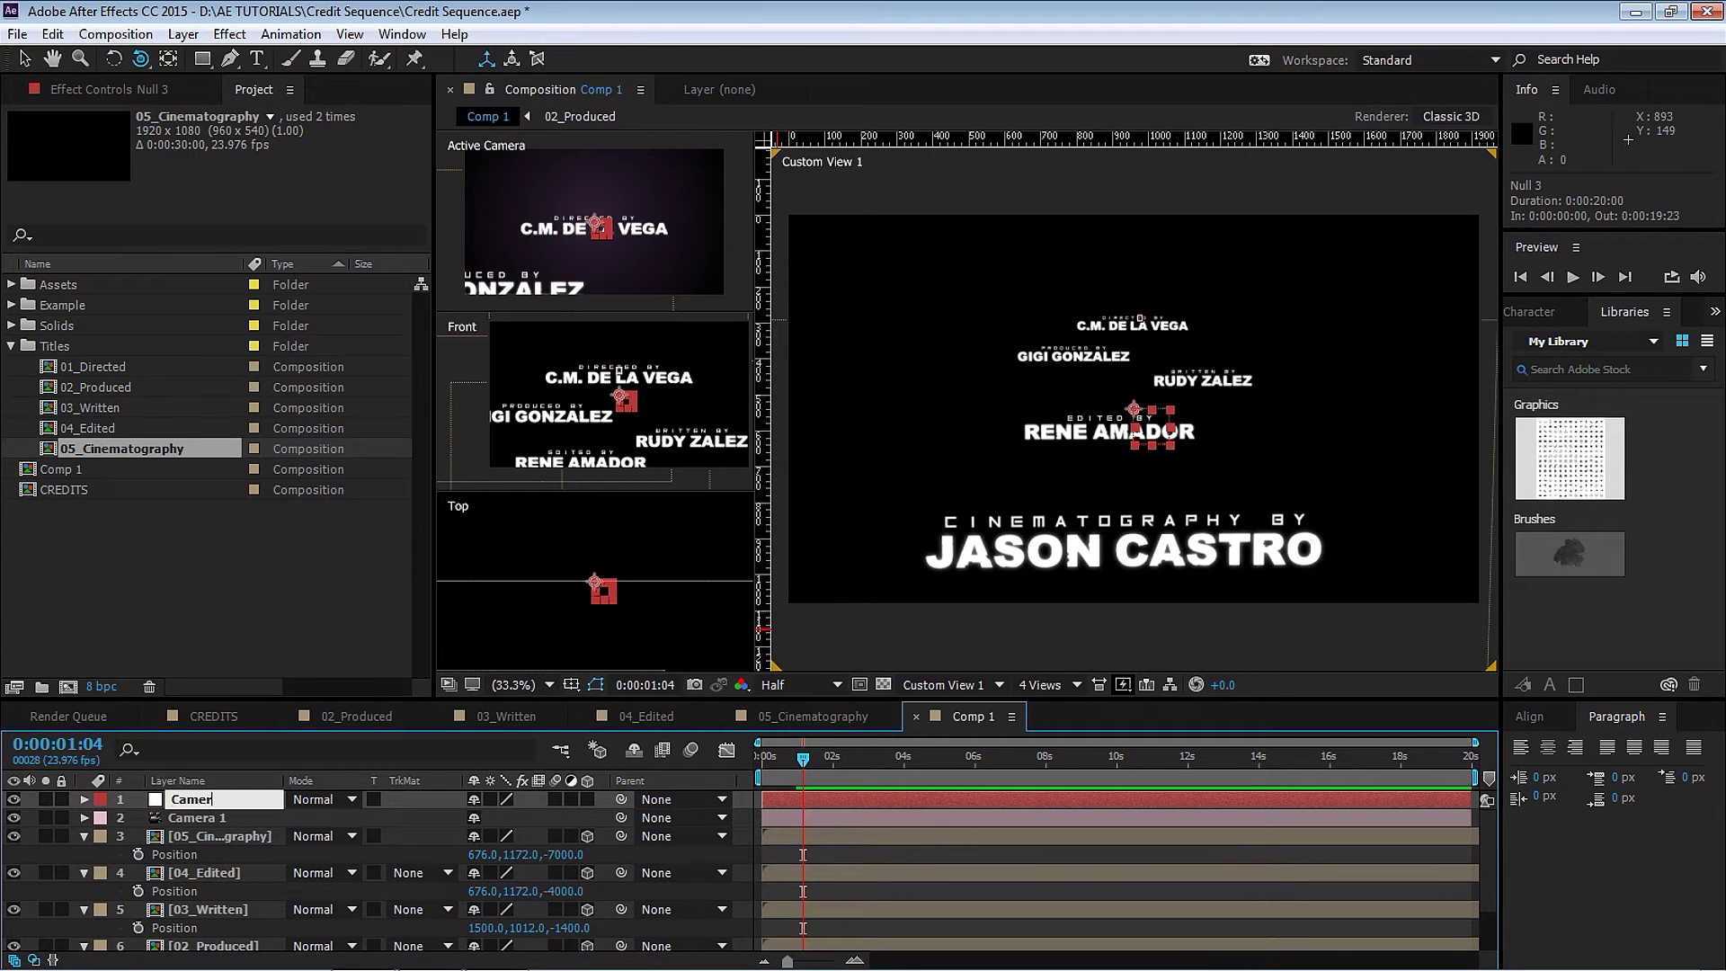
{"action": "type", "text": "a Ctrl"}
{"action": "key", "text": "Return"}
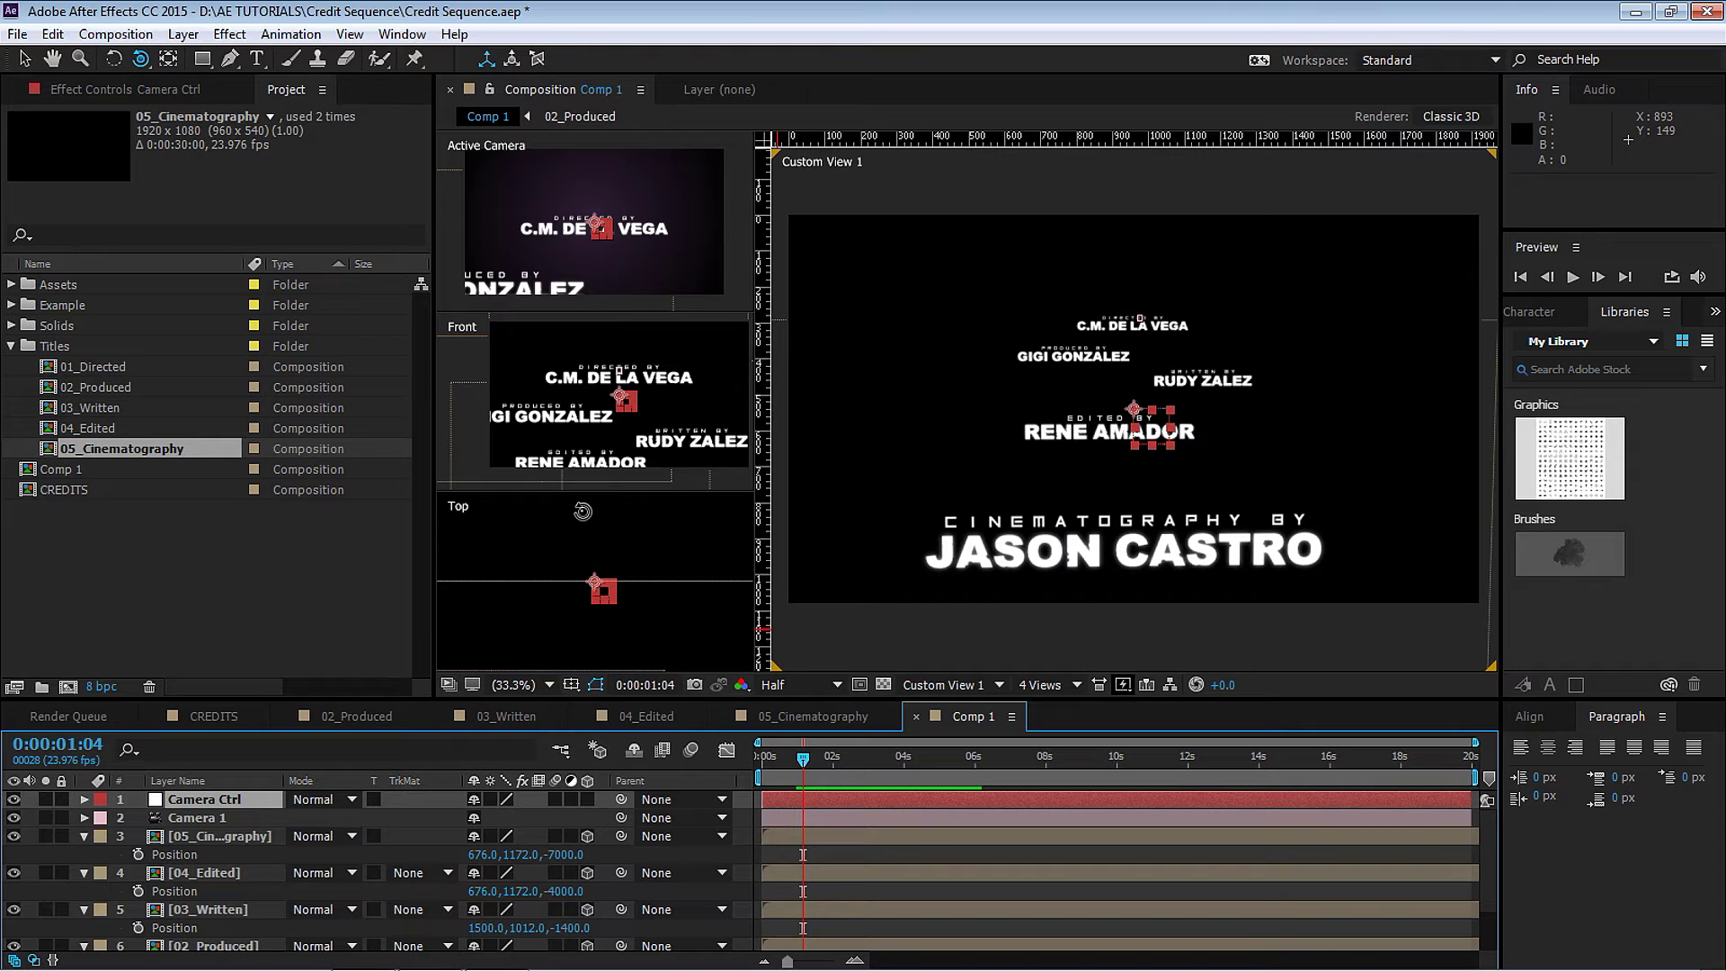
{"action": "left_click", "coordinate": [229, 815]}
{"action": "left_click_drag", "start_coordinate": [620, 817], "coordinate": [221, 798]}
View the comp through Active Camera in a 1 View layout, and collapse the layers' Position rows.
{"action": "left_click", "coordinate": [958, 691]}
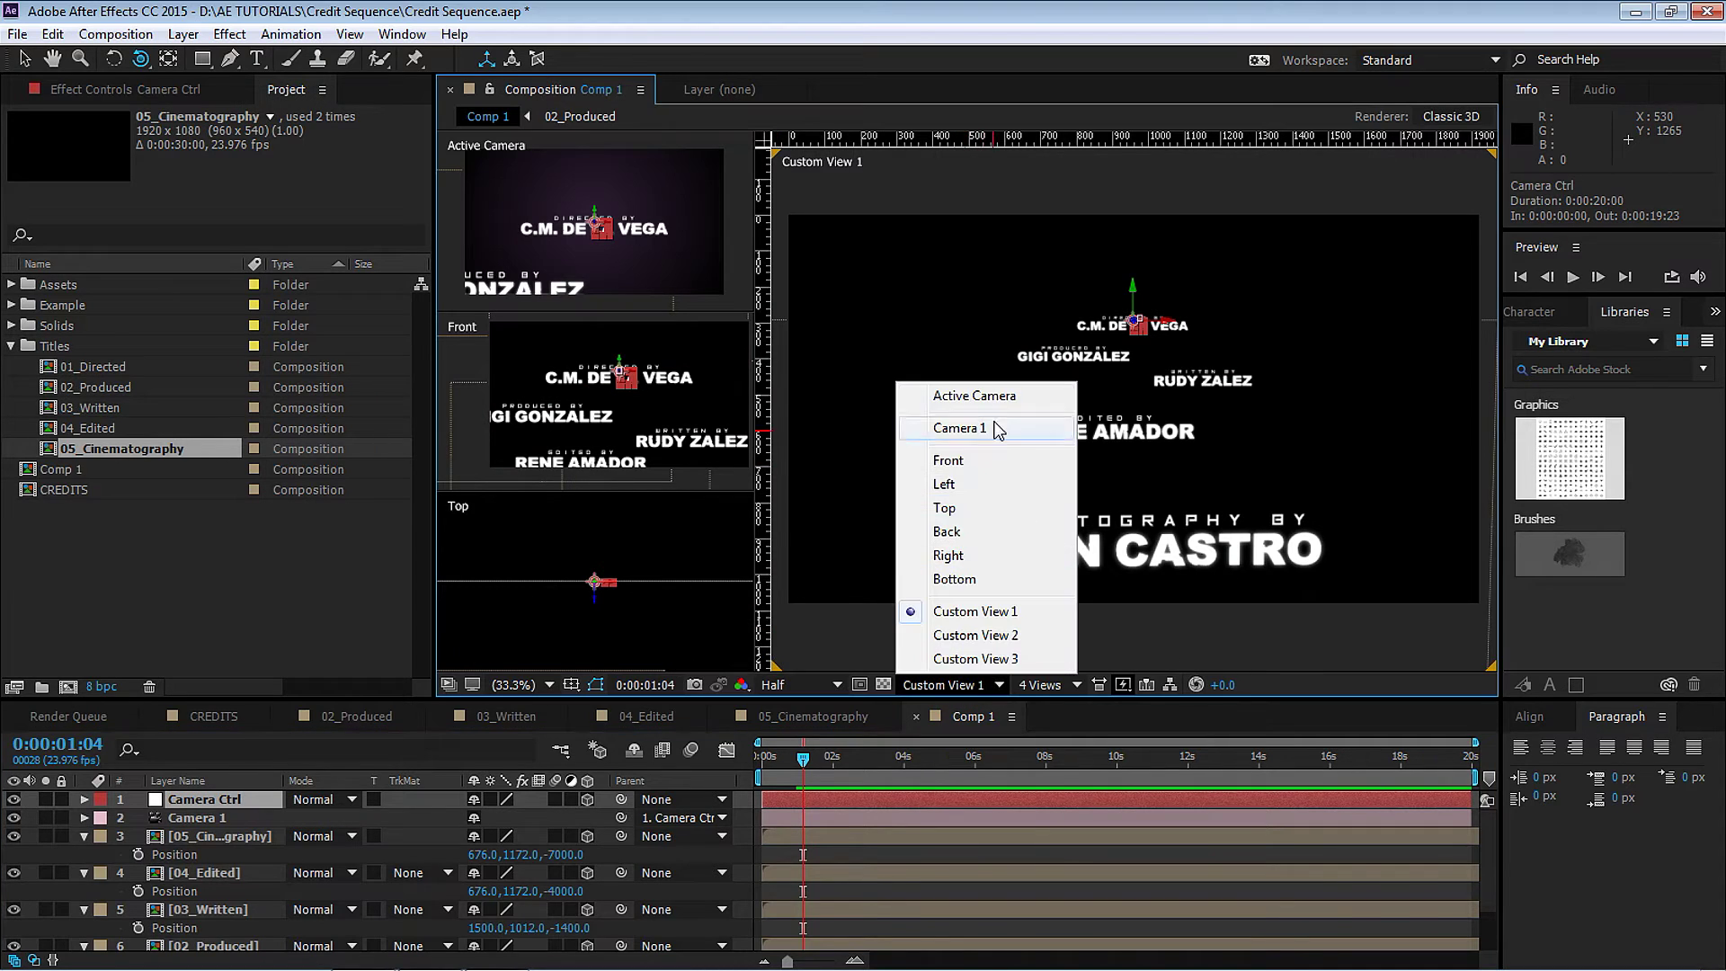
{"action": "left_click", "coordinate": [951, 400]}
{"action": "left_click", "coordinate": [1034, 688]}
{"action": "left_click", "coordinate": [1047, 707]}
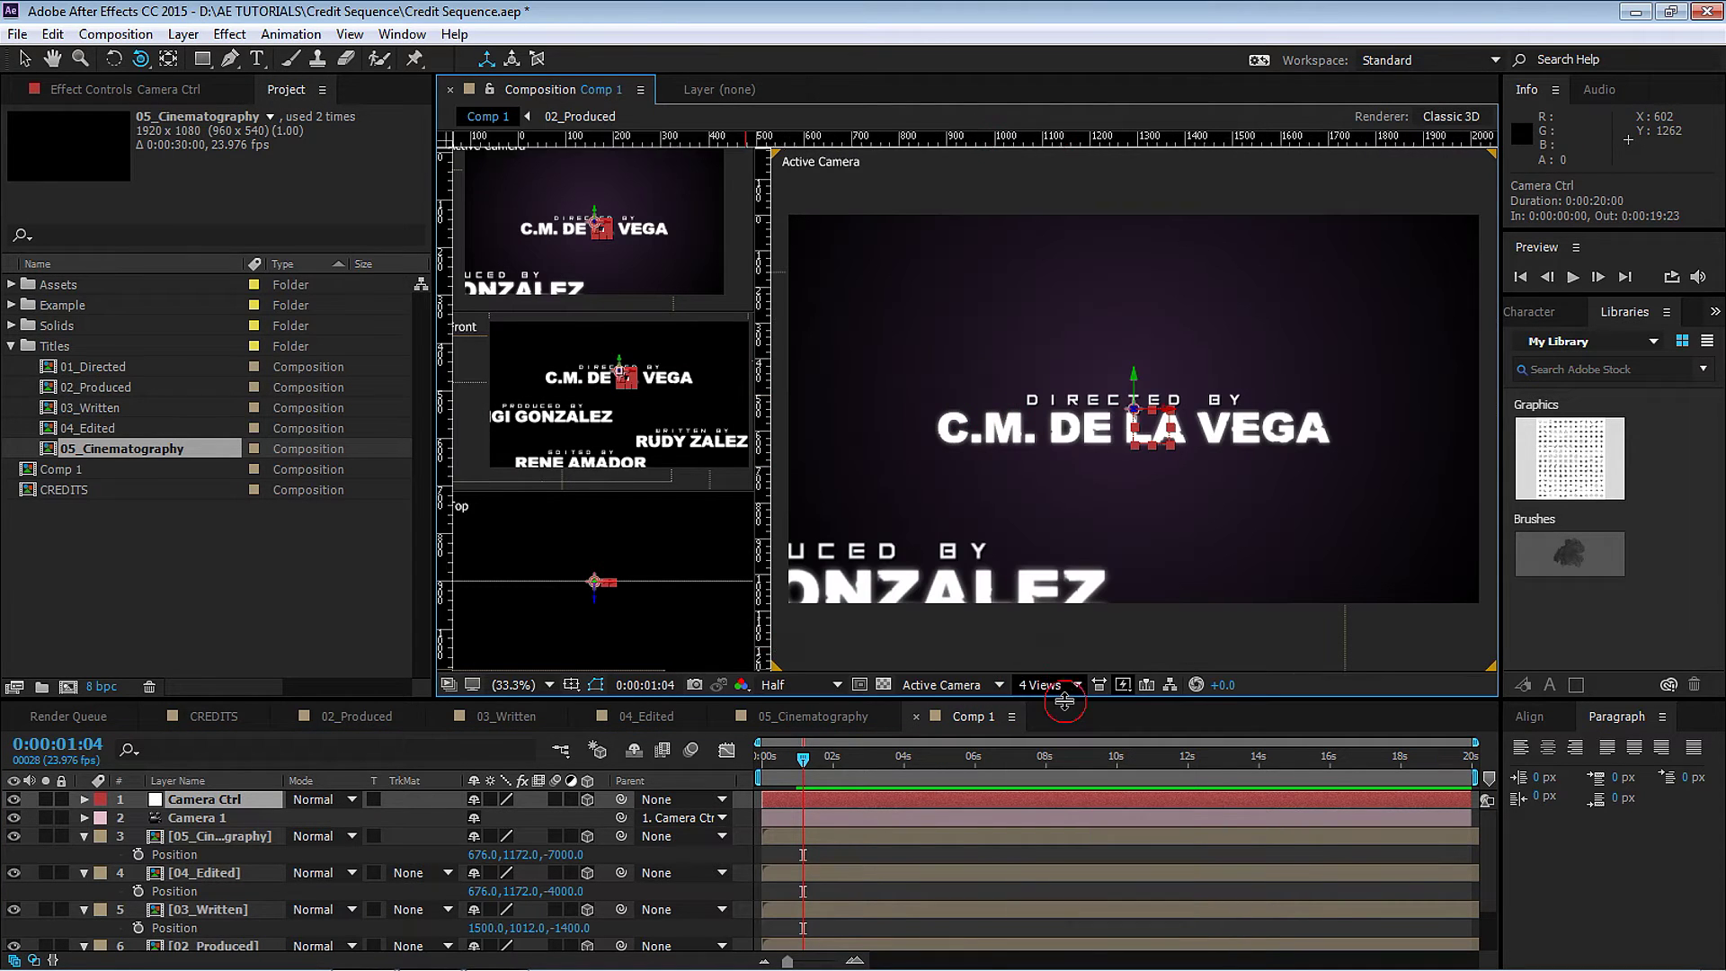
{"action": "key", "text": "ctrl+a"}
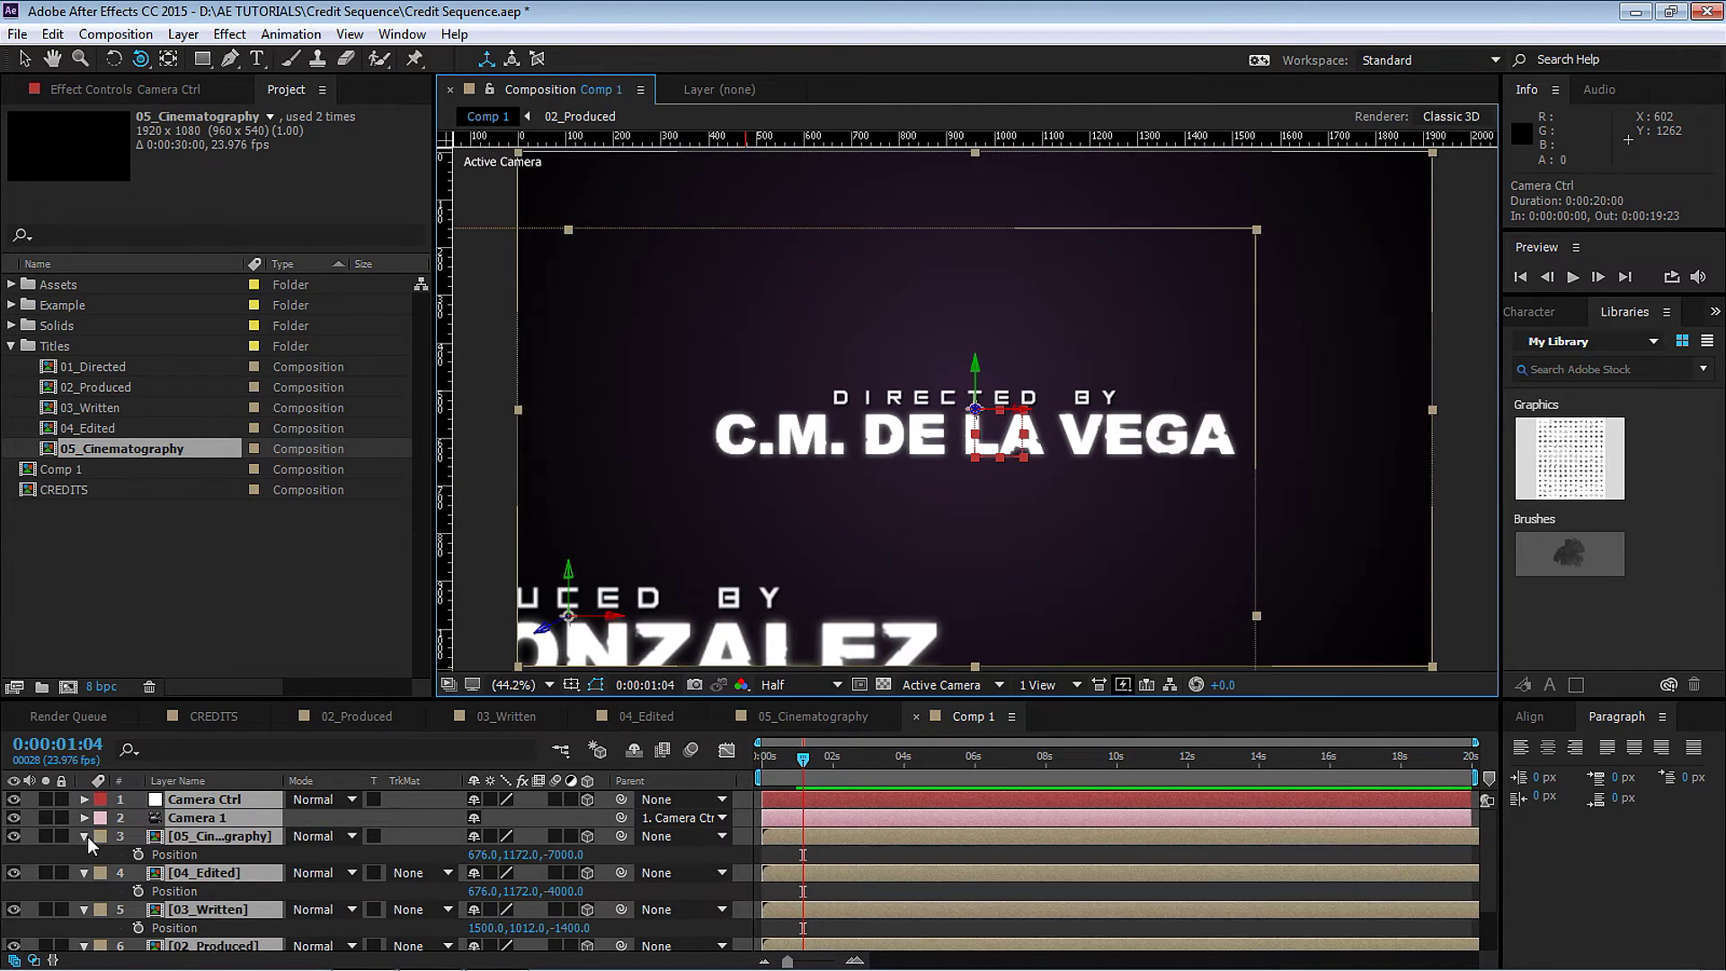
{"action": "left_click", "coordinate": [84, 836]}
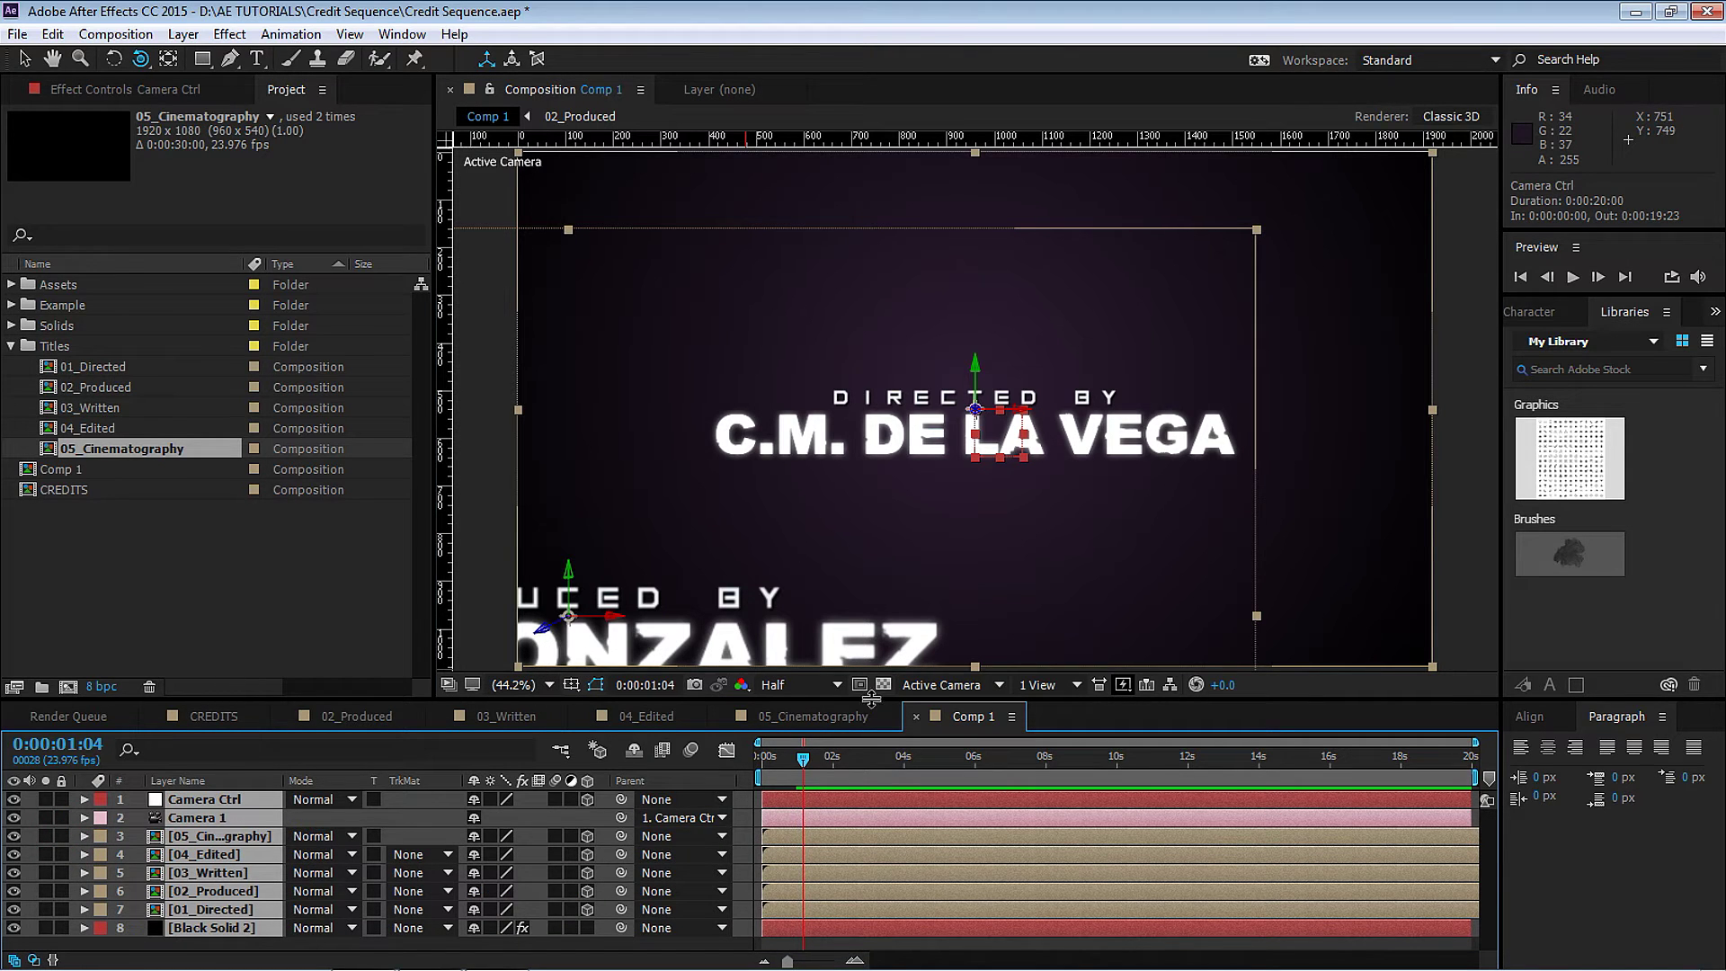
{"action": "key", "text": "ctrl+shift+a"}
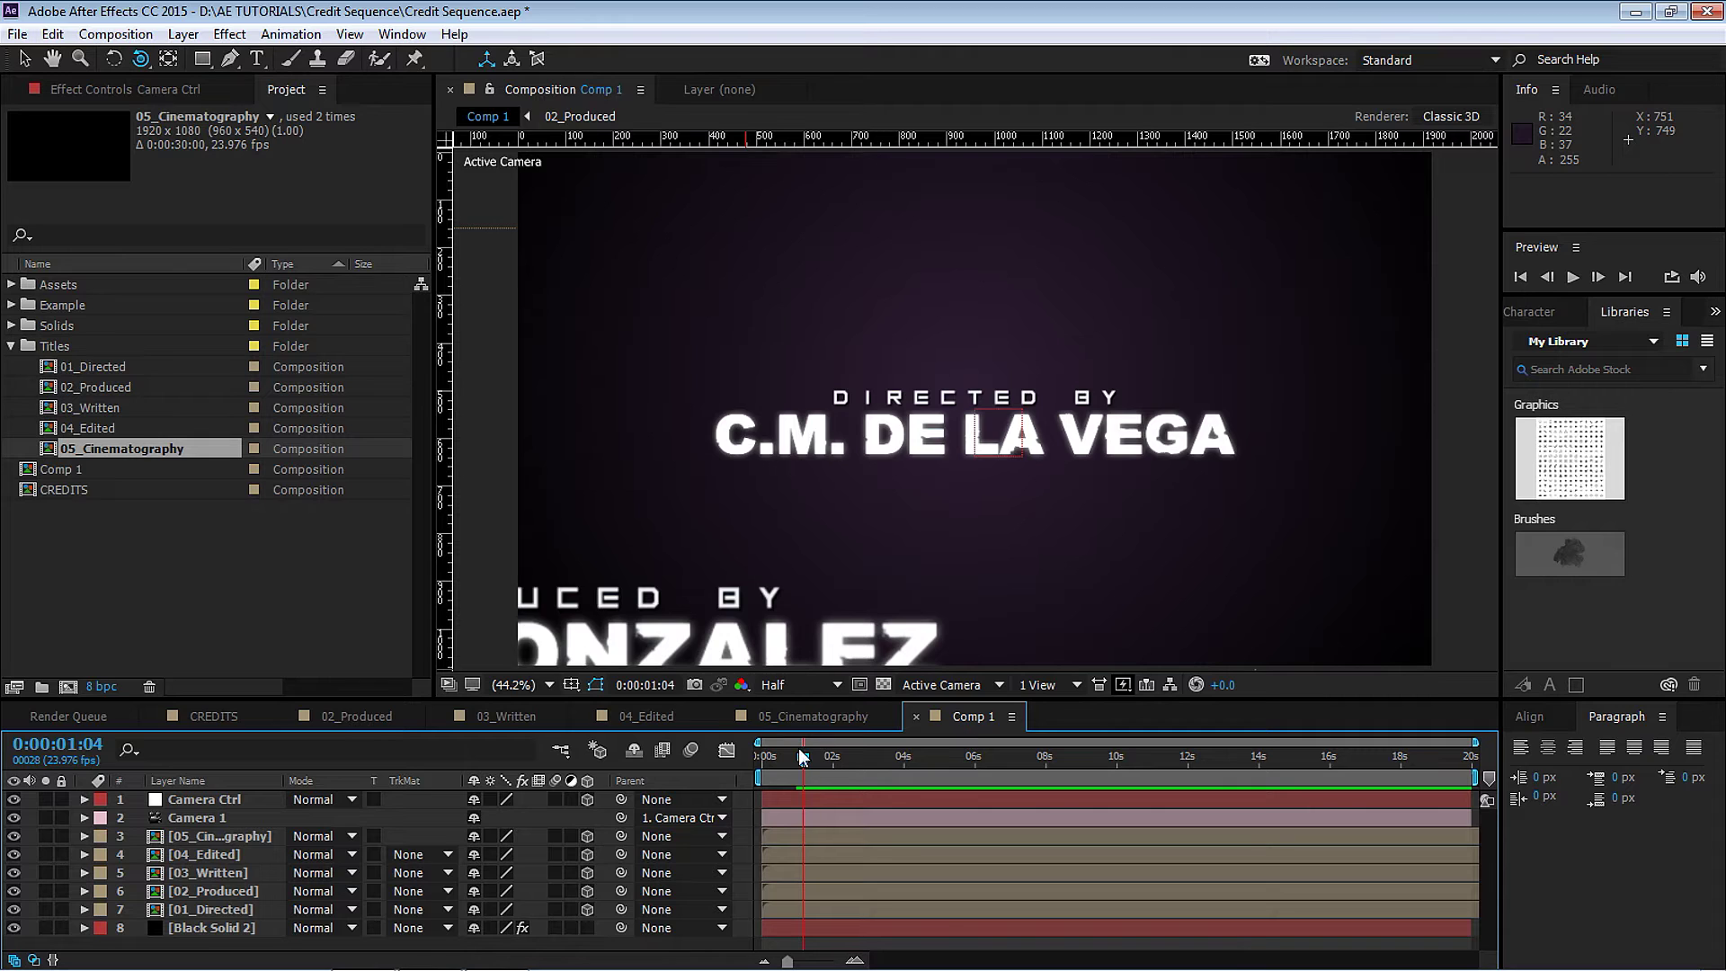
Drop a composition marker at 0:00, zoom the timeline to the first eight seconds, and right-click the 2-second marker.
{"action": "key", "text": "Home"}
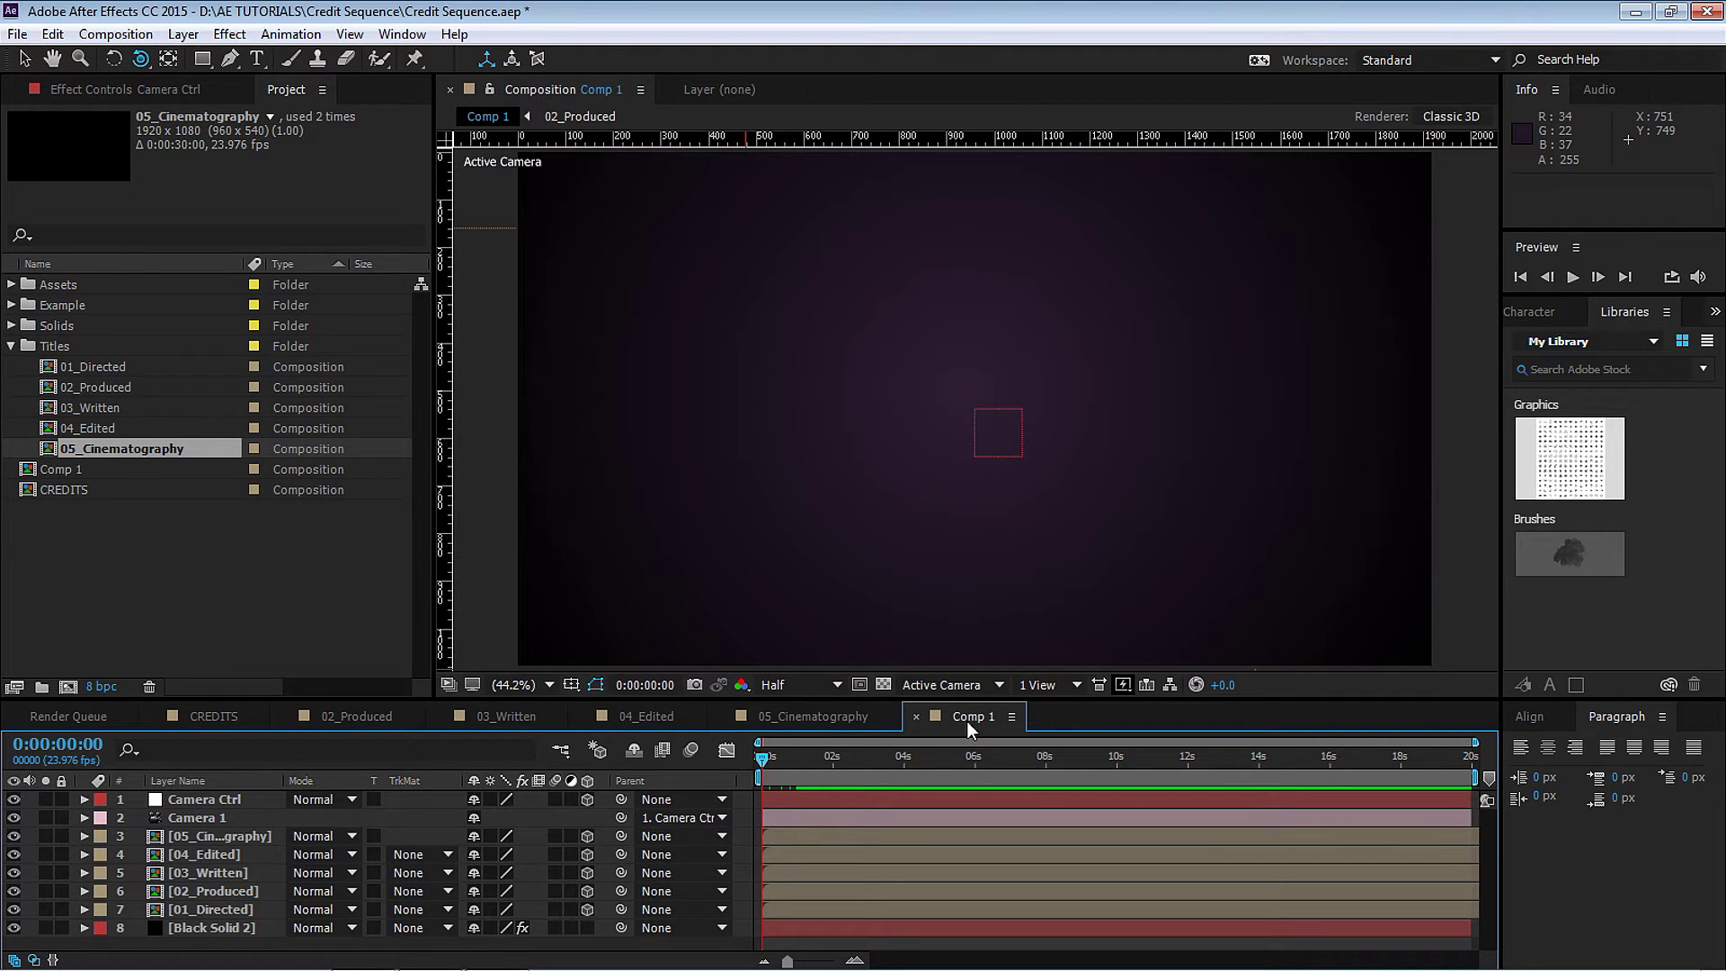
{"action": "key", "text": "KP_Multiply"}
{"action": "left_click_drag", "start_coordinate": [1474, 748], "coordinate": [958, 739]}
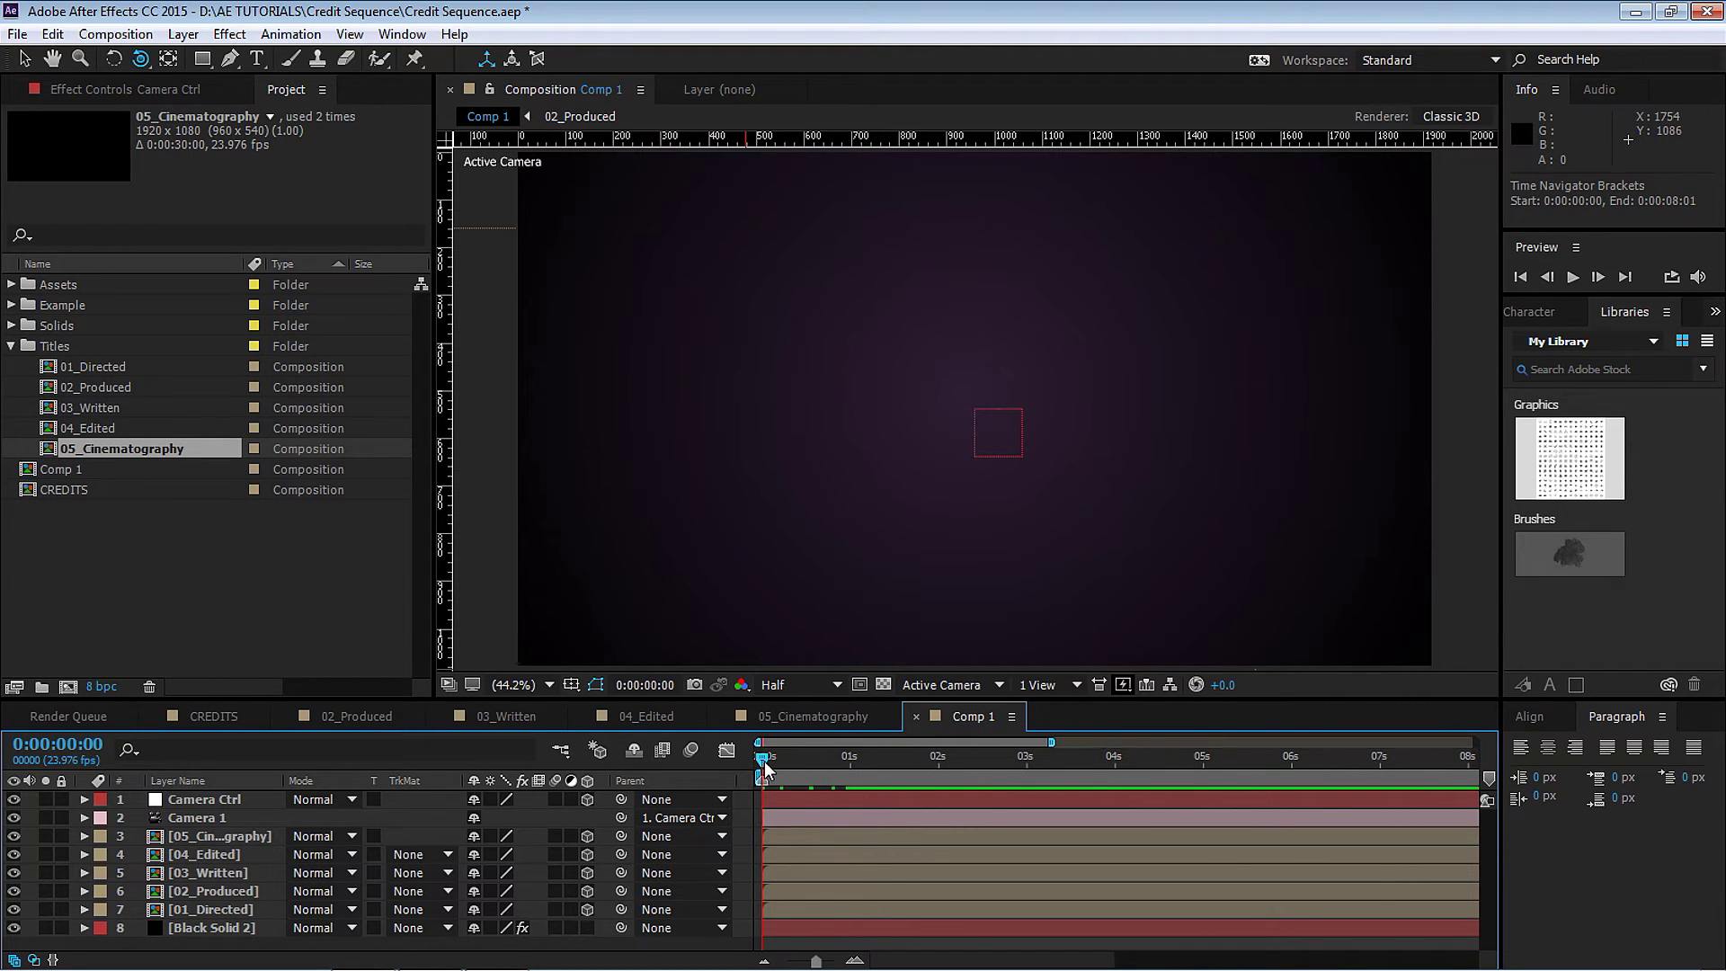
{"action": "left_click_drag", "start_coordinate": [765, 760], "coordinate": [895, 755]}
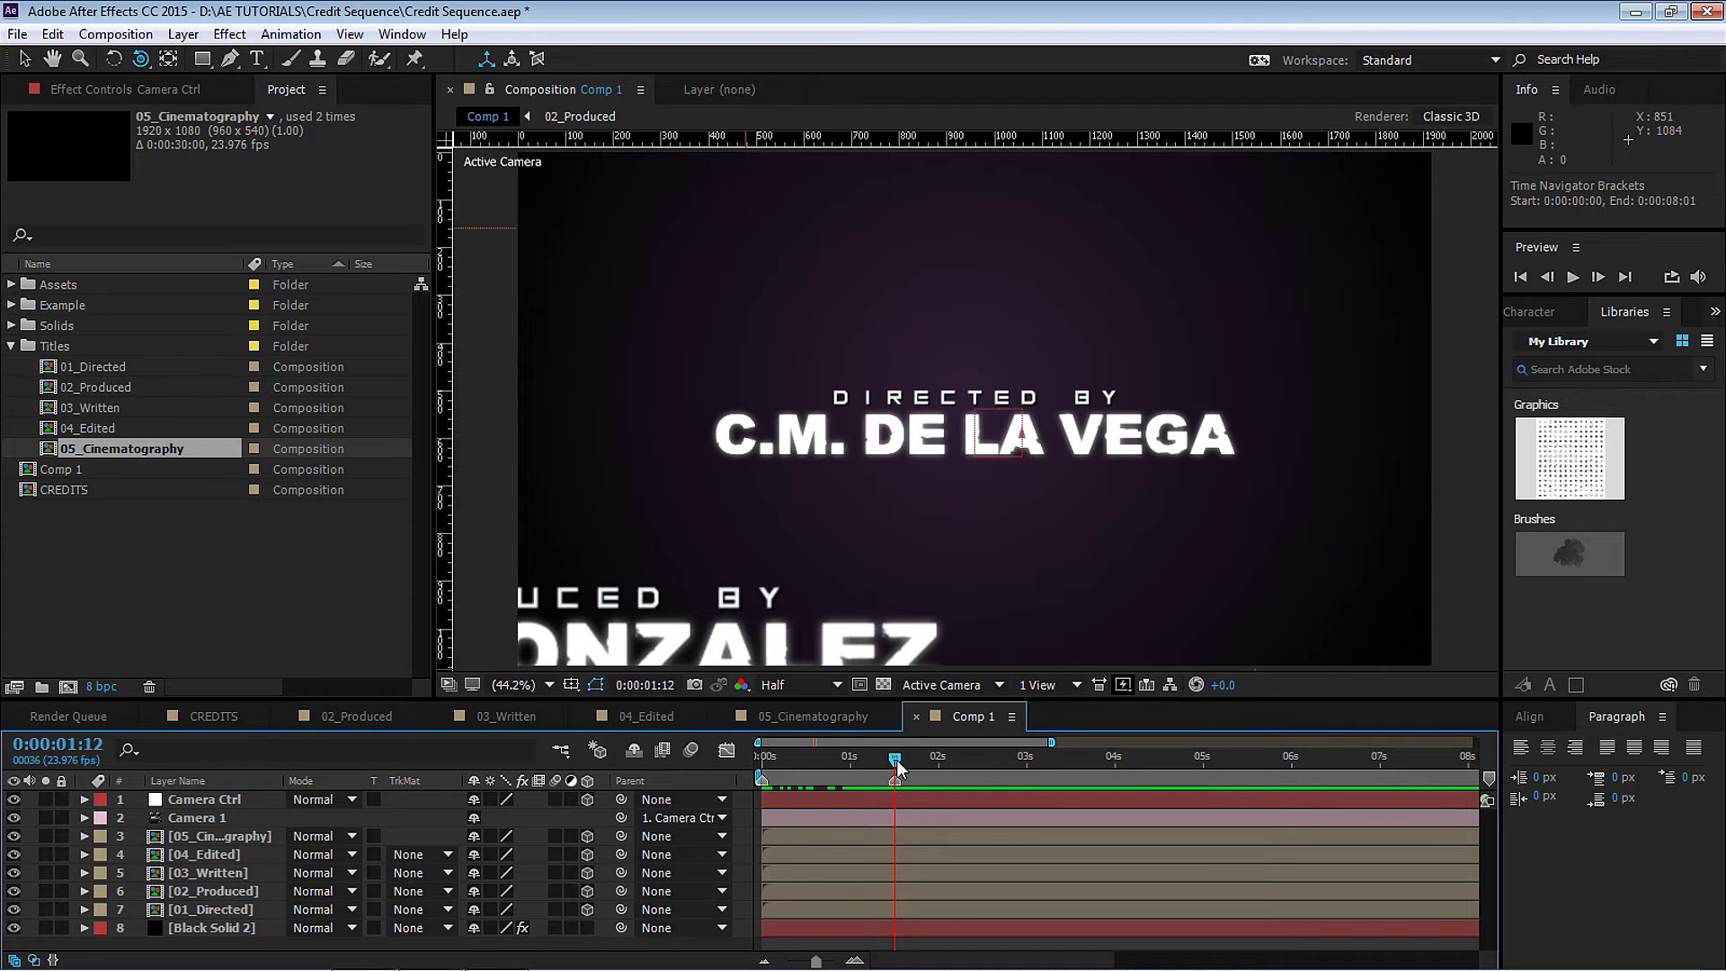
{"action": "left_click_drag", "start_coordinate": [899, 758], "coordinate": [937, 764]}
{"action": "right_click", "coordinate": [938, 781]}
Give the 2-second marker comment 2, then add a 4-second marker with comment 3.
{"action": "left_click", "coordinate": [971, 789]}
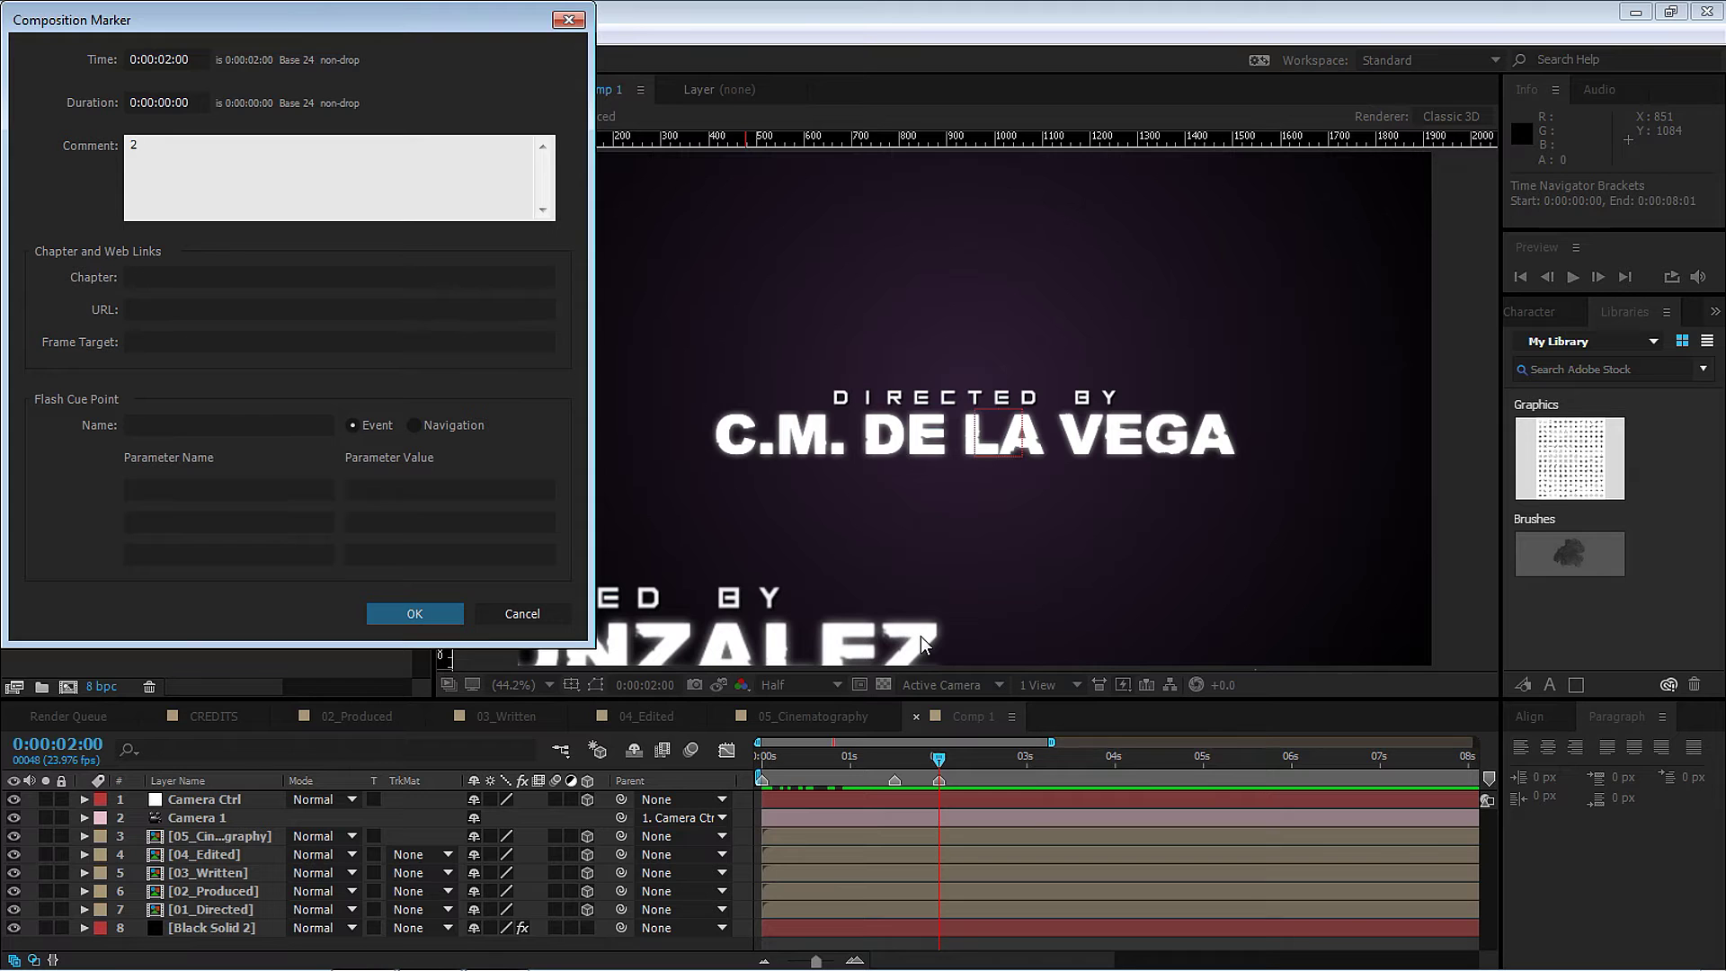
{"action": "left_click", "coordinate": [410, 615]}
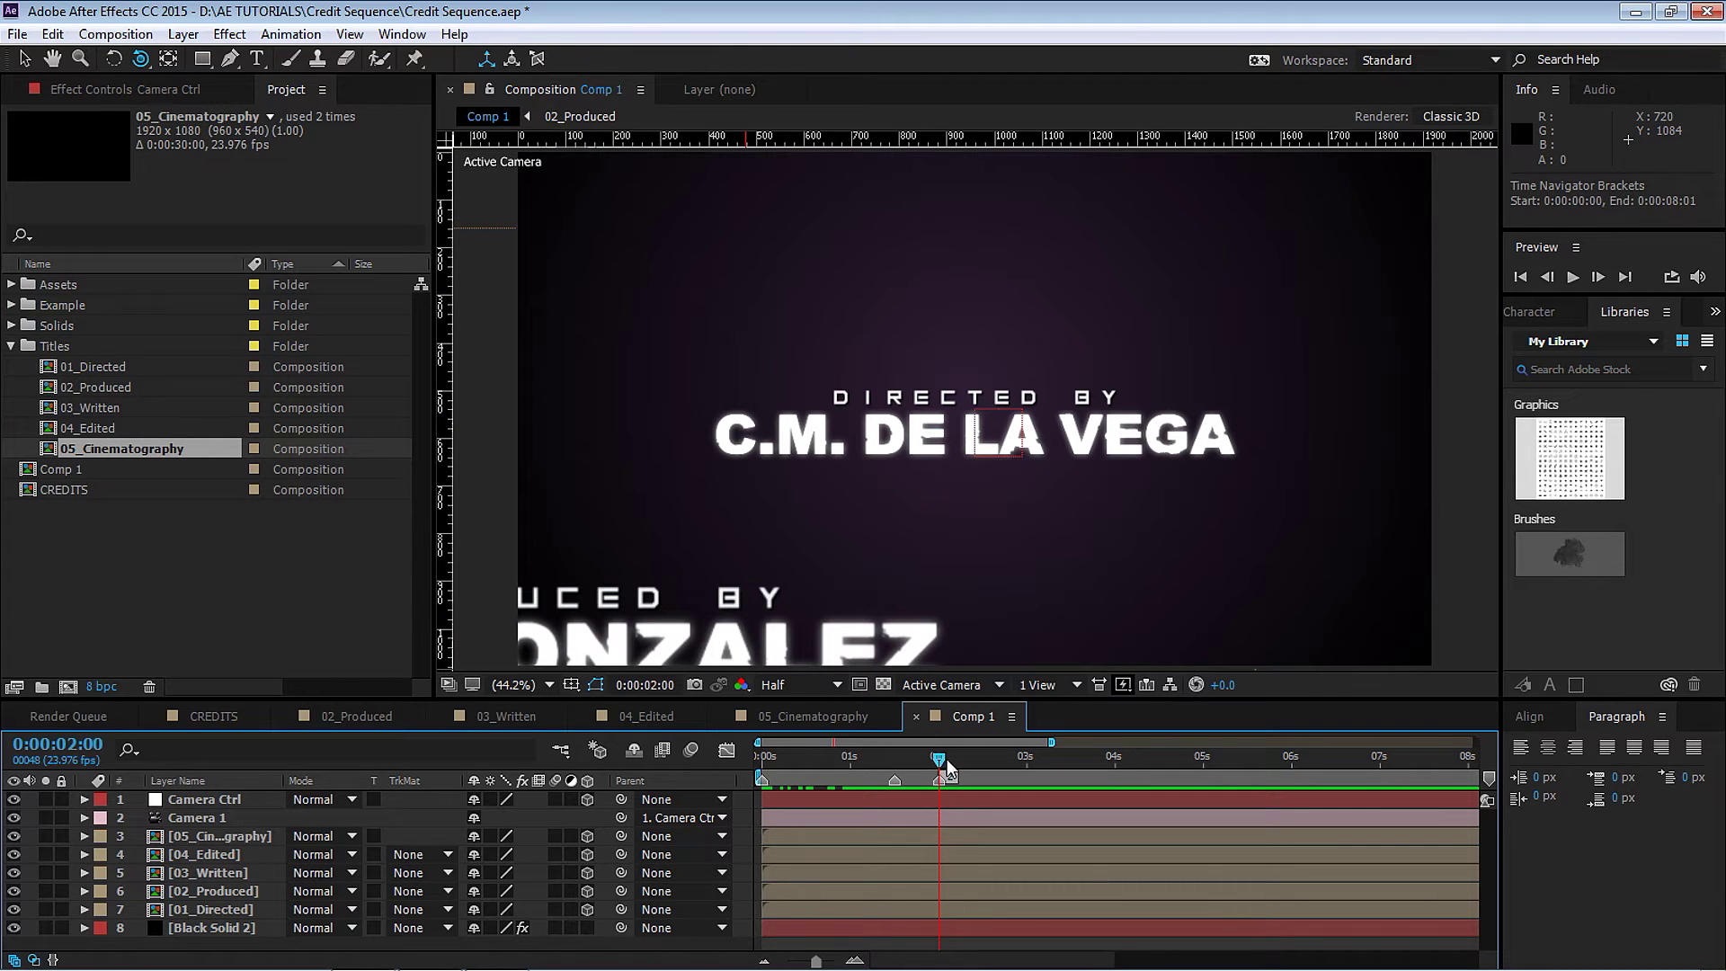
{"action": "left_click_drag", "start_coordinate": [942, 759], "coordinate": [1071, 771]}
{"action": "left_click_drag", "start_coordinate": [1088, 758], "coordinate": [1115, 762]}
{"action": "key", "text": "alt+shift+p"}
{"action": "right_click", "coordinate": [1115, 781]}
{"action": "left_click", "coordinate": [1151, 793]}
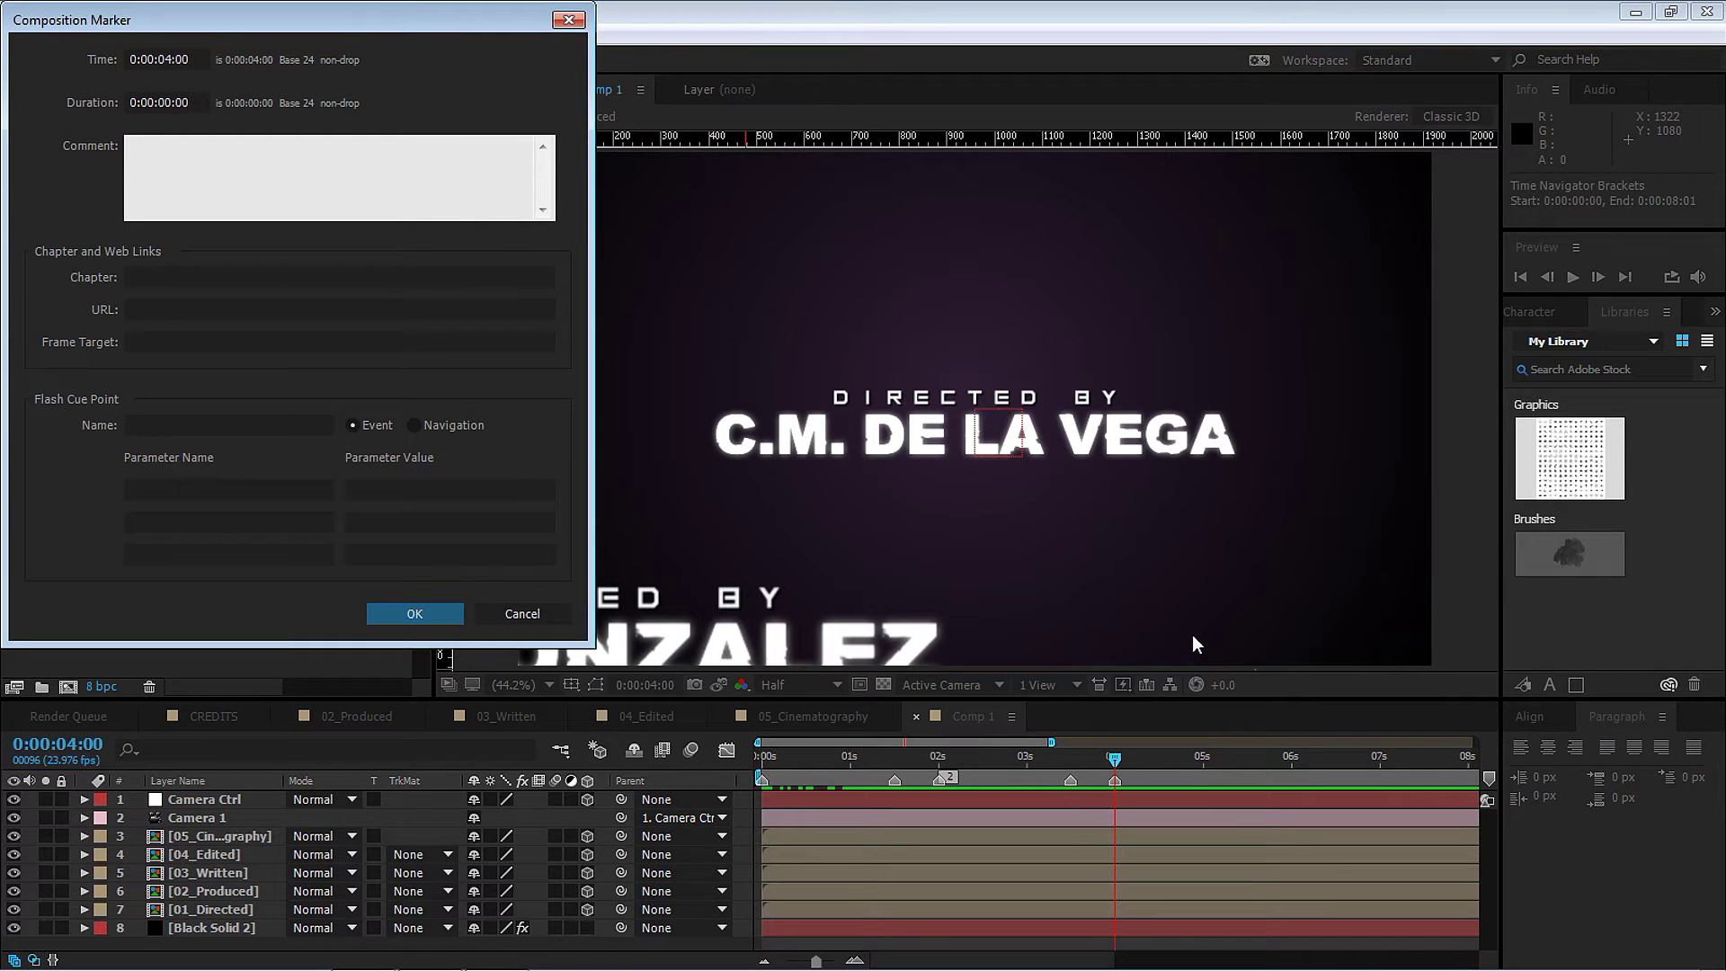
{"action": "left_click", "coordinate": [414, 613]}
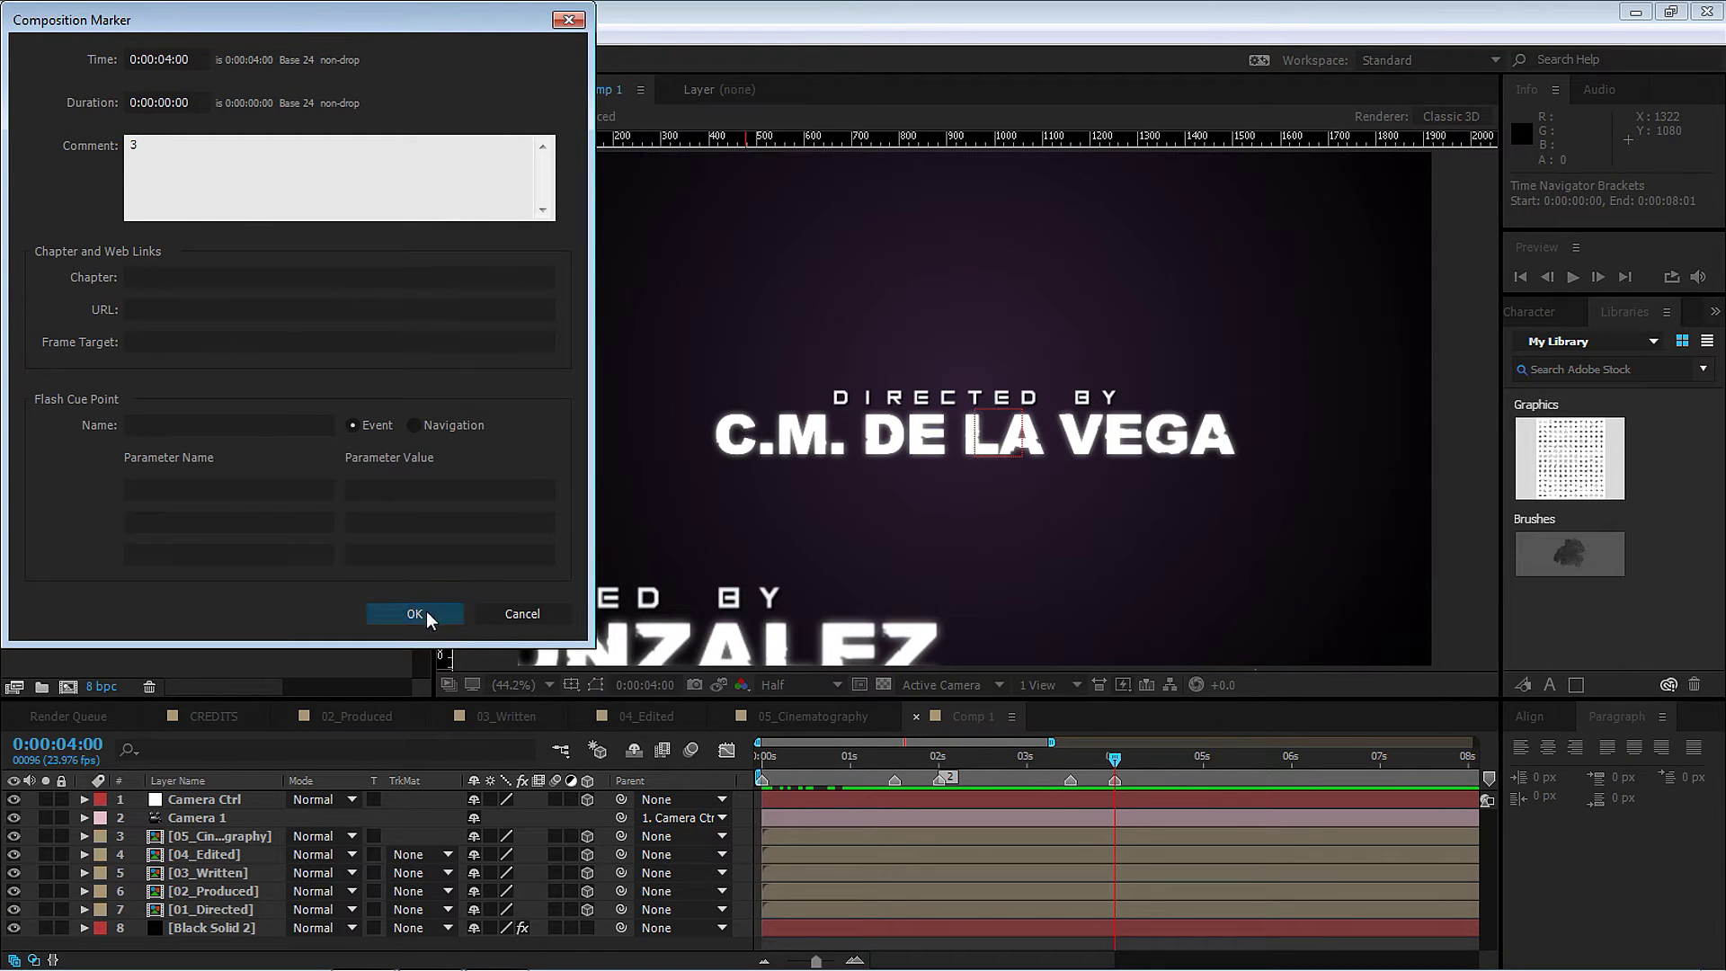
Add the next composition marker after 5 seconds and give it comment 4.
{"action": "left_click_drag", "start_coordinate": [1114, 757], "coordinate": [1249, 758]}
{"action": "key", "text": "KP_Multiply"}
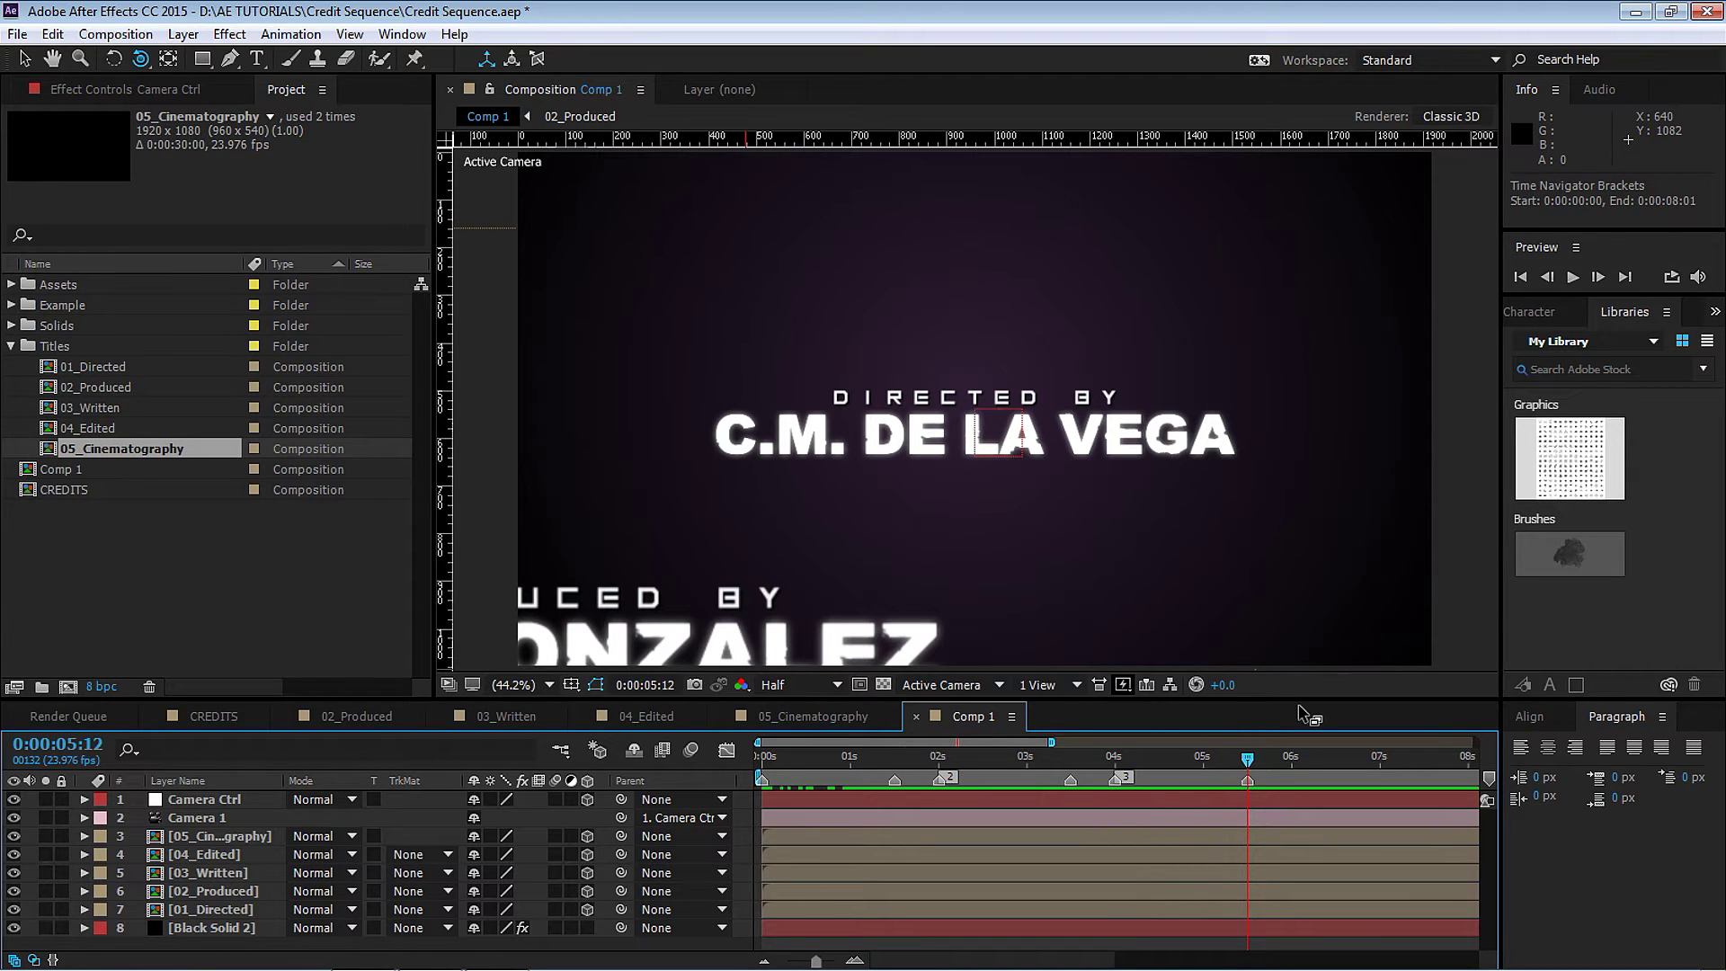
{"action": "left_click_drag", "start_coordinate": [1021, 743], "coordinate": [1155, 761]}
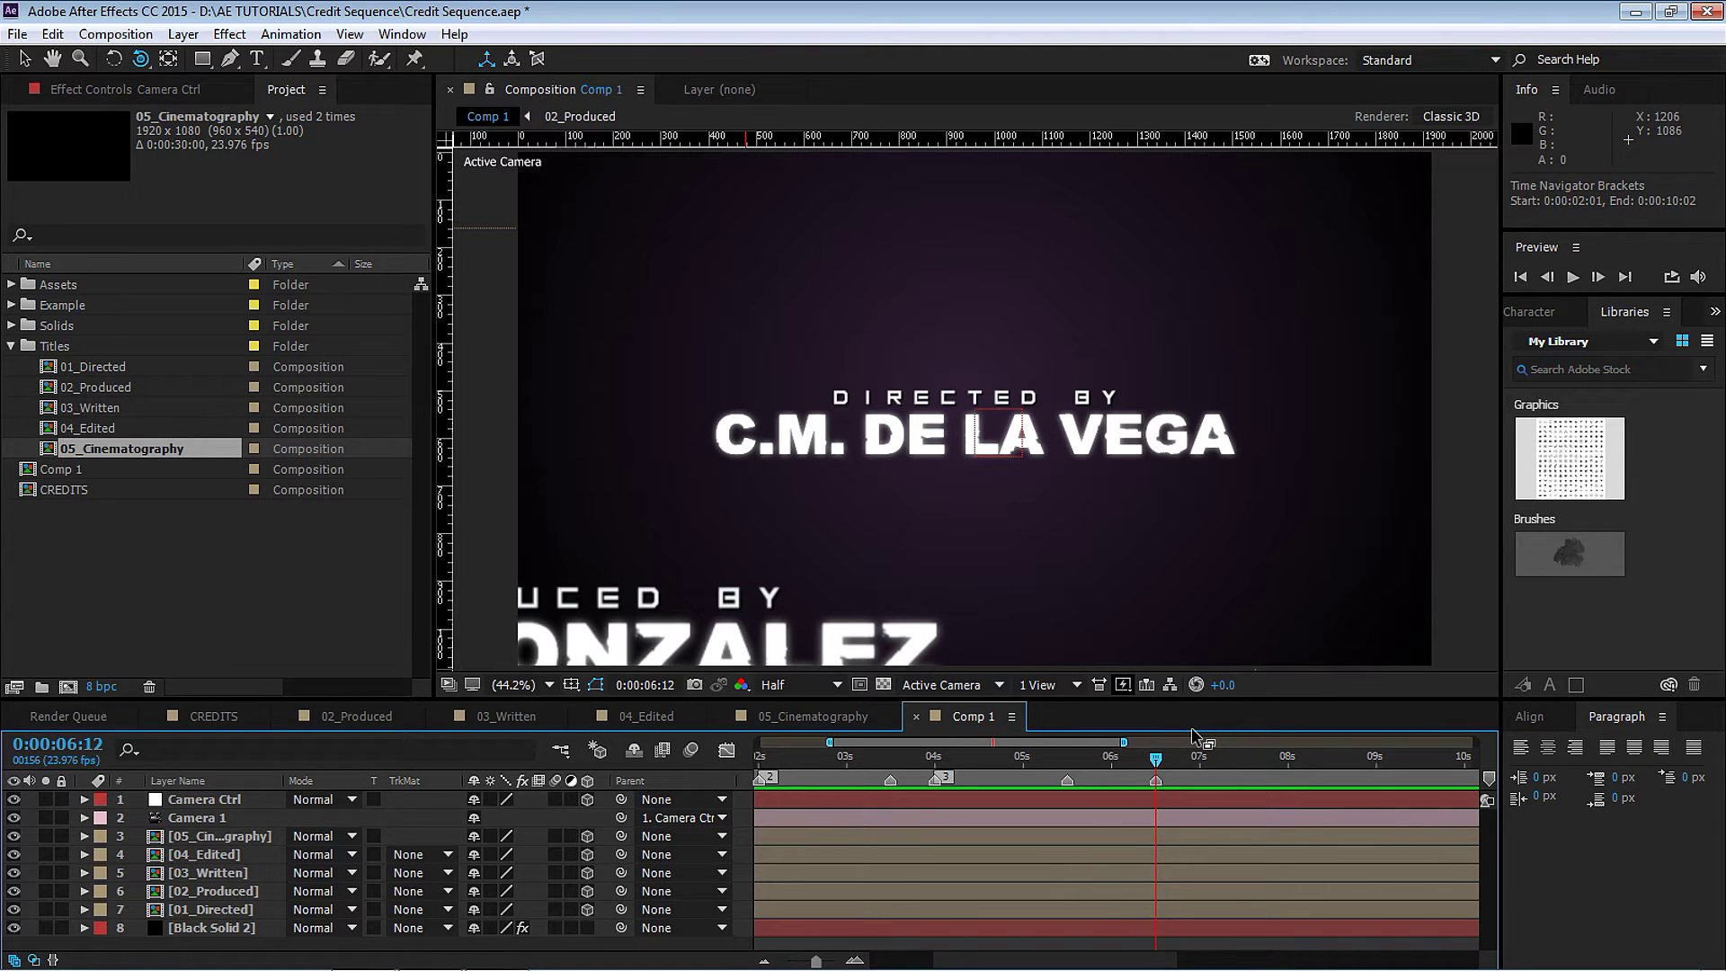
{"action": "right_click", "coordinate": [1152, 781]}
{"action": "left_click", "coordinate": [1171, 788]}
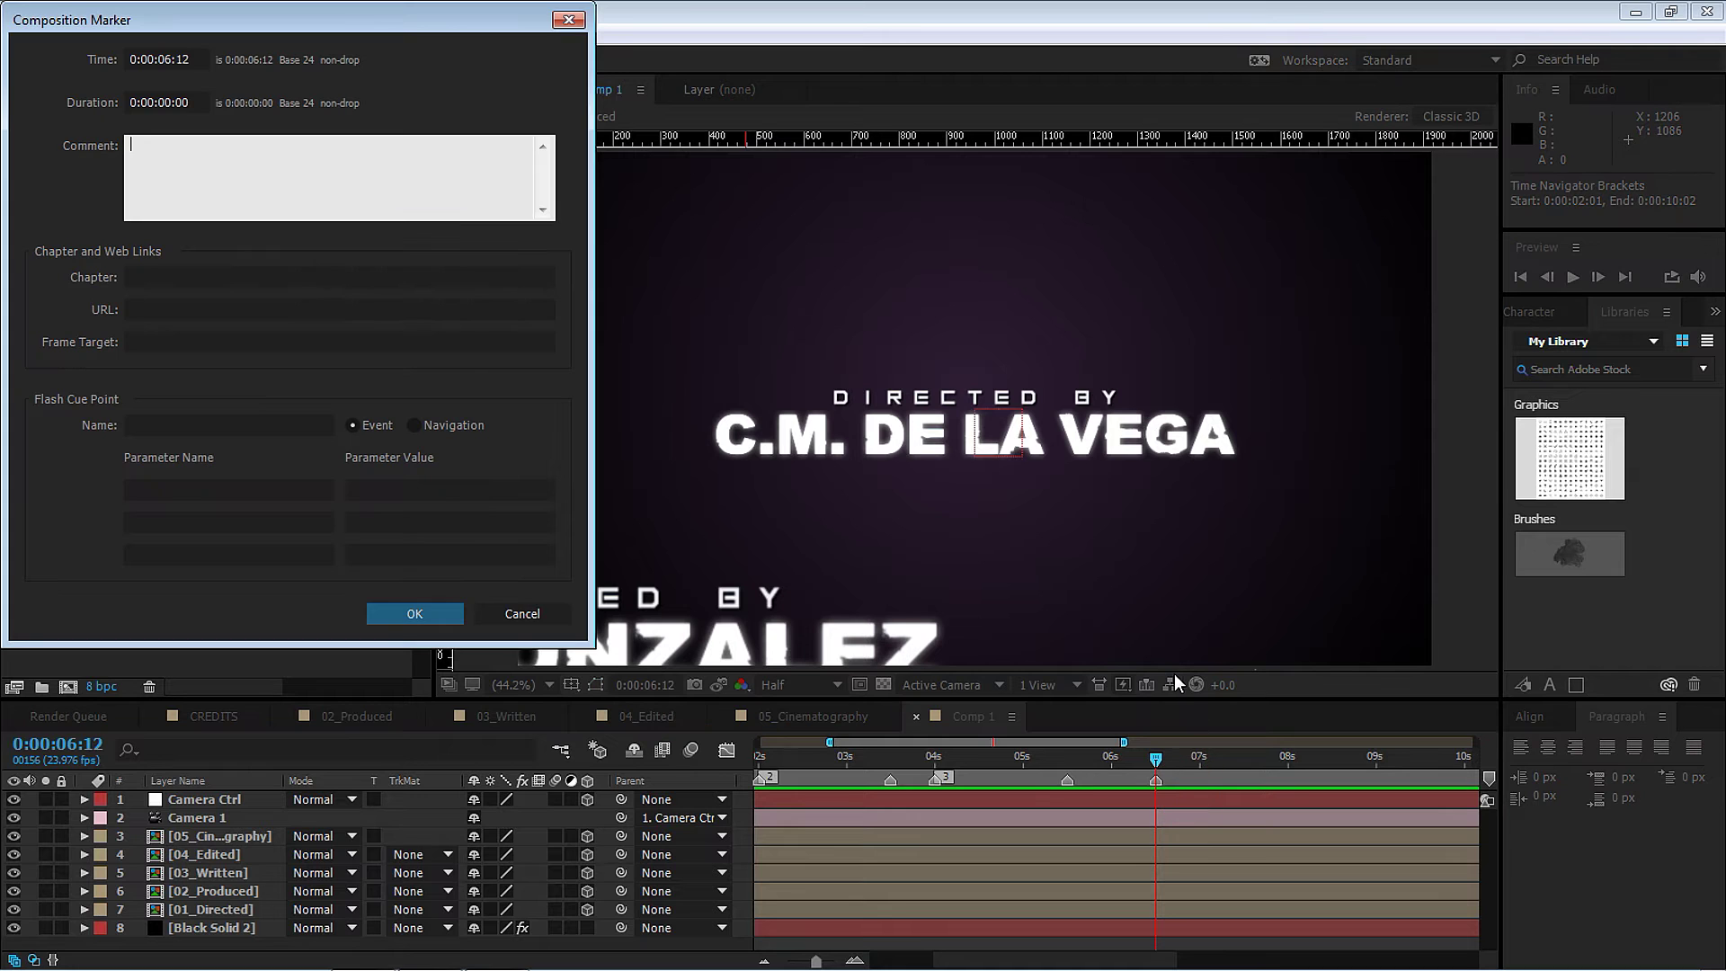
{"action": "left_click", "coordinate": [415, 614]}
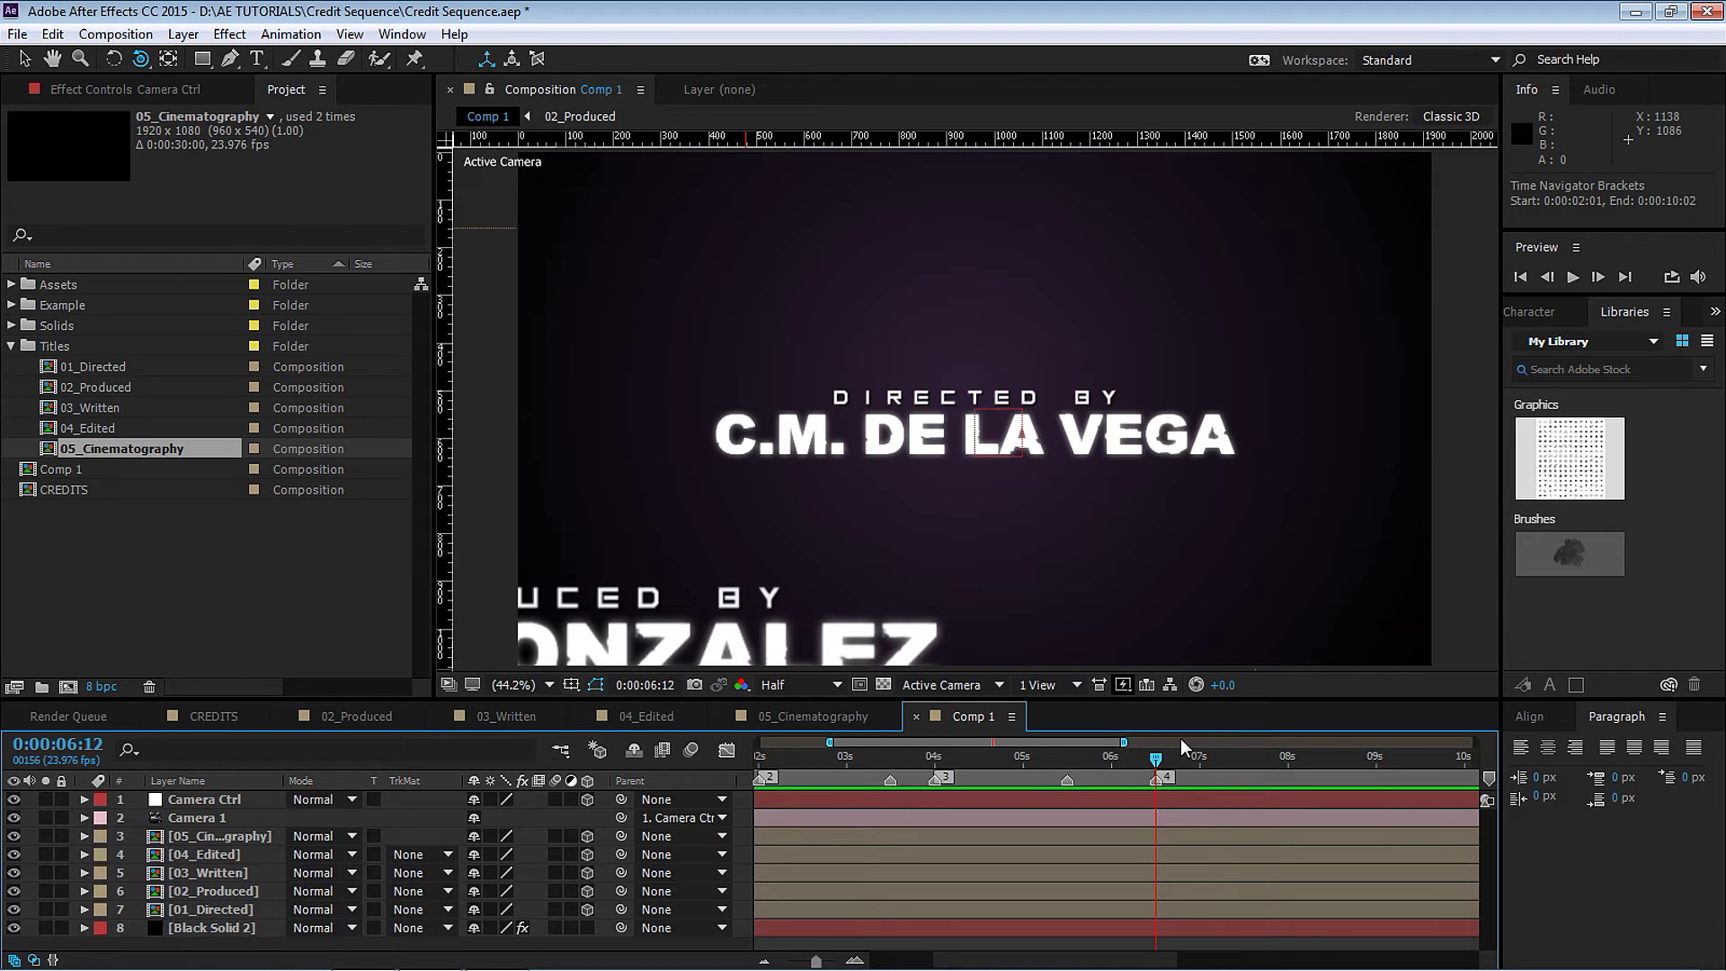
Add a composition marker near 8:12 with comment 5.
{"action": "left_click_drag", "start_coordinate": [1160, 755], "coordinate": [1290, 762]}
{"action": "left_click_drag", "start_coordinate": [1077, 737], "coordinate": [1171, 759]}
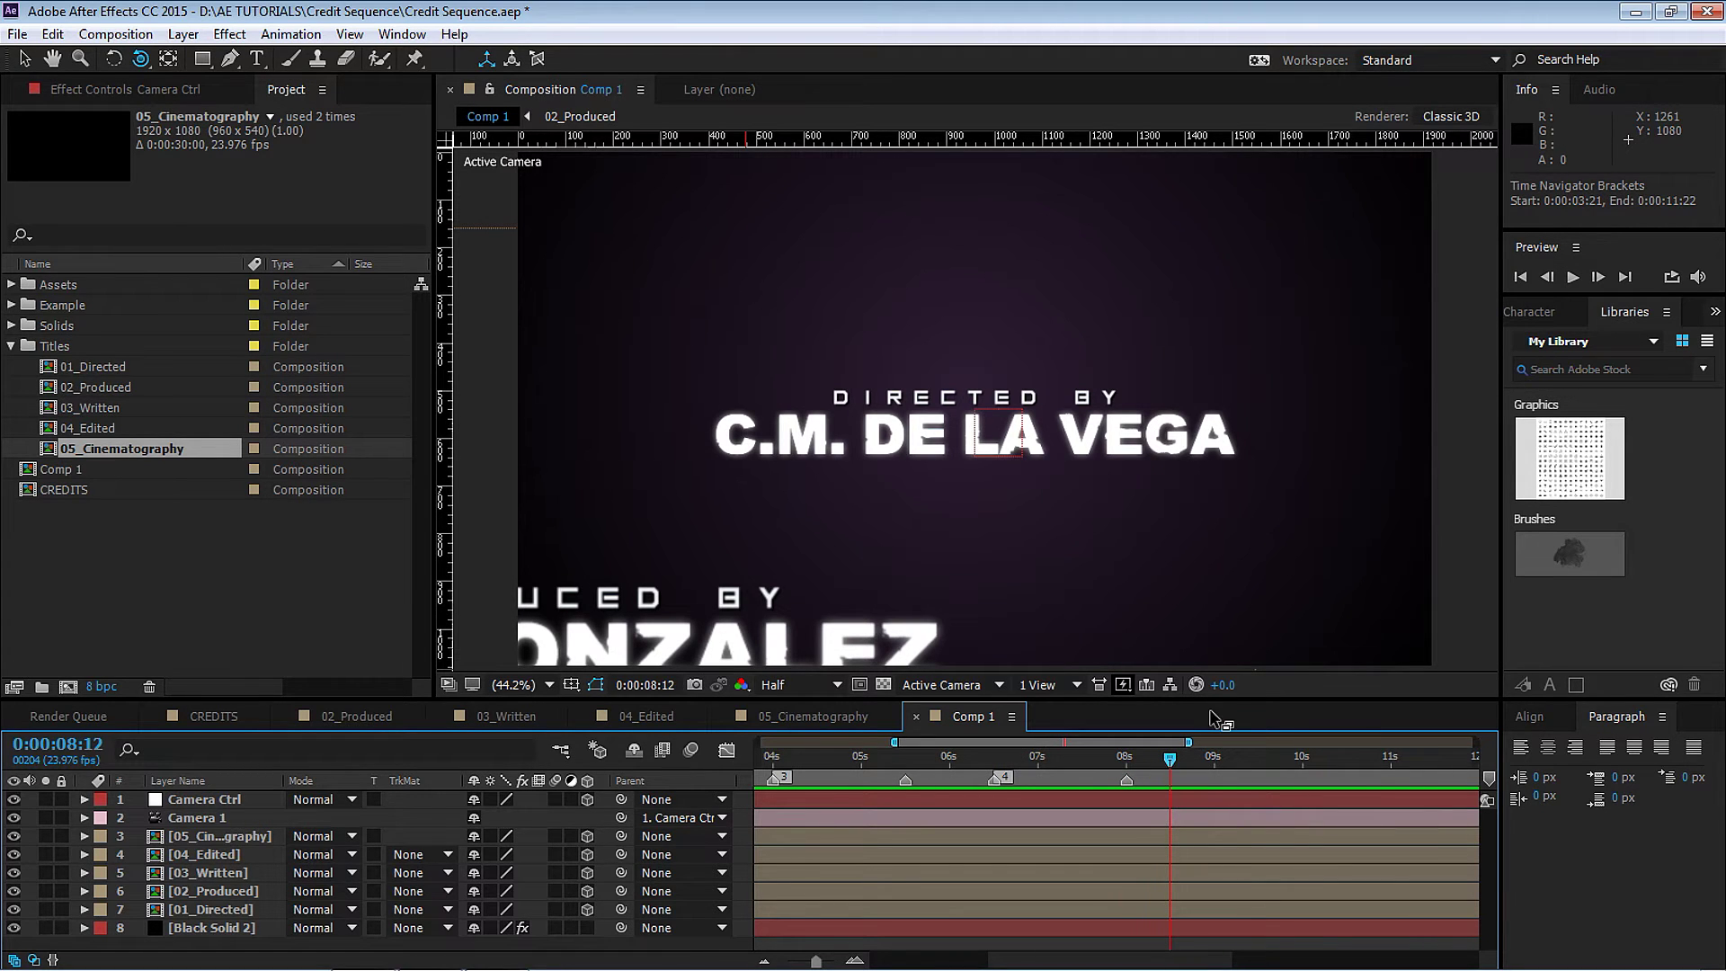
{"action": "key", "text": "KP_Multiply"}
{"action": "right_click", "coordinate": [1174, 779]}
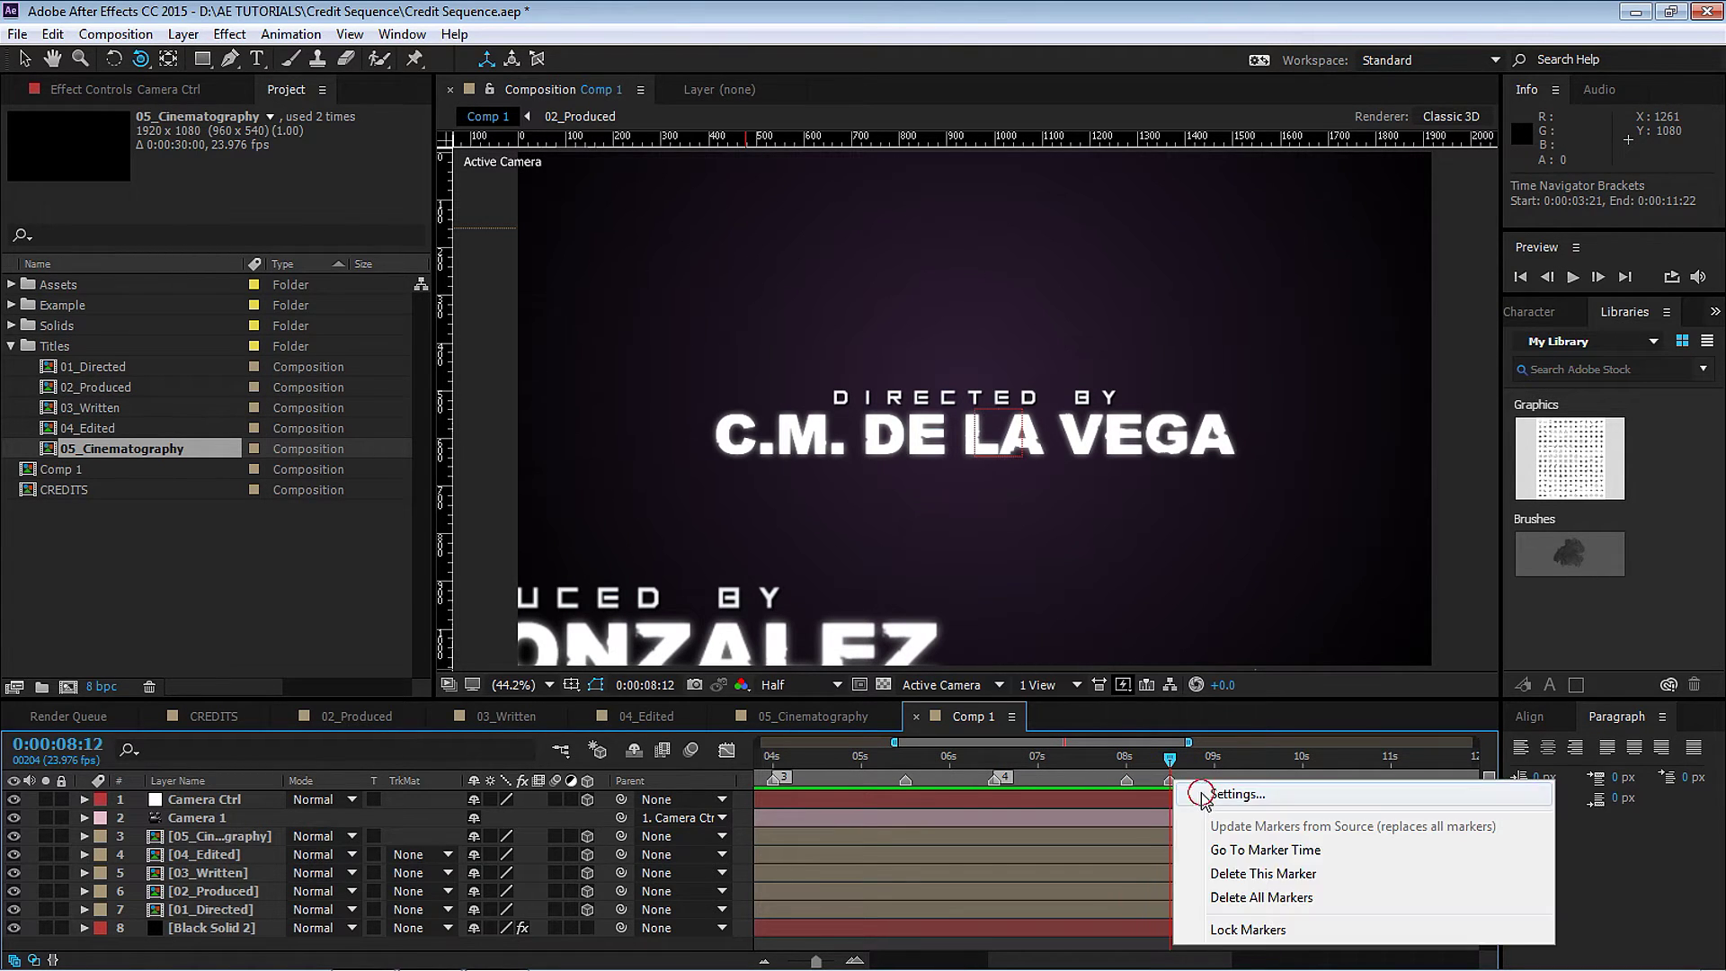
{"action": "left_click", "coordinate": [1191, 790]}
{"action": "type", "text": "5"}
{"action": "left_click", "coordinate": [420, 630]}
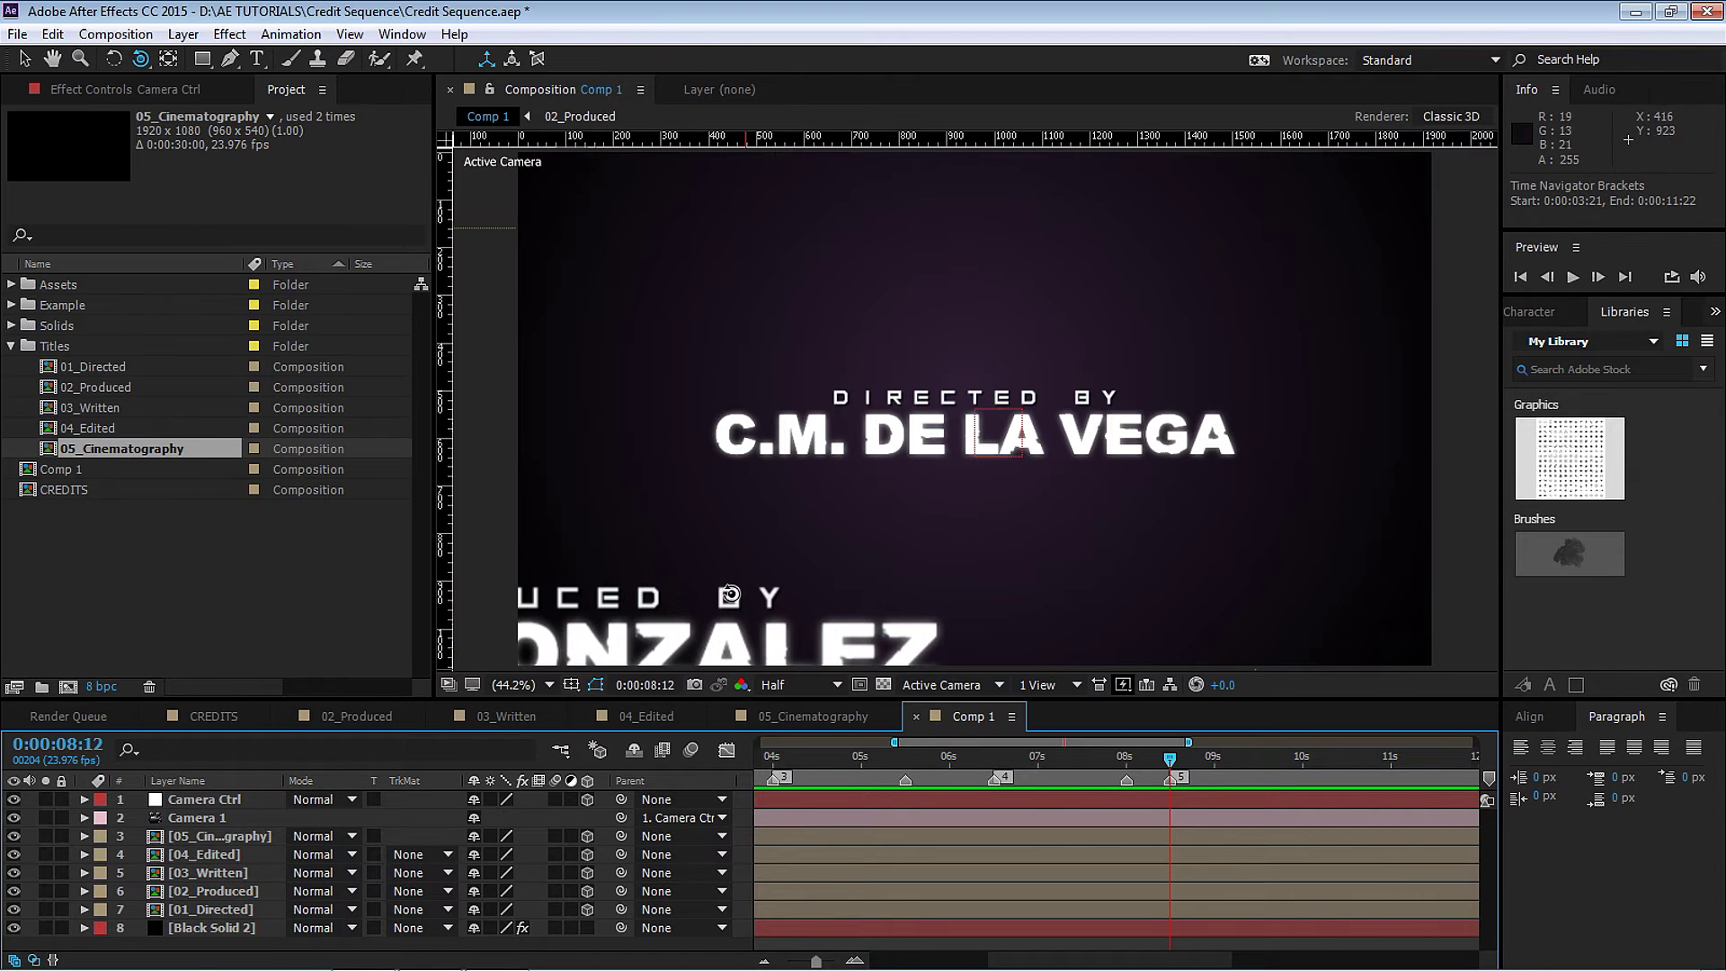
Add composition markers at 10:00 and 10:12.
{"action": "left_click_drag", "start_coordinate": [1164, 743], "coordinate": [1239, 763]}
{"action": "key", "text": "KP_Multiply"}
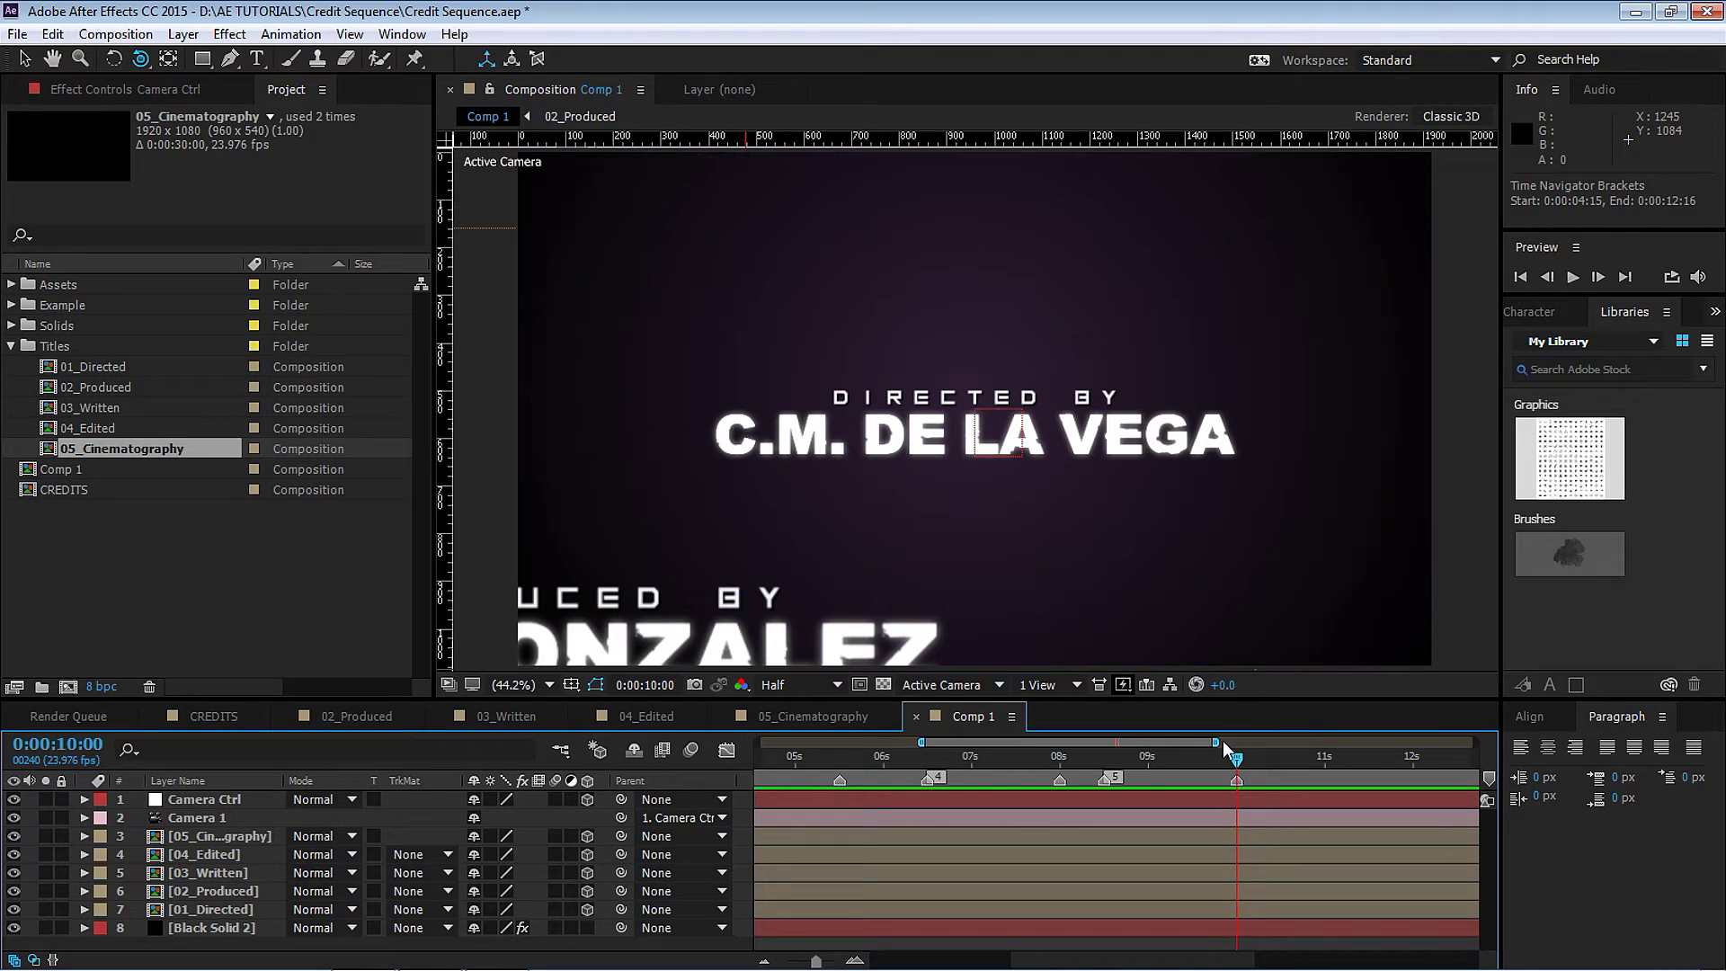
{"action": "left_click_drag", "start_coordinate": [1245, 764], "coordinate": [1282, 758]}
{"action": "key", "text": "KP_Multiply"}
Select the Camera Ctrl layer, reveal its Position property with P, and return to 0:00.
{"action": "left_click_drag", "start_coordinate": [923, 742], "coordinate": [674, 727]}
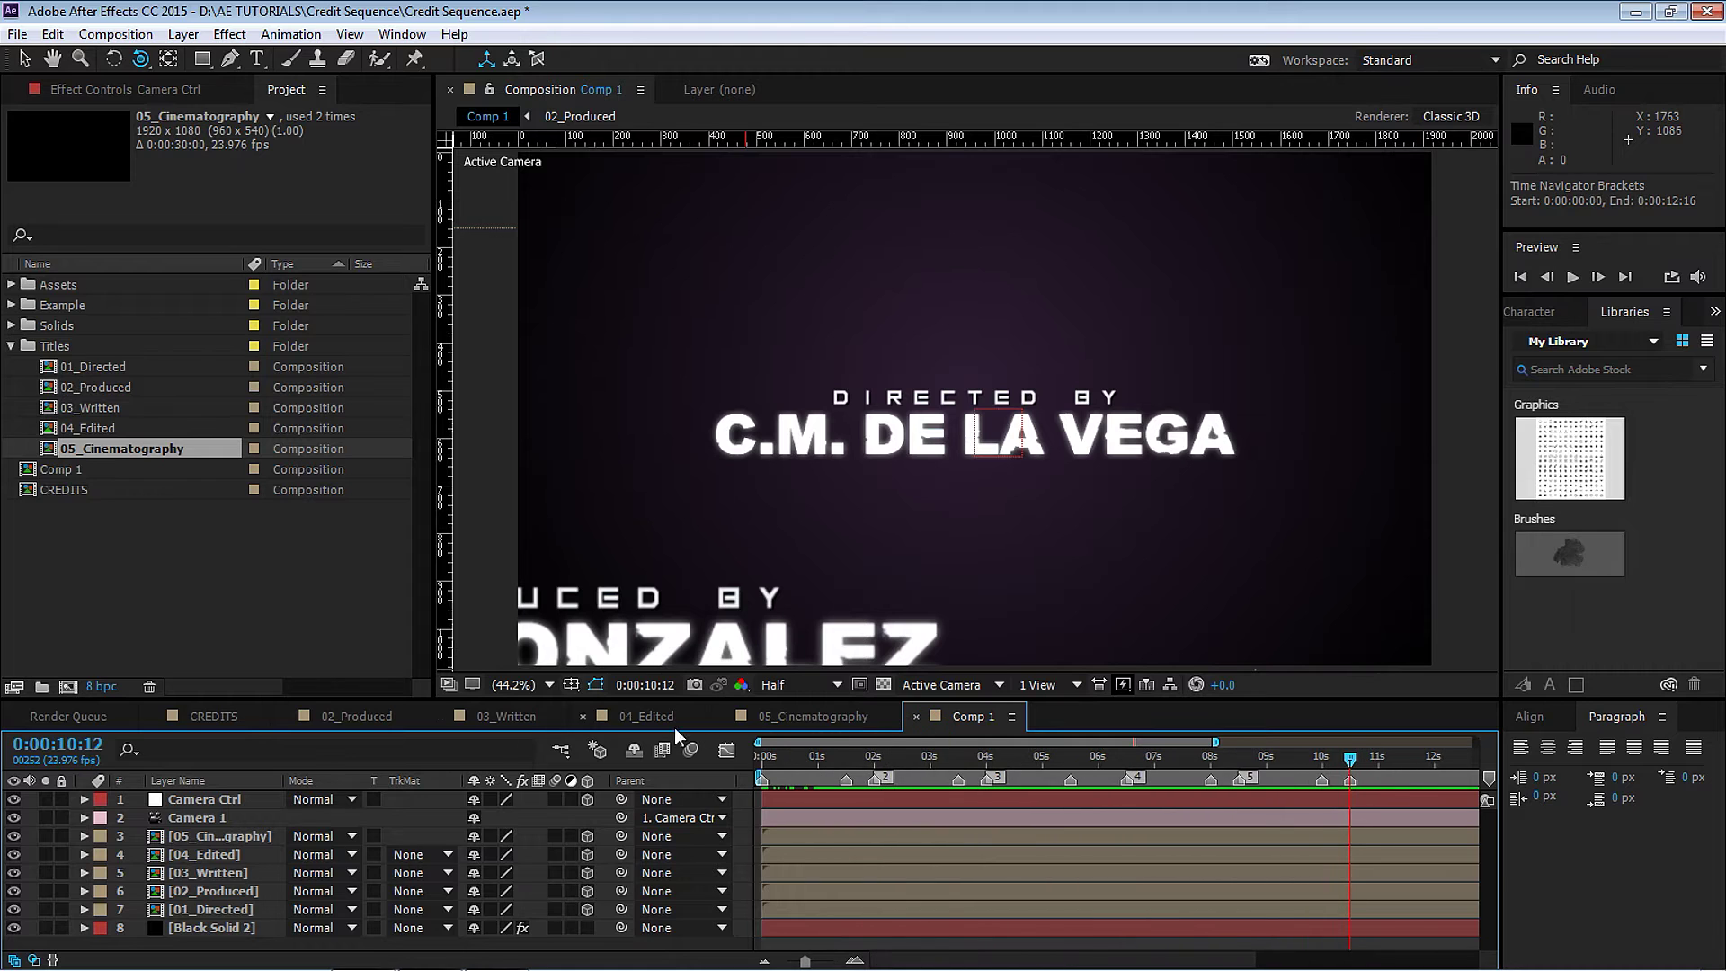
{"action": "left_click", "coordinate": [229, 801]}
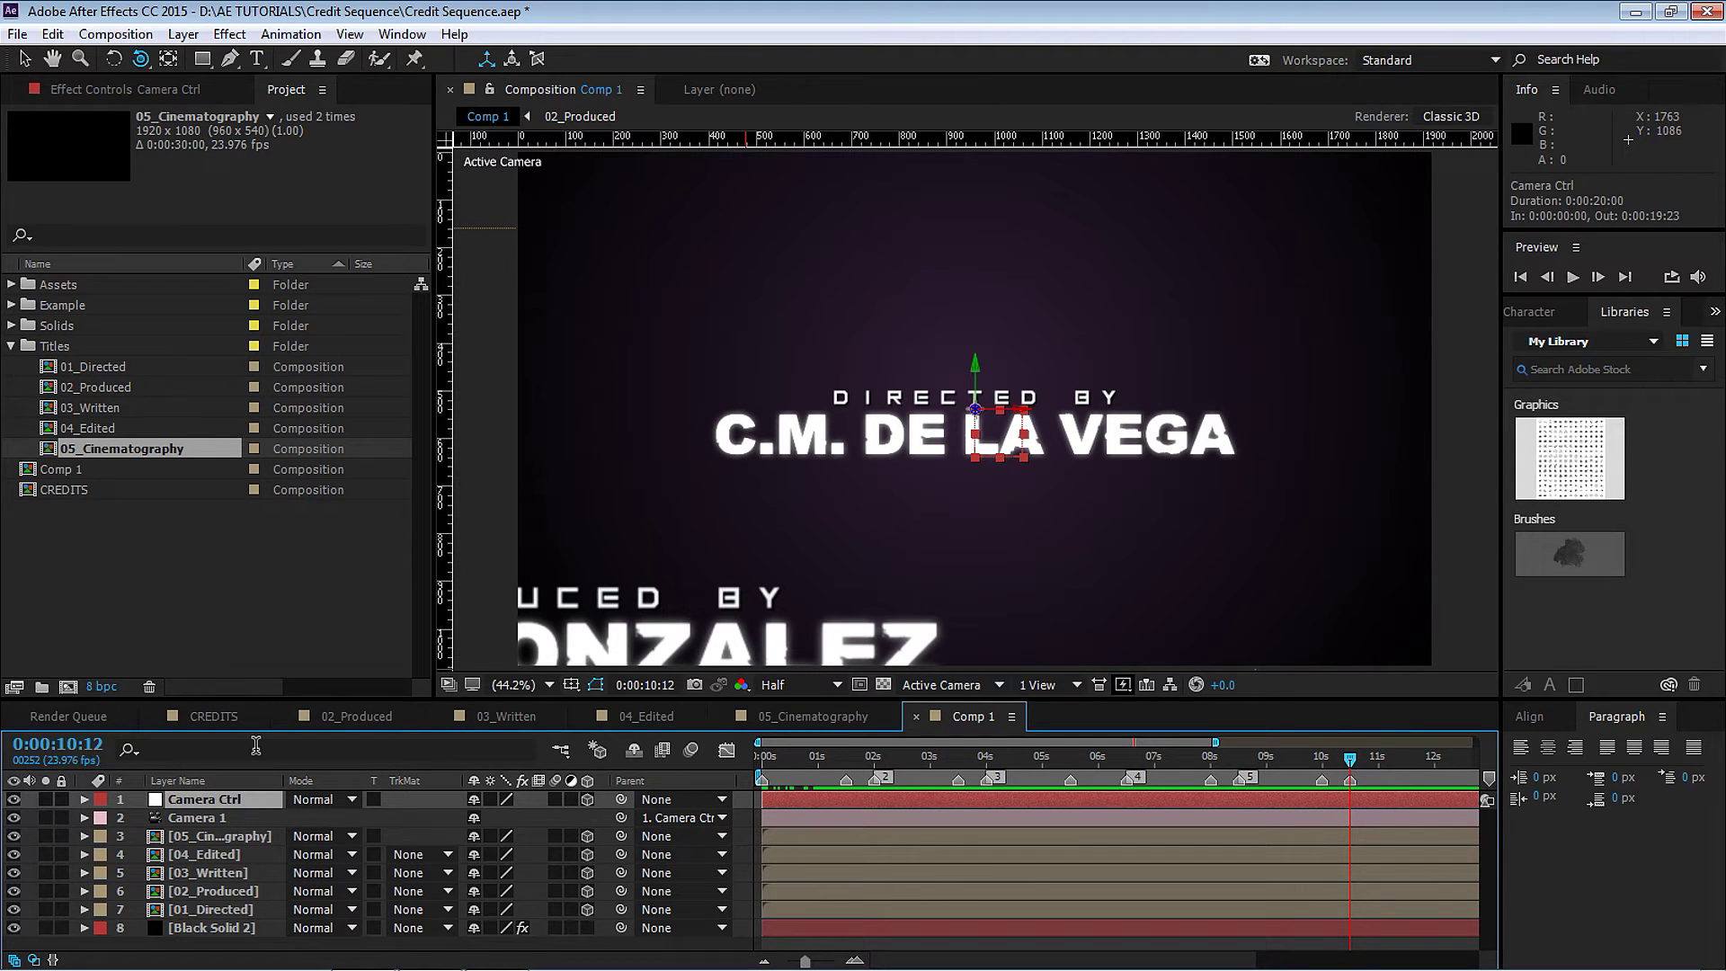
{"action": "key", "text": "p"}
{"action": "key", "text": "Home"}
{"action": "left_click", "coordinate": [602, 835]}
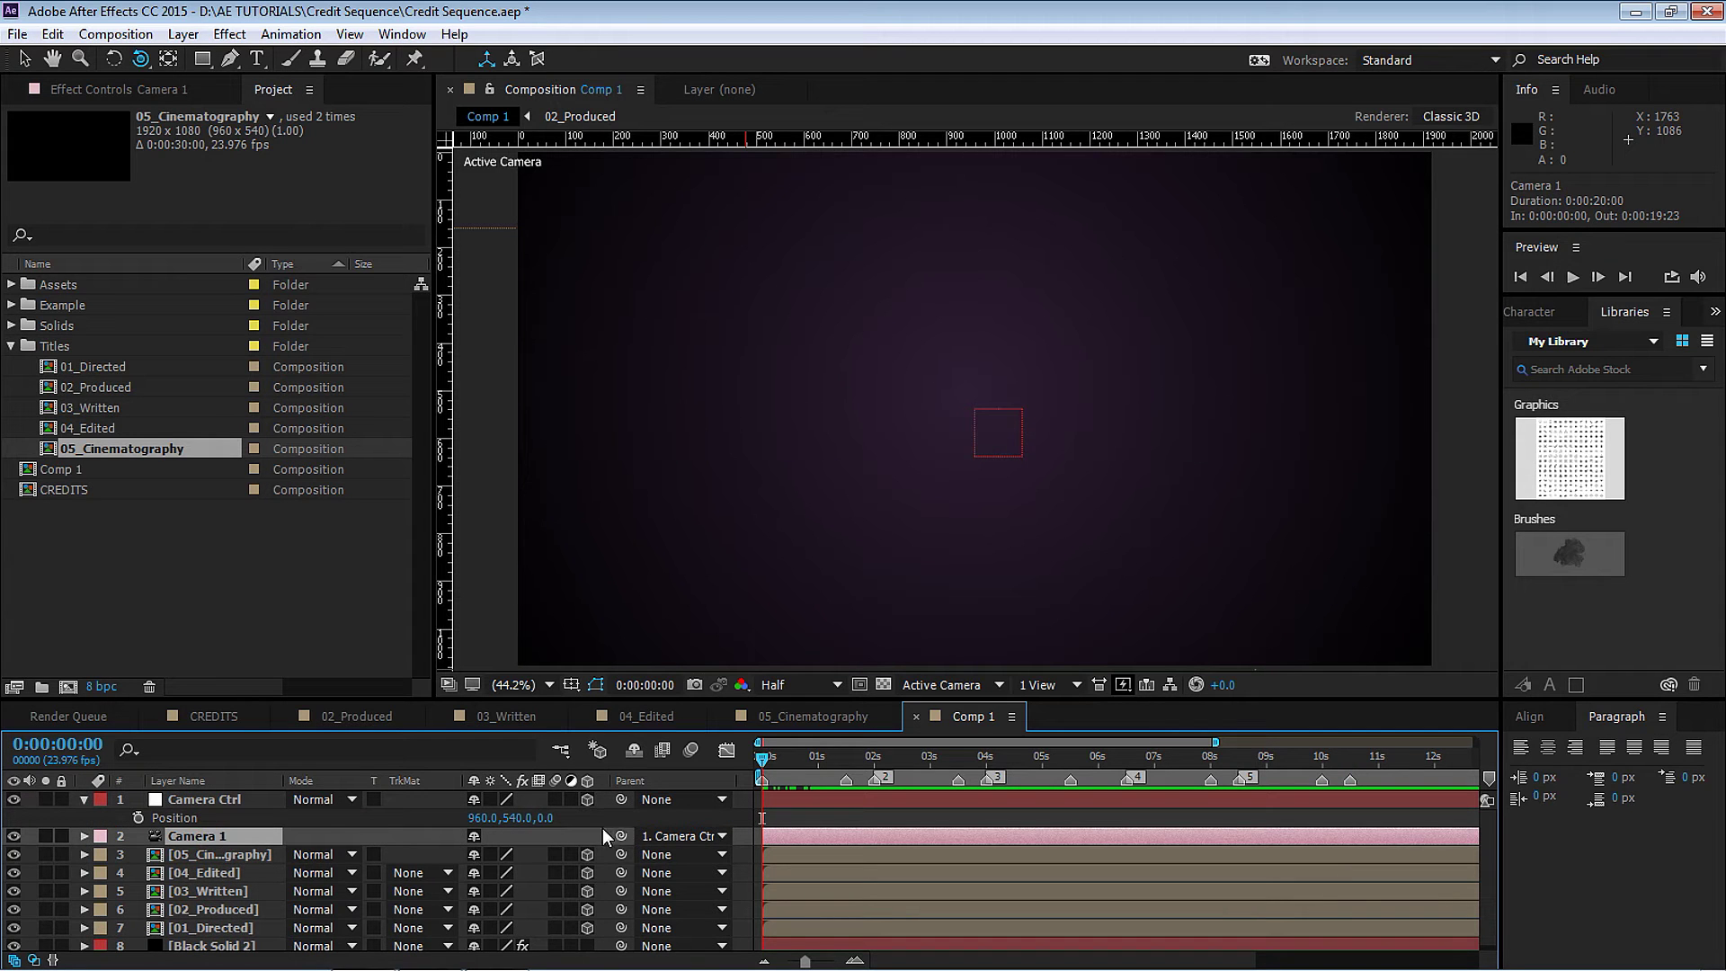
Turn on the Camera Ctrl Position stopwatch at 0:00 and add a Position keyframe at 1:12.
{"action": "left_click", "coordinate": [202, 800]}
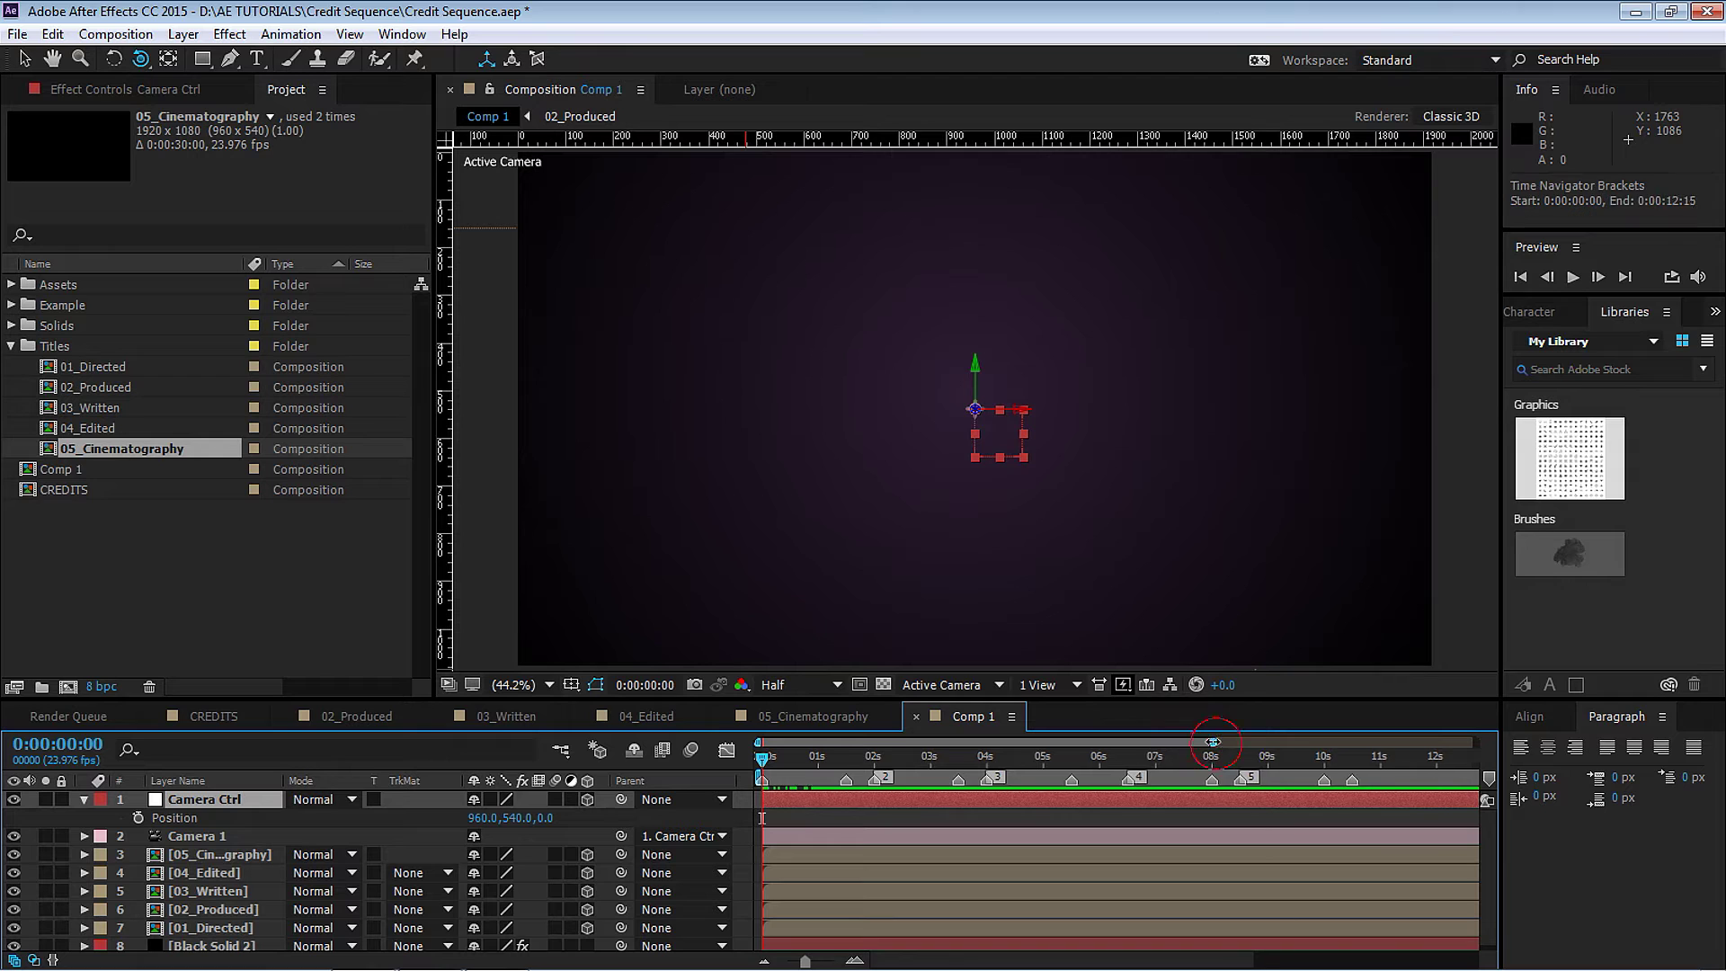
{"action": "left_click_drag", "start_coordinate": [1216, 743], "coordinate": [1129, 742]}
{"action": "left_click", "coordinate": [137, 817]}
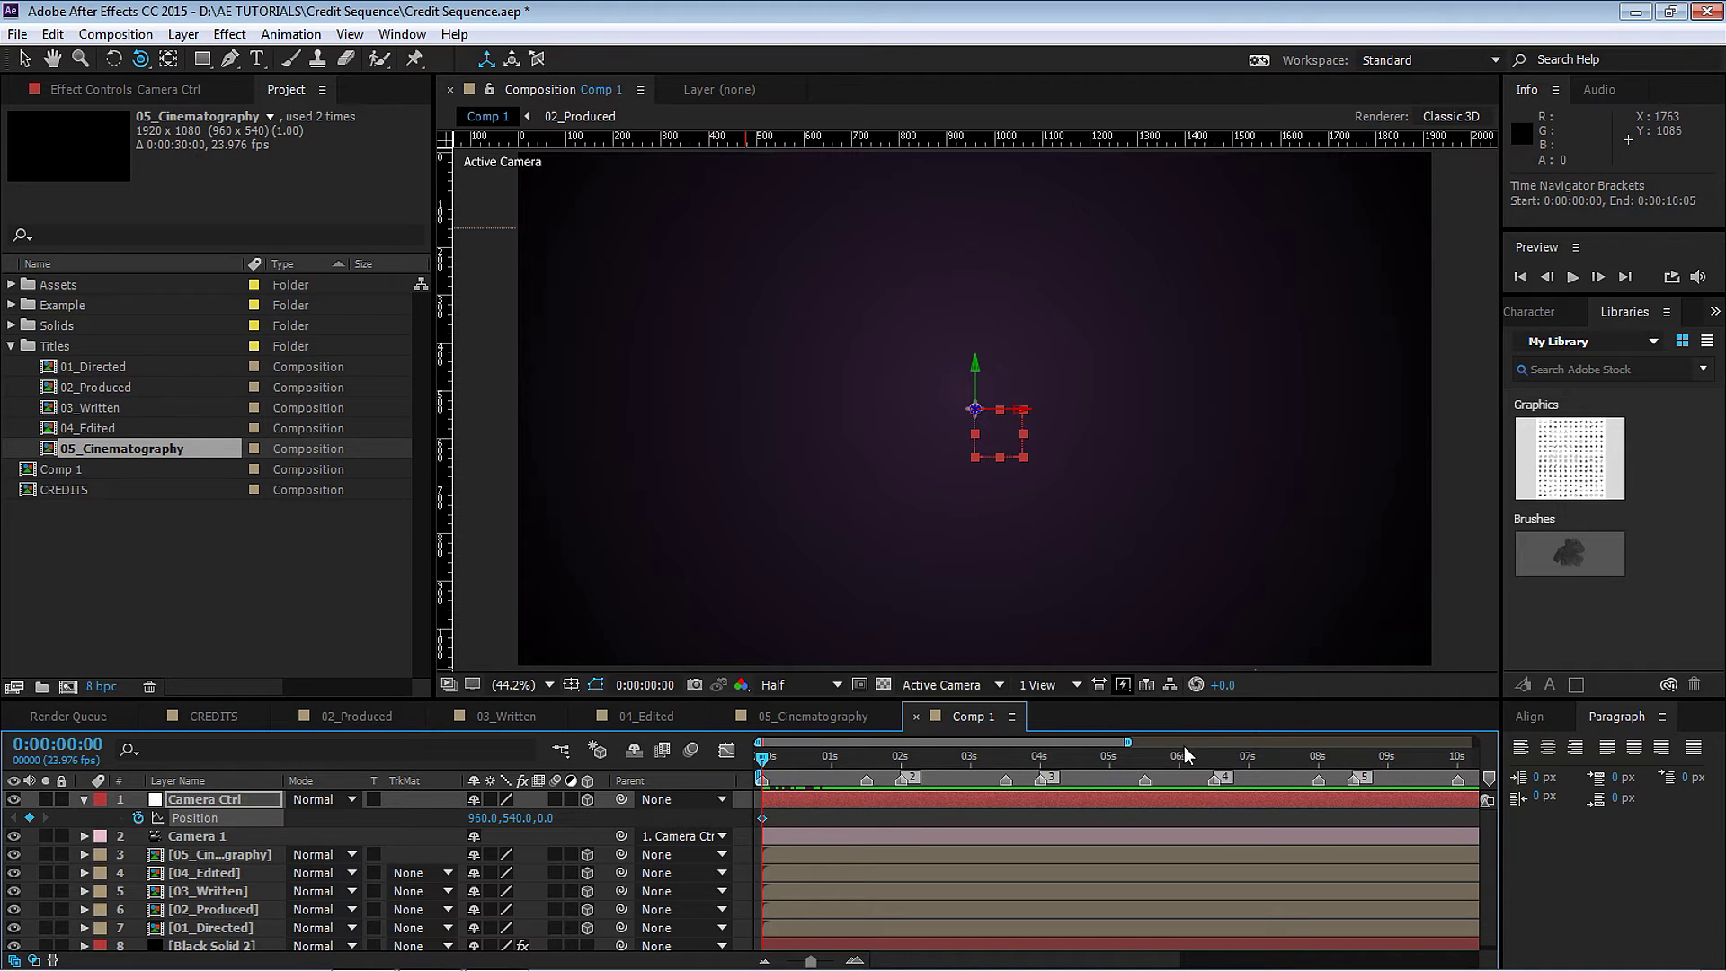
{"action": "left_click_drag", "start_coordinate": [1130, 743], "coordinate": [1012, 743]}
{"action": "left_click", "coordinate": [916, 758]}
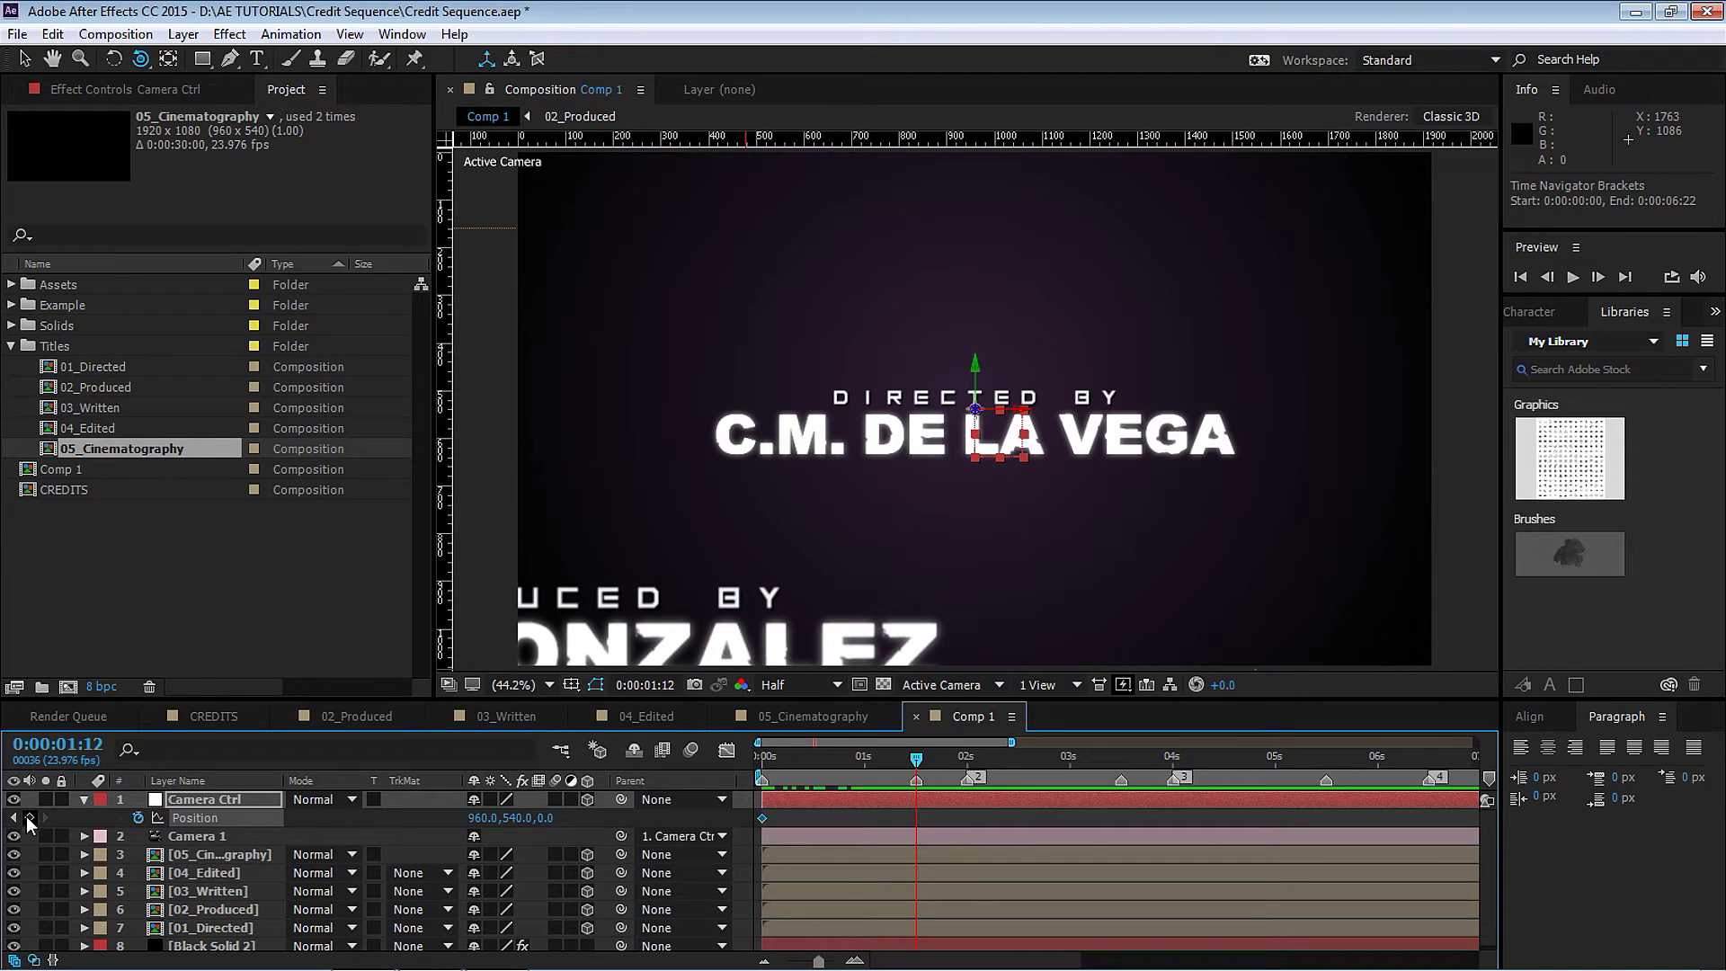
{"action": "left_click", "coordinate": [30, 817]}
At 2:00, scrub Camera Ctrl Position to 418, 833, -515 to frame the Produced credit.
{"action": "left_click_drag", "start_coordinate": [920, 757], "coordinate": [969, 761]}
{"action": "left_click_drag", "start_coordinate": [553, 822], "coordinate": [678, 559]}
{"action": "key", "text": "comma"}
{"action": "key", "text": "comma"}
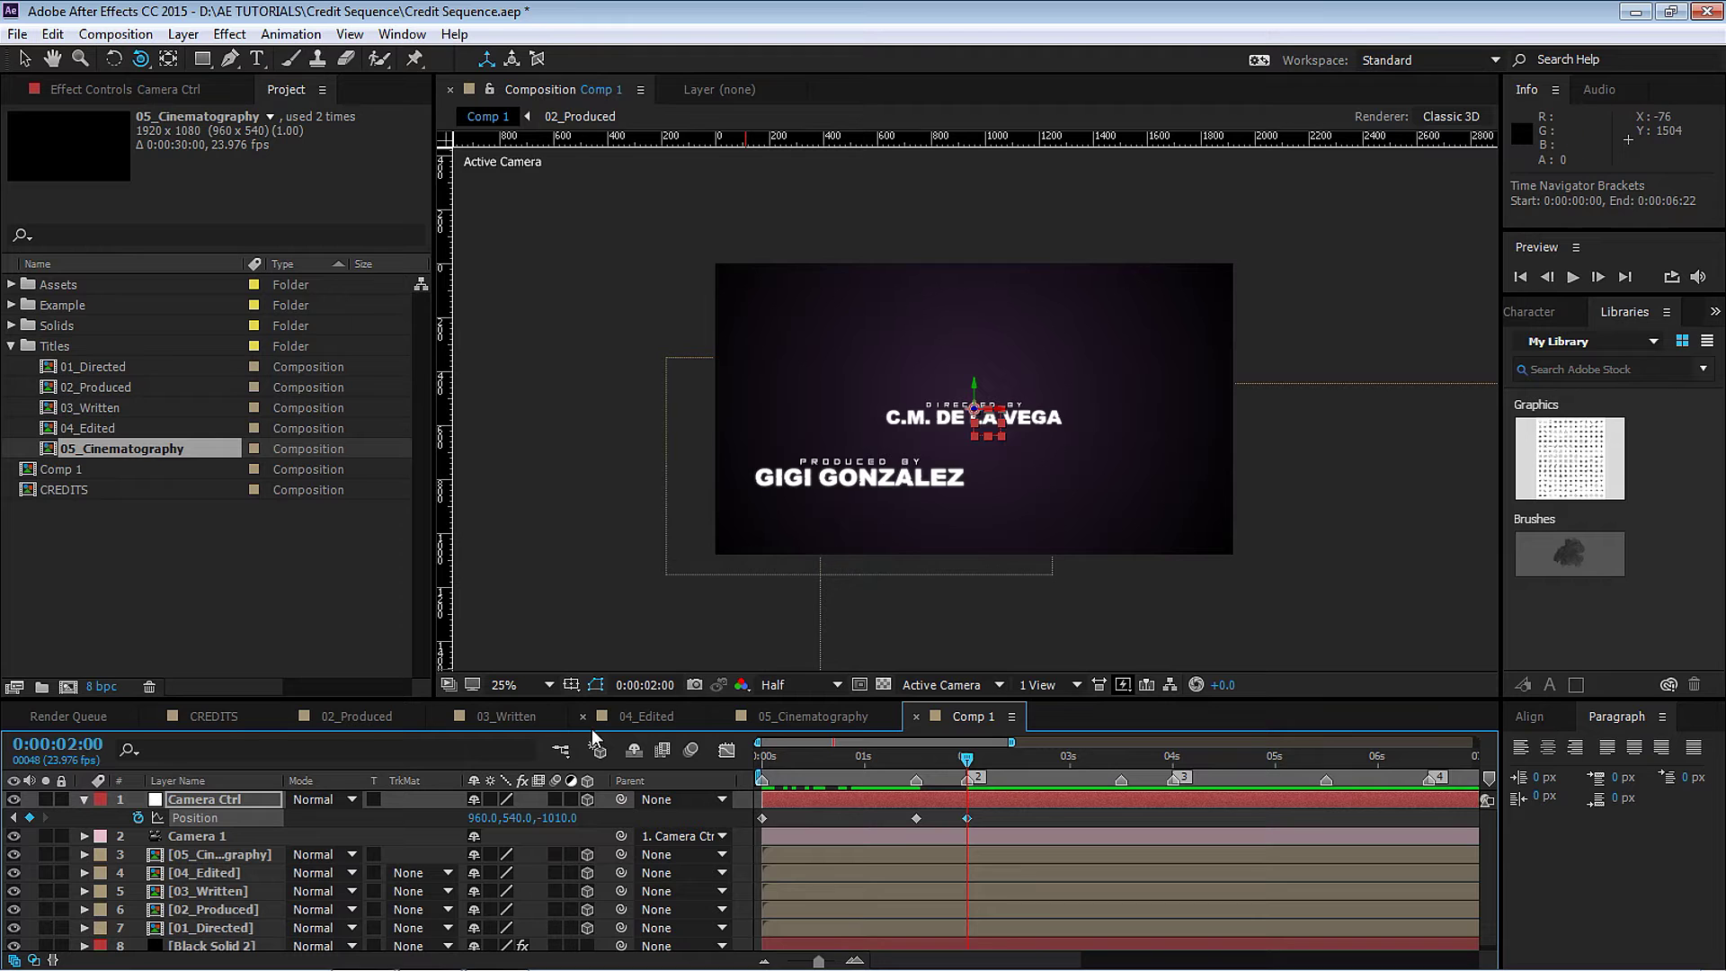
{"action": "left_click_drag", "start_coordinate": [520, 818], "coordinate": [989, 824]}
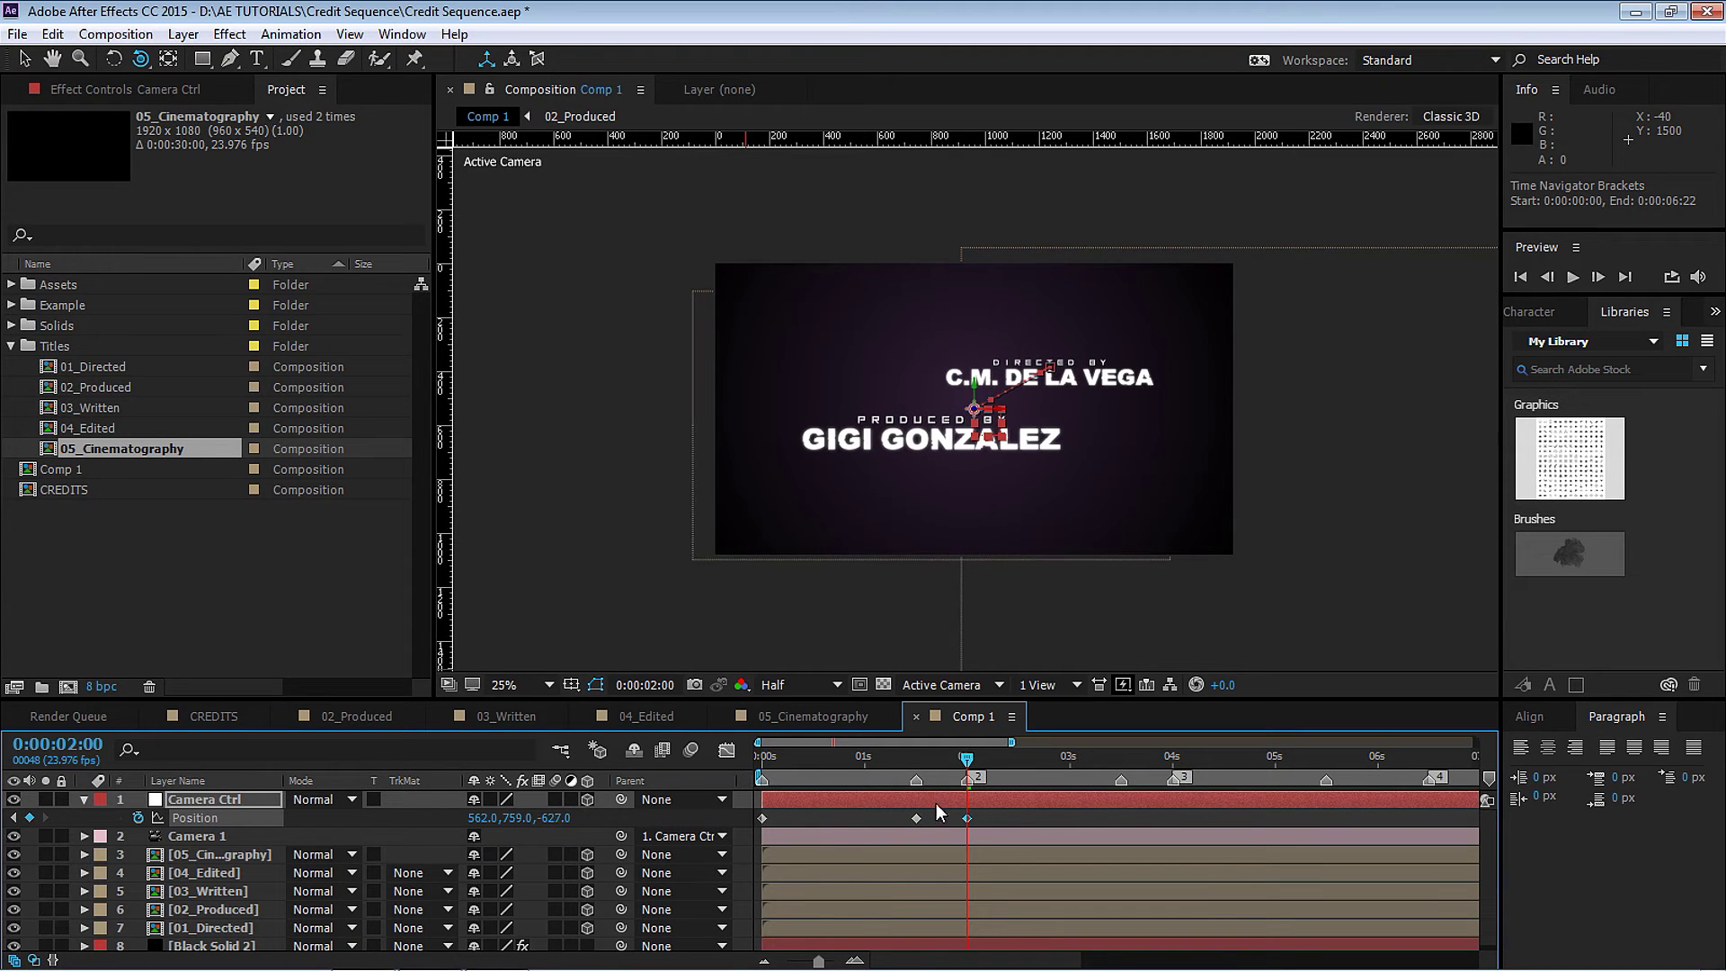
{"action": "left_click_drag", "start_coordinate": [491, 820], "coordinate": [368, 809]}
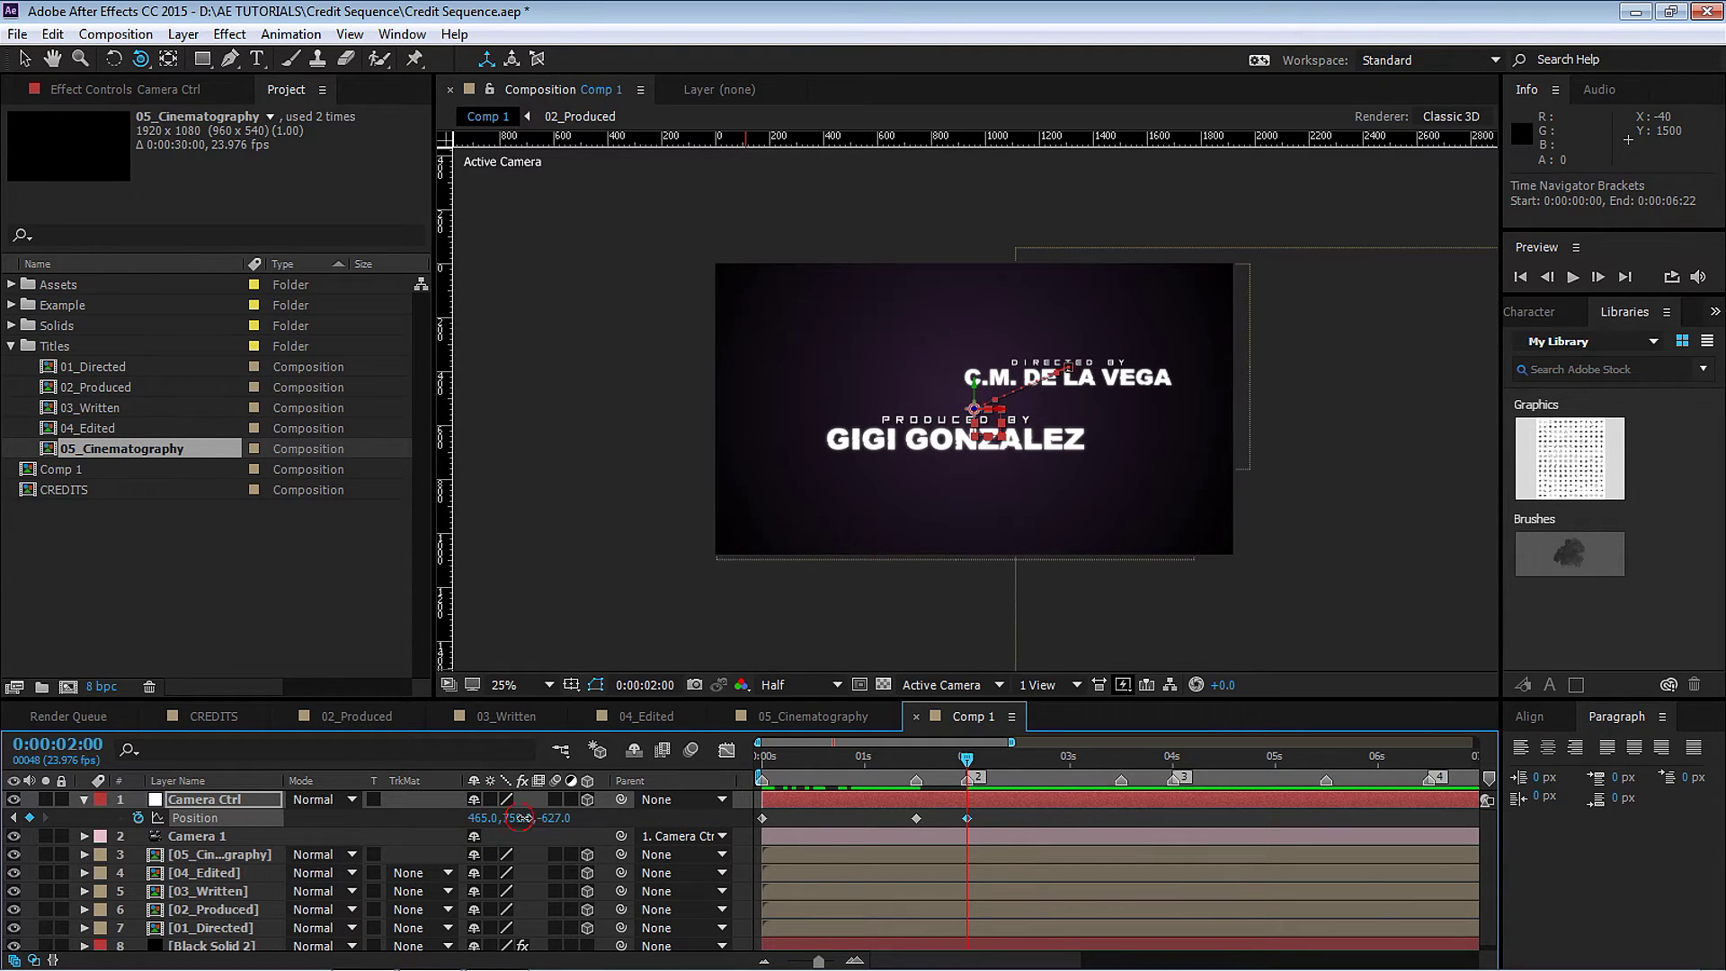
{"action": "left_click_drag", "start_coordinate": [520, 818], "coordinate": [558, 819]}
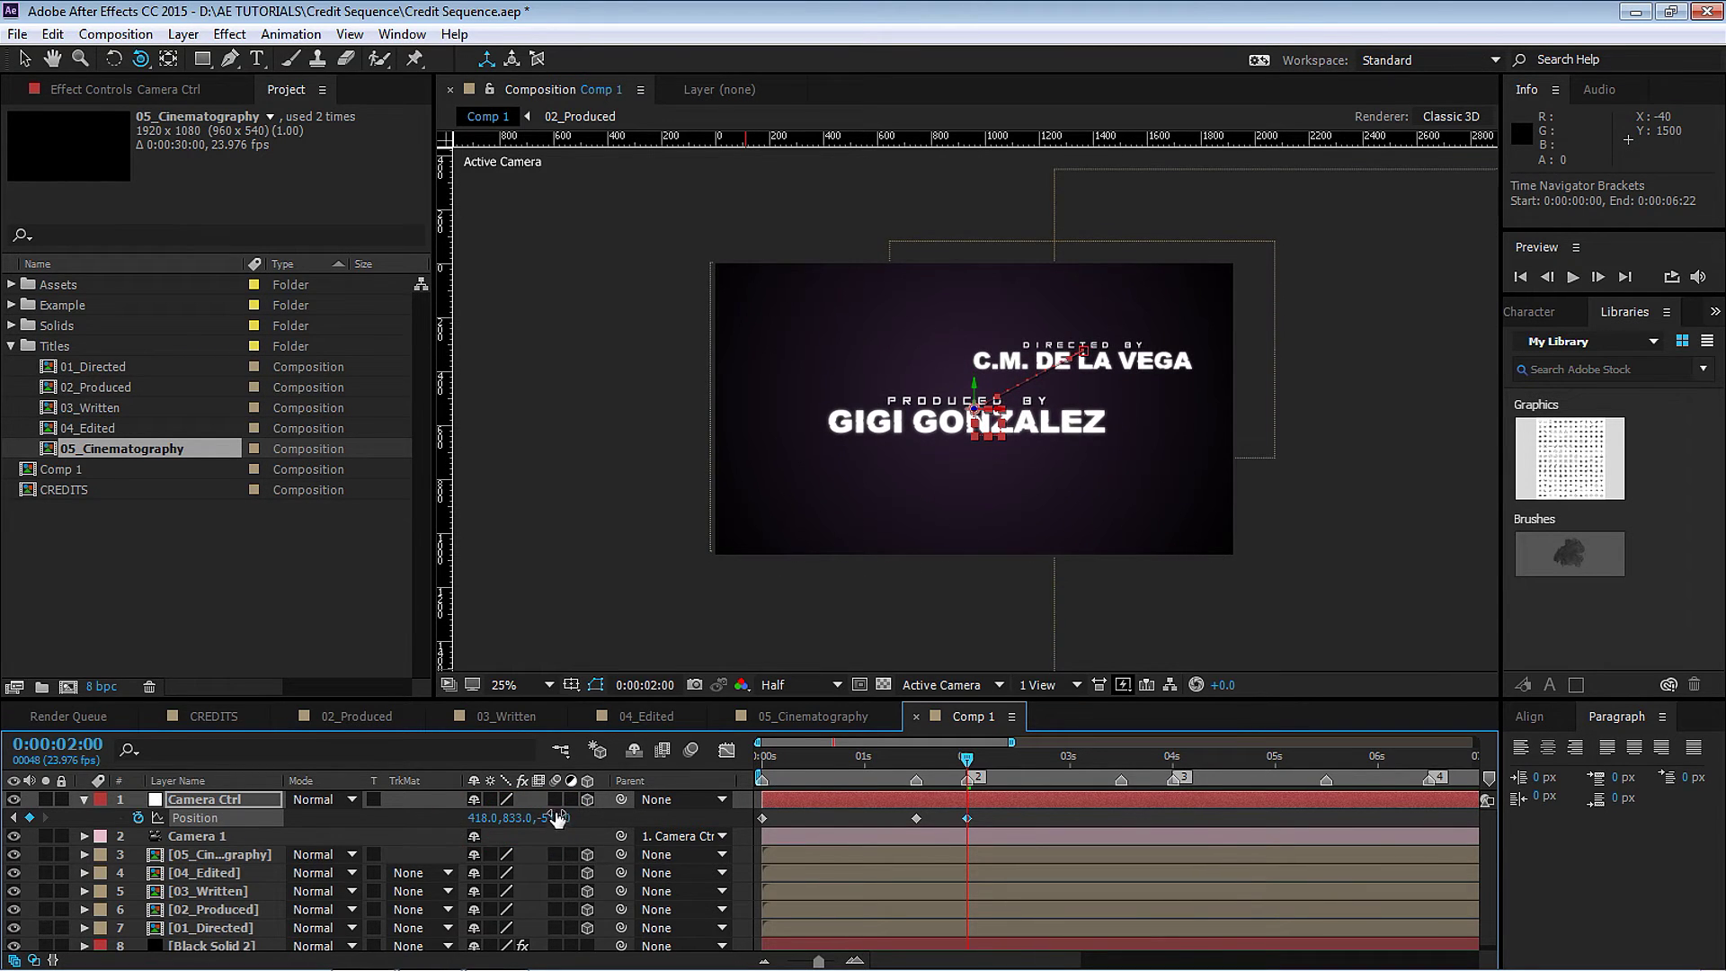
{"action": "left_click", "coordinate": [1120, 760]}
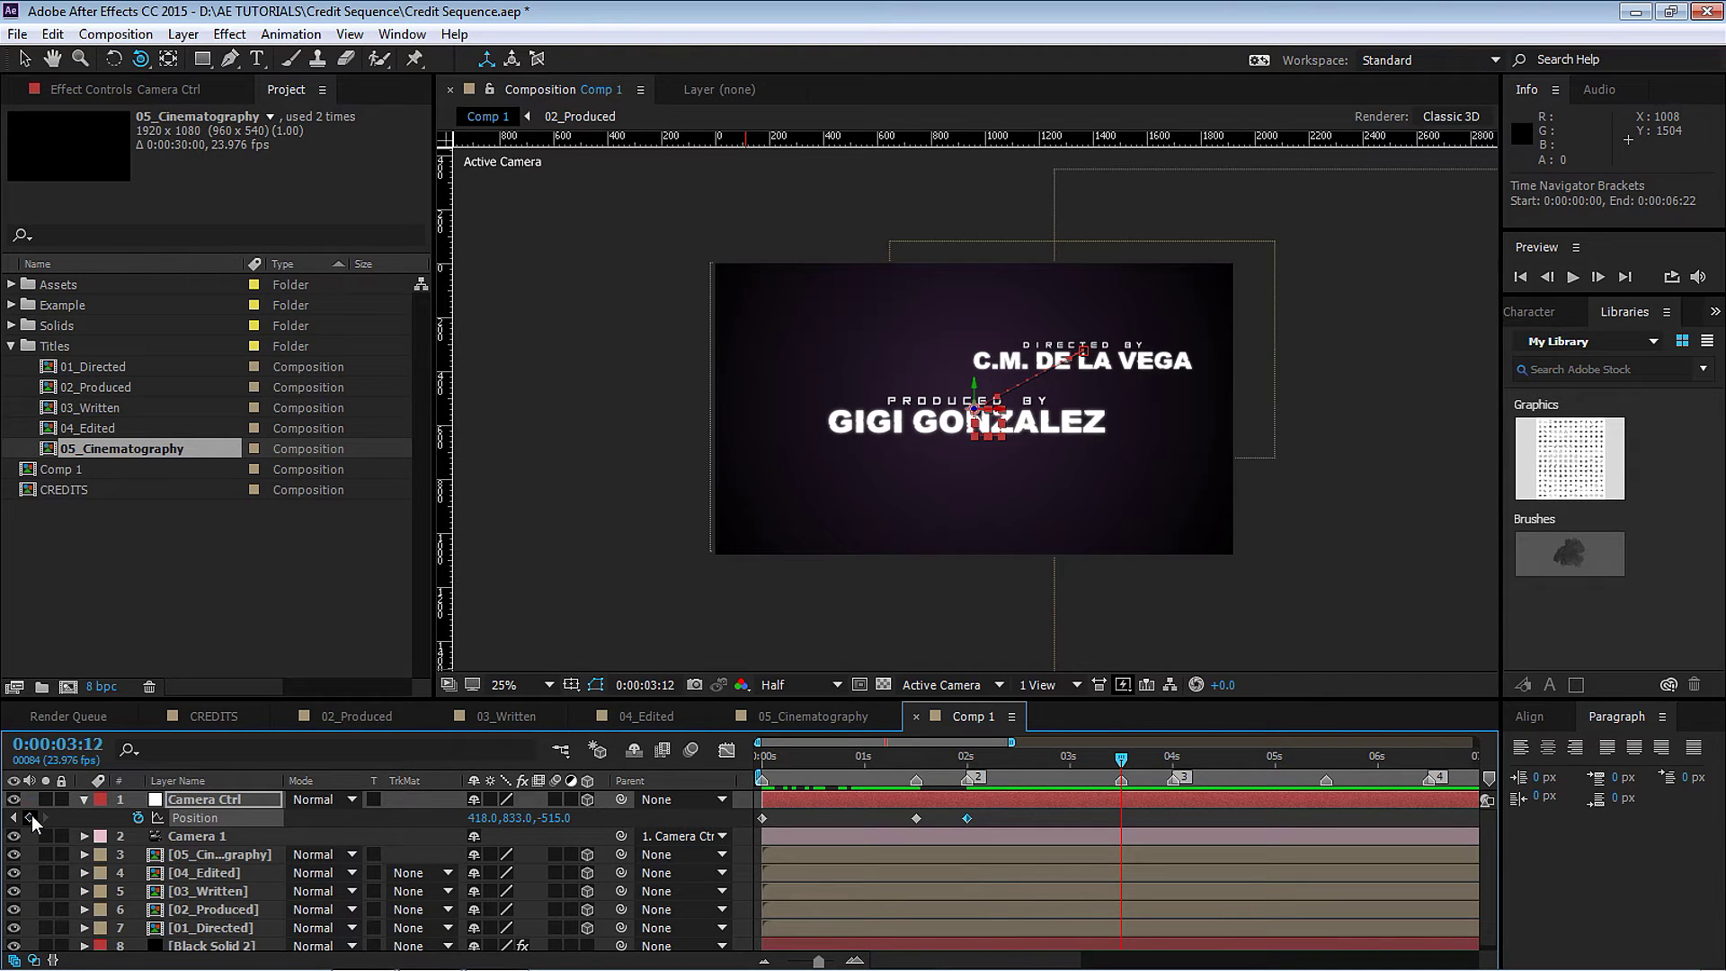
{"action": "left_click", "coordinate": [1173, 757]}
{"action": "left_click_drag", "start_coordinate": [562, 820], "coordinate": [572, 800]}
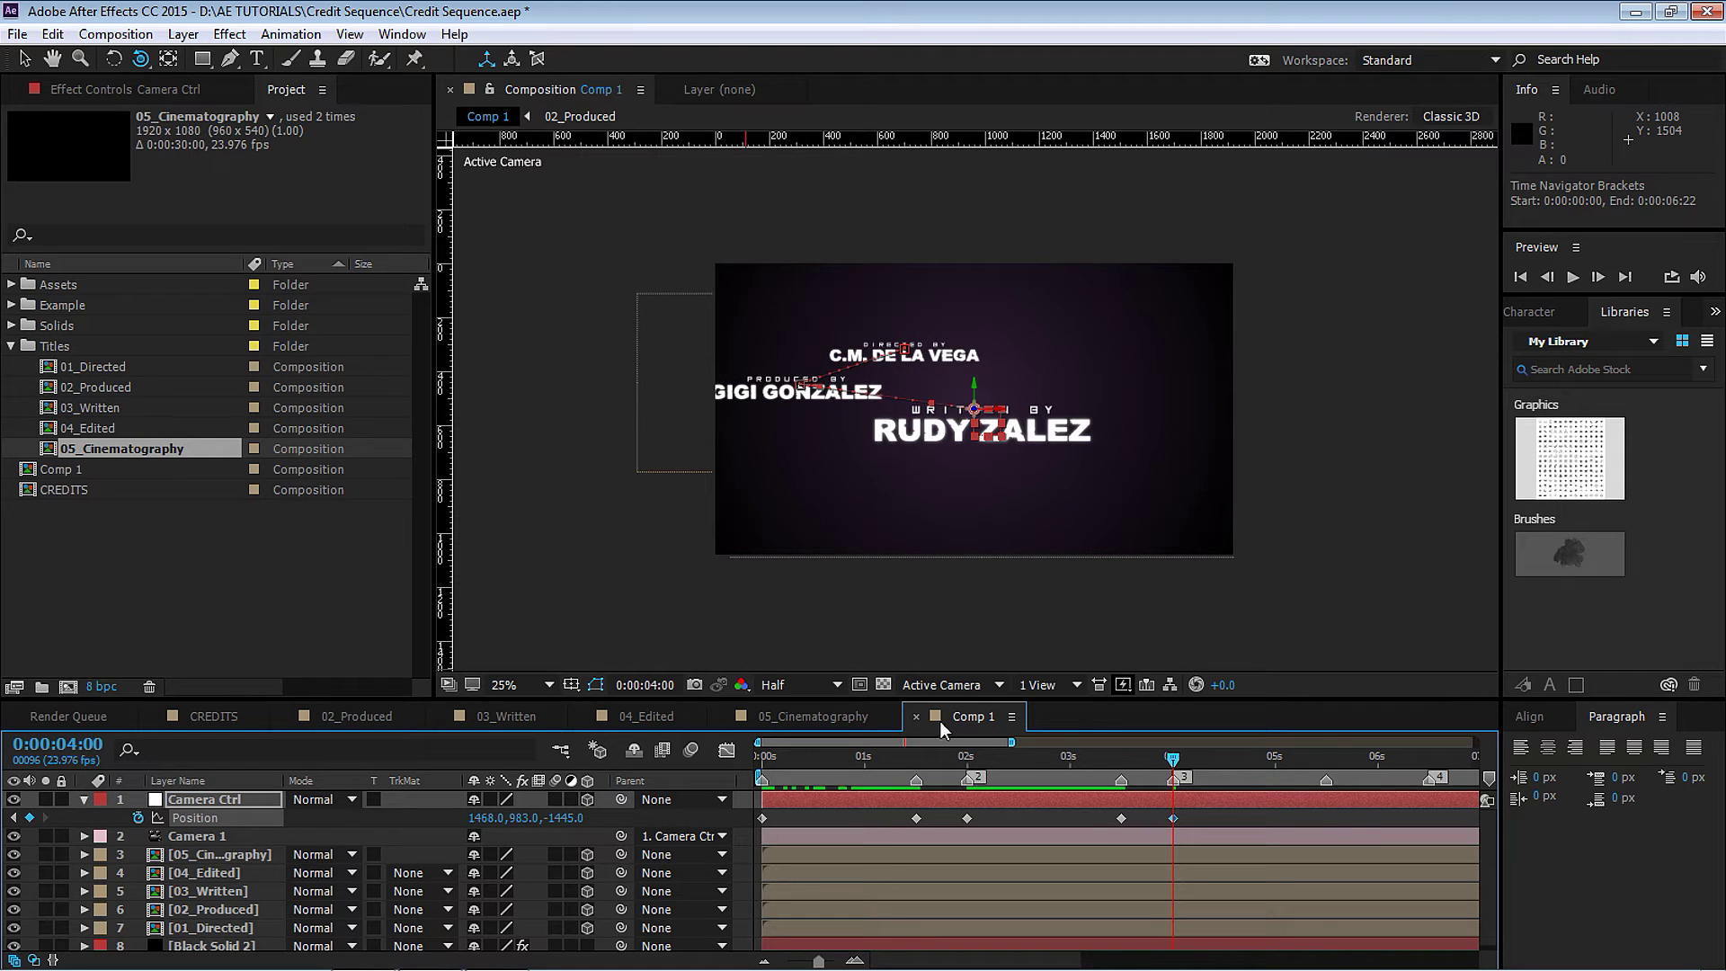
{"action": "left_click", "coordinate": [1324, 758]}
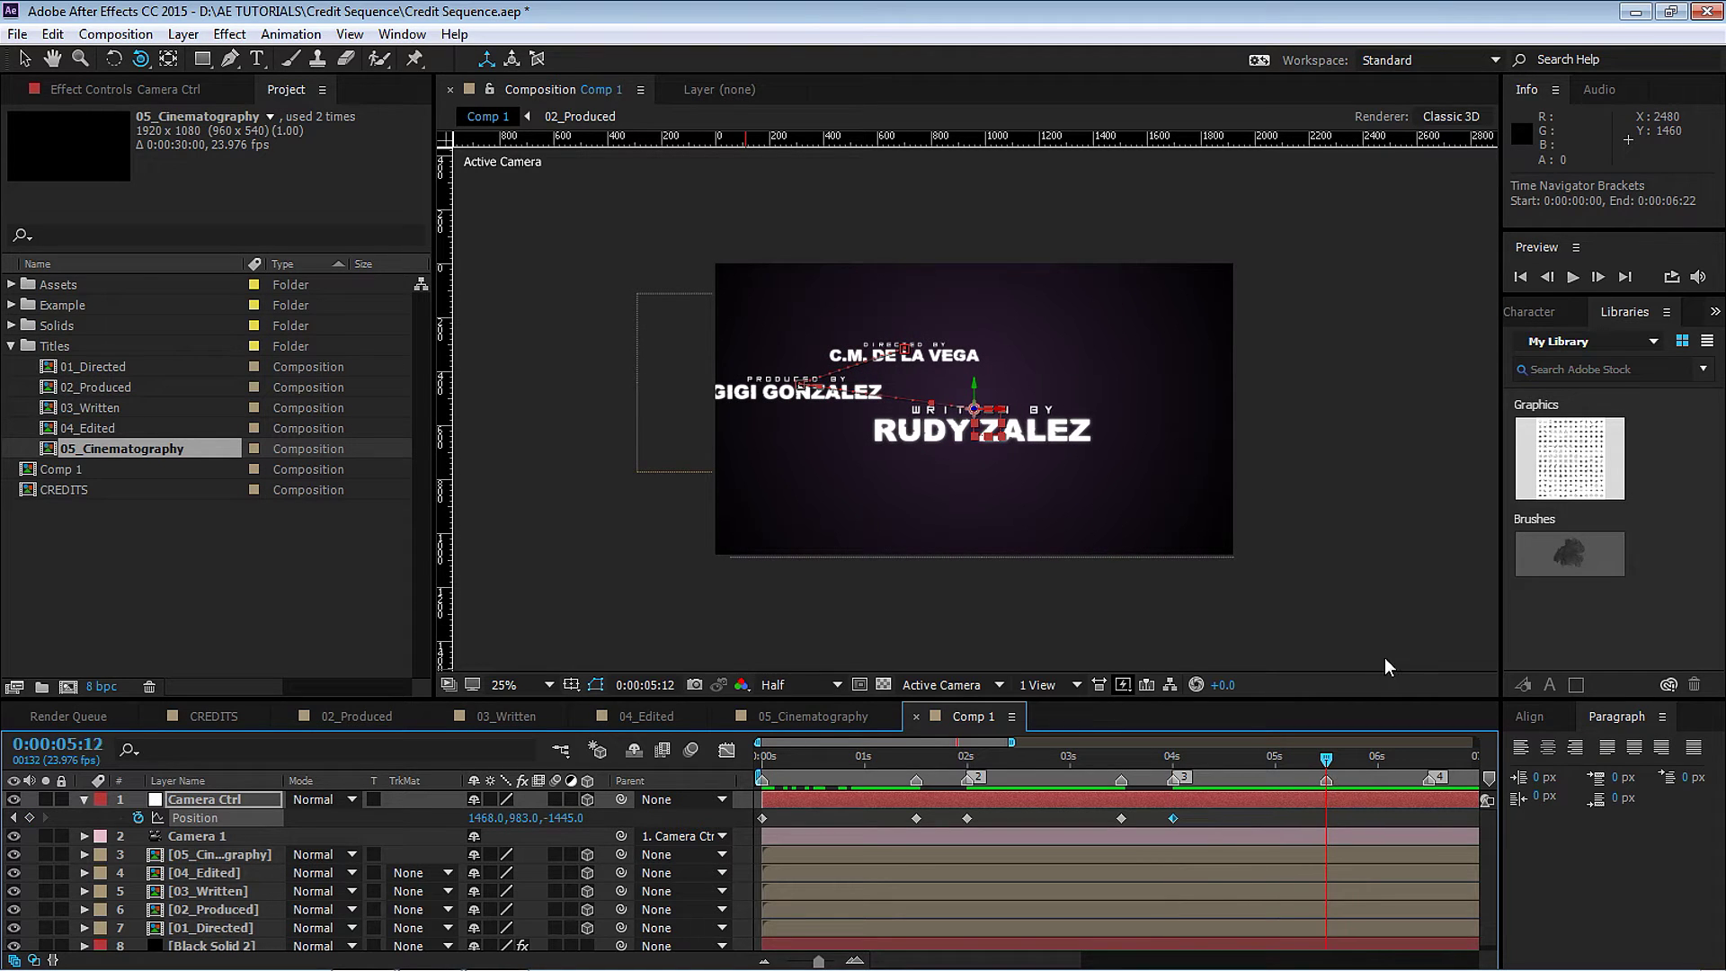
{"action": "left_click_drag", "start_coordinate": [861, 743], "coordinate": [1009, 744]}
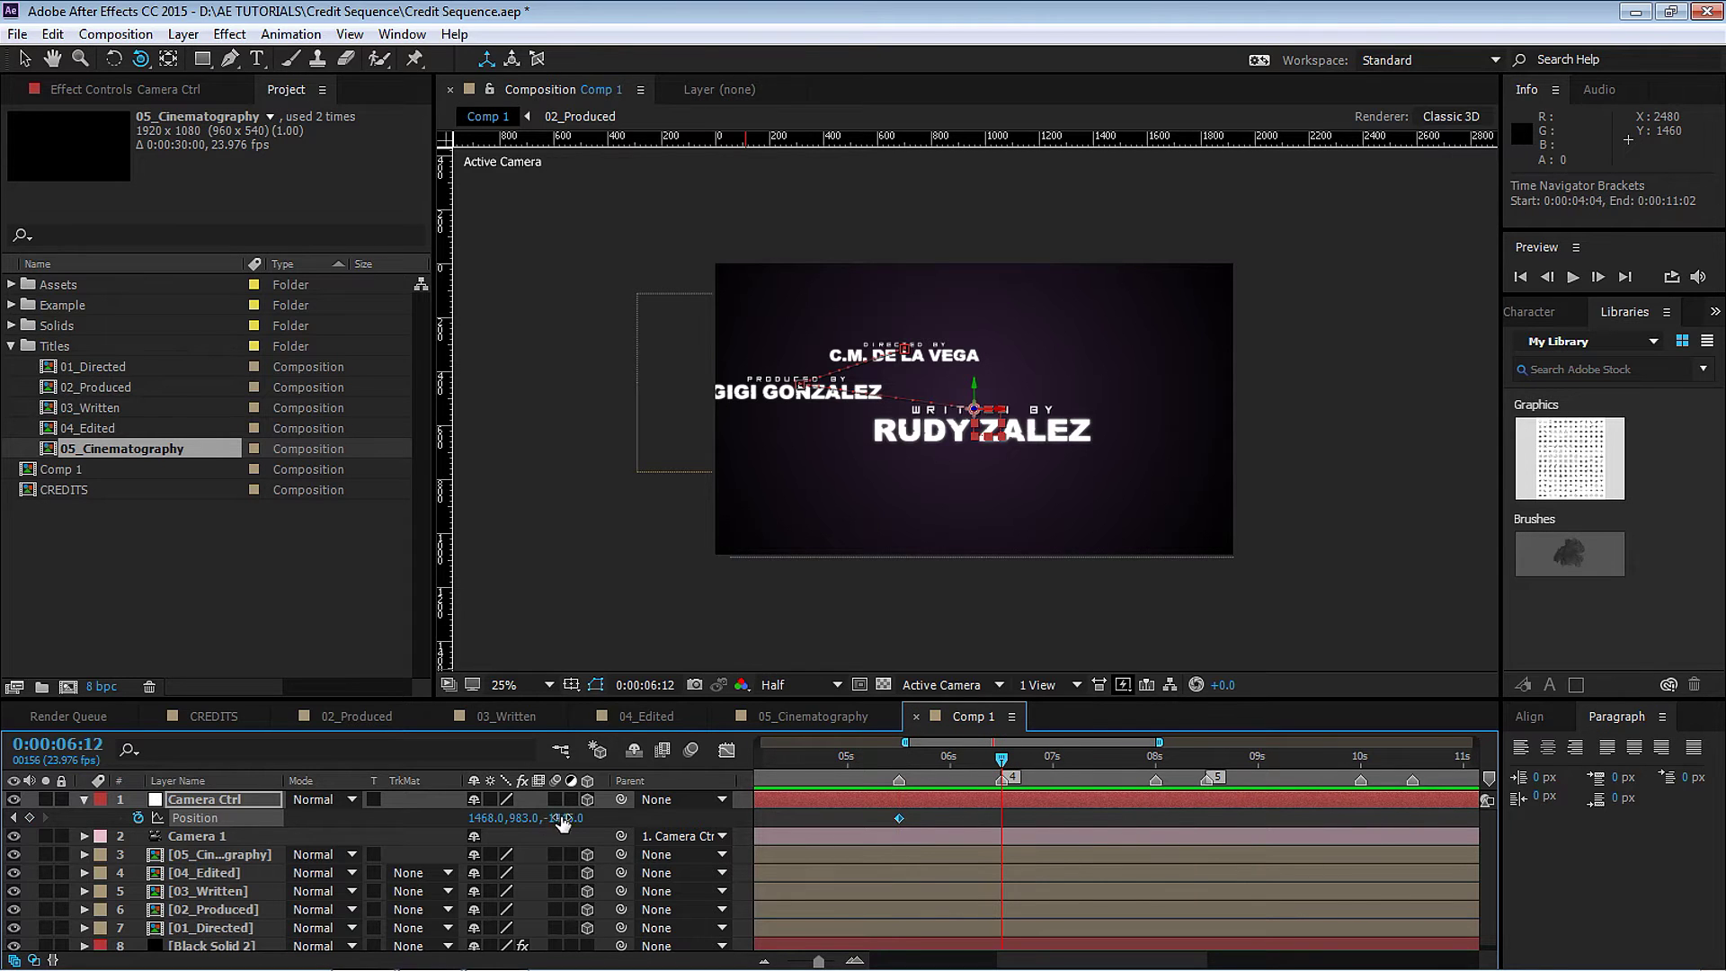
{"action": "left_click_drag", "start_coordinate": [562, 821], "coordinate": [389, 803]}
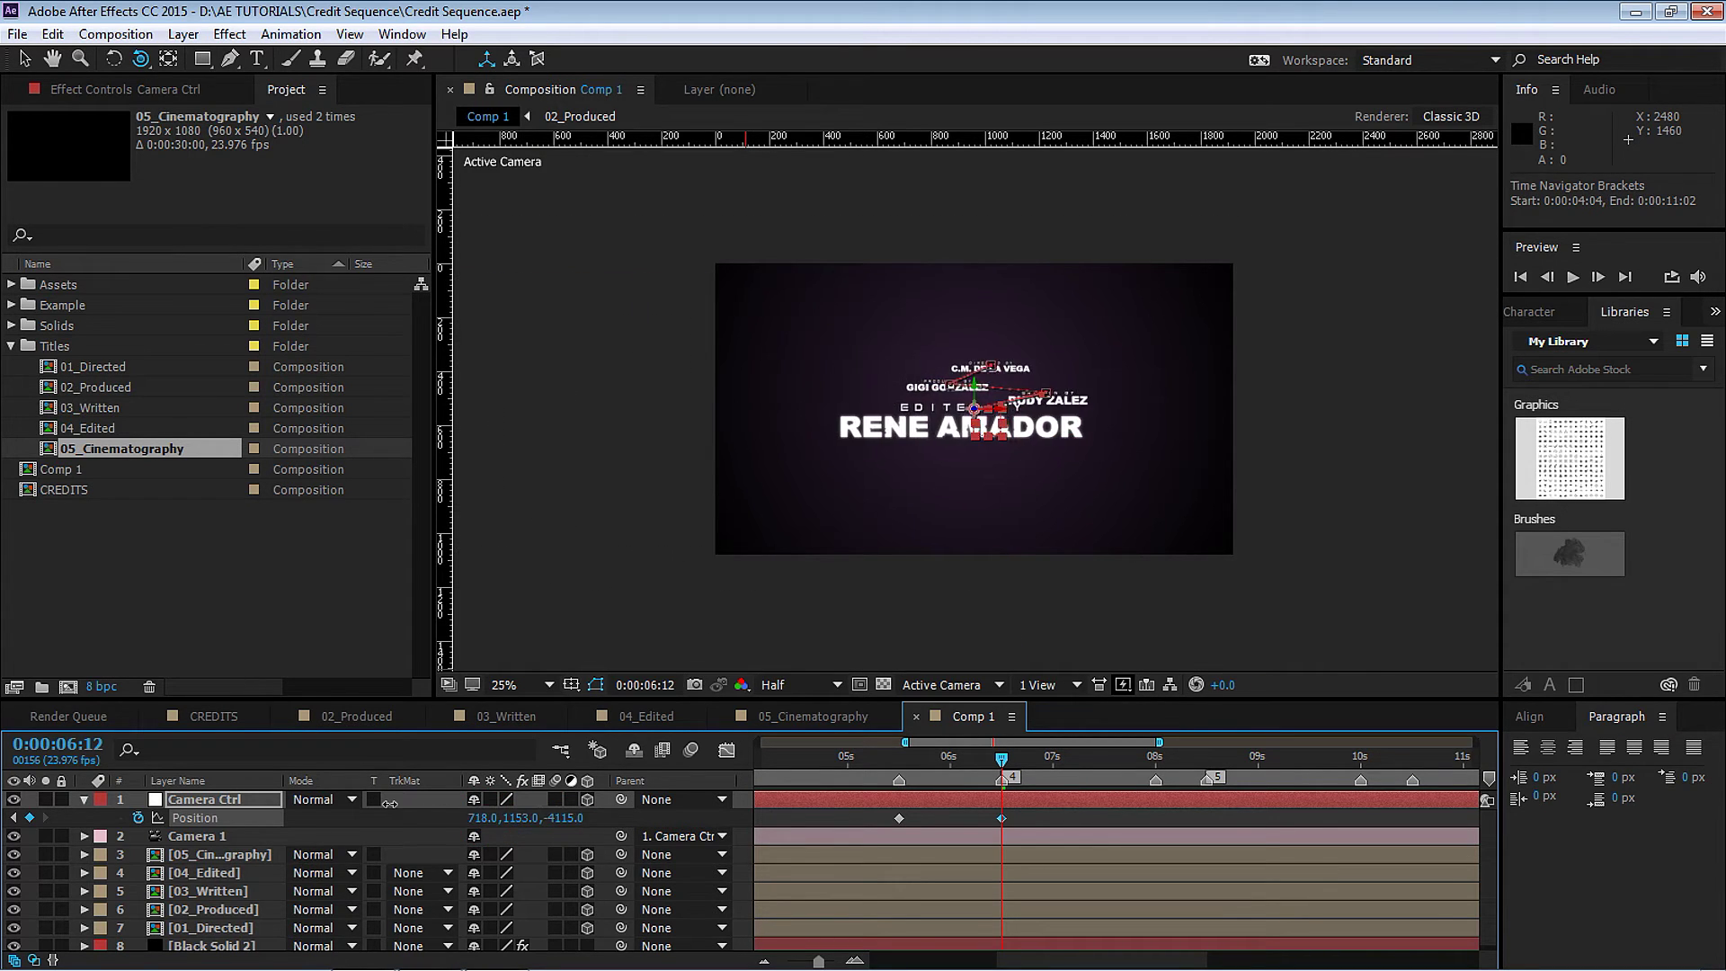
{"action": "left_click_drag", "start_coordinate": [566, 819], "coordinate": [676, 812]}
Pull back at 8 seconds to reveal the Cinematography credit, then move the playhead to 10:00 and 10:12.
{"action": "left_click", "coordinate": [1156, 759]}
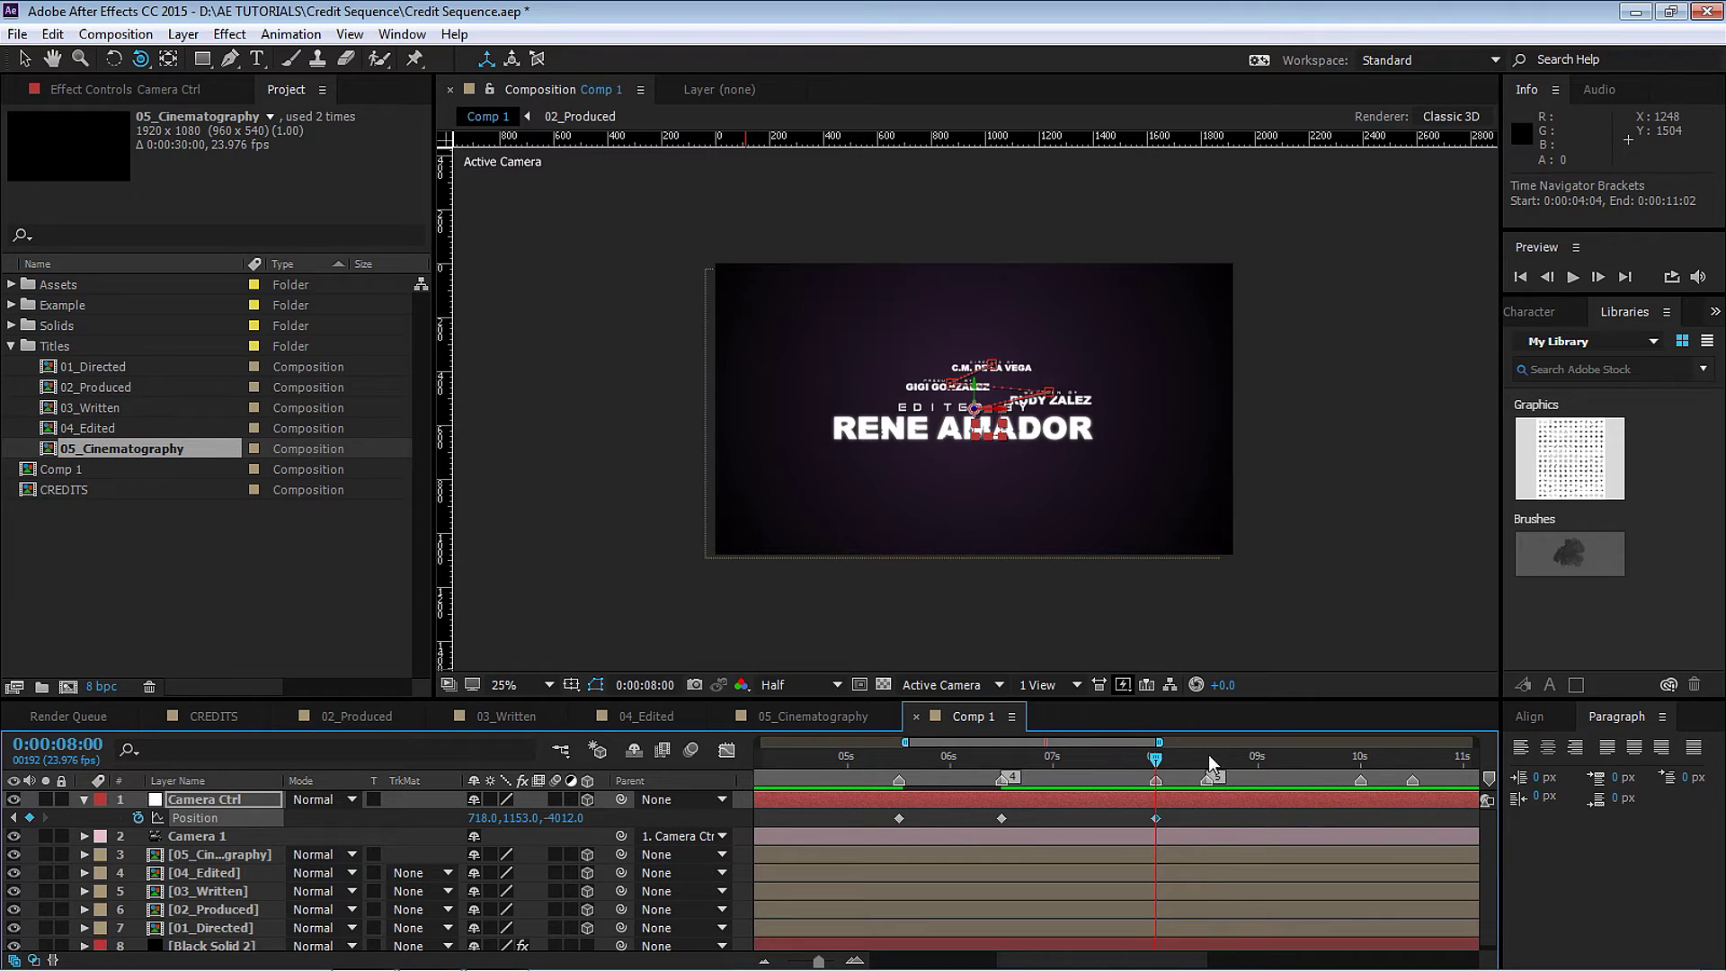
{"action": "left_click_drag", "start_coordinate": [1040, 745], "coordinate": [1118, 742]}
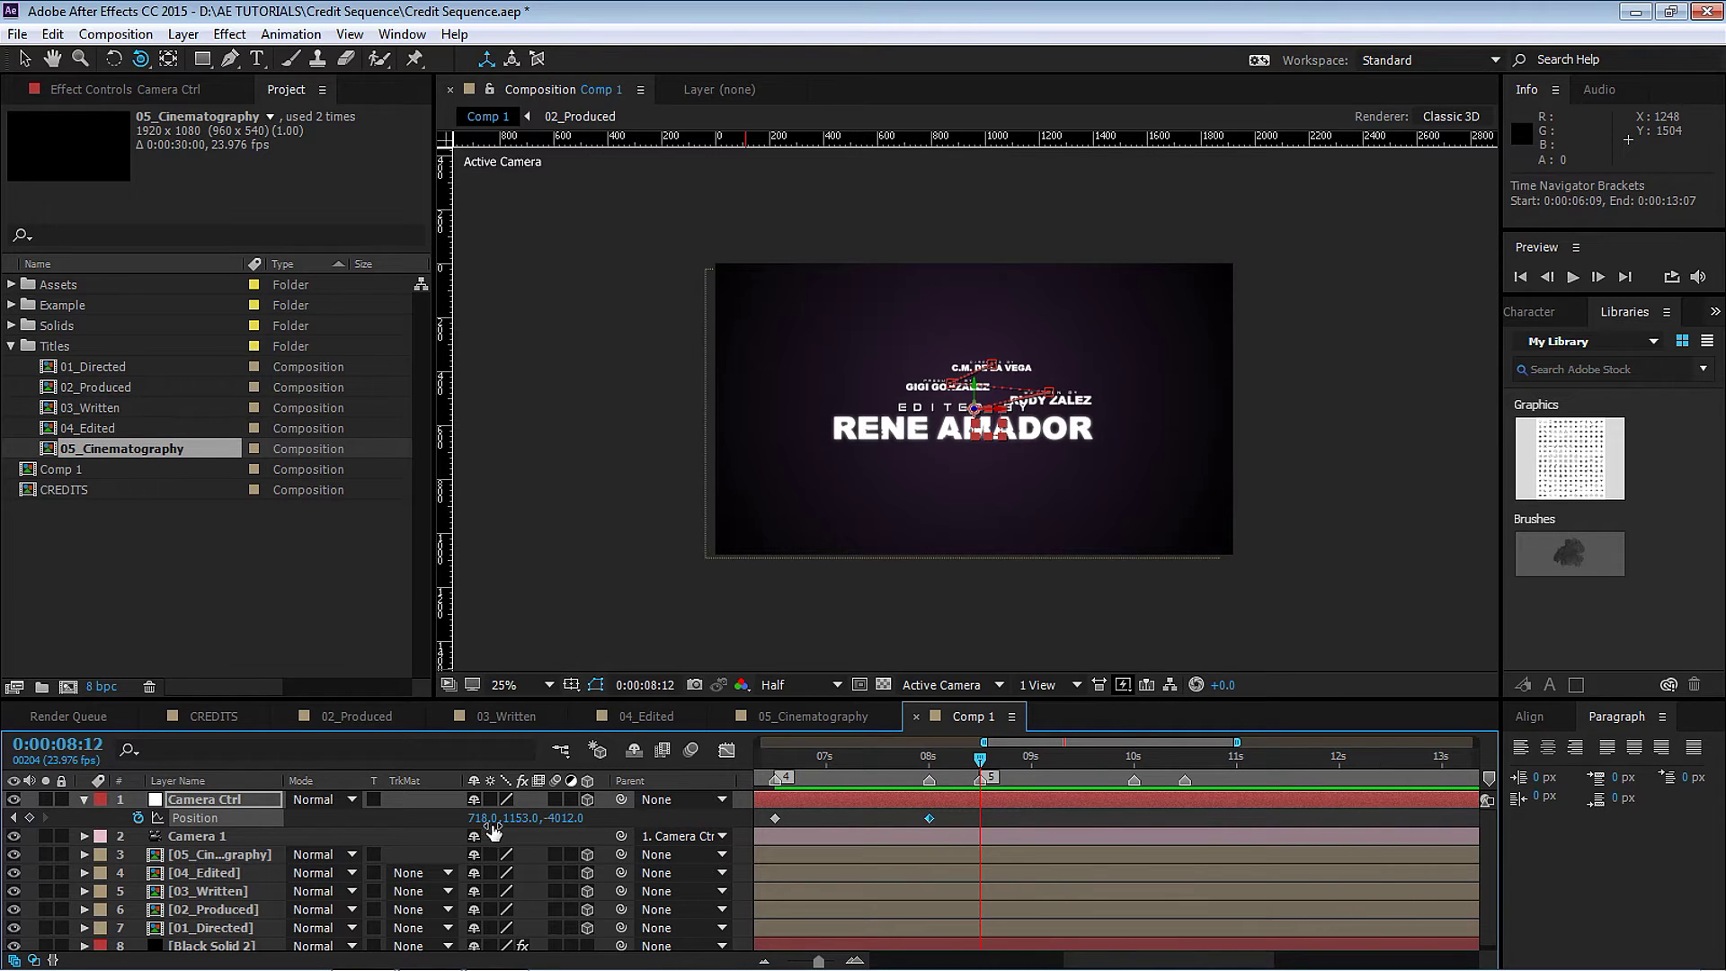
{"action": "left_click_drag", "start_coordinate": [572, 825], "coordinate": [468, 819]}
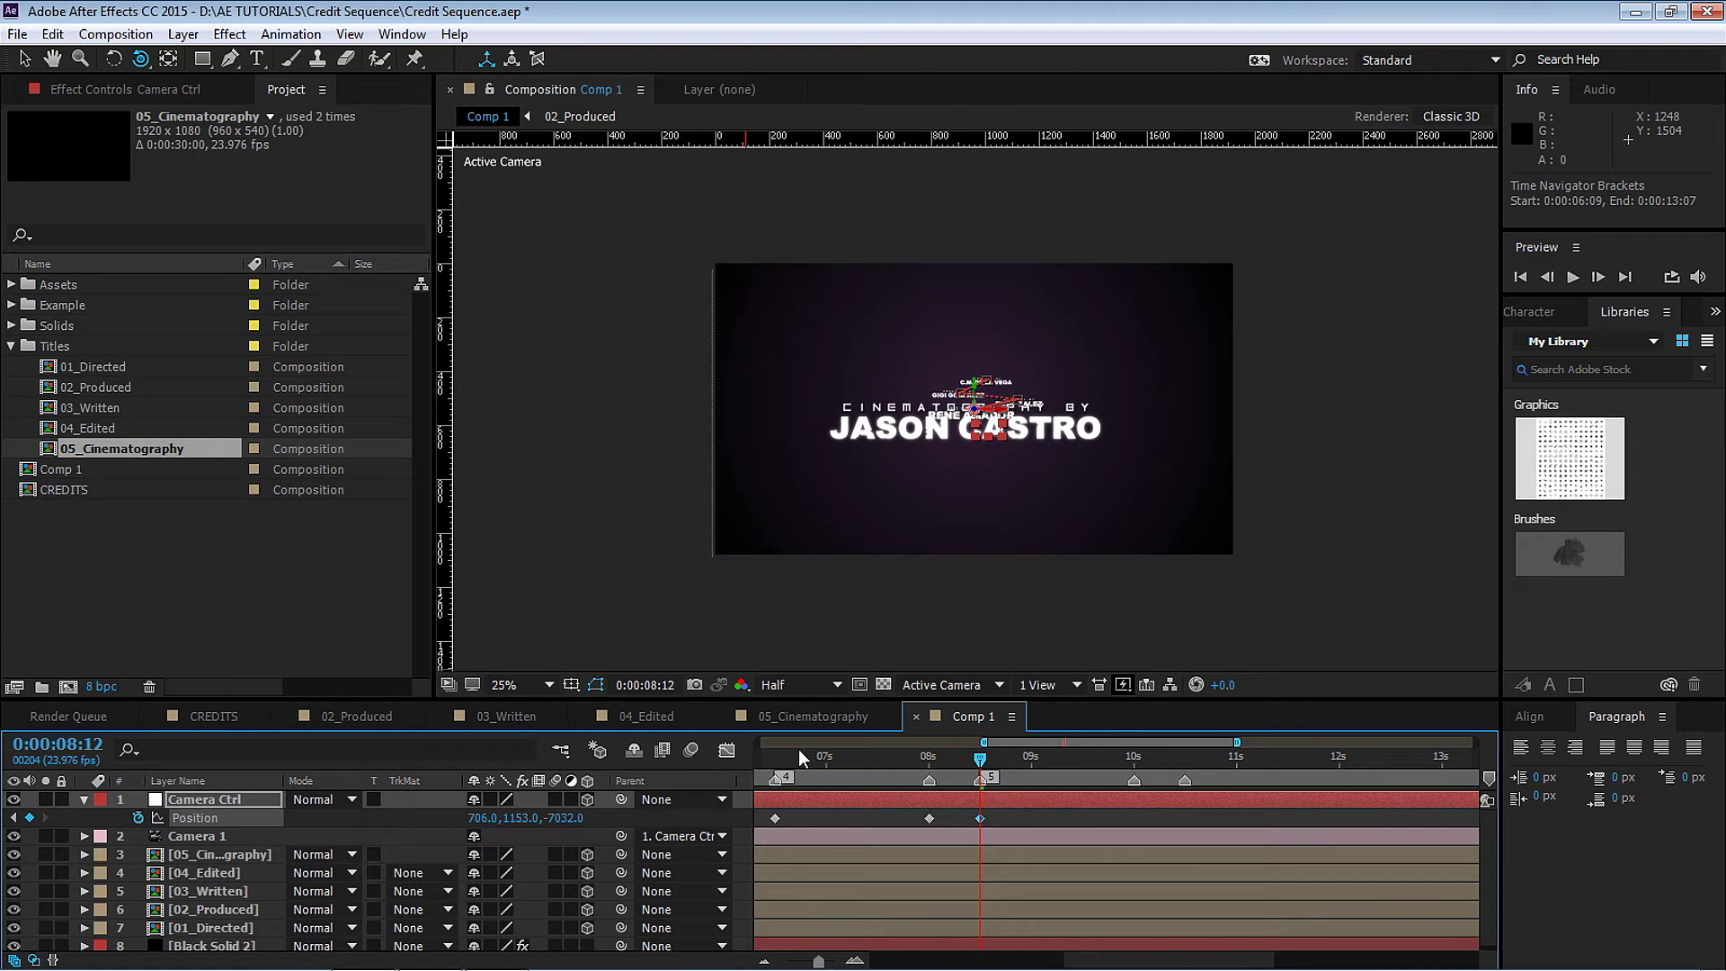
{"action": "left_click", "coordinate": [1136, 756]}
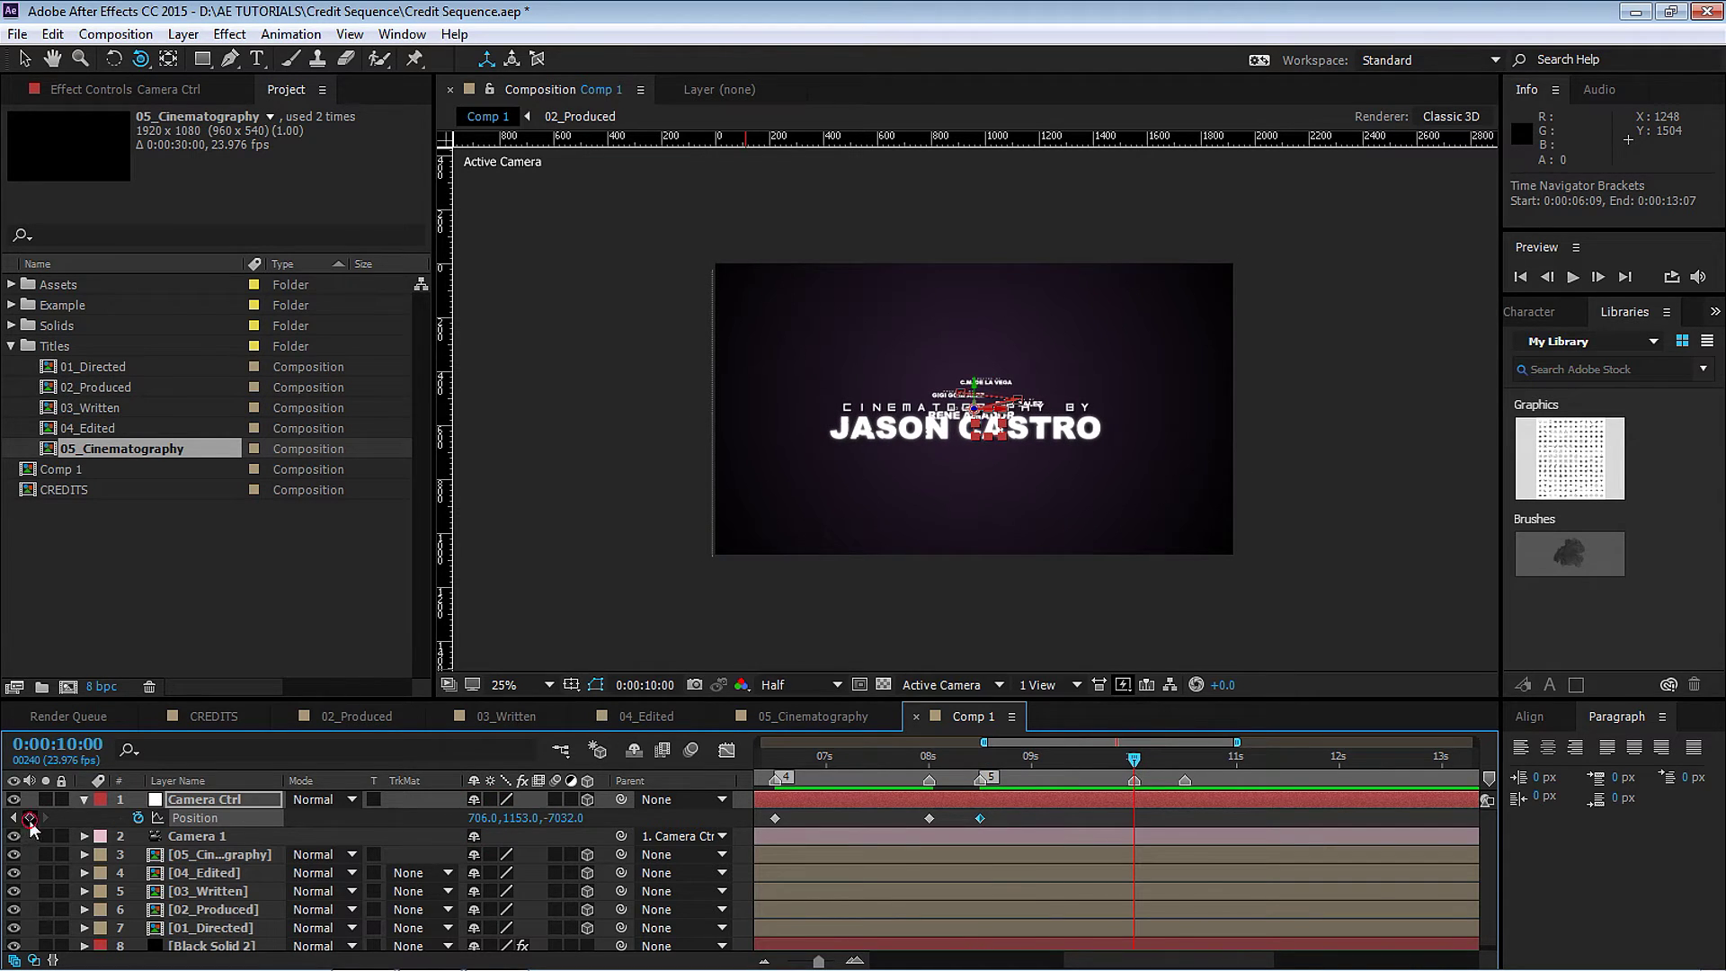
{"action": "left_click", "coordinate": [1183, 757]}
Push Camera Ctrl Position Z to -14452 at 10:12 and select all the position keyframes.
{"action": "left_click_drag", "start_coordinate": [574, 819], "coordinate": [398, 807]}
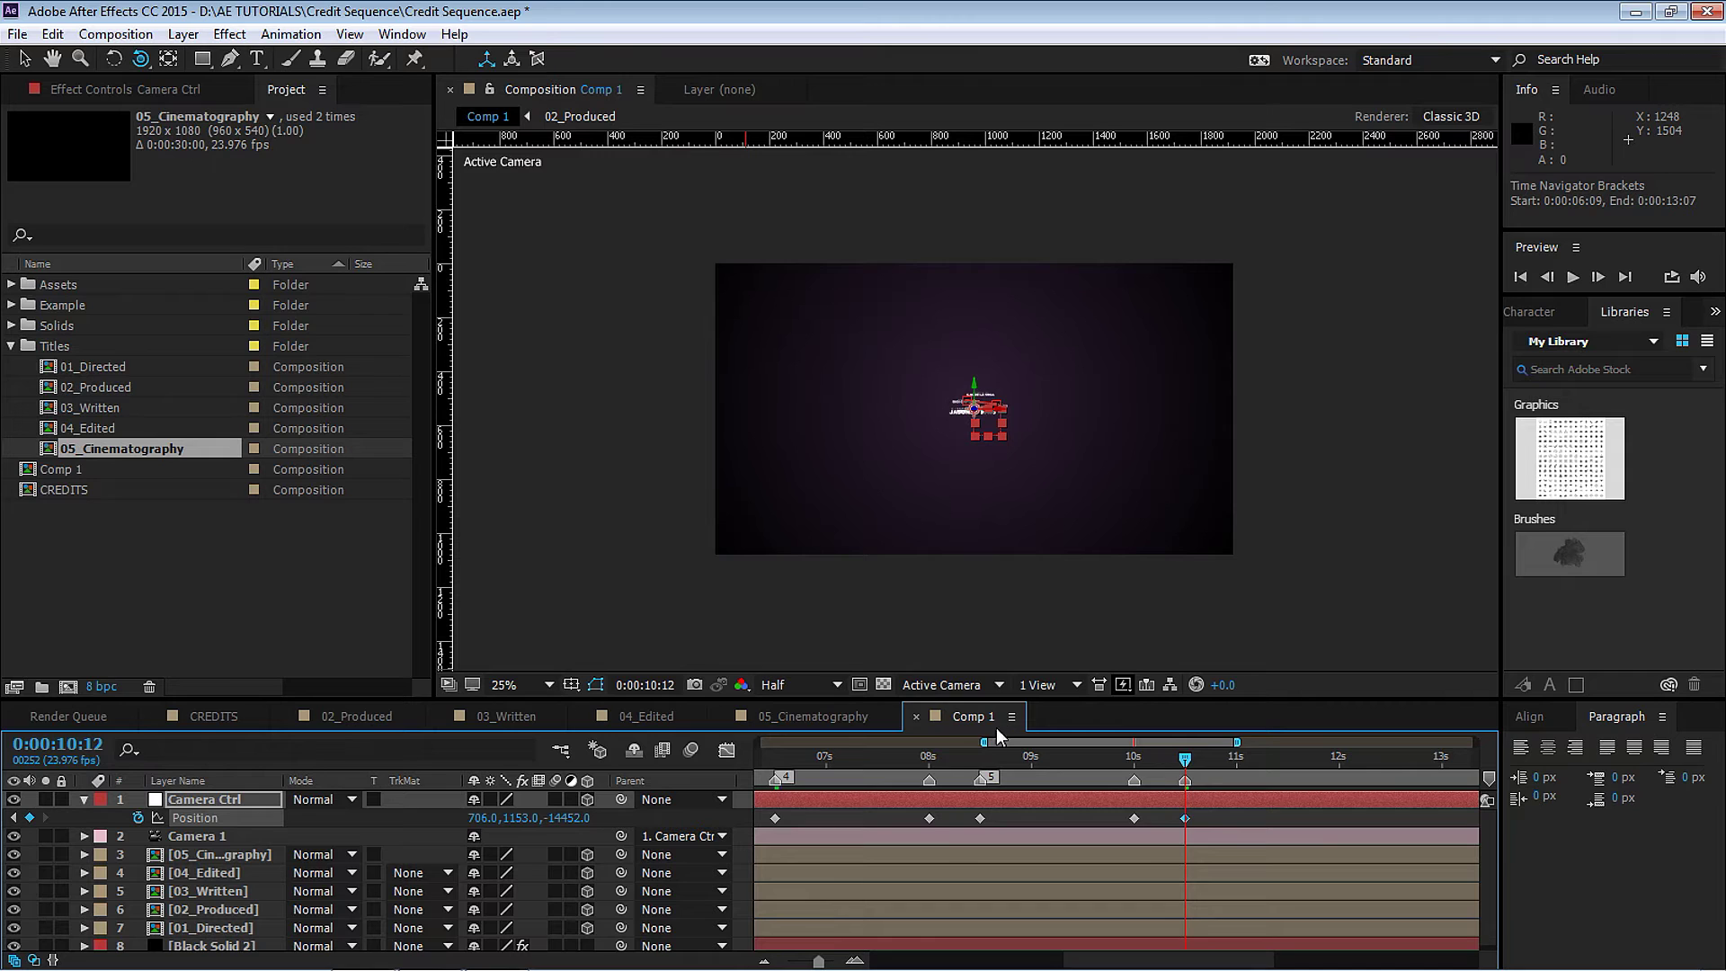
{"action": "left_click_drag", "start_coordinate": [985, 741], "coordinate": [758, 742]}
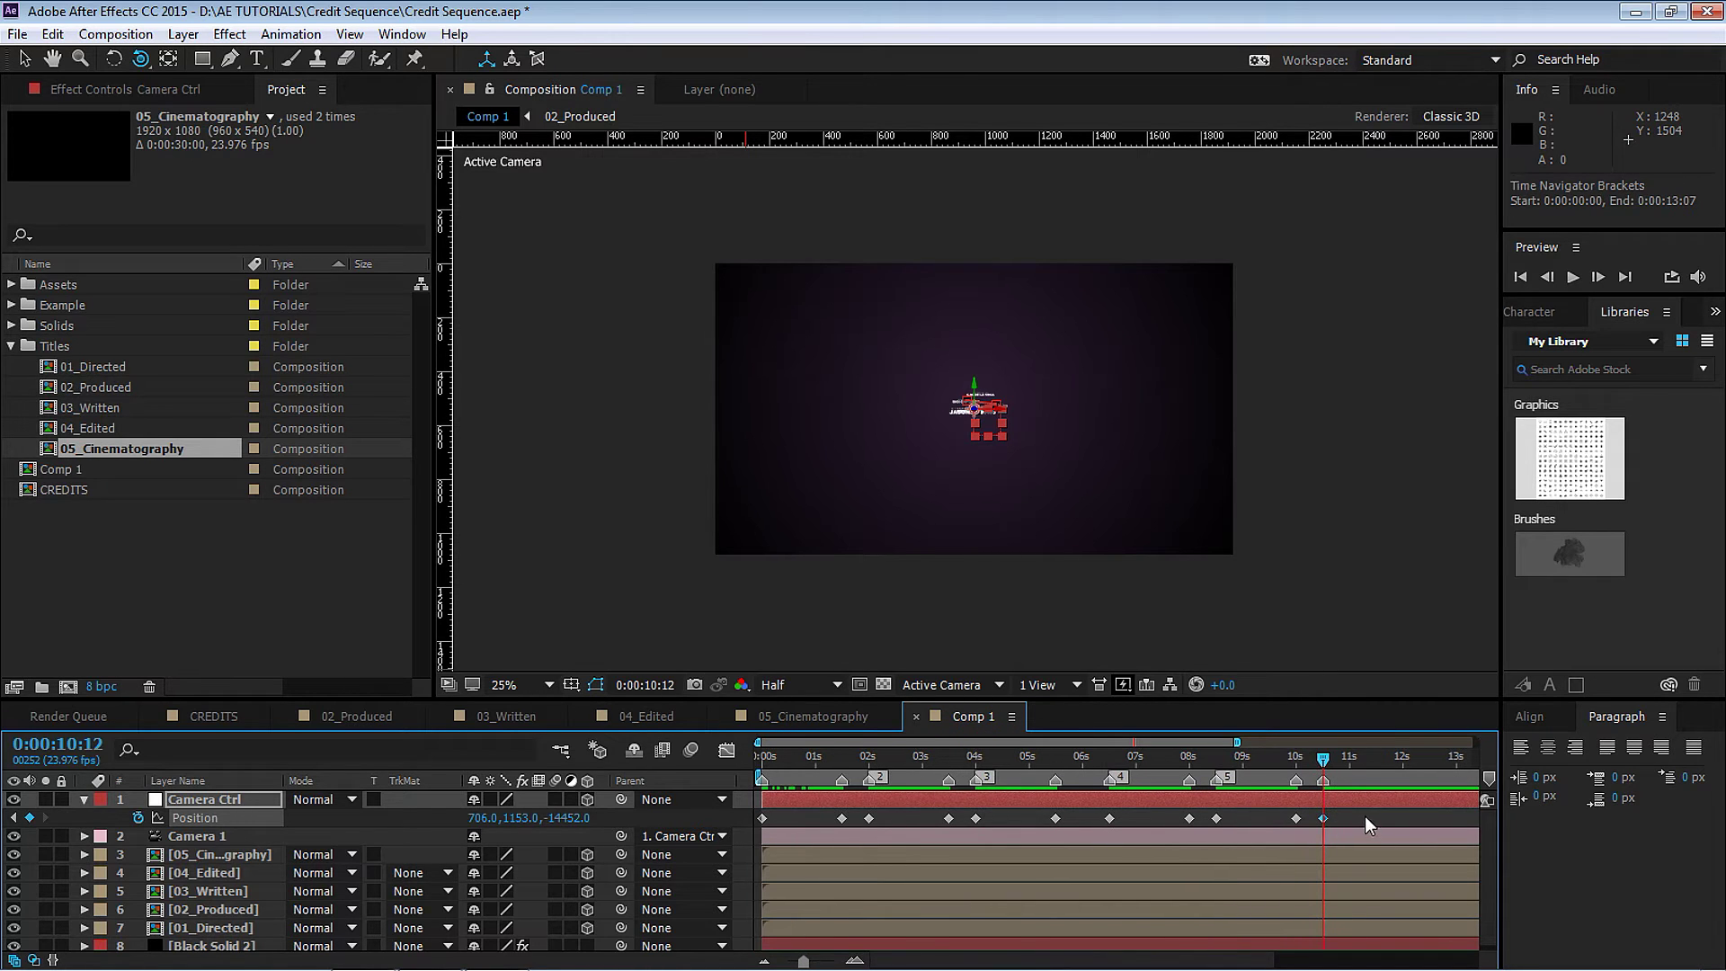
{"action": "left_click_drag", "start_coordinate": [1365, 816], "coordinate": [732, 818]}
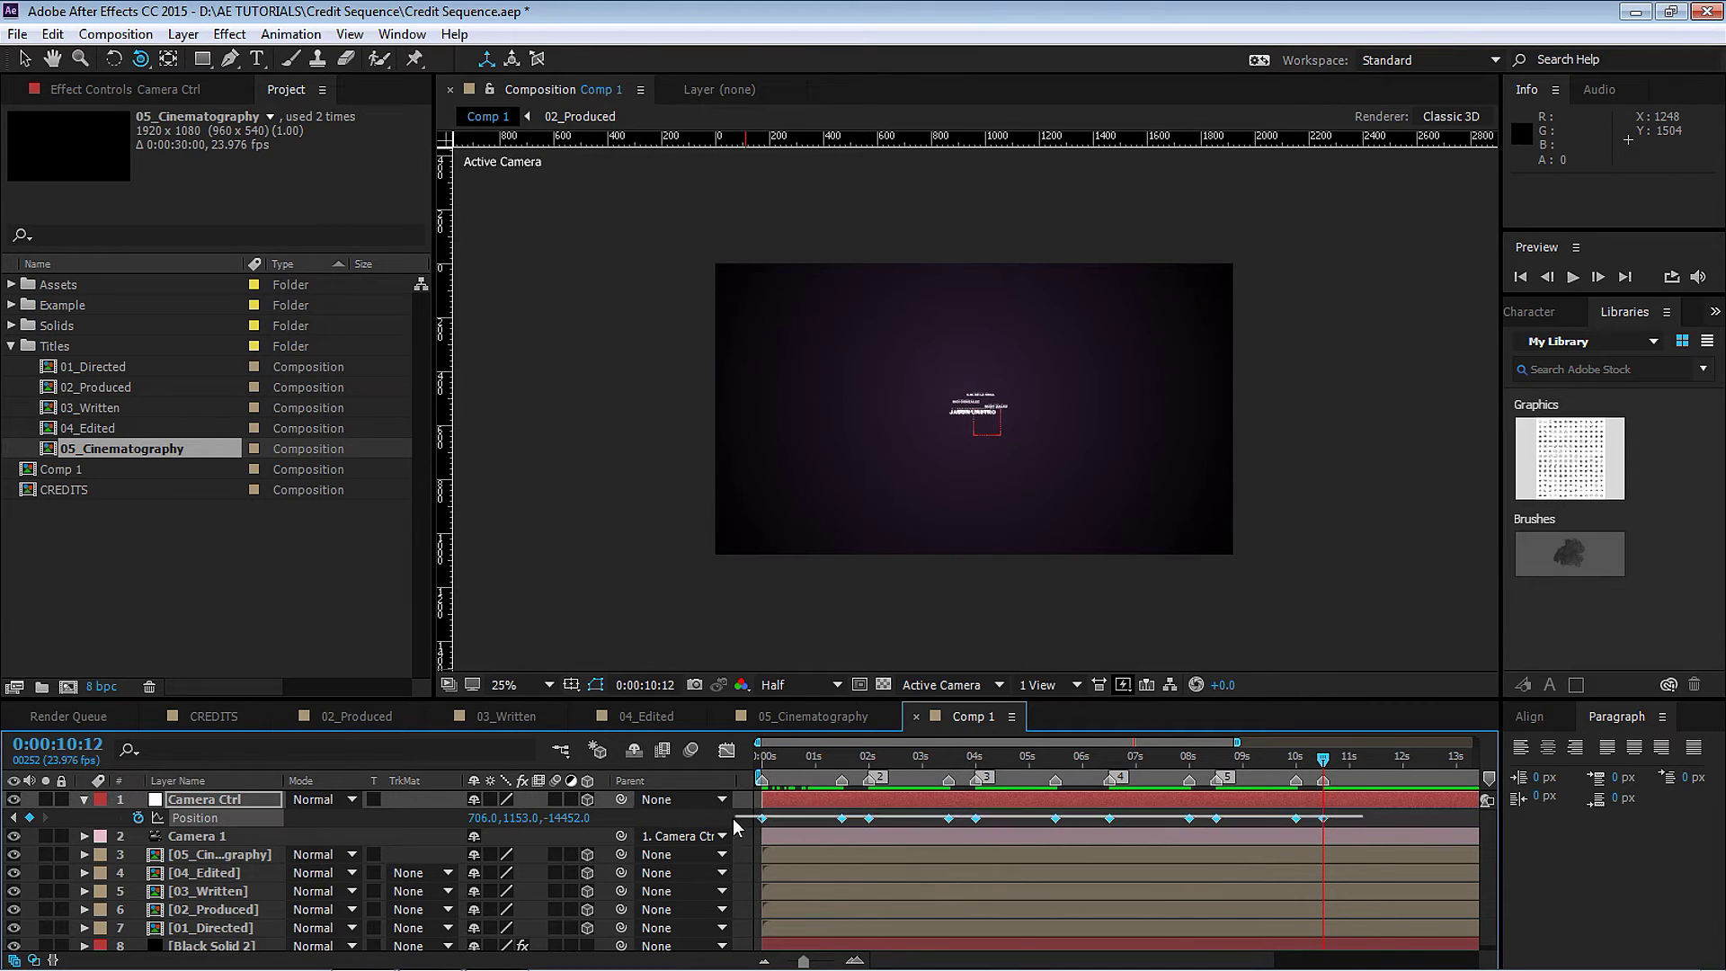
Set the keyframes' spatial interpolation to Linear, keeping temporal Linear, then preview the camera glide.
{"action": "right_click", "coordinate": [1329, 818]}
{"action": "left_click", "coordinate": [1393, 739]}
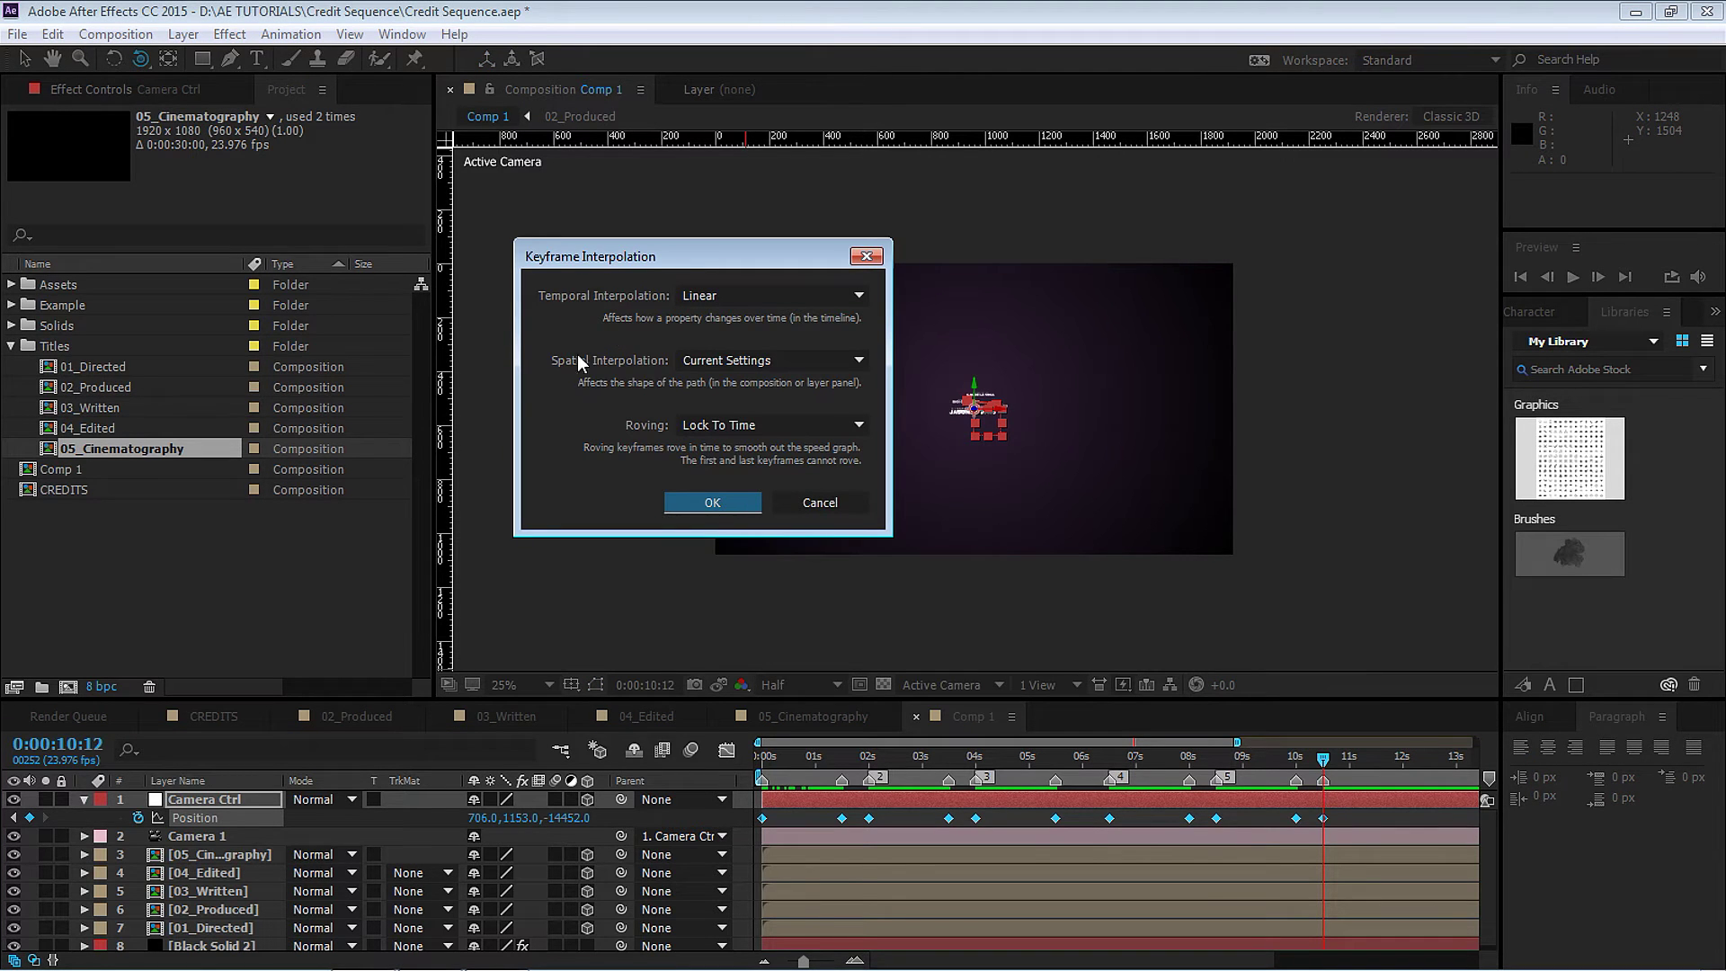
{"action": "left_click", "coordinate": [708, 296]}
{"action": "left_click", "coordinate": [715, 295]}
{"action": "left_click", "coordinate": [719, 364]}
{"action": "left_click", "coordinate": [719, 409]}
{"action": "left_click", "coordinate": [712, 502]}
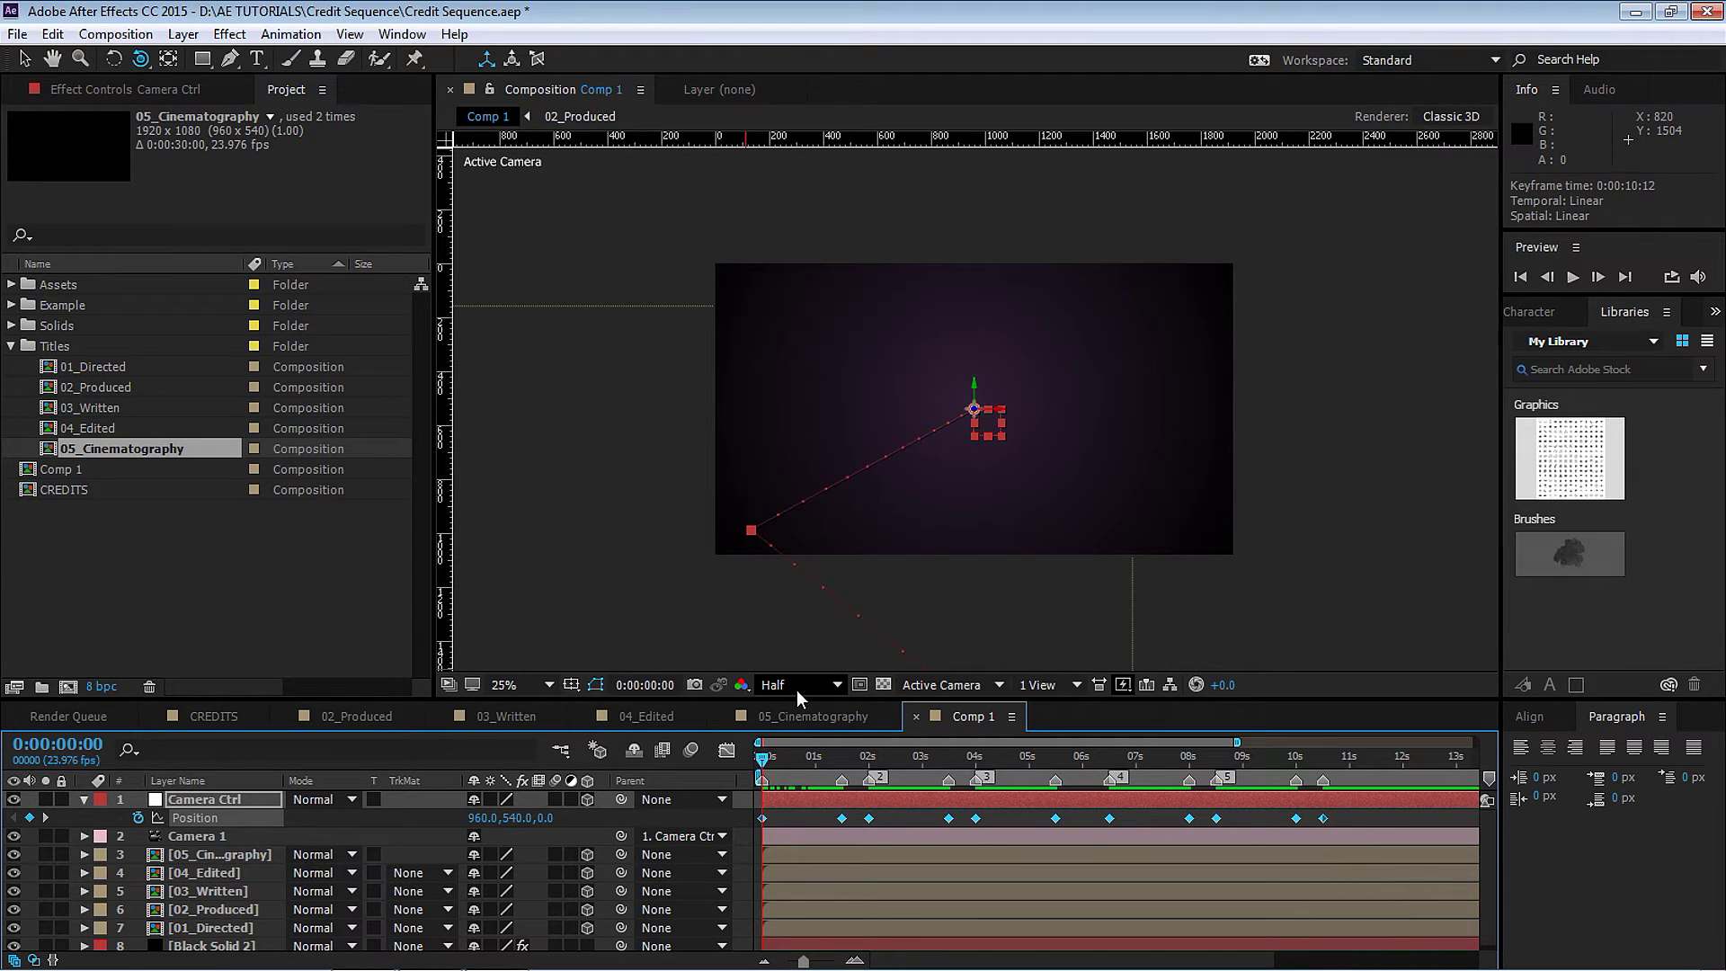
{"action": "key", "text": "space"}
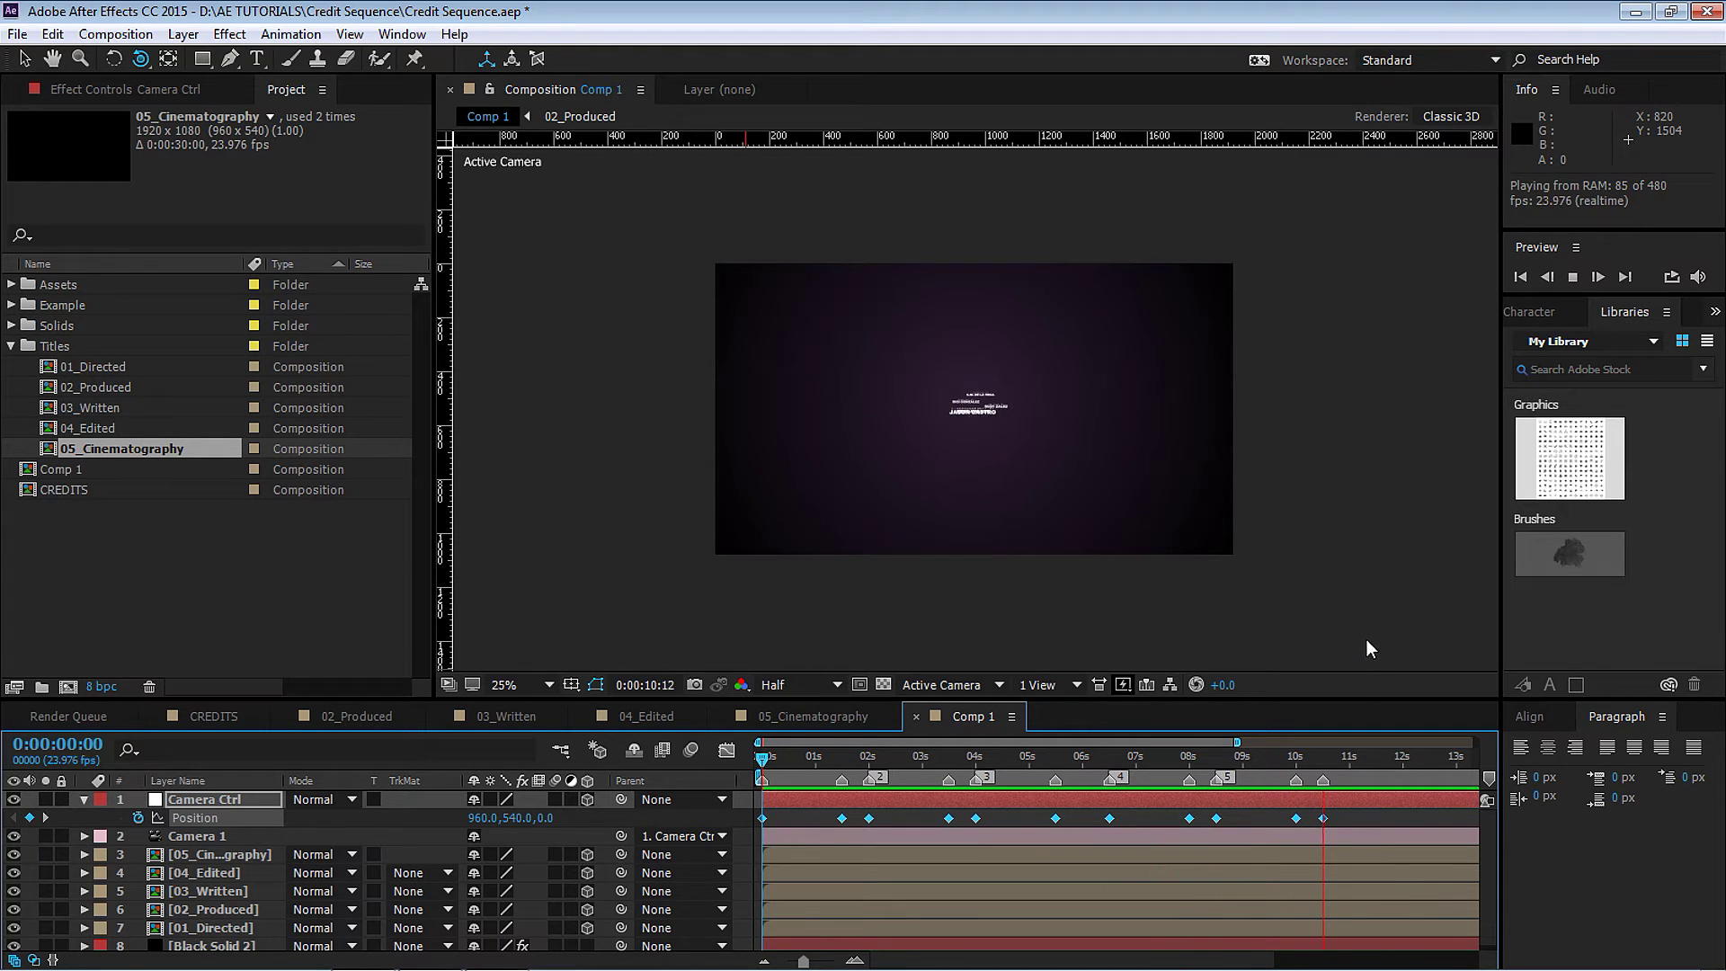
{"action": "key", "text": "space"}
Return to 0:00, zoom the timeline to the first five seconds, and play the opening camera move.
{"action": "key", "text": "Home"}
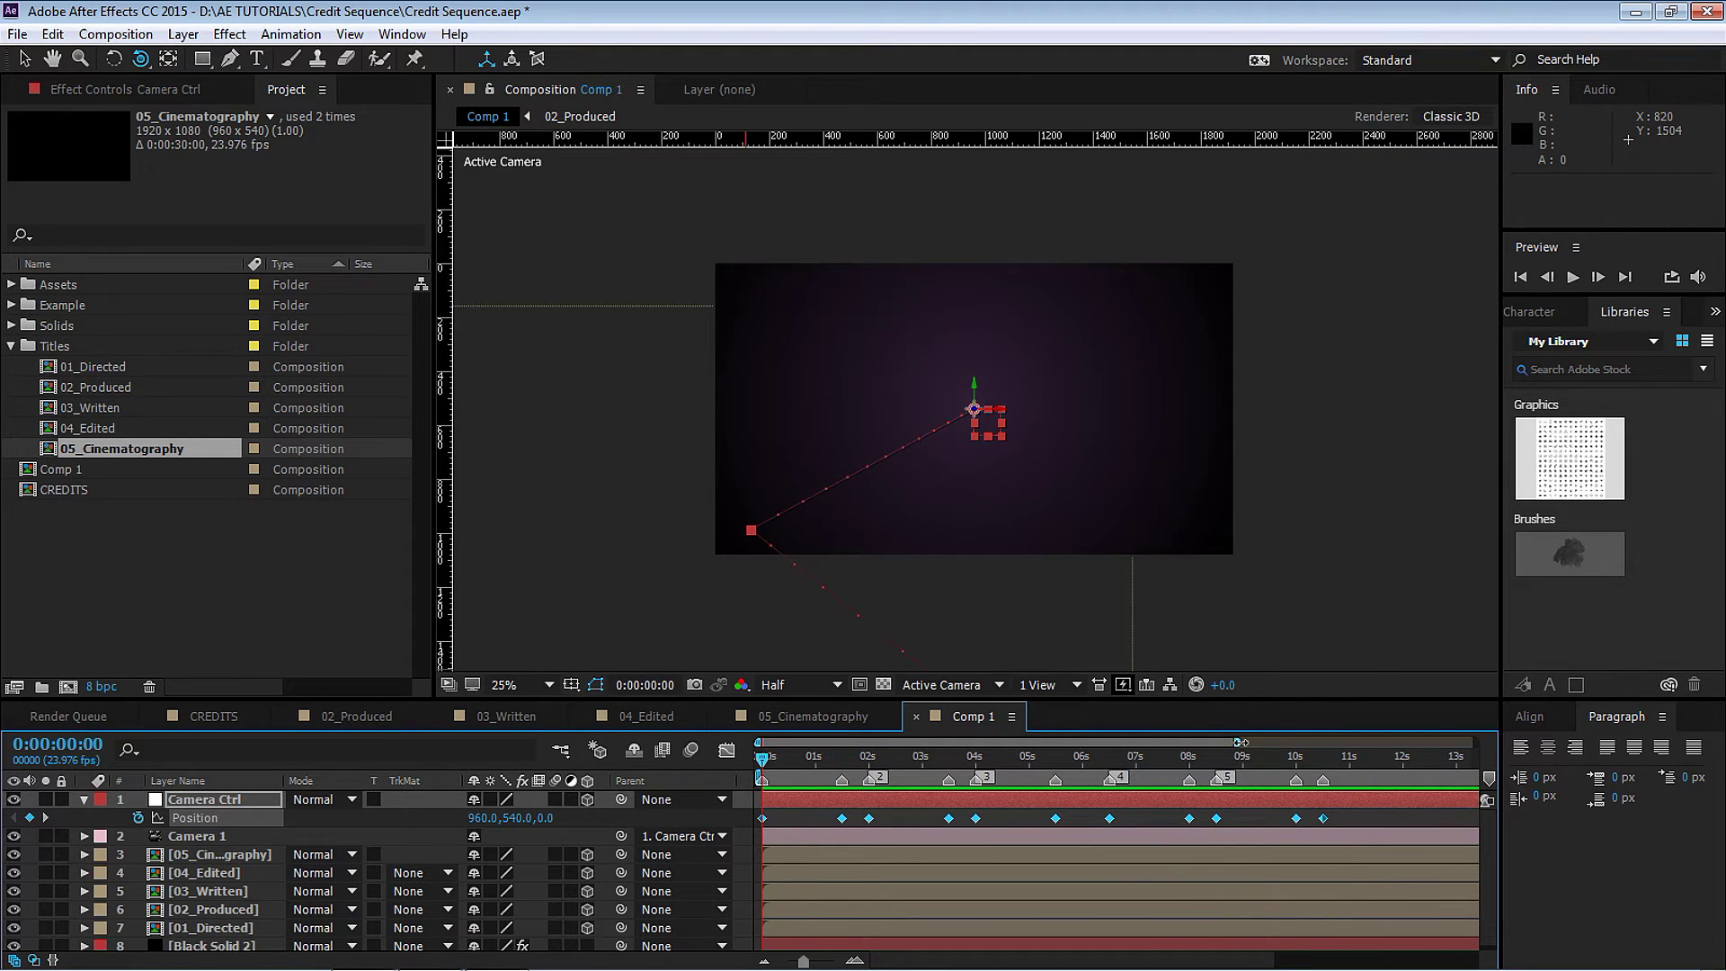
{"action": "left_click_drag", "start_coordinate": [1239, 742], "coordinate": [961, 743]}
{"action": "key", "text": "space"}
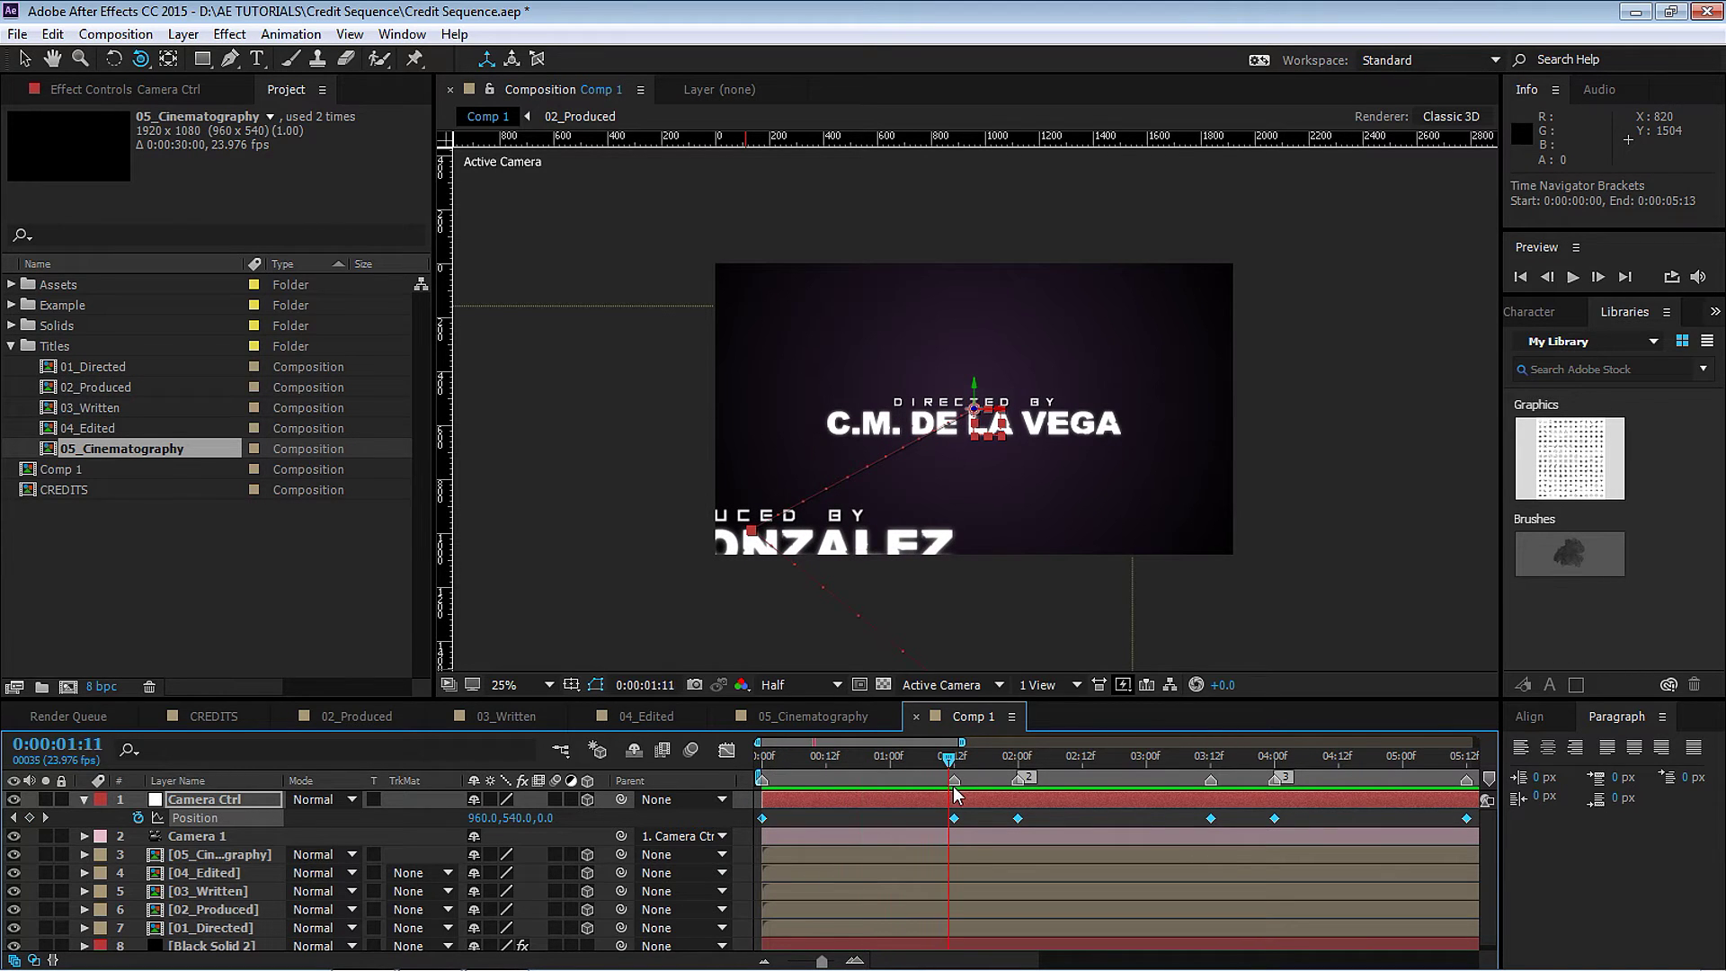
{"action": "left_click_drag", "start_coordinate": [953, 792], "coordinate": [1045, 791]}
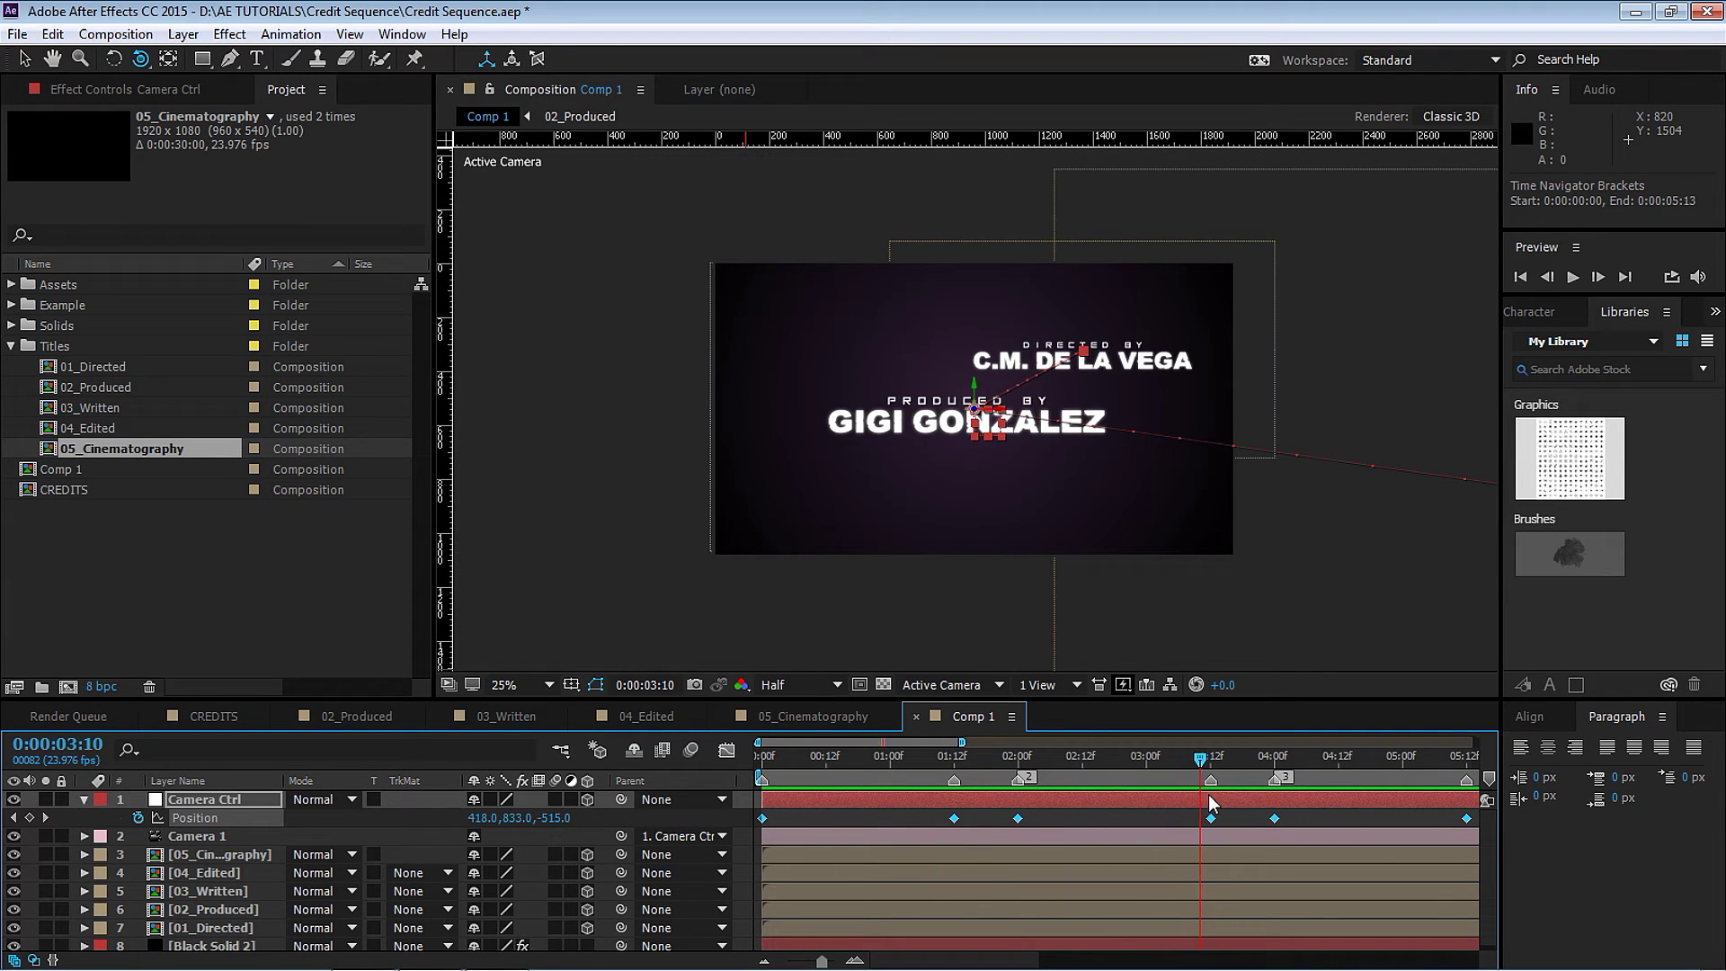
{"action": "left_click_drag", "start_coordinate": [1208, 795], "coordinate": [957, 797]}
Push the camera back slightly at the 1:12 keyframe and scrub through the move.
{"action": "left_click", "coordinate": [955, 819]}
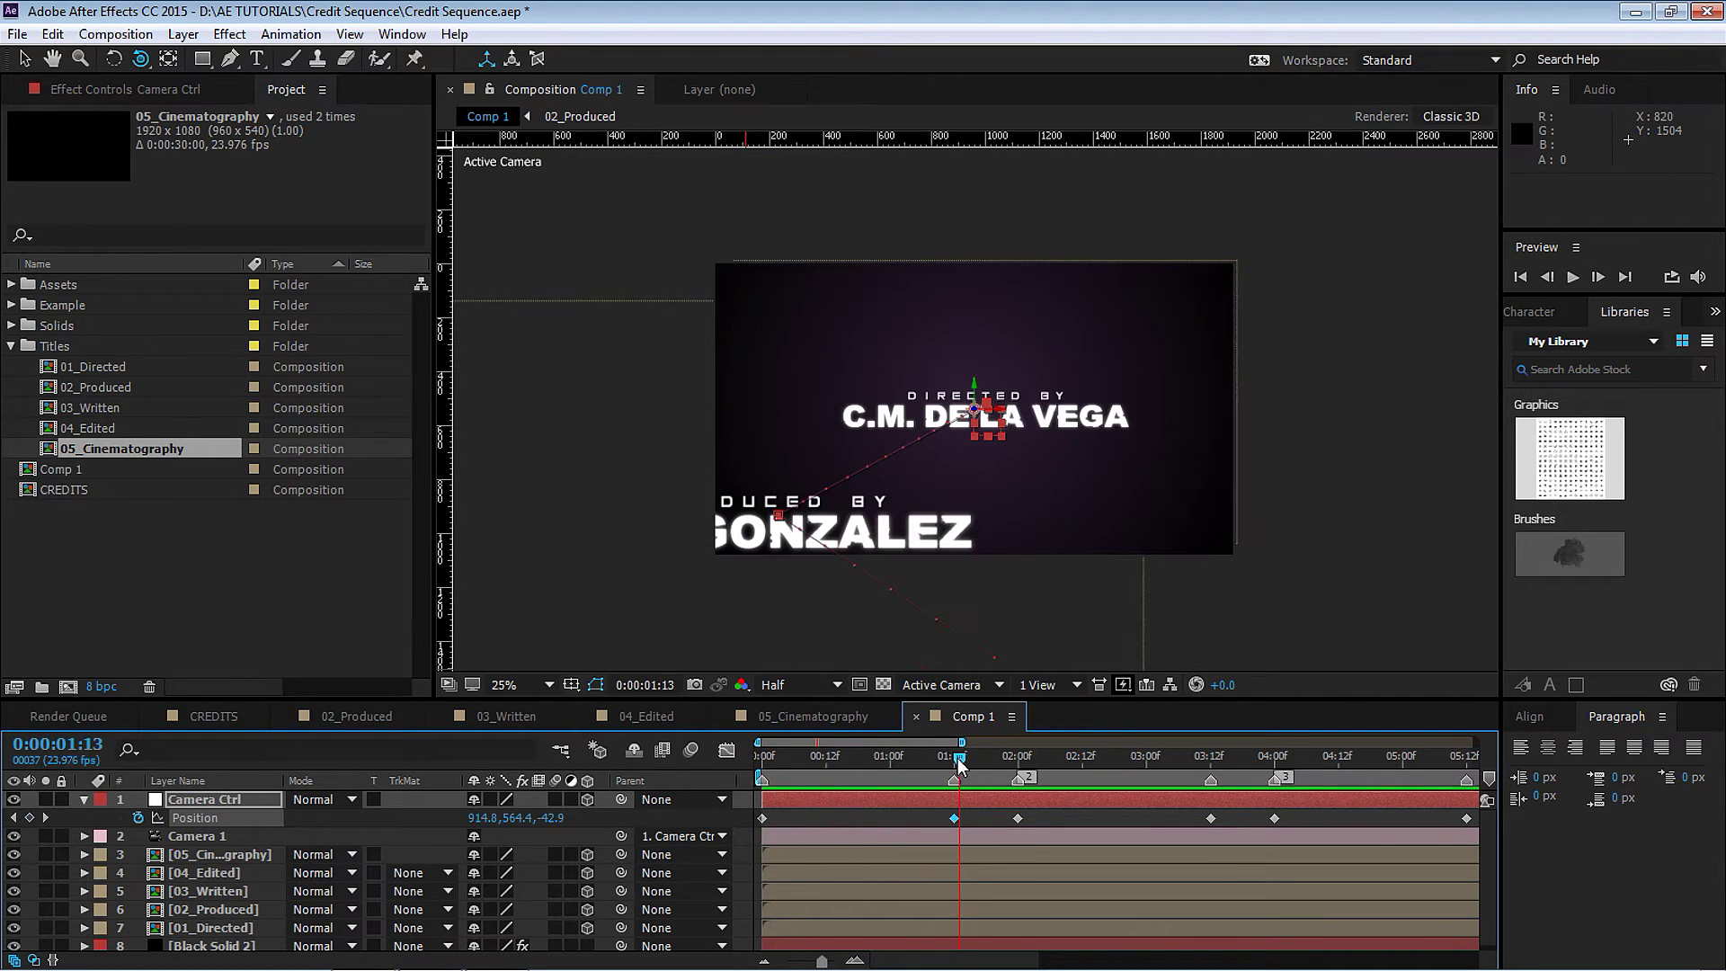
{"action": "left_click", "coordinate": [971, 820]}
{"action": "left_click", "coordinate": [955, 818]}
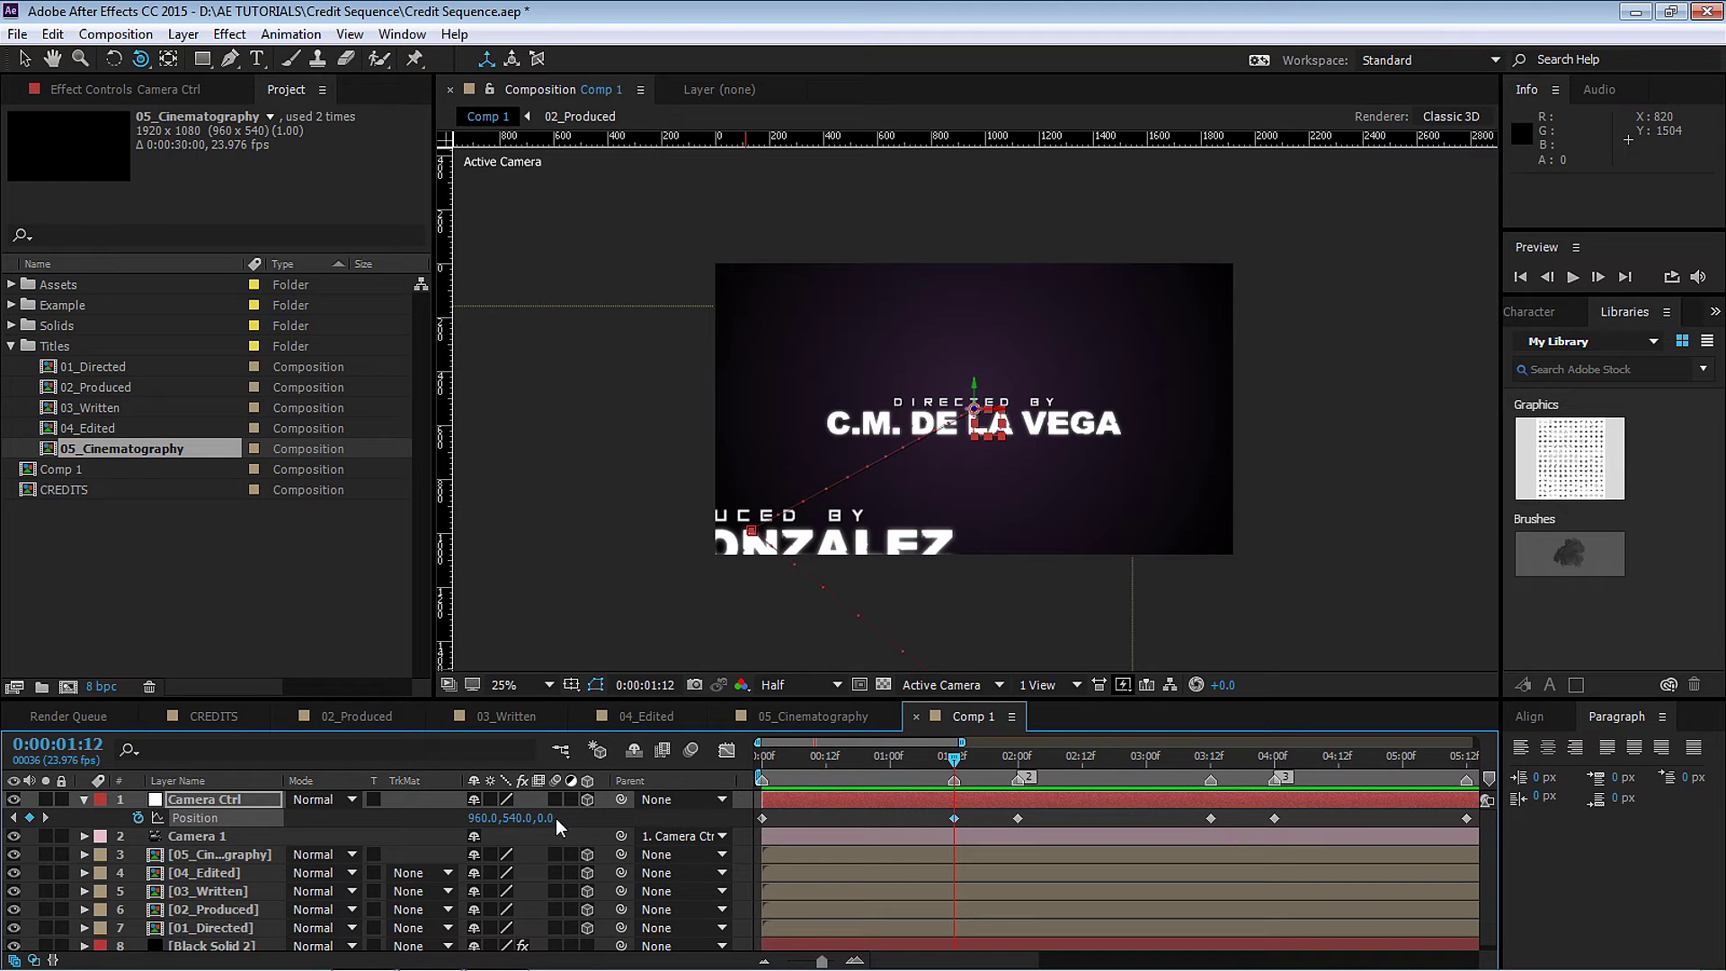
{"action": "left_click_drag", "start_coordinate": [546, 818], "coordinate": [511, 818]}
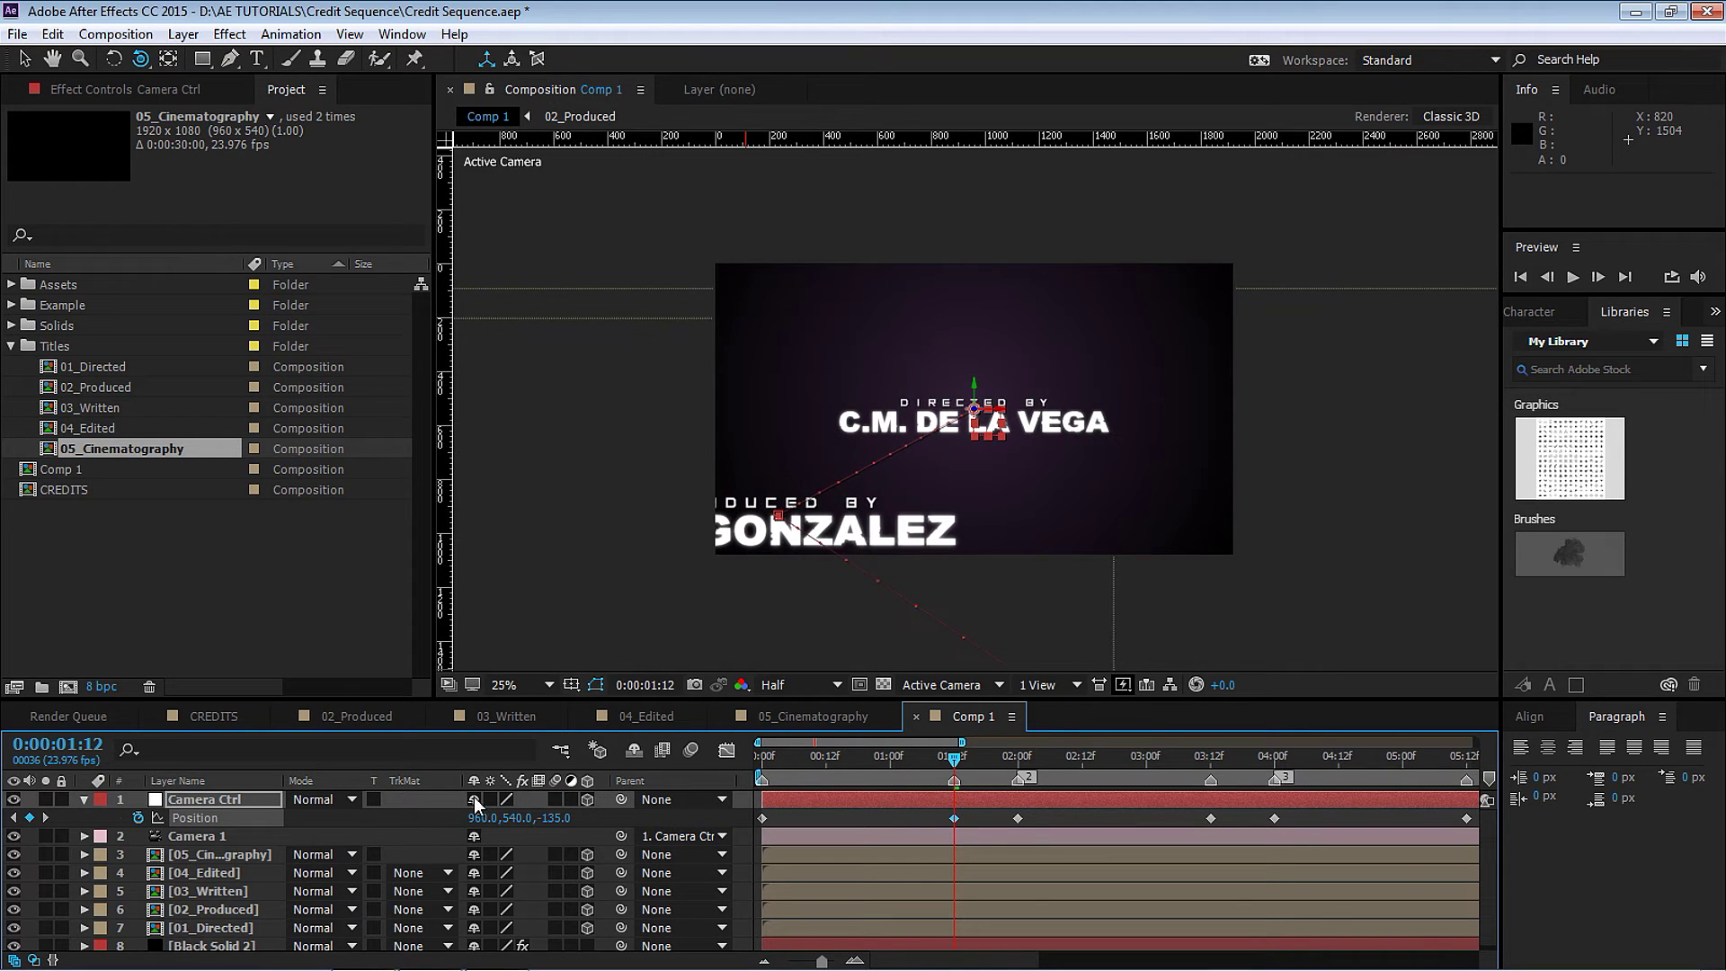
{"action": "left_click_drag", "start_coordinate": [948, 752], "coordinate": [1211, 758]}
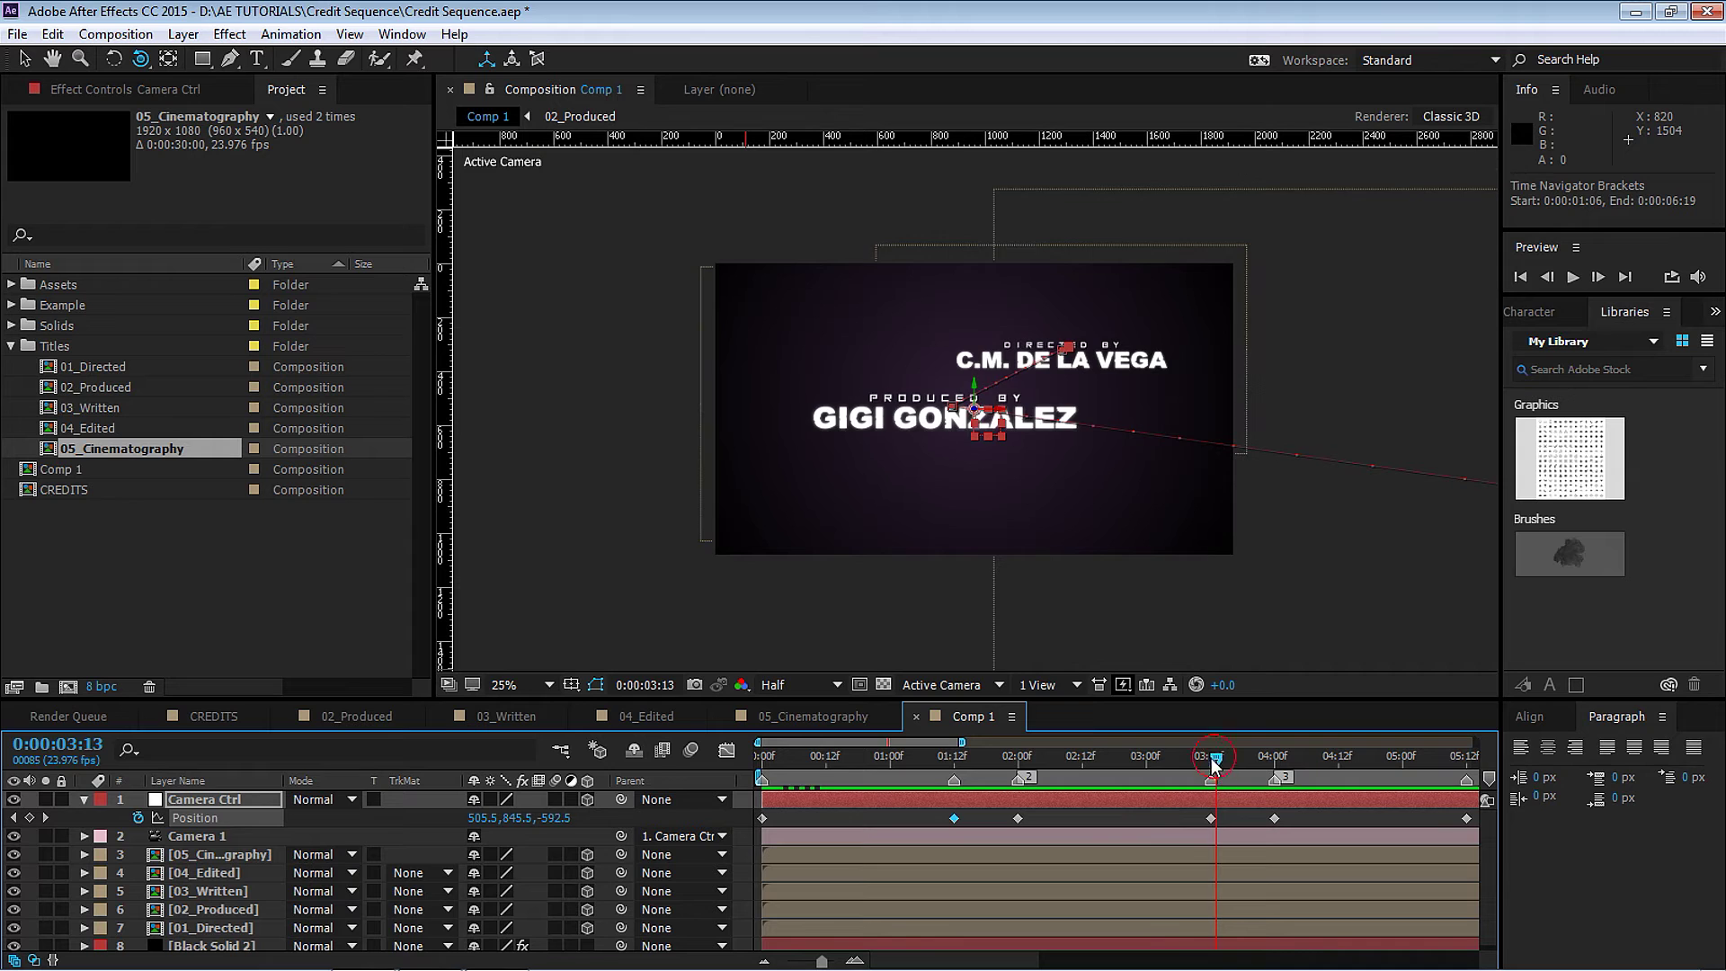
Adjust camera depth at the 03:12 keyframe, then pull back to frame the Written By credit.
{"action": "left_click", "coordinate": [1211, 818]}
{"action": "left_click_drag", "start_coordinate": [558, 819], "coordinate": [589, 818]}
{"action": "left_click", "coordinate": [1013, 758]}
{"action": "left_click_drag", "start_coordinate": [1018, 765], "coordinate": [1260, 759]}
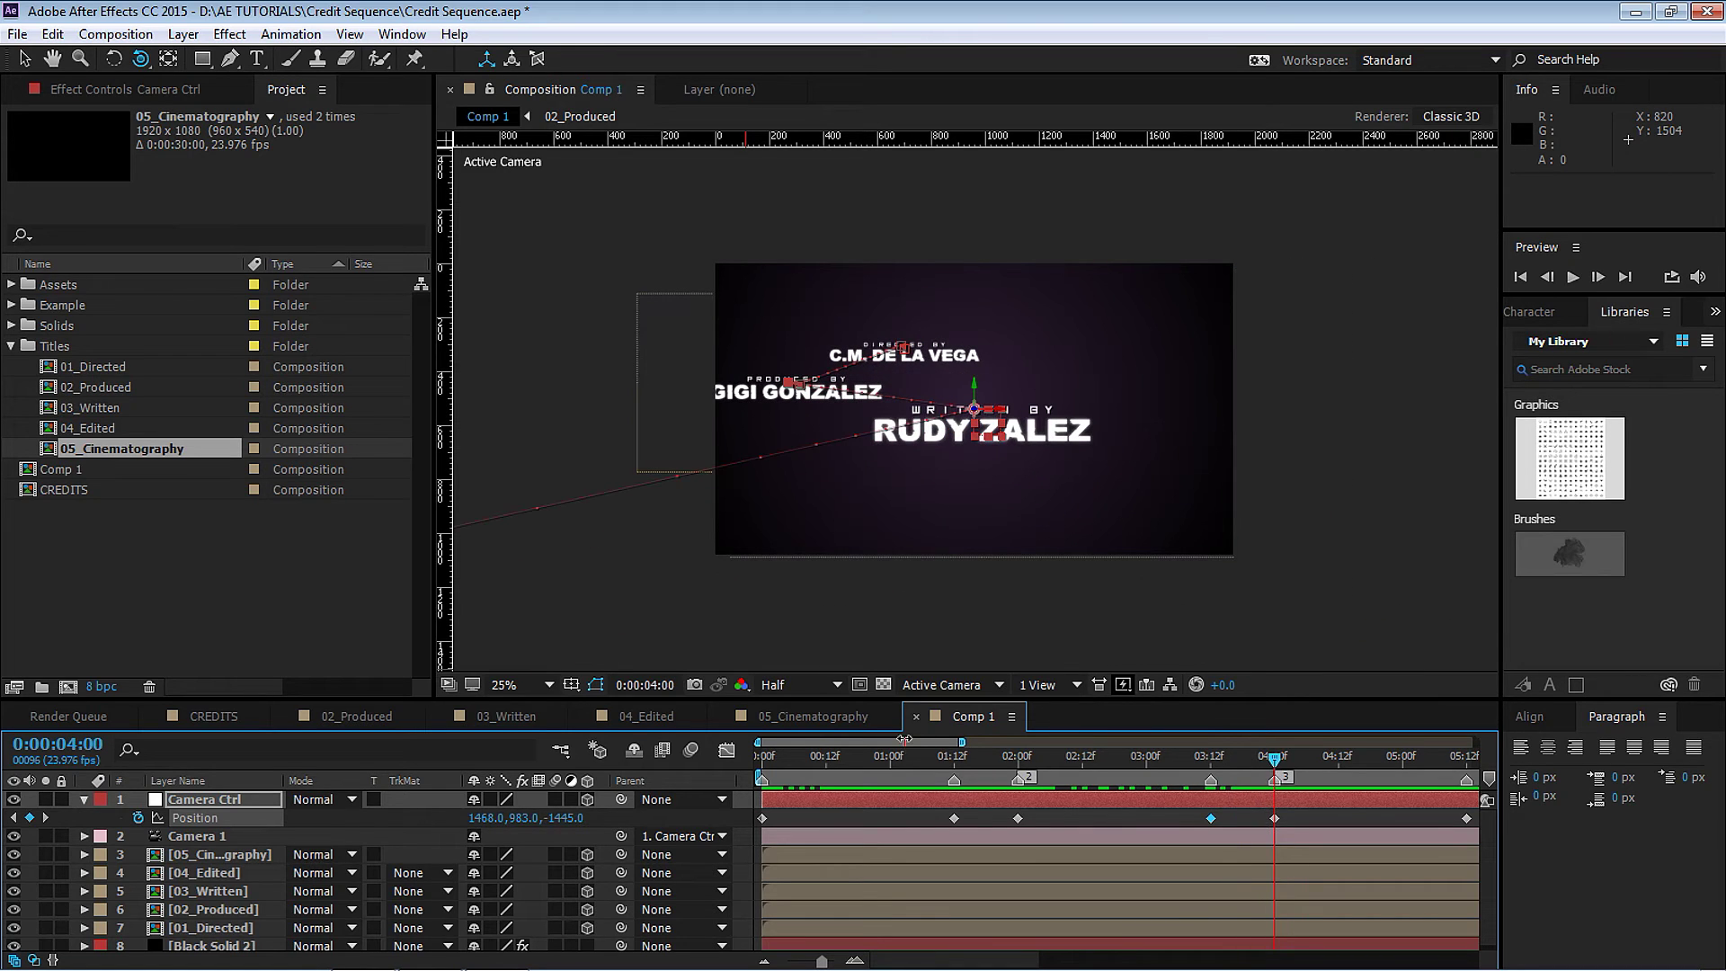
{"action": "left_click_drag", "start_coordinate": [904, 739], "coordinate": [1162, 763]}
{"action": "left_click", "coordinate": [1189, 818]}
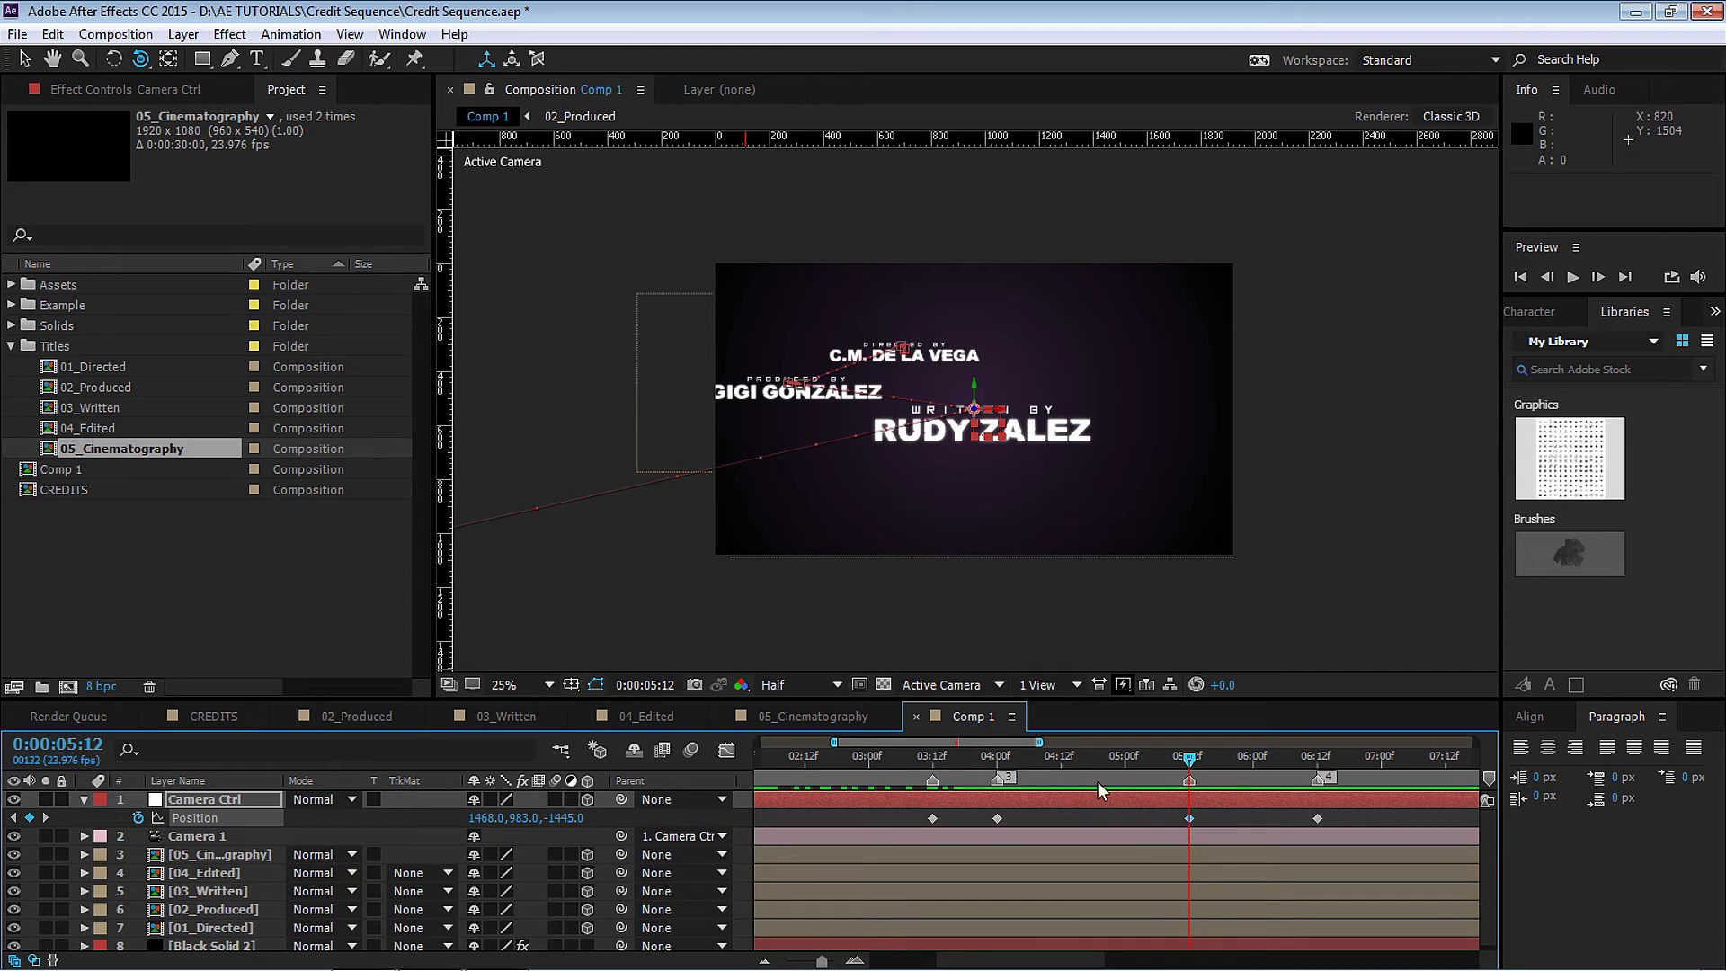
{"action": "left_click_drag", "start_coordinate": [580, 820], "coordinate": [485, 822]}
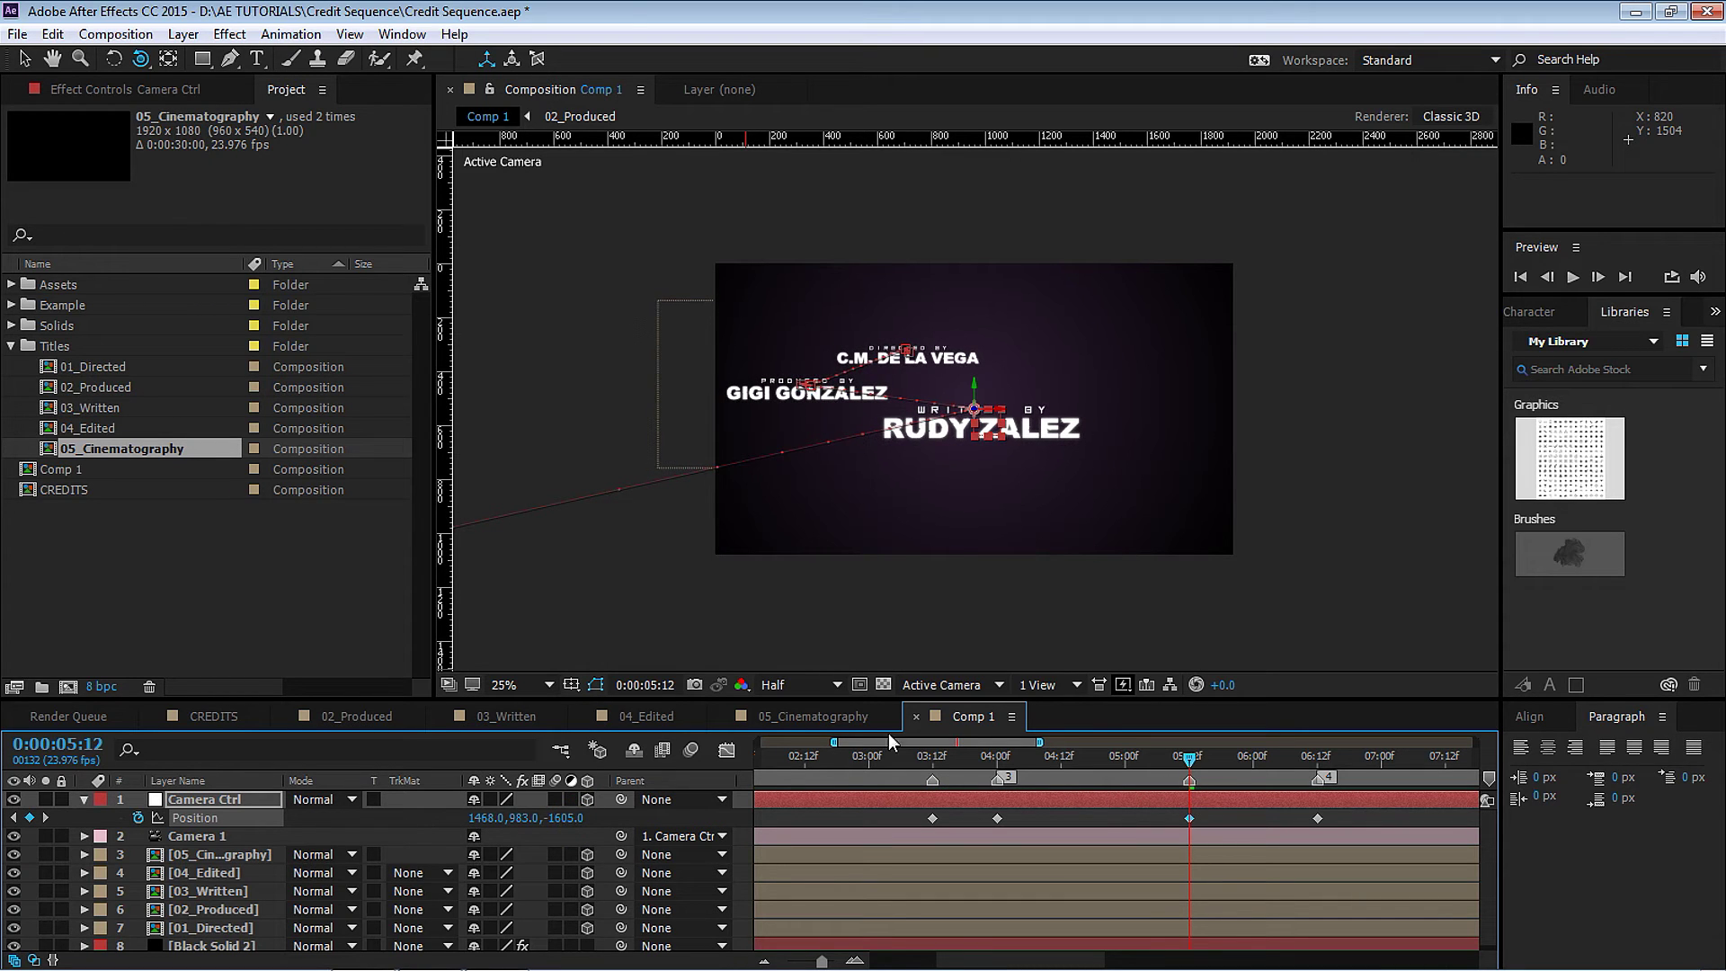
Pull the camera back slightly at the 08:00 keyframe for the Edited By credit.
{"action": "left_click_drag", "start_coordinate": [1016, 743], "coordinate": [1063, 742]}
{"action": "left_click_drag", "start_coordinate": [932, 761], "coordinate": [1056, 762]}
{"action": "left_click_drag", "start_coordinate": [1228, 775], "coordinate": [1240, 774]}
{"action": "left_click", "coordinate": [1242, 818]}
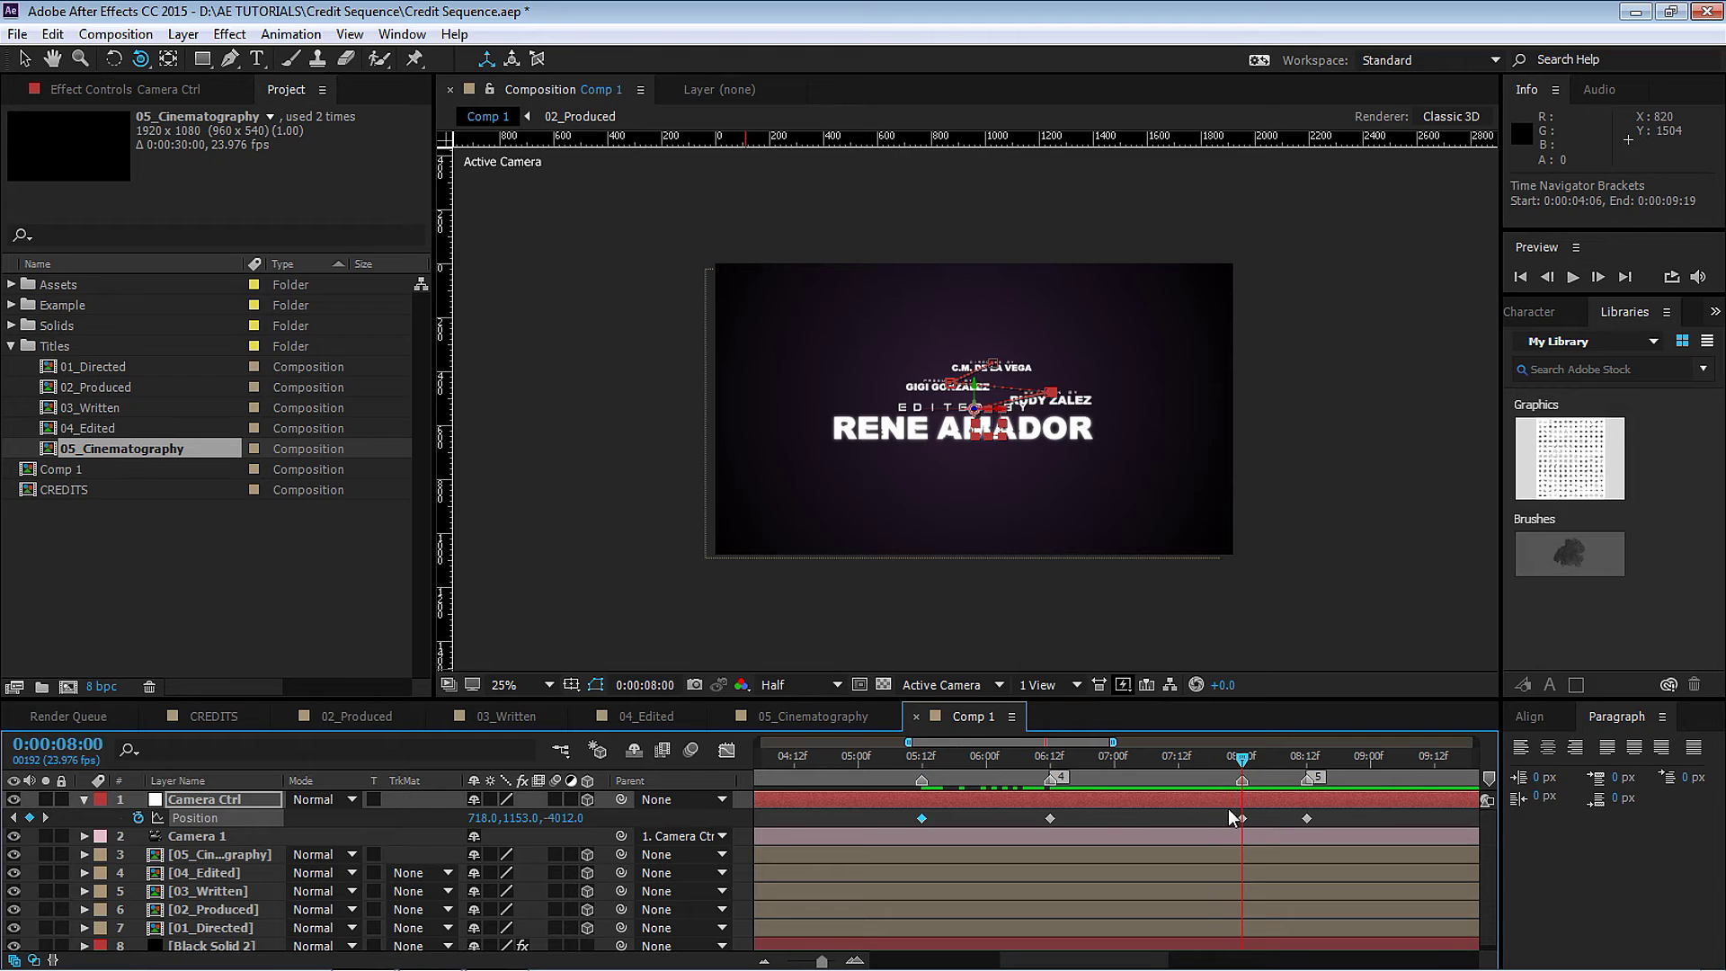
{"action": "left_click_drag", "start_coordinate": [575, 820], "coordinate": [469, 822]}
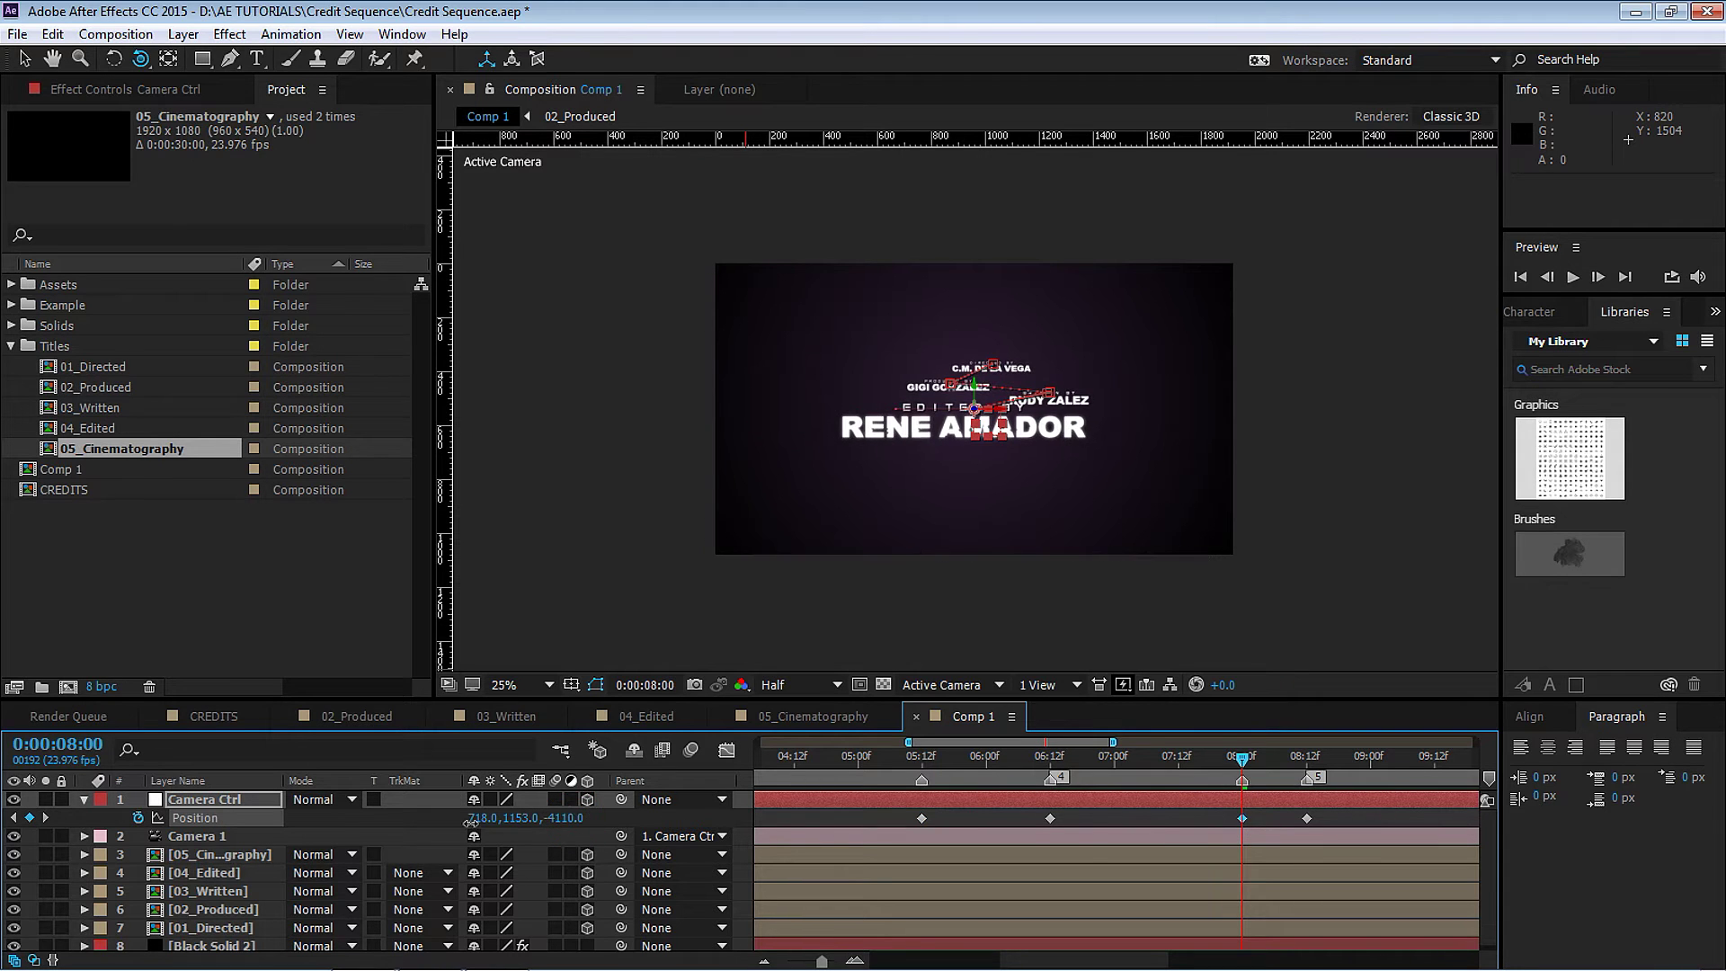
Set the 10:00 keyframe to 706, 1153, -7191 for the Cinematography credit, then show the full 0–12 s timeline.
{"action": "left_click_drag", "start_coordinate": [1074, 739], "coordinate": [1178, 747]}
{"action": "left_click", "coordinate": [1003, 756]}
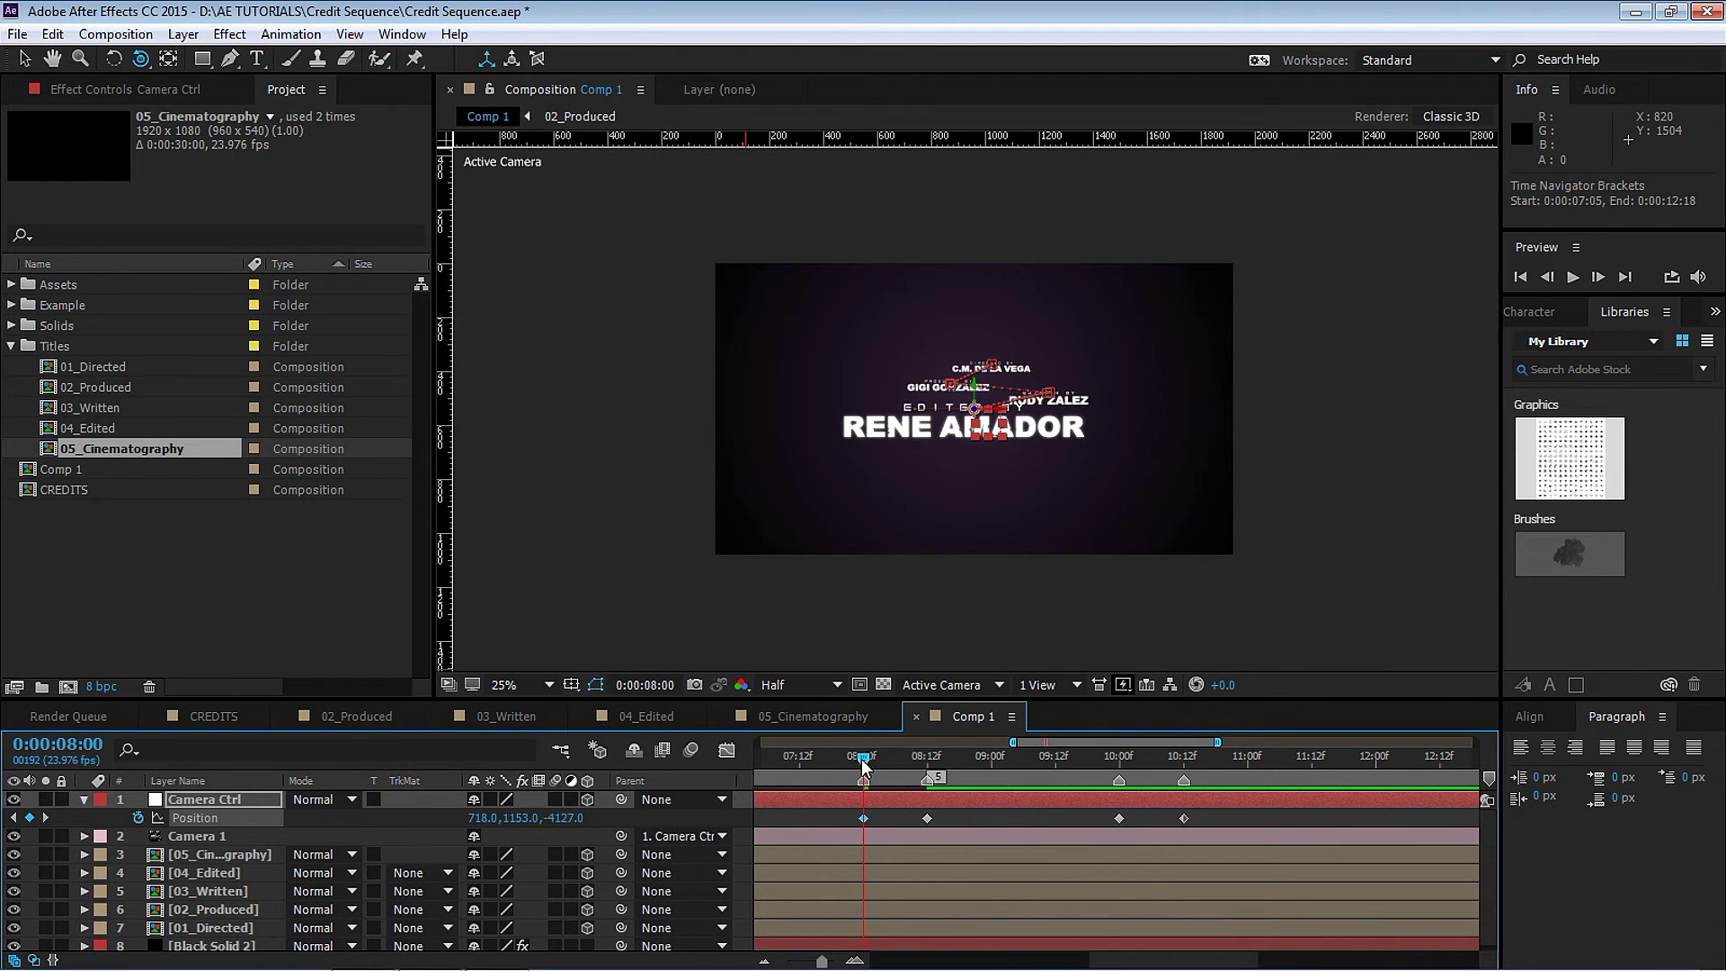
{"action": "left_click_drag", "start_coordinate": [1101, 814], "coordinate": [1130, 820]}
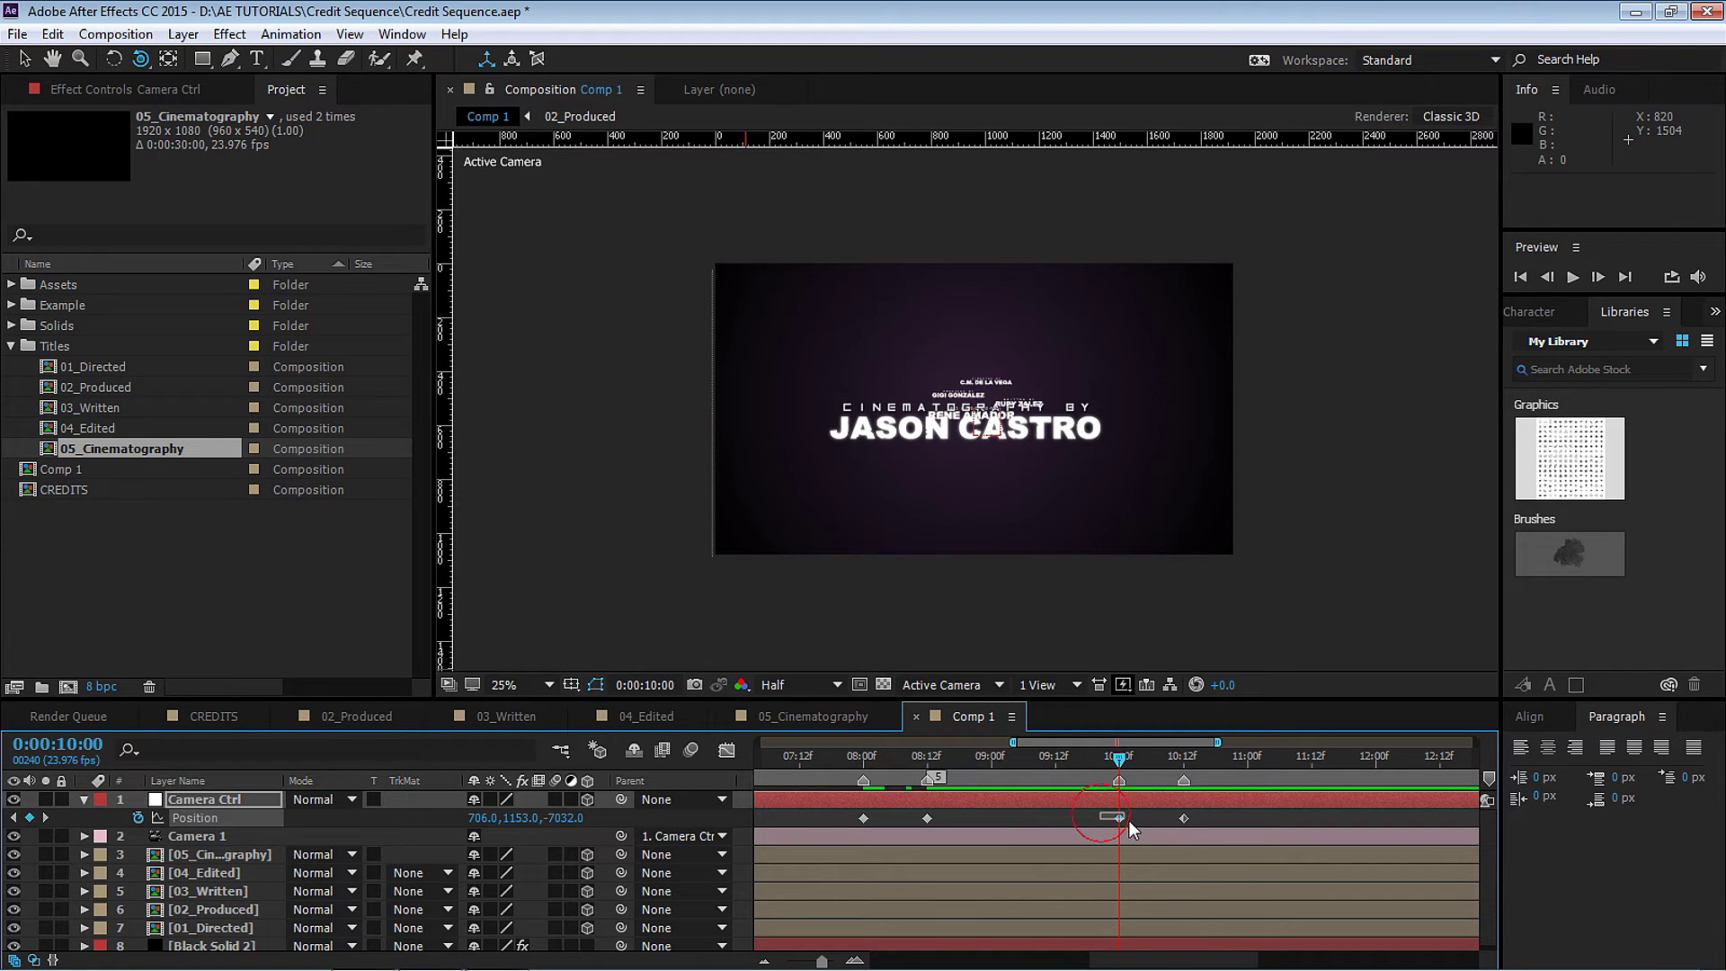
{"action": "left_click_drag", "start_coordinate": [571, 819], "coordinate": [605, 774]}
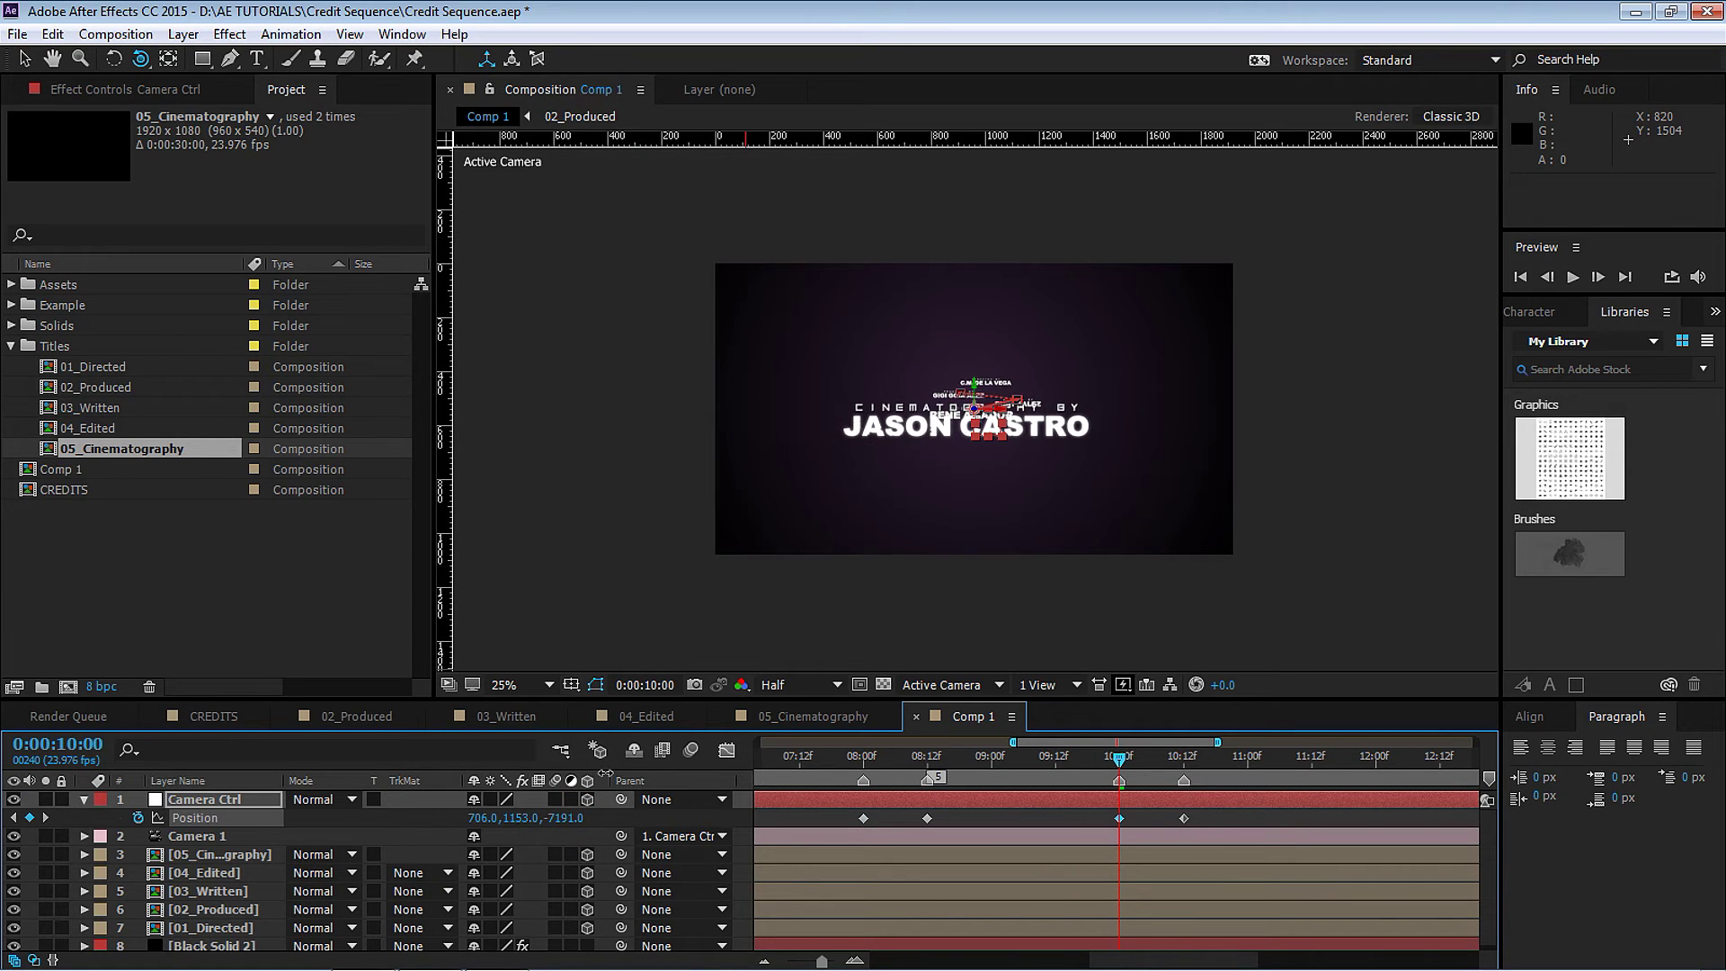
{"action": "left_click_drag", "start_coordinate": [1012, 742], "coordinate": [760, 743]}
After a preview, apply Easy Ease to every Camera Ctrl Position keyframe, then replay from 0:00.
{"action": "key", "text": "space"}
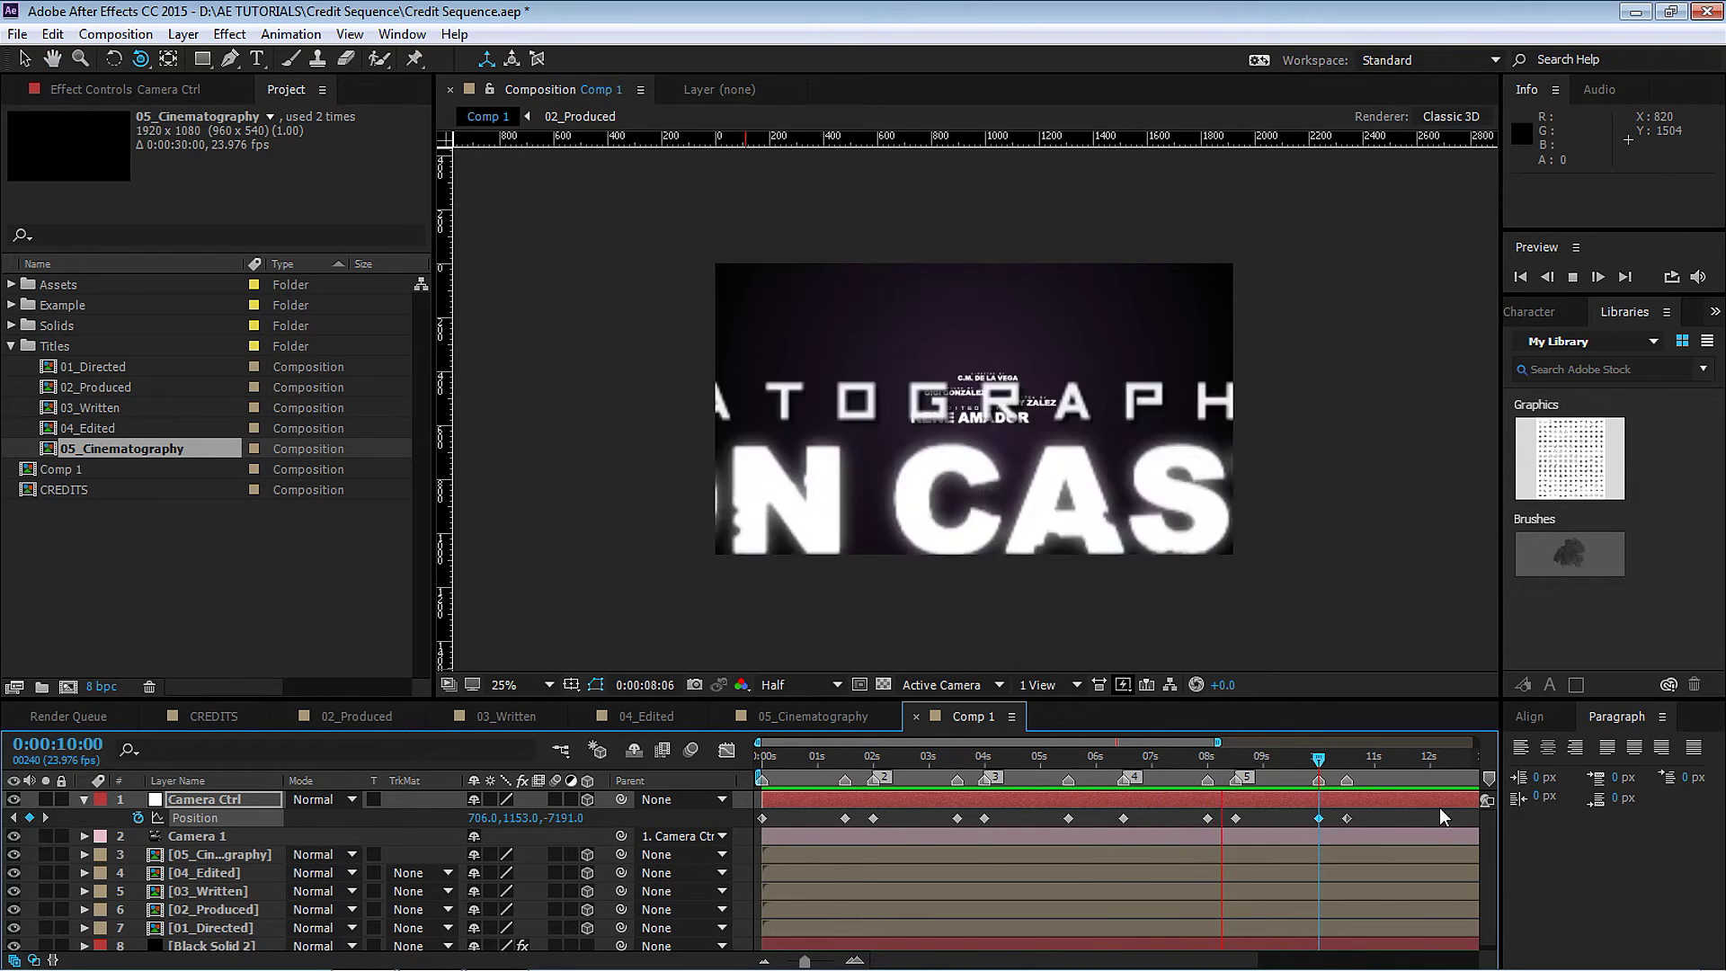
{"action": "left_click_drag", "start_coordinate": [1439, 814], "coordinate": [775, 780]}
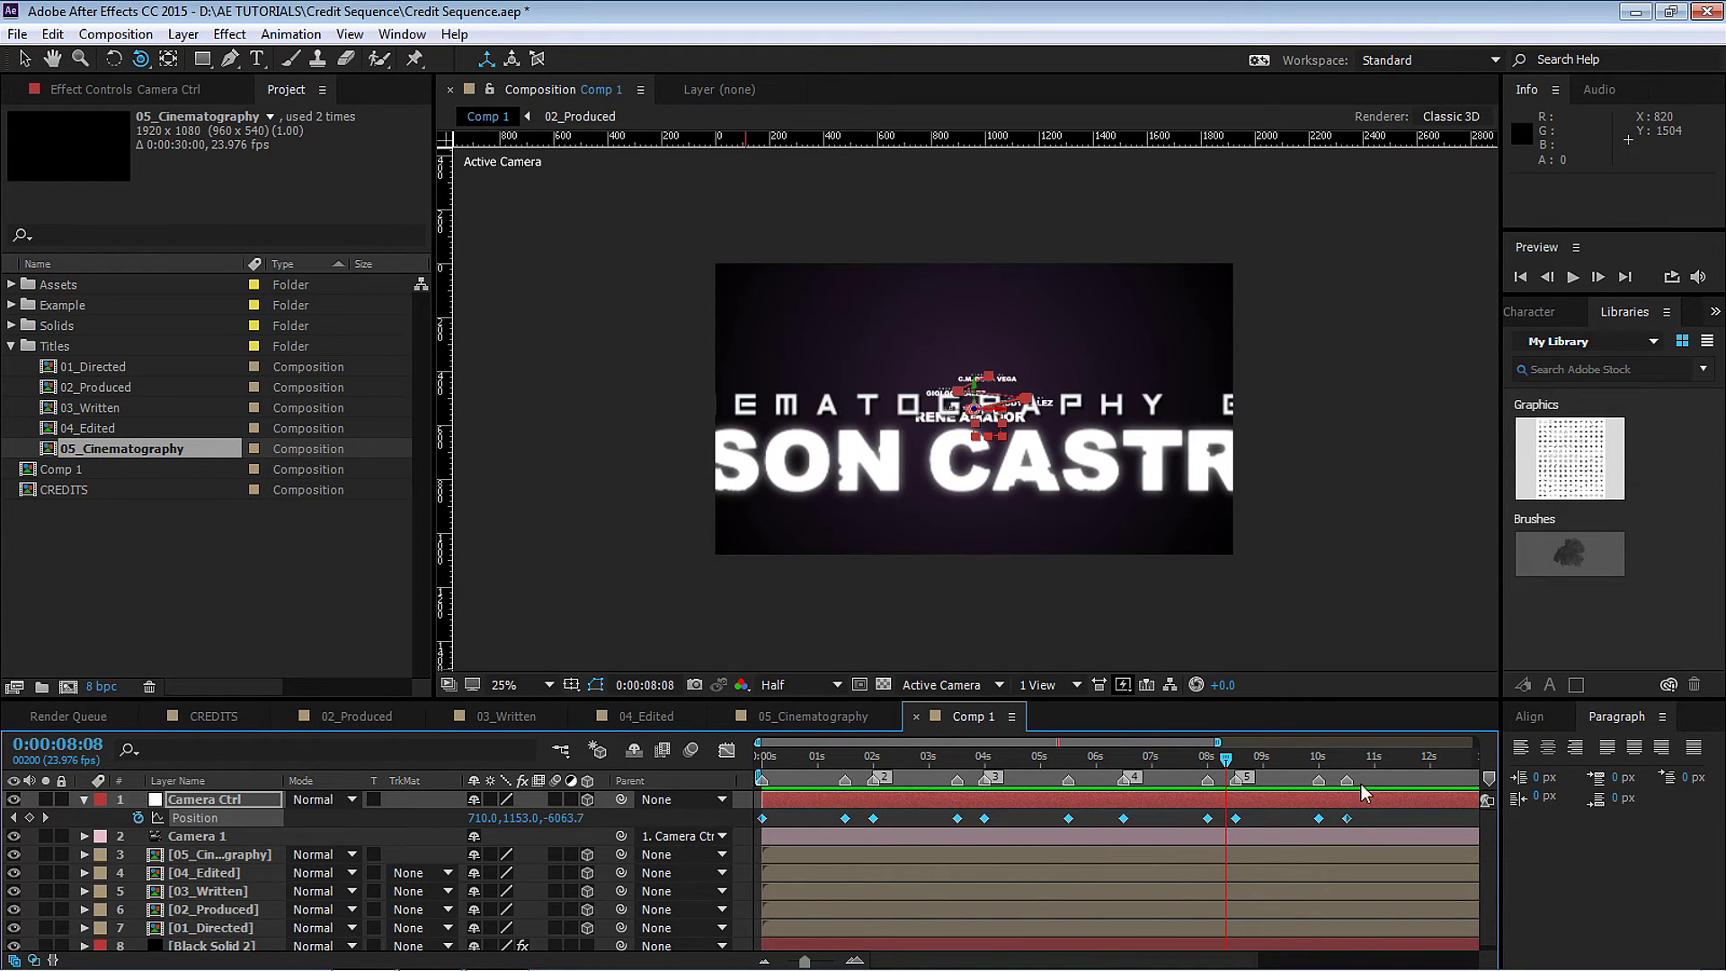
{"action": "right_click", "coordinate": [1346, 818]}
{"action": "mouse_move", "coordinate": [1406, 802]}
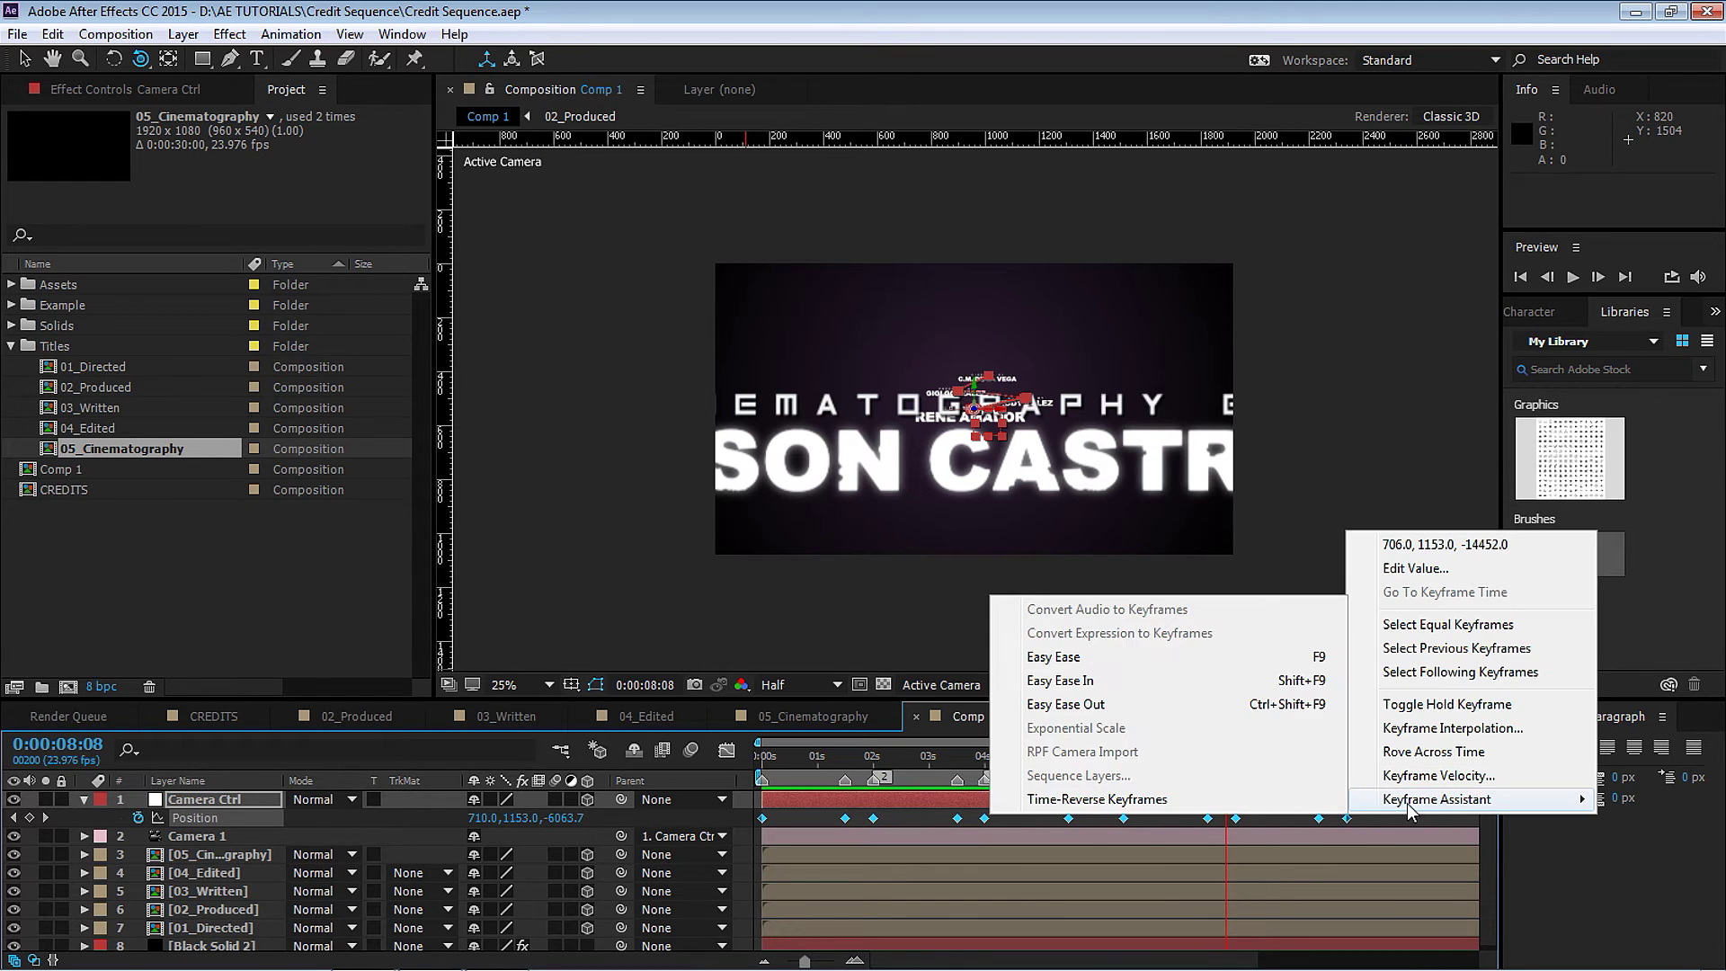
{"action": "left_click", "coordinate": [1072, 671]}
{"action": "left_click_drag", "start_coordinate": [899, 757], "coordinate": [712, 762]}
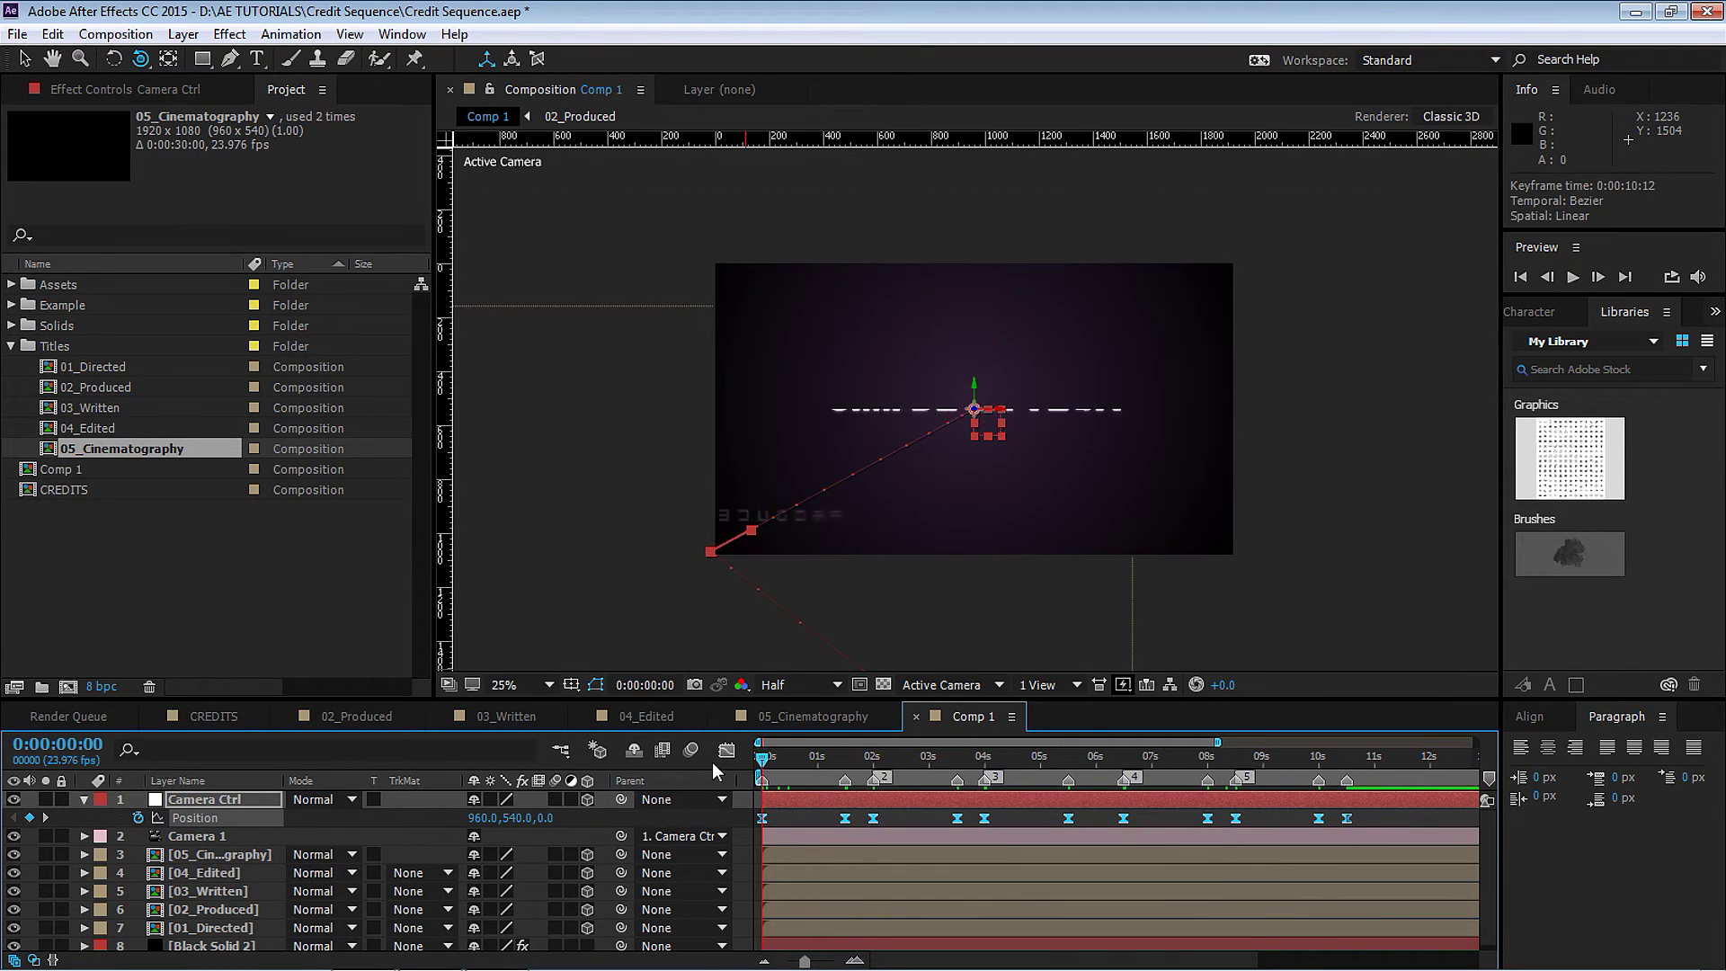
{"action": "key", "text": "space"}
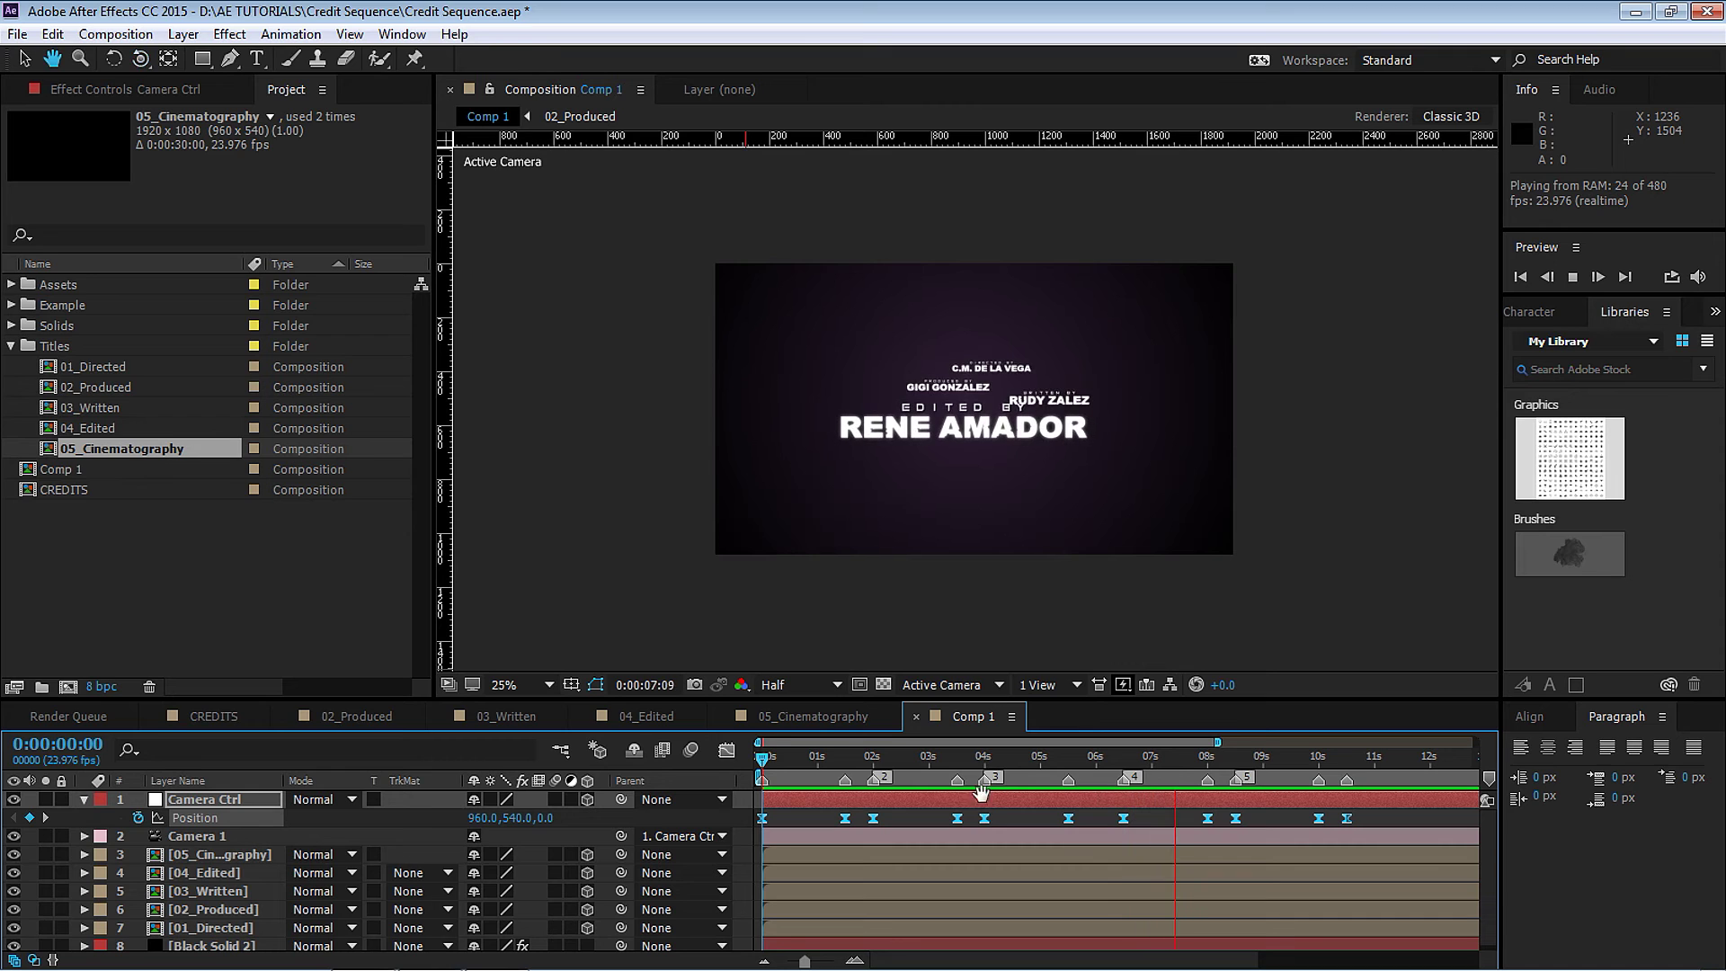
{"action": "key", "text": "space"}
Add a Slider Control to the Camera Ctrl layer and name it Frequency.
{"action": "key", "text": "F2"}
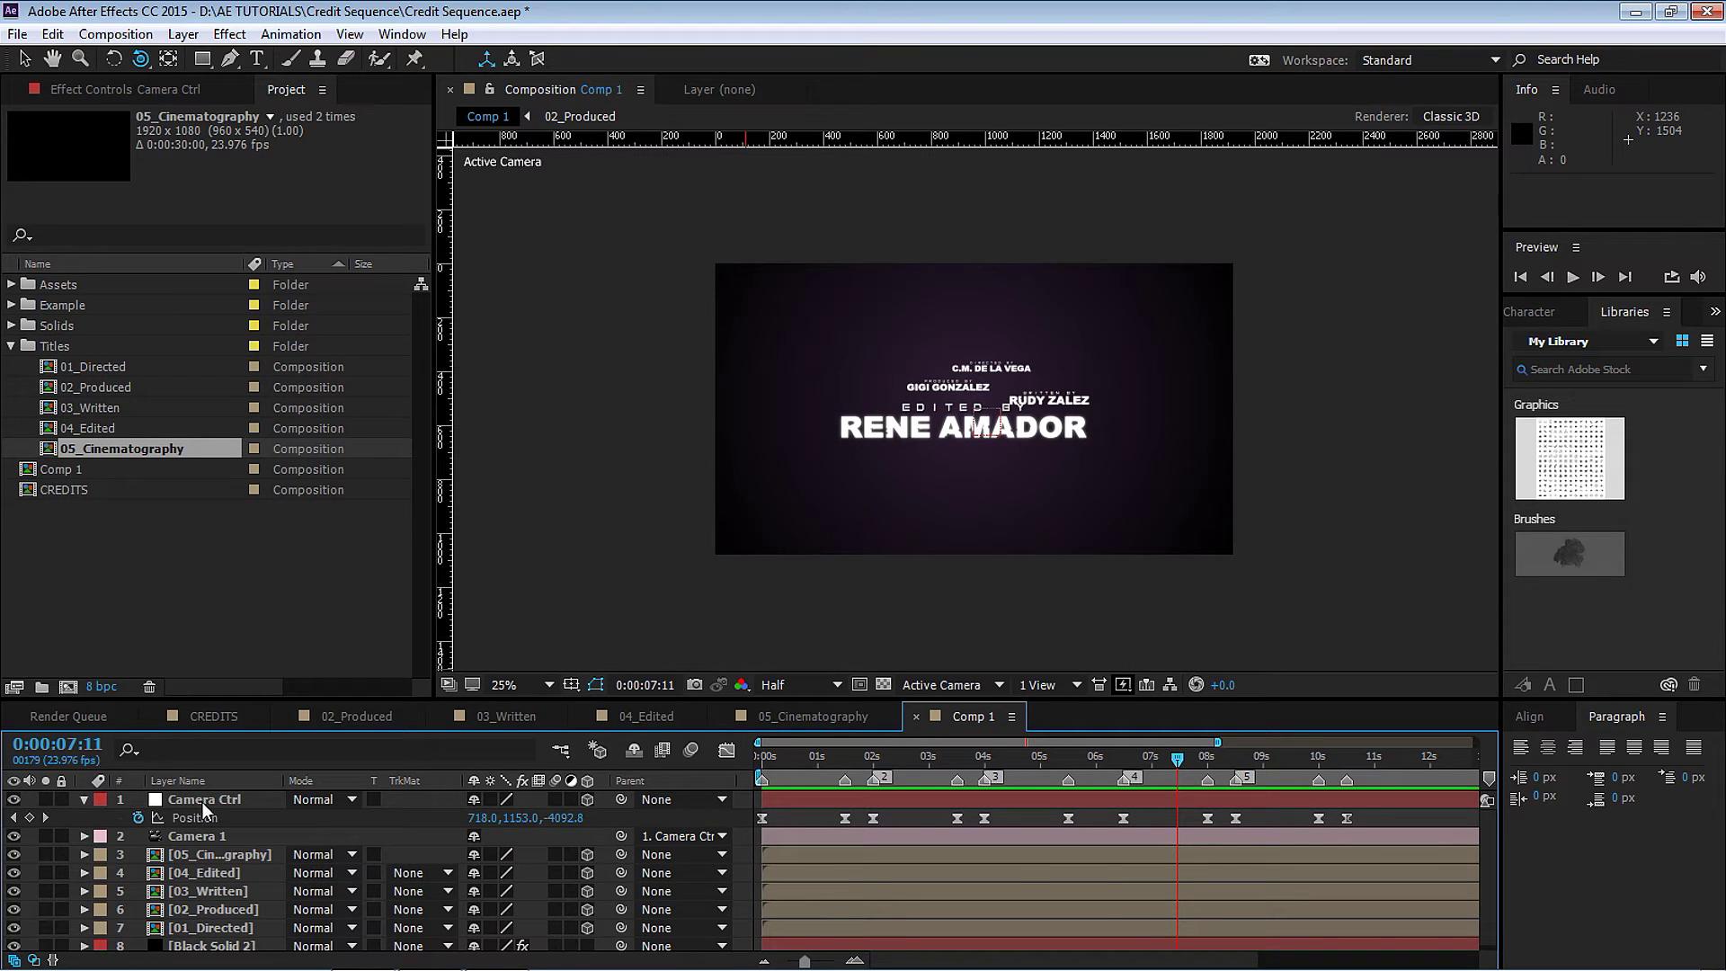
{"action": "left_click", "coordinate": [204, 800]}
{"action": "left_click", "coordinate": [224, 35]}
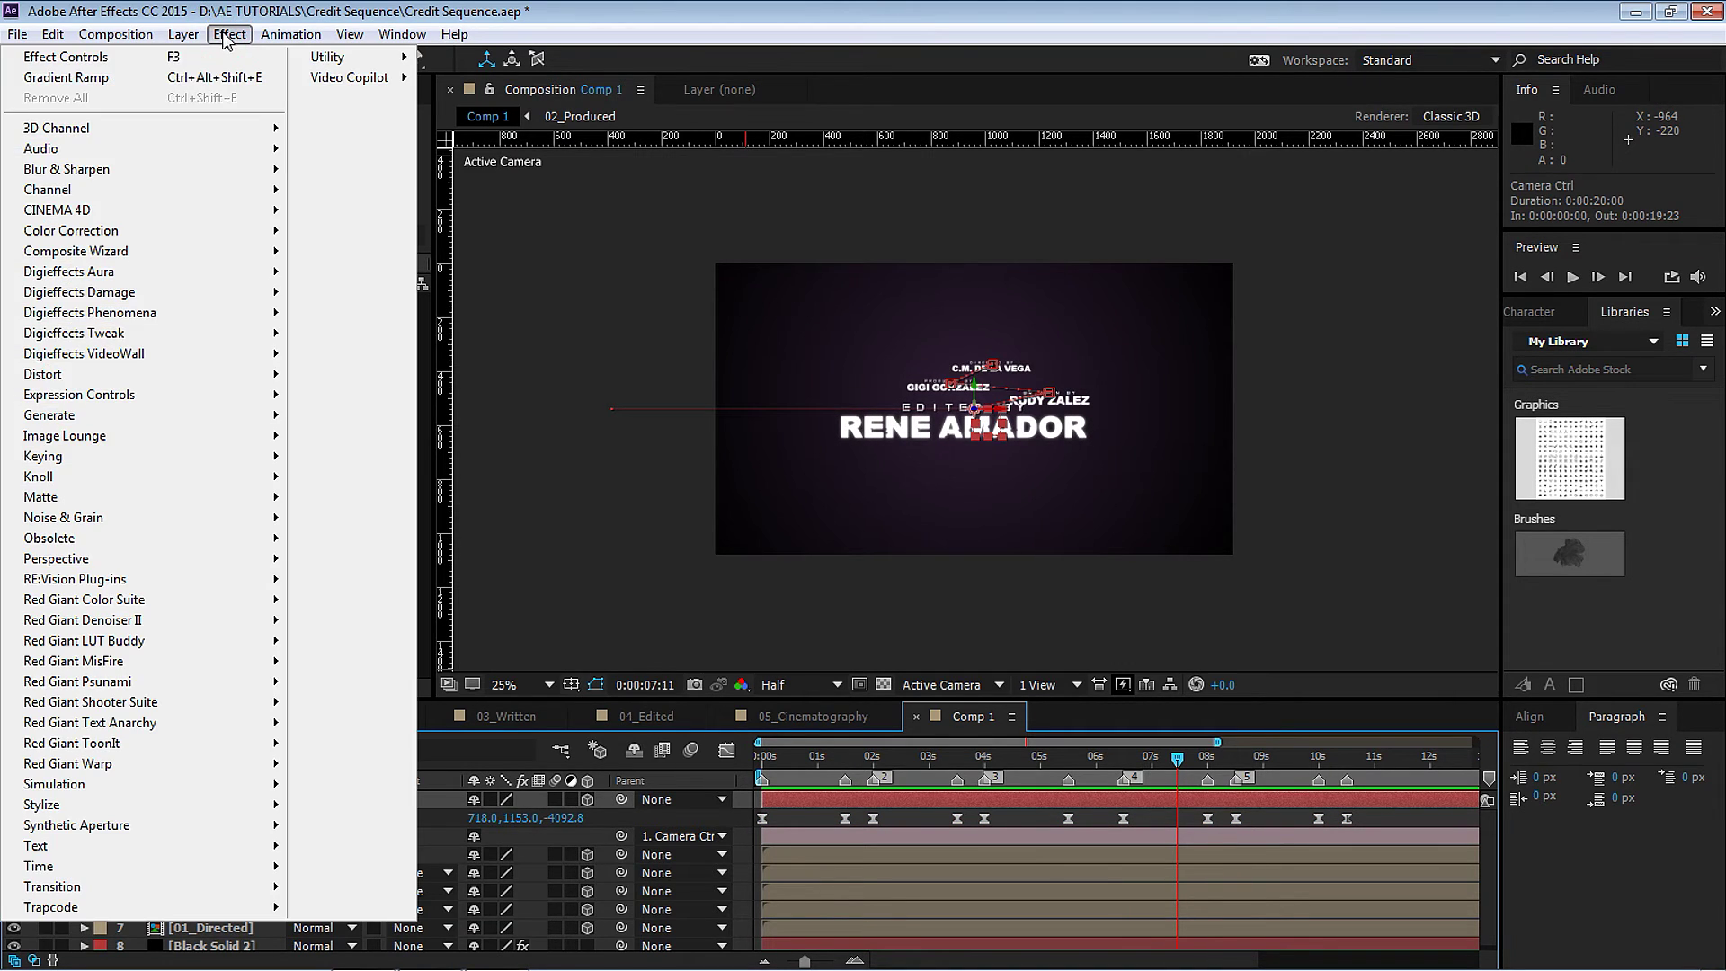
{"action": "mouse_move", "coordinate": [176, 401]}
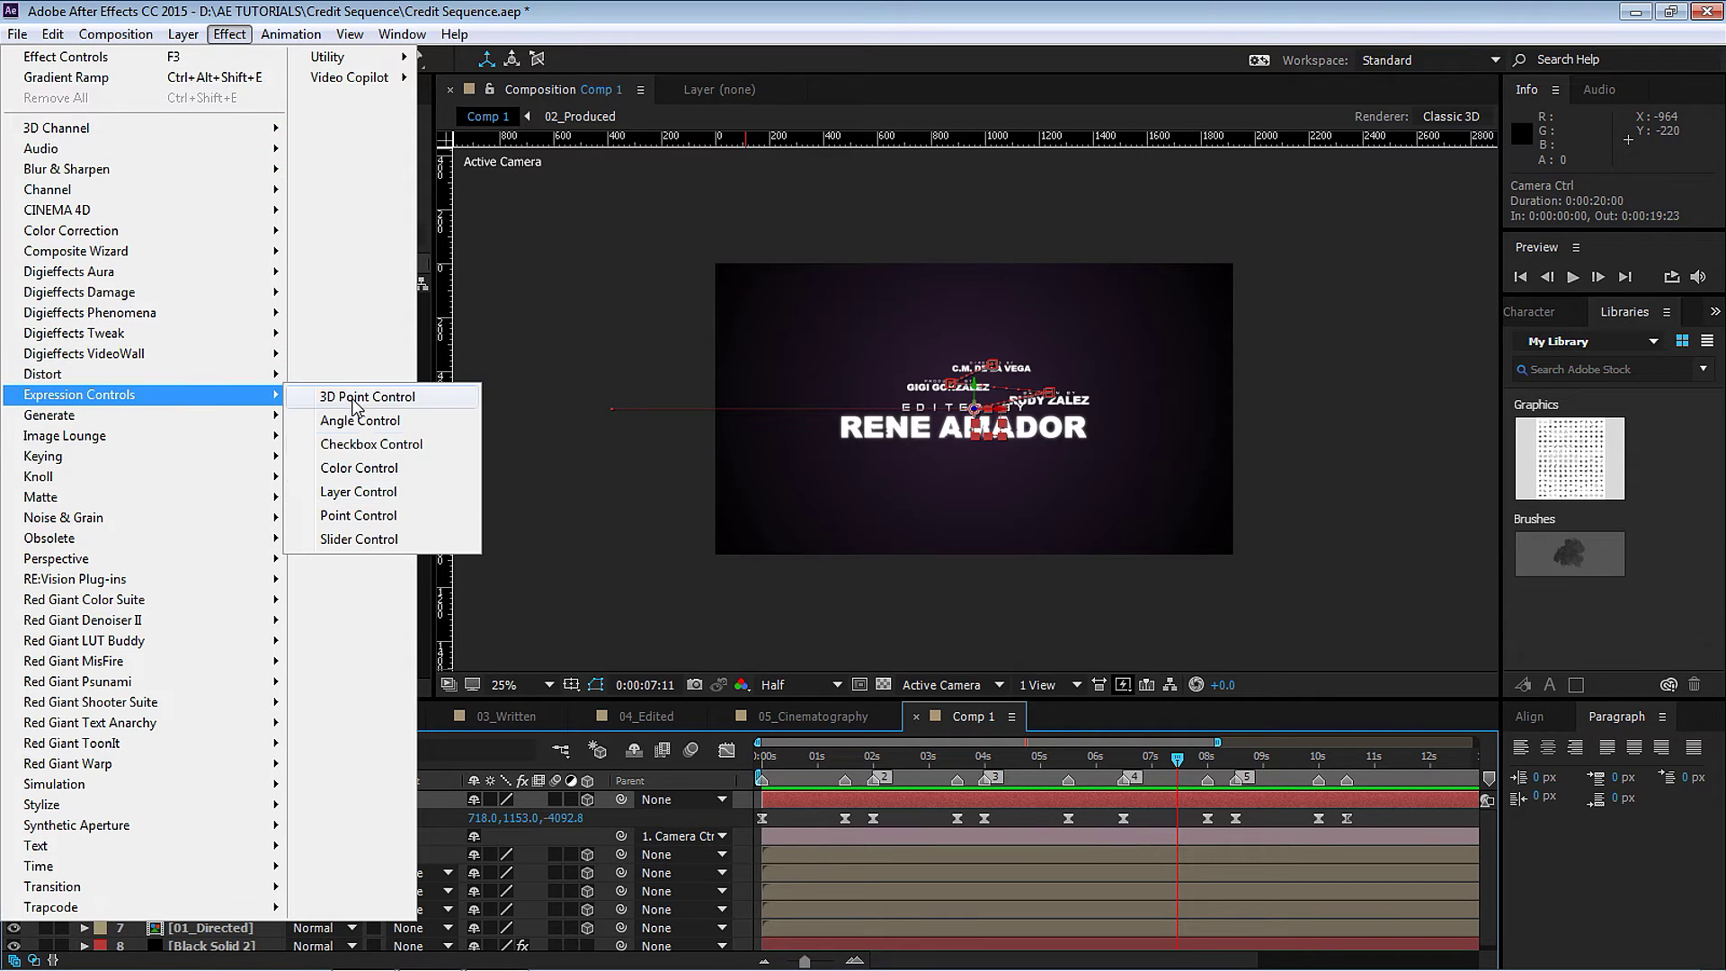
{"action": "left_click", "coordinate": [384, 539]}
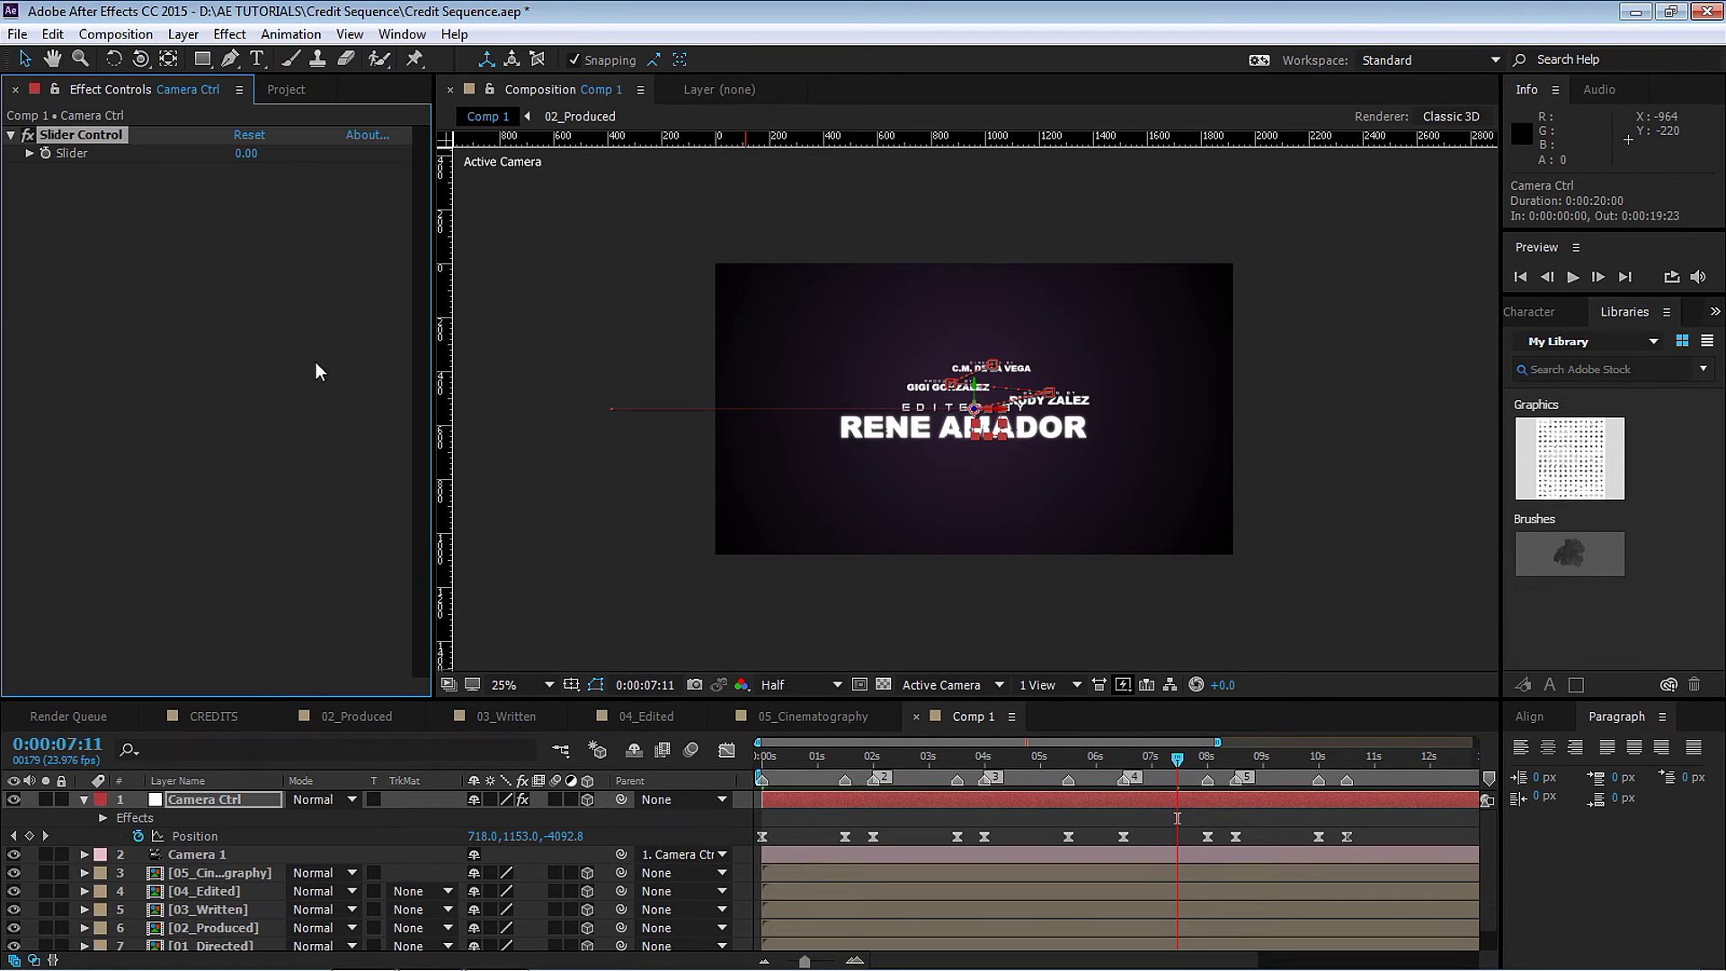
{"action": "key", "text": "Return"}
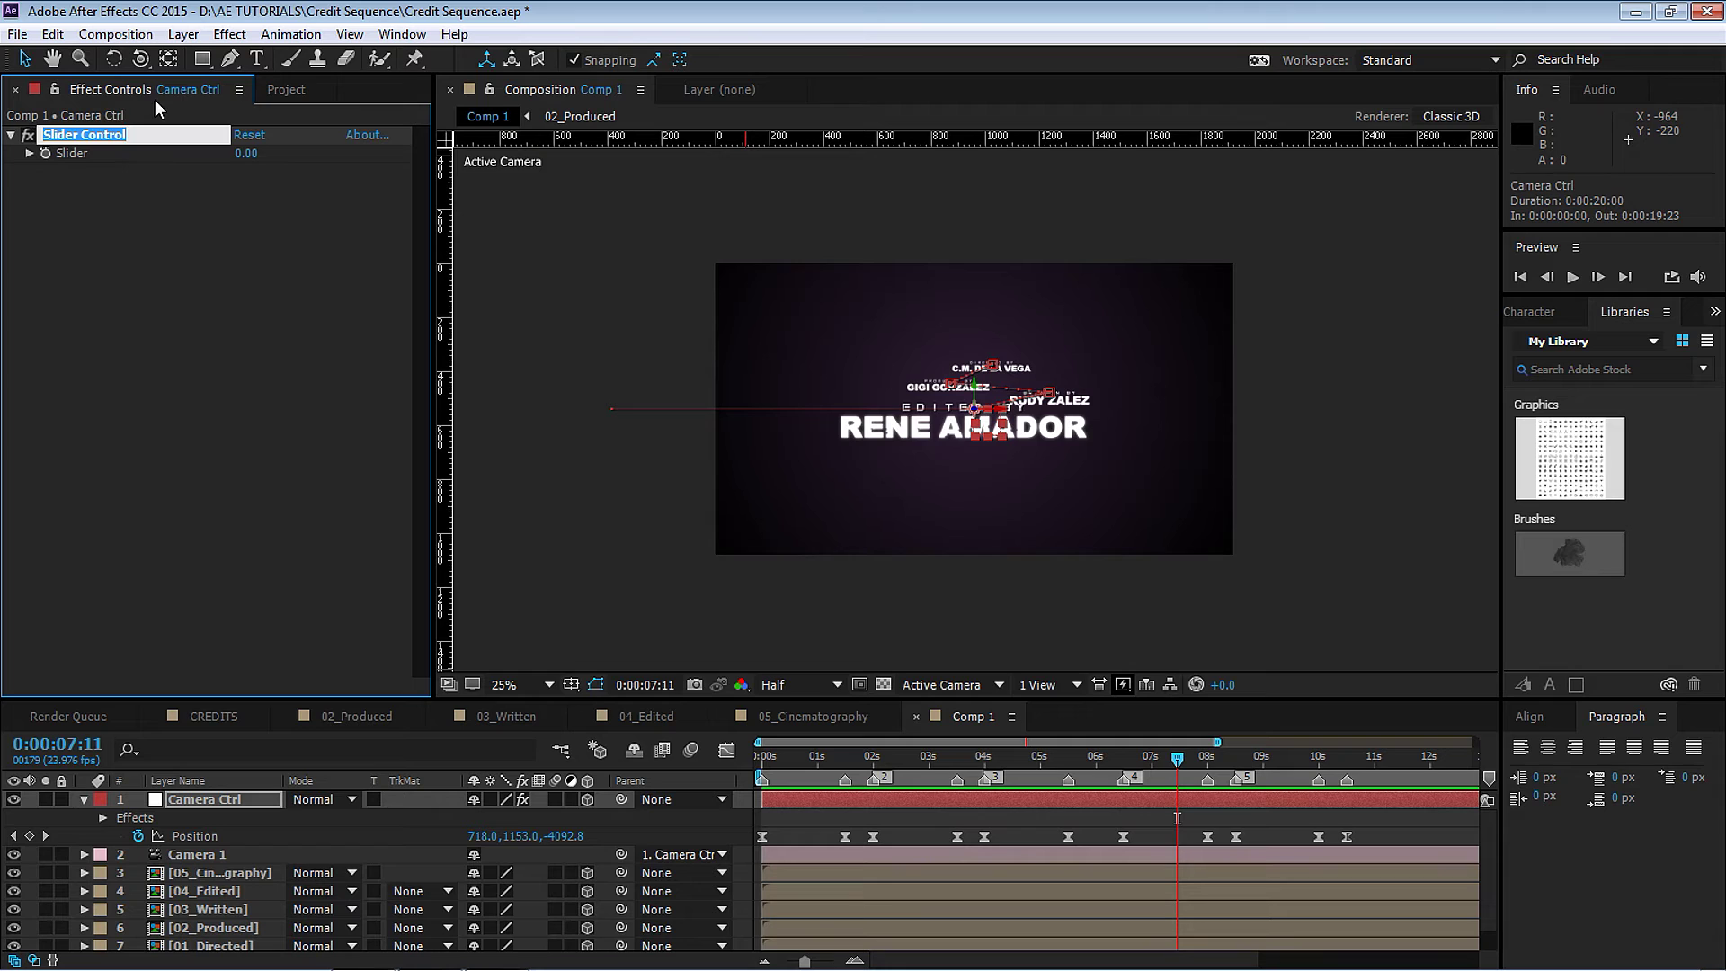
{"action": "type", "text": "Frequency"}
{"action": "key", "text": "Return"}
Add a second Slider Control to Camera Ctrl and name it Amount.
{"action": "left_click", "coordinate": [241, 40]}
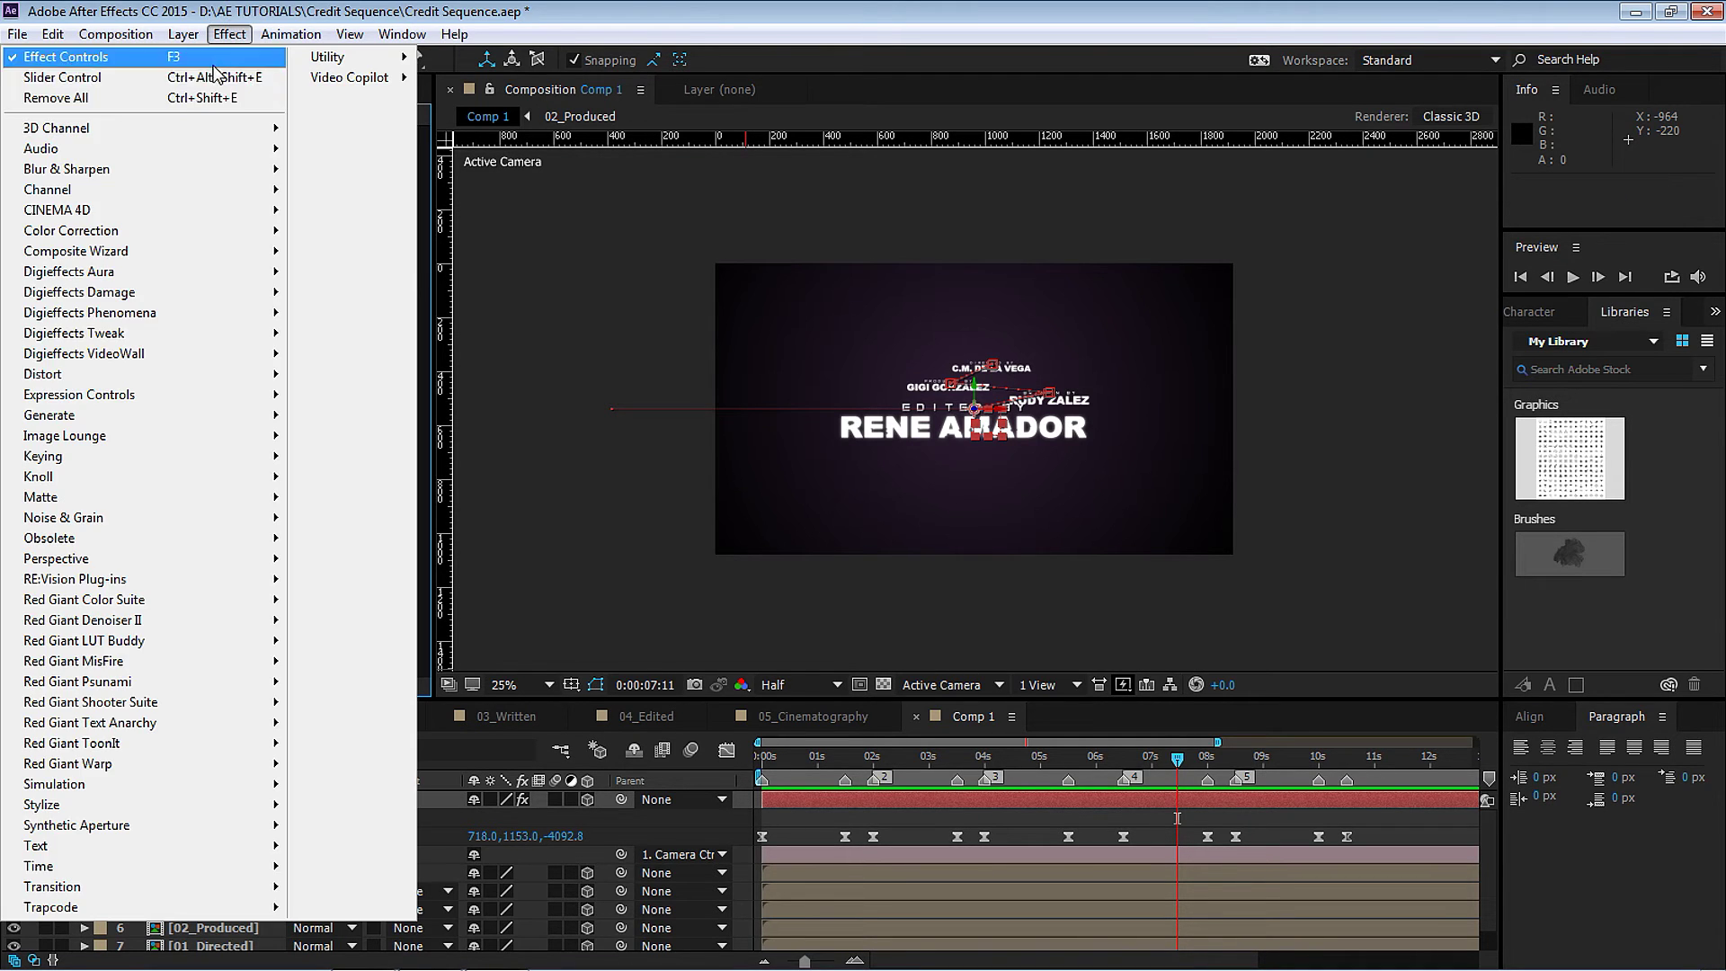
{"action": "left_click", "coordinate": [135, 79]}
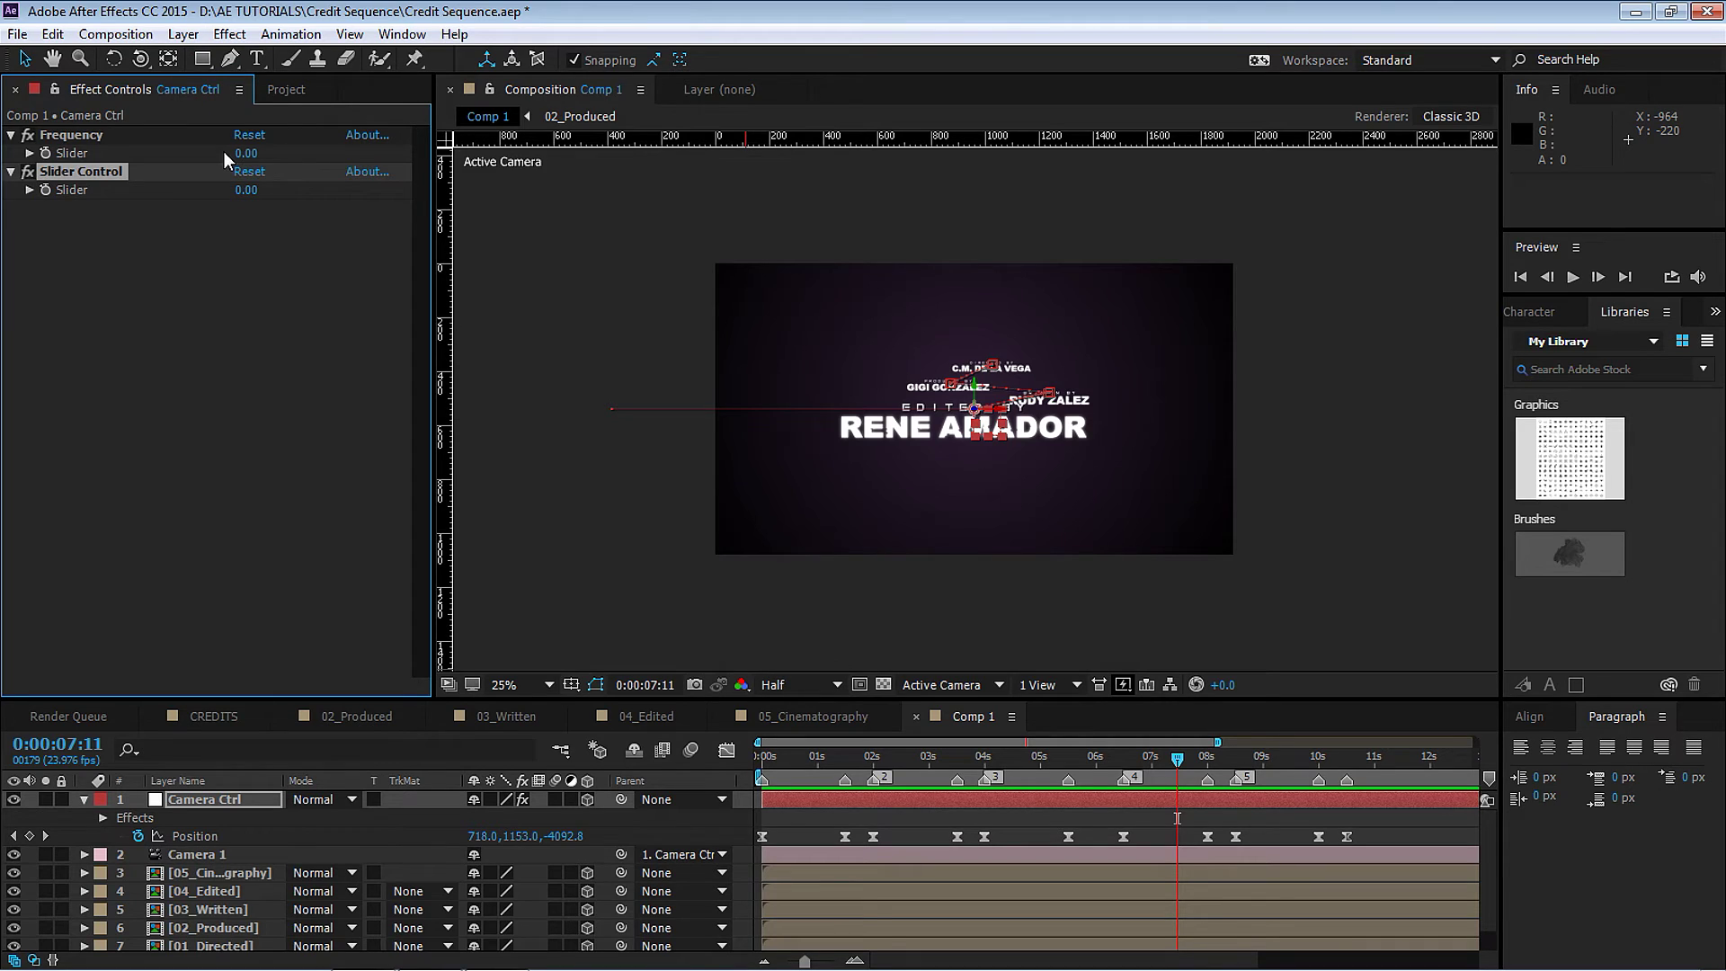
{"action": "key", "text": "Return"}
{"action": "type", "text": "Amou"}
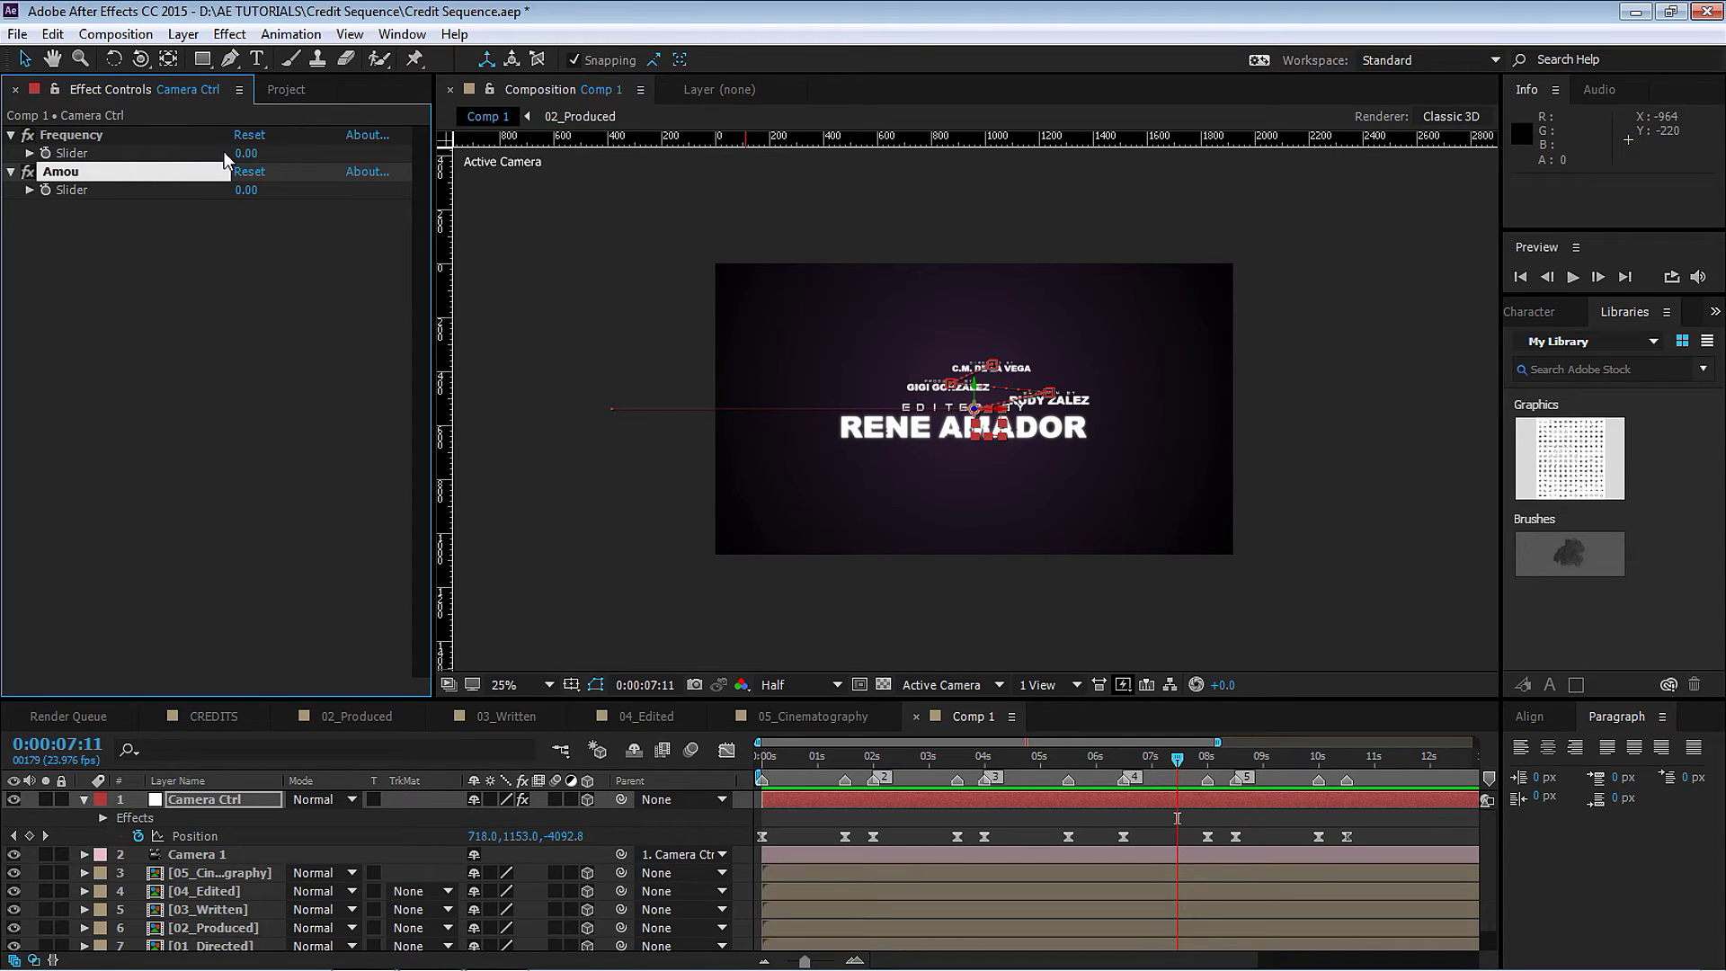
{"action": "type", "text": "nt"}
{"action": "key", "text": "BackSpace"}
{"action": "key", "text": "BackSpace"}
{"action": "type", "text": "nt"}
{"action": "key", "text": "Return"}
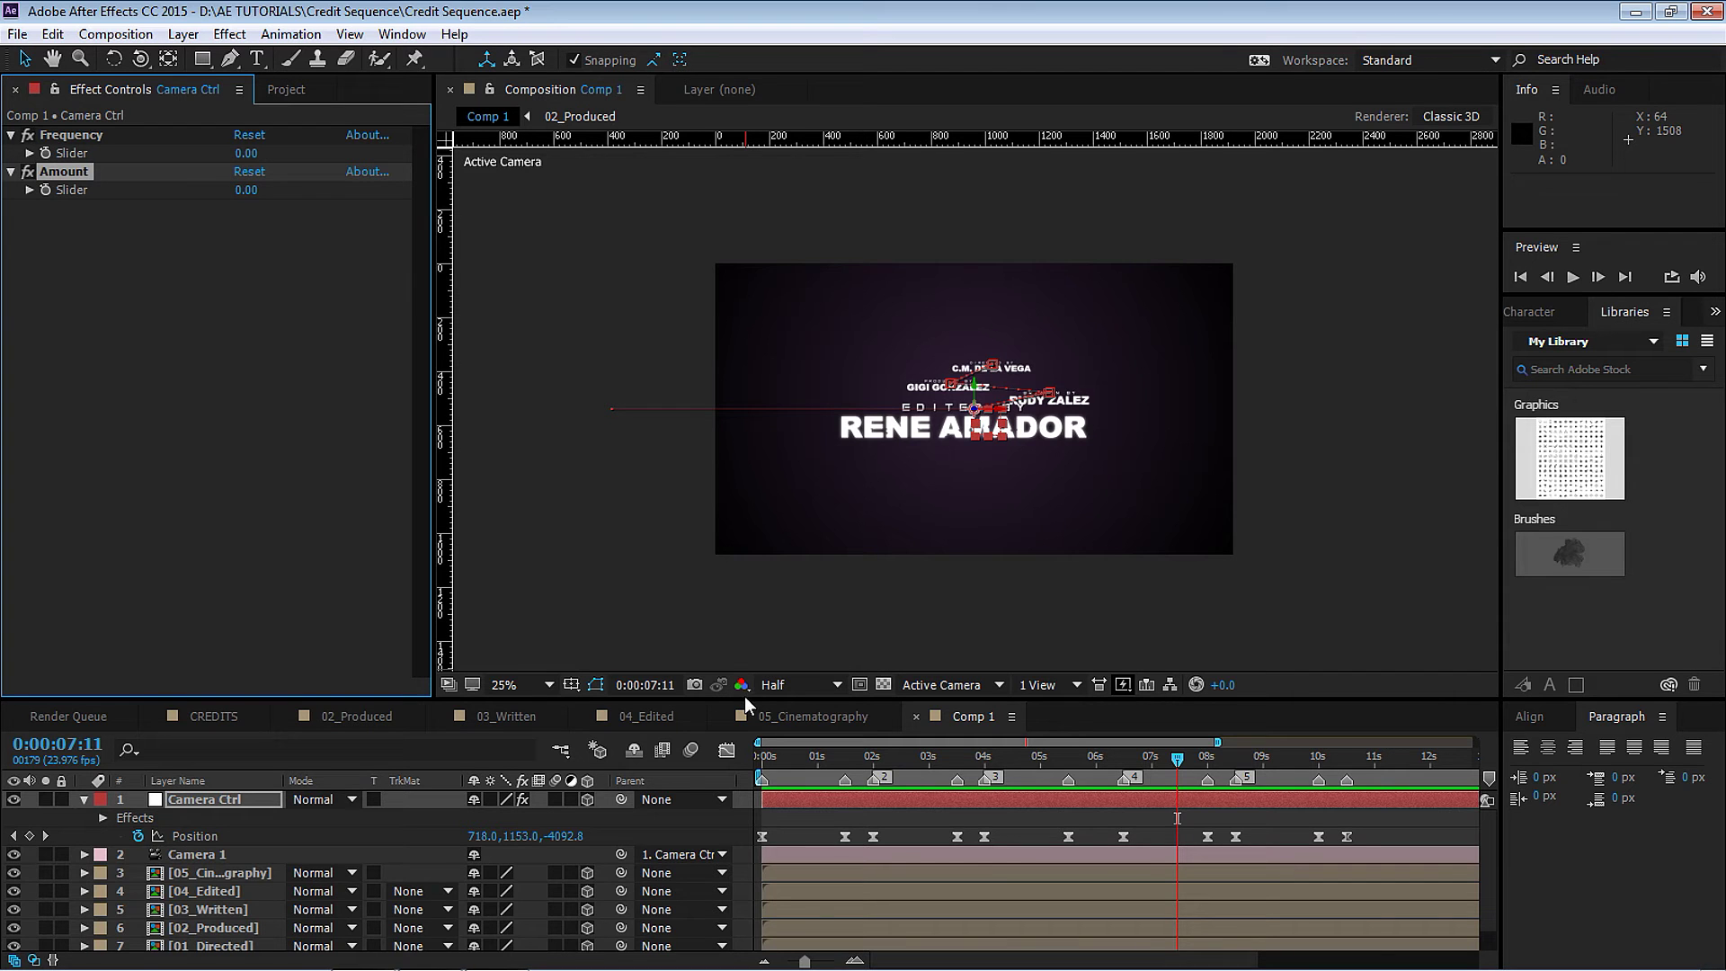
{"action": "left_click_drag", "start_coordinate": [748, 697], "coordinate": [745, 632]}
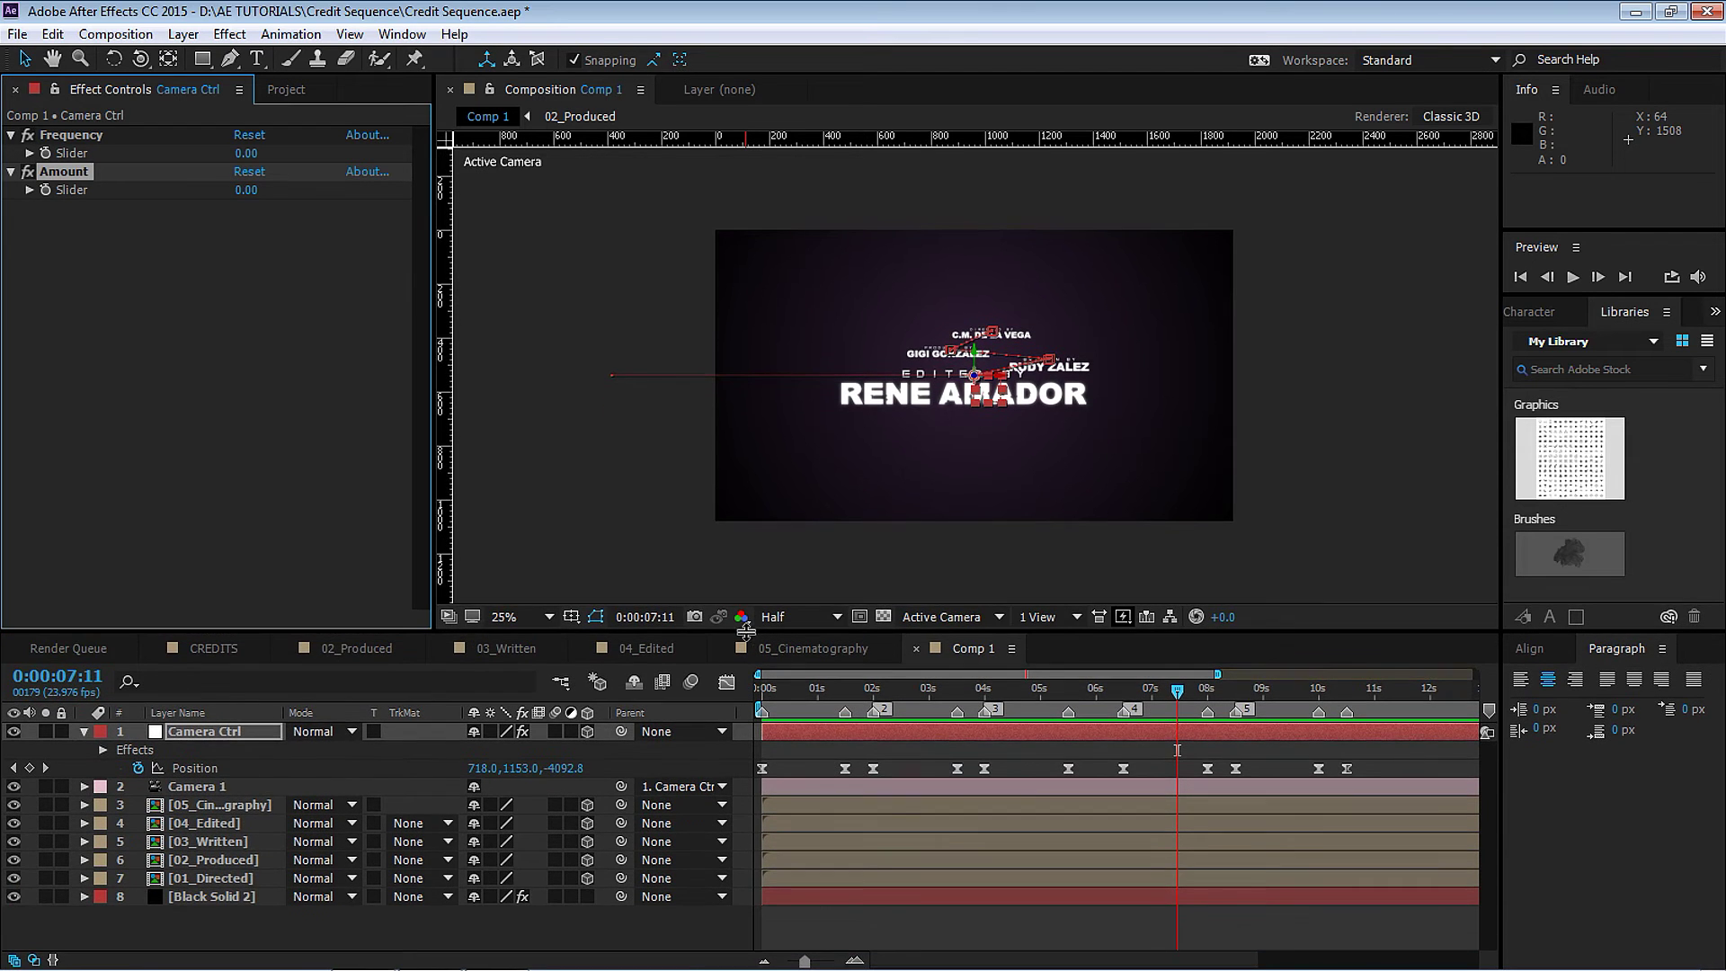
{"action": "left_click", "coordinate": [250, 734]}
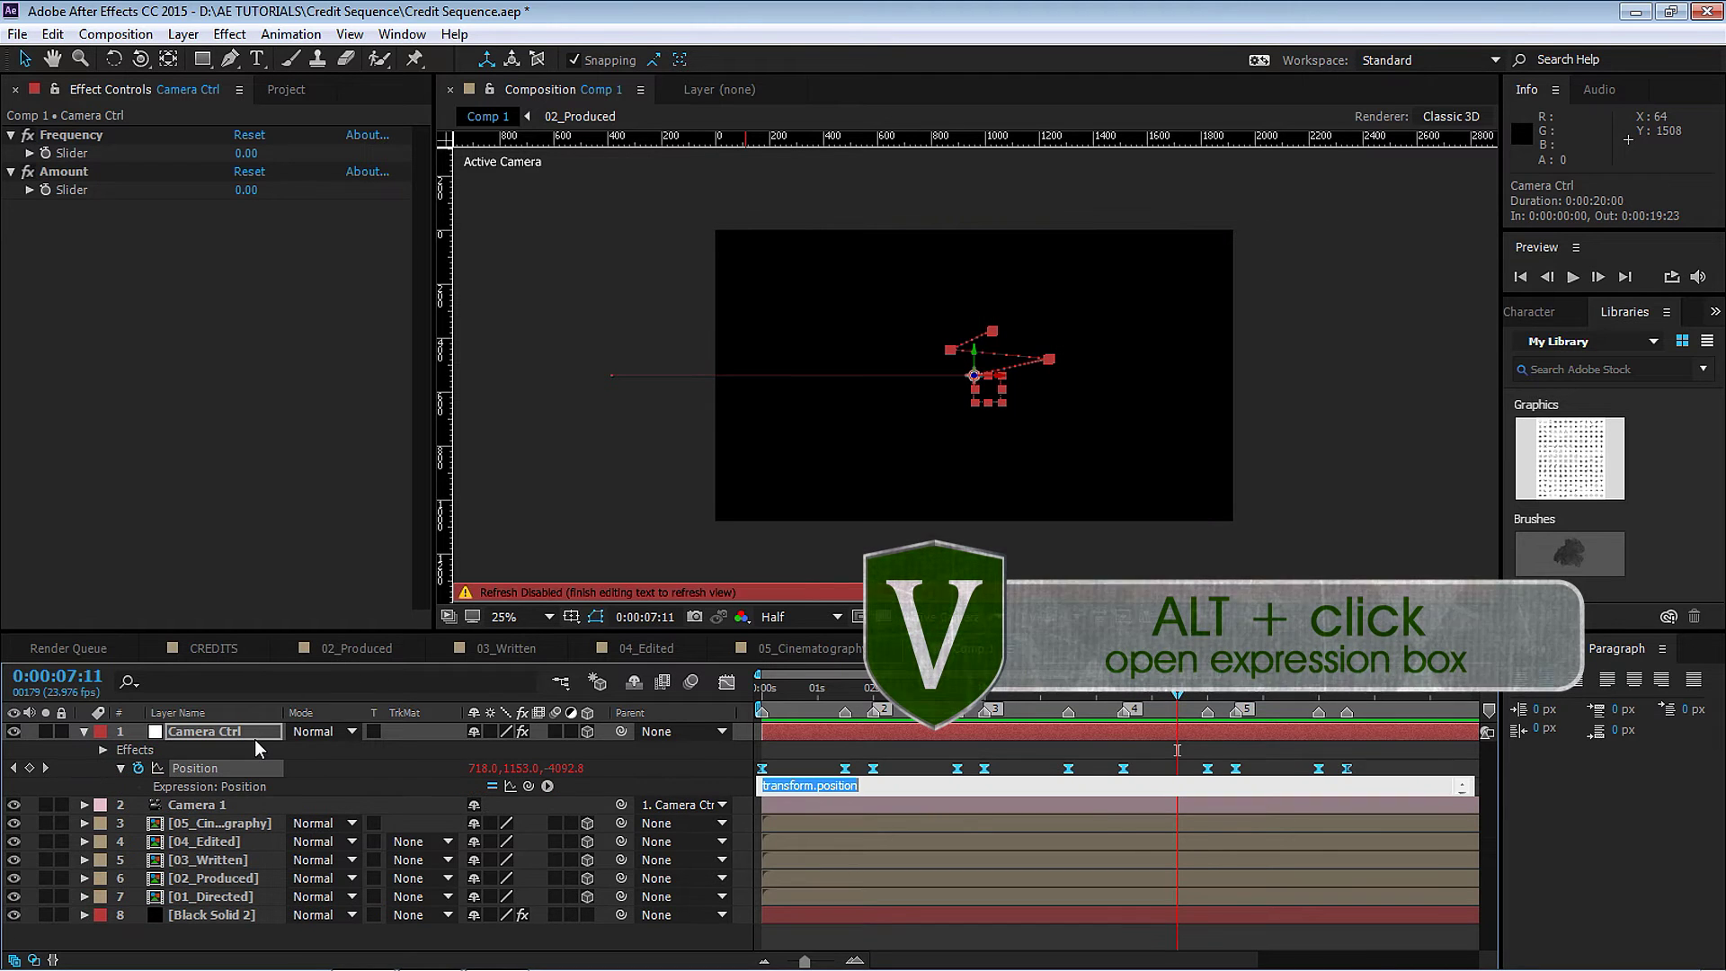
Write a wiggle( expression on Camera Ctrl's Position, pick-whipping the Frequency and Amount sliders as its arguments.
{"action": "type", "text": "wiggle("}
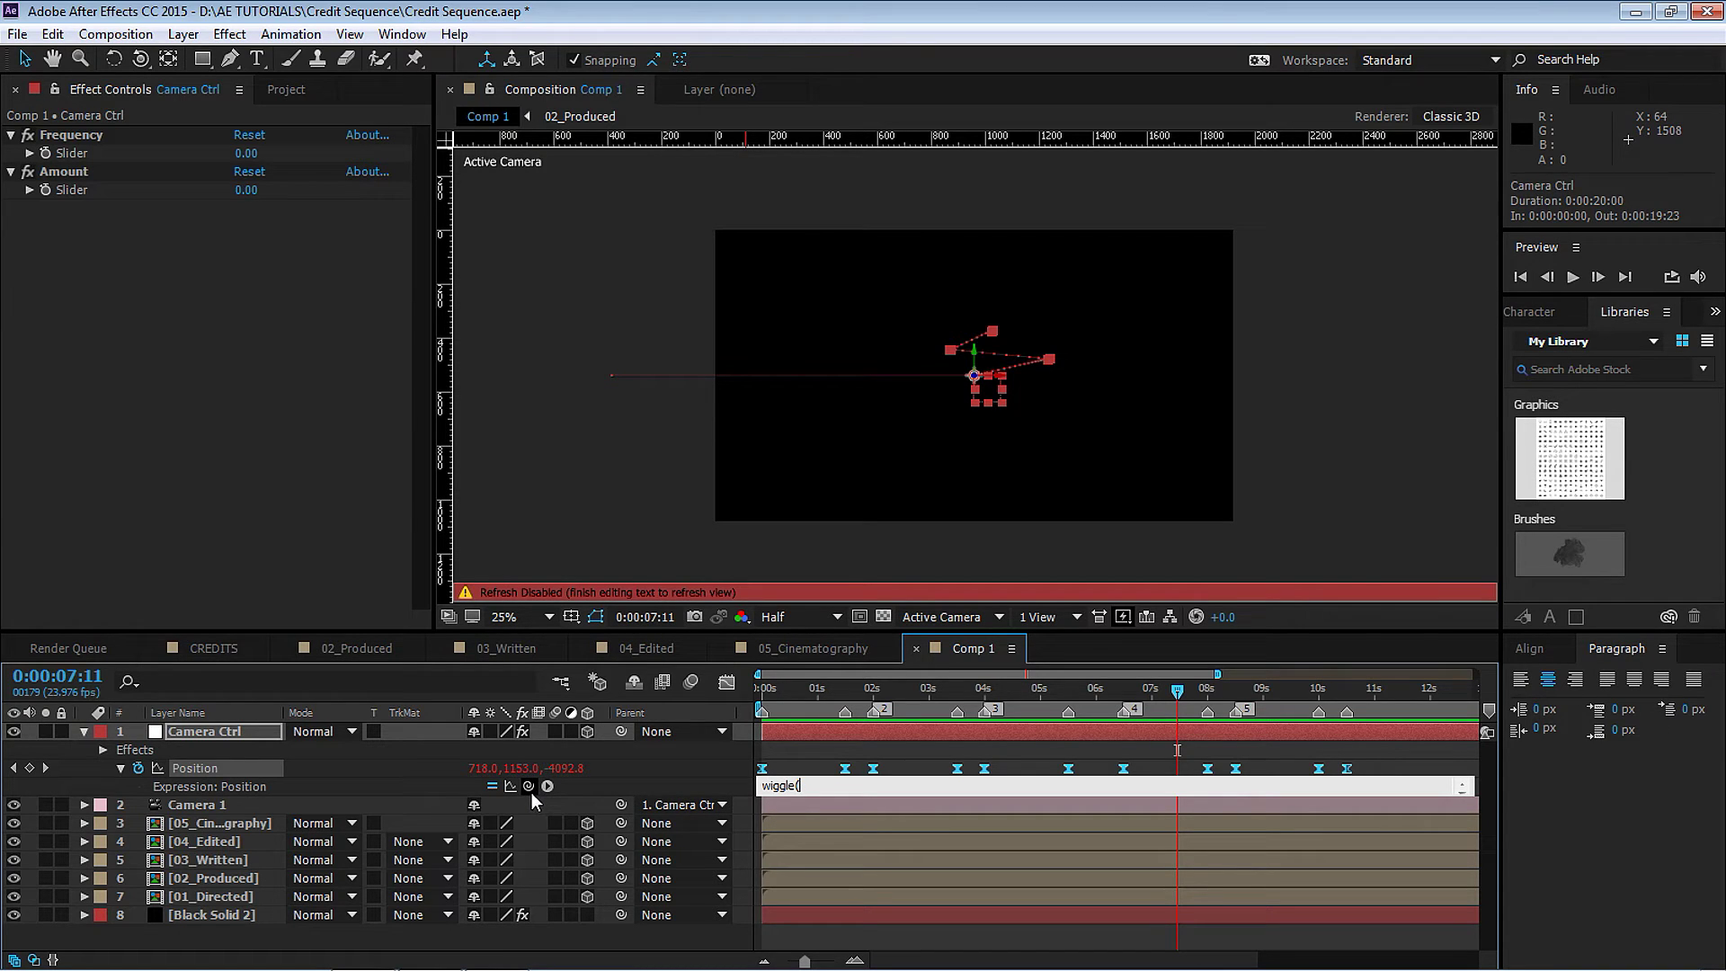
{"action": "left_click_drag", "start_coordinate": [529, 786], "coordinate": [86, 139]}
{"action": "left_click_drag", "start_coordinate": [405, 580], "coordinate": [68, 186]}
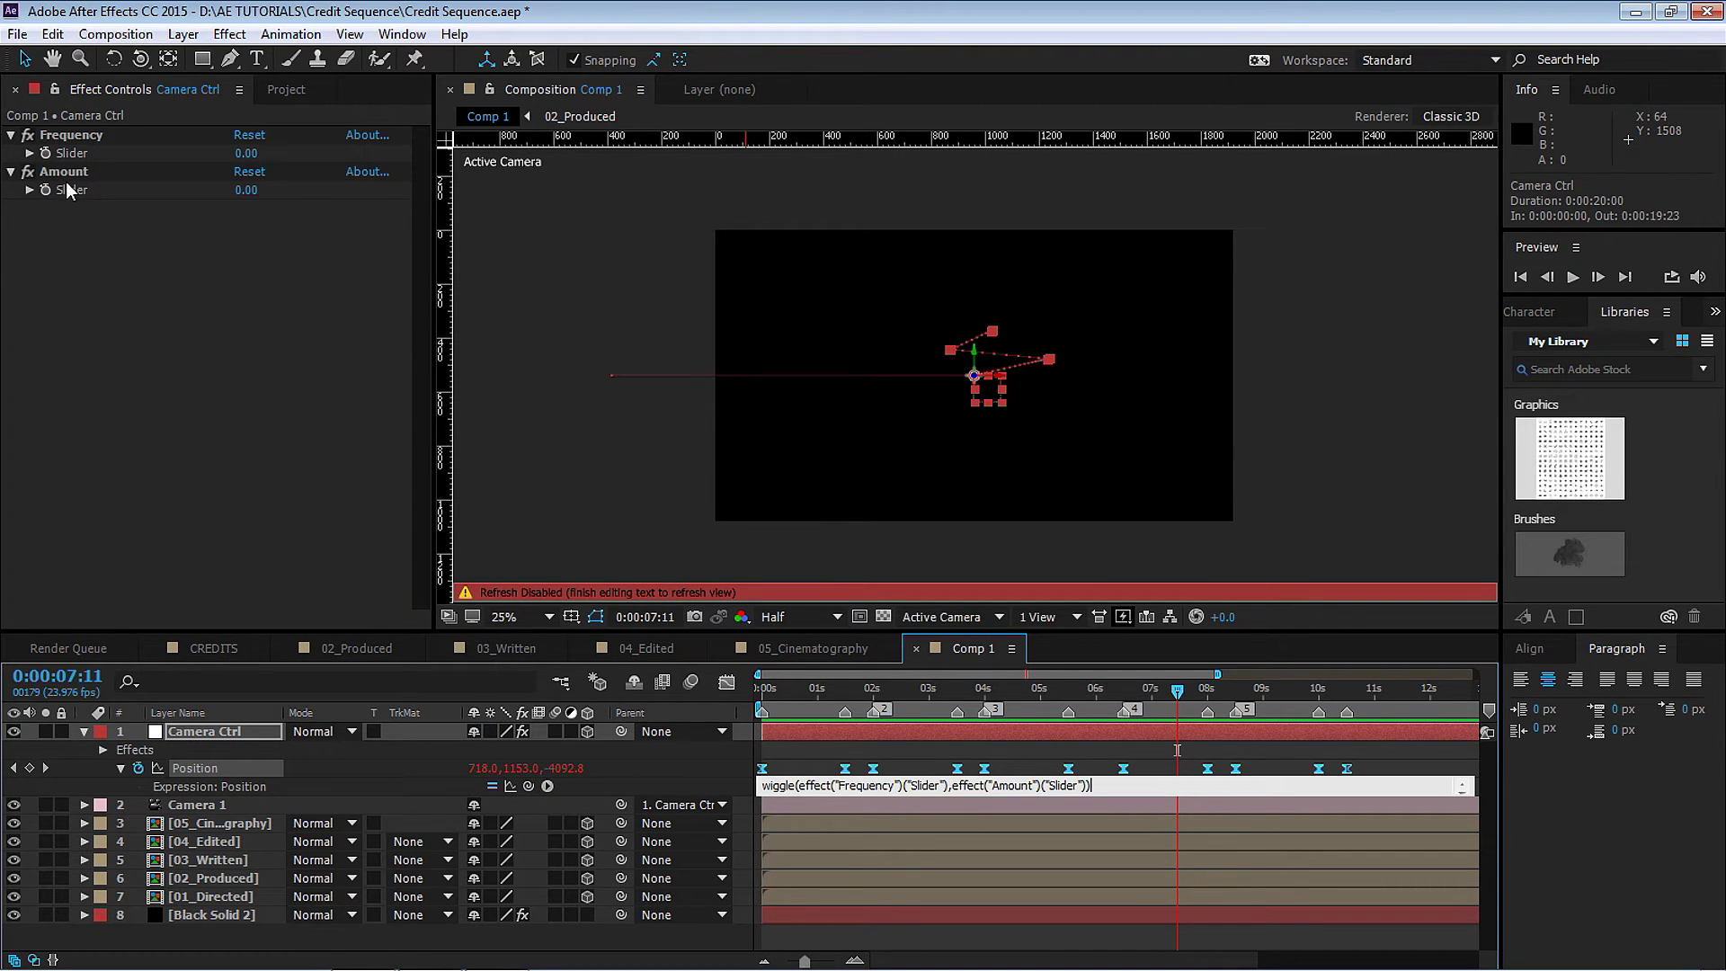
{"action": "left_click_drag", "start_coordinate": [973, 688], "coordinate": [926, 688]}
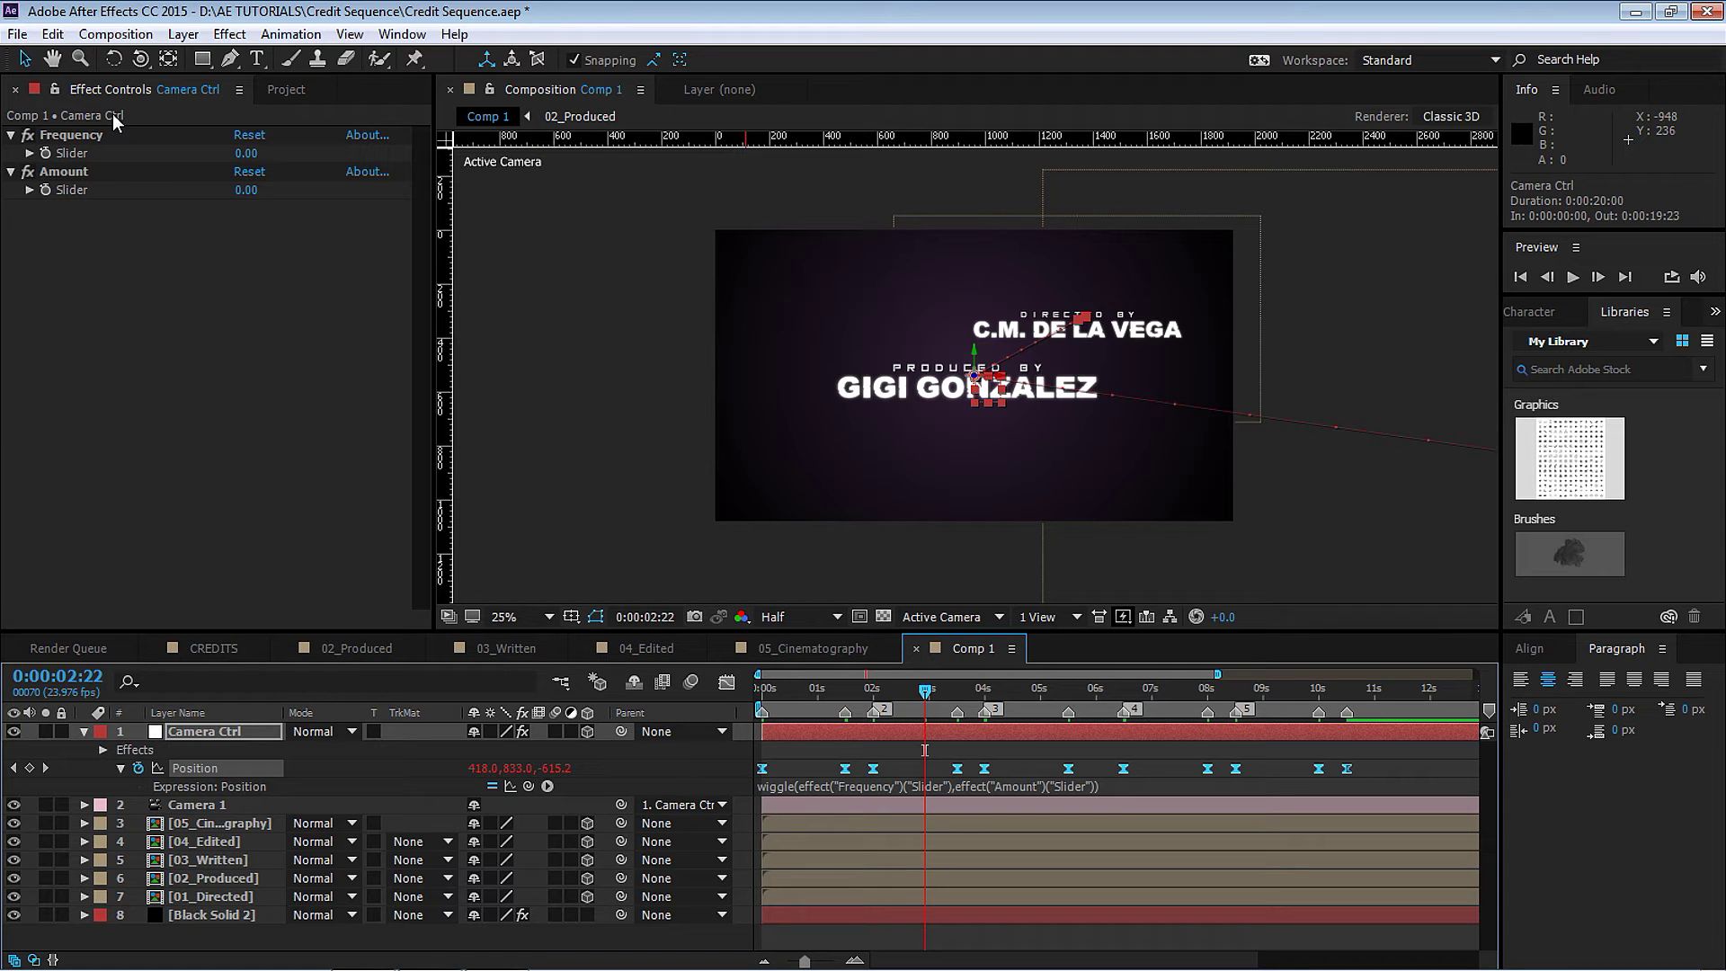
Try a wiggle Frequency of 10 and Amount of 20, previewing from the start.
{"action": "left_click", "coordinate": [247, 154]}
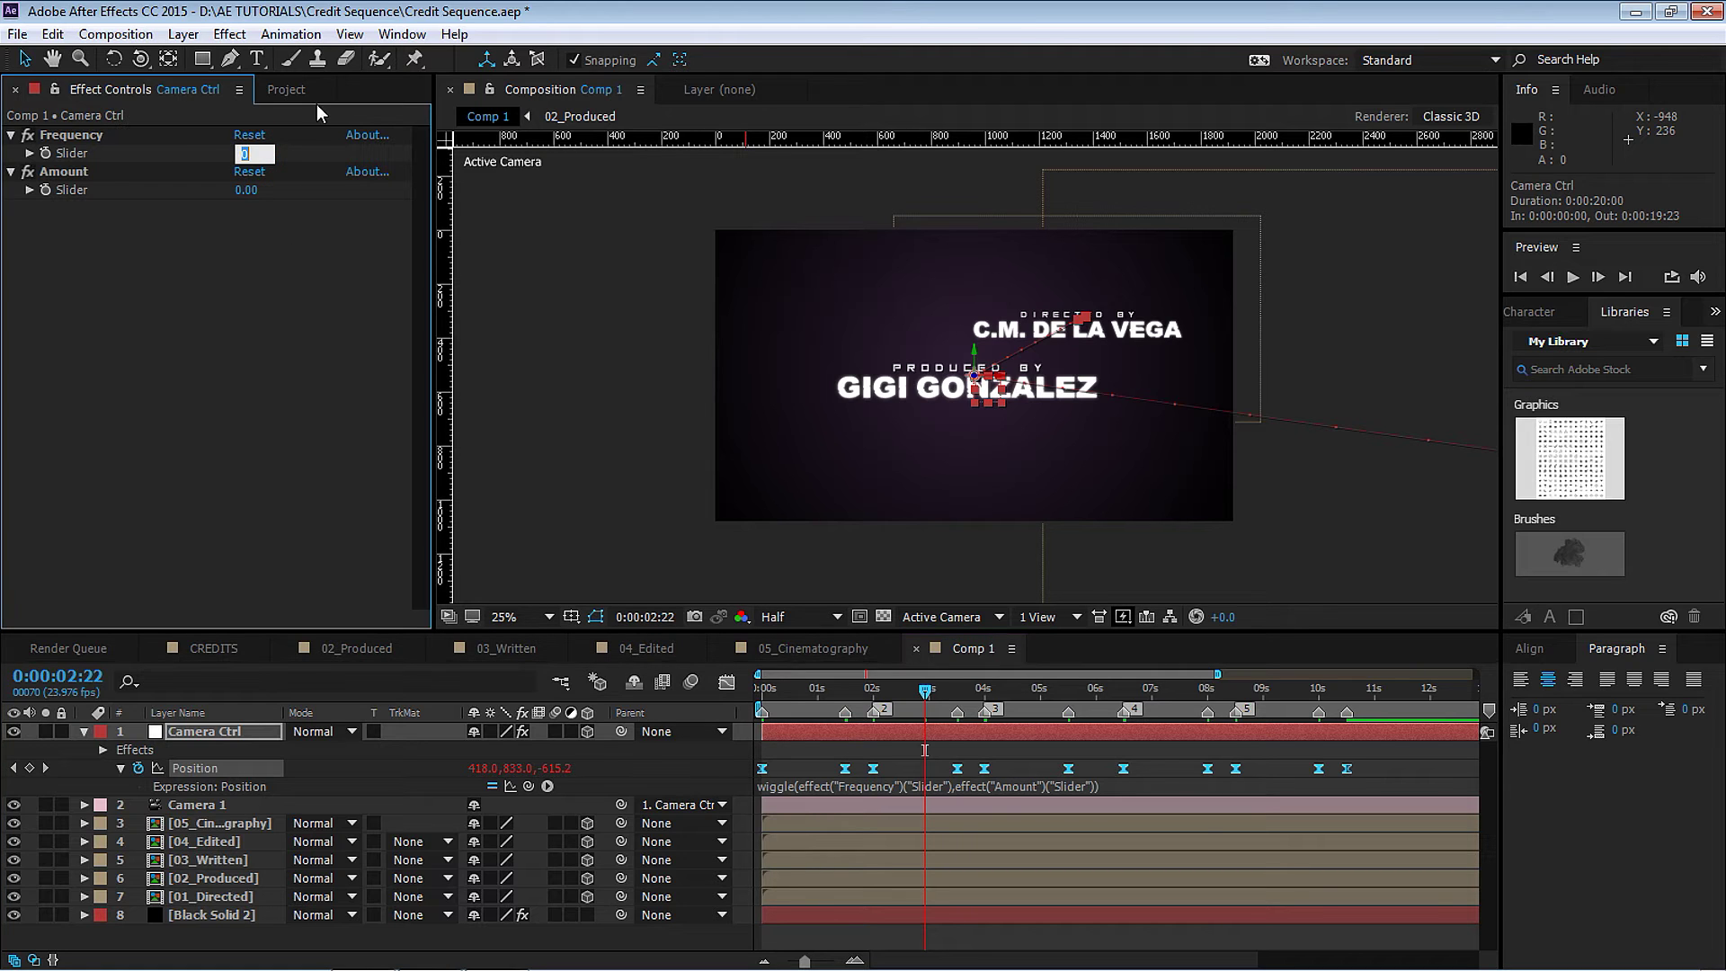
{"action": "type", "text": "10"}
{"action": "key", "text": "Return"}
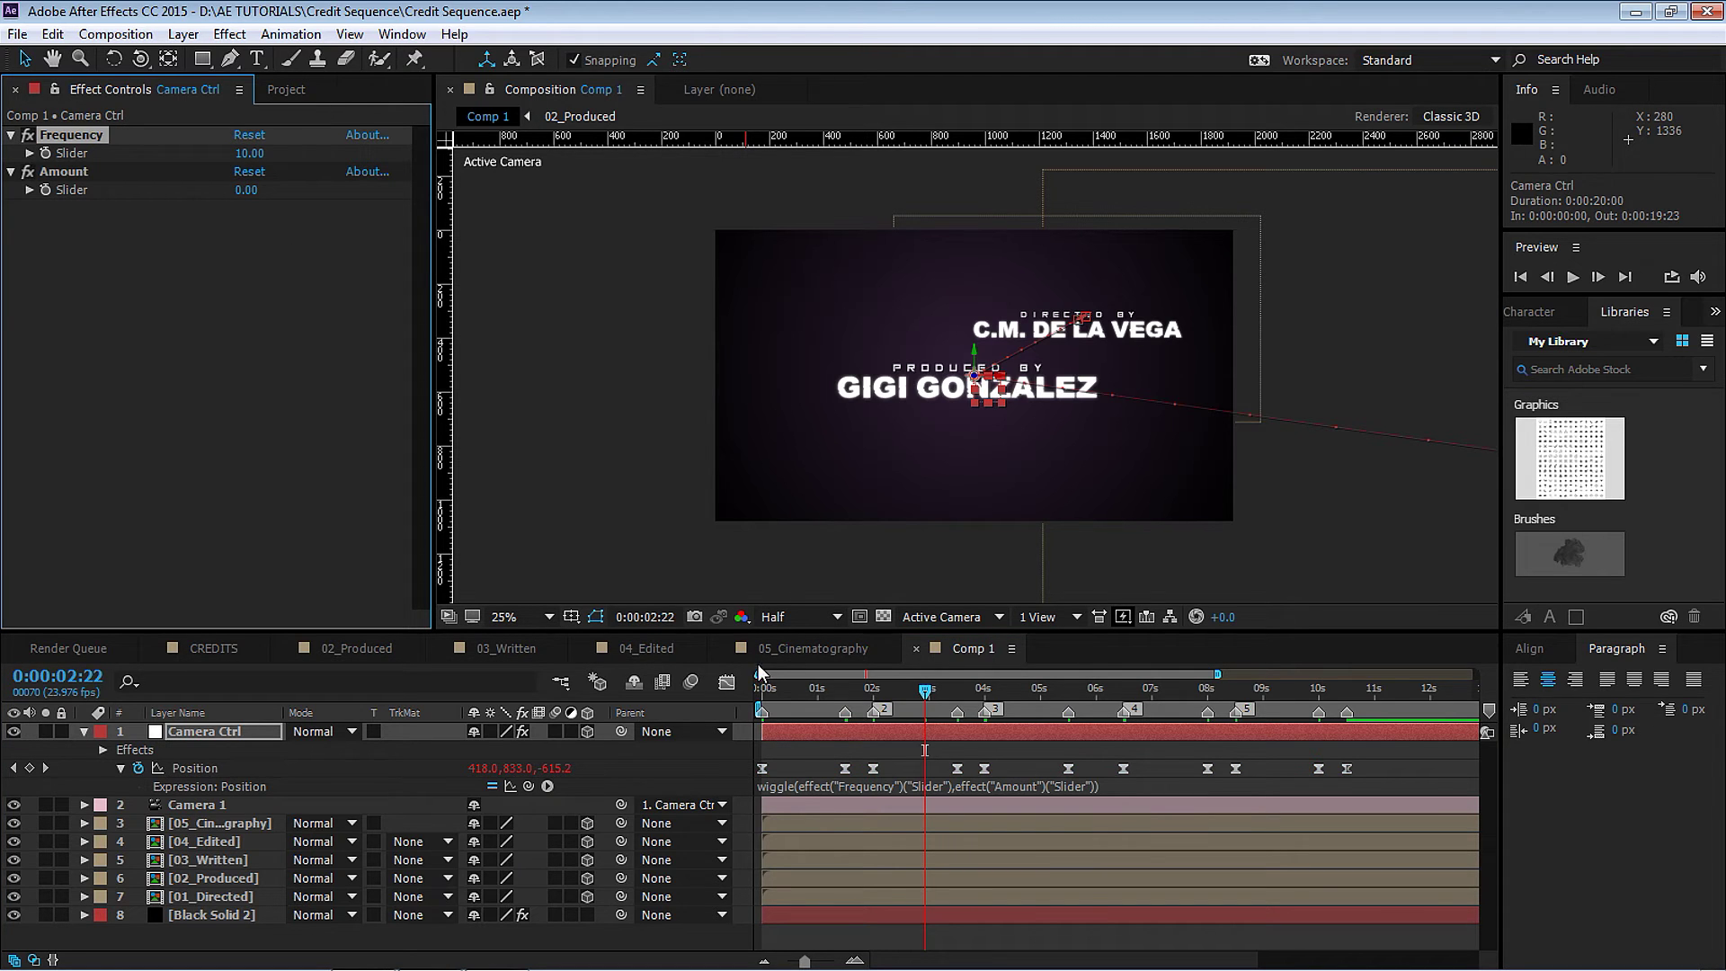
{"action": "left_click", "coordinate": [761, 689]}
{"action": "key", "text": "space"}
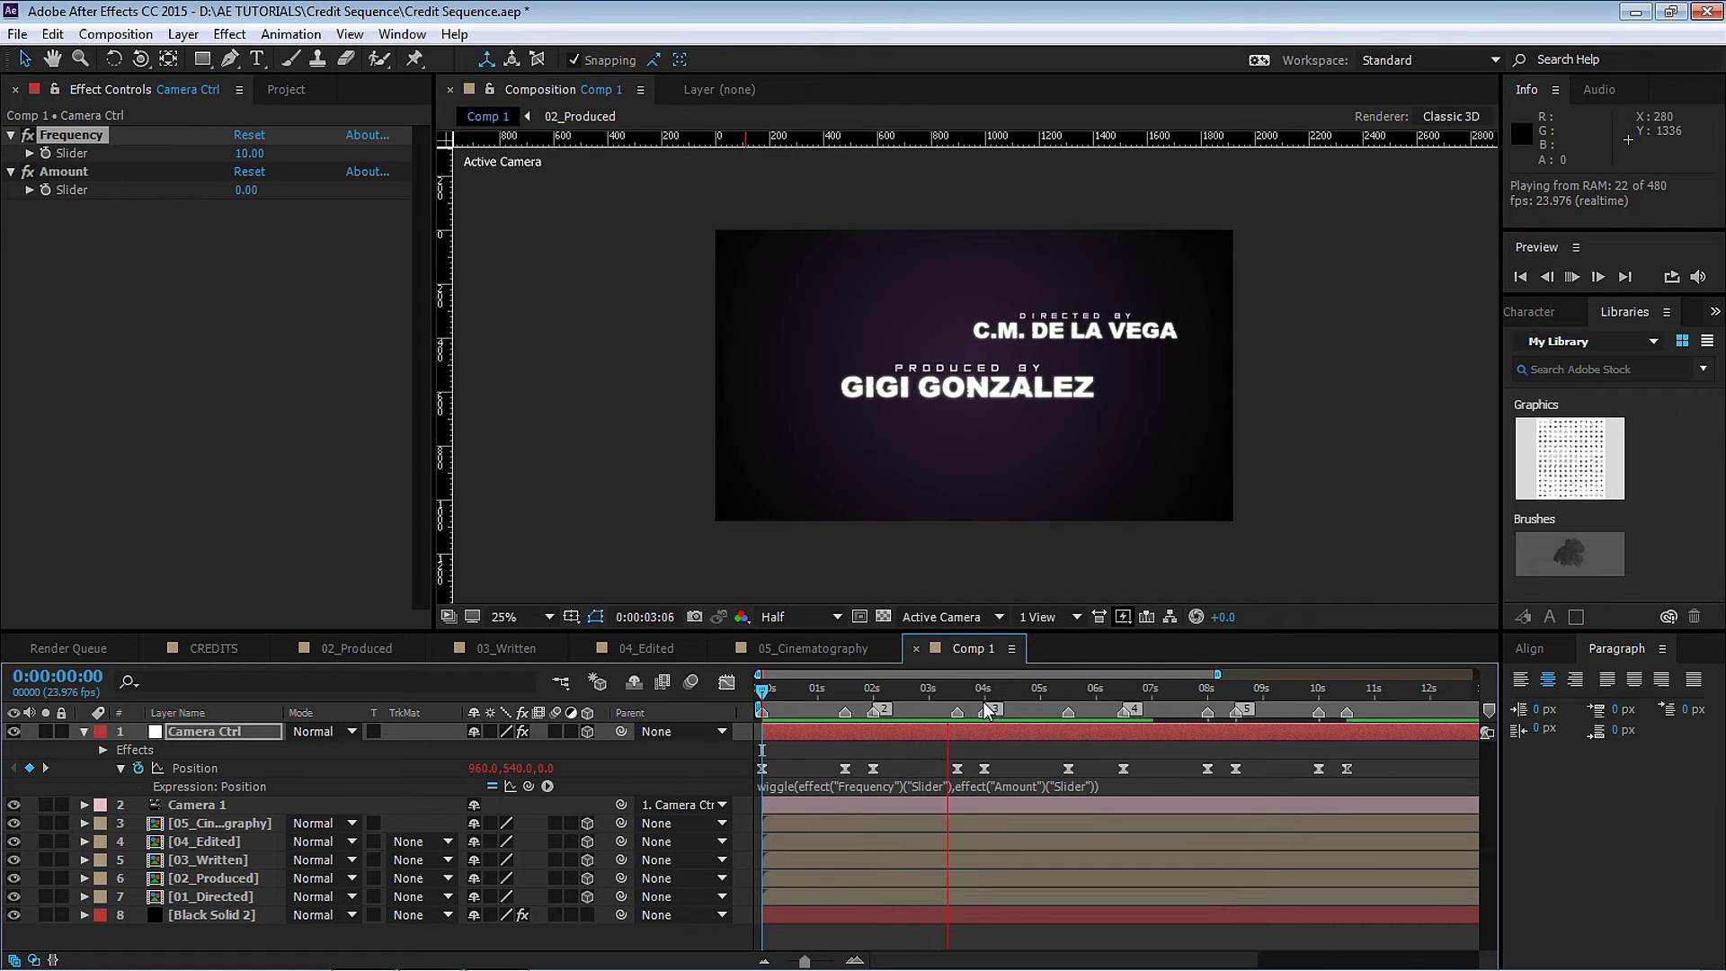
{"action": "left_click", "coordinate": [247, 190]}
{"action": "type", "text": "20"}
{"action": "key", "text": "Return"}
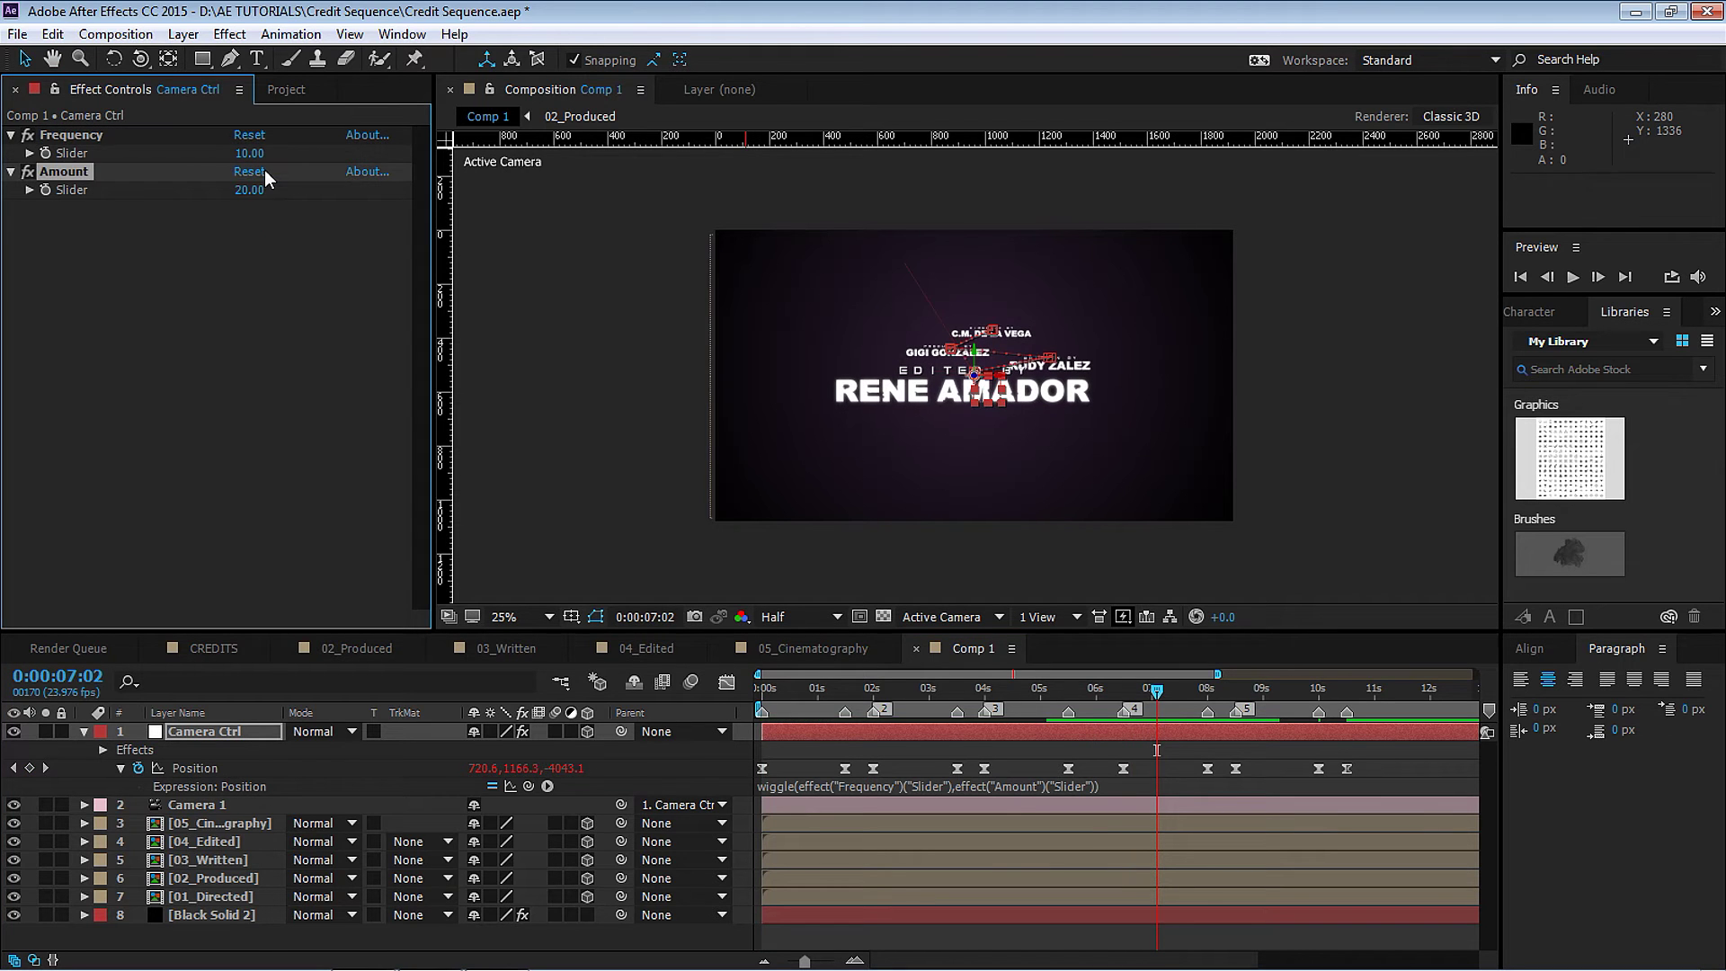
{"action": "key", "text": "space"}
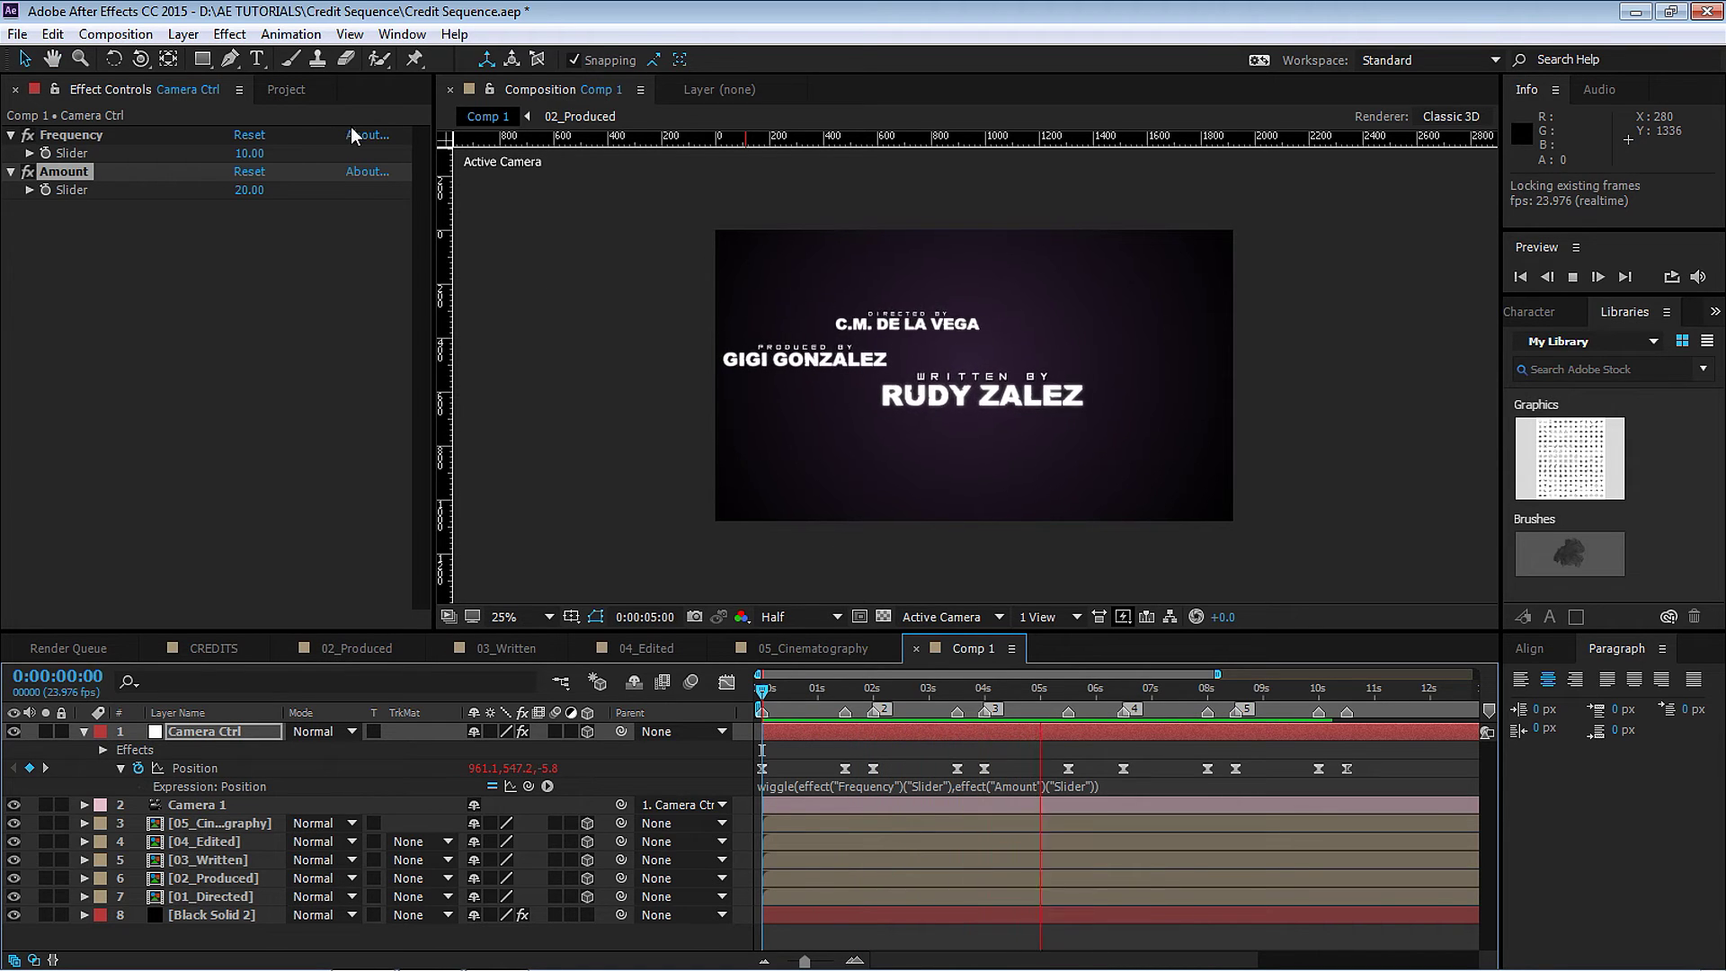
Lower the Frequency slider to 1 and preview the slower camera wiggle.
{"action": "left_click", "coordinate": [252, 153]}
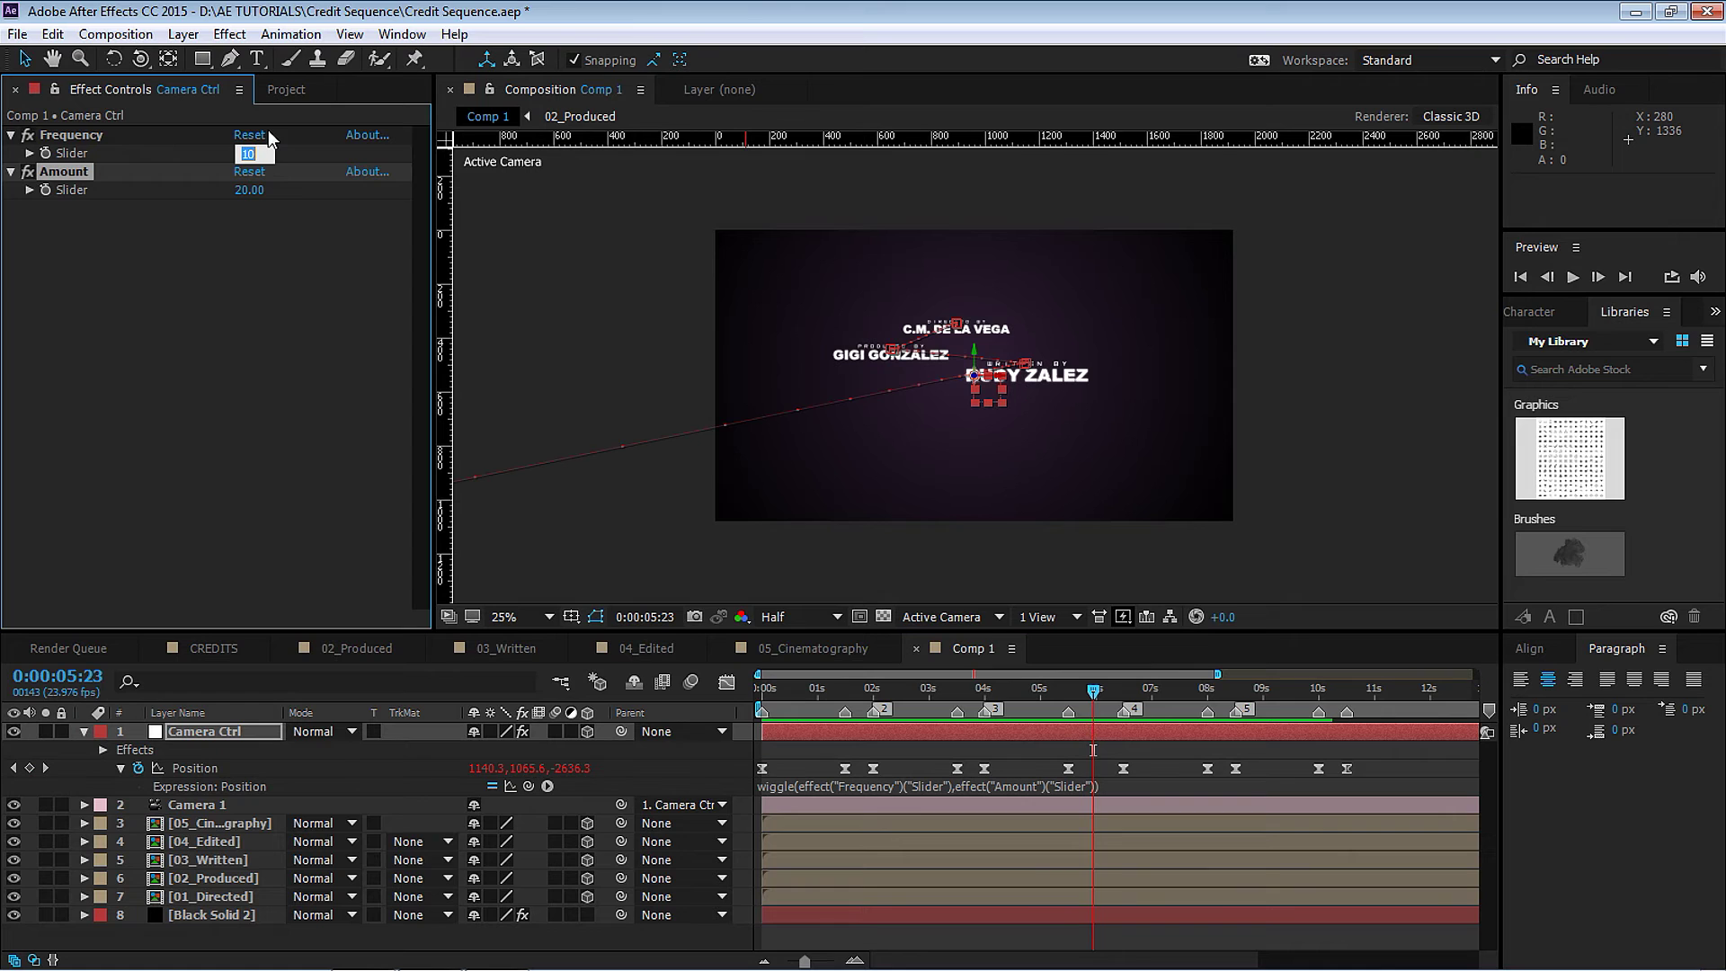
{"action": "type", "text": "1"}
{"action": "key", "text": "Return"}
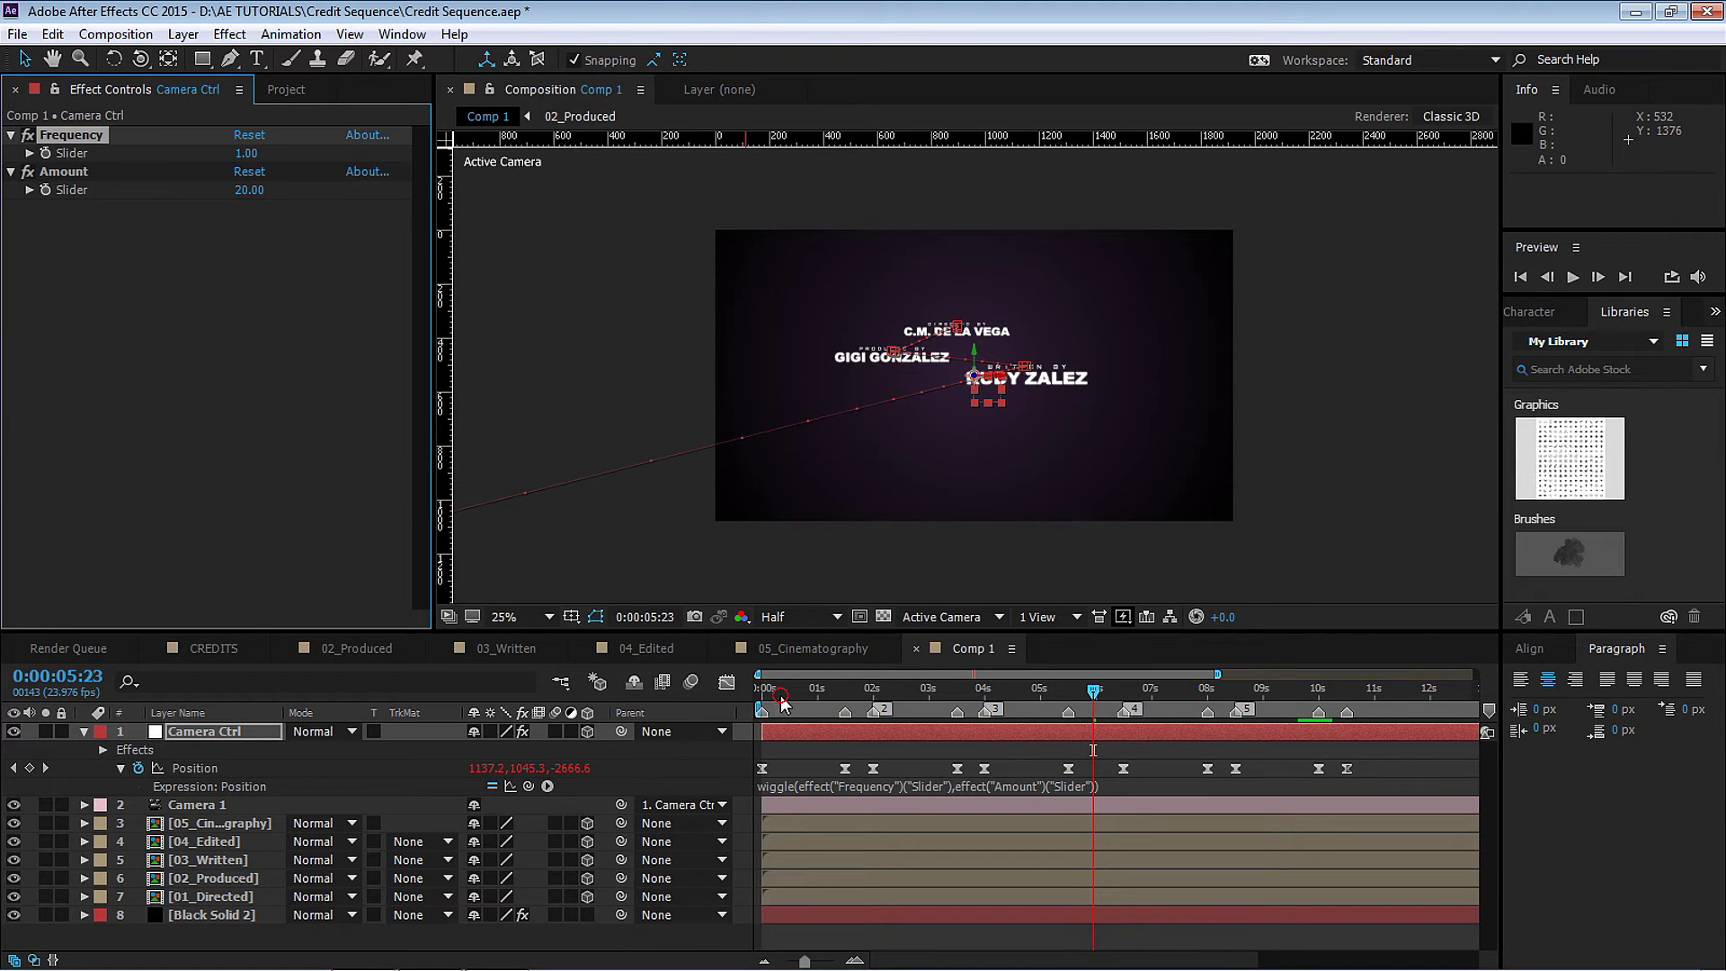
{"action": "key", "text": "space"}
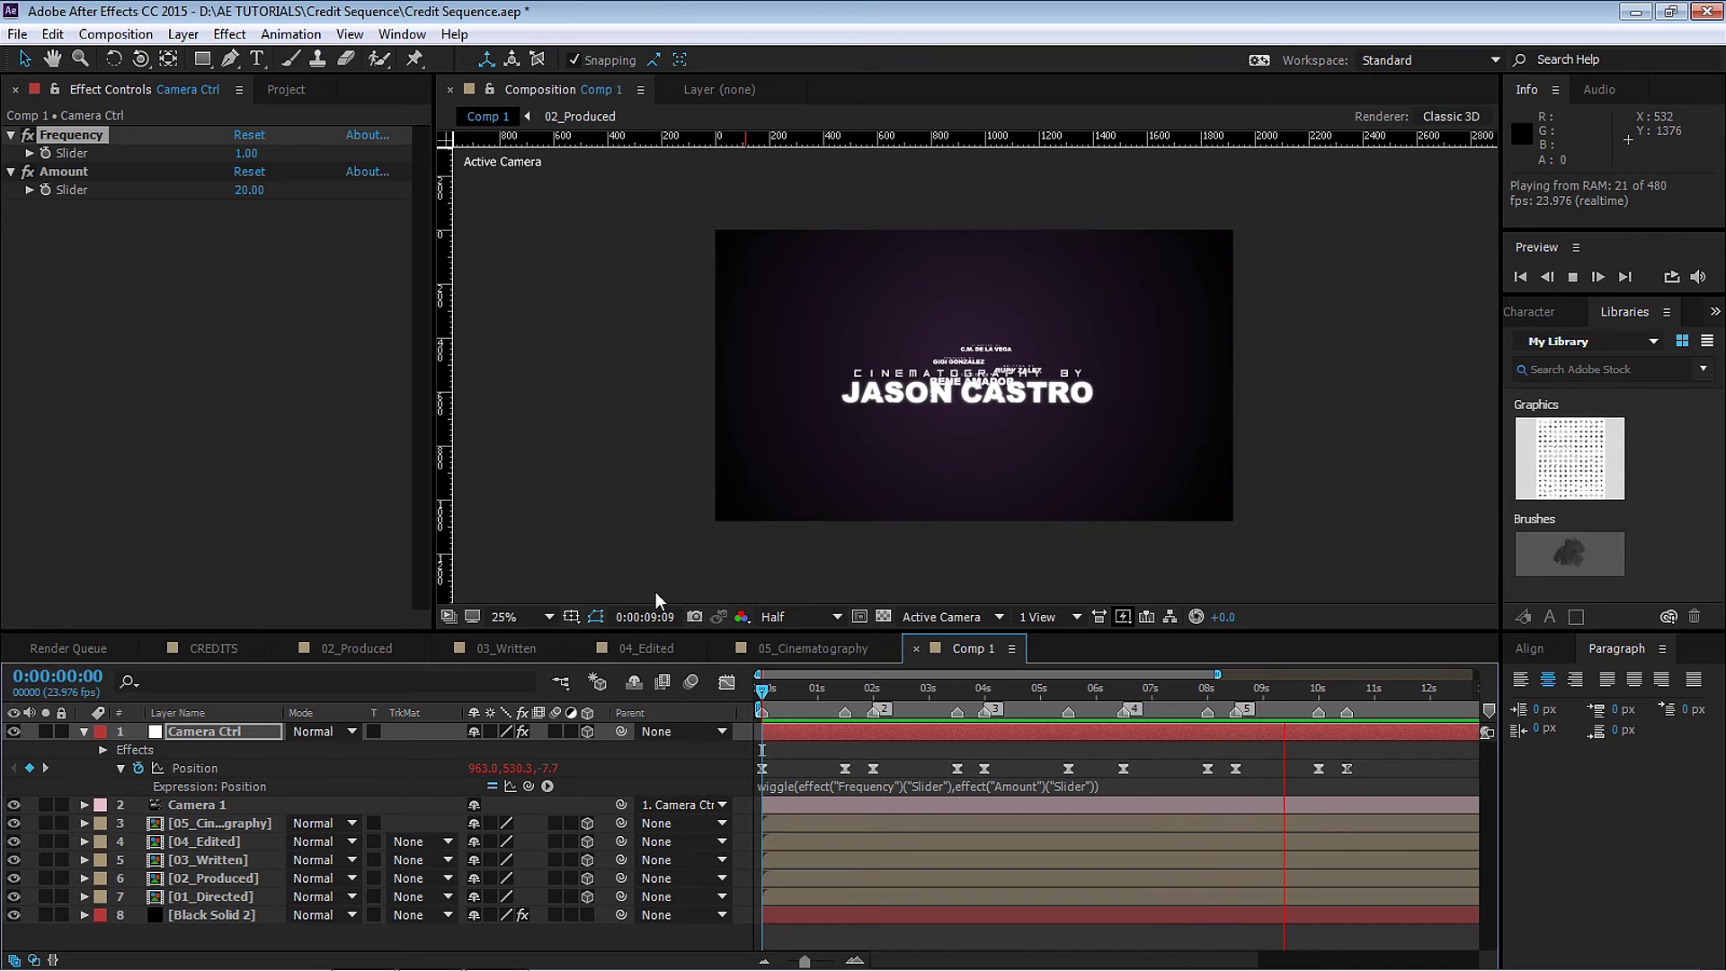
{"action": "key", "text": "space"}
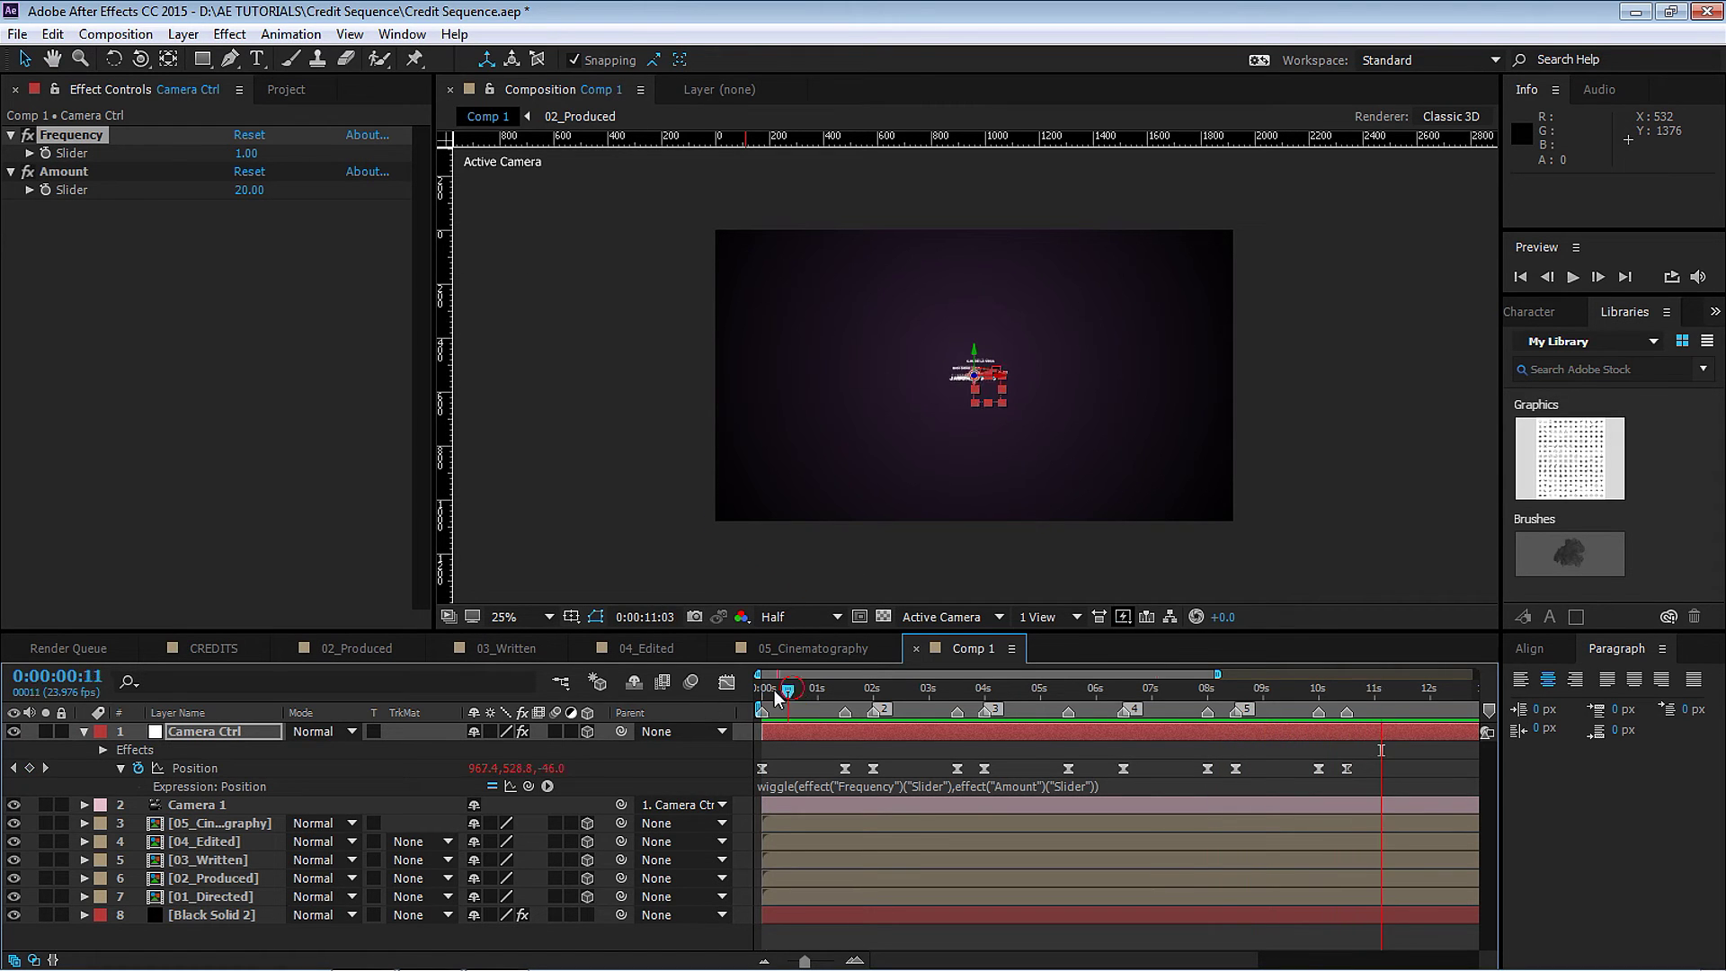
Set the view magnification to Fit up to 100%, preview the credits, and collapse Camera Ctrl.
{"action": "key", "text": "period"}
{"action": "left_click", "coordinate": [544, 617]}
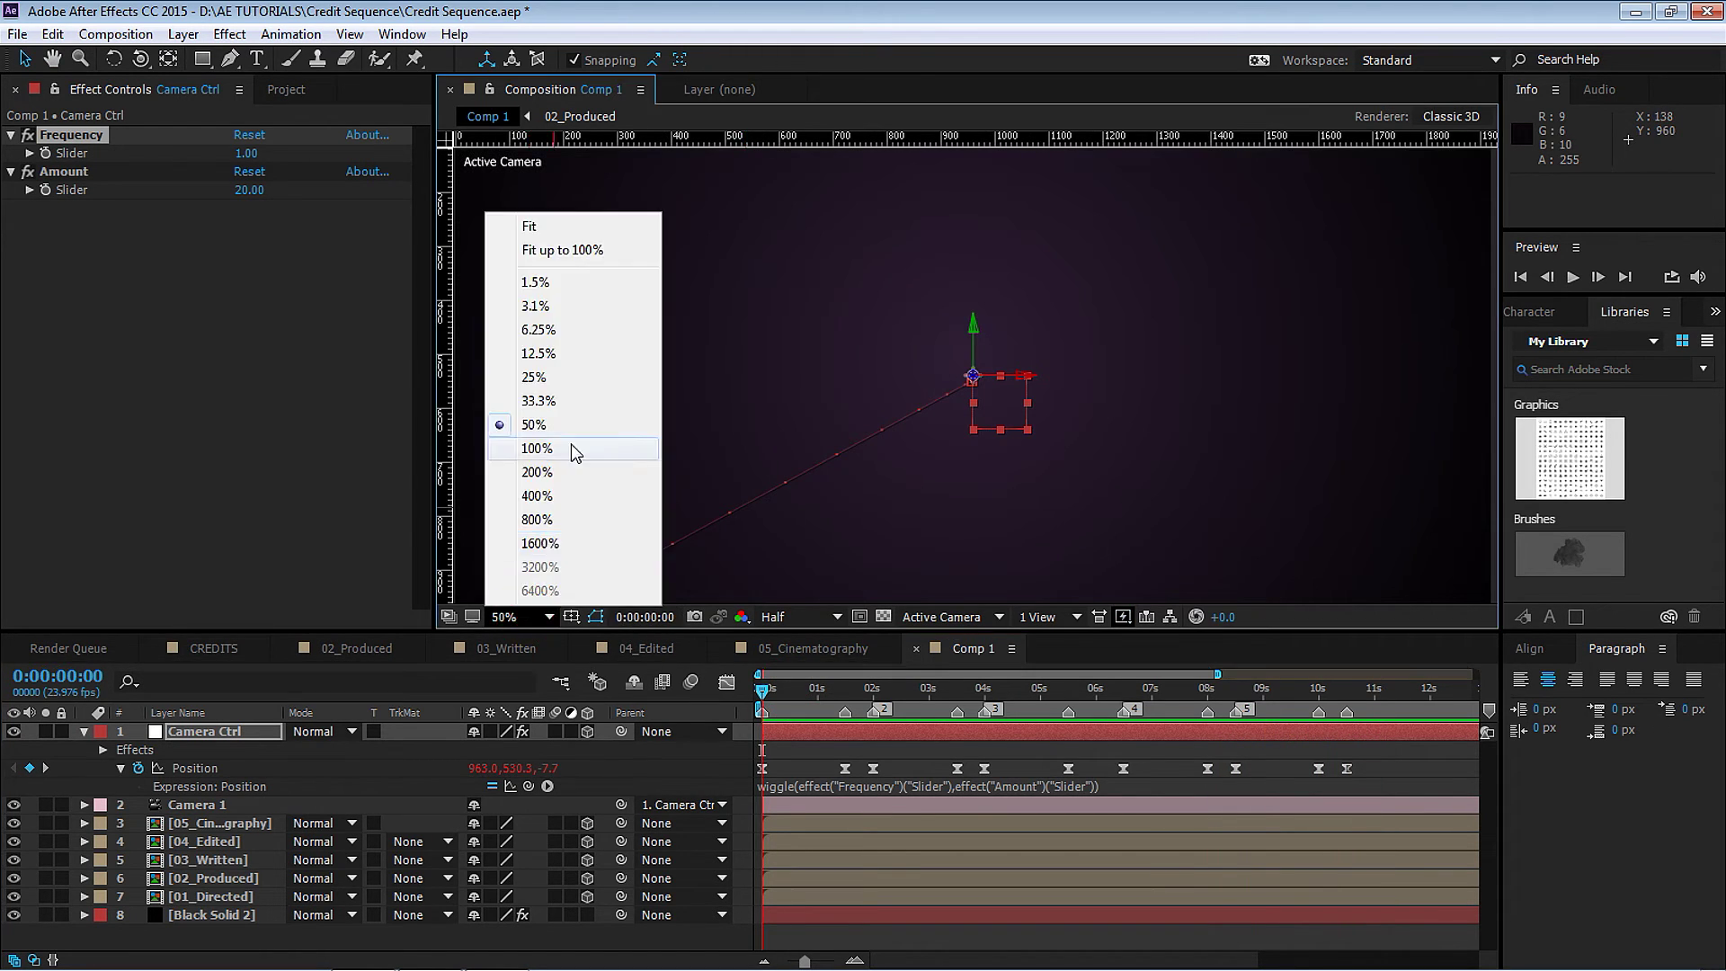
{"action": "left_click", "coordinate": [578, 262]}
{"action": "key", "text": "space"}
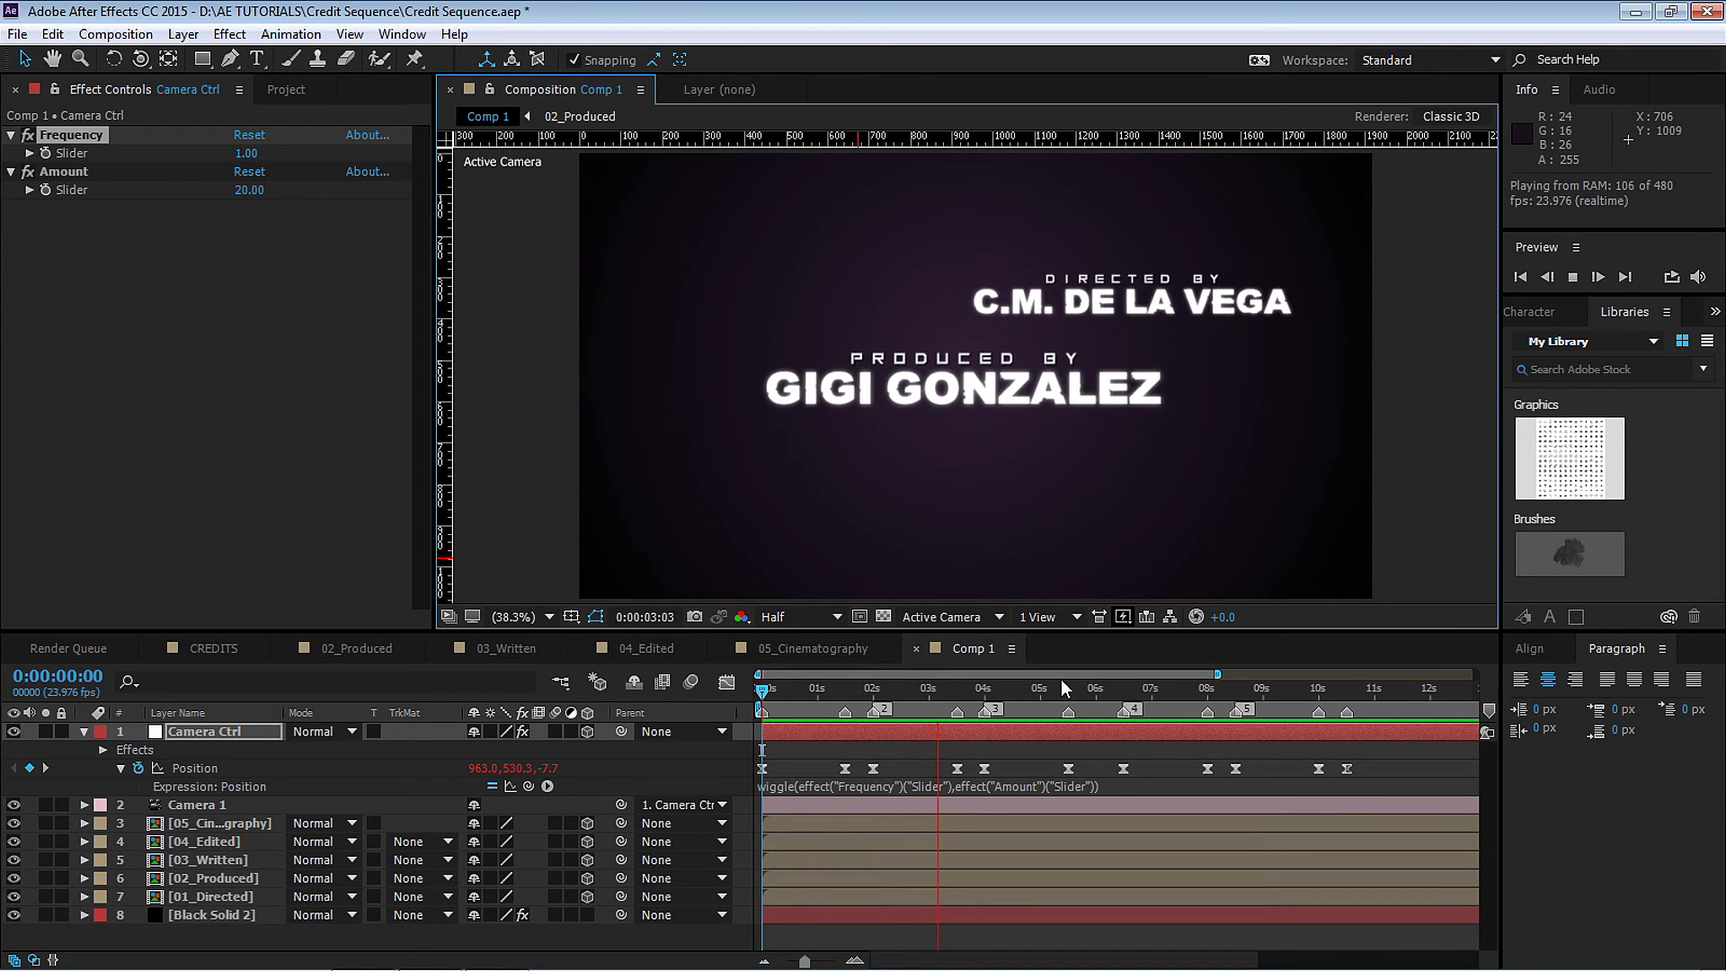
{"action": "key", "text": "space"}
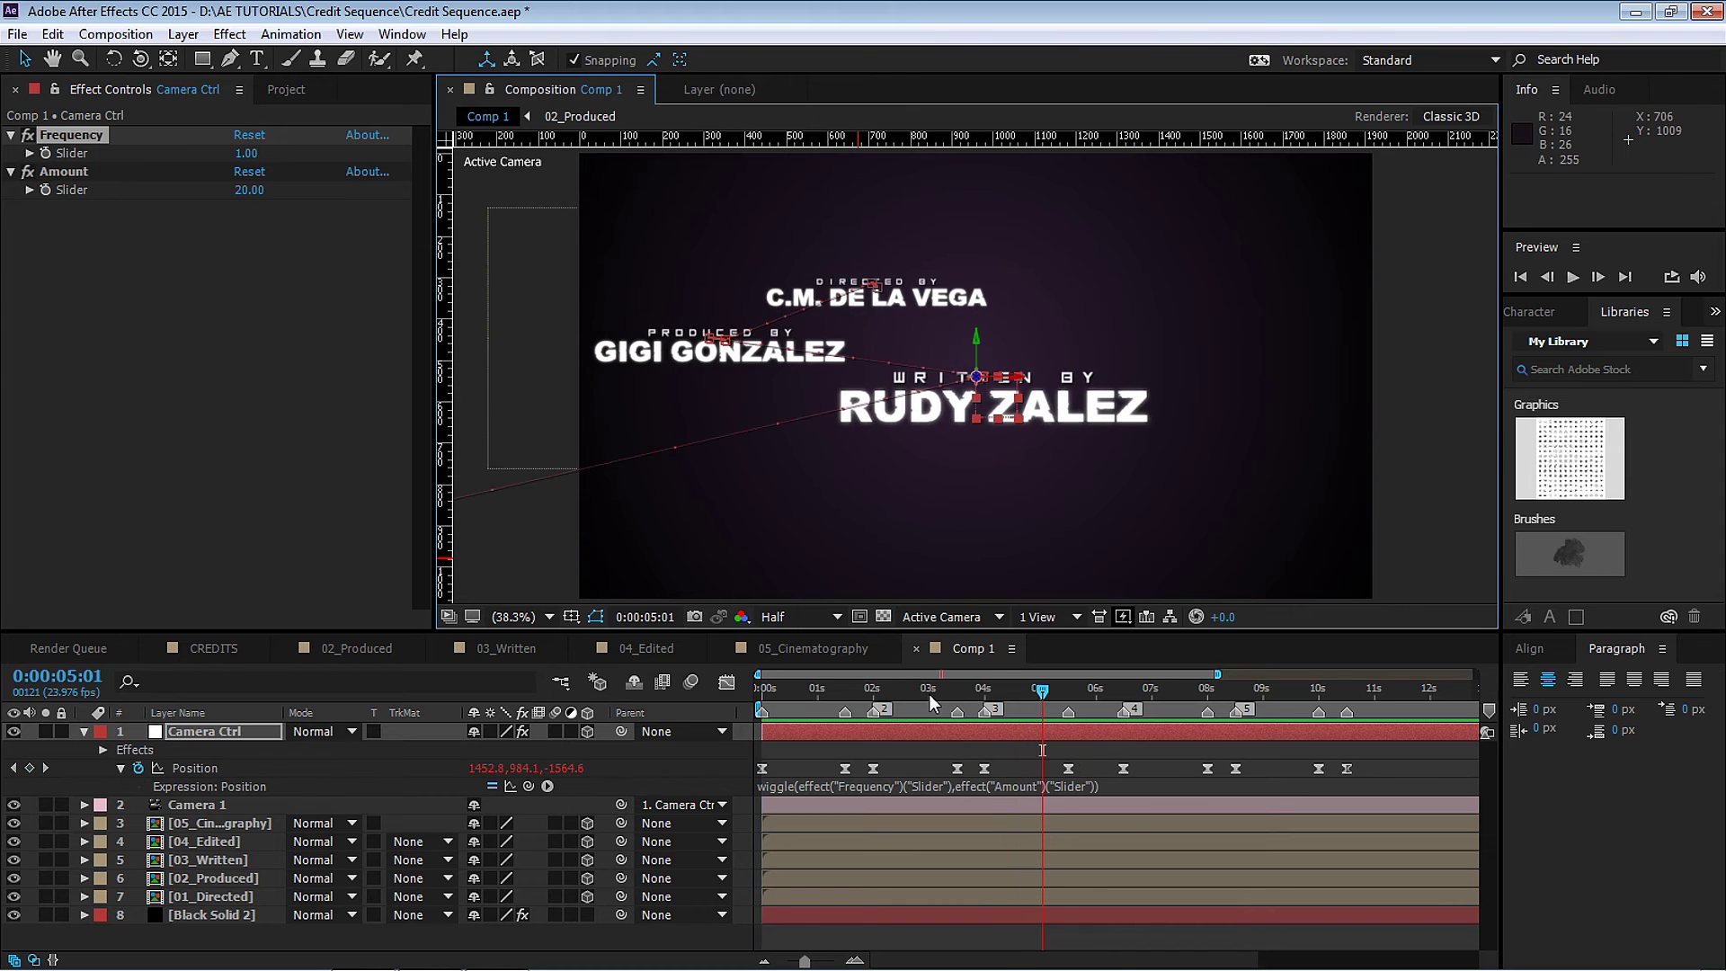
{"action": "left_click", "coordinate": [83, 731]}
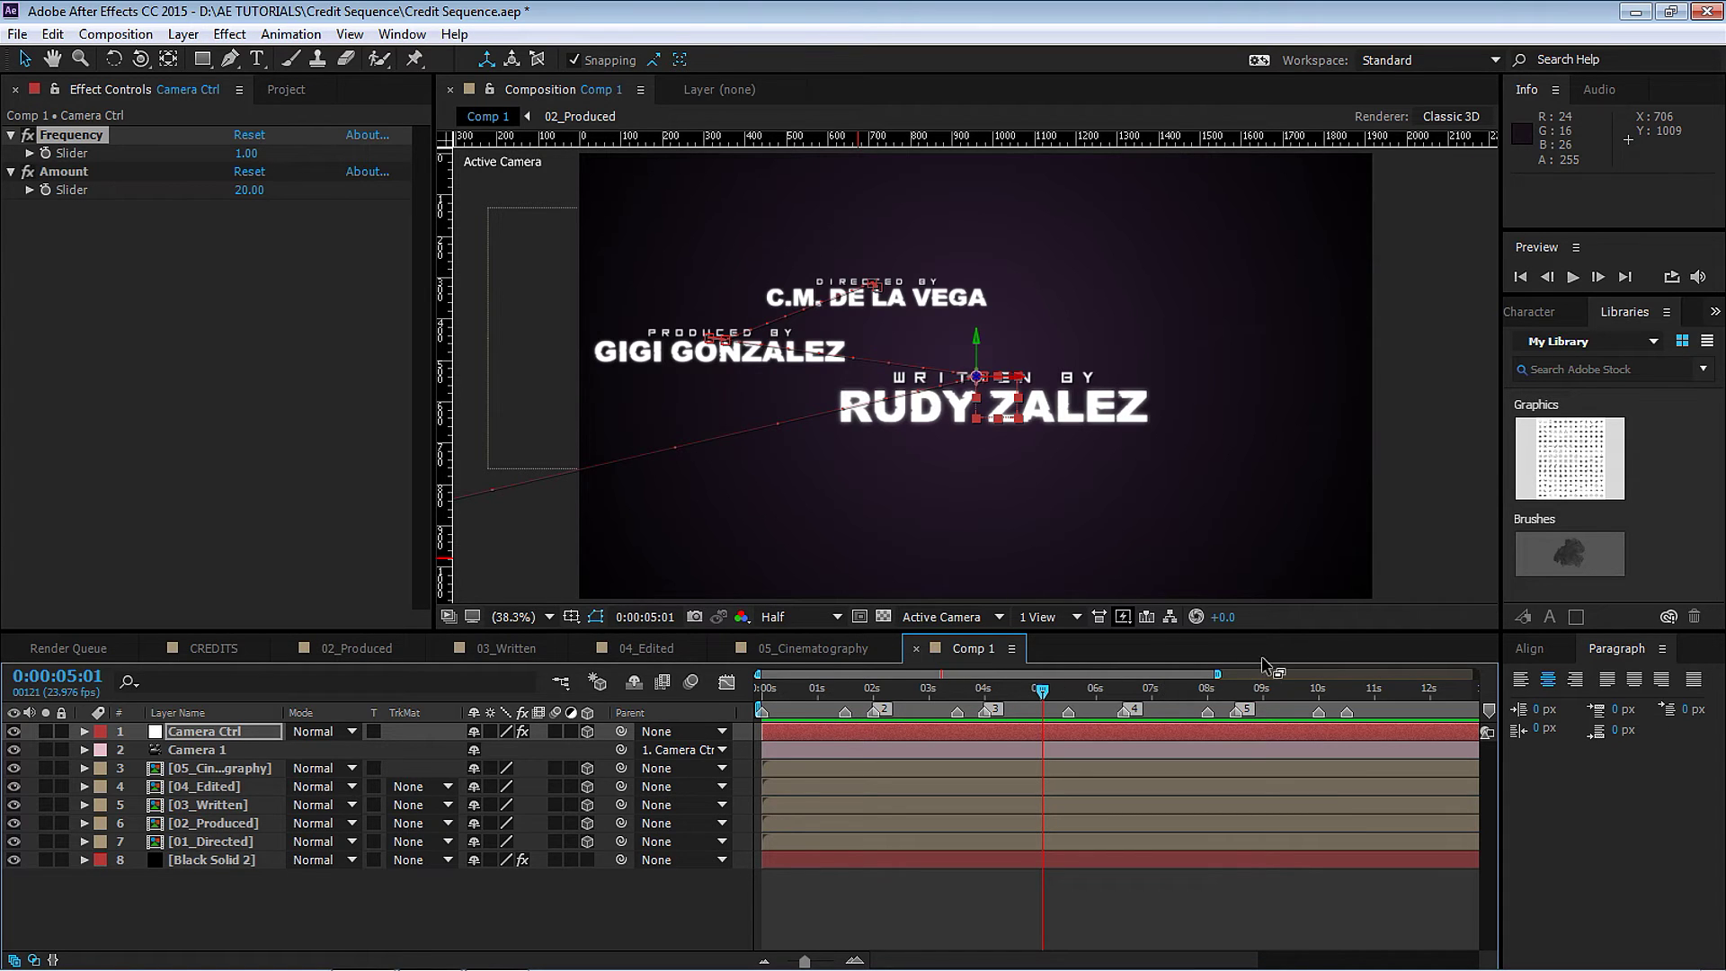
Zoom the timeline and slide the 02_Produced bar so its in point is 0:00:01:20.
{"action": "left_click_drag", "start_coordinate": [1217, 674], "coordinate": [1097, 674]}
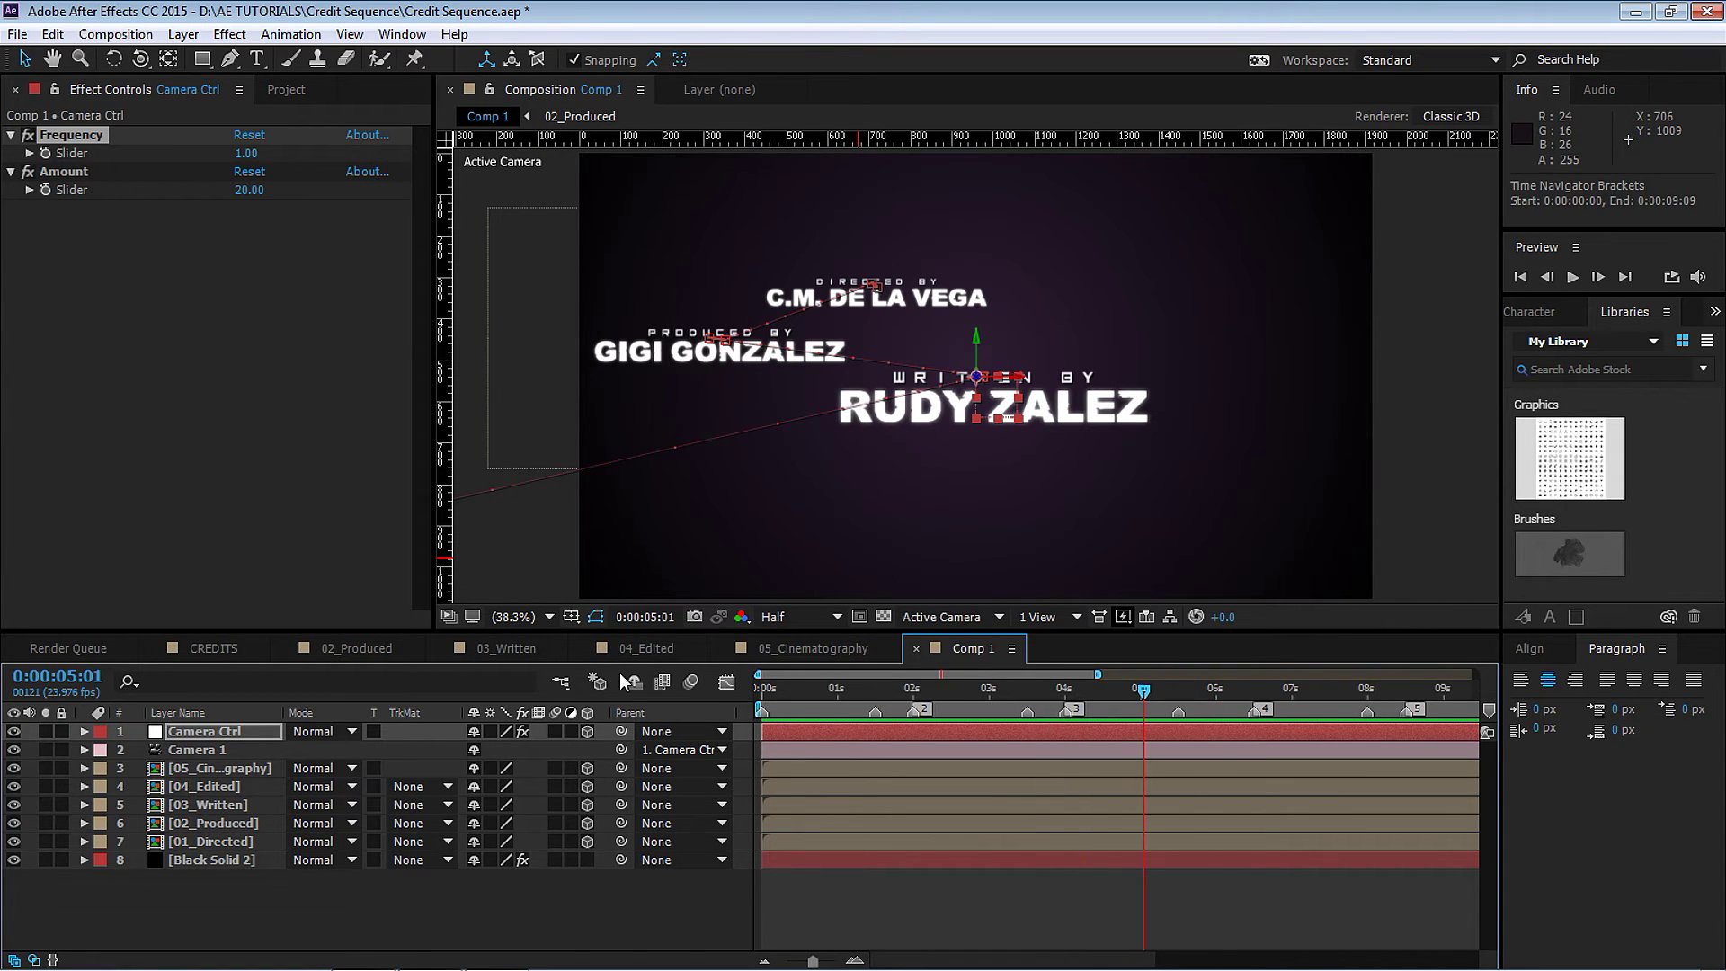
{"action": "left_click_drag", "start_coordinate": [771, 689], "coordinate": [876, 691]}
{"action": "left_click", "coordinate": [212, 824]}
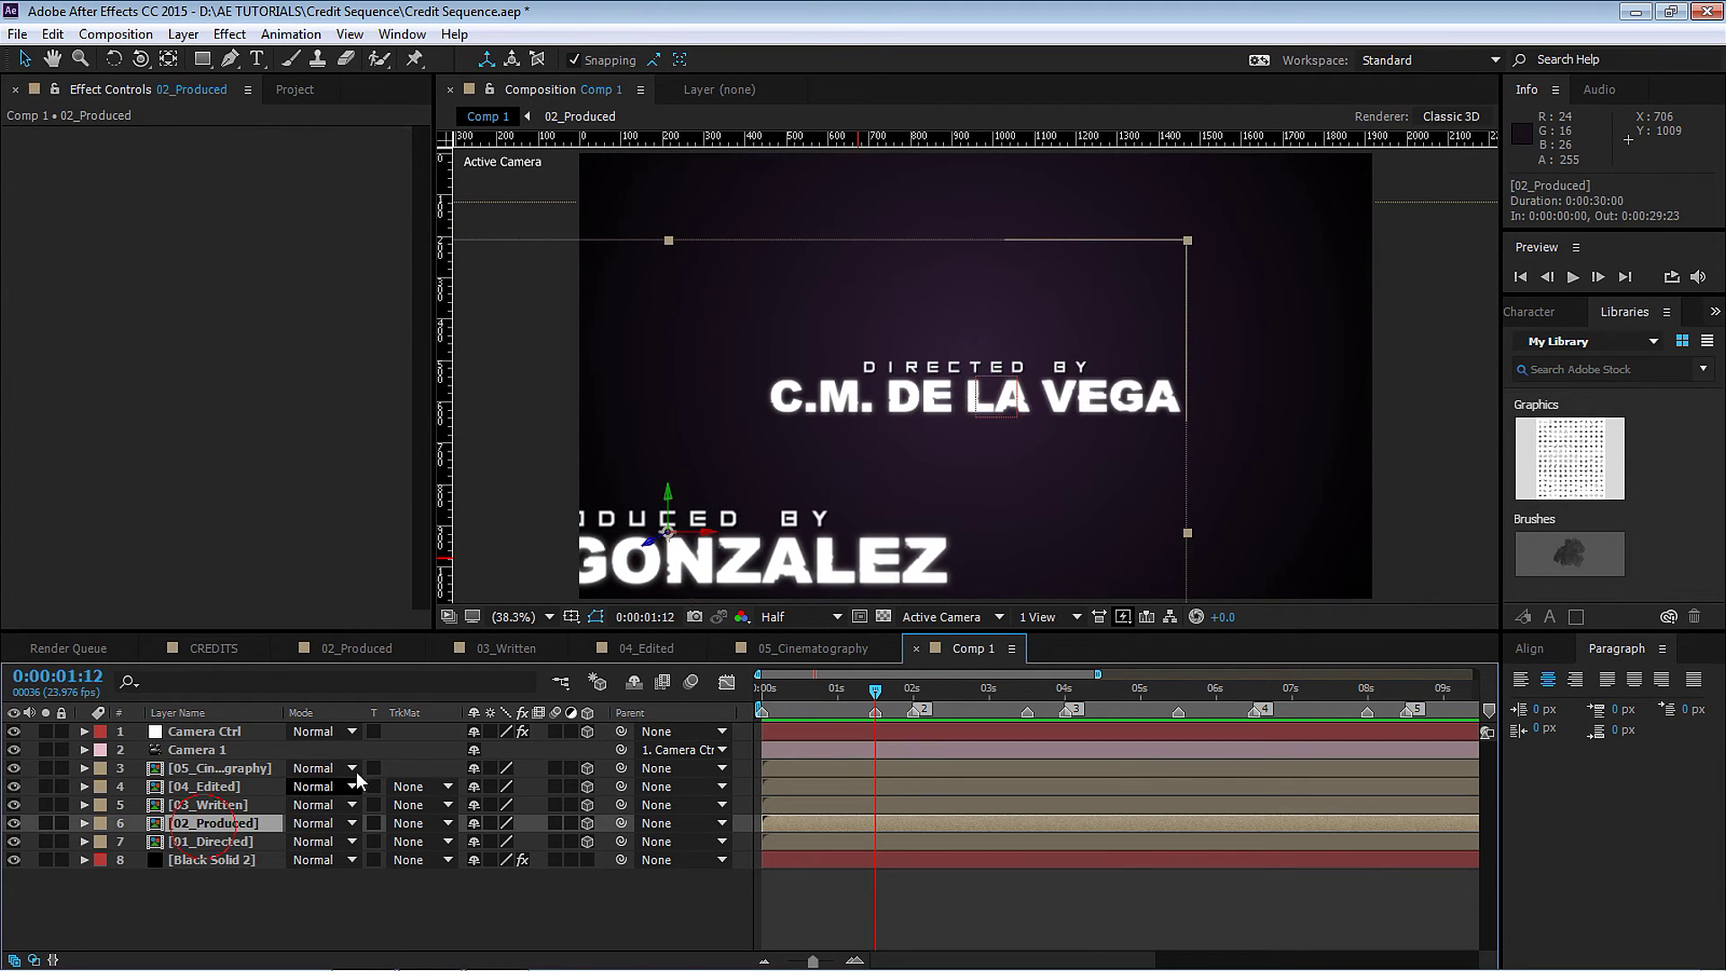
{"action": "left_click", "coordinate": [913, 690]}
{"action": "left_click_drag", "start_coordinate": [826, 824], "coordinate": [971, 824]}
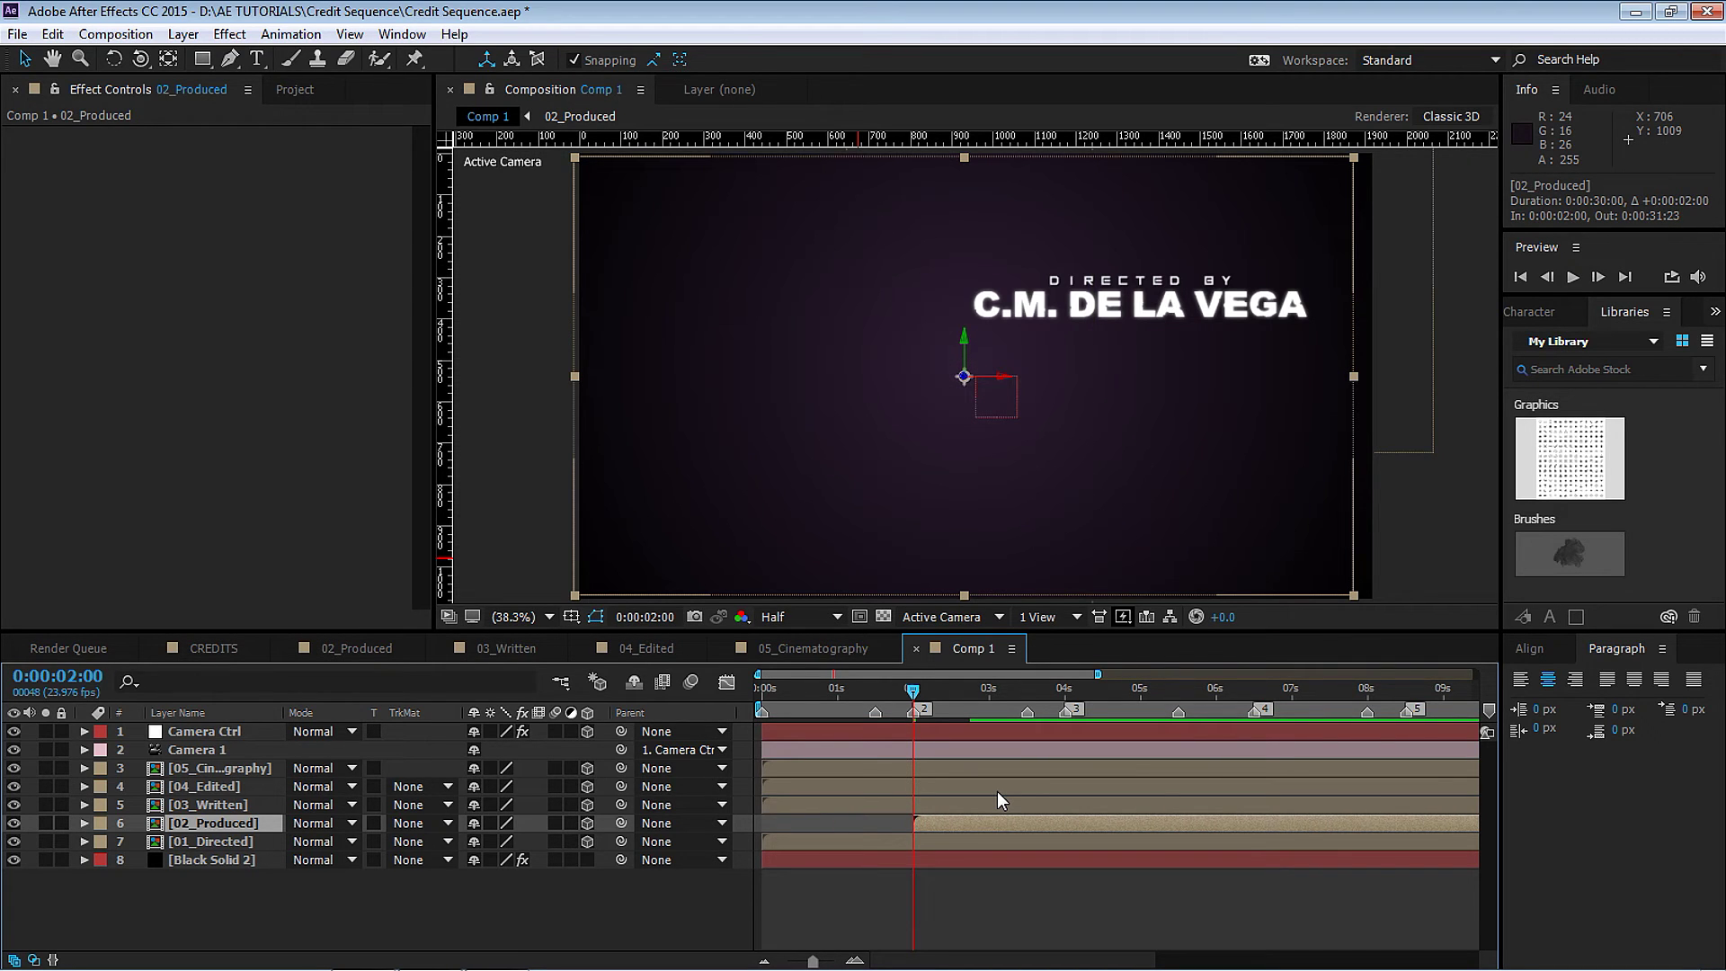
{"action": "key", "text": "Page_Up"}
{"action": "key", "text": "Page_Up"}
{"action": "key", "text": "Page_Up"}
{"action": "key", "text": "Page_Up"}
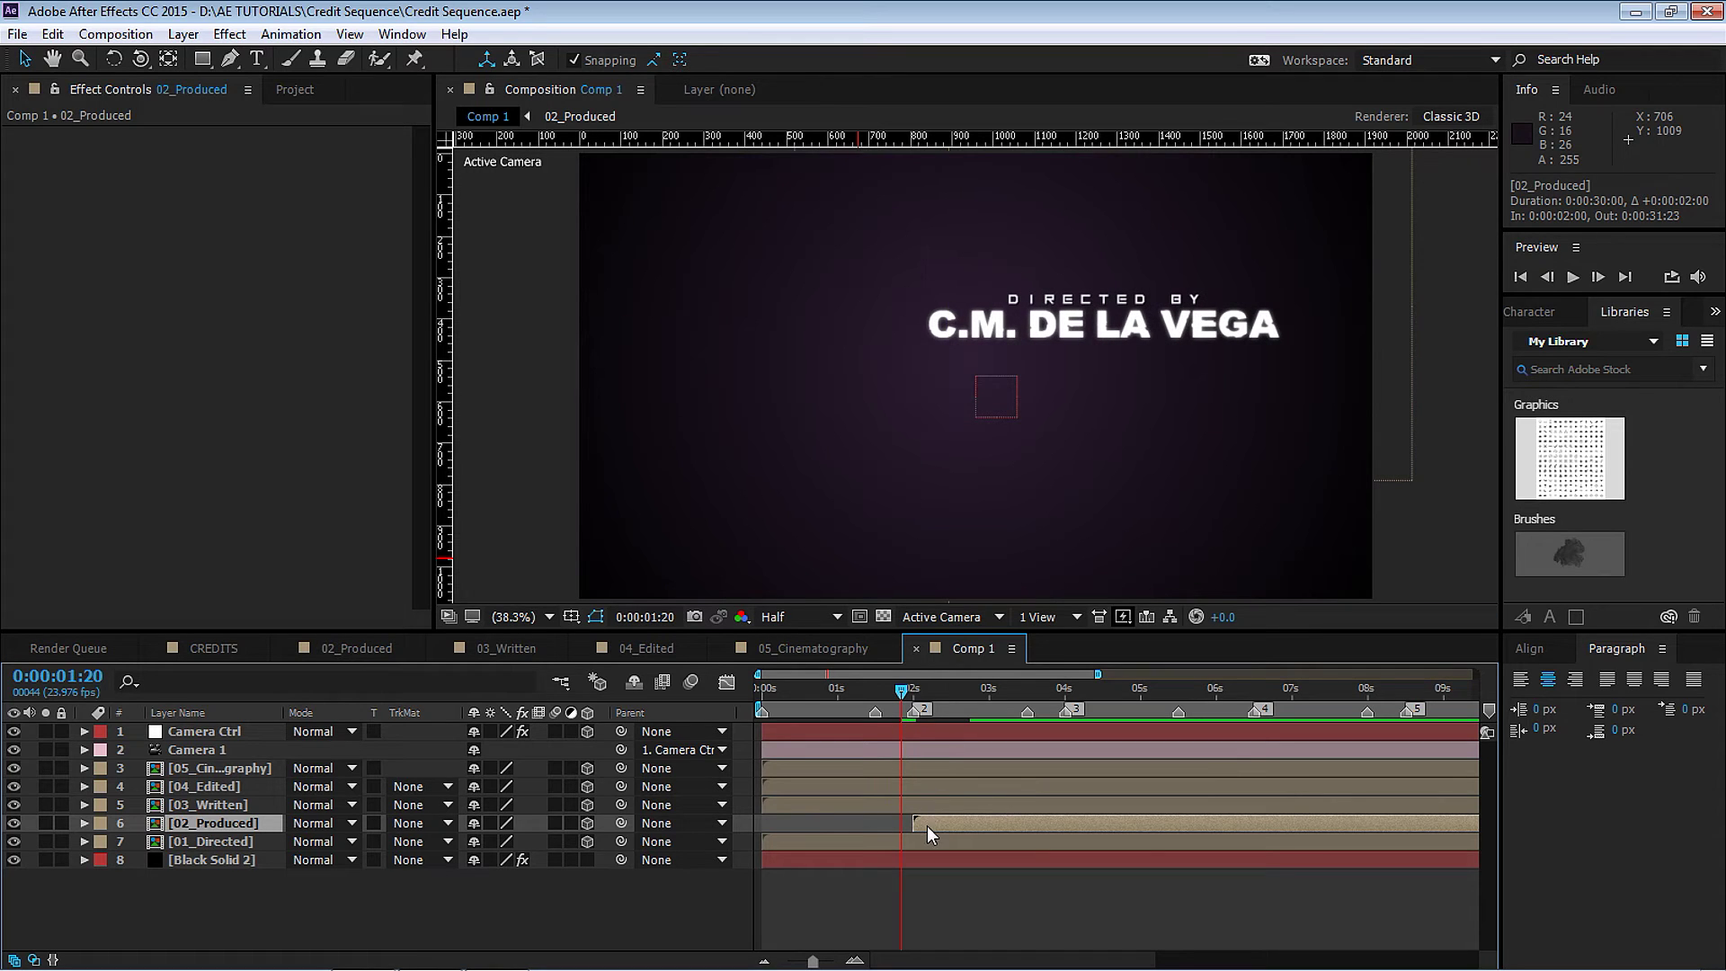
{"action": "left_click_drag", "start_coordinate": [926, 826], "coordinate": [915, 828]}
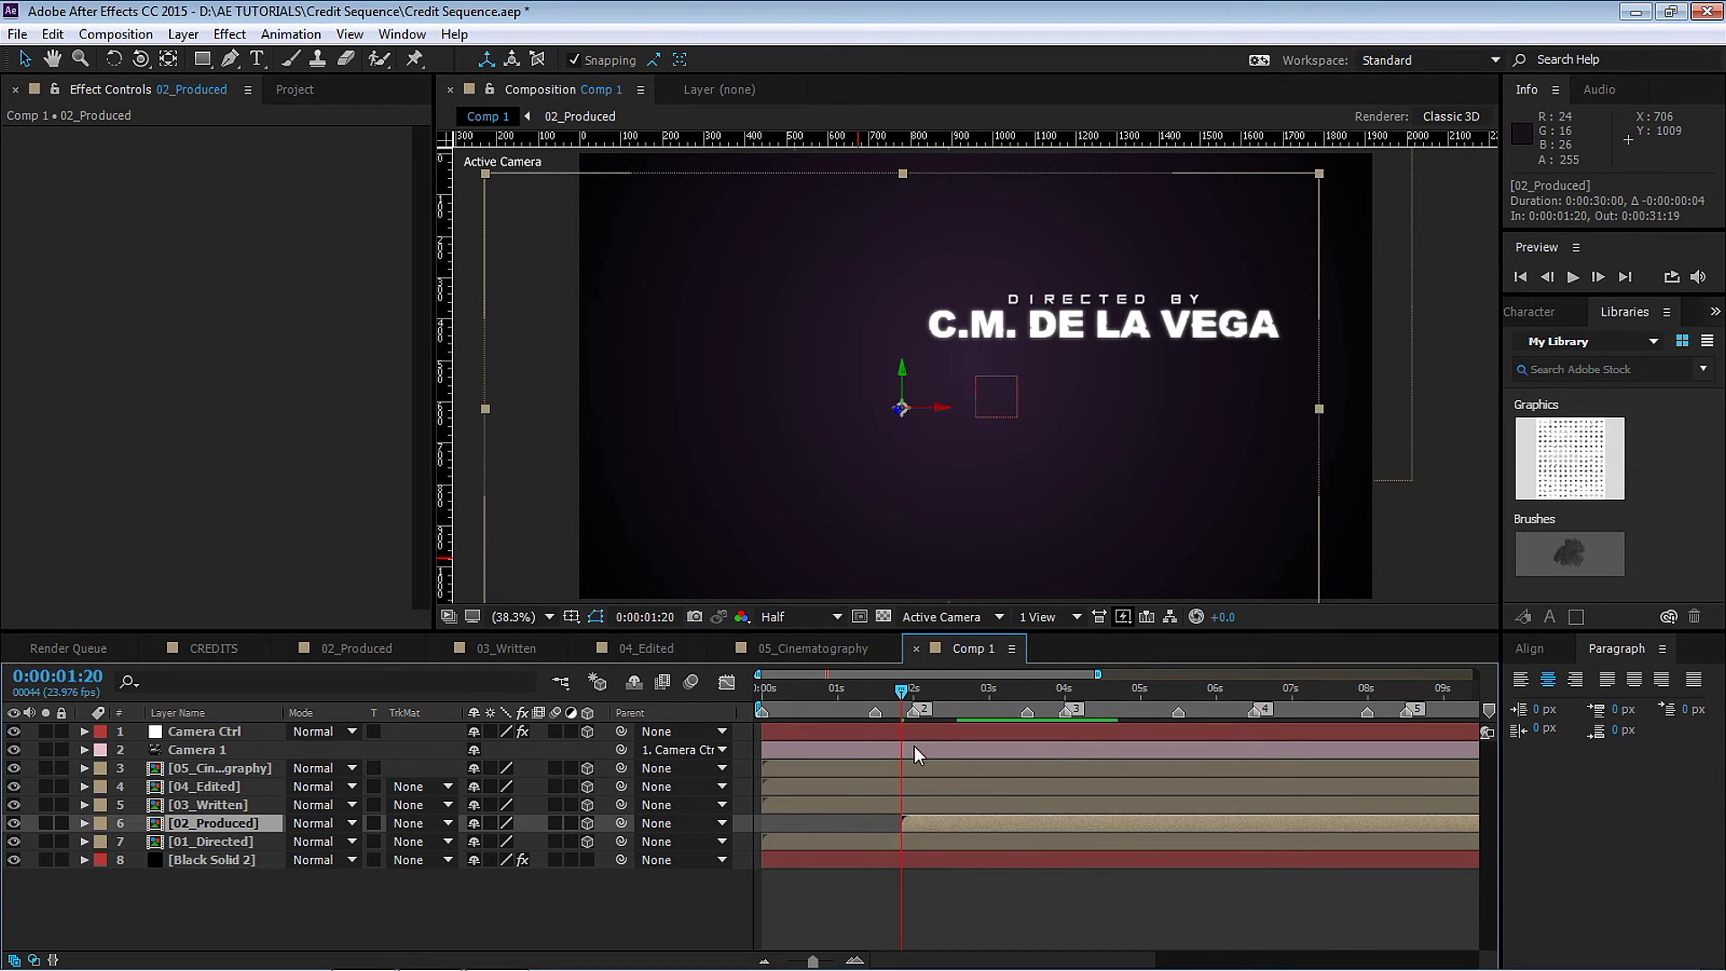
{"action": "left_click", "coordinate": [878, 688]}
{"action": "left_click_drag", "start_coordinate": [879, 693], "coordinate": [914, 694]}
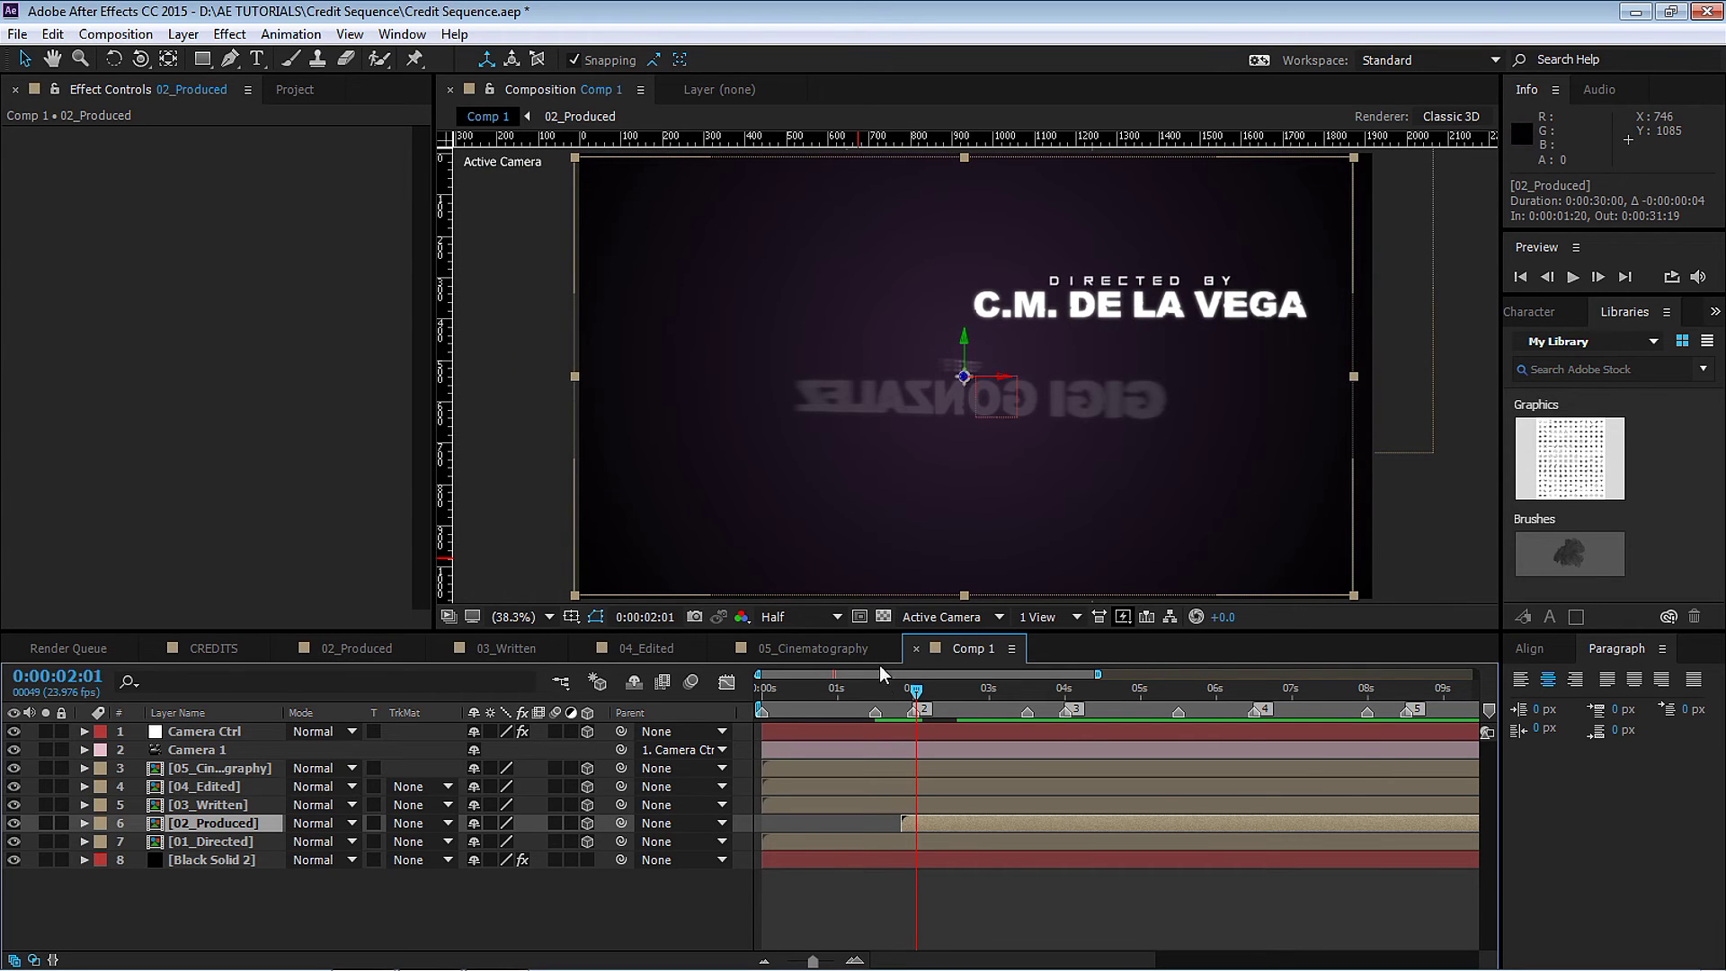
{"action": "left_click", "coordinate": [876, 690]}
{"action": "left_click_drag", "start_coordinate": [1100, 673], "coordinate": [1008, 674]}
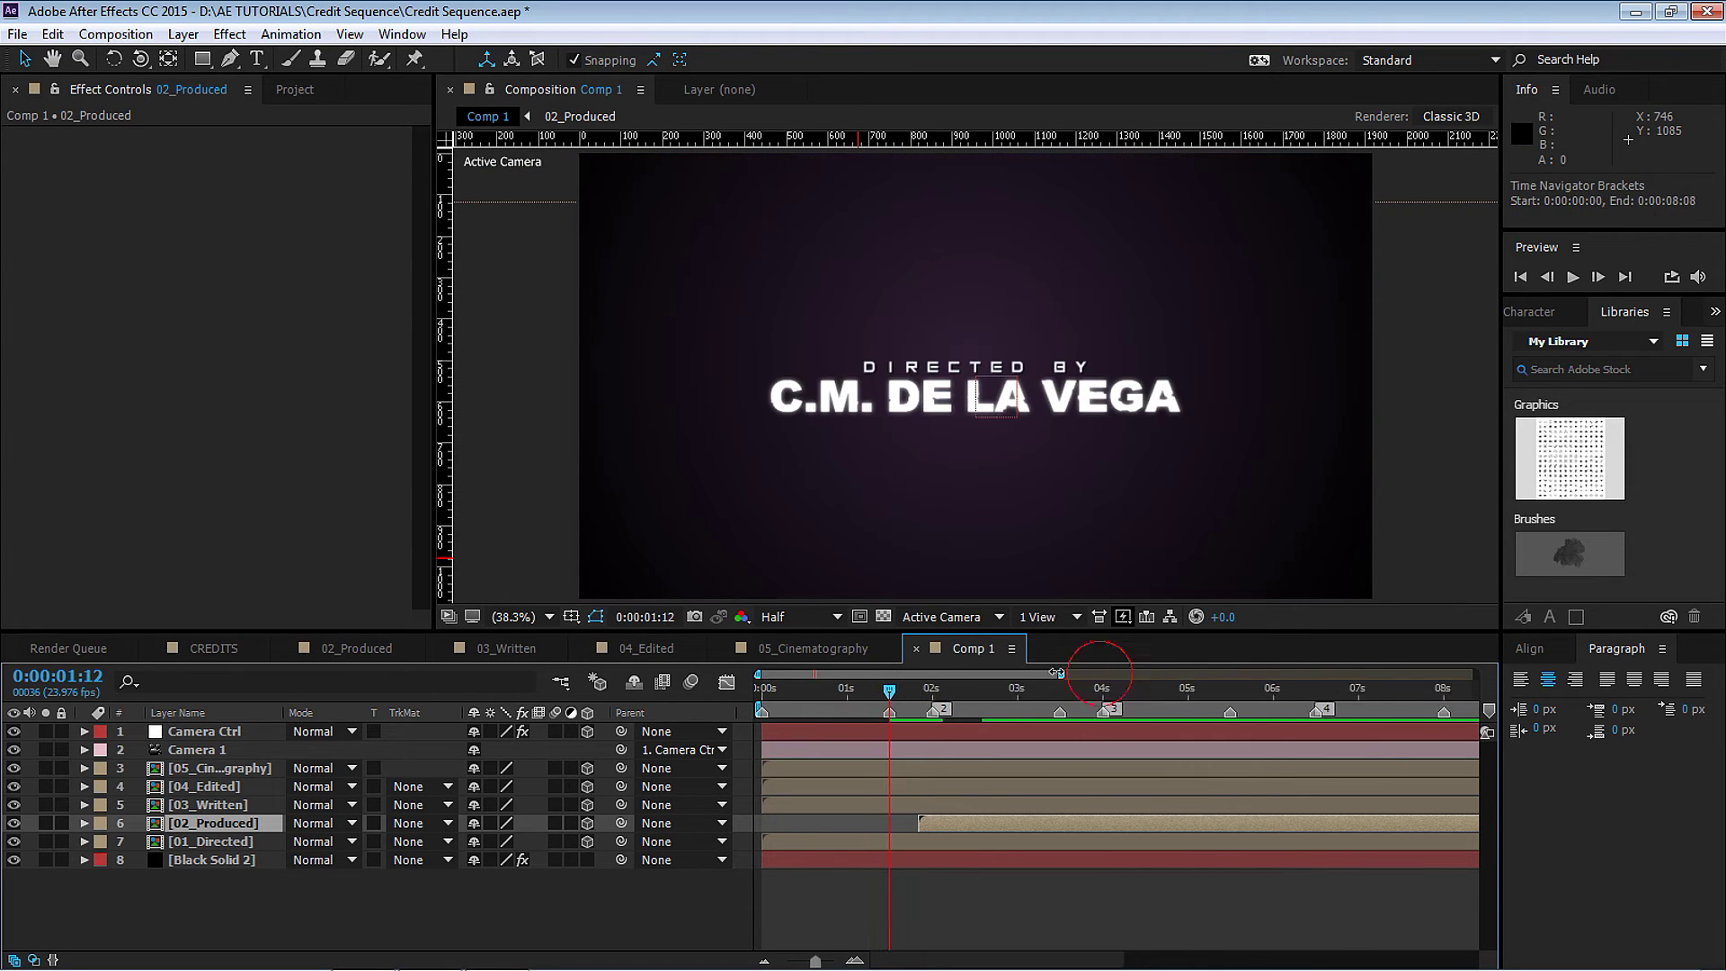
{"action": "left_click", "coordinate": [208, 838]}
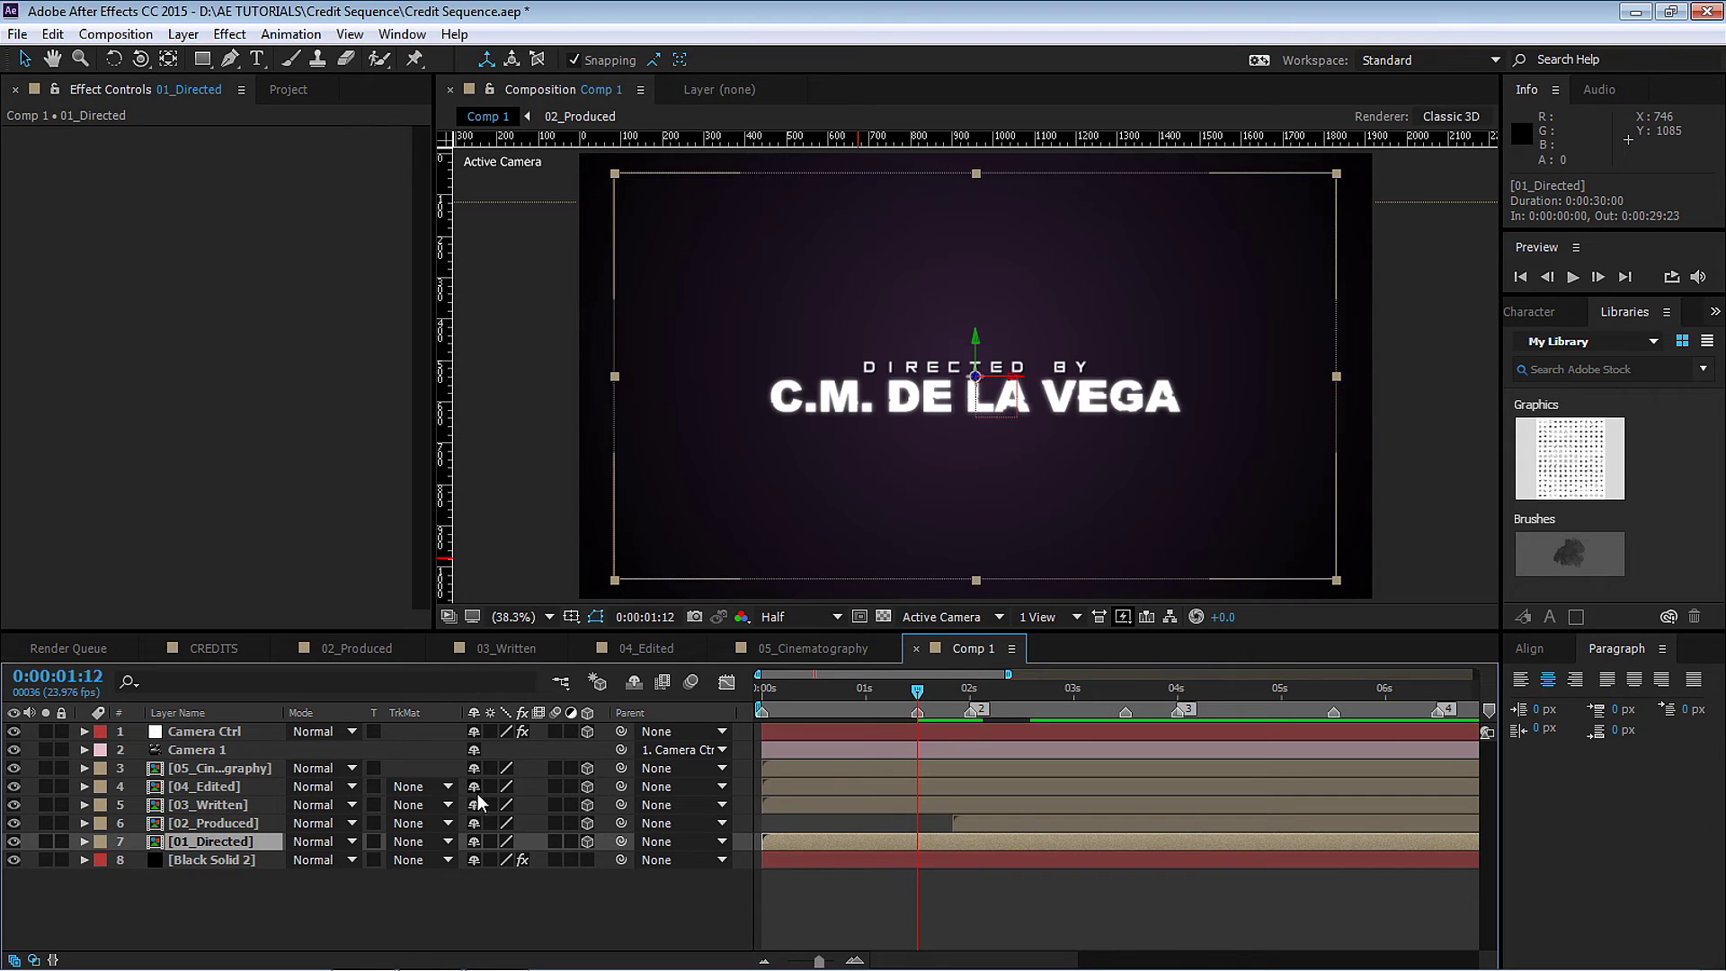
Fade 01_Directed's Opacity from 100% at 1:12 to 0% at 2:00 and trim it there.
{"action": "key", "text": "t"}
{"action": "left_click", "coordinate": [141, 860]}
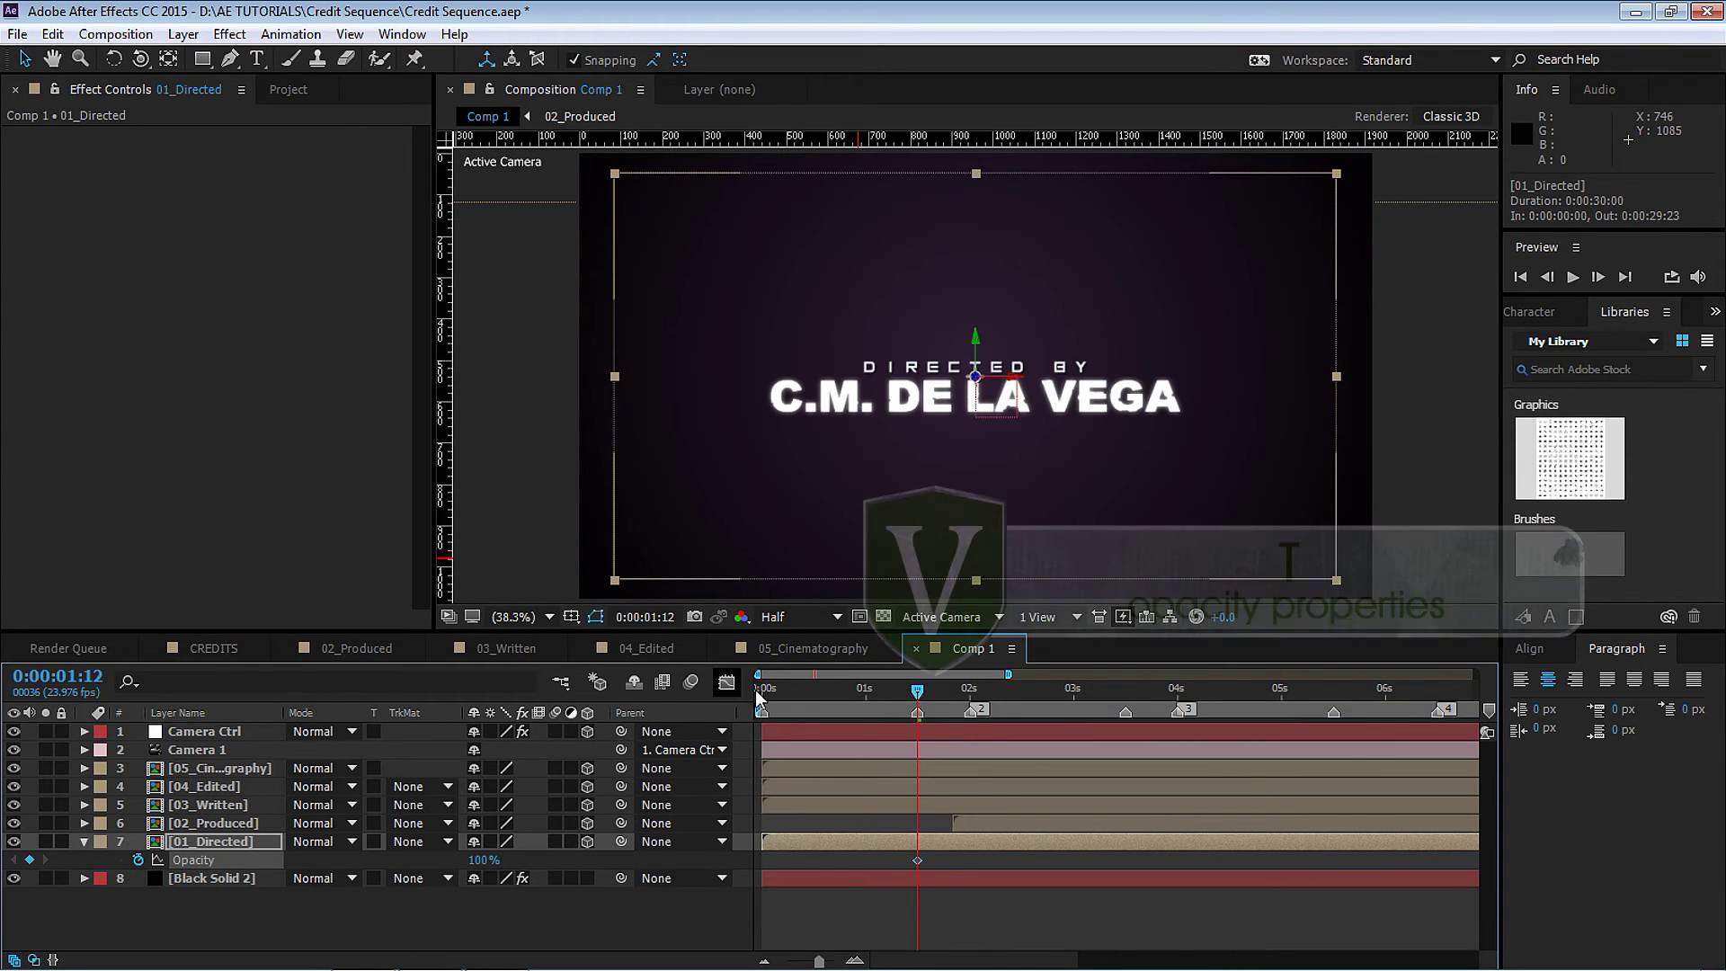
{"action": "left_click", "coordinate": [969, 690]}
{"action": "left_click", "coordinate": [484, 859]}
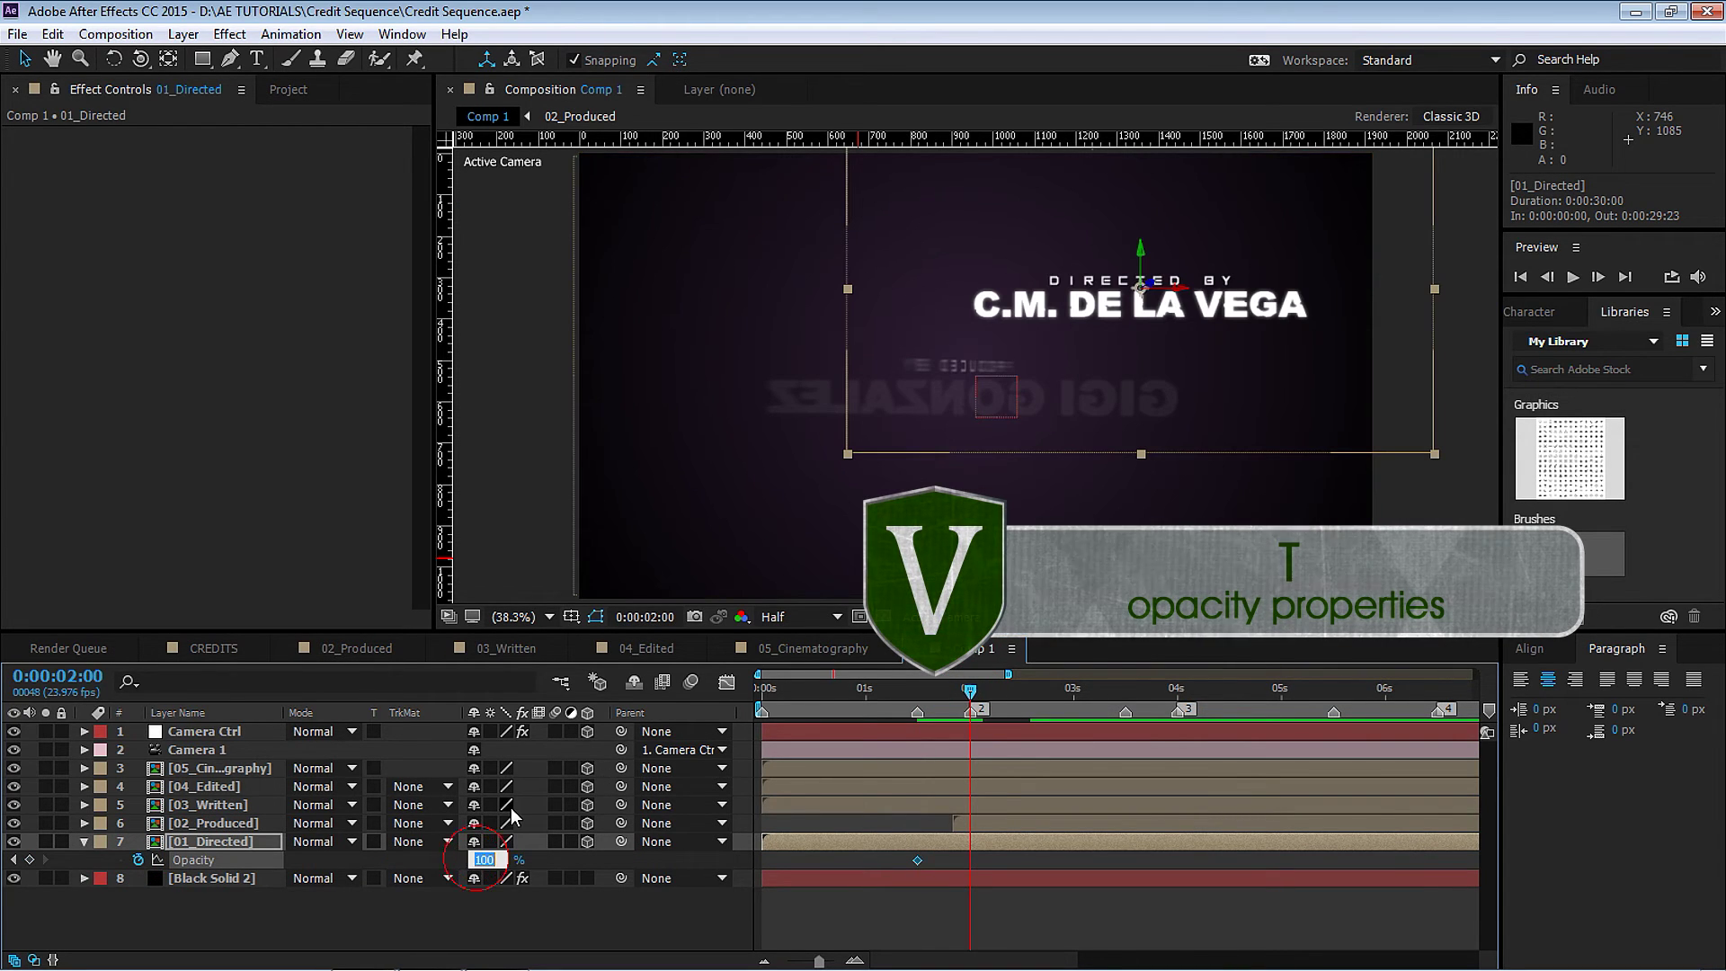
{"action": "type", "text": "0"}
{"action": "key", "text": "Return"}
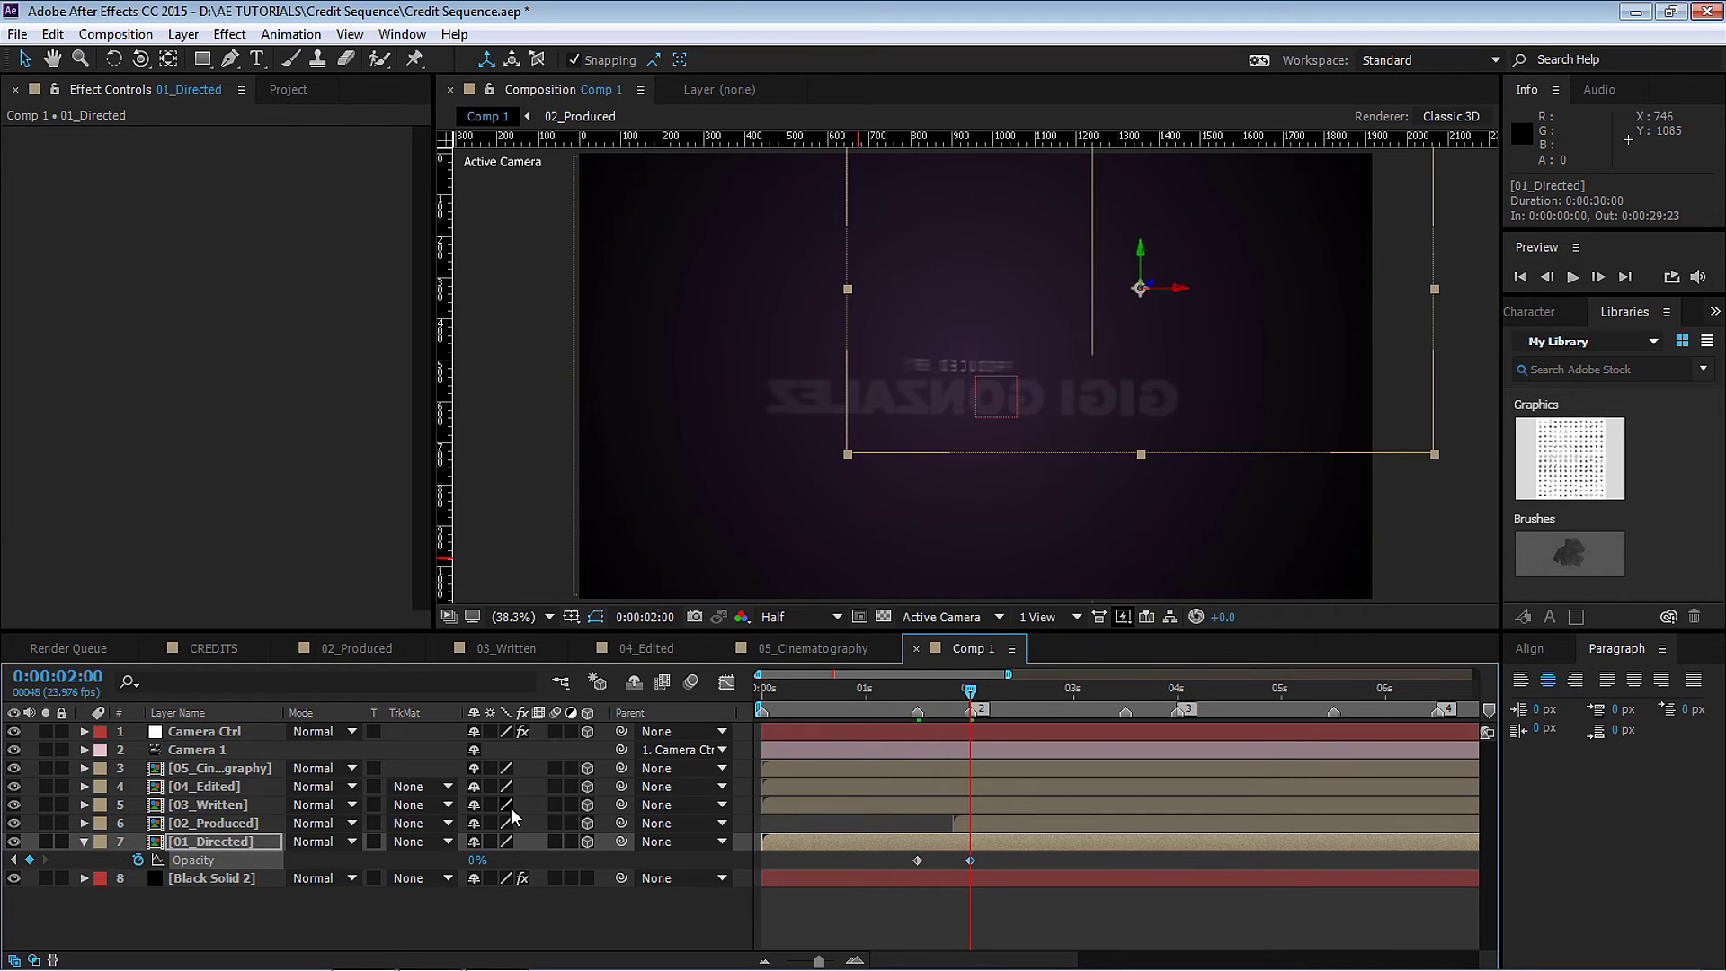
{"action": "key", "text": "alt+bracketright"}
{"action": "key", "text": "space"}
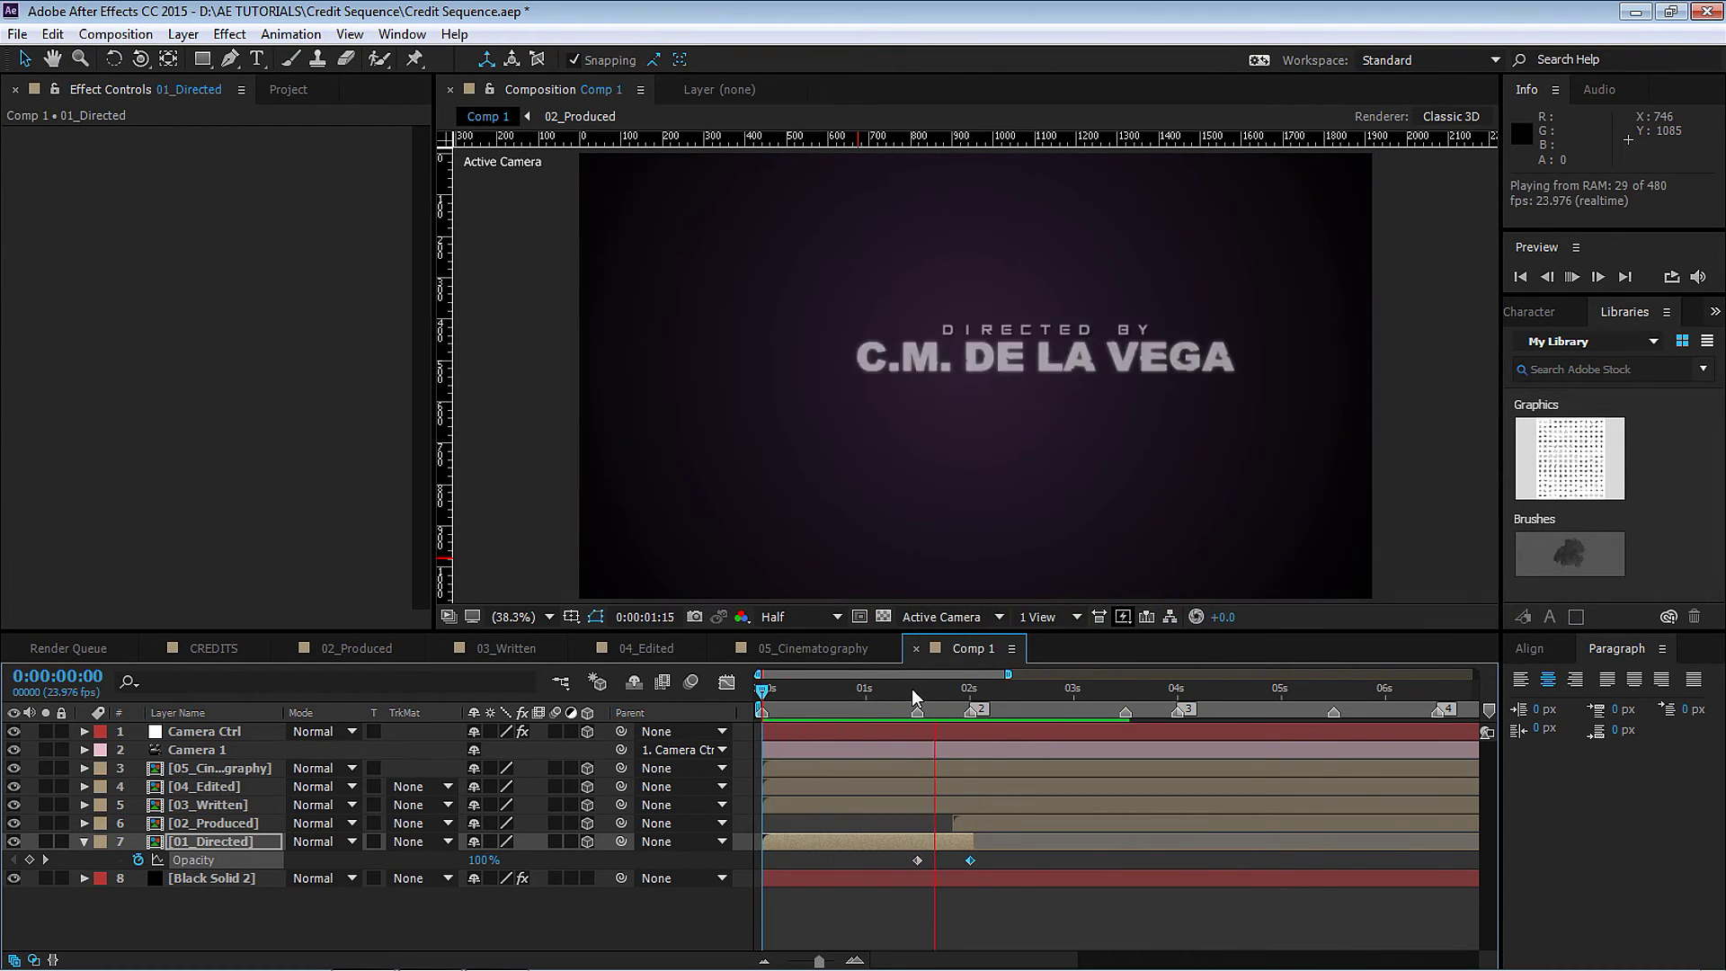
{"action": "left_click_drag", "start_coordinate": [920, 688], "coordinate": [1126, 721]}
Fade 02_Produced's Opacity from 100% at 3:12 to 0% at 4:00 and trim it there.
{"action": "left_click", "coordinate": [515, 819]}
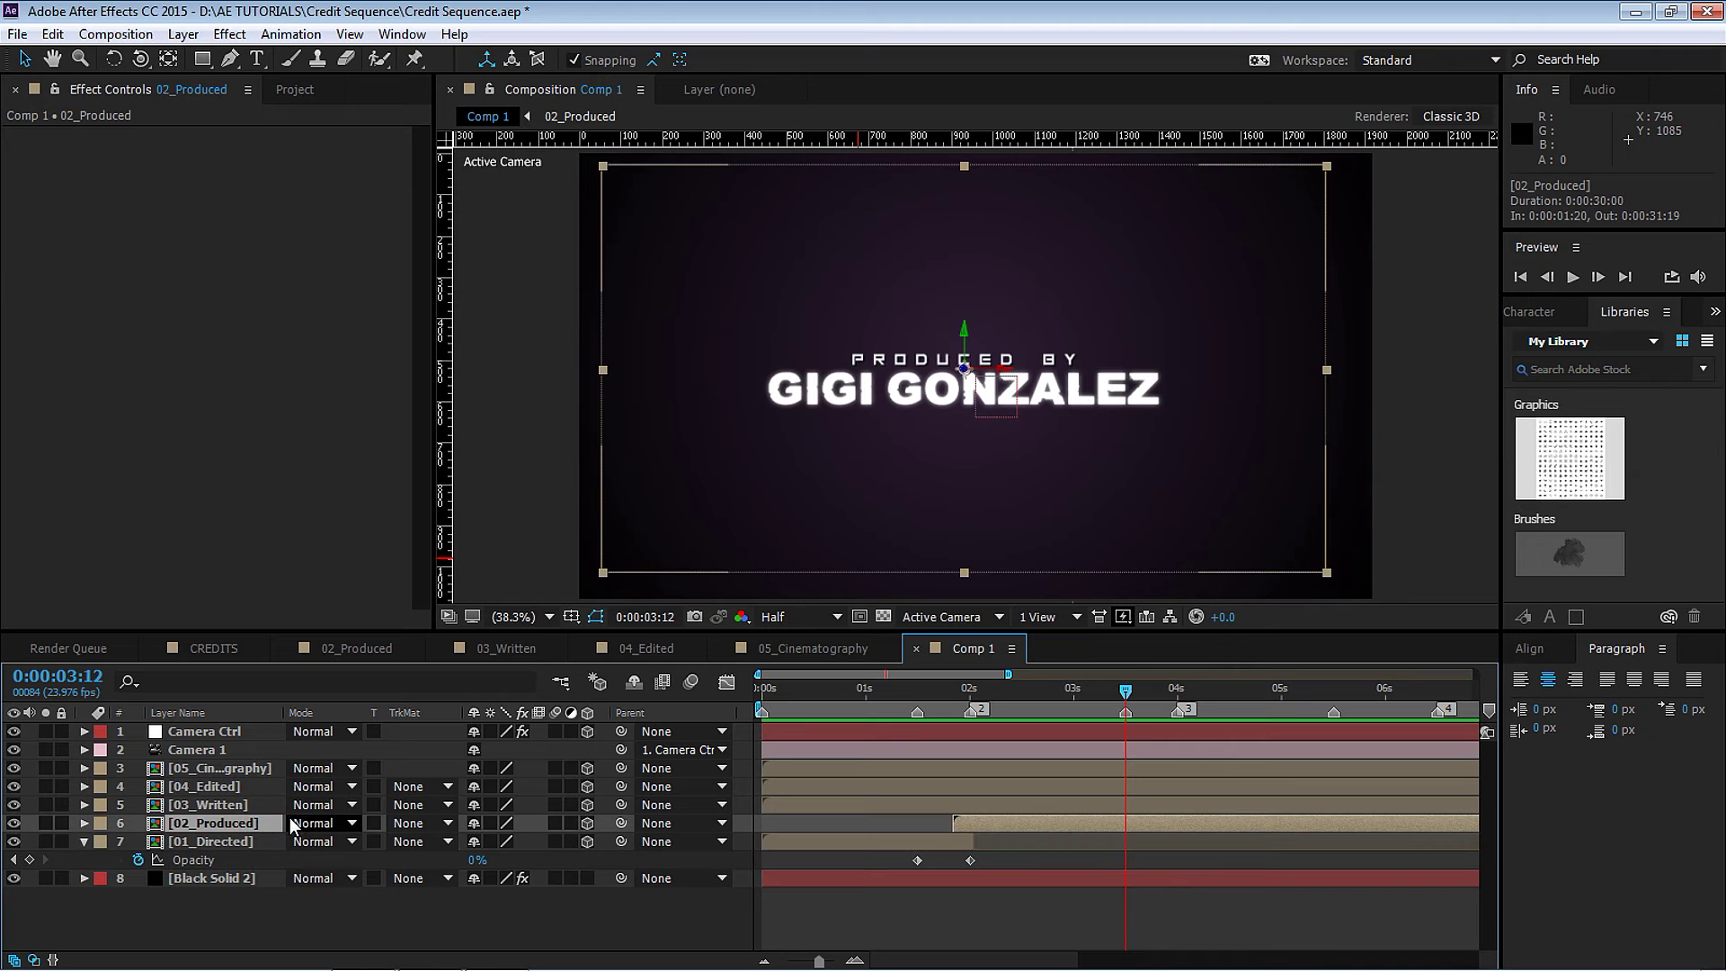
{"action": "key", "text": "t"}
{"action": "left_click", "coordinate": [142, 840]}
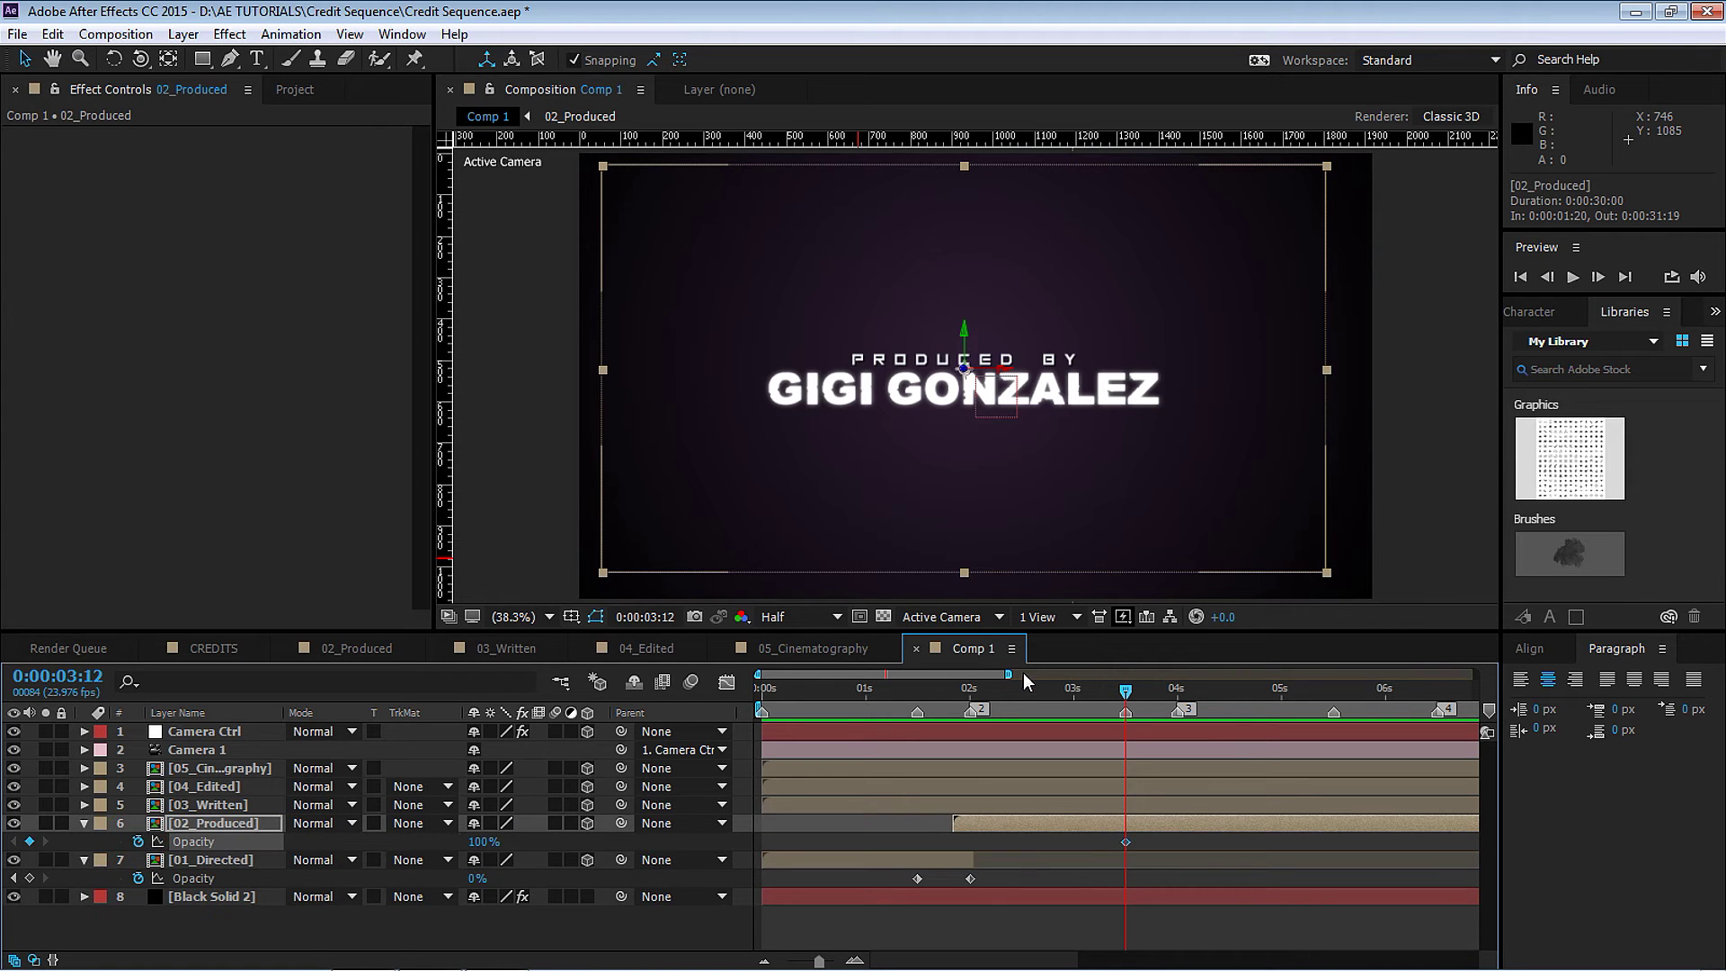
{"action": "left_click", "coordinate": [1174, 694]}
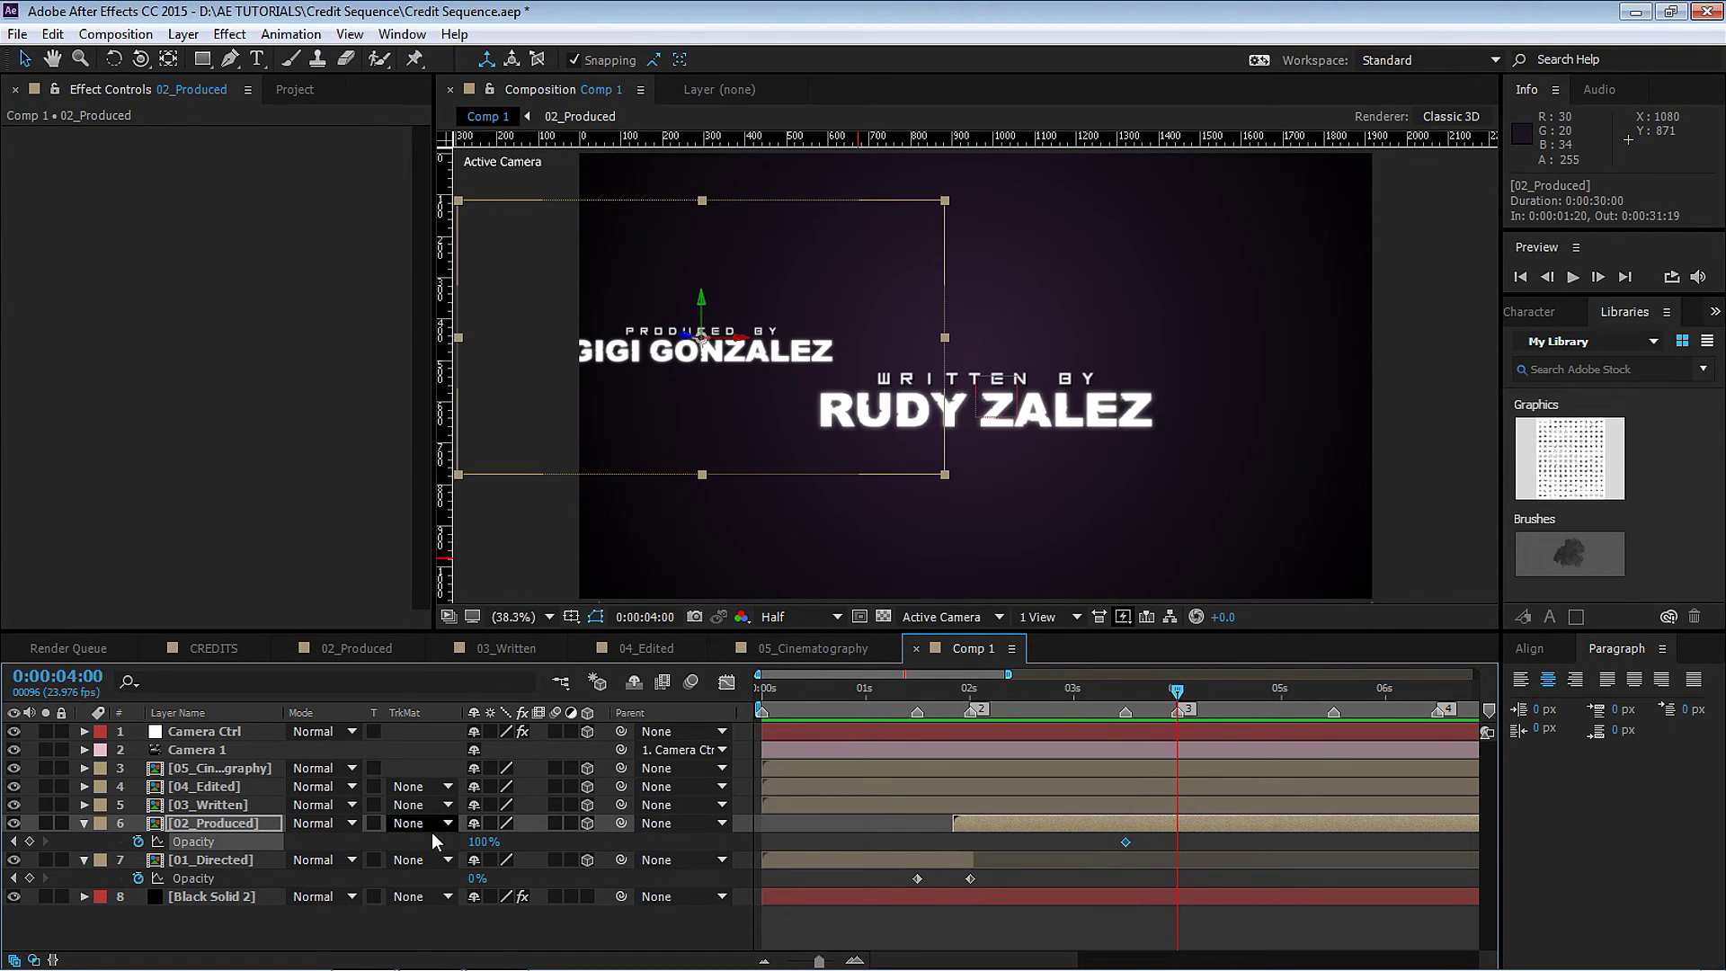
{"action": "left_click", "coordinate": [483, 841]}
{"action": "type", "text": "0"}
{"action": "key", "text": "Return"}
{"action": "key", "text": "alt+]"}
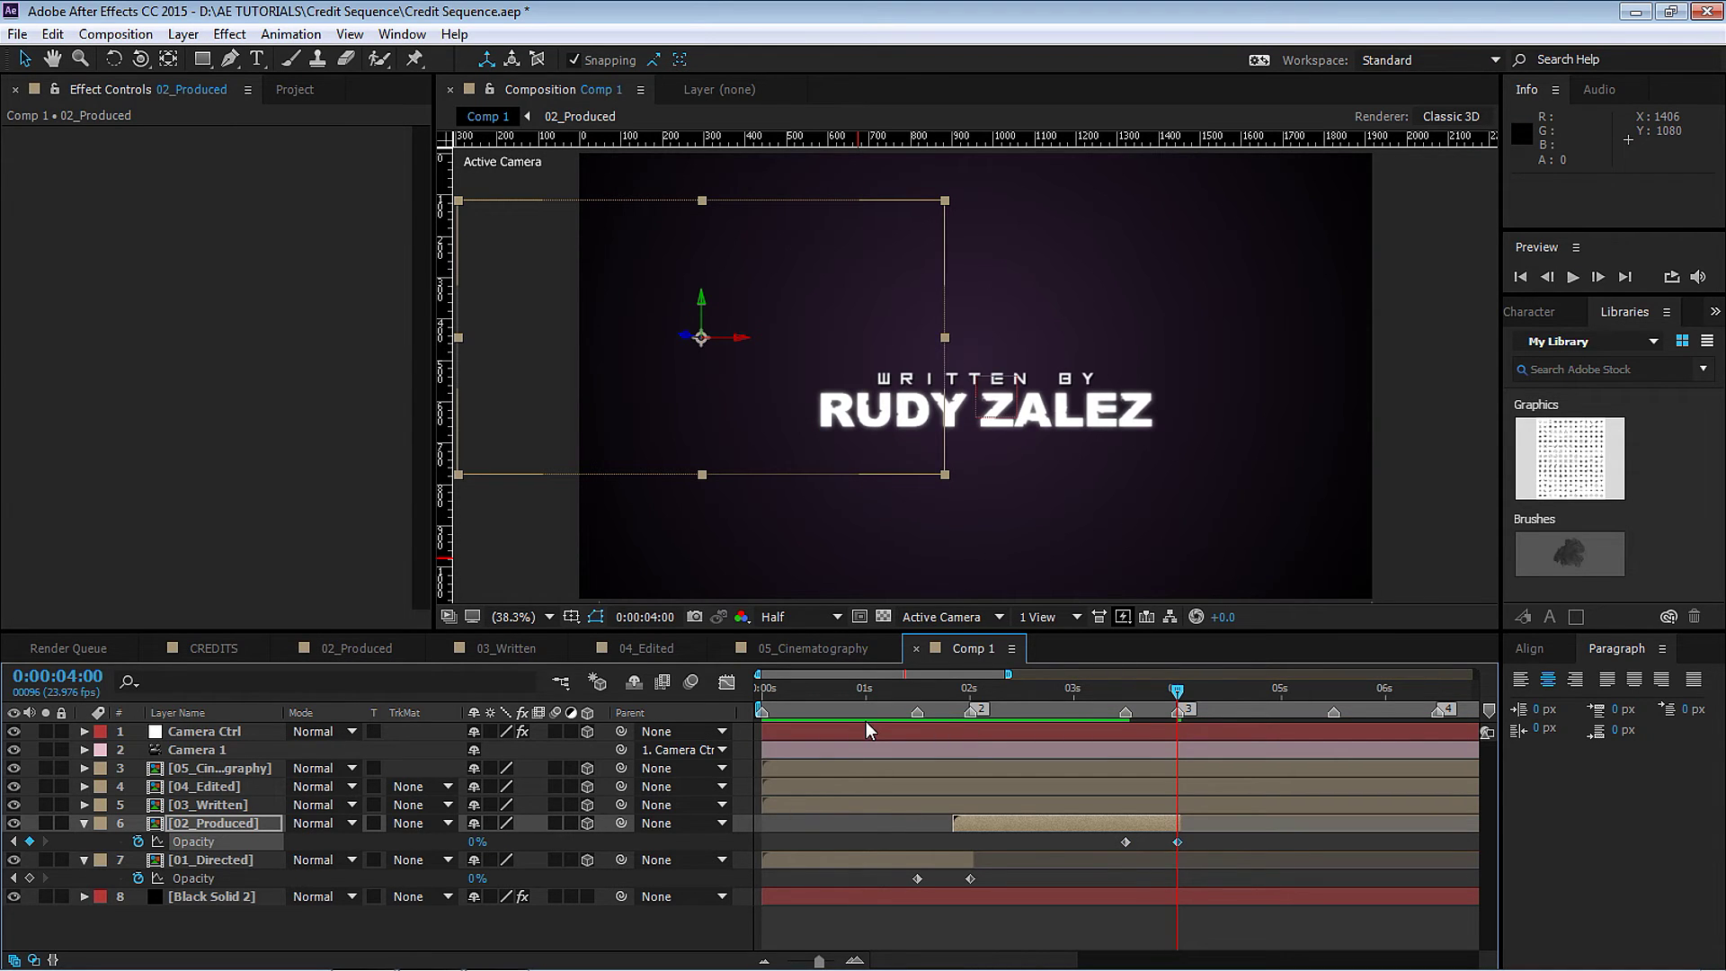
Start 03_Written at 3:21 and fade its Opacity from 100% at 5:12 to 0% at 6:12.
{"action": "key", "text": "Page_Up"}
{"action": "key", "text": "Page_Up"}
{"action": "key", "text": "Page_Up"}
{"action": "left_click_drag", "start_coordinate": [812, 804], "coordinate": [1192, 801]}
{"action": "scroll", "coordinate": [1079, 685], "scroll_direction": "right", "scroll_amount": 5}
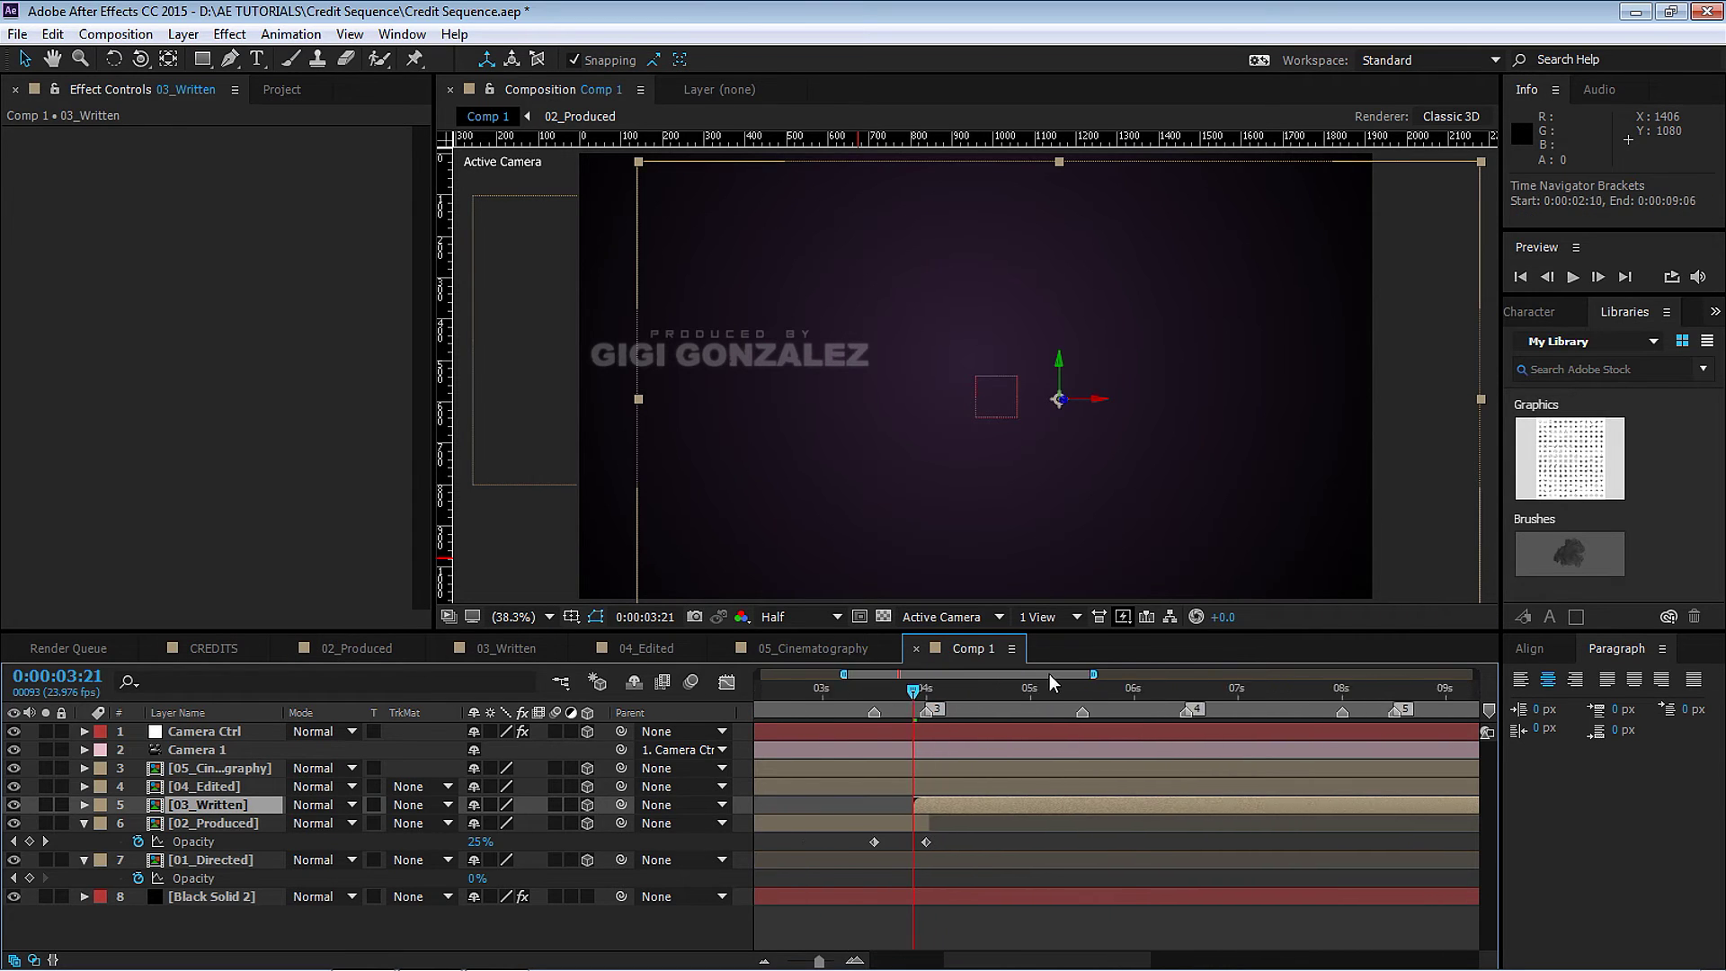
{"action": "left_click", "coordinate": [1021, 690]}
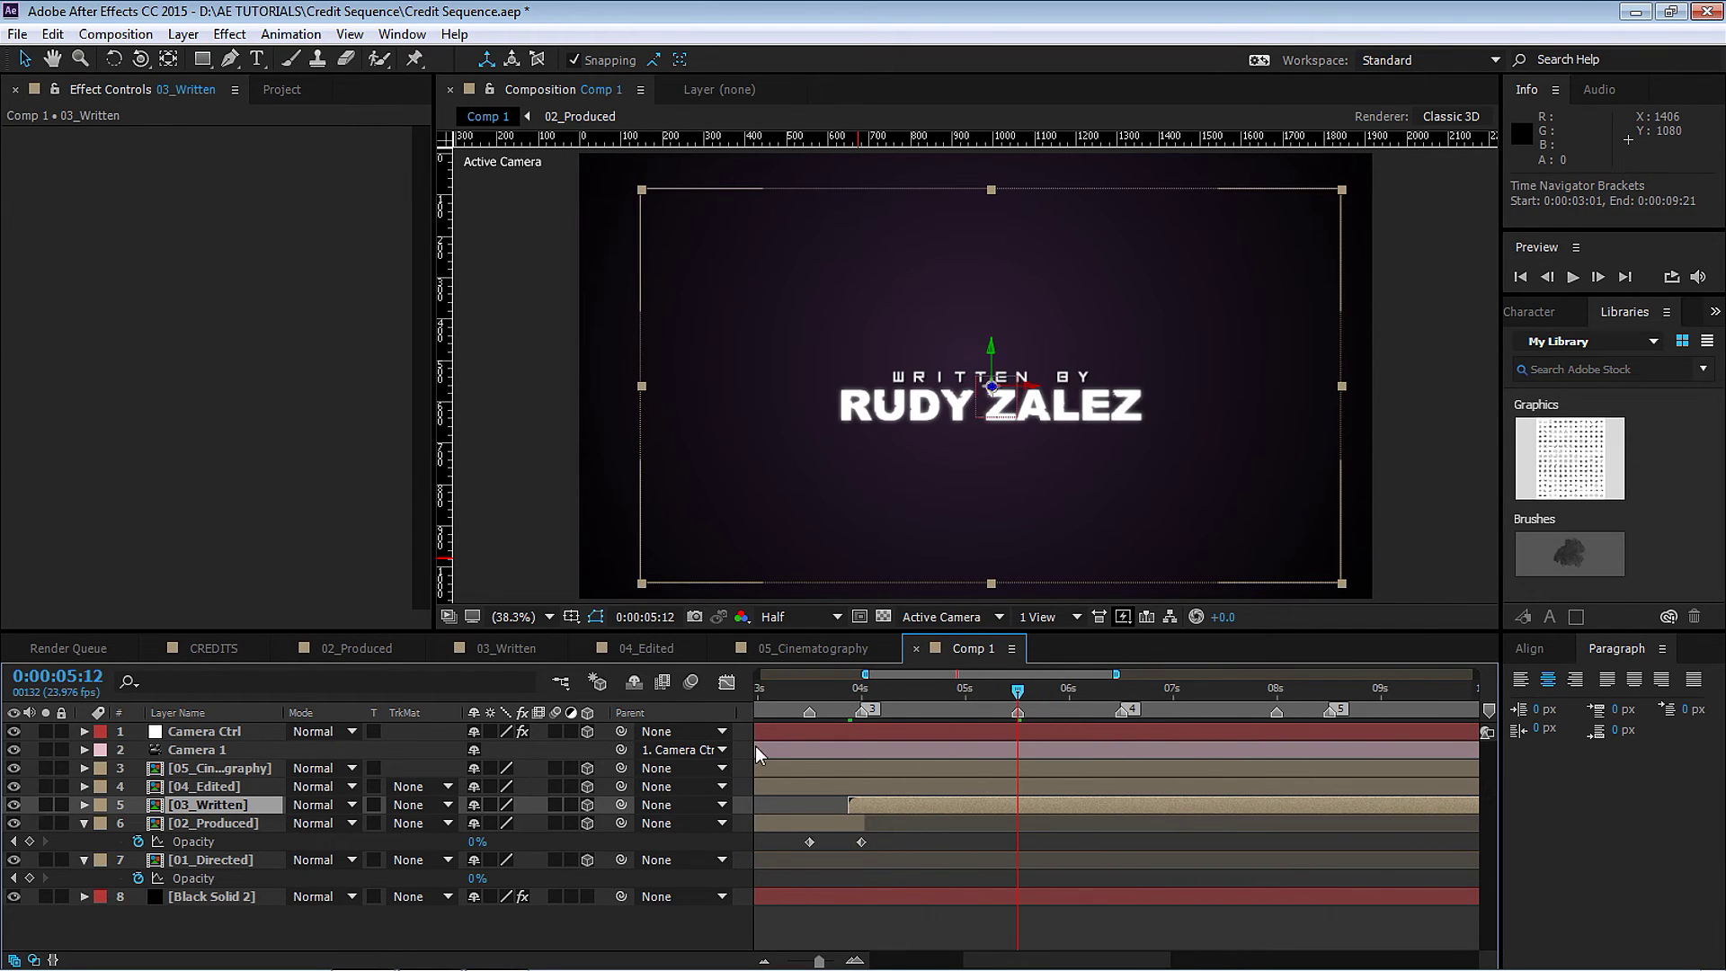
{"action": "key", "text": "t"}
{"action": "left_click", "coordinate": [138, 823]}
{"action": "left_click", "coordinate": [1121, 690]}
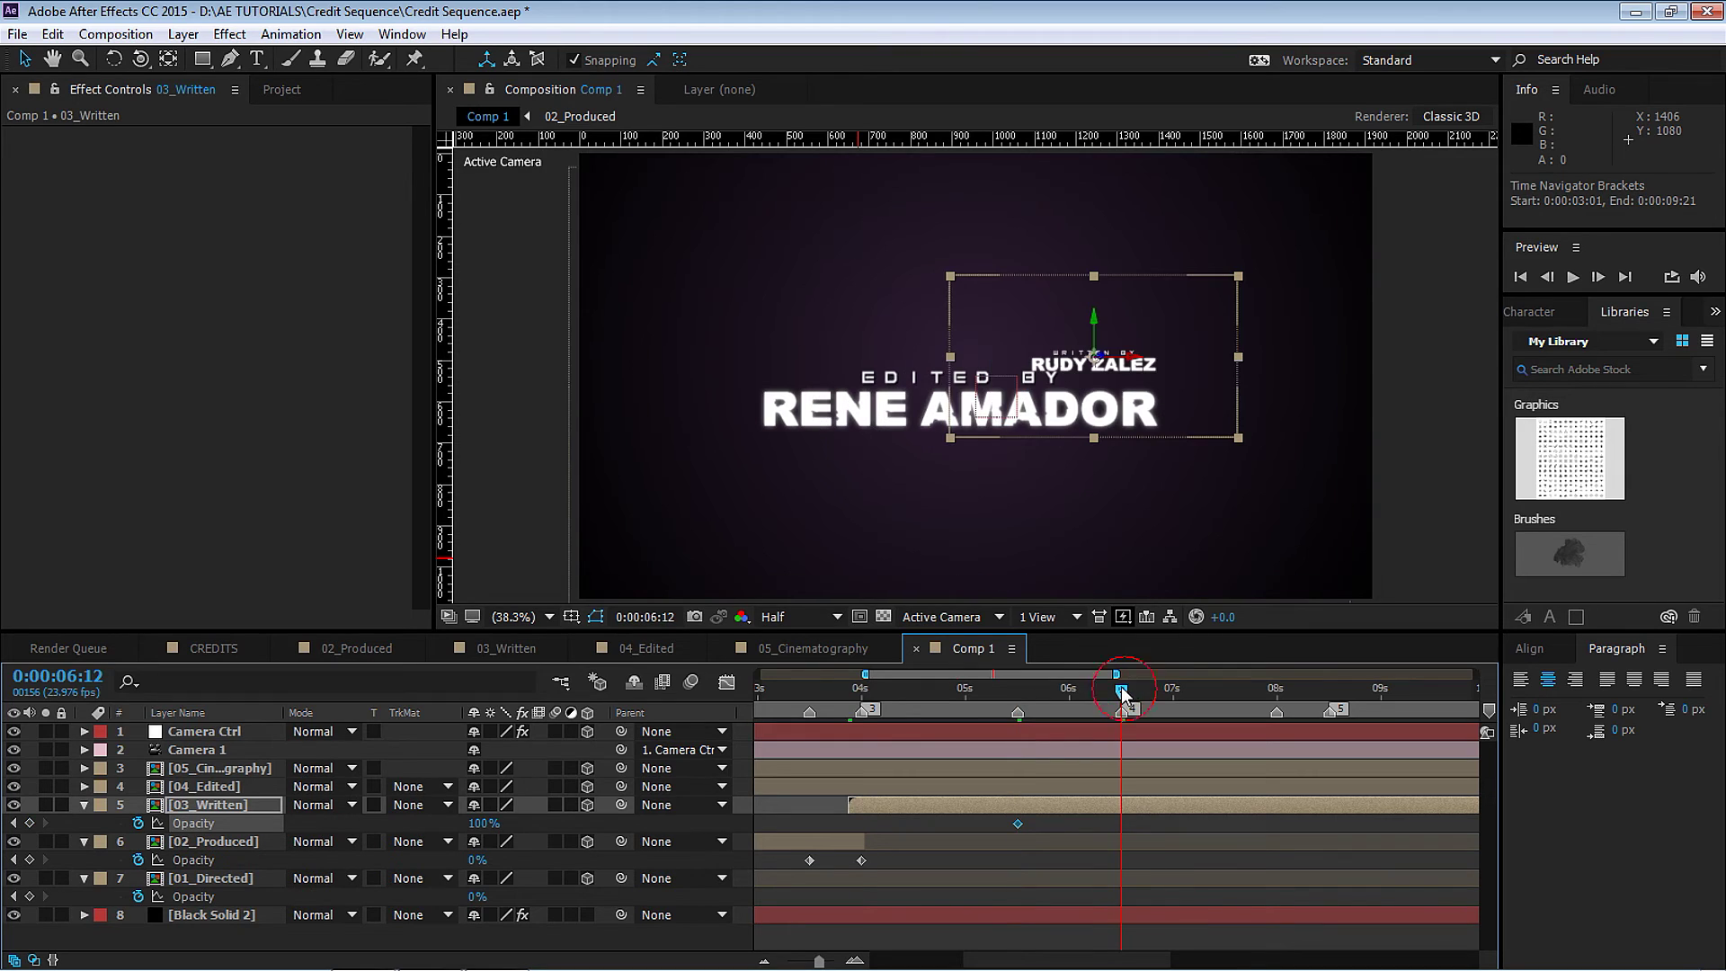
{"action": "left_click", "coordinate": [483, 823]}
{"action": "type", "text": "0"}
{"action": "key", "text": "Return"}
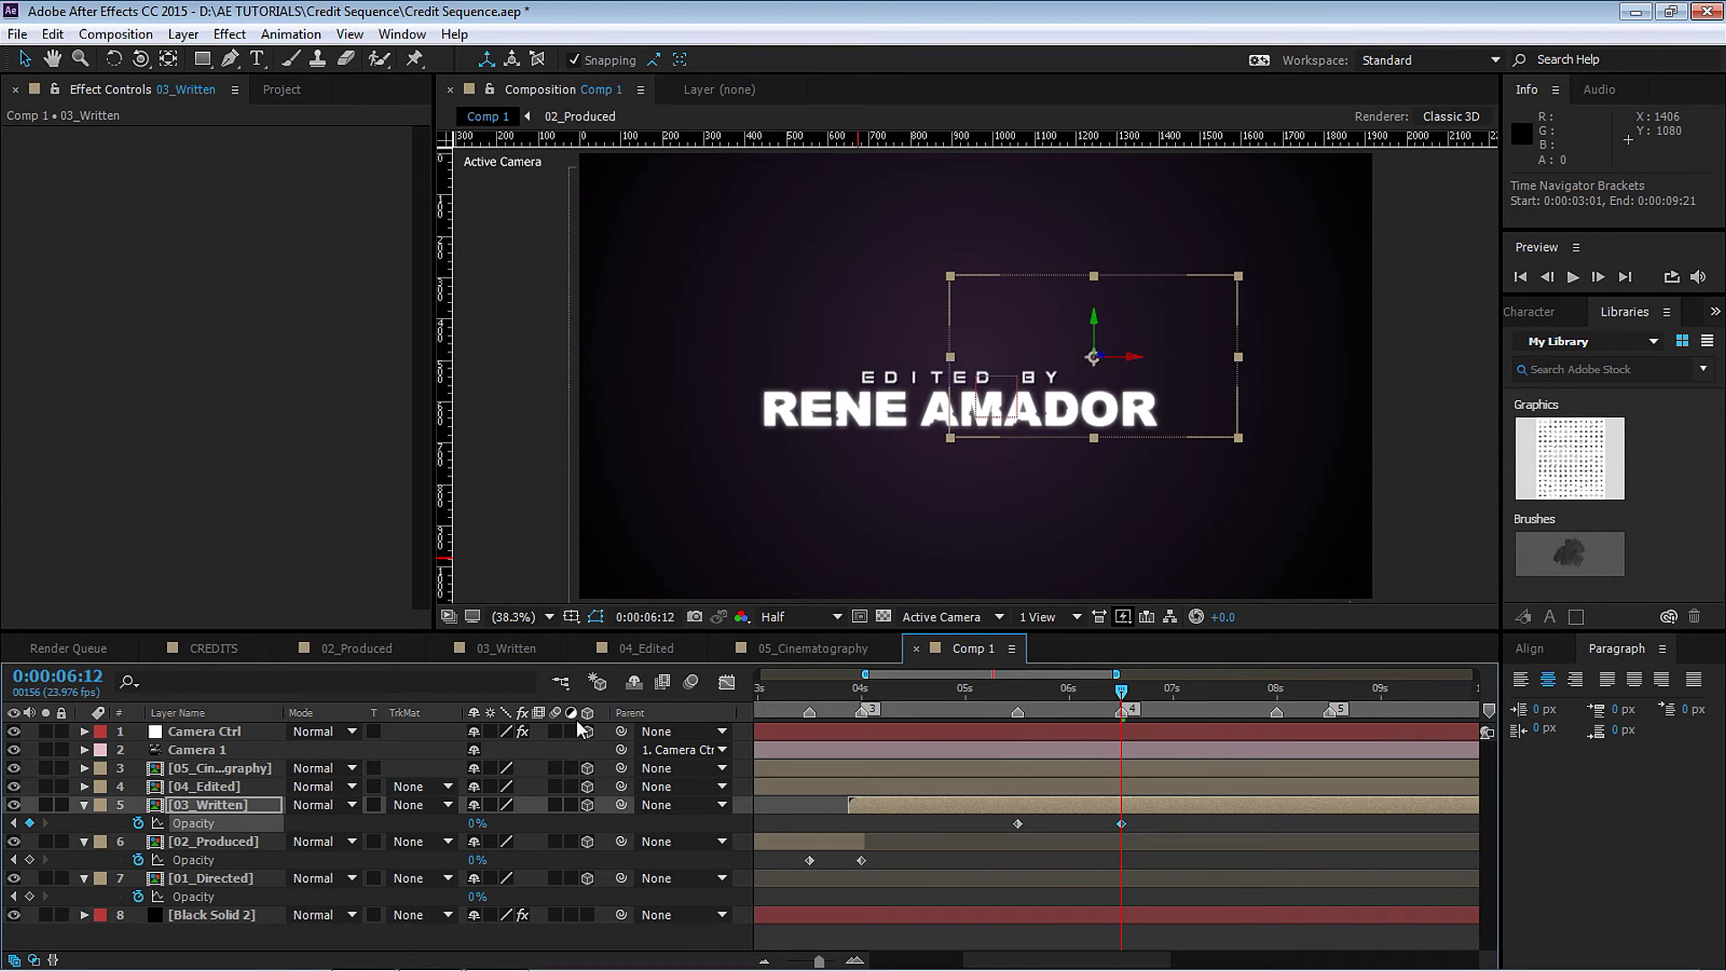
Start 04_Edited at 6:09, fade it 100% to 0% from 8:00 to 8:12, and trim it.
{"action": "key", "text": "Page_Up"}
{"action": "key", "text": "Page_Up"}
{"action": "key", "text": "Page_Up"}
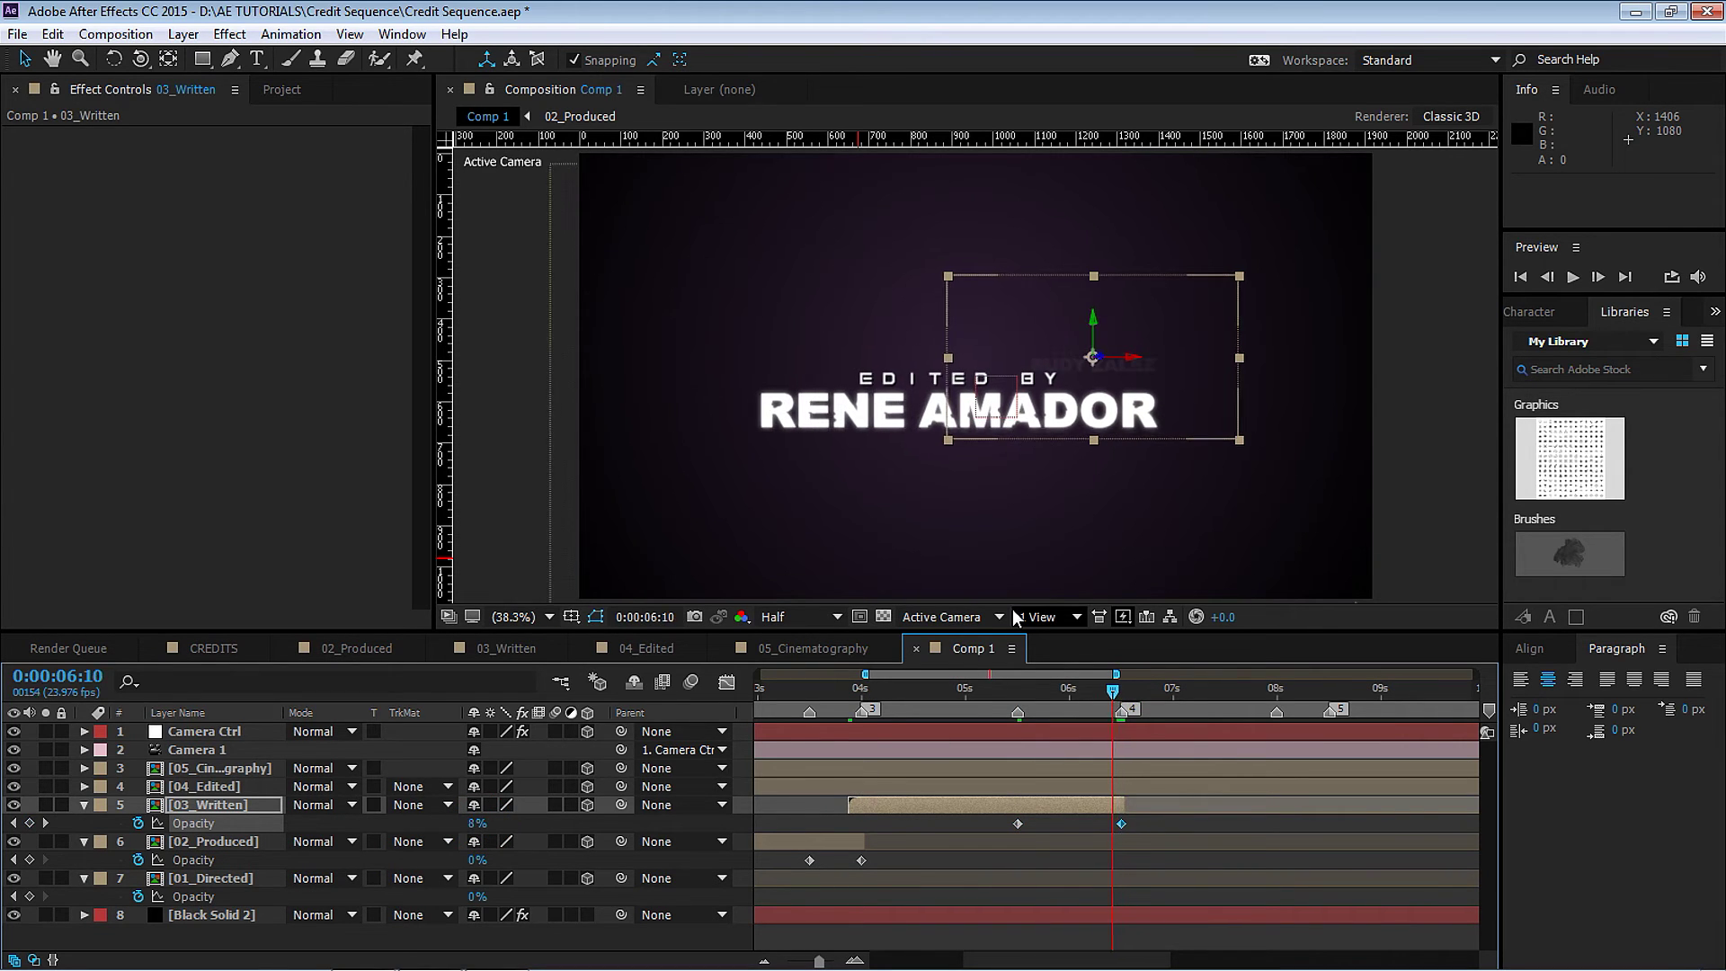
{"action": "left_click", "coordinate": [784, 786]}
{"action": "left_click_drag", "start_coordinate": [784, 785], "coordinate": [1158, 780]}
{"action": "left_click", "coordinate": [1277, 689]}
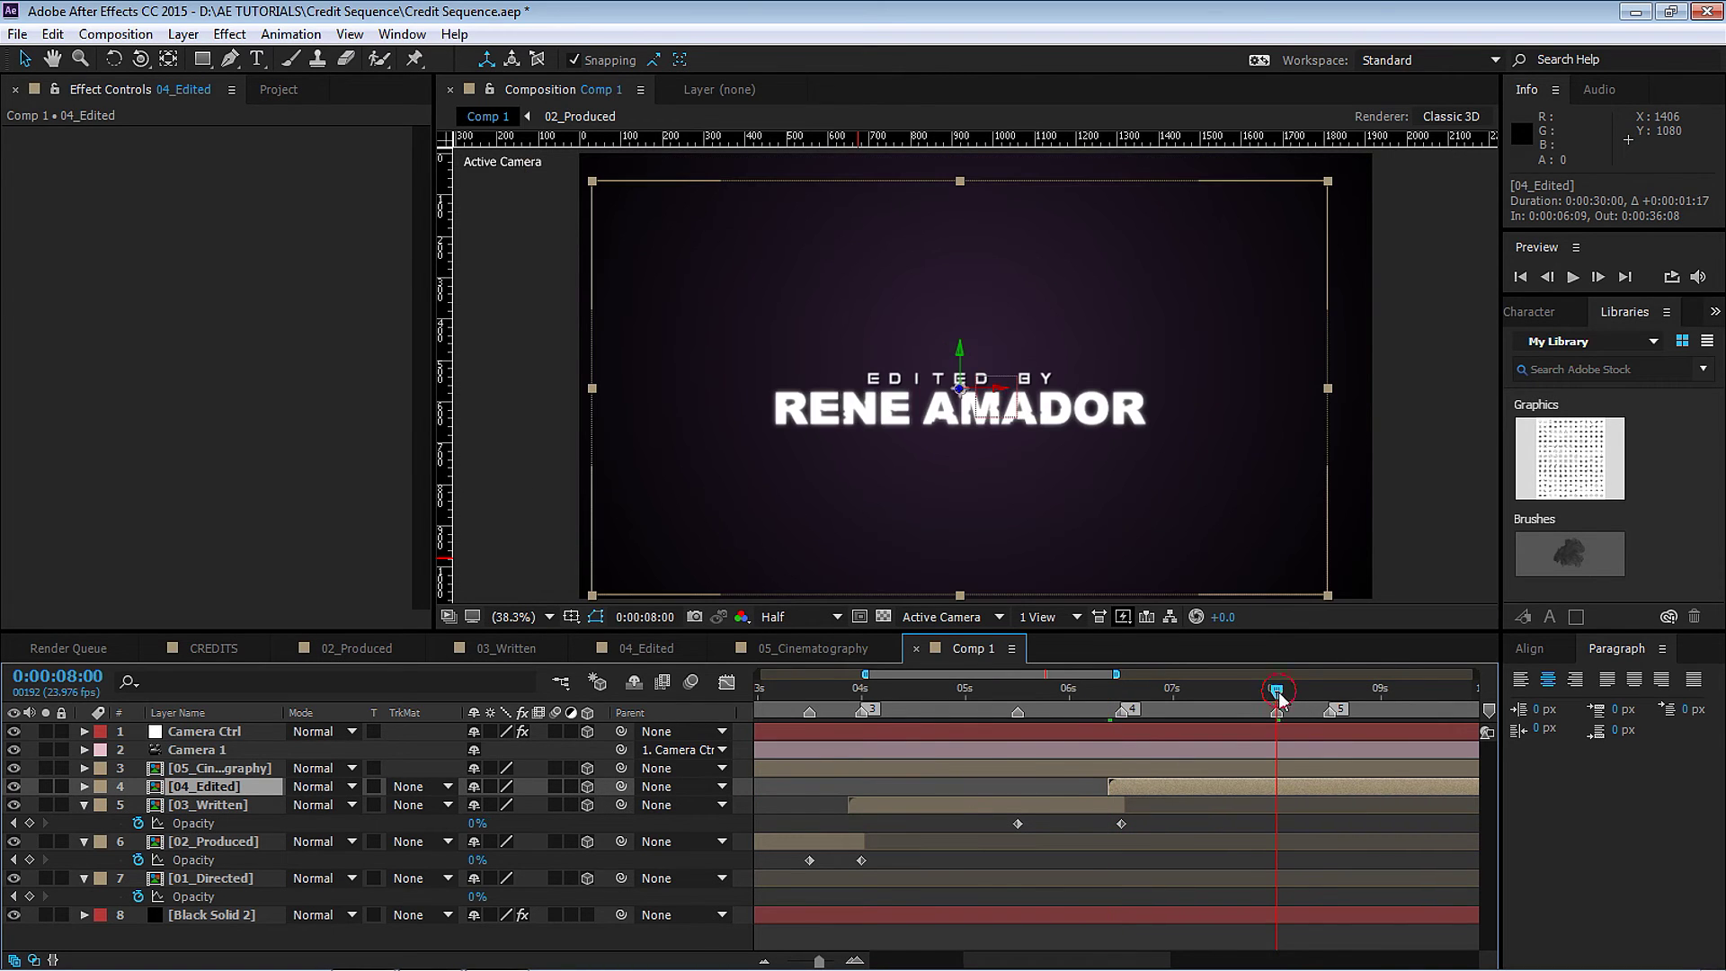
{"action": "key", "text": "alt+shift+t"}
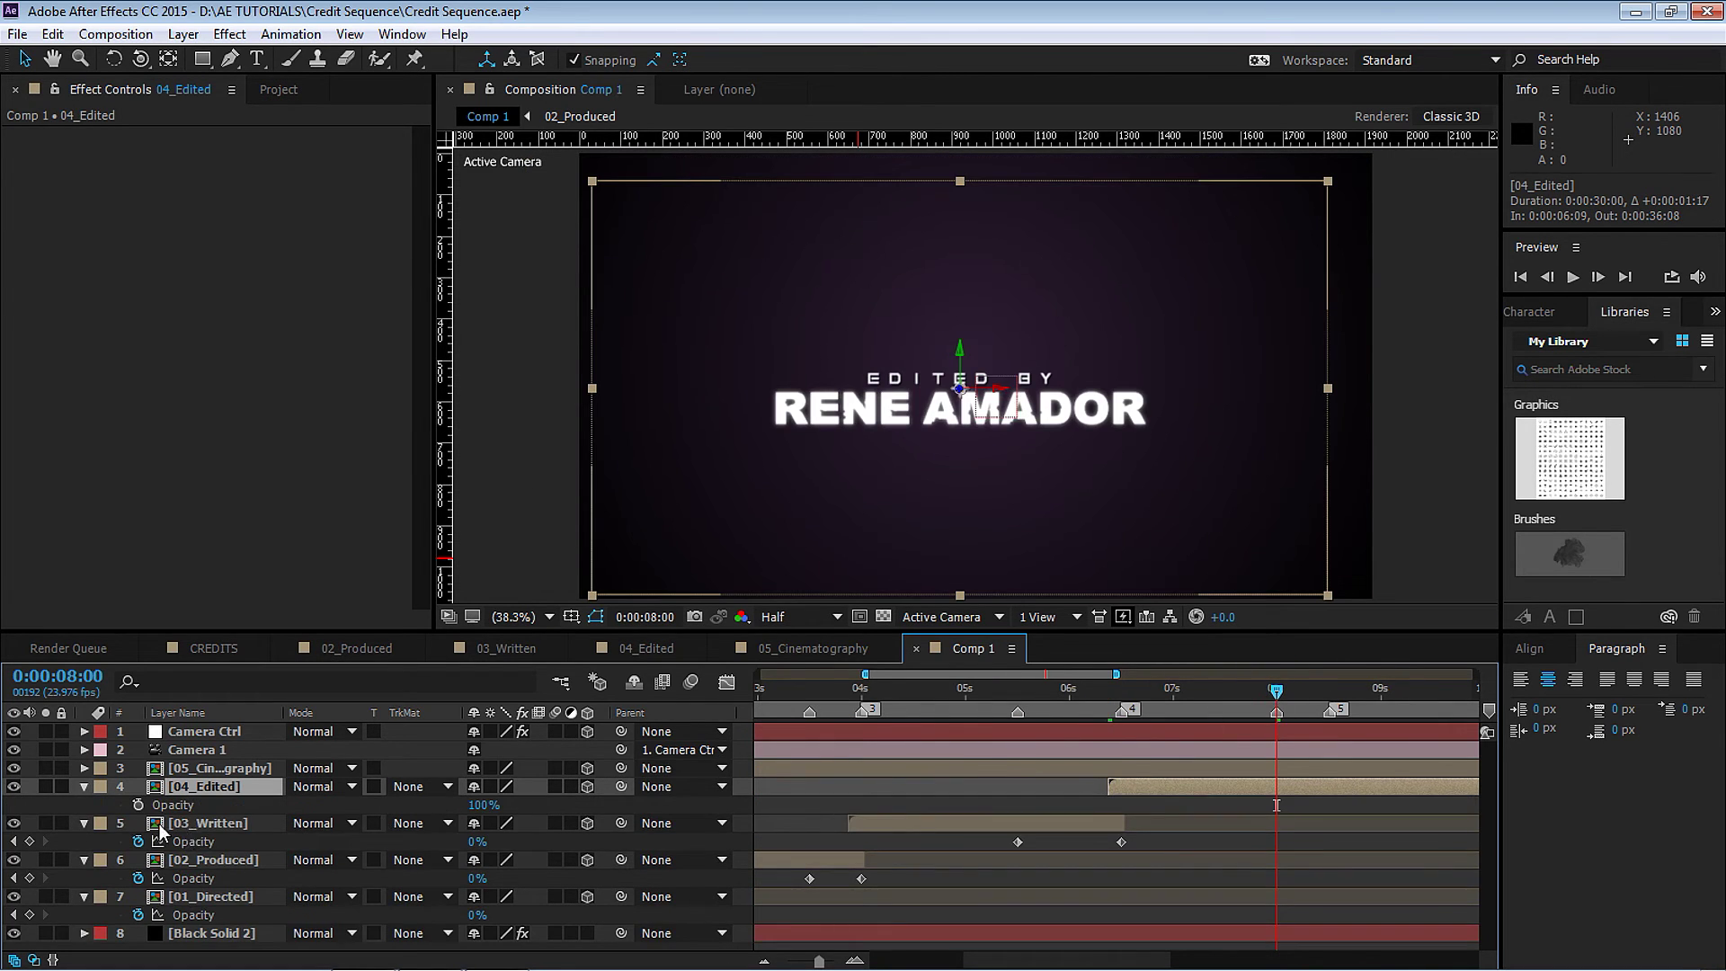
{"action": "left_click", "coordinate": [1330, 688]}
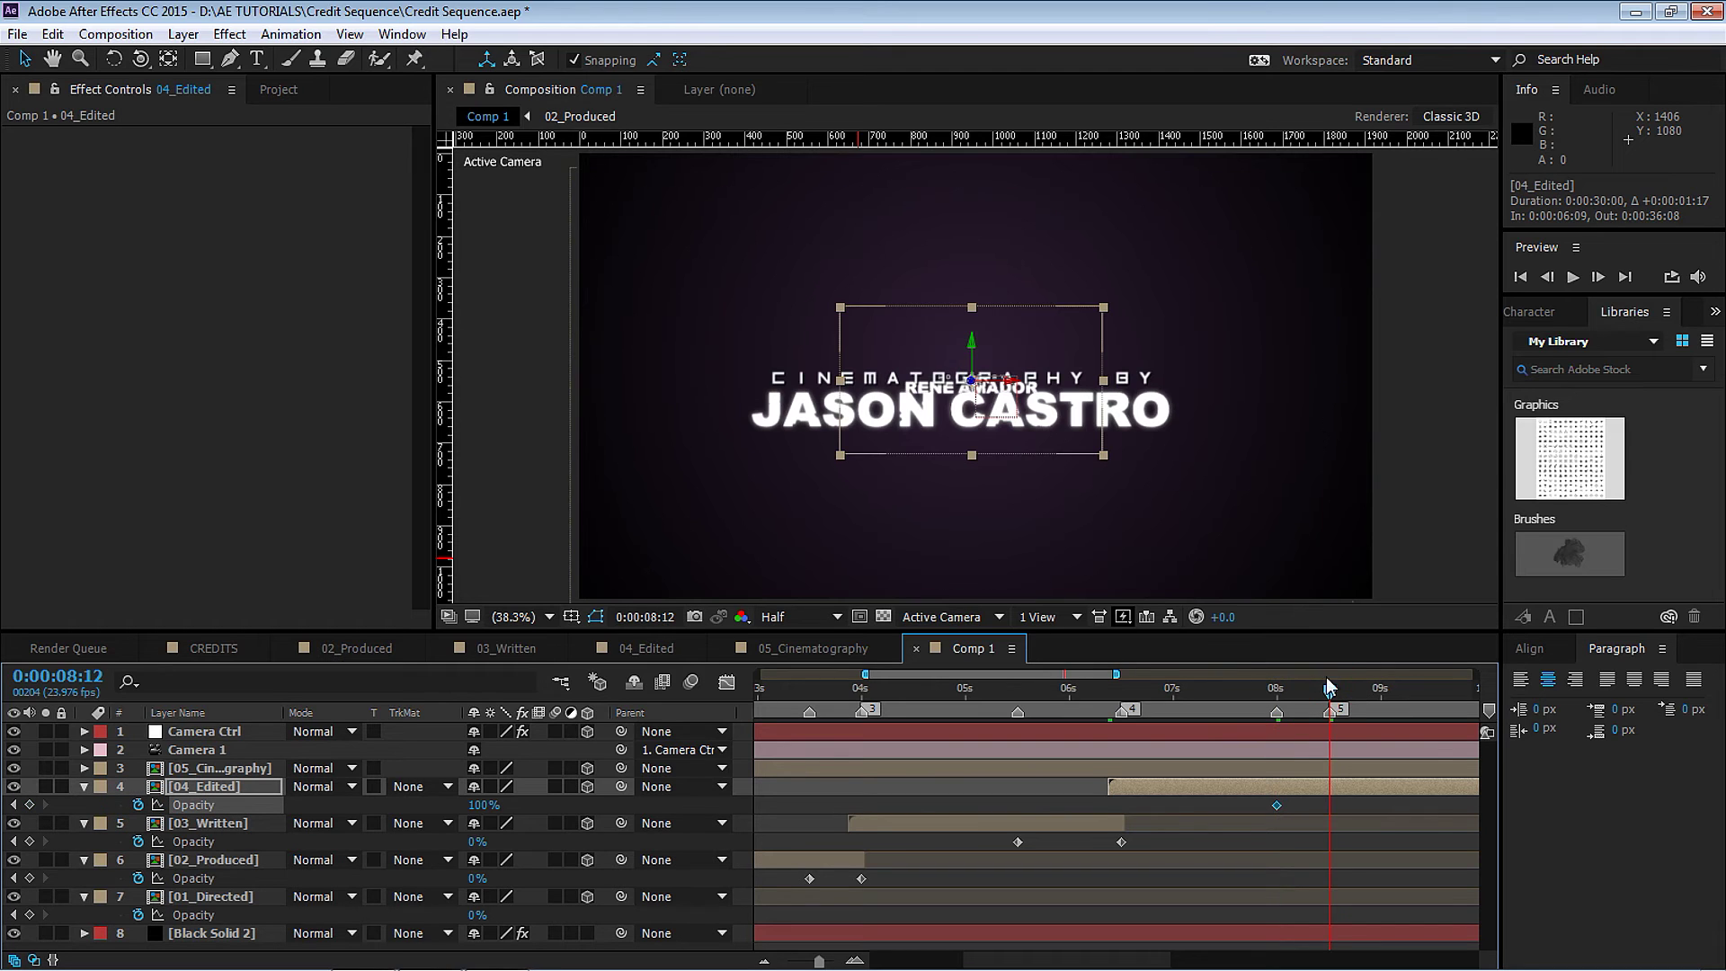
{"action": "left_click", "coordinate": [484, 805]}
{"action": "type", "text": "0"}
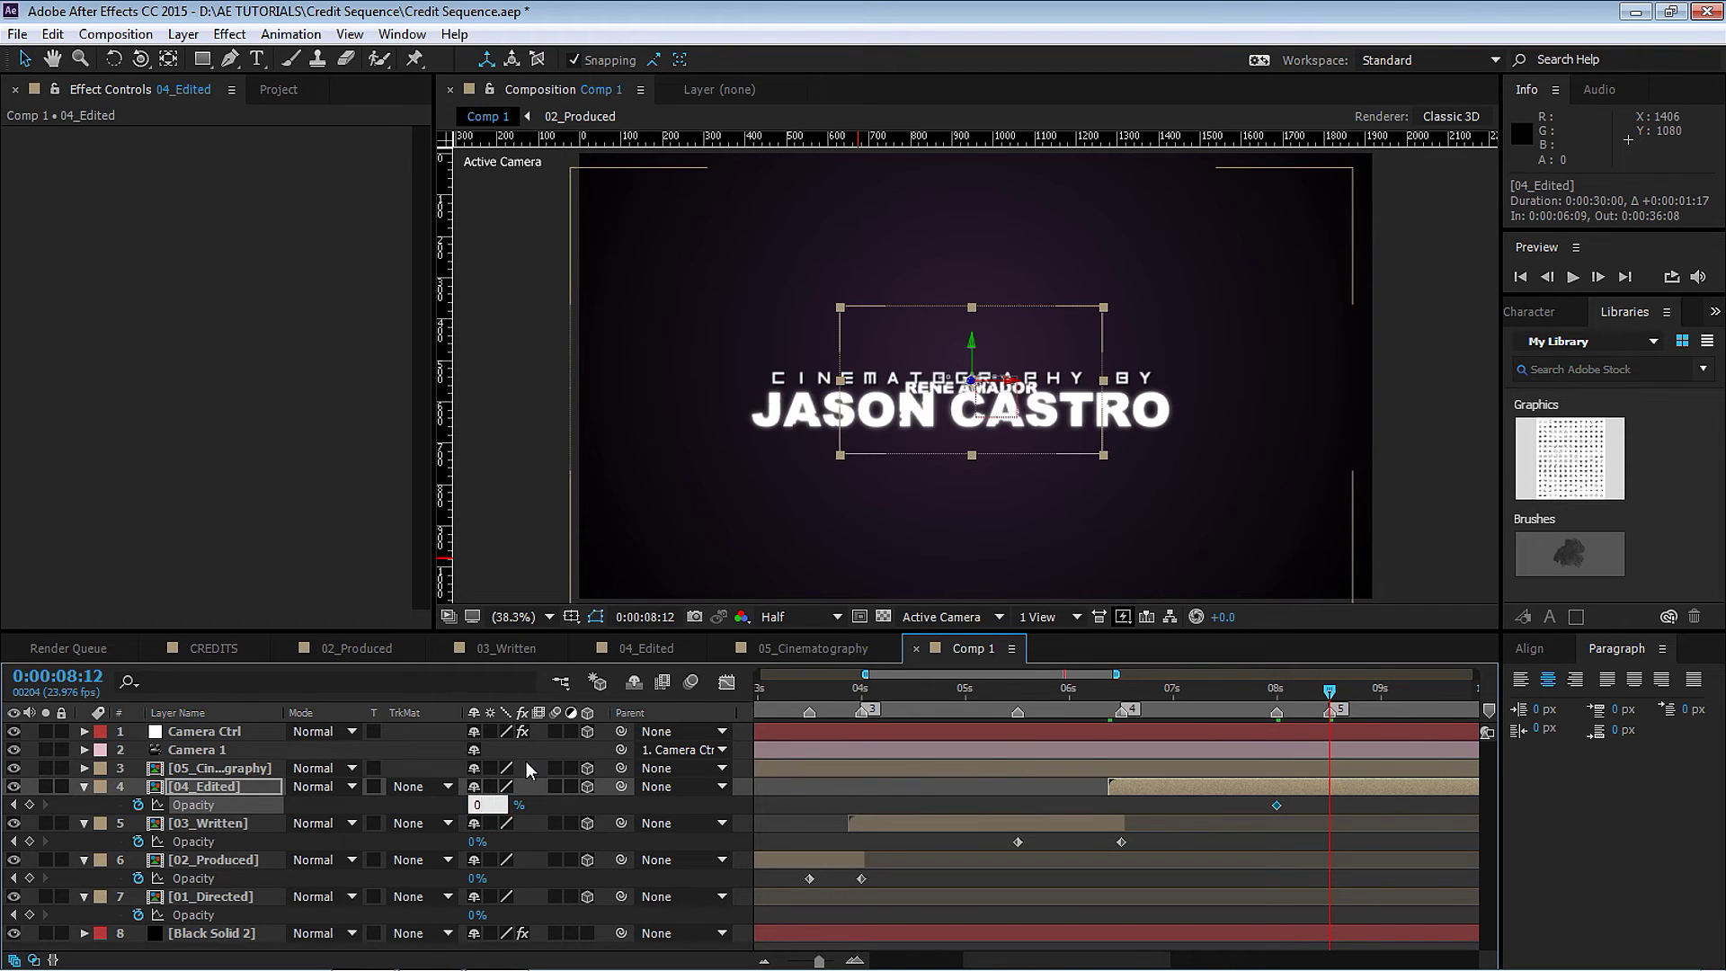
{"action": "key", "text": "Return"}
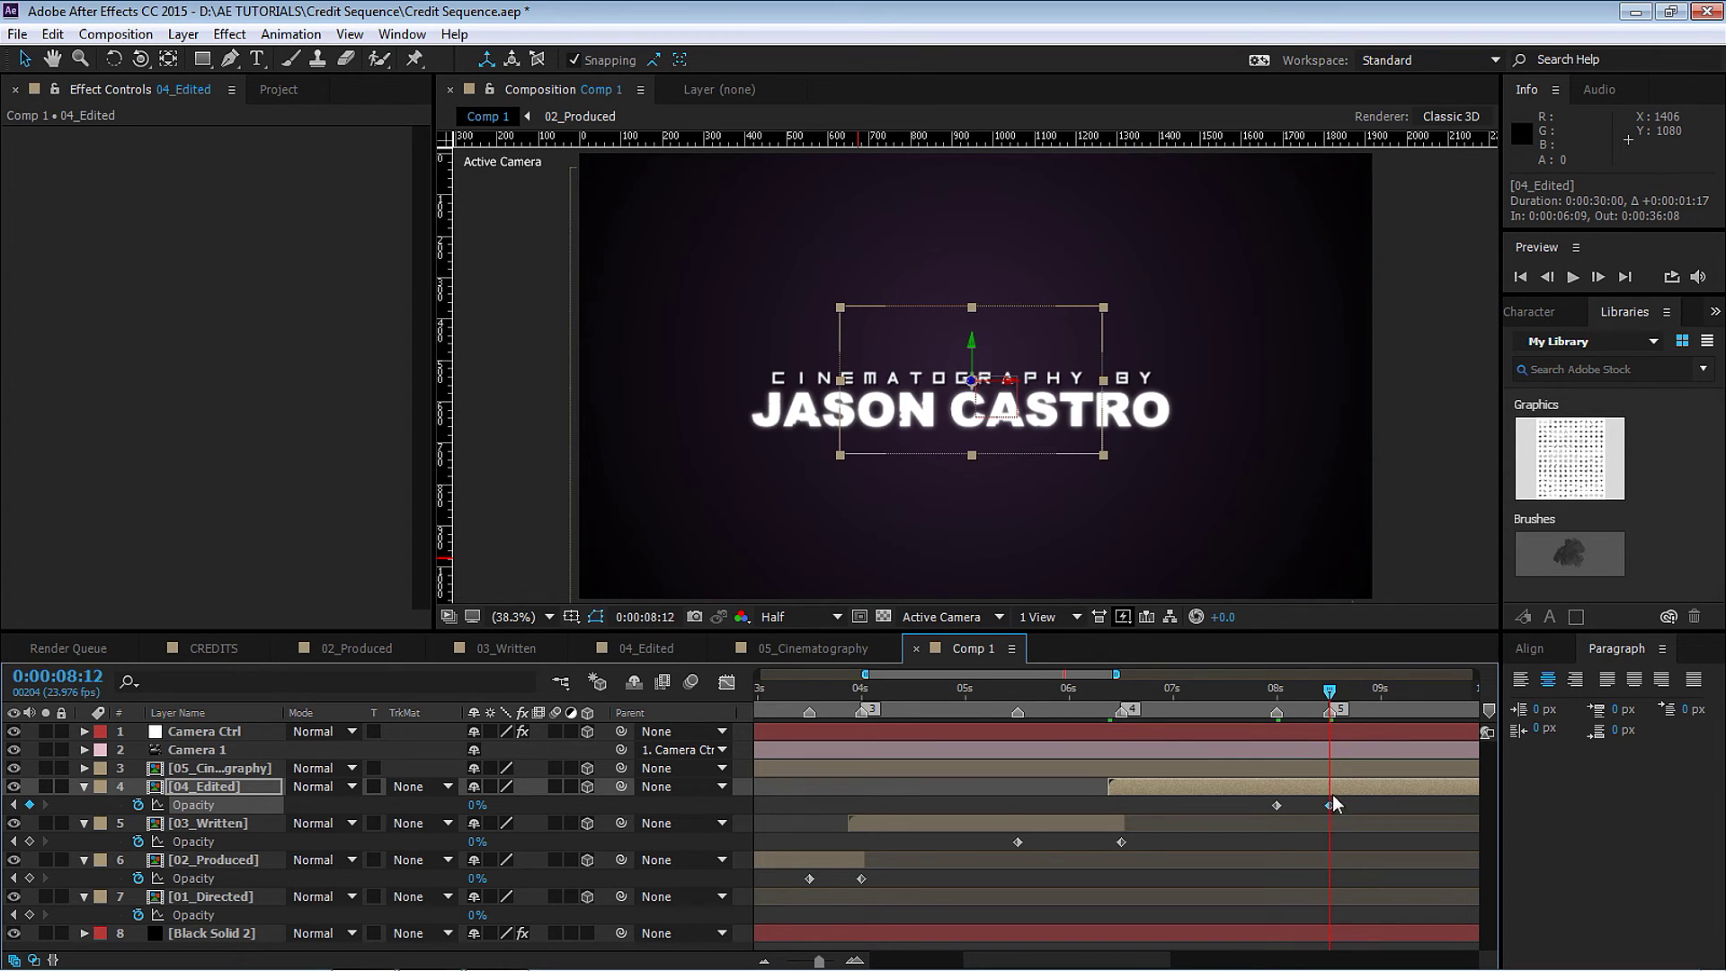
{"action": "key", "text": "alt+bracketright"}
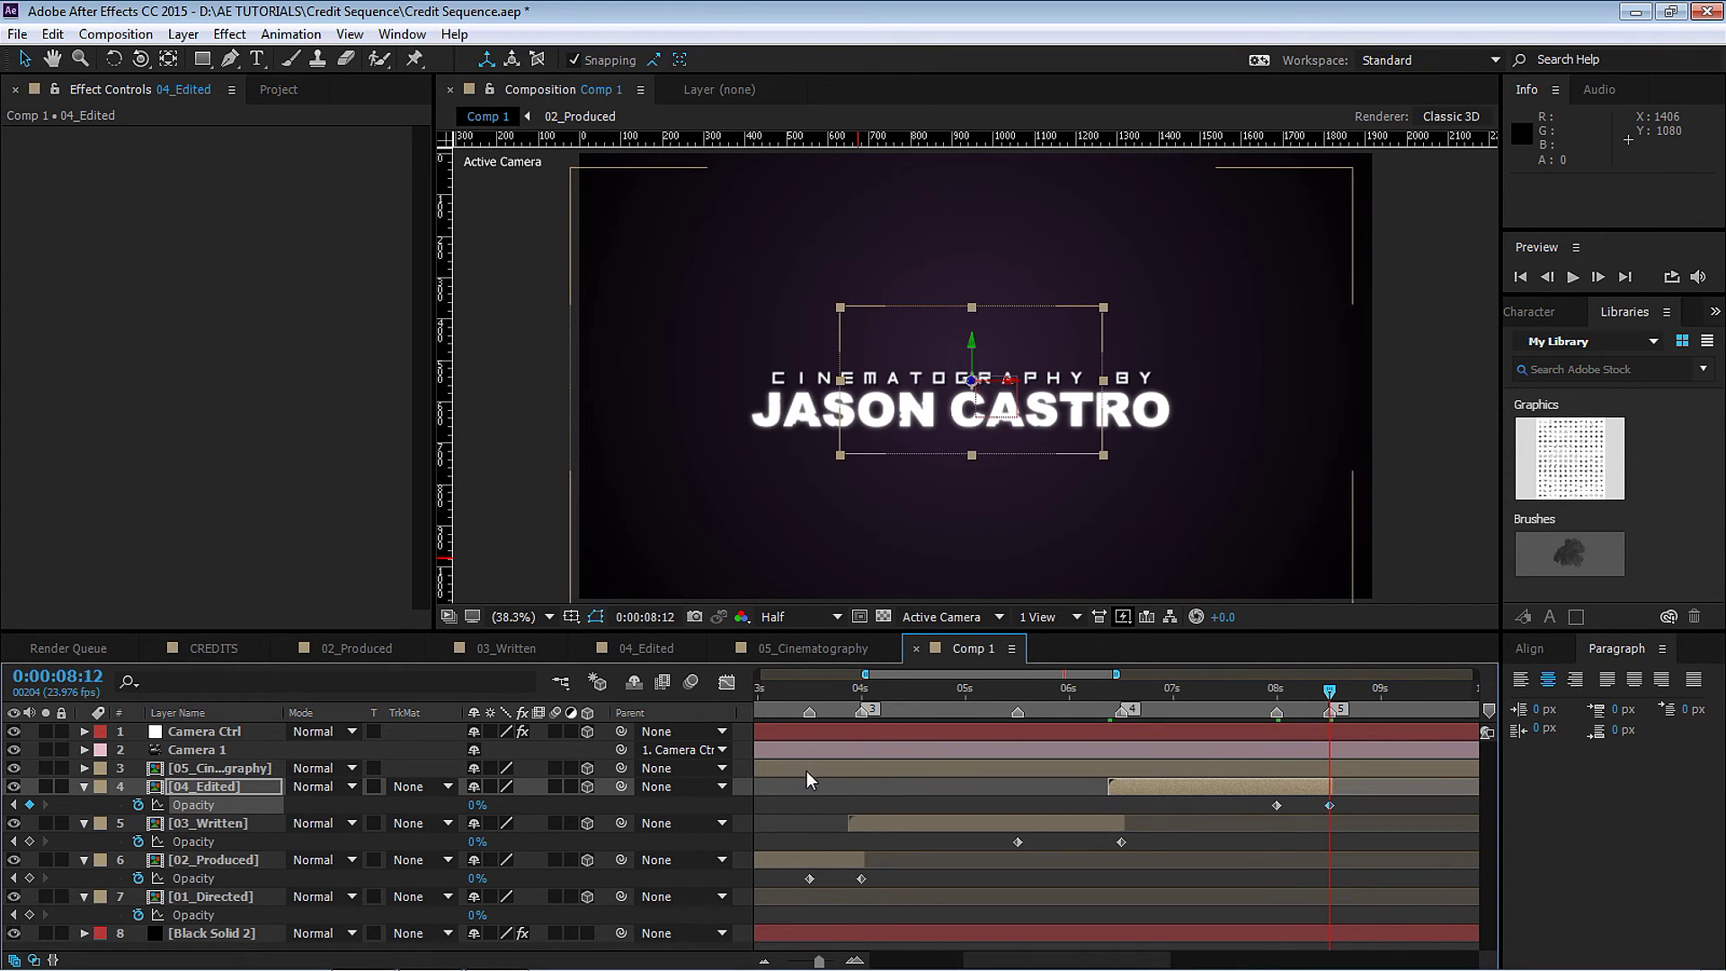
Start 05_Cinematography near 8:09, fade it 100% to 0% from 10:00 to 10:12, then preview.
{"action": "left_click_drag", "start_coordinate": [807, 769], "coordinate": [1379, 709]}
{"action": "key", "text": "Page_Up"}
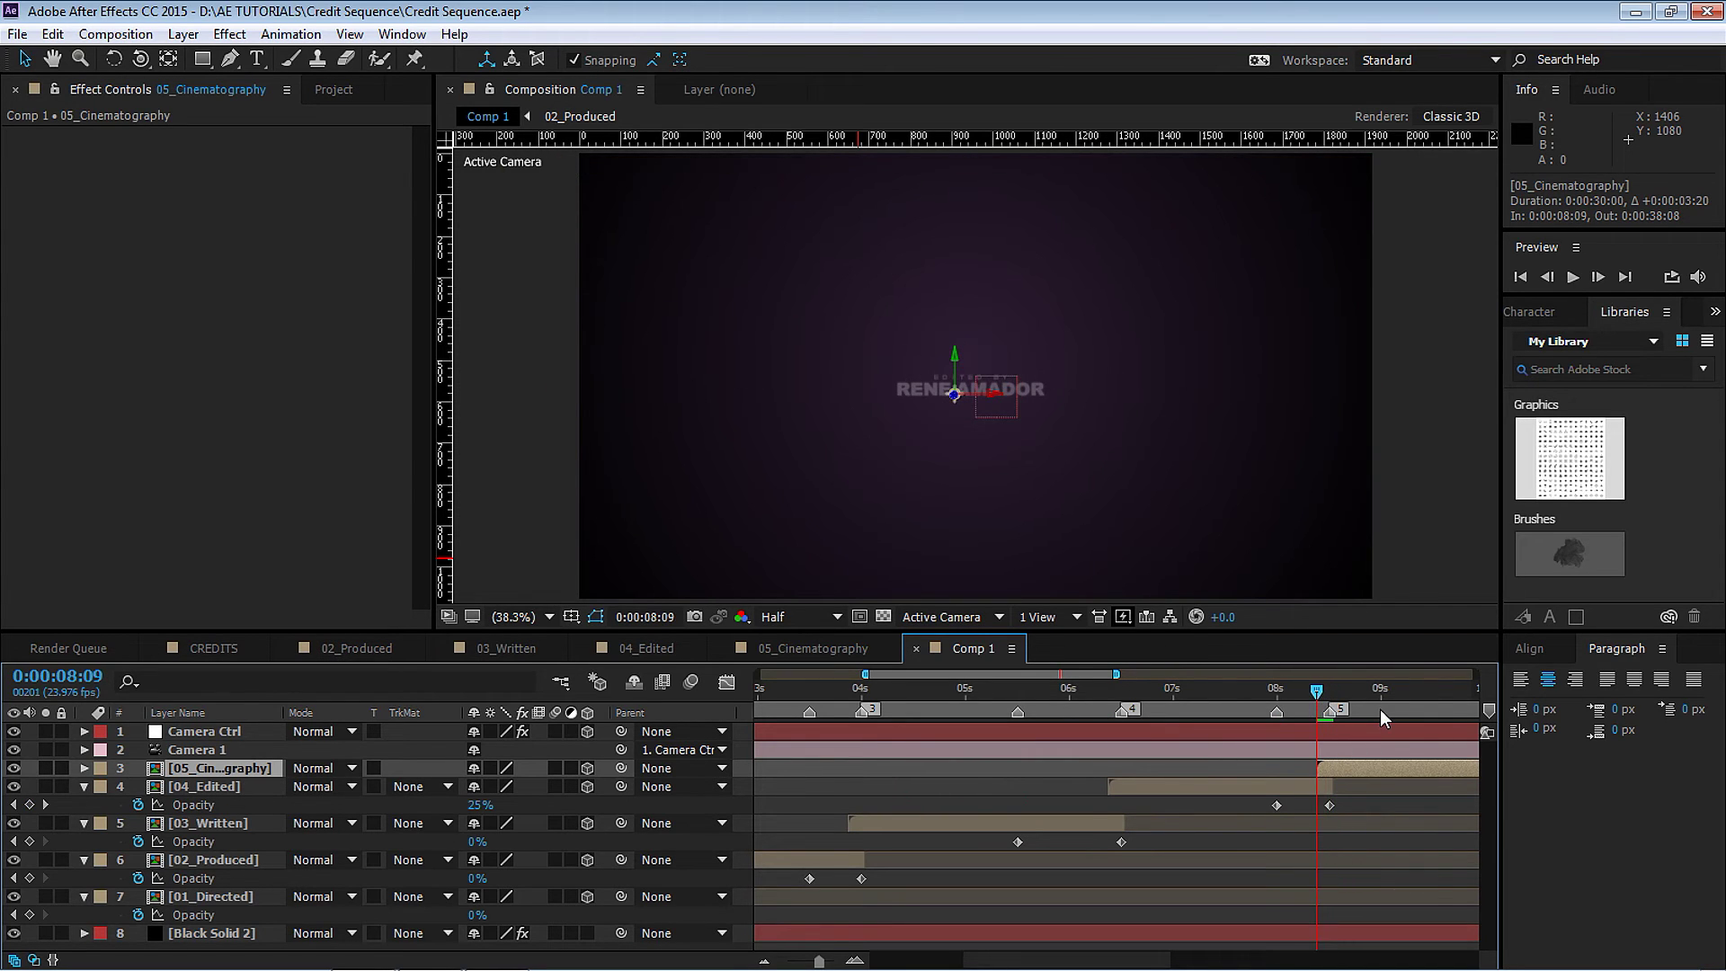
{"action": "left_click_drag", "start_coordinate": [1073, 684], "coordinate": [1194, 665]}
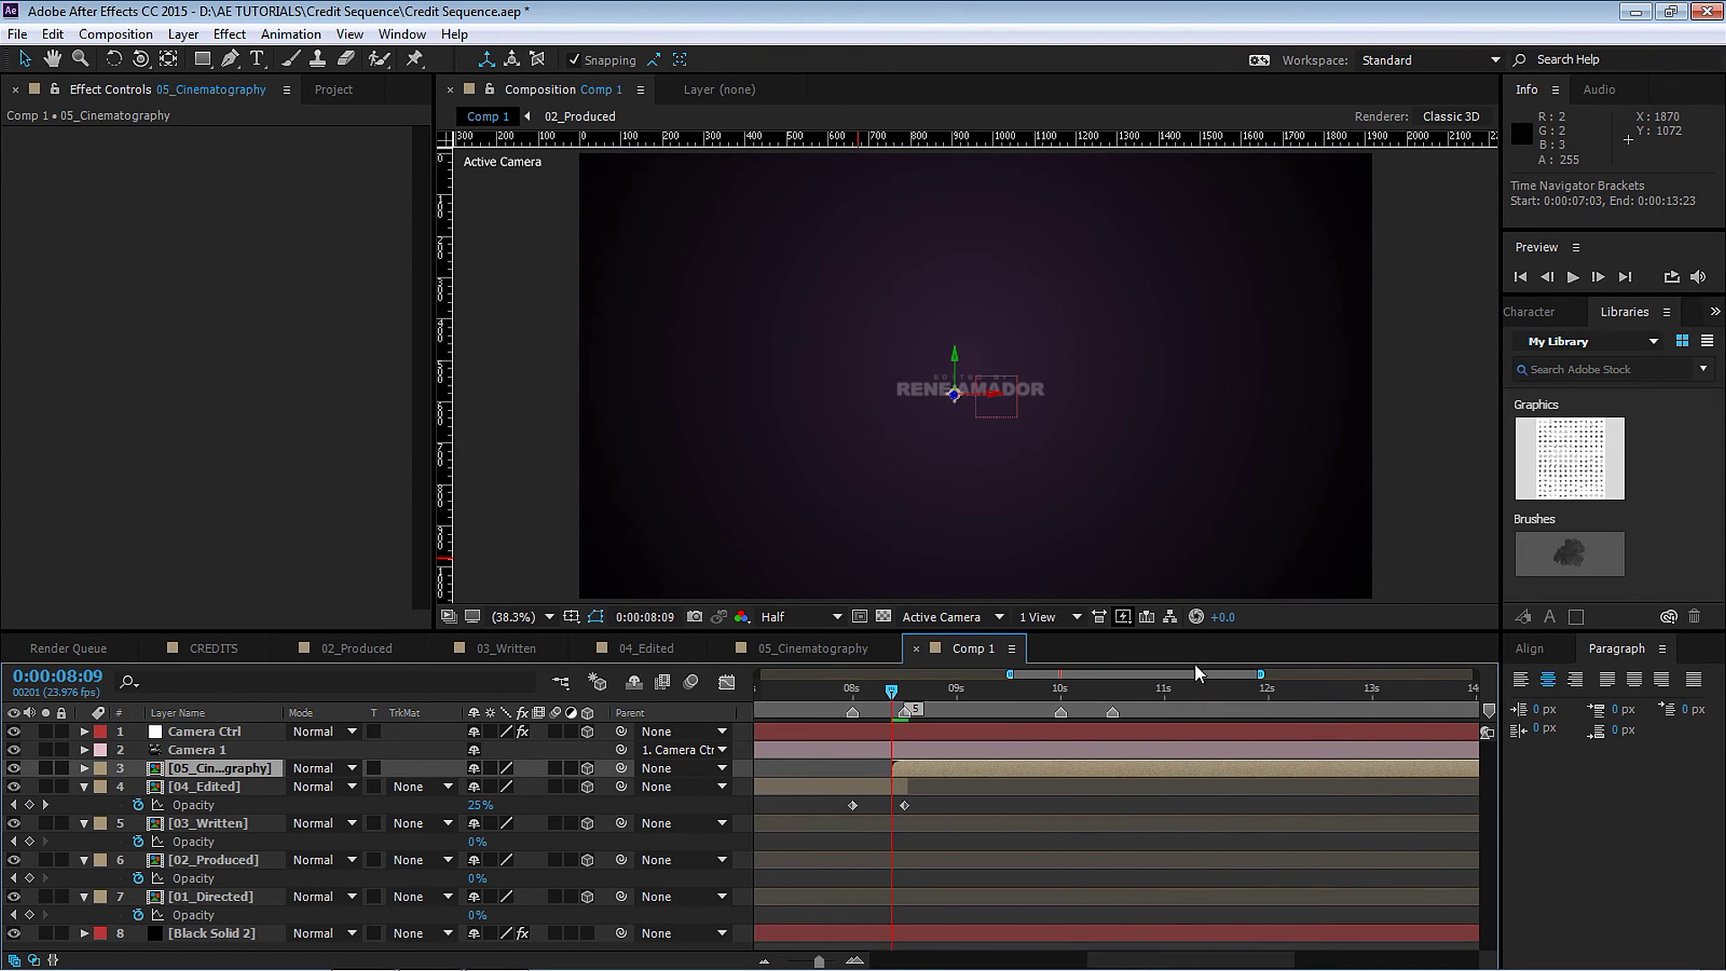
{"action": "left_click", "coordinate": [1064, 689]}
{"action": "key", "text": "t"}
{"action": "left_click", "coordinate": [138, 786]}
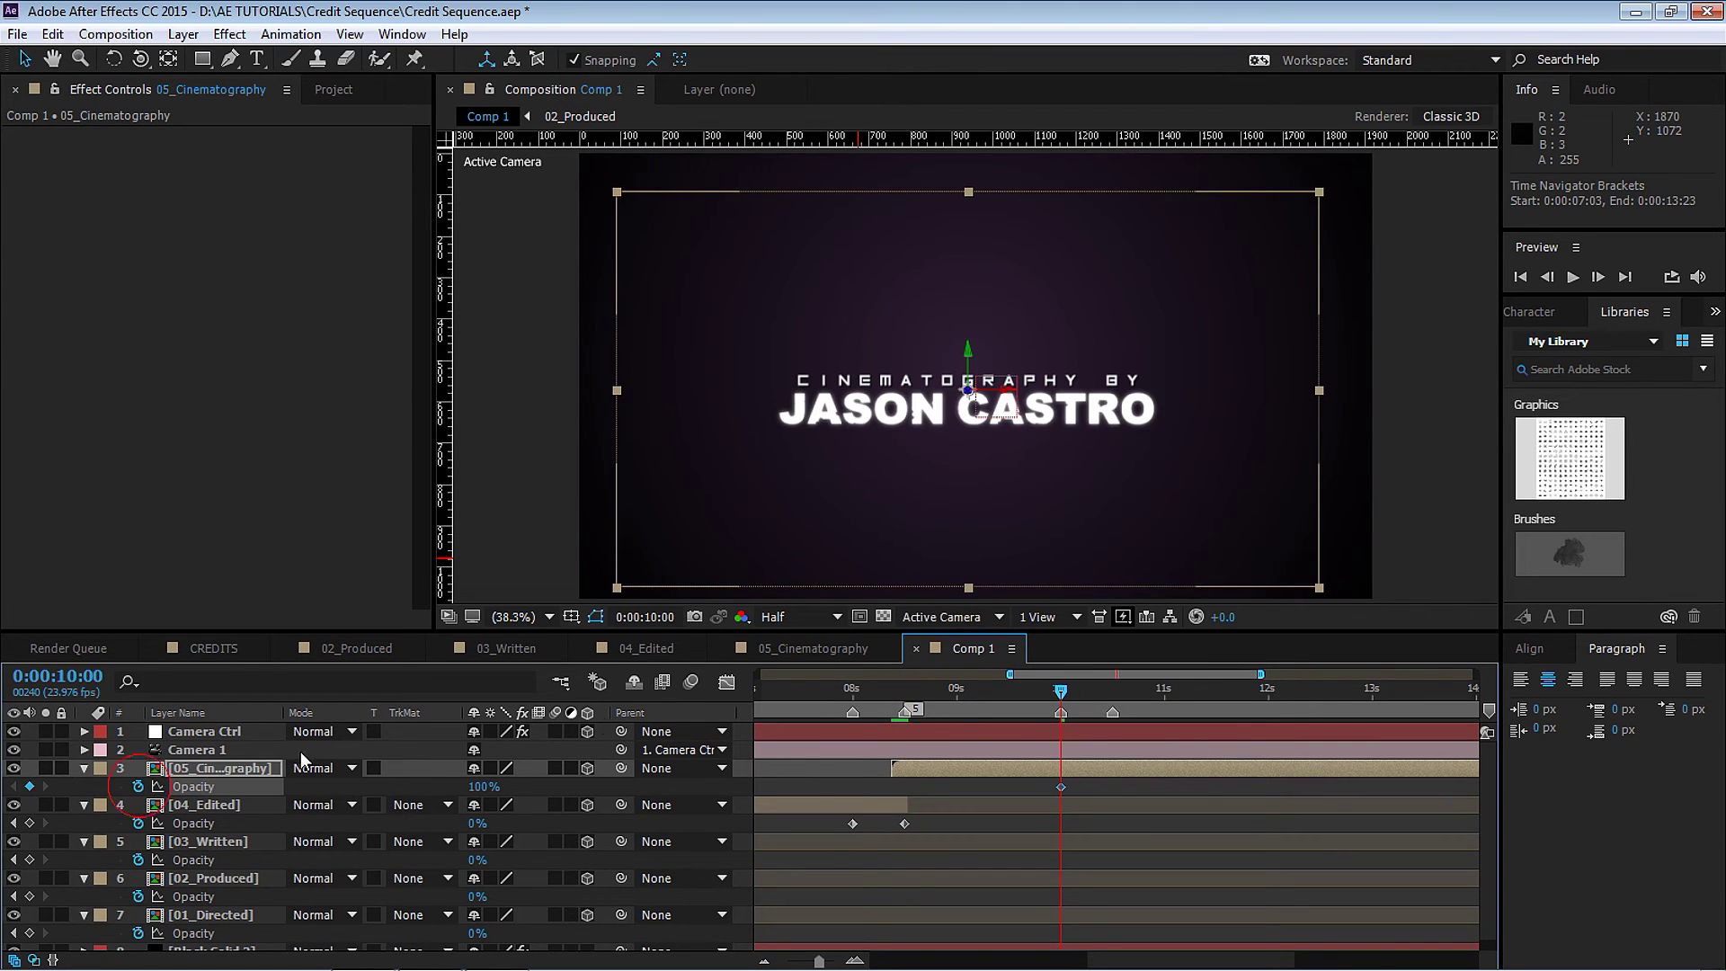
{"action": "left_click", "coordinate": [1113, 689]}
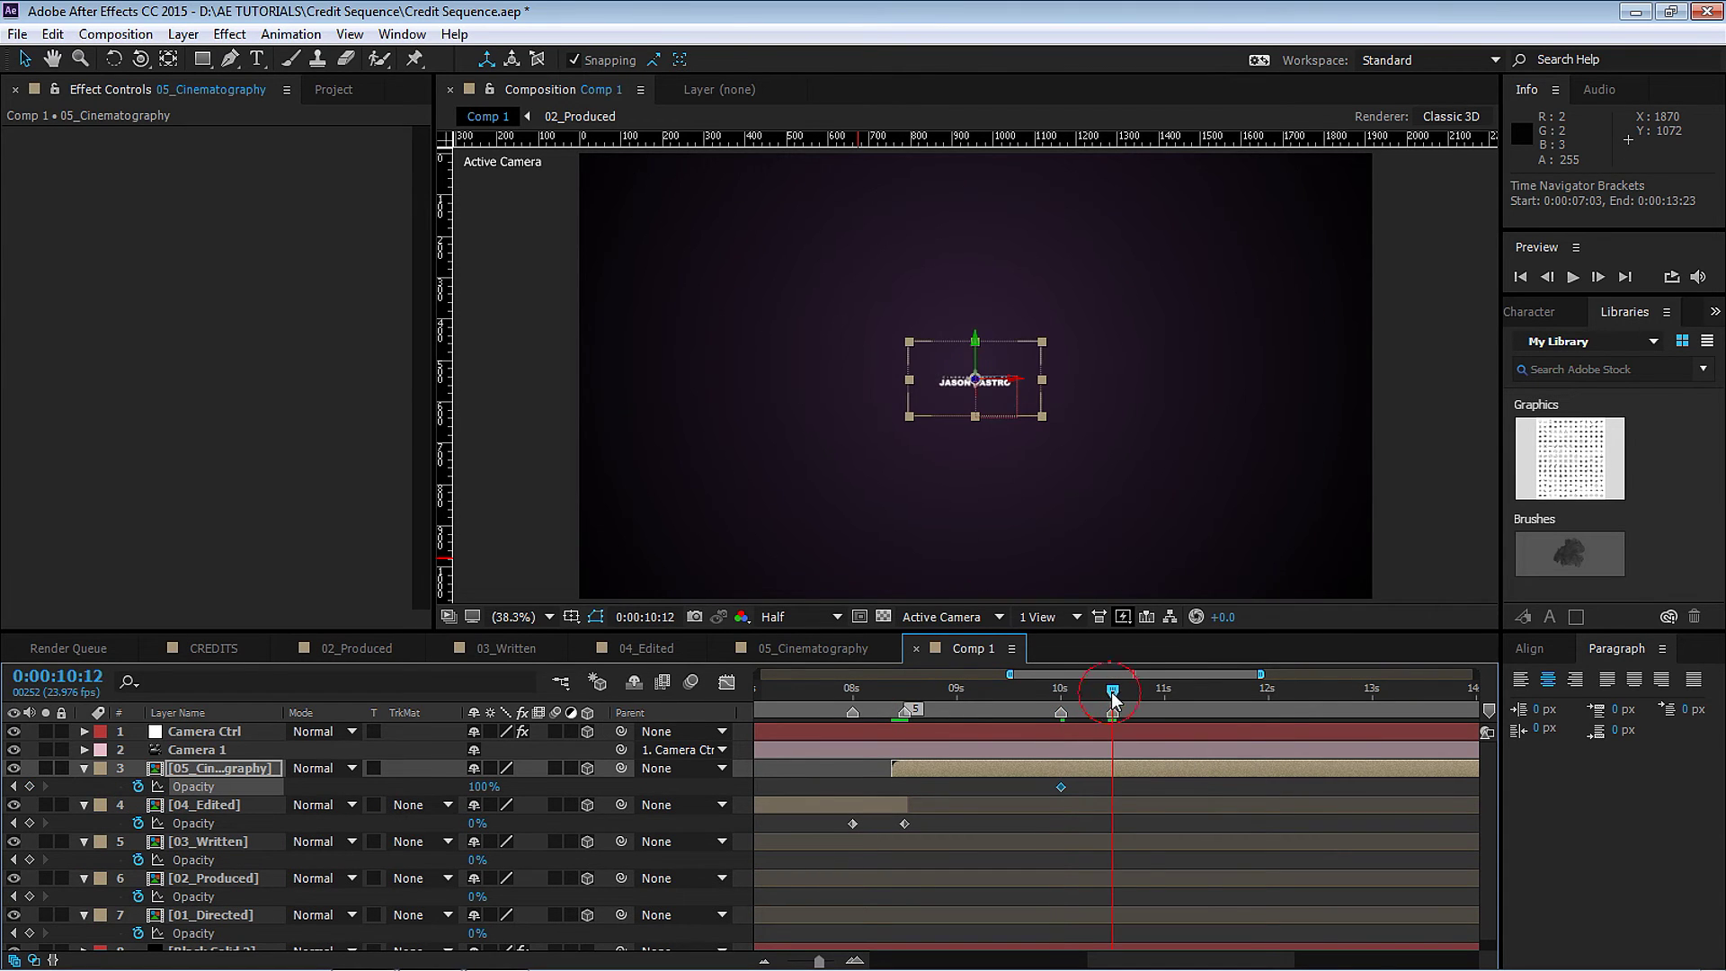
{"action": "left_click", "coordinate": [477, 787]}
{"action": "type", "text": "0"}
{"action": "key", "text": "Return"}
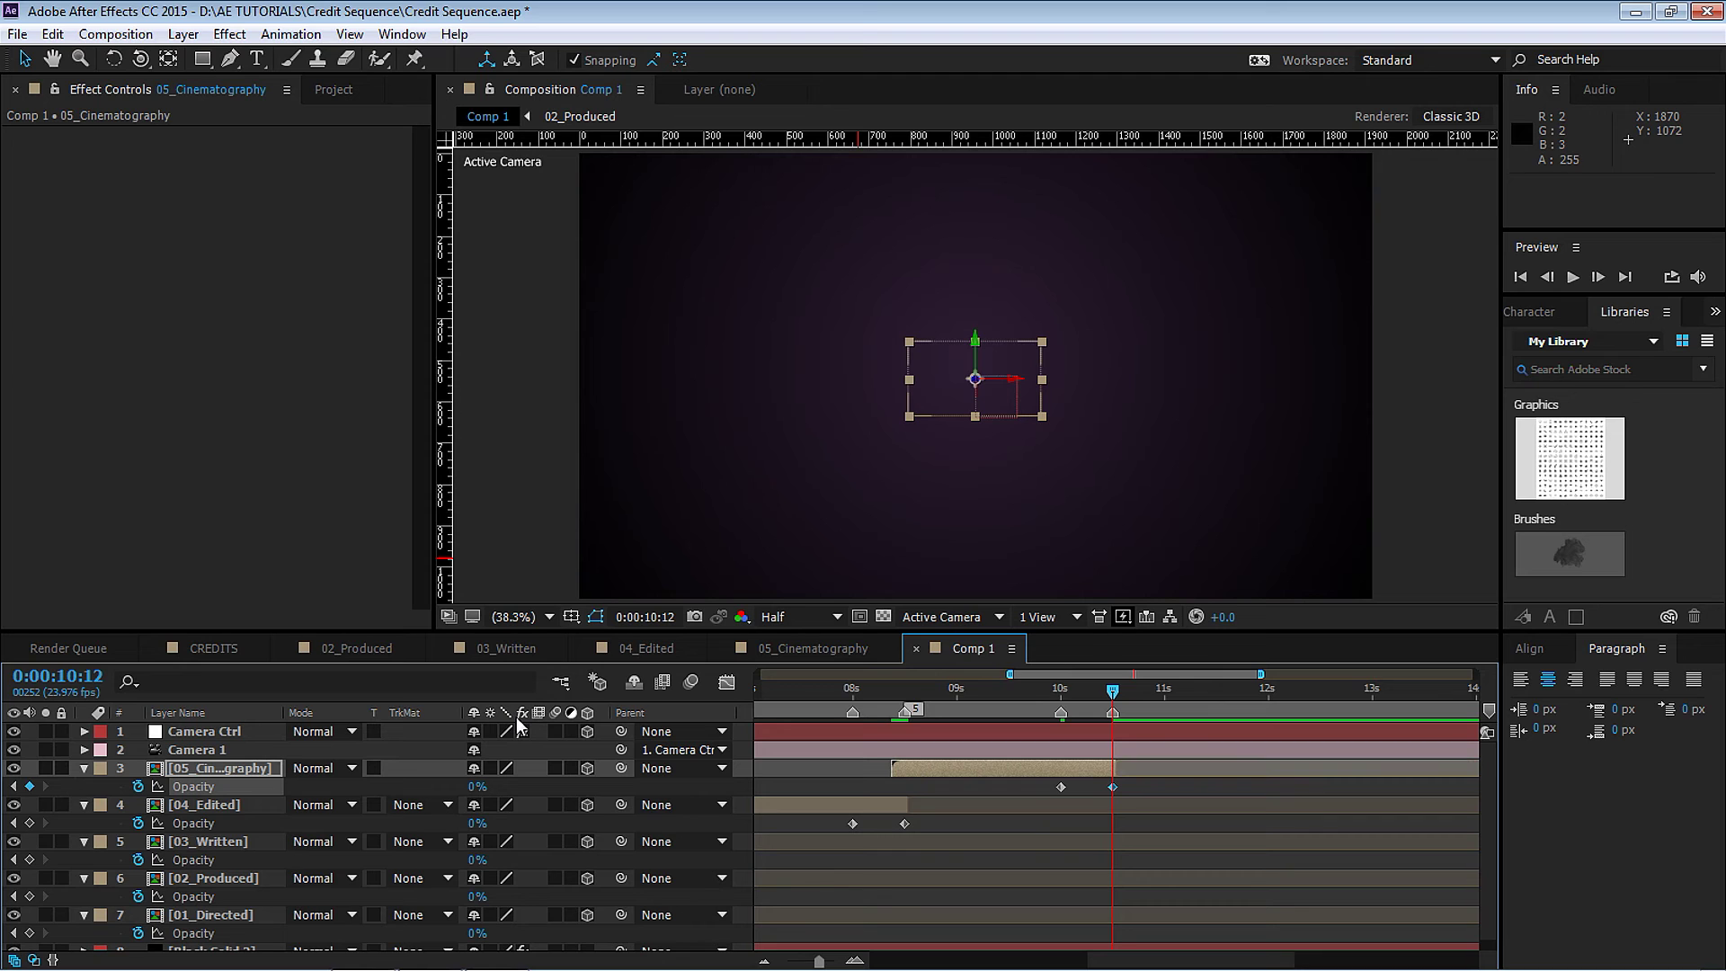
{"action": "left_click_drag", "start_coordinate": [1009, 674], "coordinate": [758, 674]}
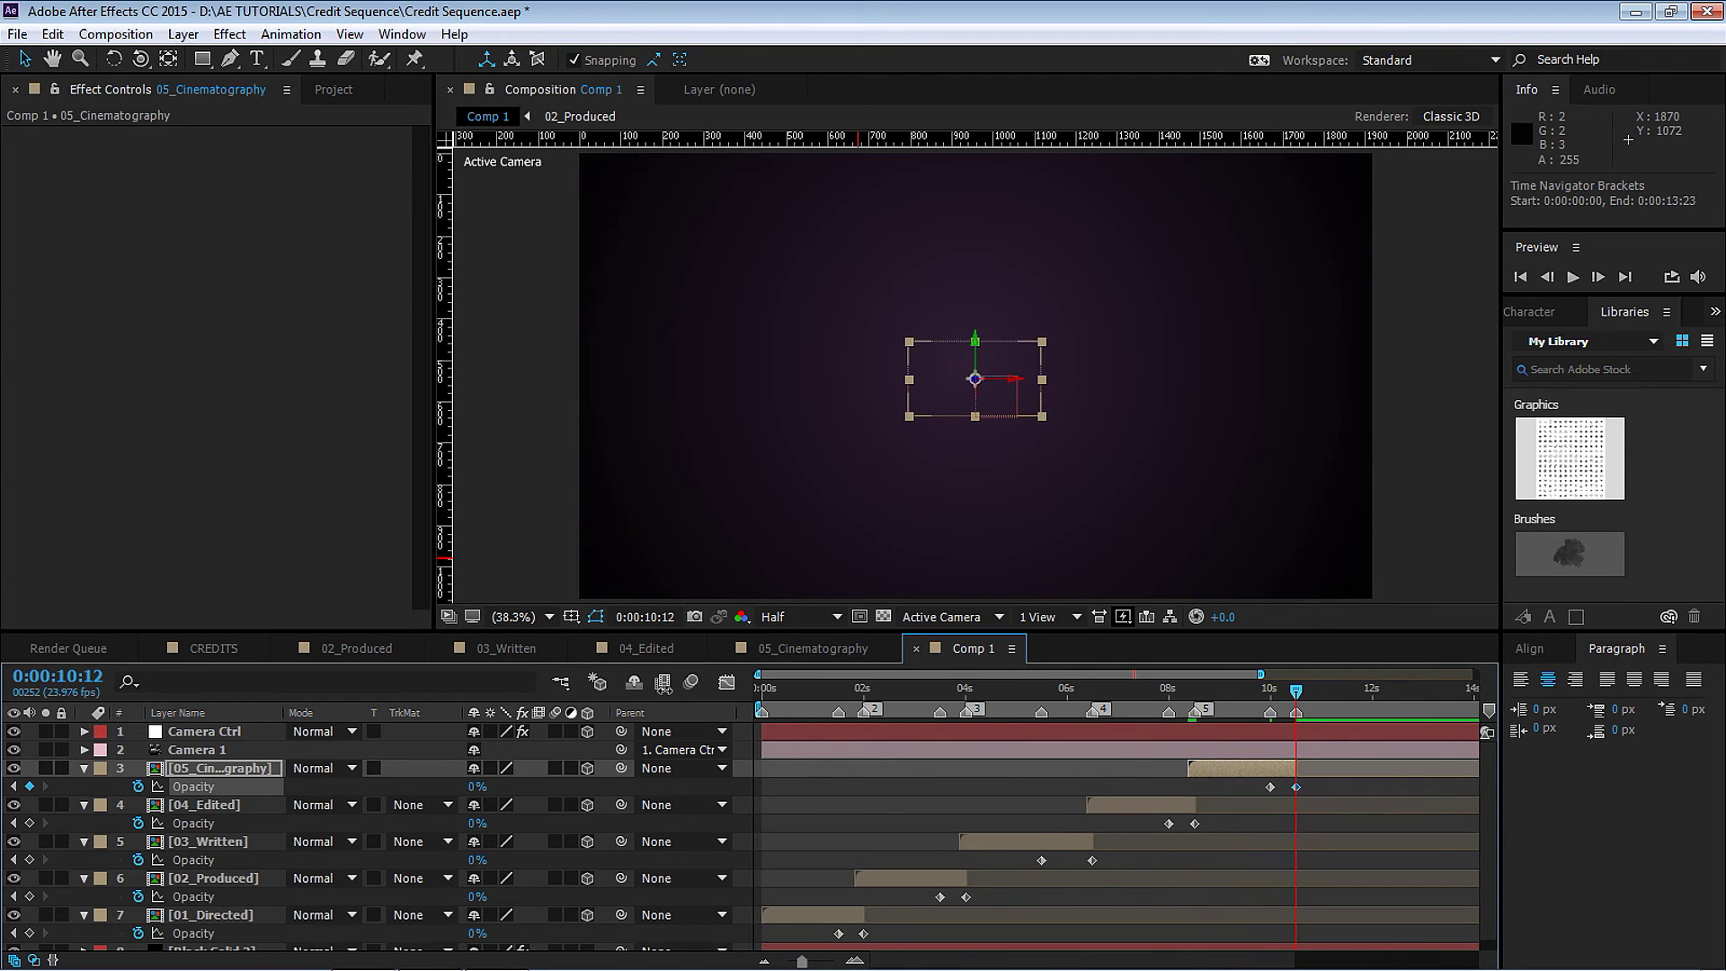
{"action": "left_click", "coordinate": [764, 690]}
{"action": "key", "text": "space"}
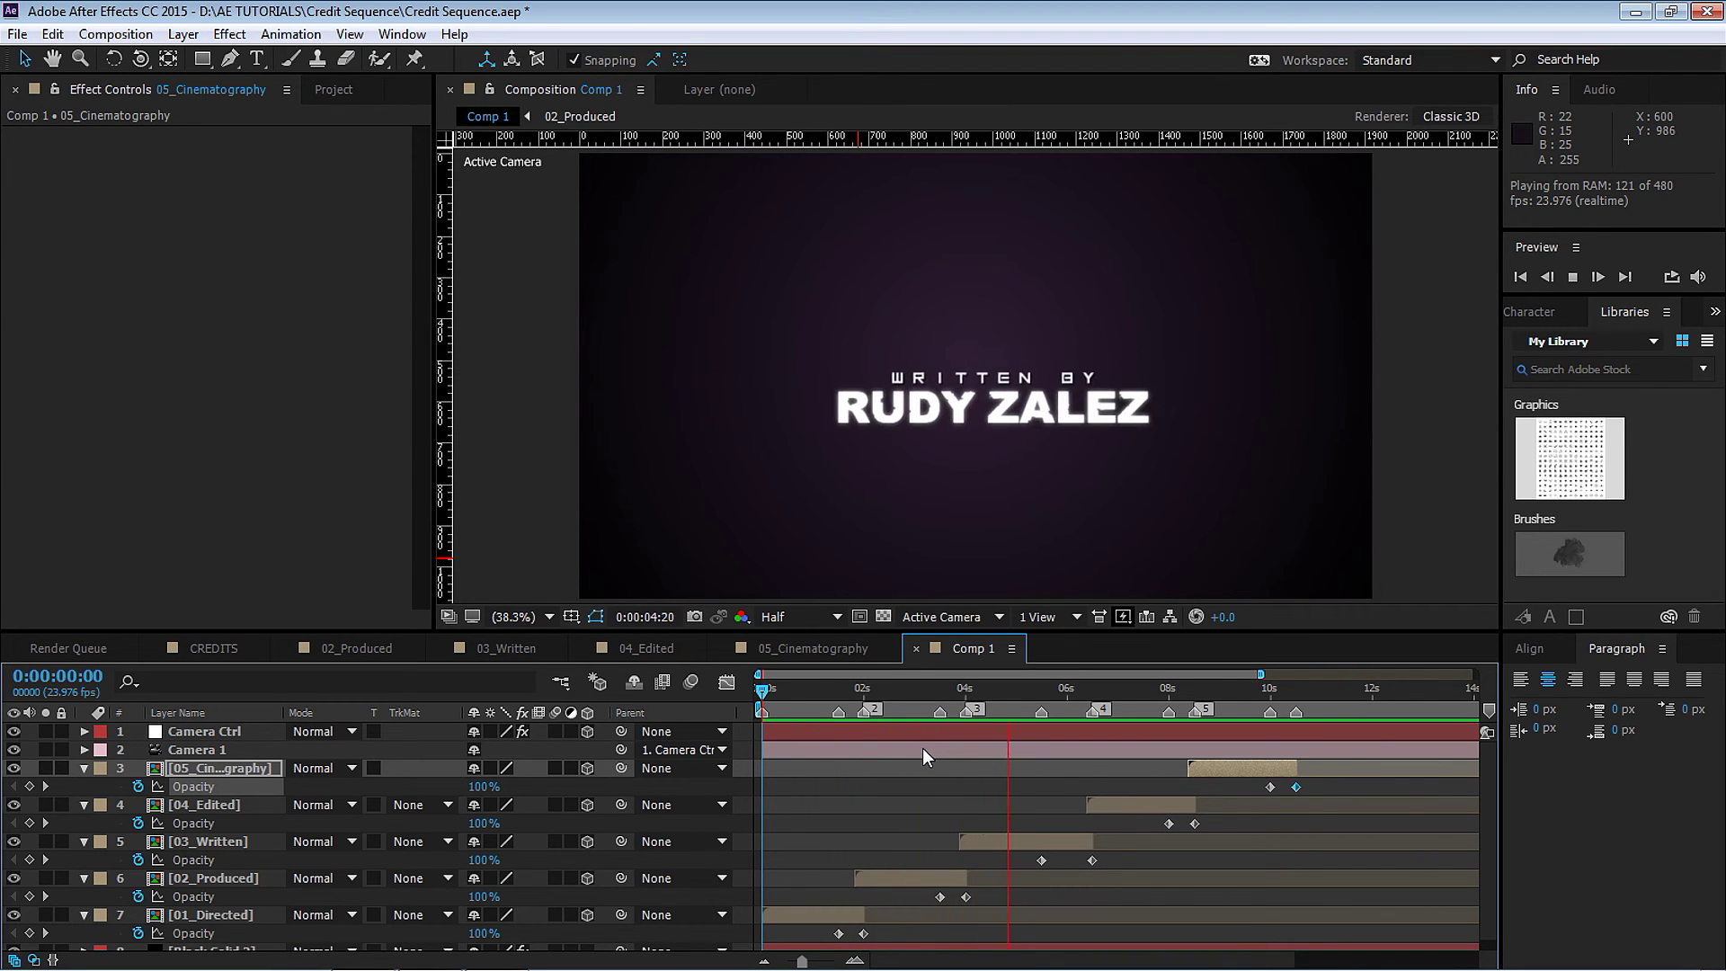
Shift 04_Edited three frames earlier and snap its Opacity keyframes to 8:00 and 8:12.
{"action": "key", "text": "space"}
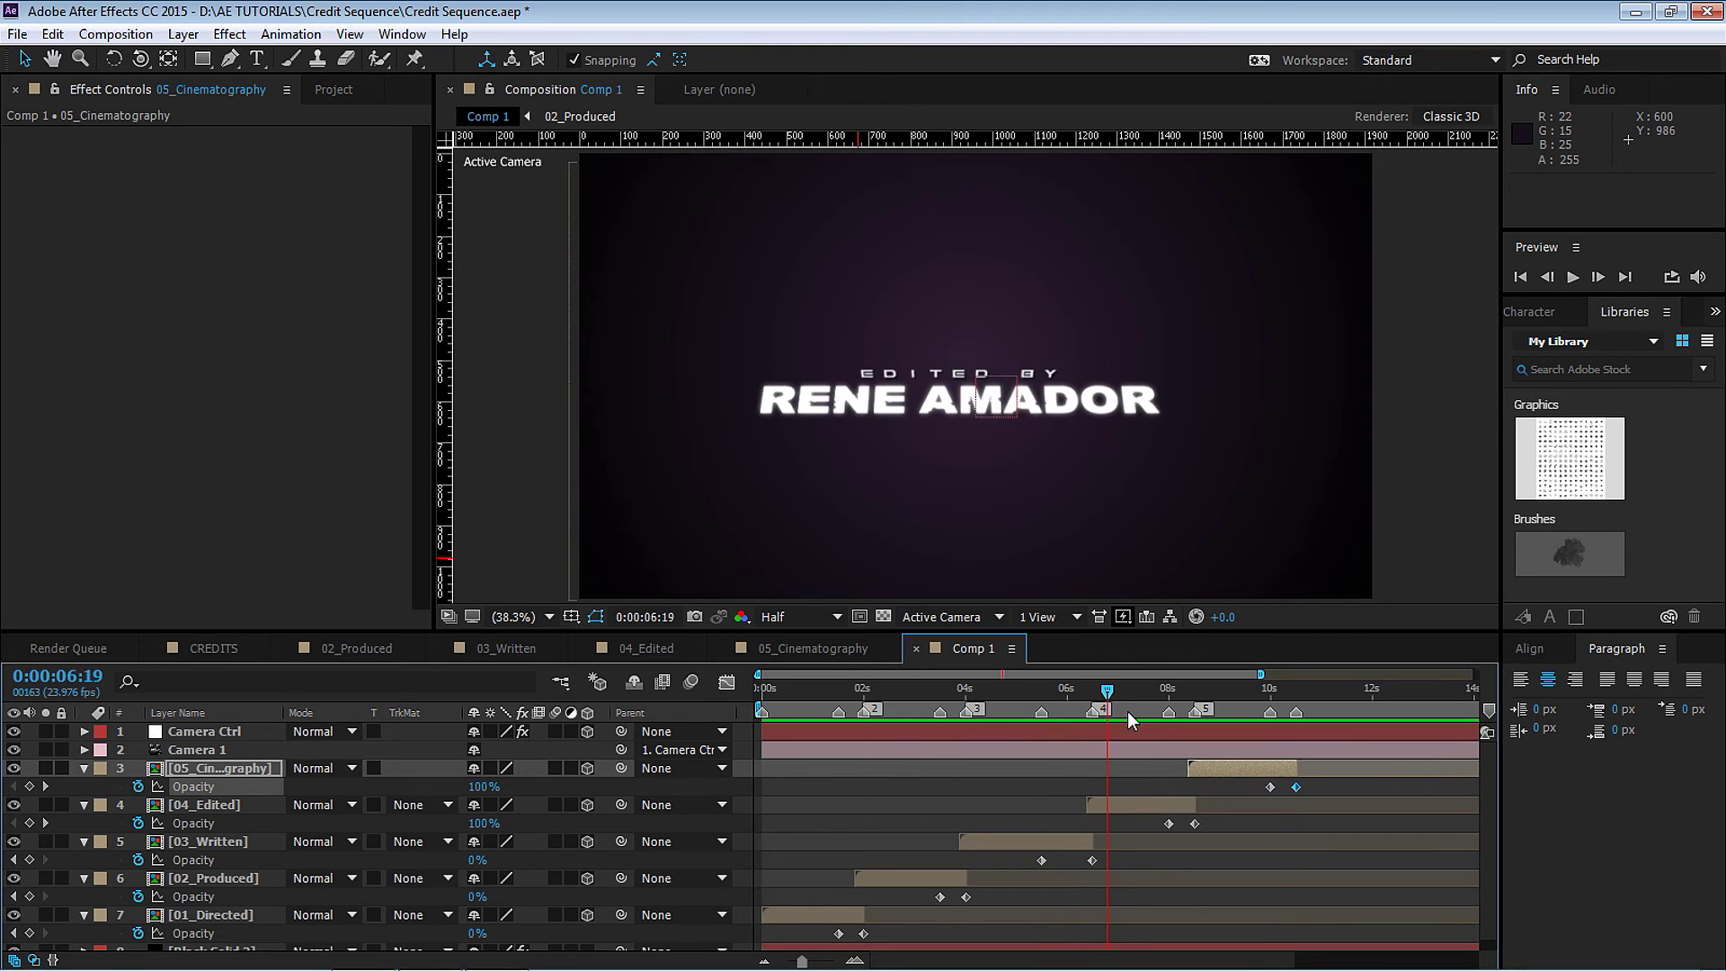
{"action": "left_click", "coordinate": [1085, 690]}
{"action": "left_click_drag", "start_coordinate": [1259, 673], "coordinate": [1184, 674]}
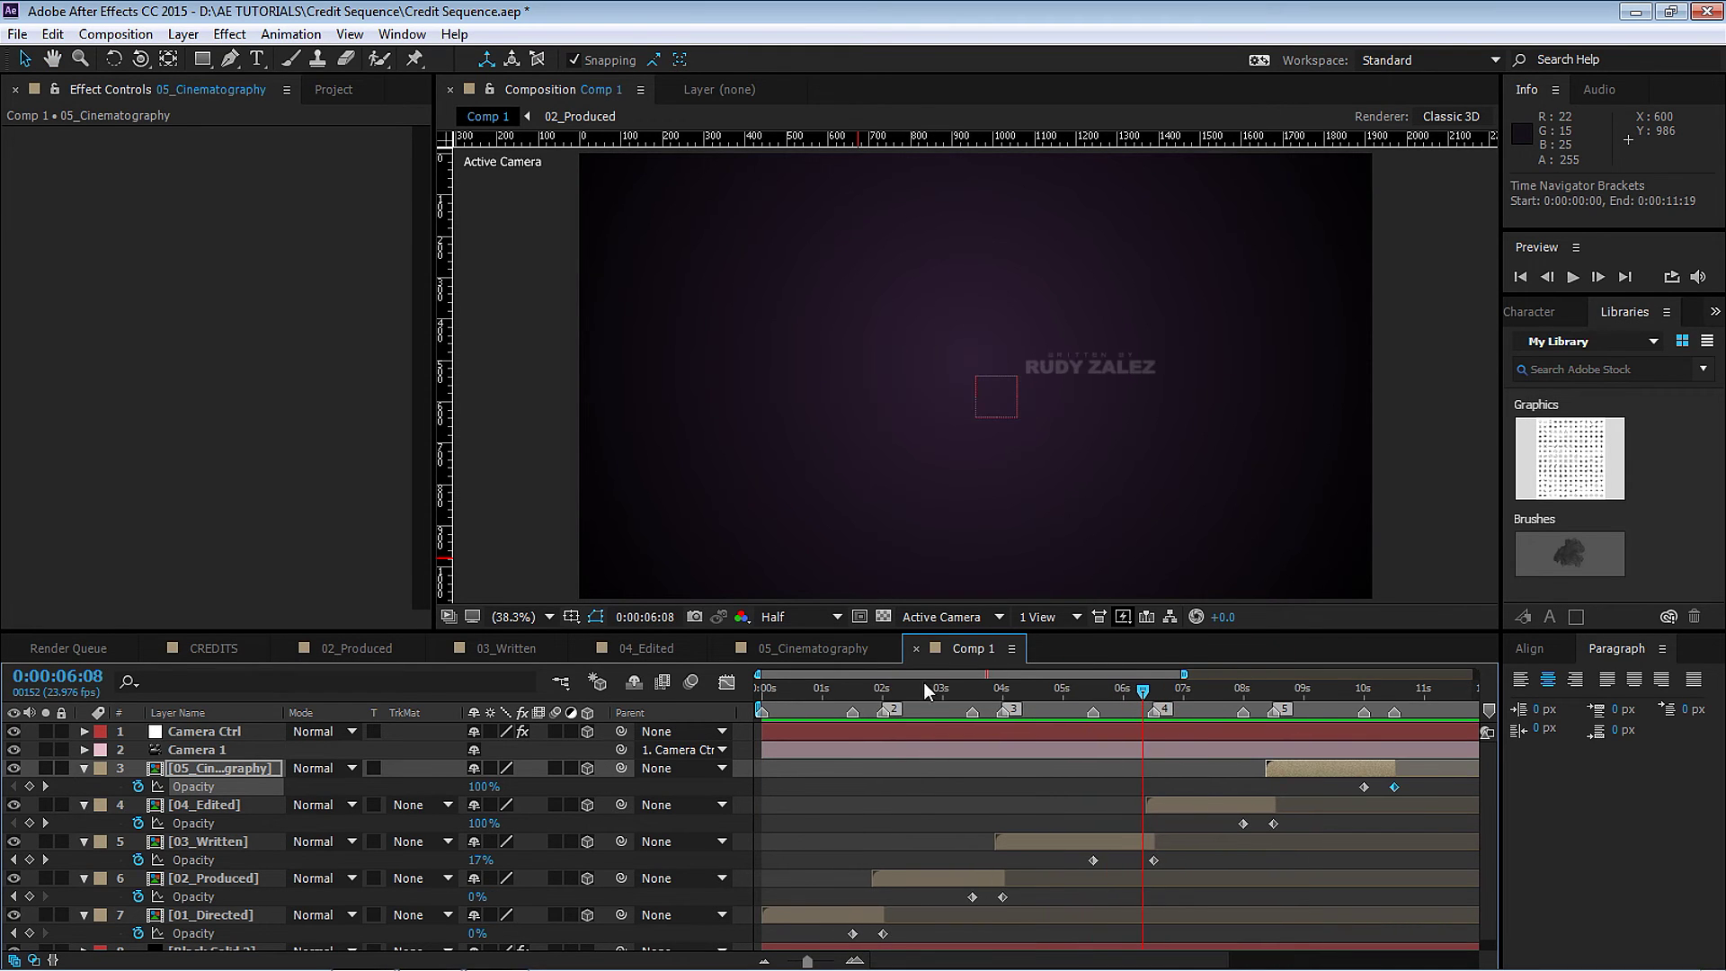
{"action": "left_click_drag", "start_coordinate": [758, 674], "coordinate": [897, 674]}
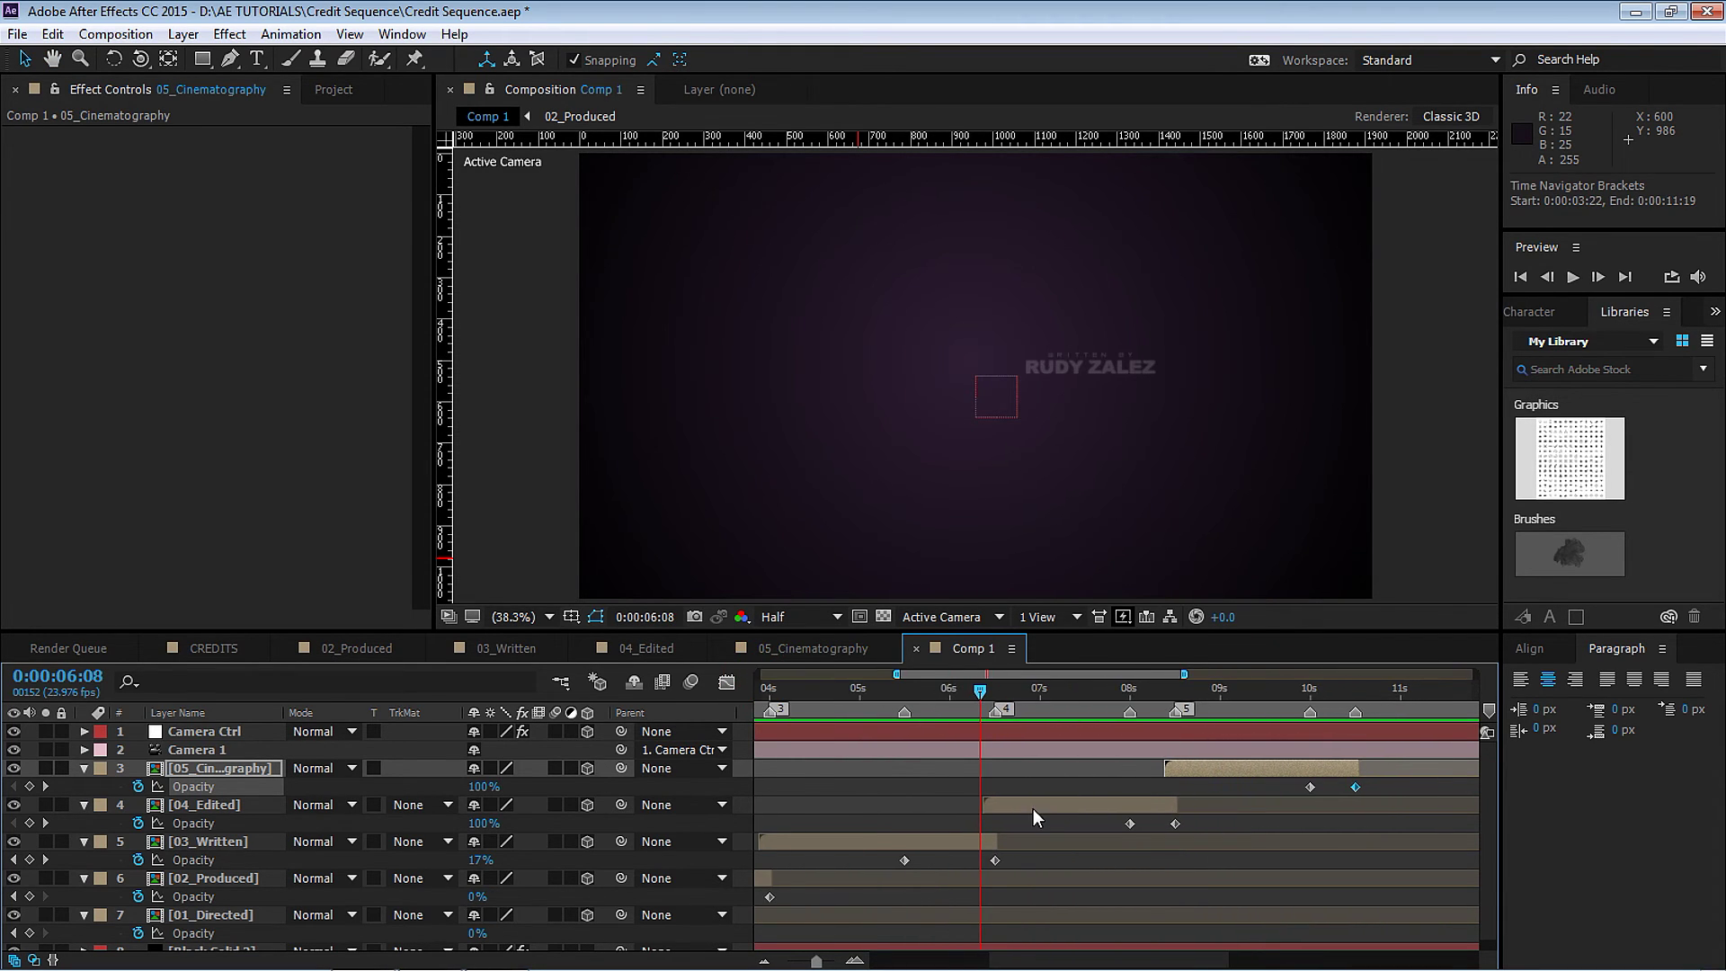
{"action": "left_click_drag", "start_coordinate": [1033, 808], "coordinate": [1020, 808]}
{"action": "left_click", "coordinate": [1175, 689]}
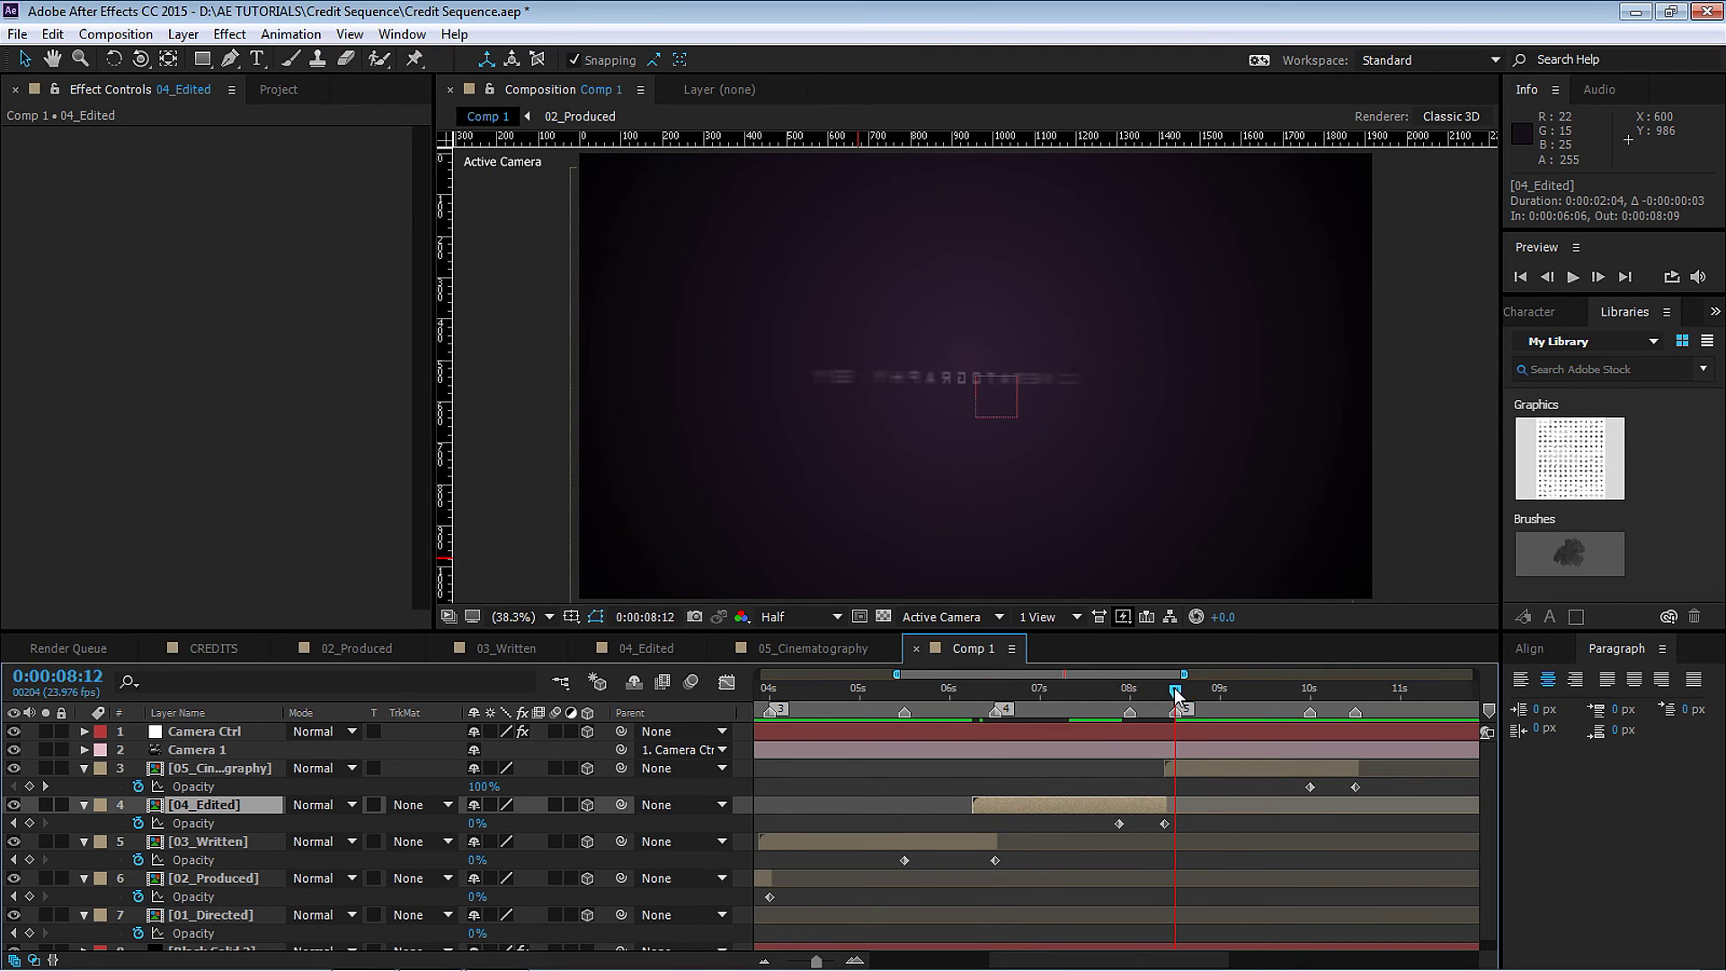
{"action": "left_click_drag", "start_coordinate": [1175, 689], "coordinate": [1135, 712]}
{"action": "left_click_drag", "start_coordinate": [1119, 824], "coordinate": [1130, 824]}
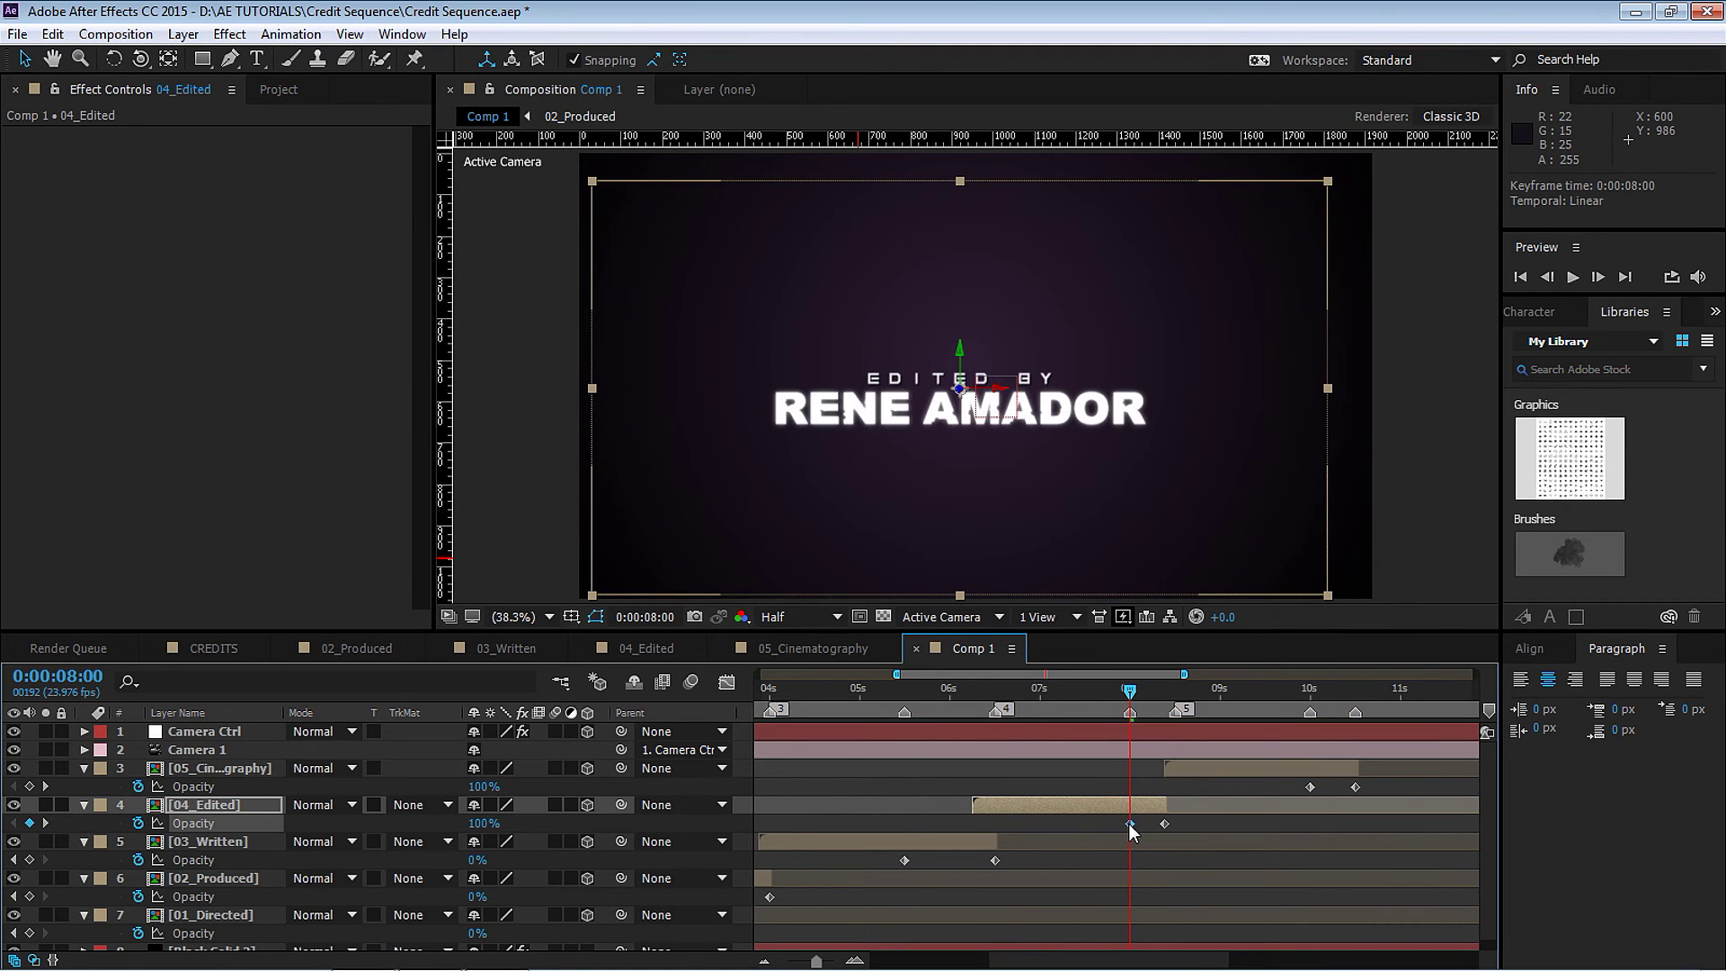
{"action": "left_click", "coordinate": [1174, 688]}
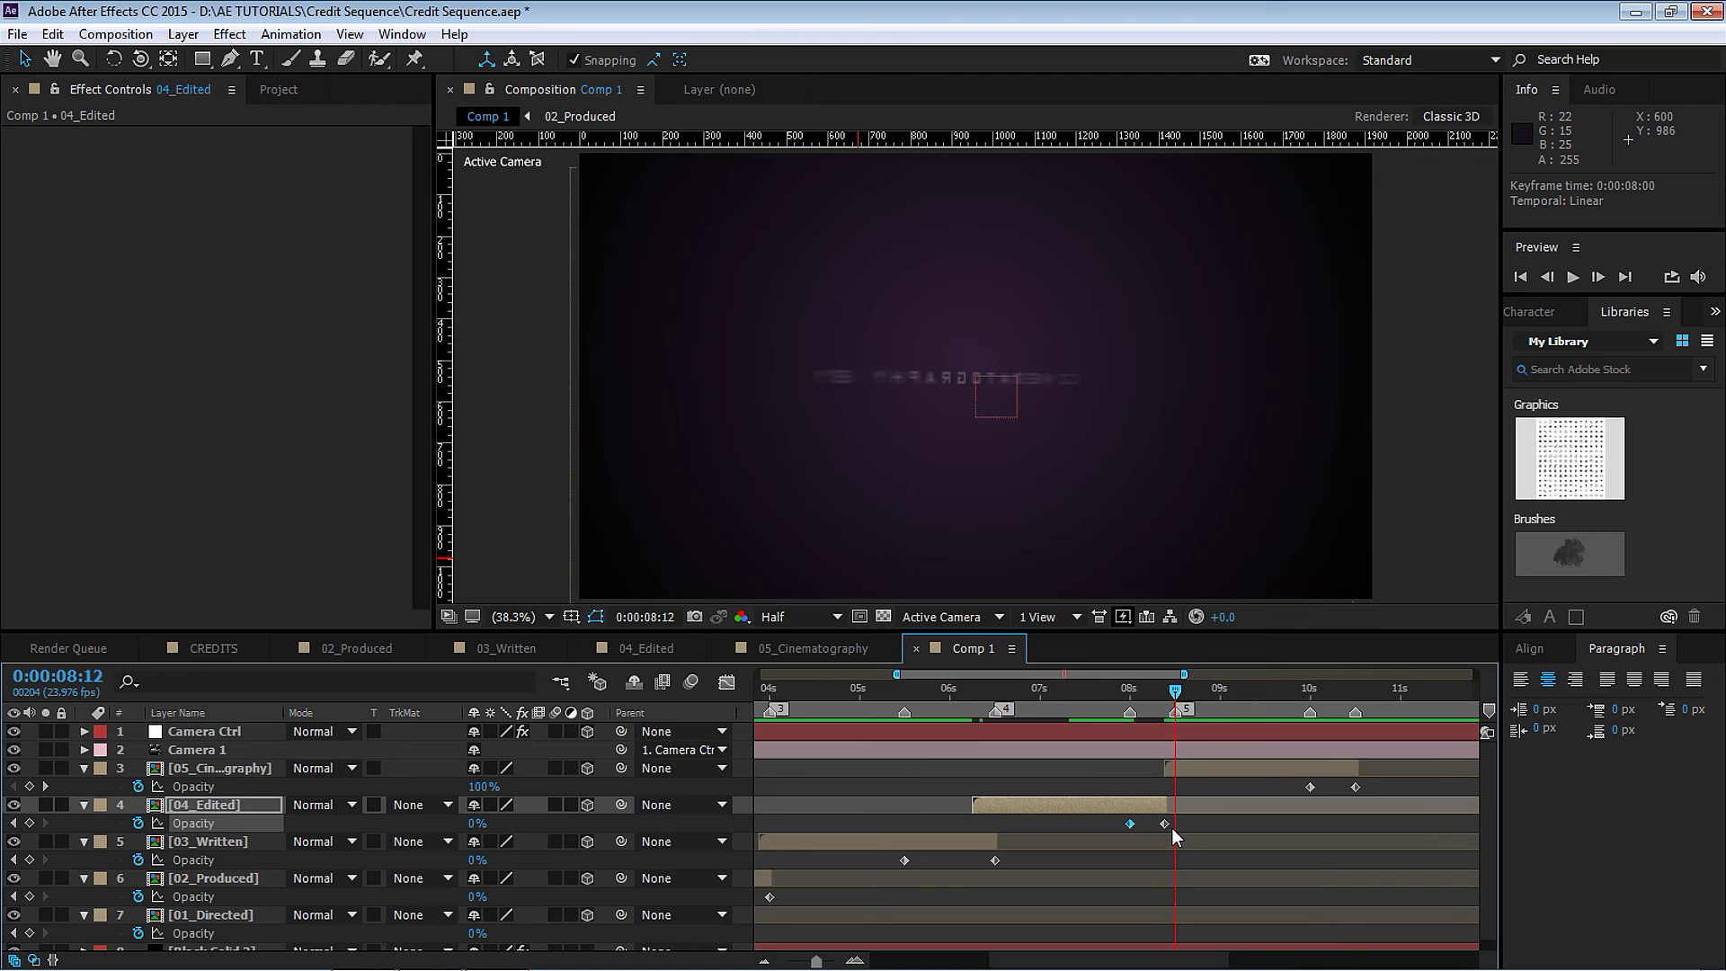
{"action": "left_click_drag", "start_coordinate": [1166, 824], "coordinate": [1175, 823]}
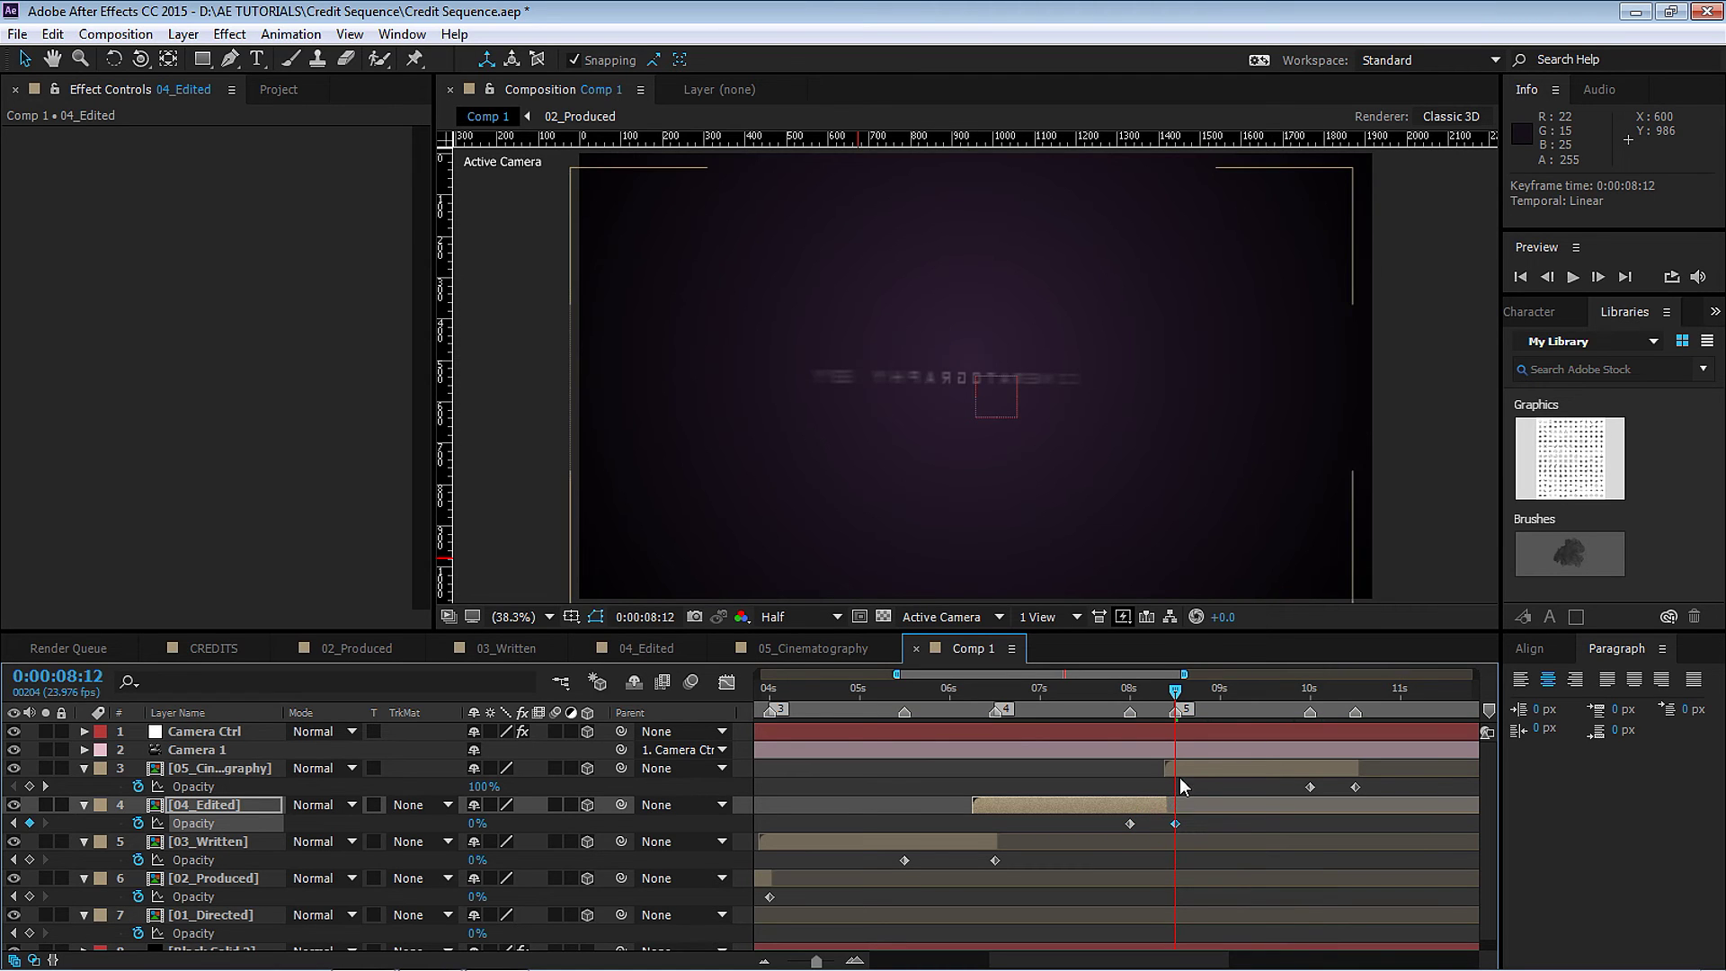
{"action": "key", "text": "space"}
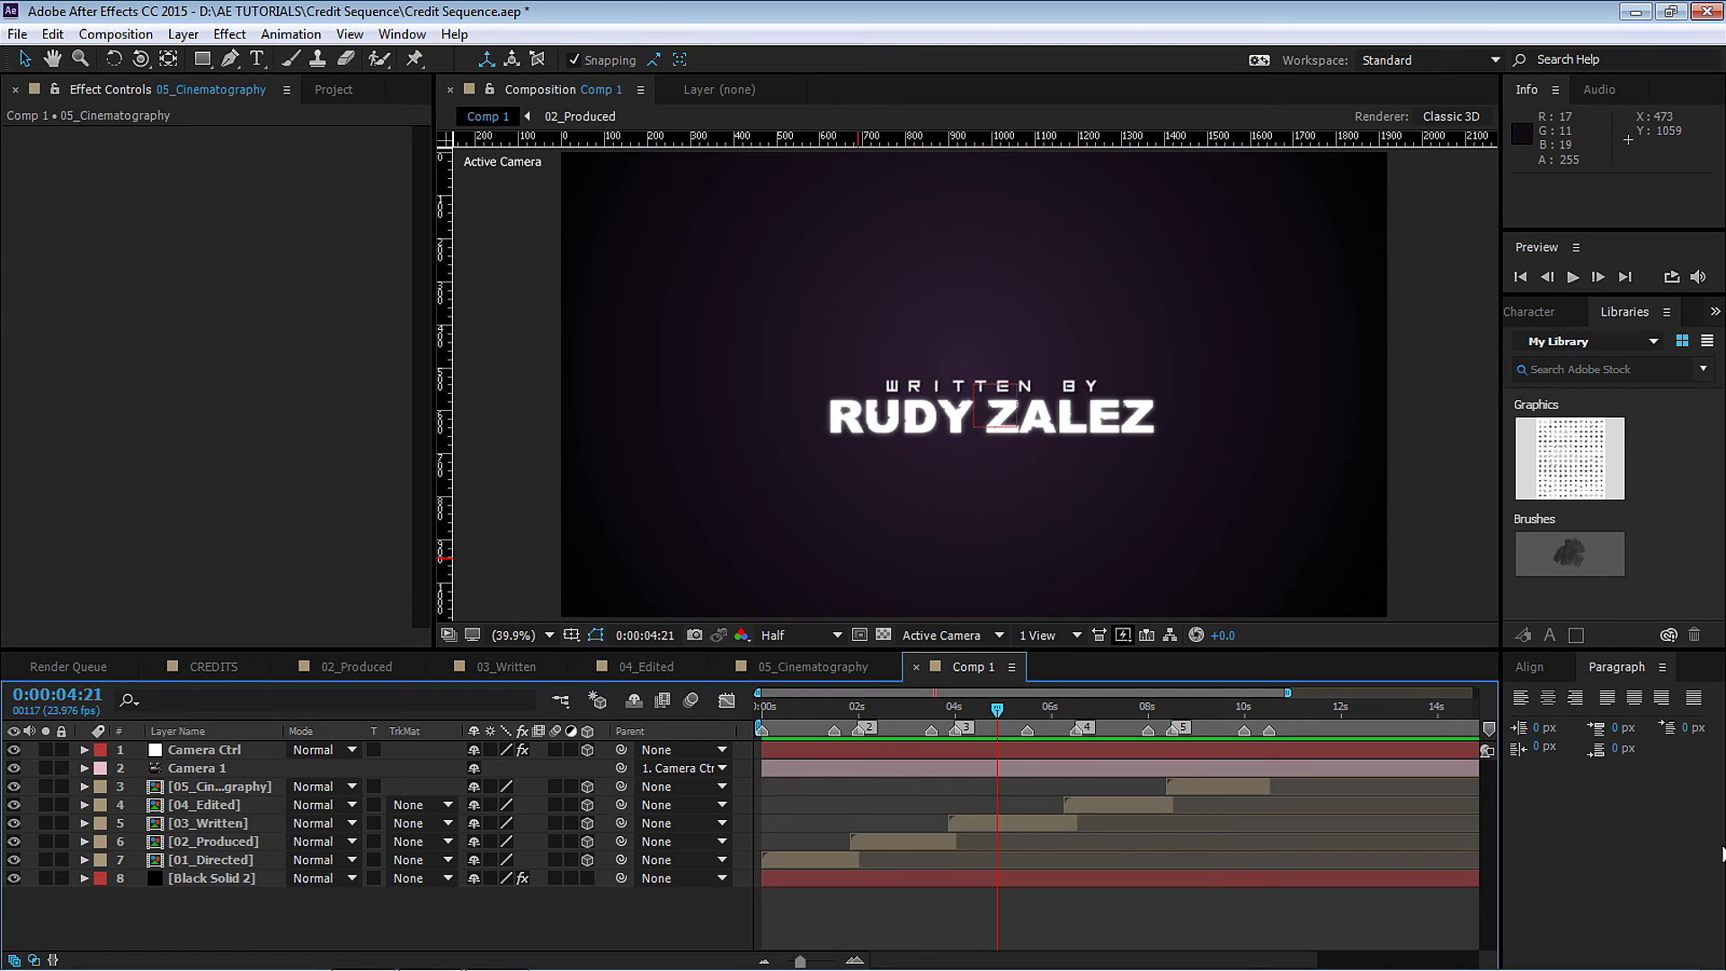
Create a new solid layer named OF.
{"action": "left_click", "coordinate": [183, 34]}
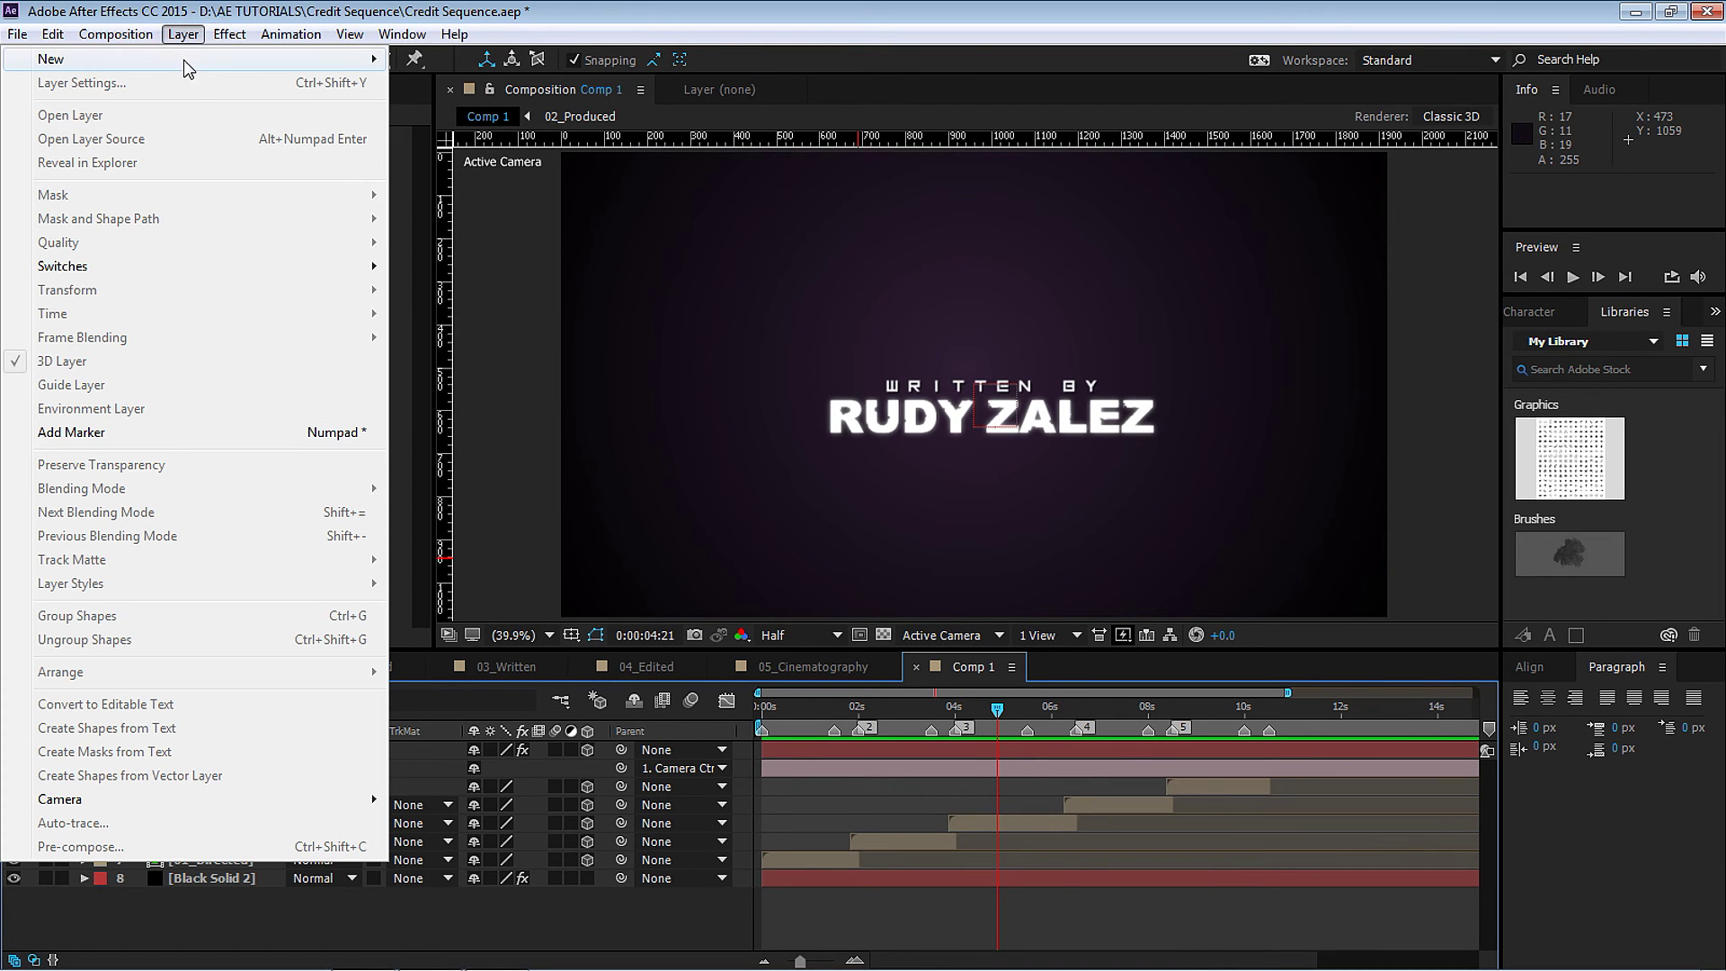
{"action": "mouse_move", "coordinate": [180, 59]}
{"action": "left_click", "coordinate": [502, 85]}
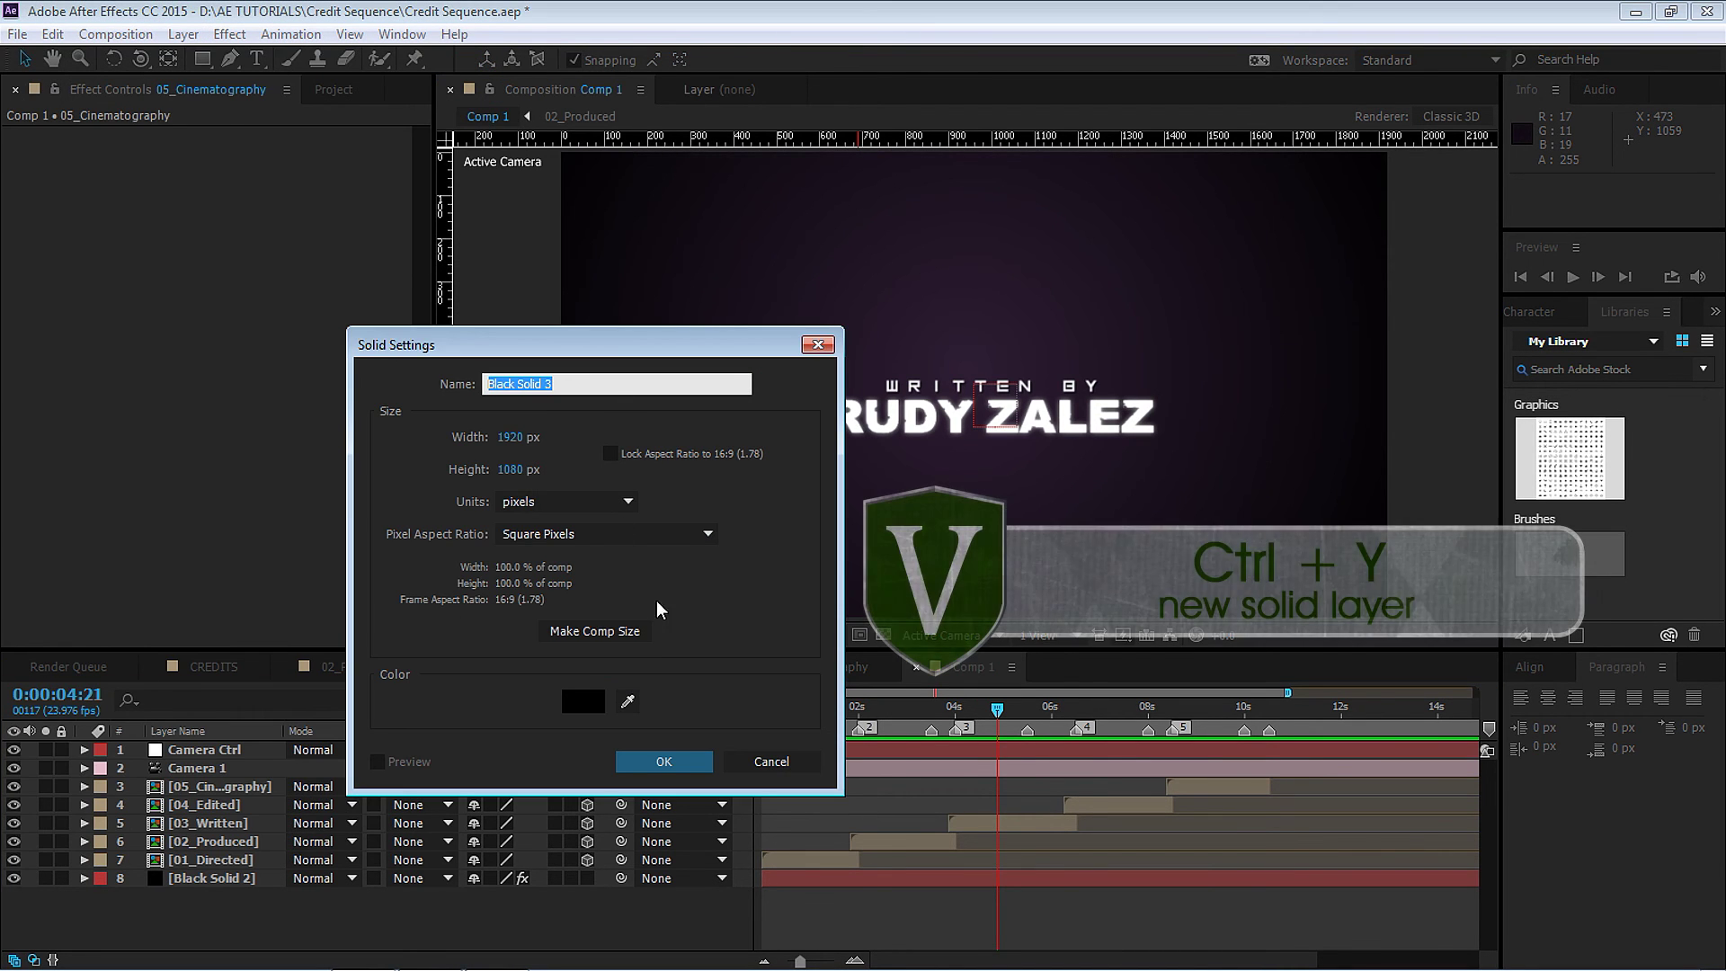
{"action": "type", "text": "OF"}
{"action": "key", "text": "Return"}
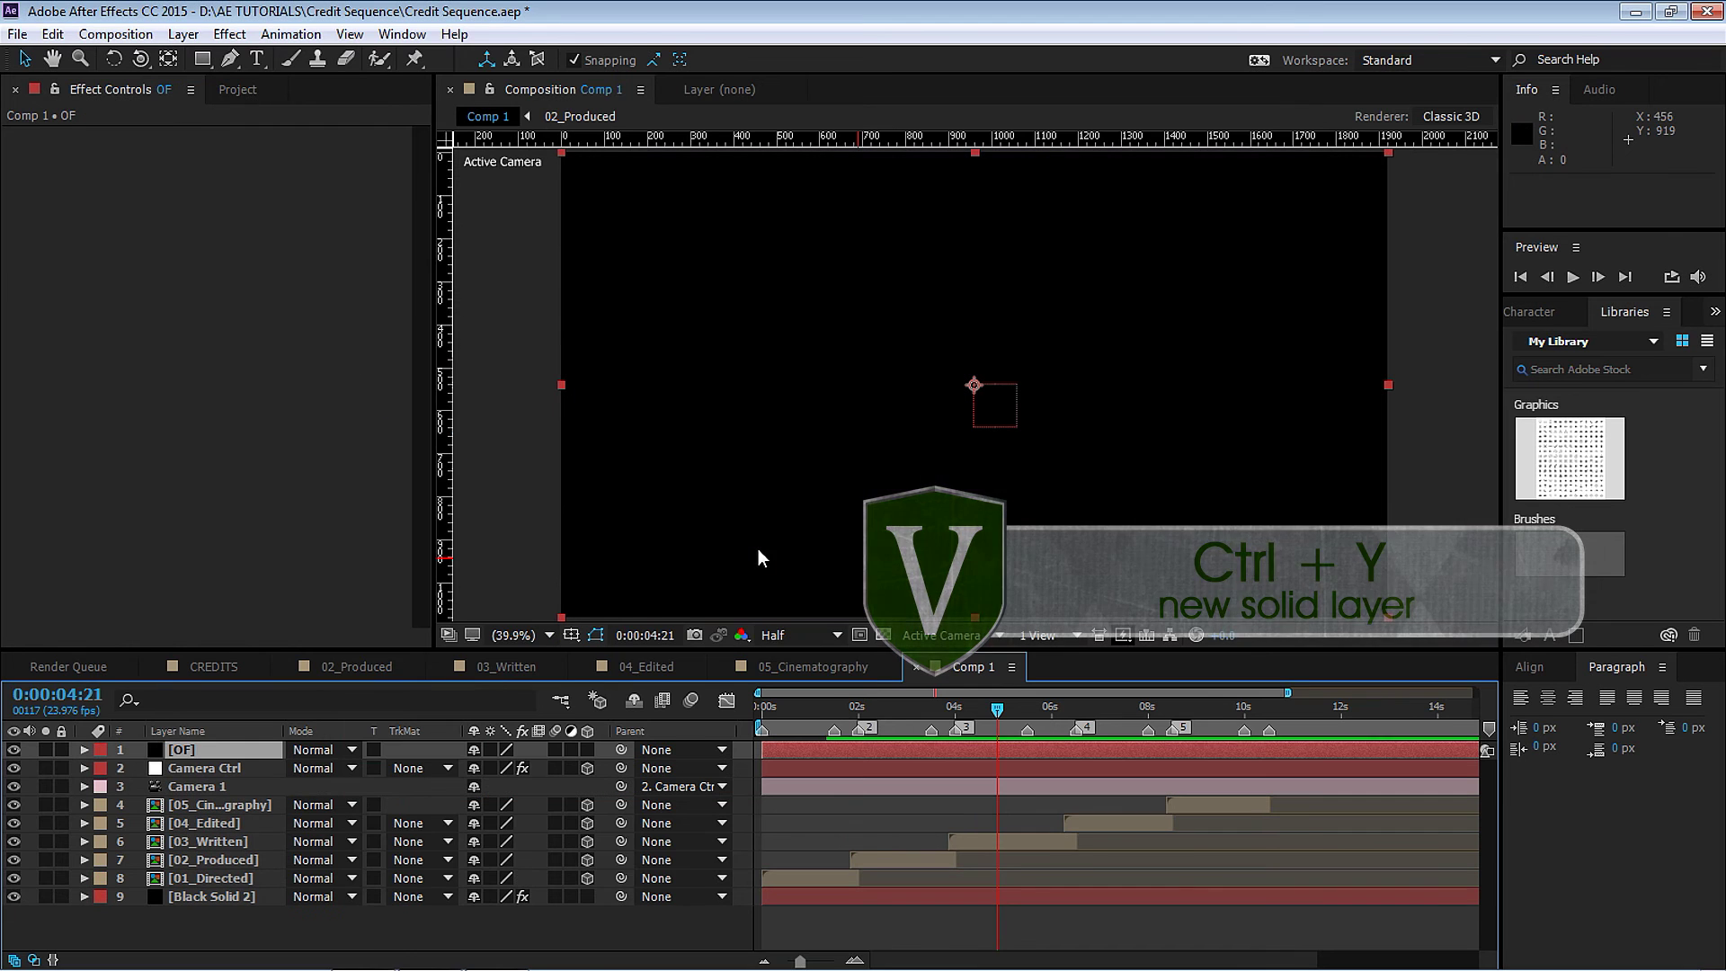
Apply Optical Flares to the OF solid using the Pro Presets 2 > Aura preset.
{"action": "left_click", "coordinate": [235, 35]}
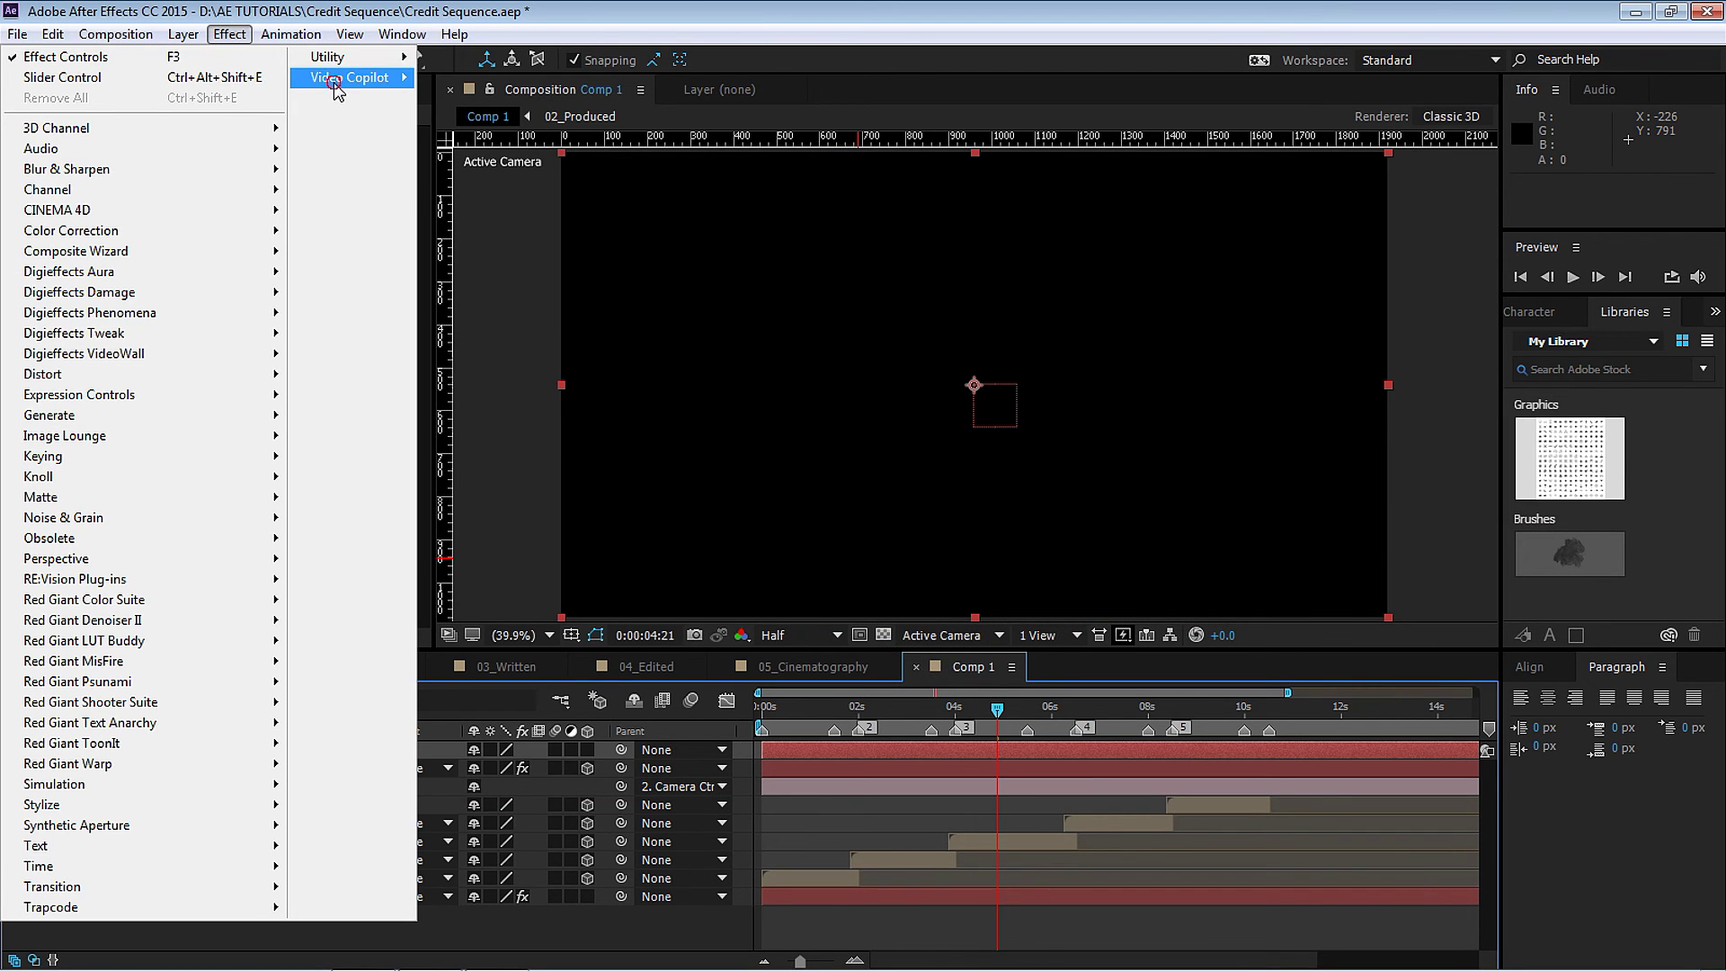
{"action": "mouse_move", "coordinate": [350, 77]}
{"action": "left_click", "coordinate": [507, 104]}
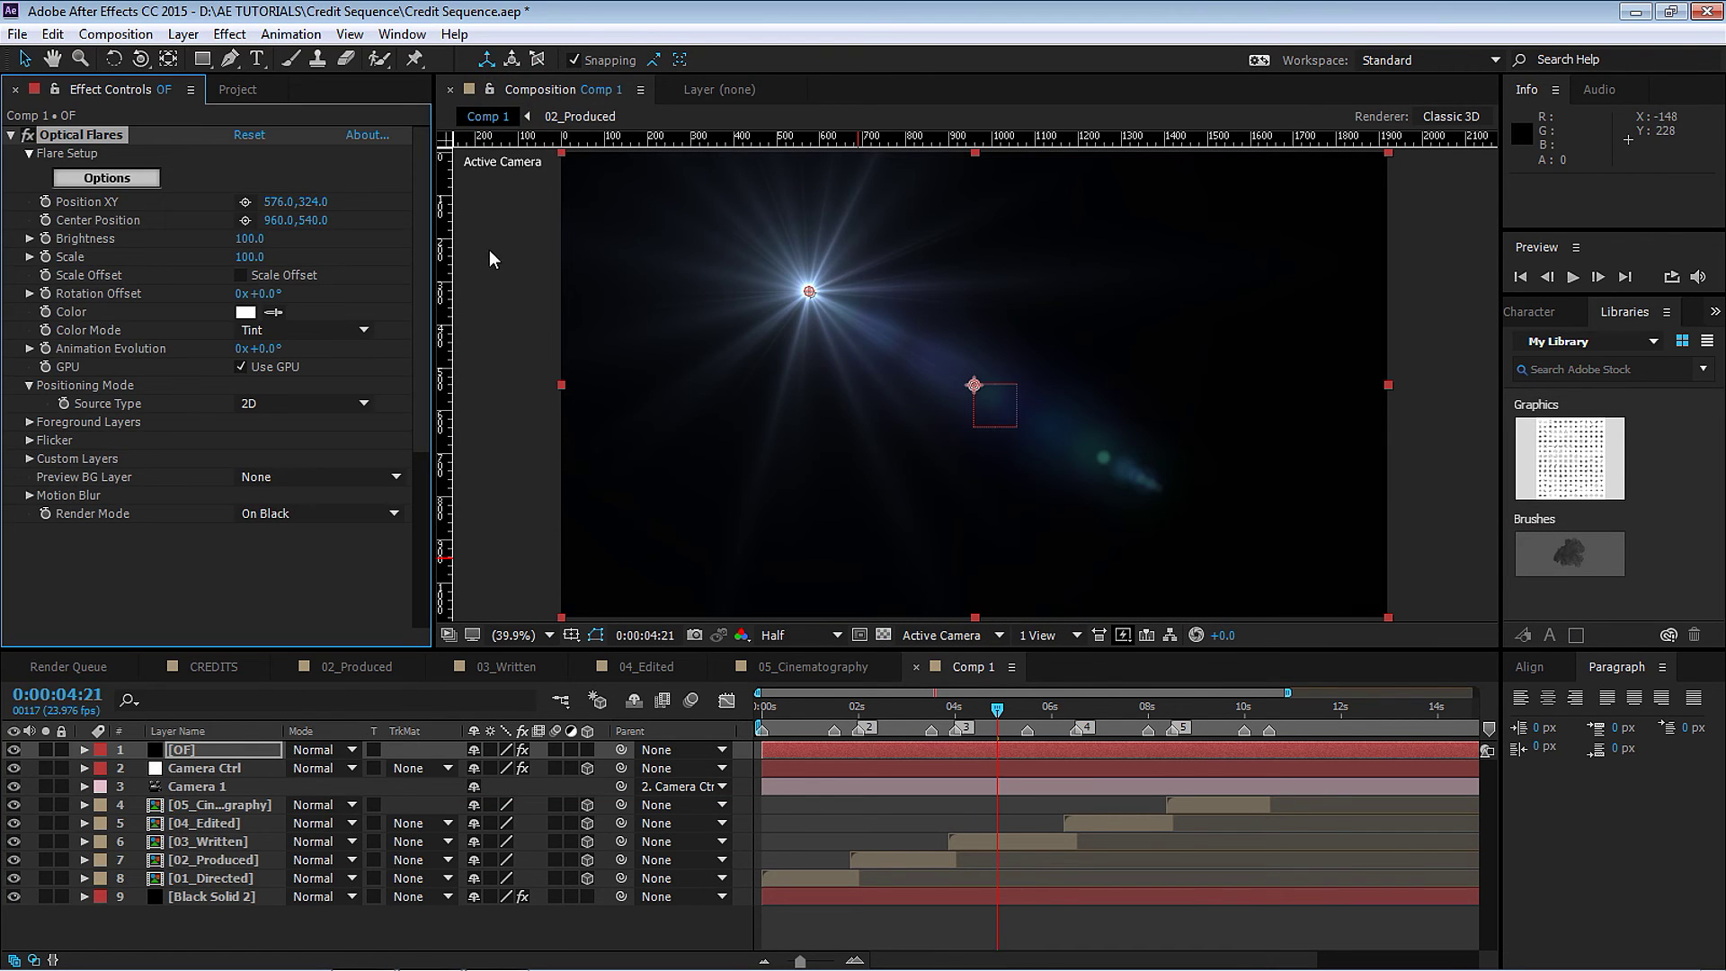
{"action": "left_click", "coordinate": [106, 177]}
{"action": "left_click", "coordinate": [1285, 607]}
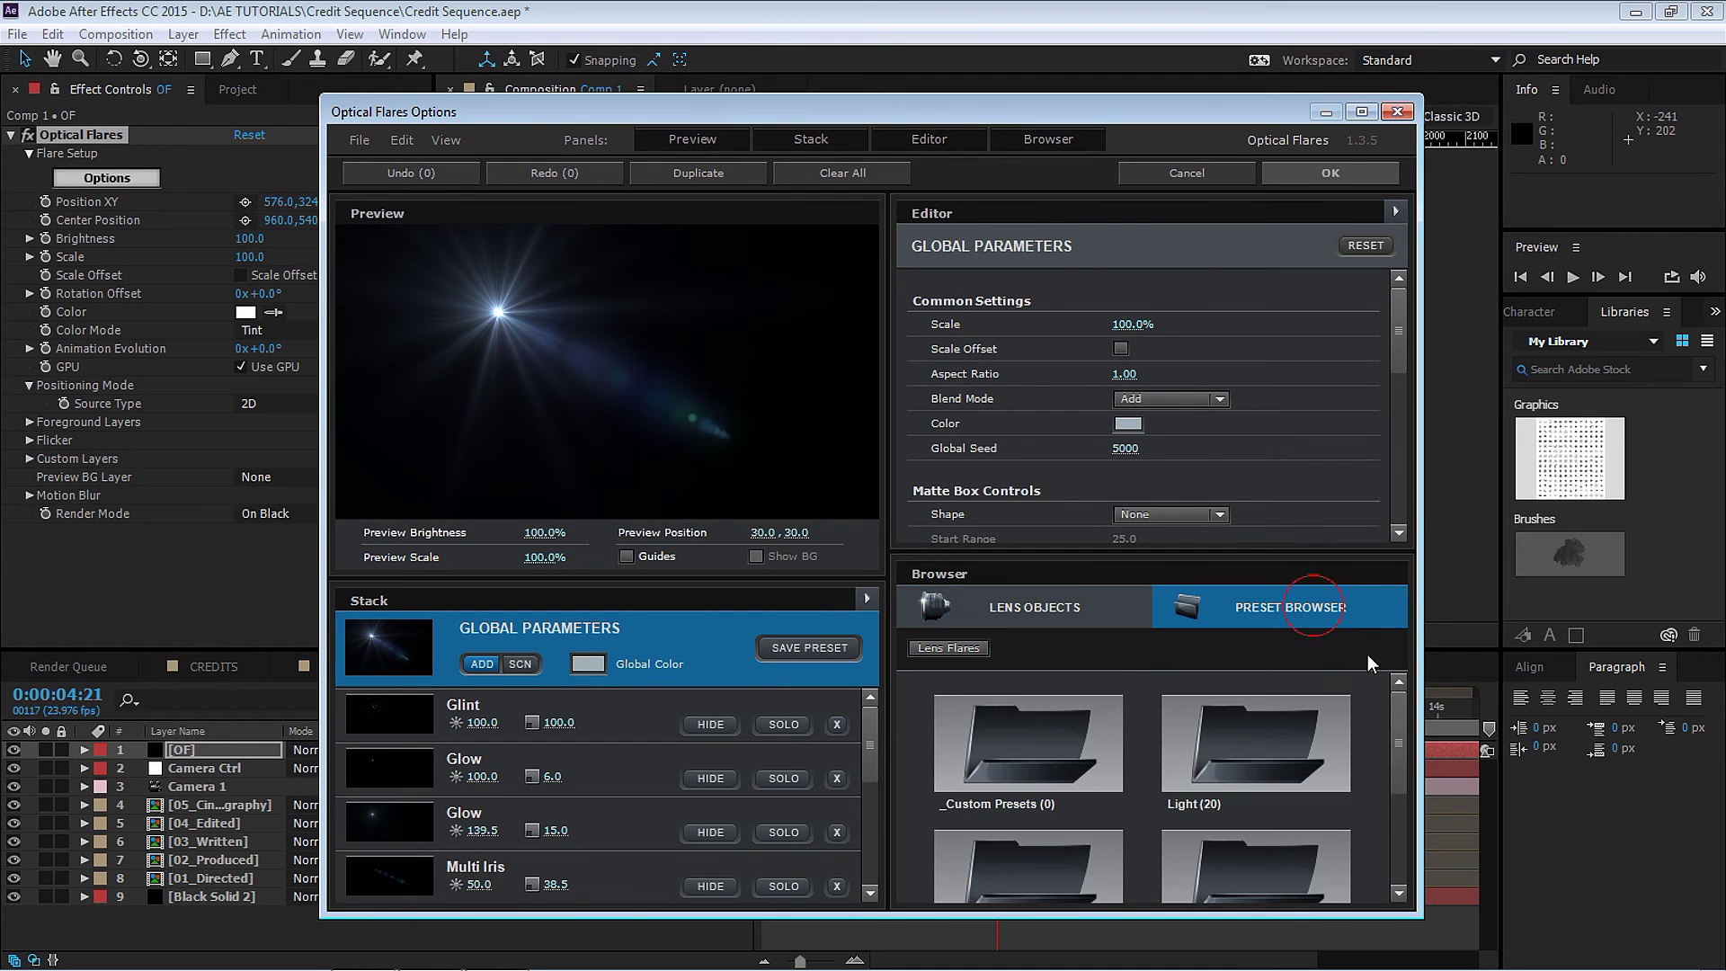
{"action": "left_click_drag", "start_coordinate": [1396, 710], "coordinate": [1397, 779]}
{"action": "left_click", "coordinate": [1025, 821]}
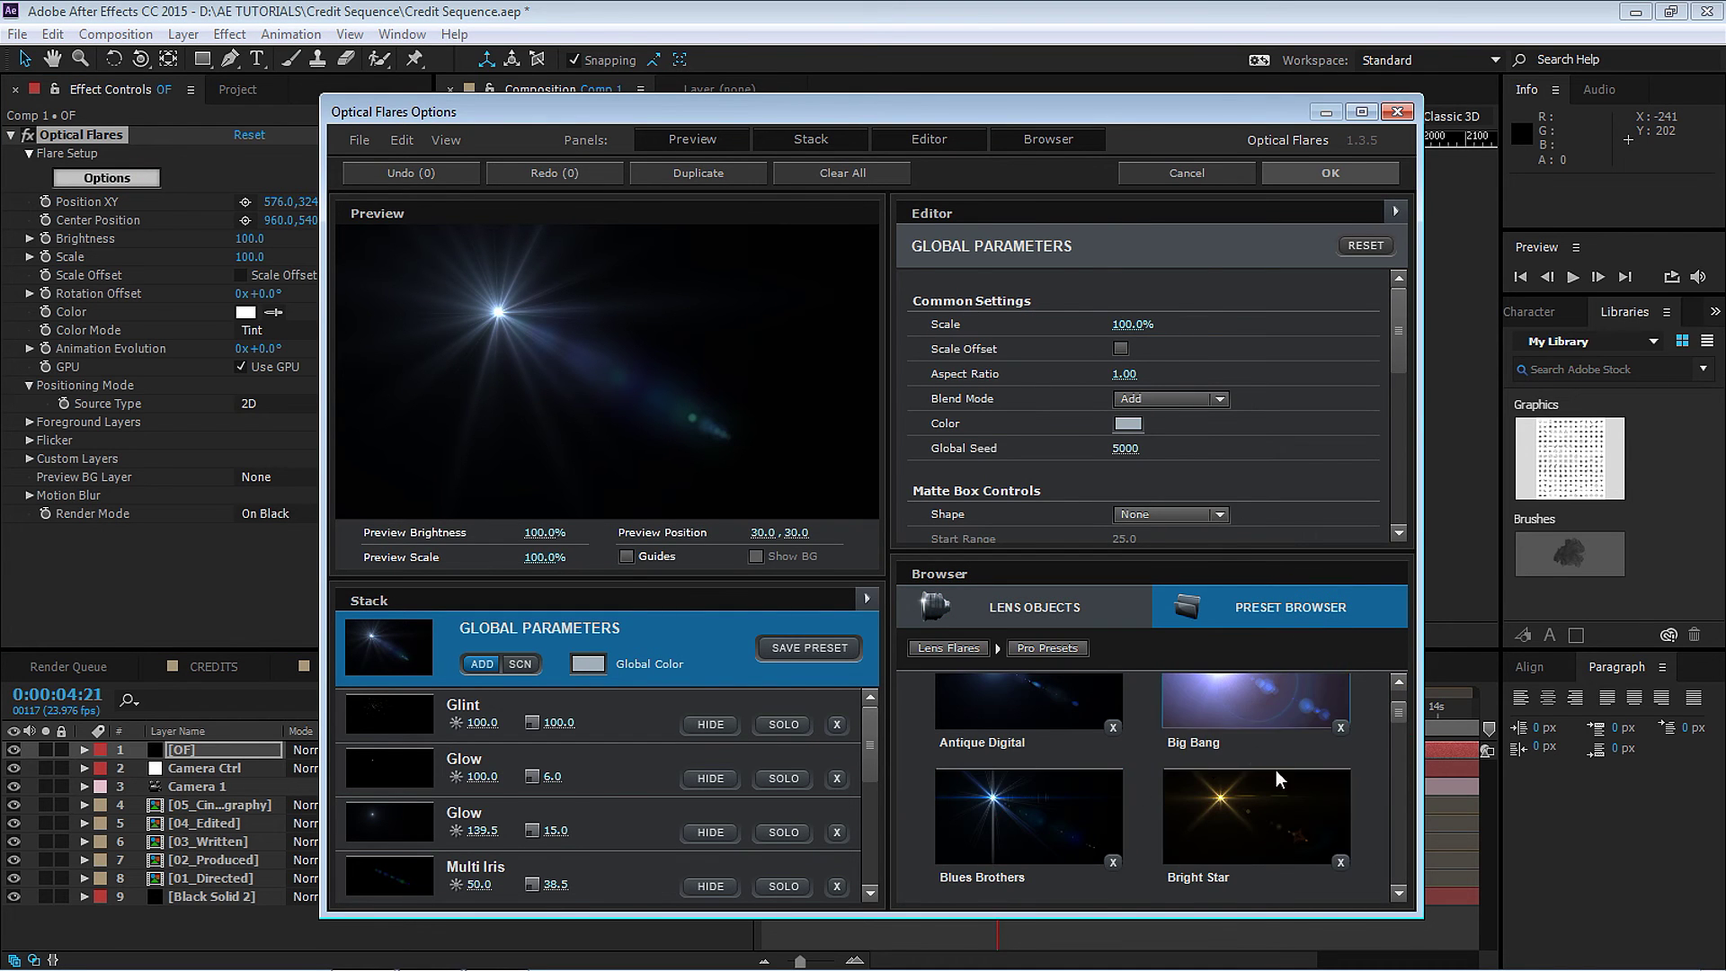
{"action": "left_click", "coordinate": [978, 645]}
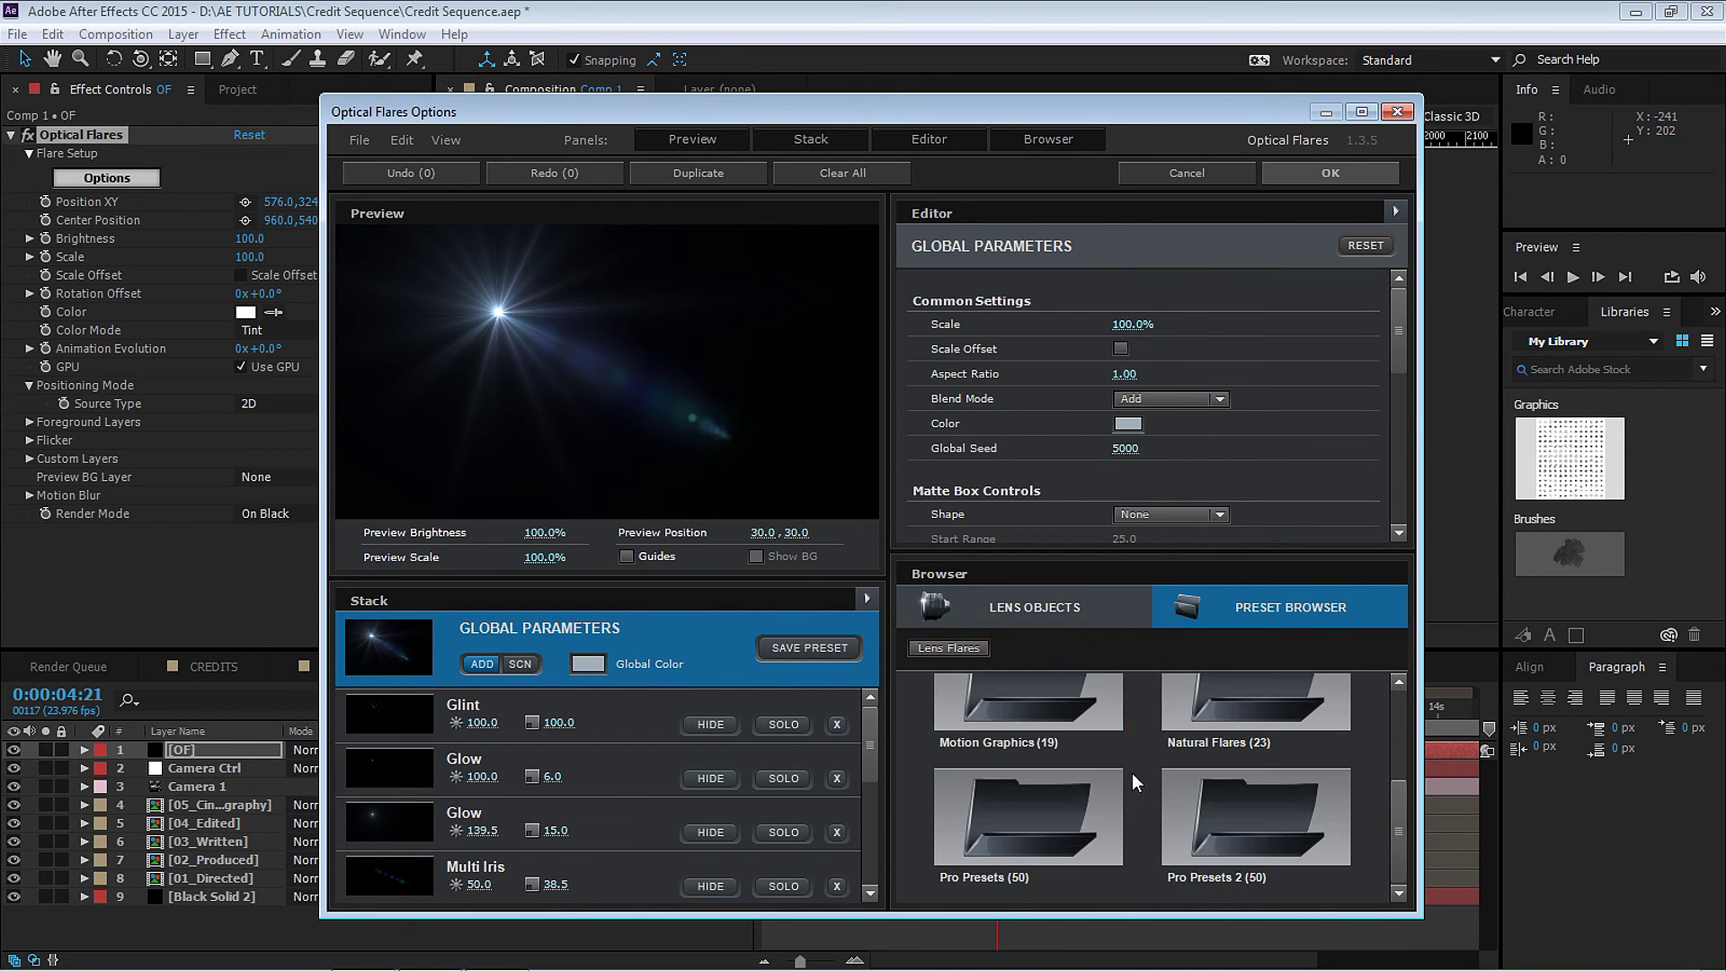
{"action": "left_click", "coordinate": [1240, 839]}
{"action": "left_click", "coordinate": [1016, 835]}
{"action": "left_click", "coordinate": [1338, 172]}
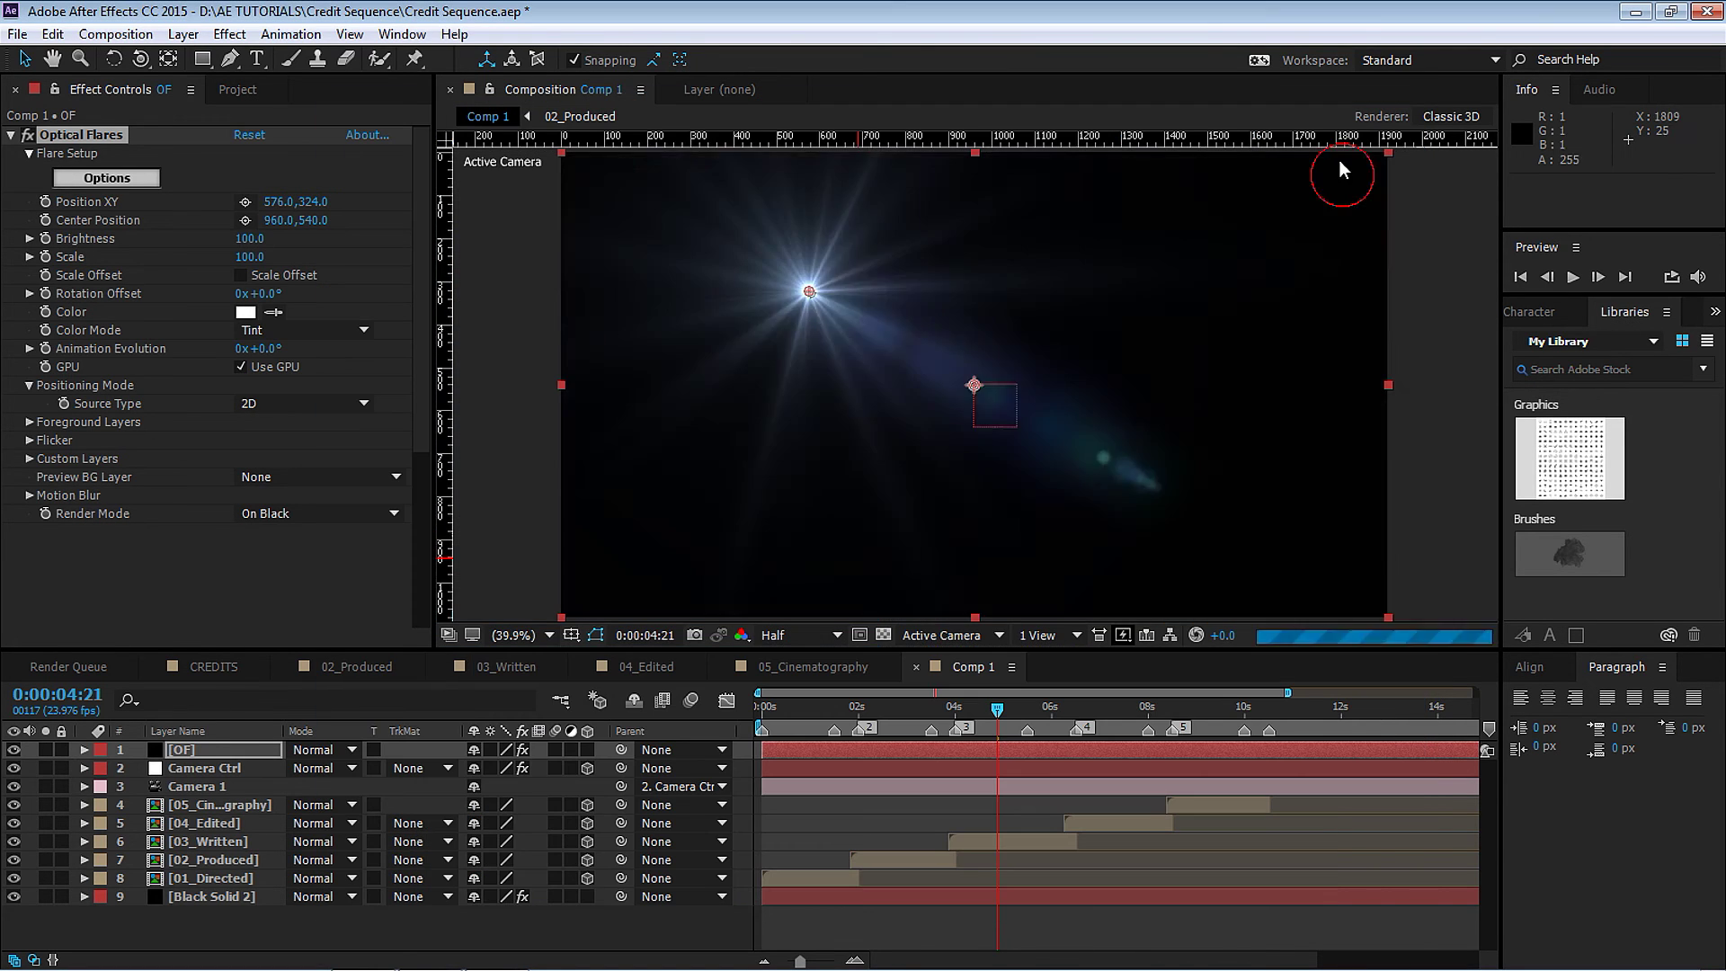
Set the OF layer's blending mode to Screen and scrub through the credits.
{"action": "left_click", "coordinate": [320, 750]}
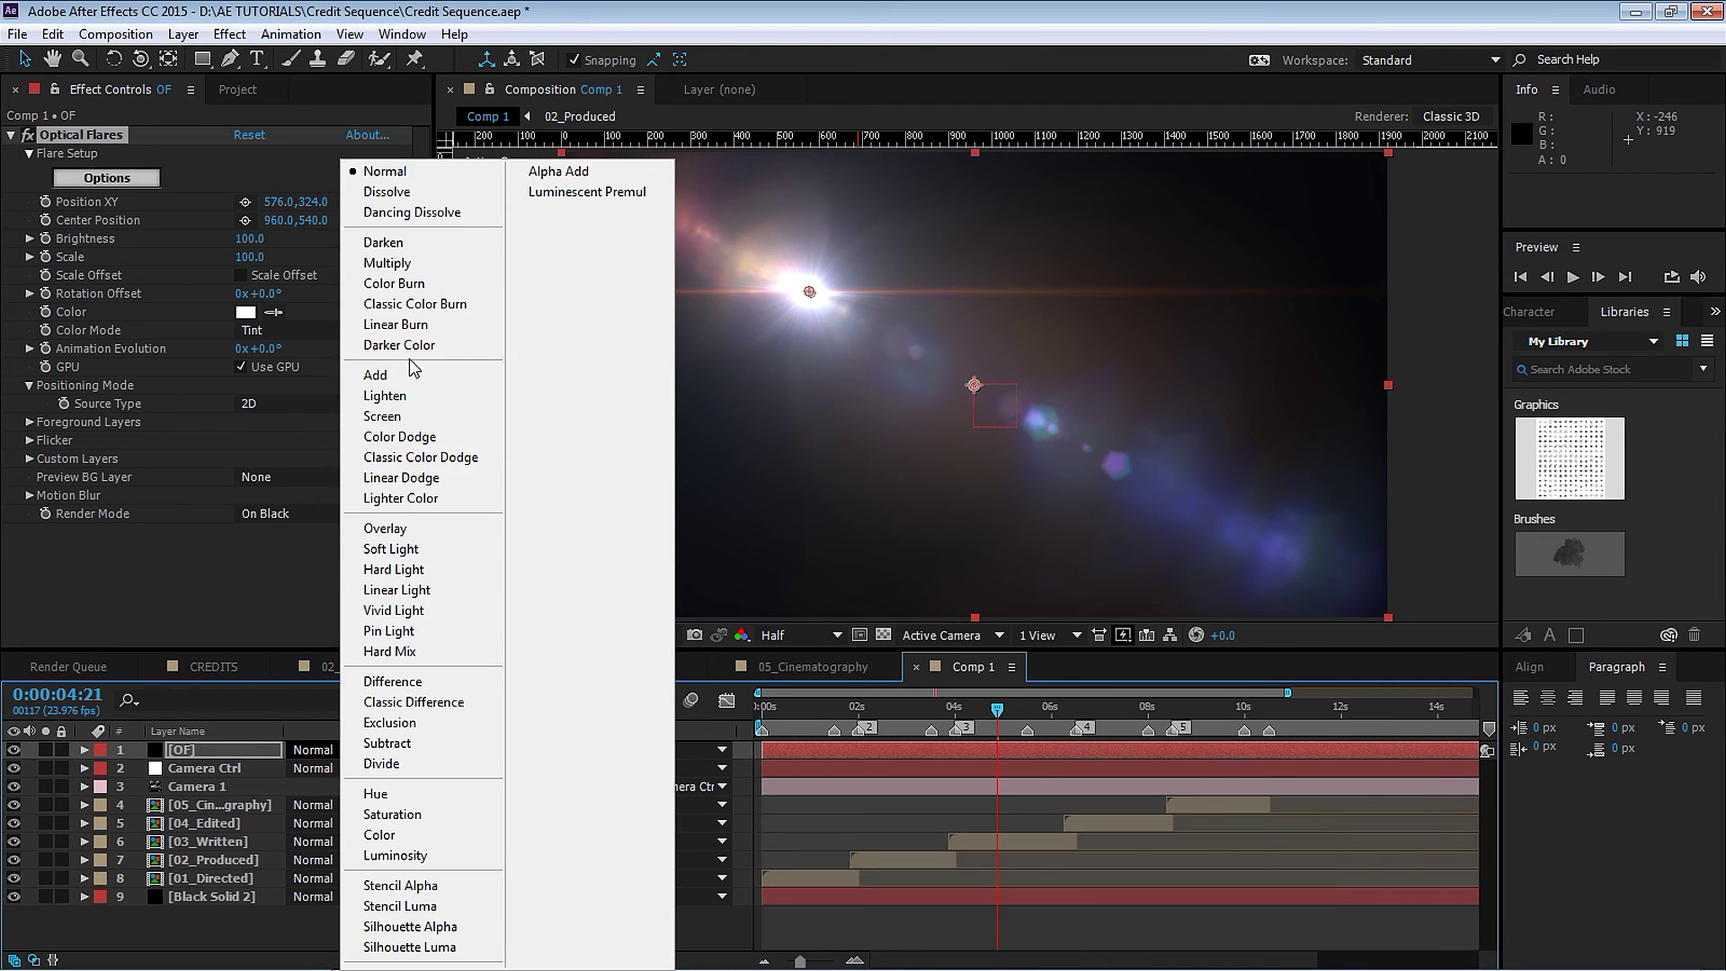
{"action": "left_click", "coordinate": [412, 420]}
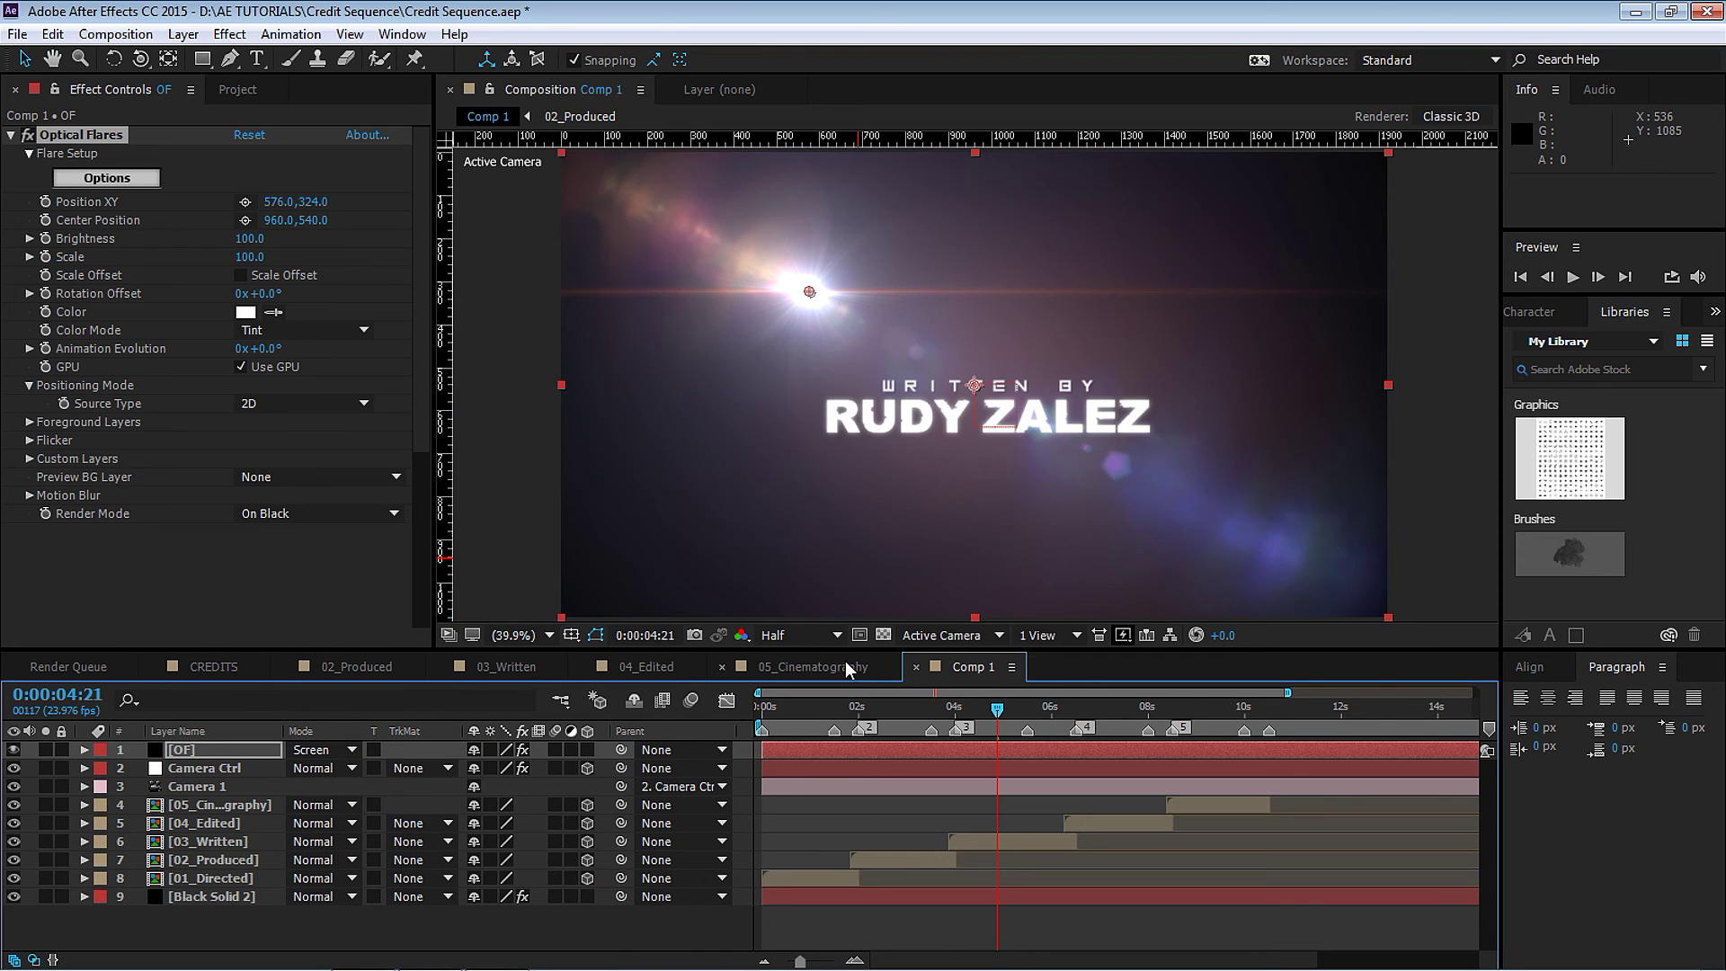
{"action": "left_click_drag", "start_coordinate": [780, 704], "coordinate": [1263, 693]}
Switch the Optical Flares Source Type to 3D and scrub to review the flare.
{"action": "left_click", "coordinate": [322, 406]}
{"action": "left_click", "coordinate": [311, 429]}
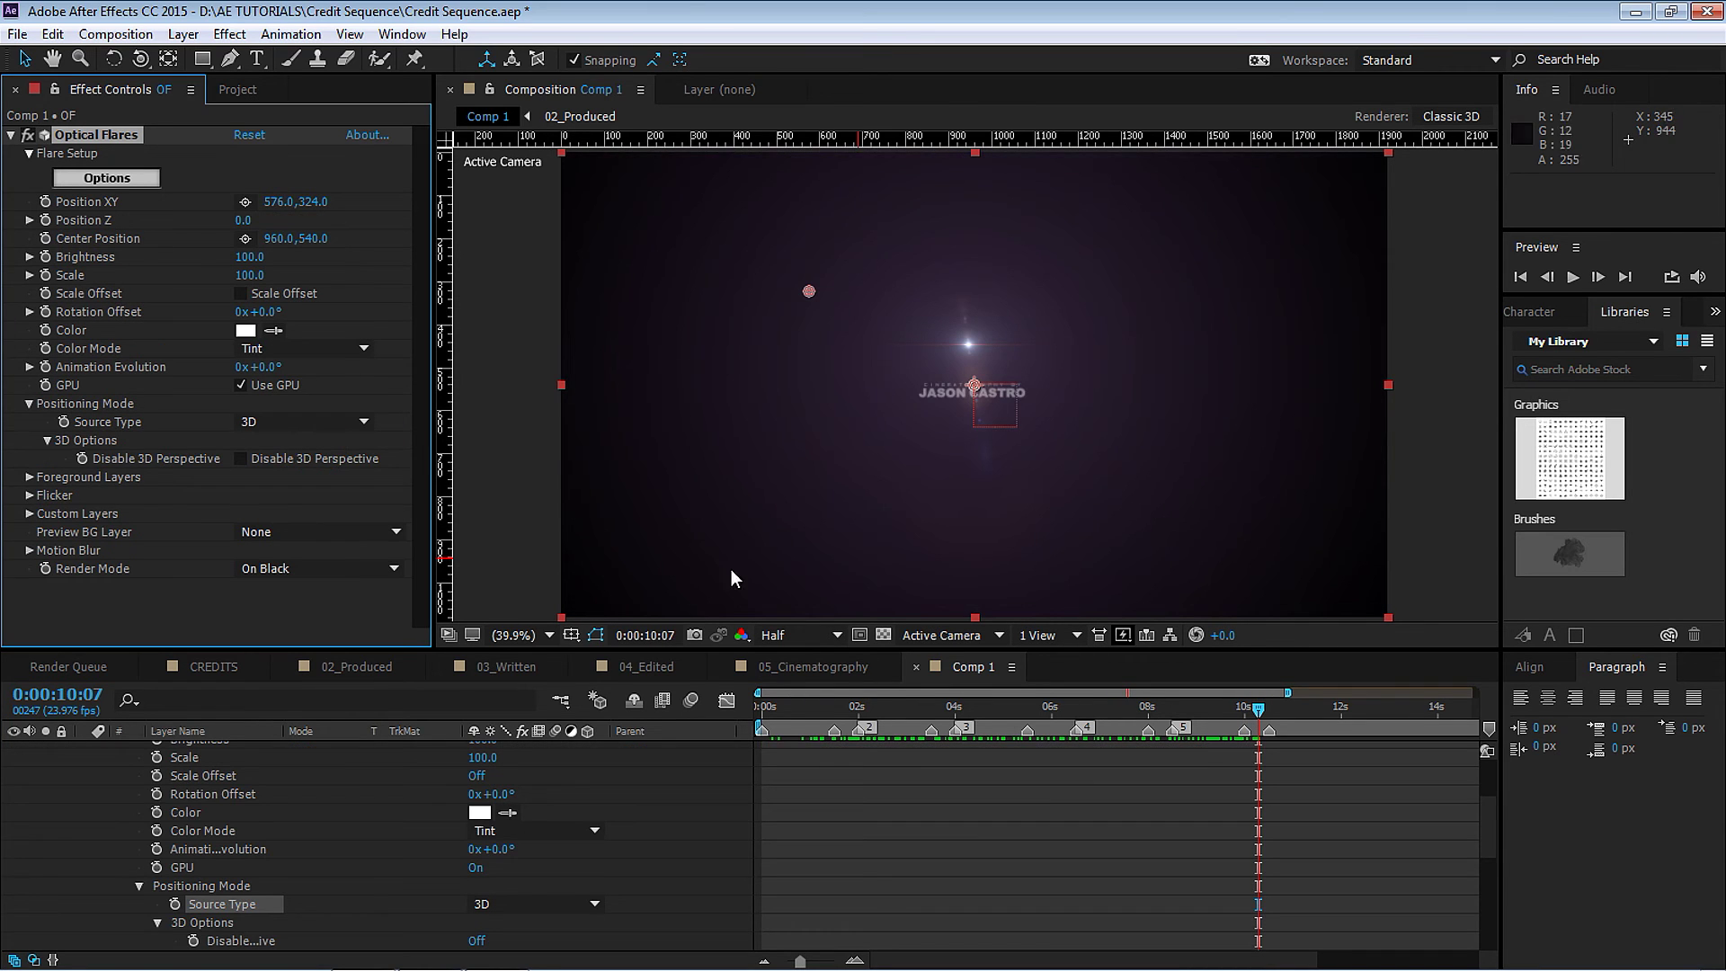
{"action": "left_click_drag", "start_coordinate": [784, 703], "coordinate": [1283, 690]}
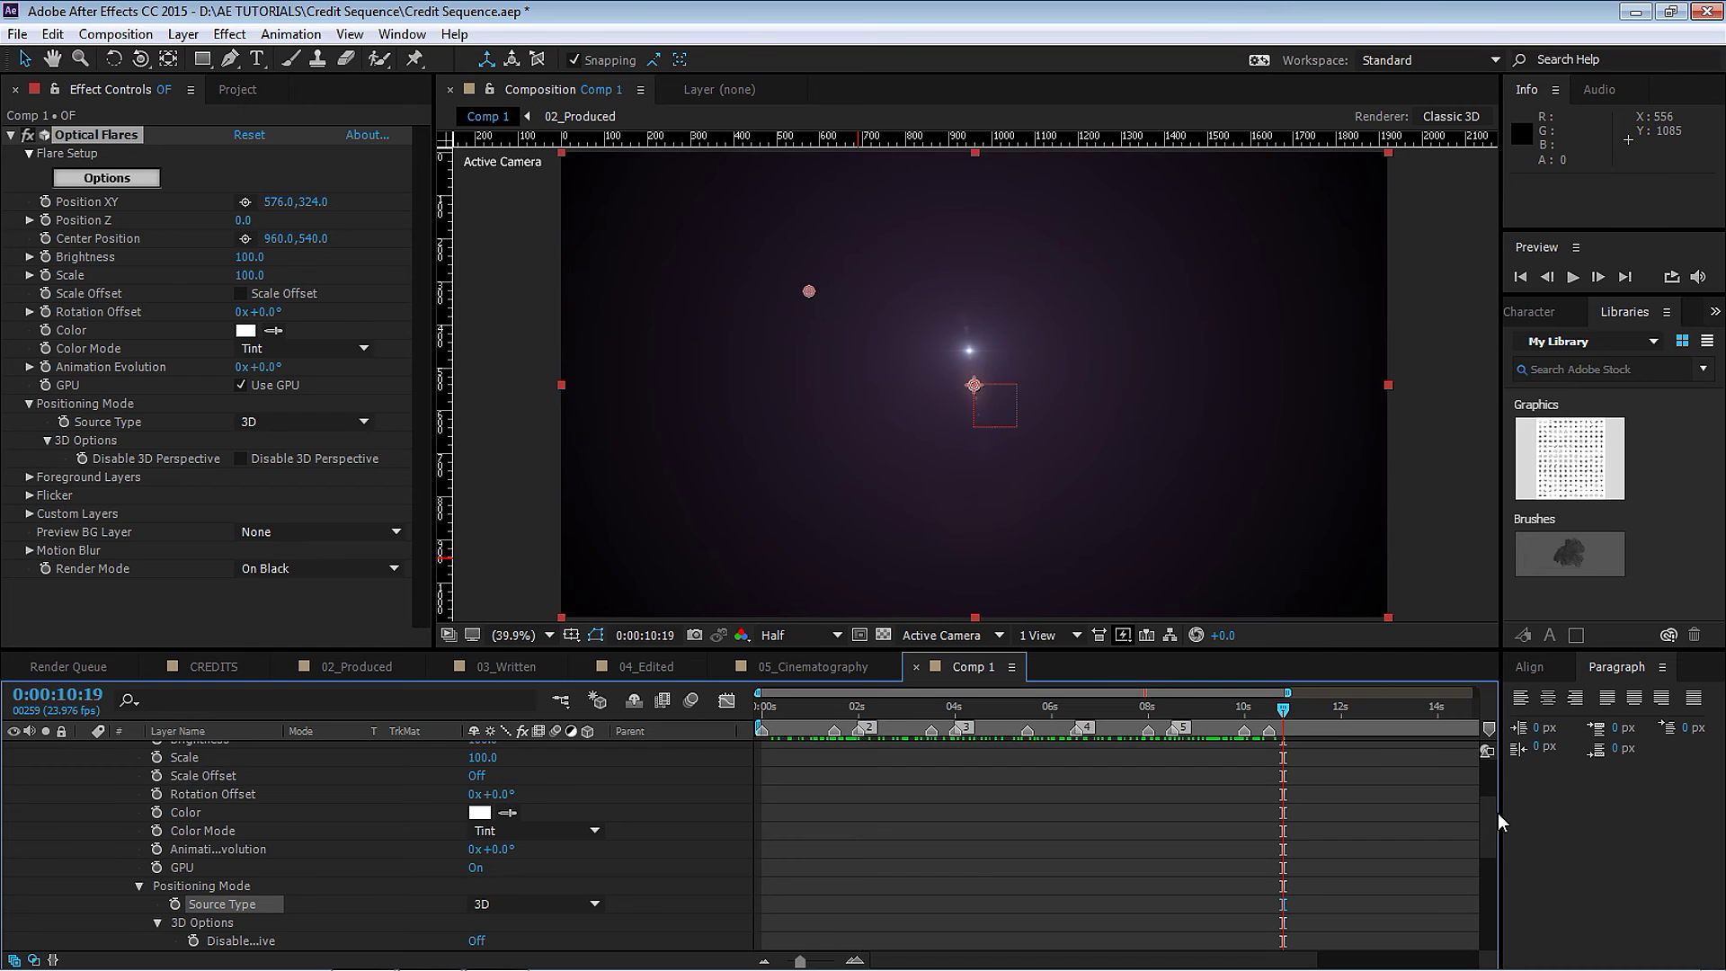
{"action": "left_click_drag", "start_coordinate": [1488, 816], "coordinate": [1452, 743]}
{"action": "left_click", "coordinate": [84, 750]}
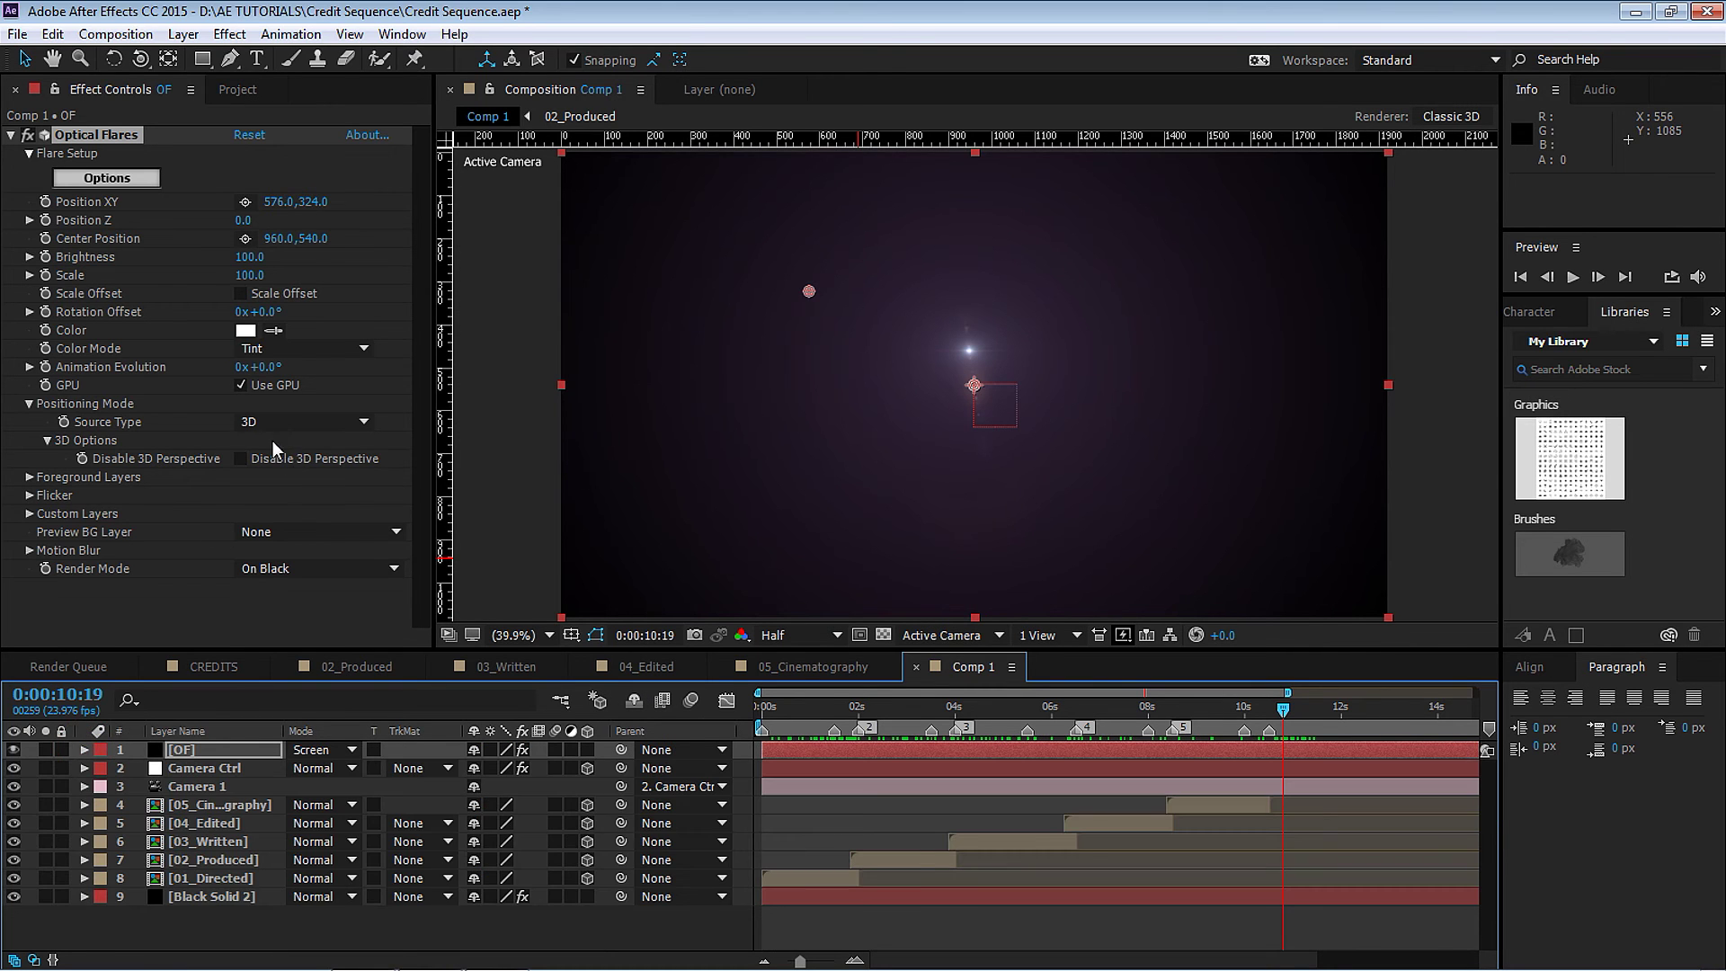
{"action": "left_click", "coordinate": [303, 422]}
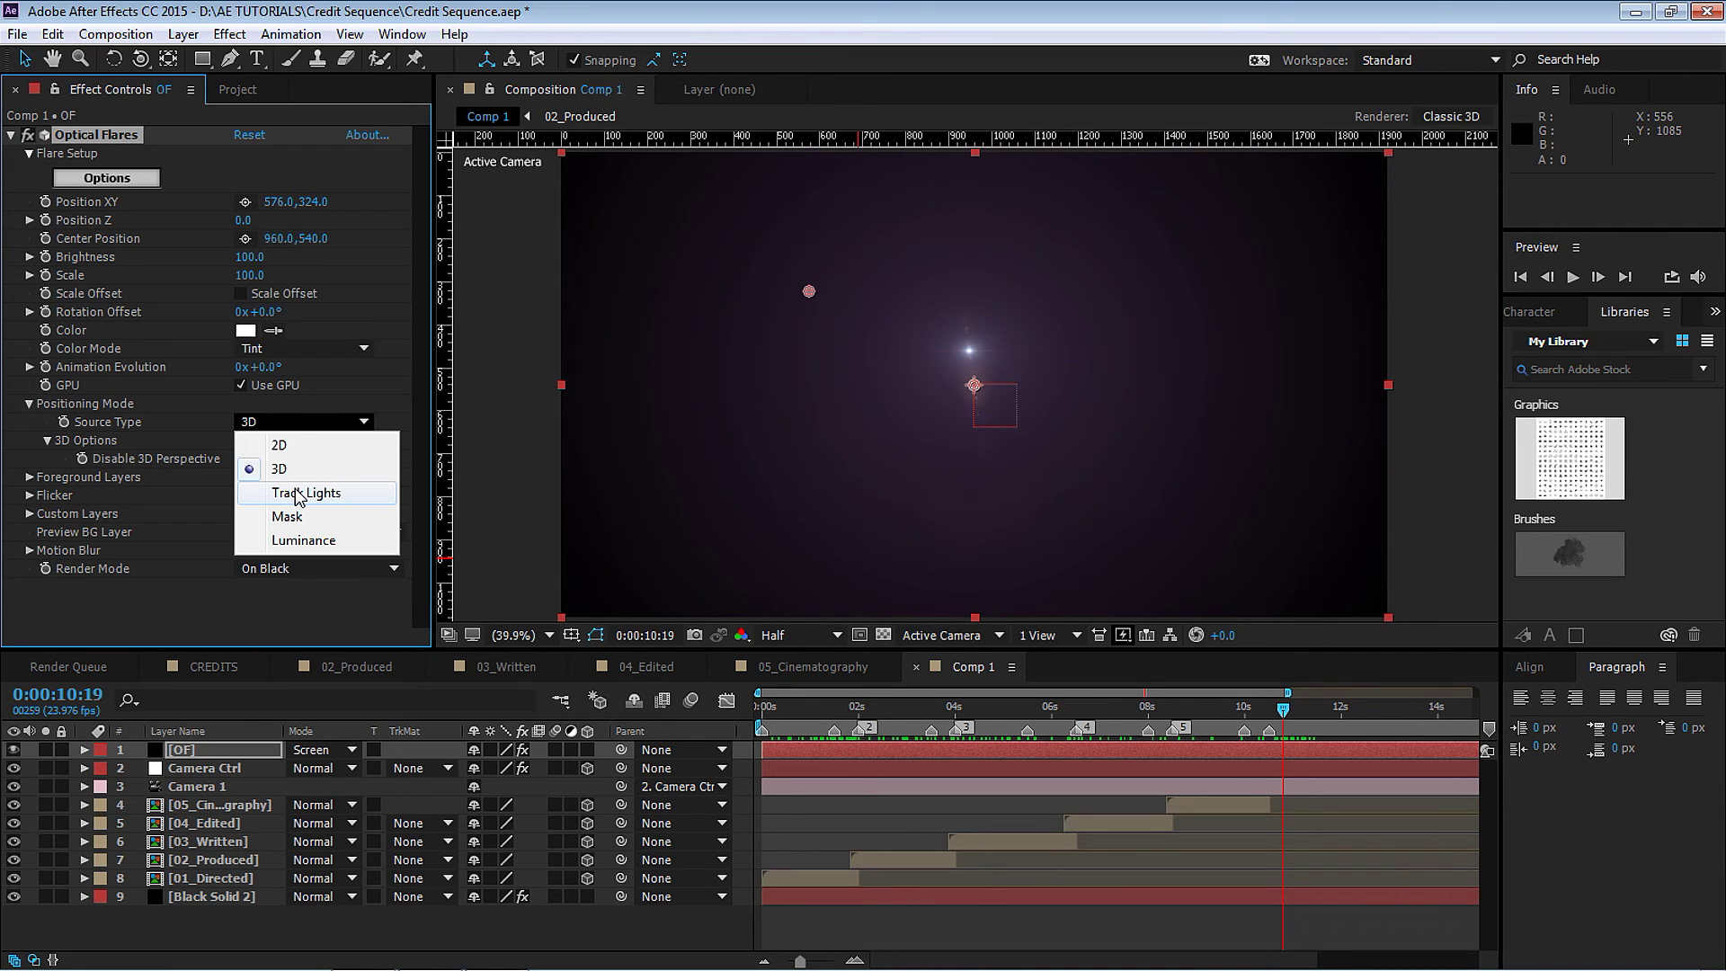
Add a Point light layer named A, then scrub to the Edited-by credit.
{"action": "left_click", "coordinate": [184, 36]}
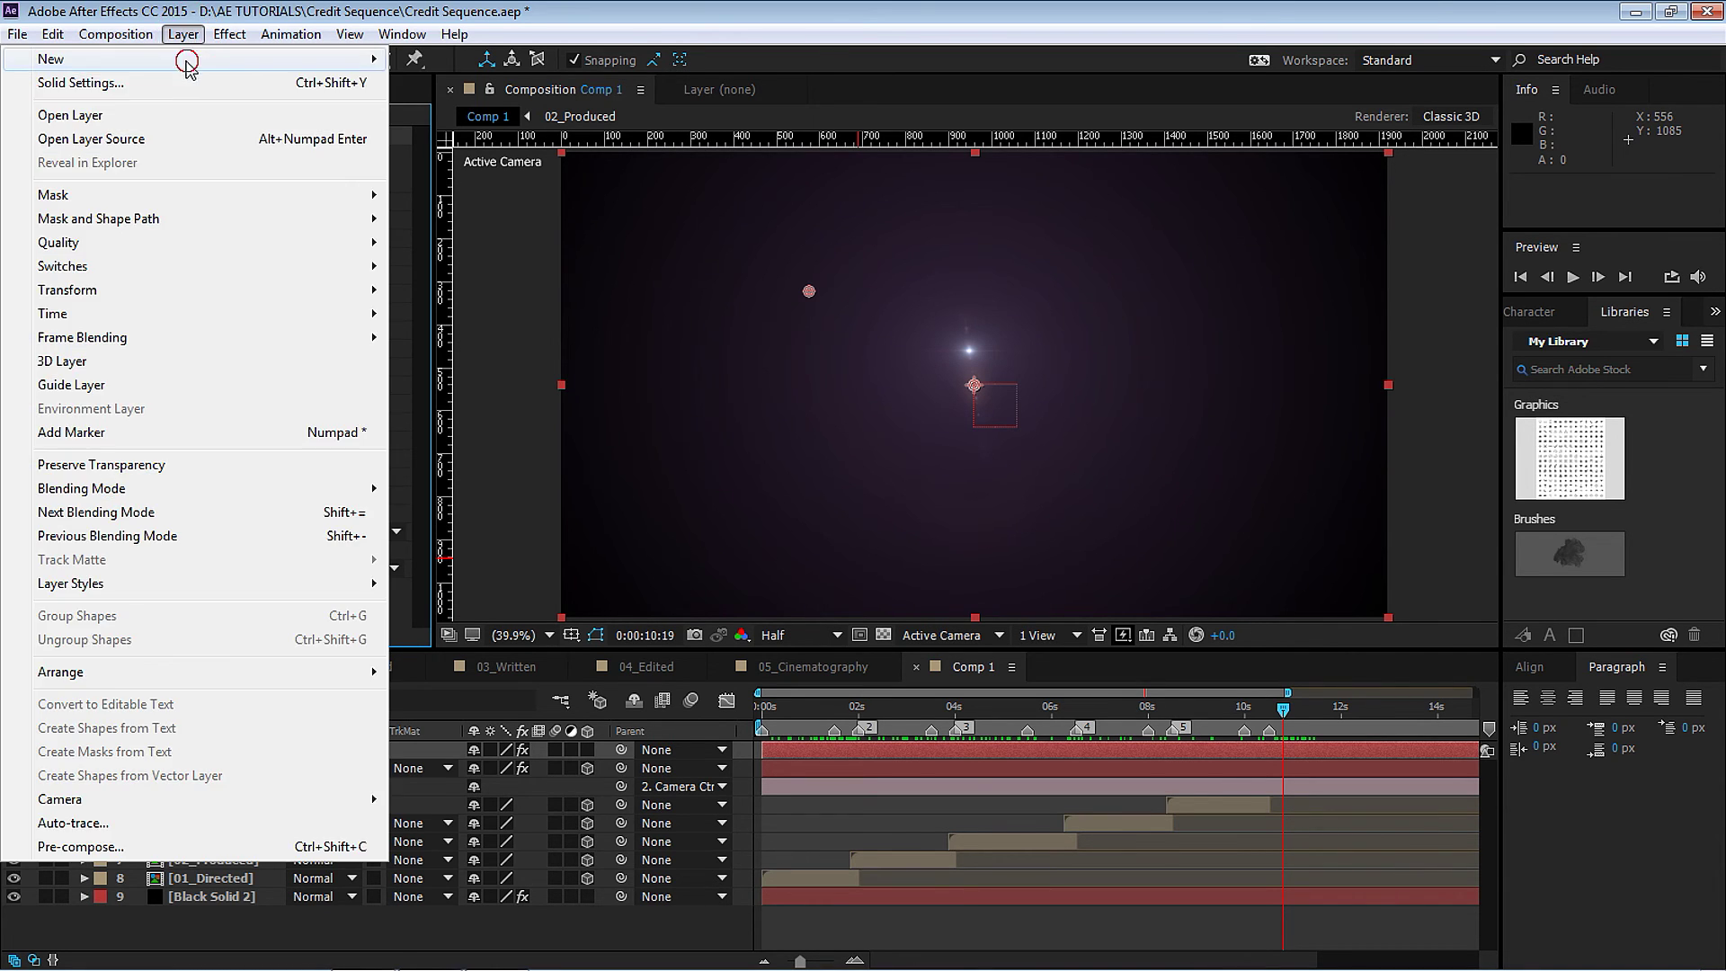
{"action": "mouse_move", "coordinate": [189, 56]}
{"action": "left_click", "coordinate": [456, 109]}
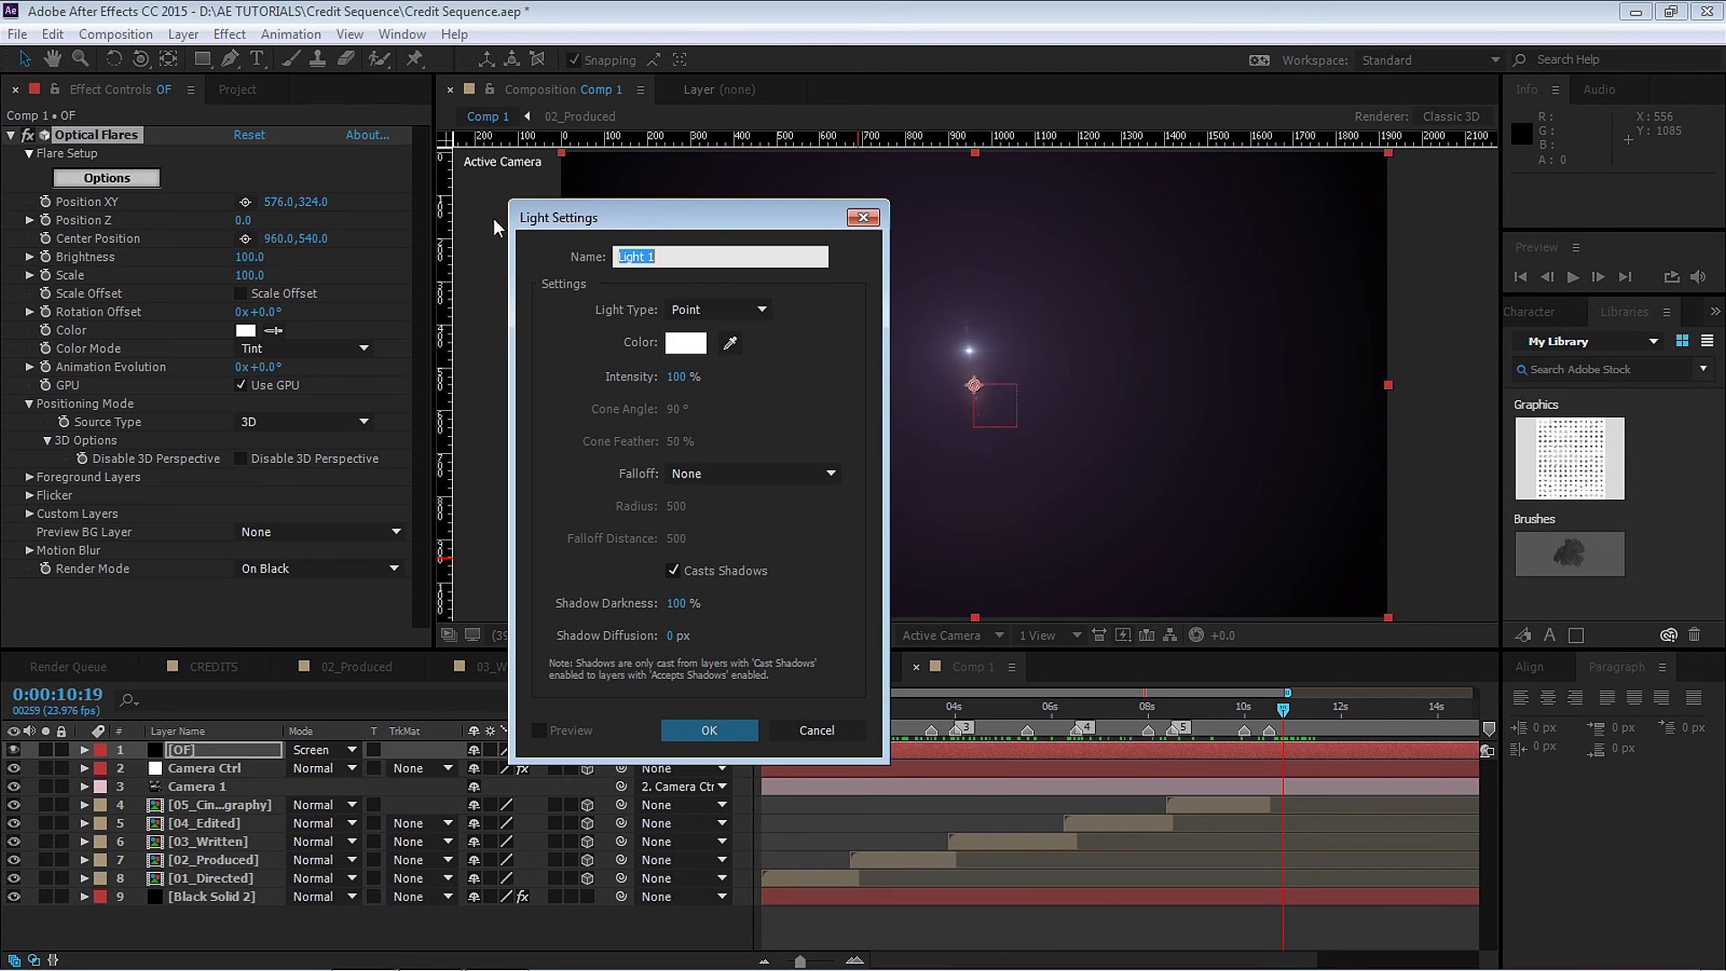
{"action": "left_click_drag", "start_coordinate": [711, 231], "coordinate": [735, 329]}
{"action": "left_click", "coordinate": [836, 382]}
{"action": "left_click", "coordinate": [842, 452]}
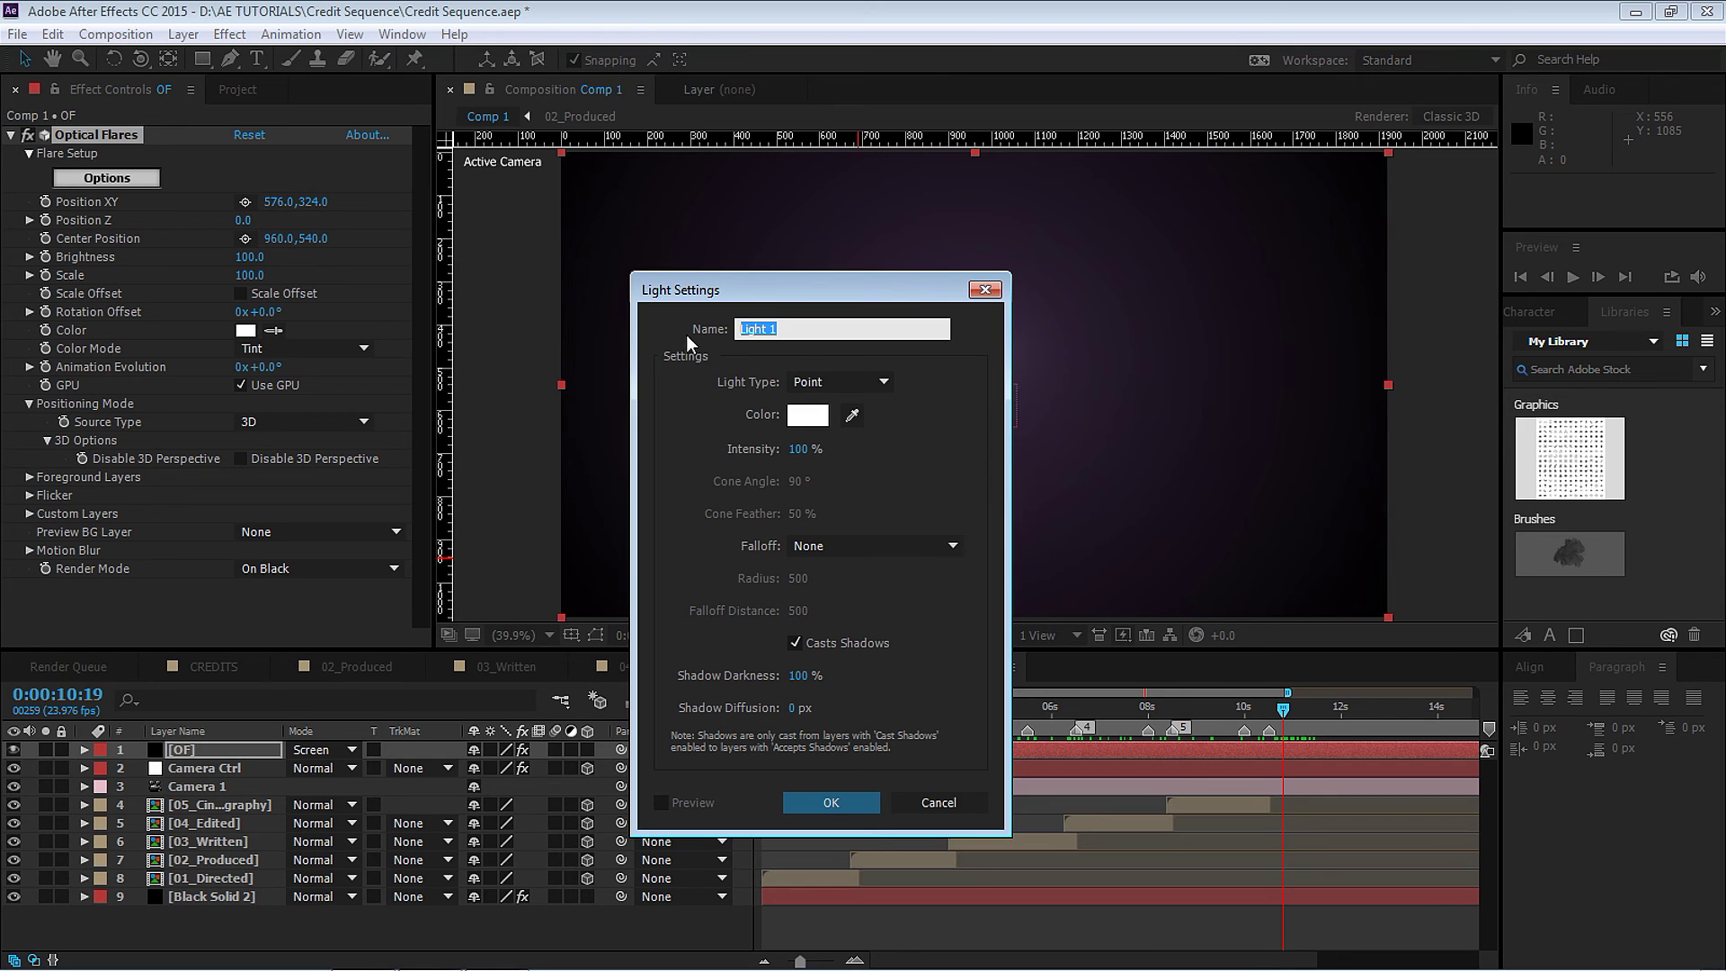
{"action": "type", "text": "A"}
{"action": "left_click", "coordinate": [829, 801]}
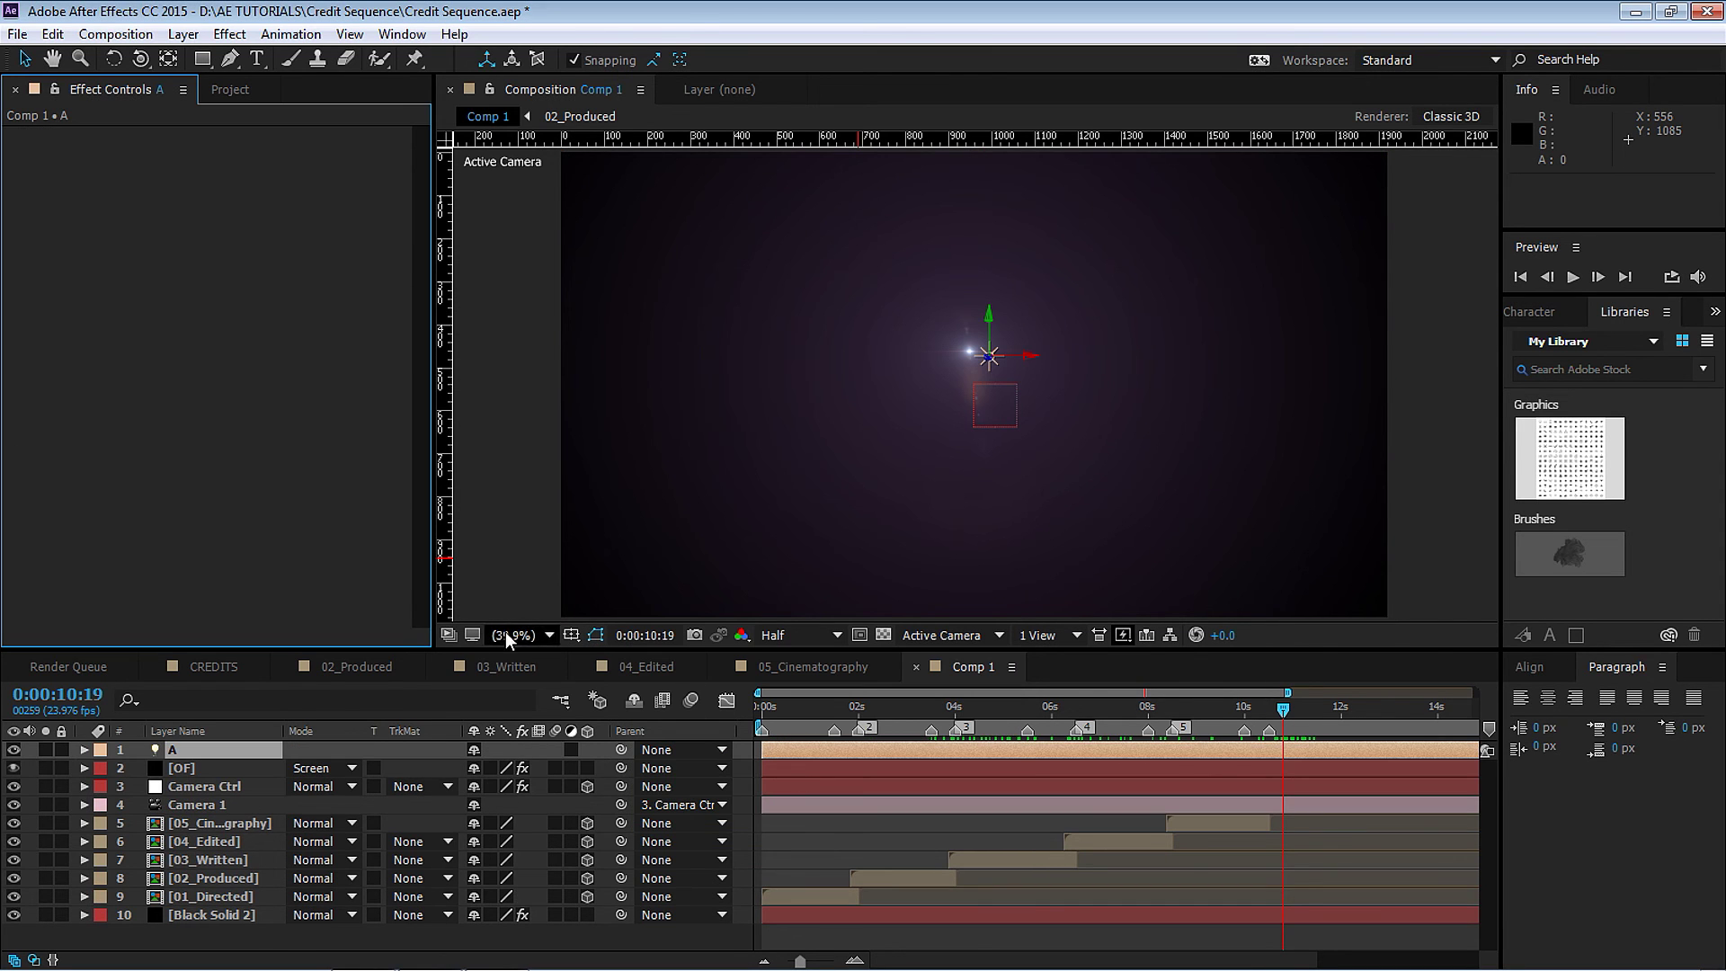
{"action": "left_click_drag", "start_coordinate": [932, 709], "coordinate": [1127, 709]}
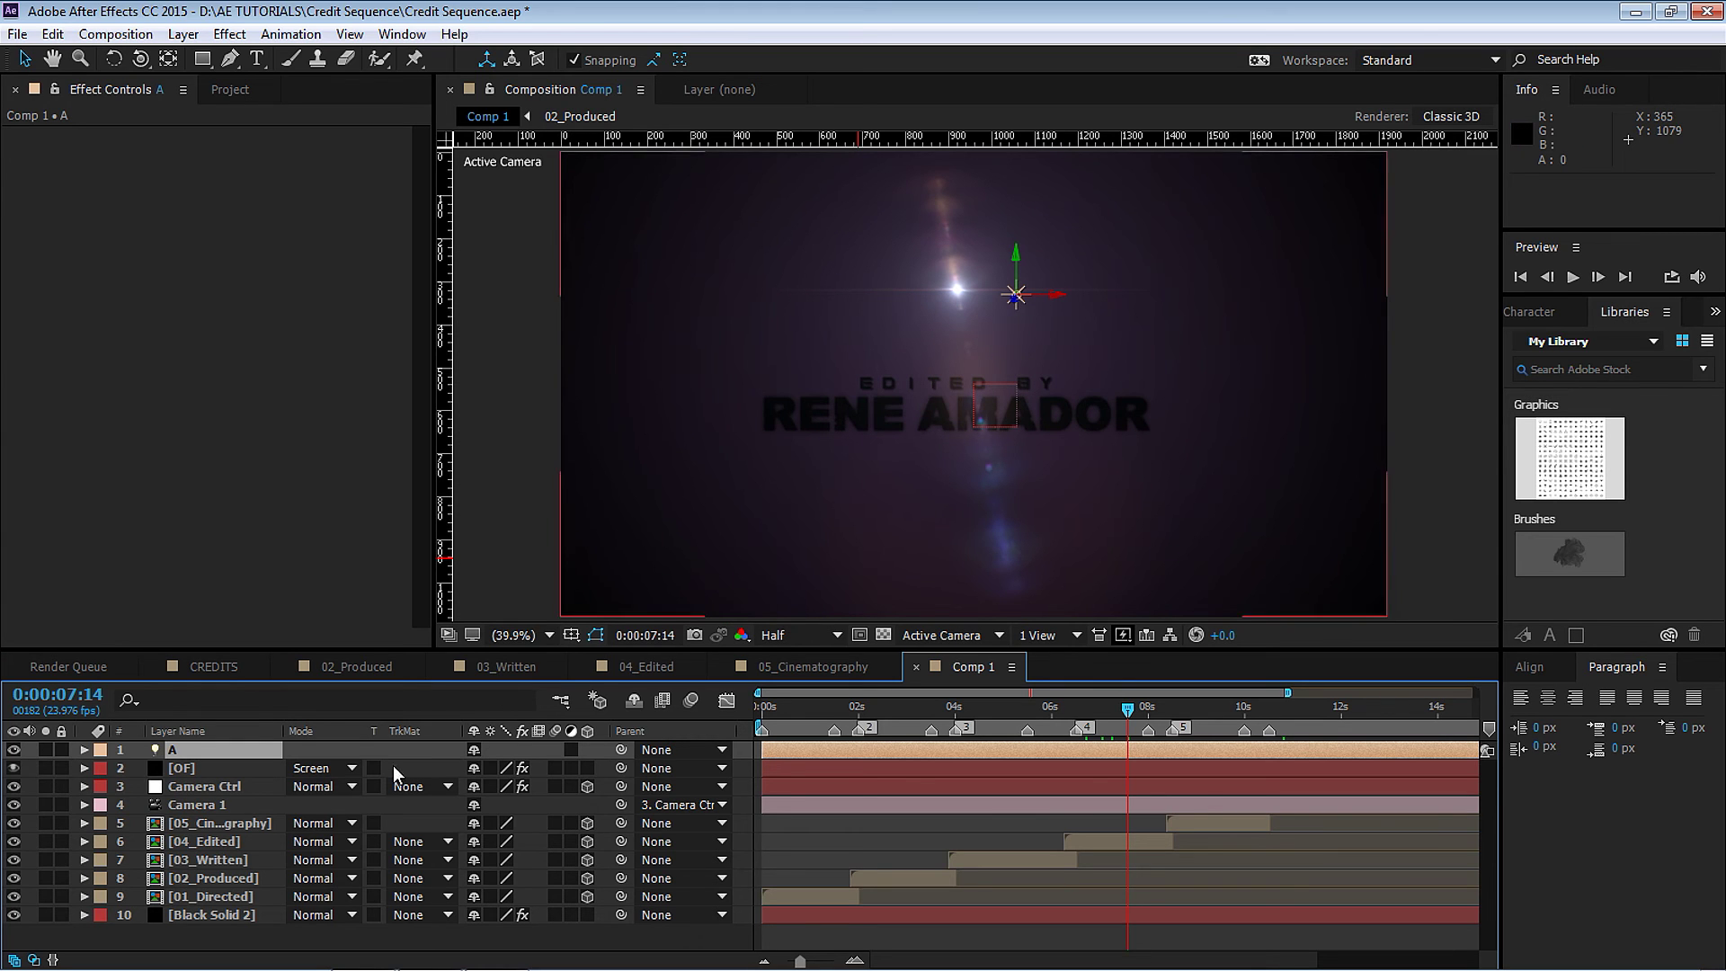
{"action": "left_click", "coordinate": [524, 634]}
Turn Accepts Lights and Accepts Shadows Off on the five credit title layers 5–9.
{"action": "left_click_drag", "start_coordinate": [524, 634], "coordinate": [525, 463]}
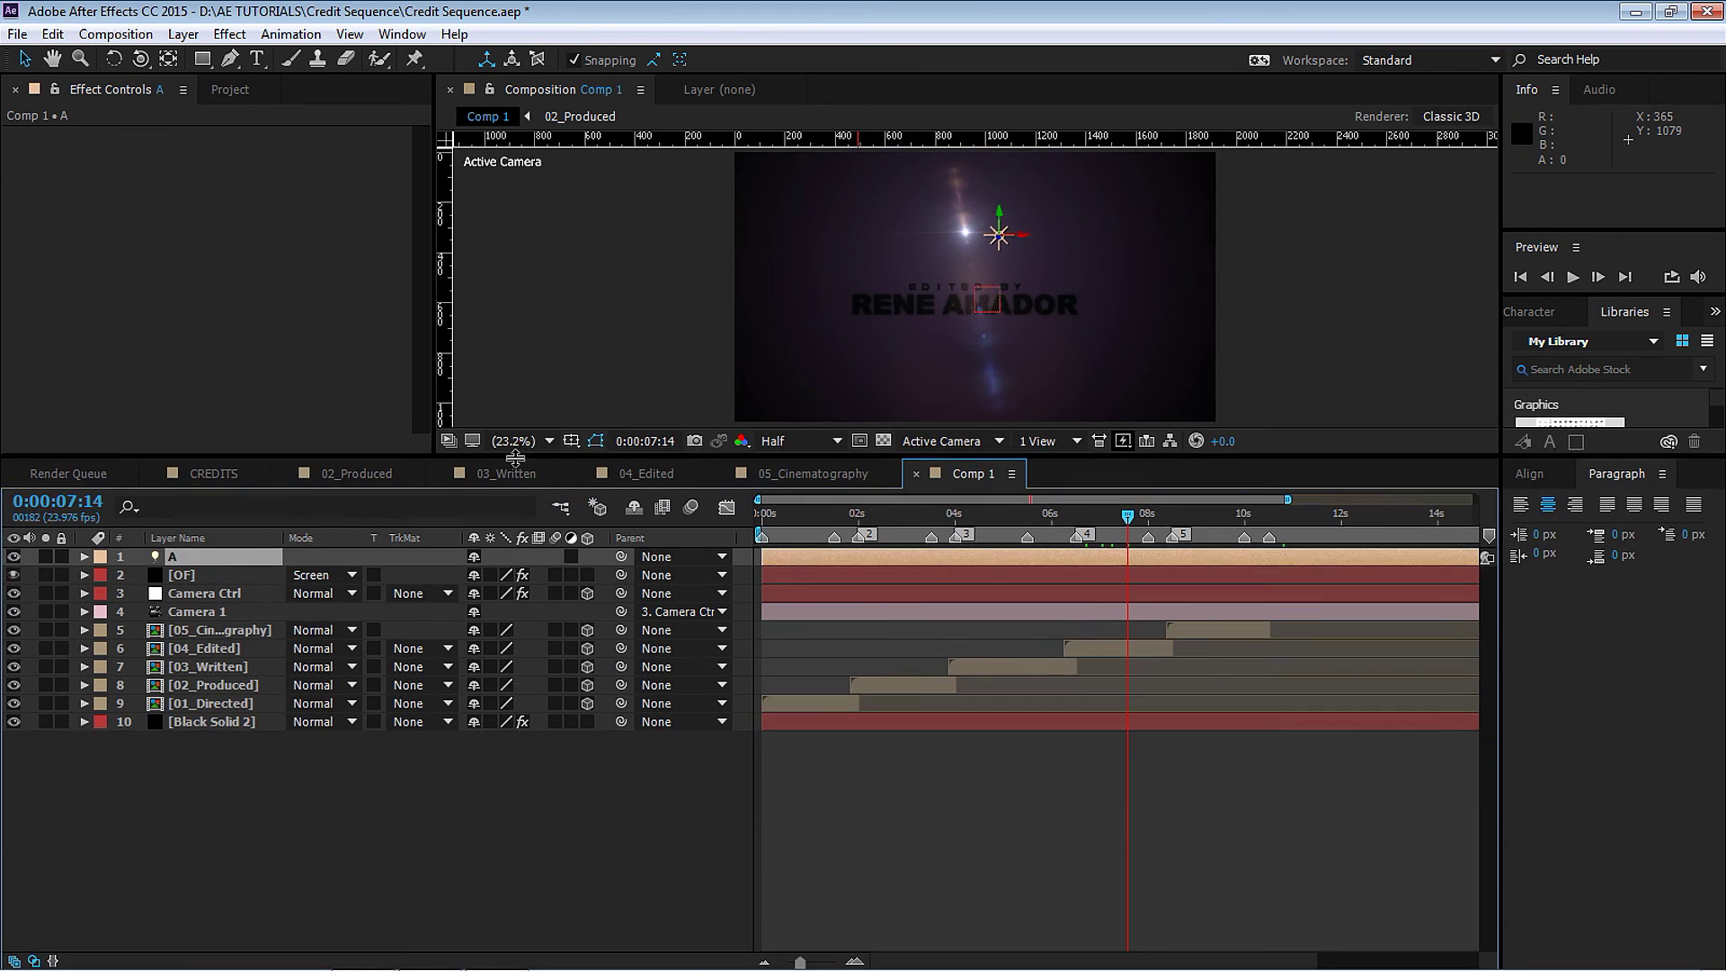
{"action": "left_click", "coordinate": [224, 635]}
{"action": "left_click", "coordinate": [232, 706], "text": "shift"}
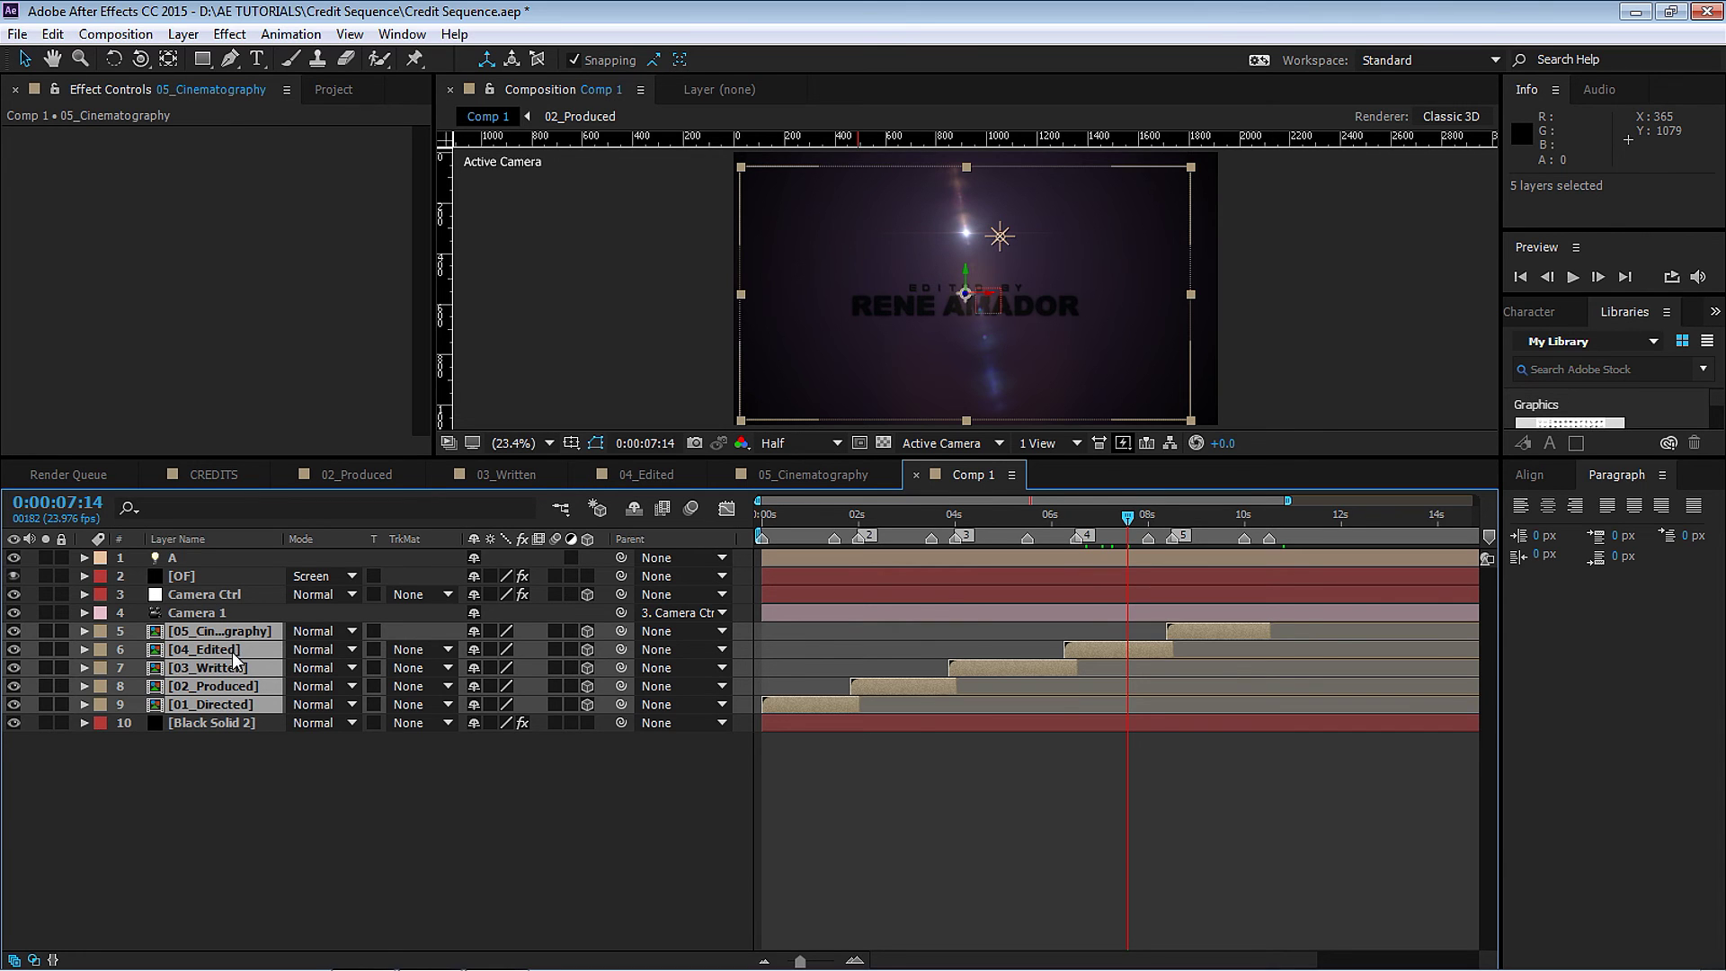
{"action": "key", "text": "a"}
{"action": "key", "text": "a"}
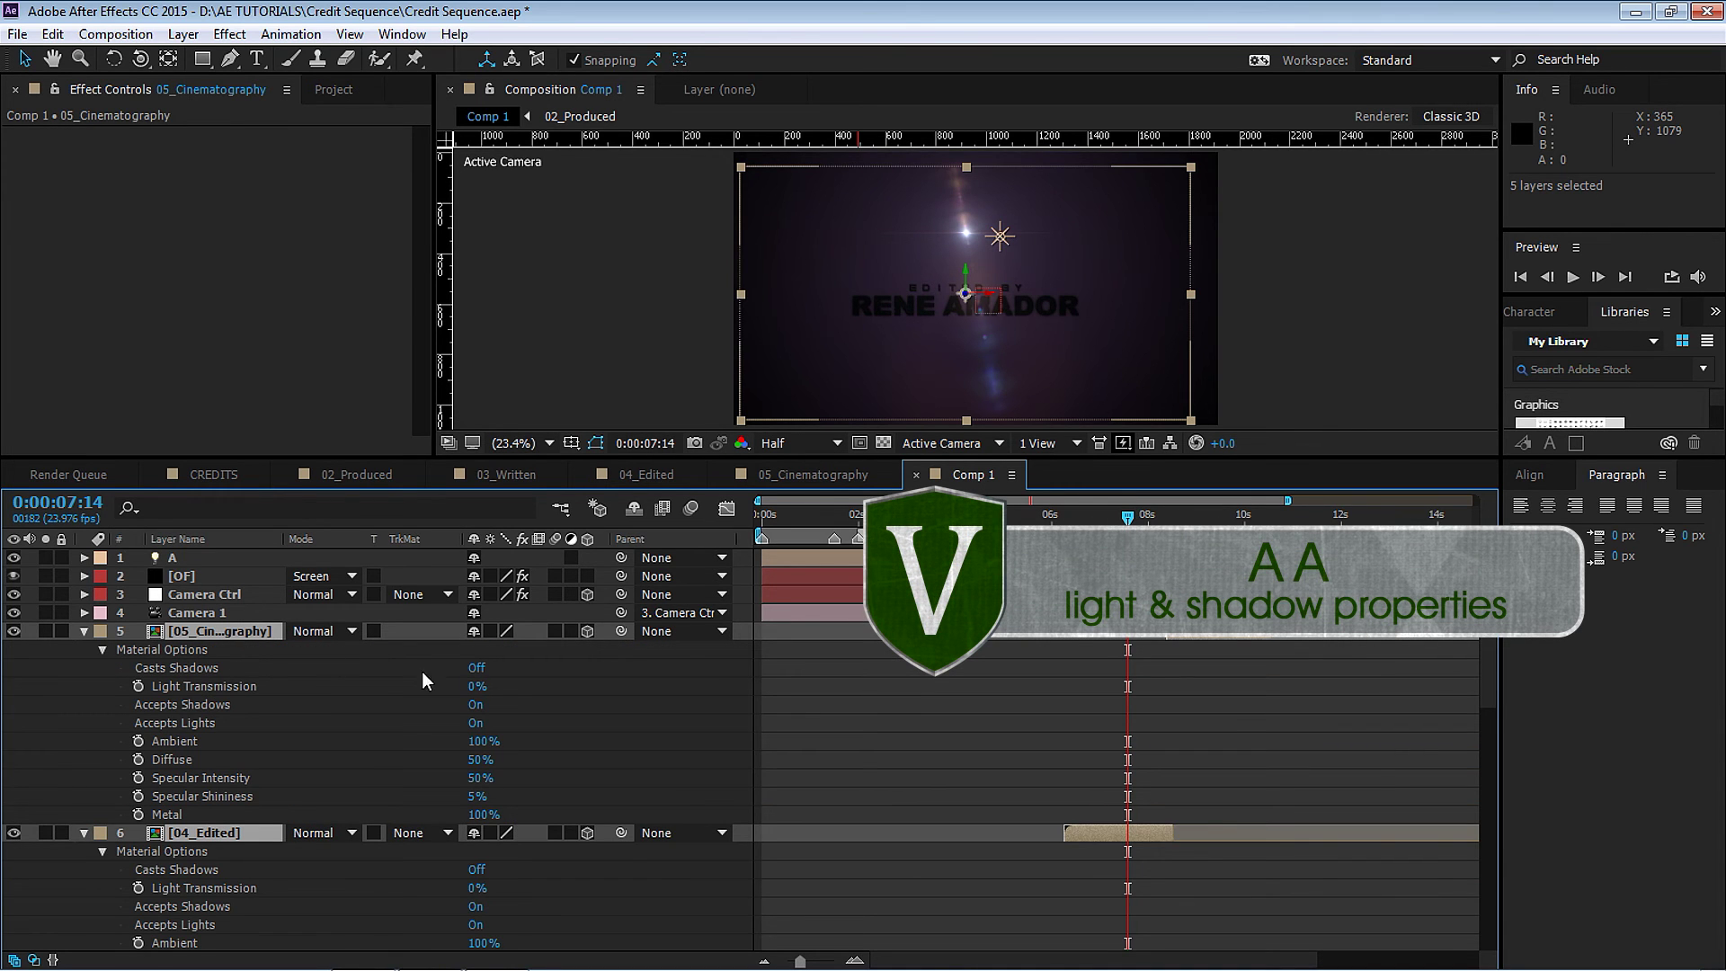
{"action": "left_click", "coordinate": [480, 725]}
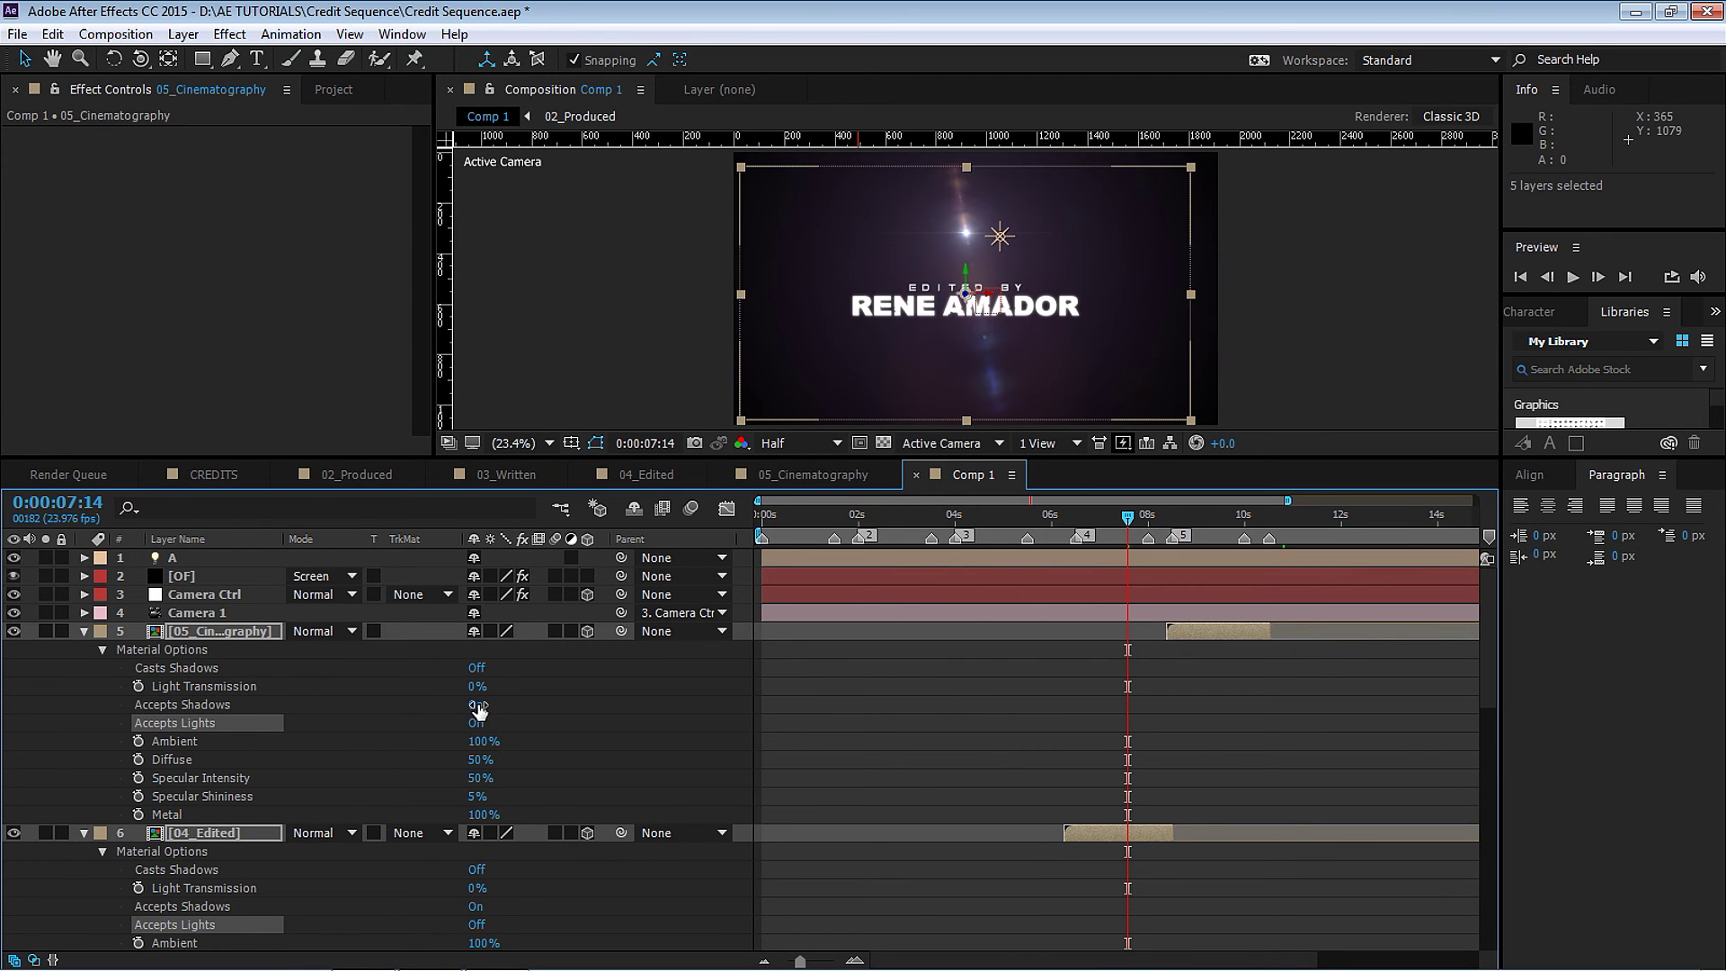
{"action": "left_click", "coordinate": [476, 705]}
{"action": "left_click", "coordinate": [83, 632]}
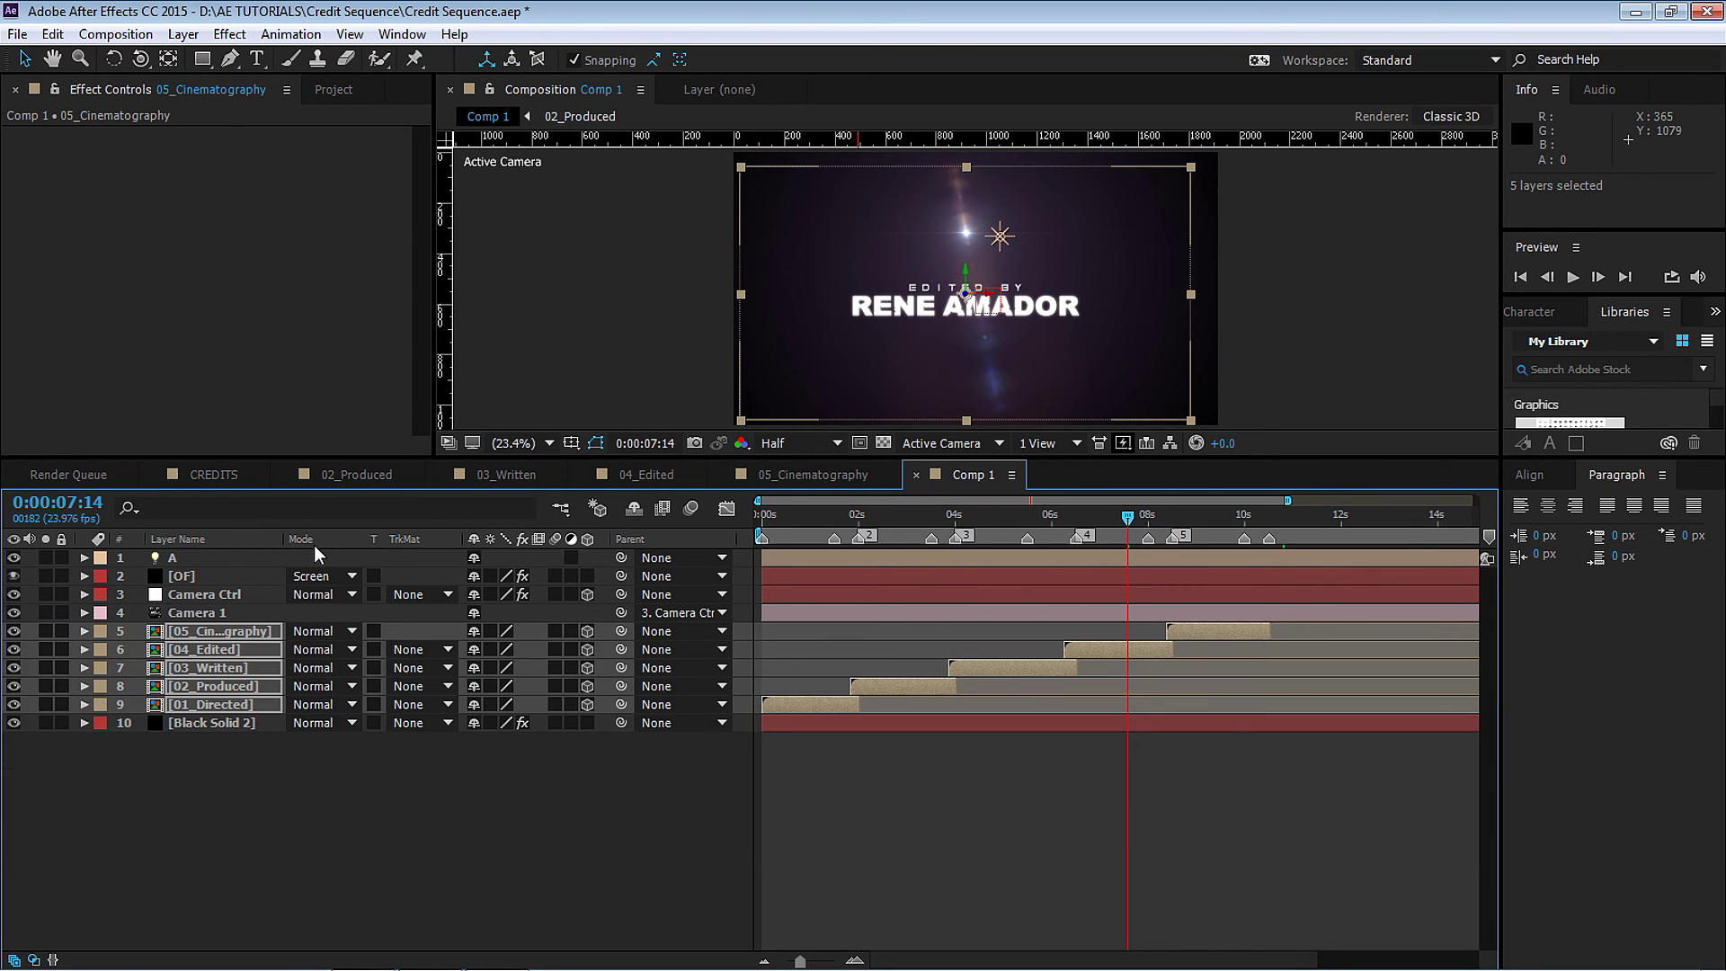
{"action": "left_click", "coordinate": [470, 474]}
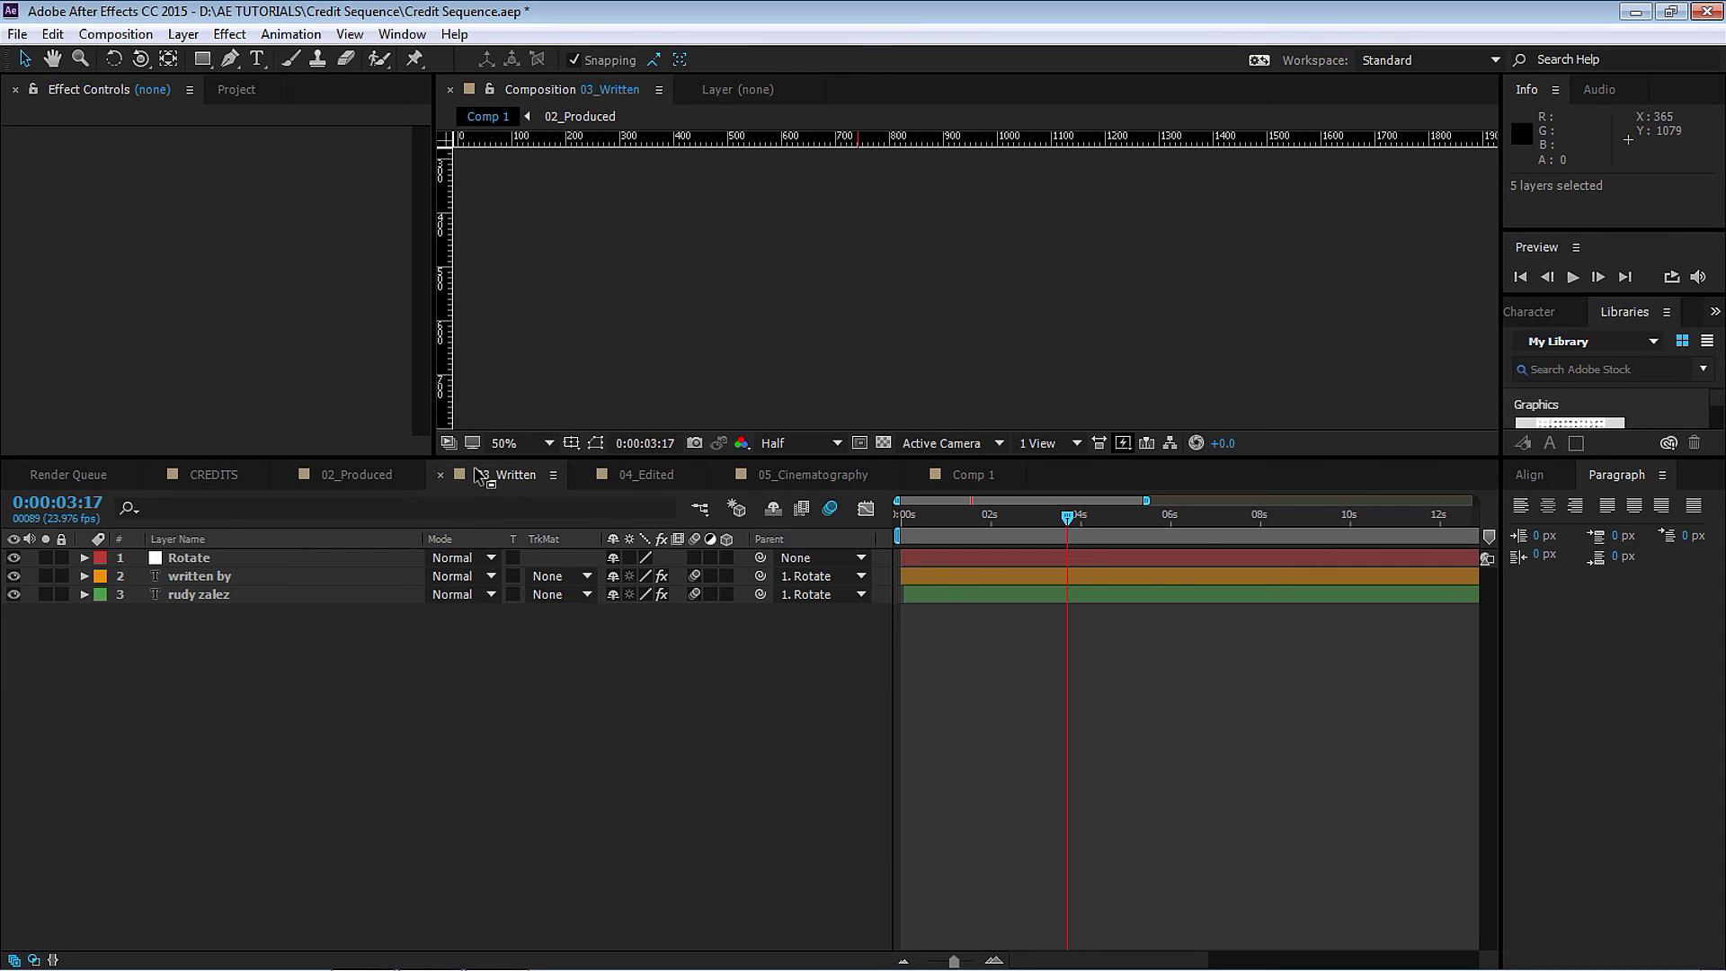
{"action": "left_click_drag", "start_coordinate": [483, 456], "coordinate": [989, 587]}
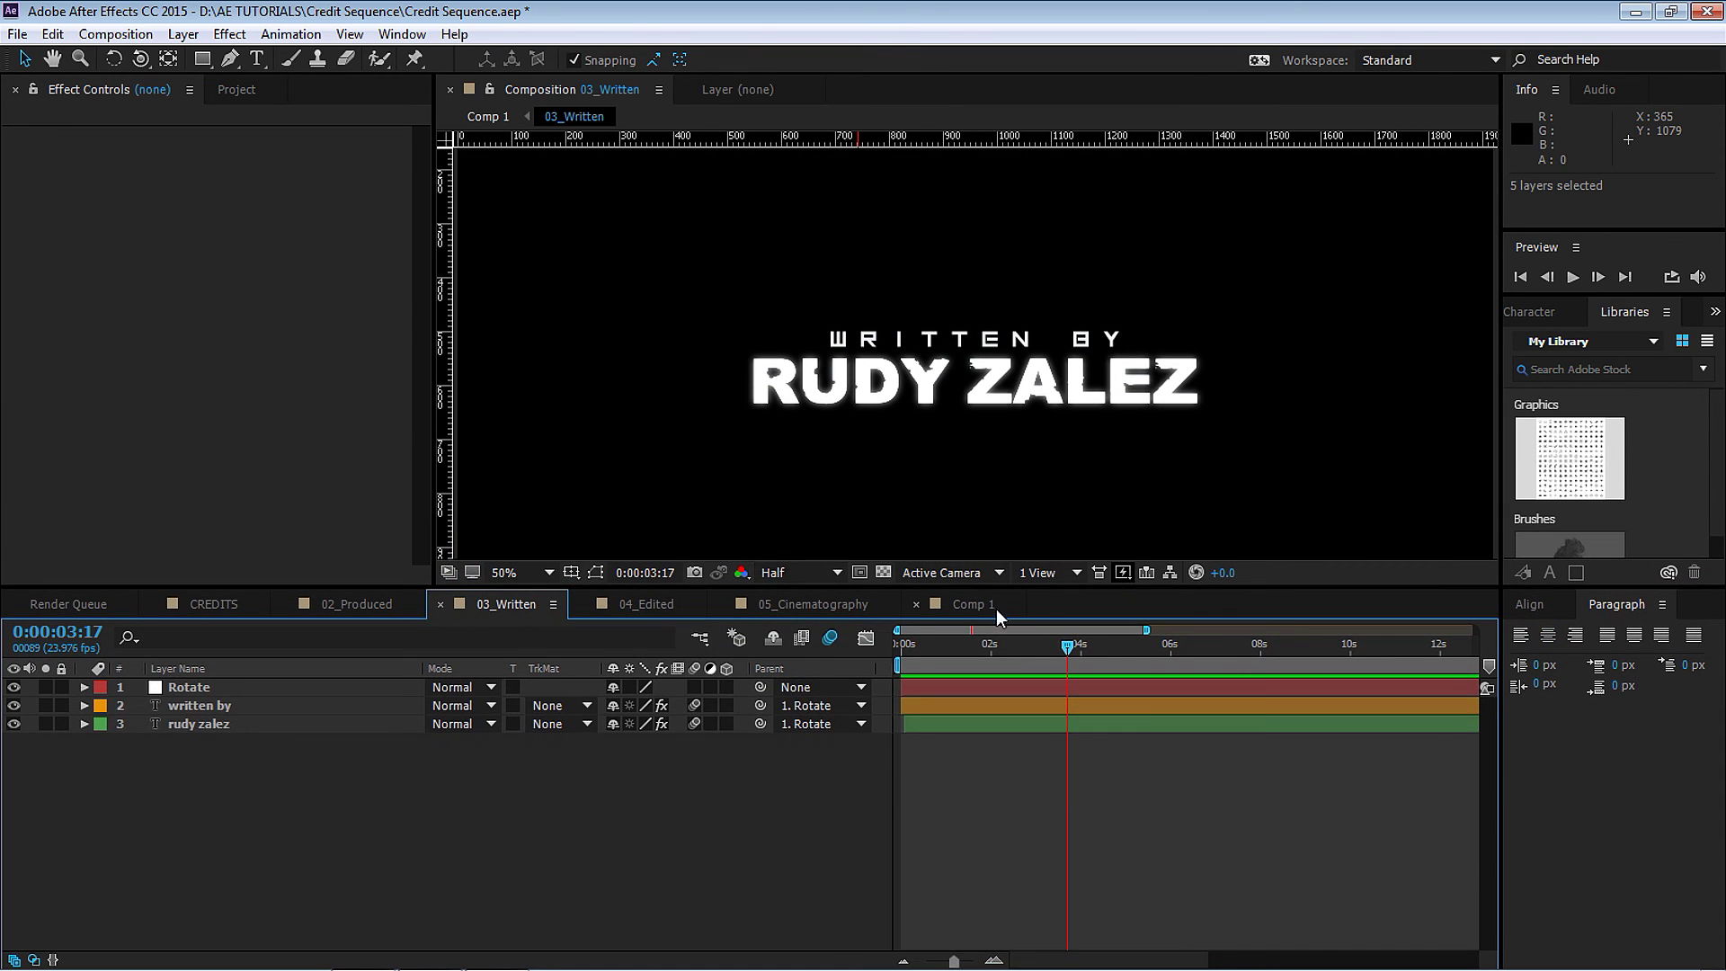
{"action": "left_click", "coordinate": [973, 604]}
{"action": "left_click_drag", "start_coordinate": [801, 586], "coordinate": [823, 618]}
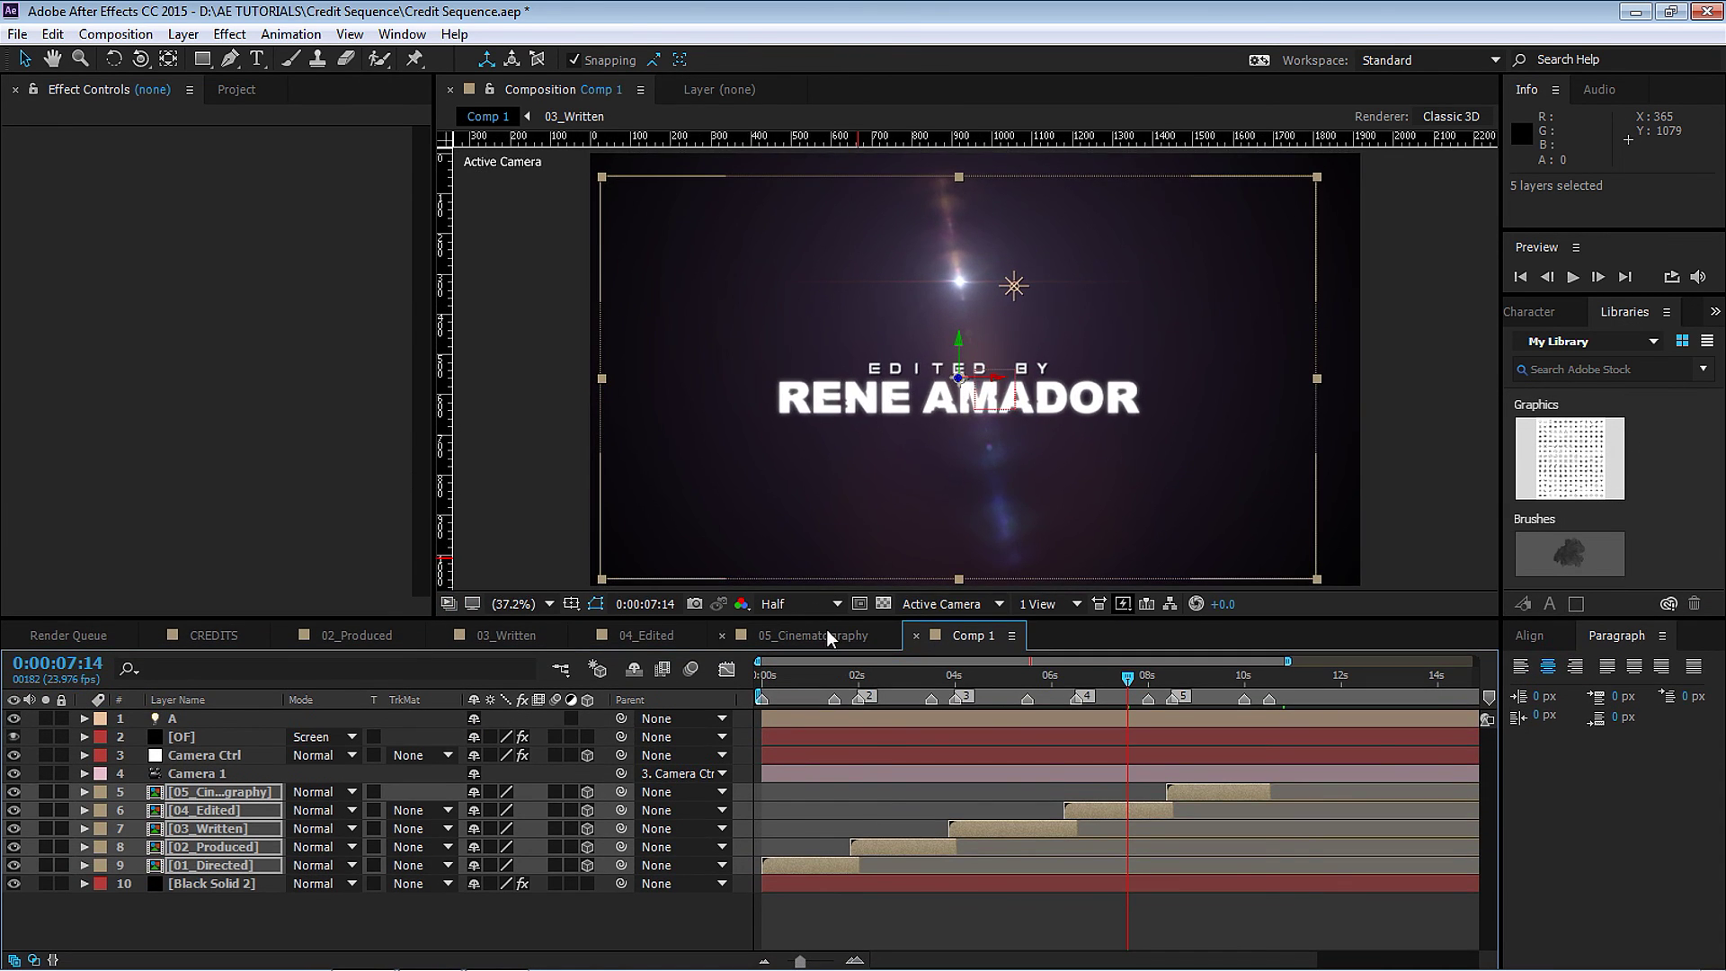
{"action": "left_click_drag", "start_coordinate": [784, 681], "coordinate": [1074, 681]}
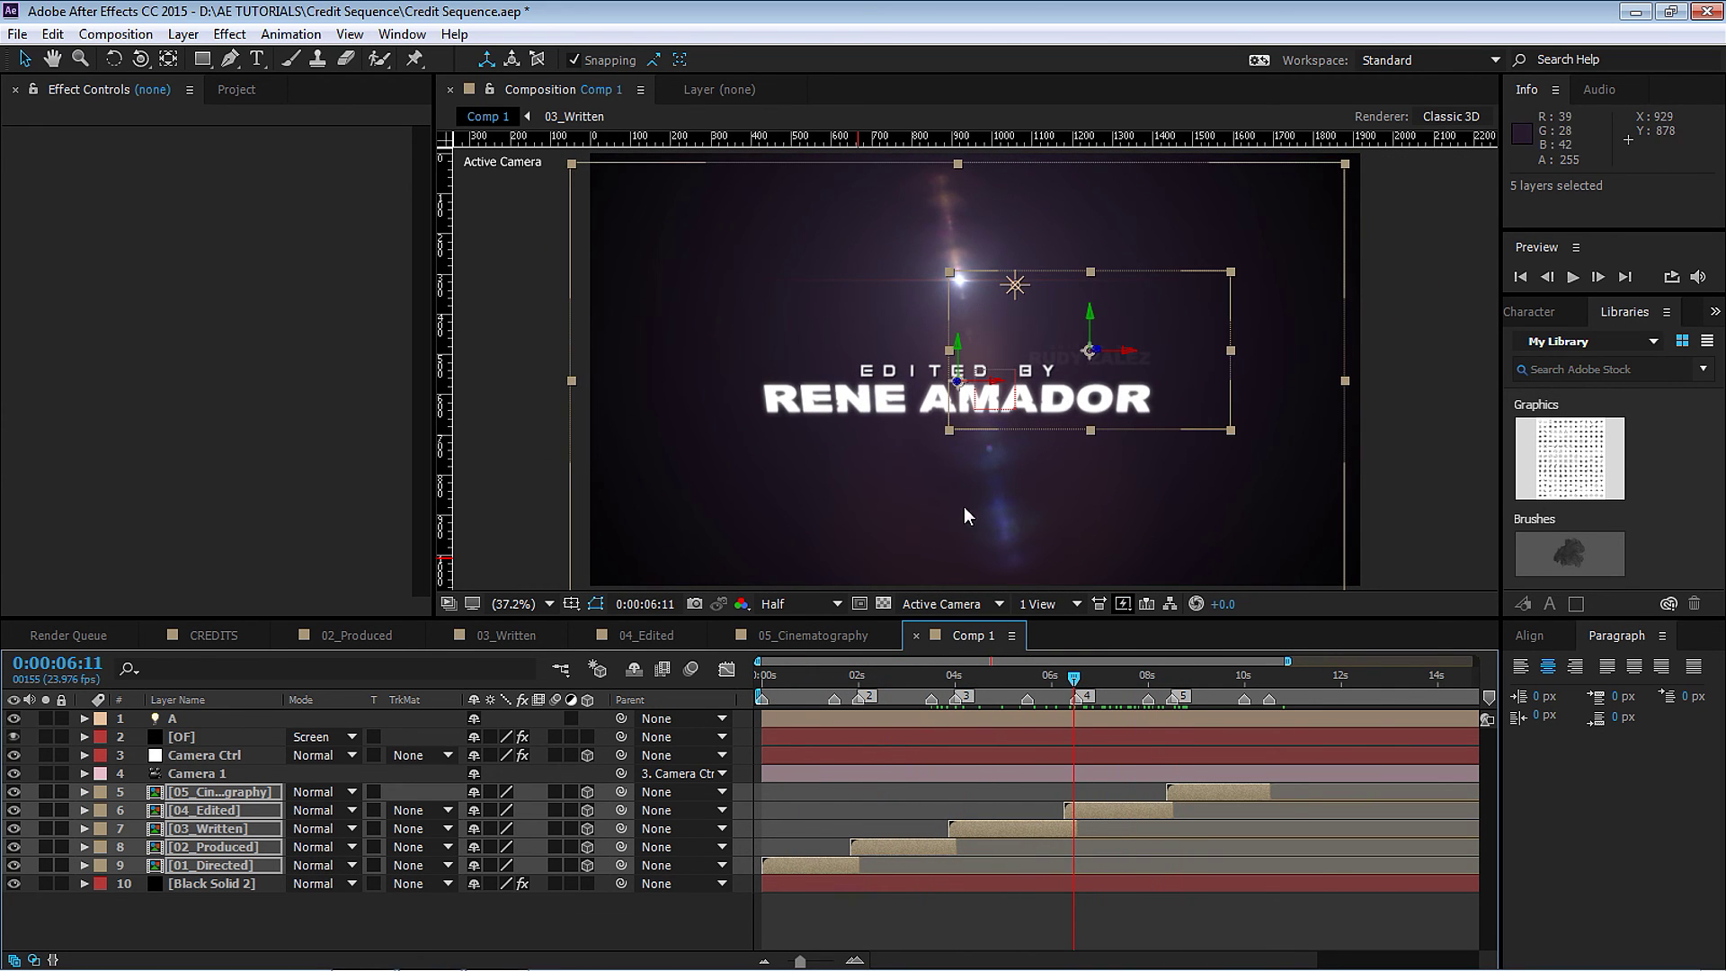
{"action": "key", "text": "Page_Up"}
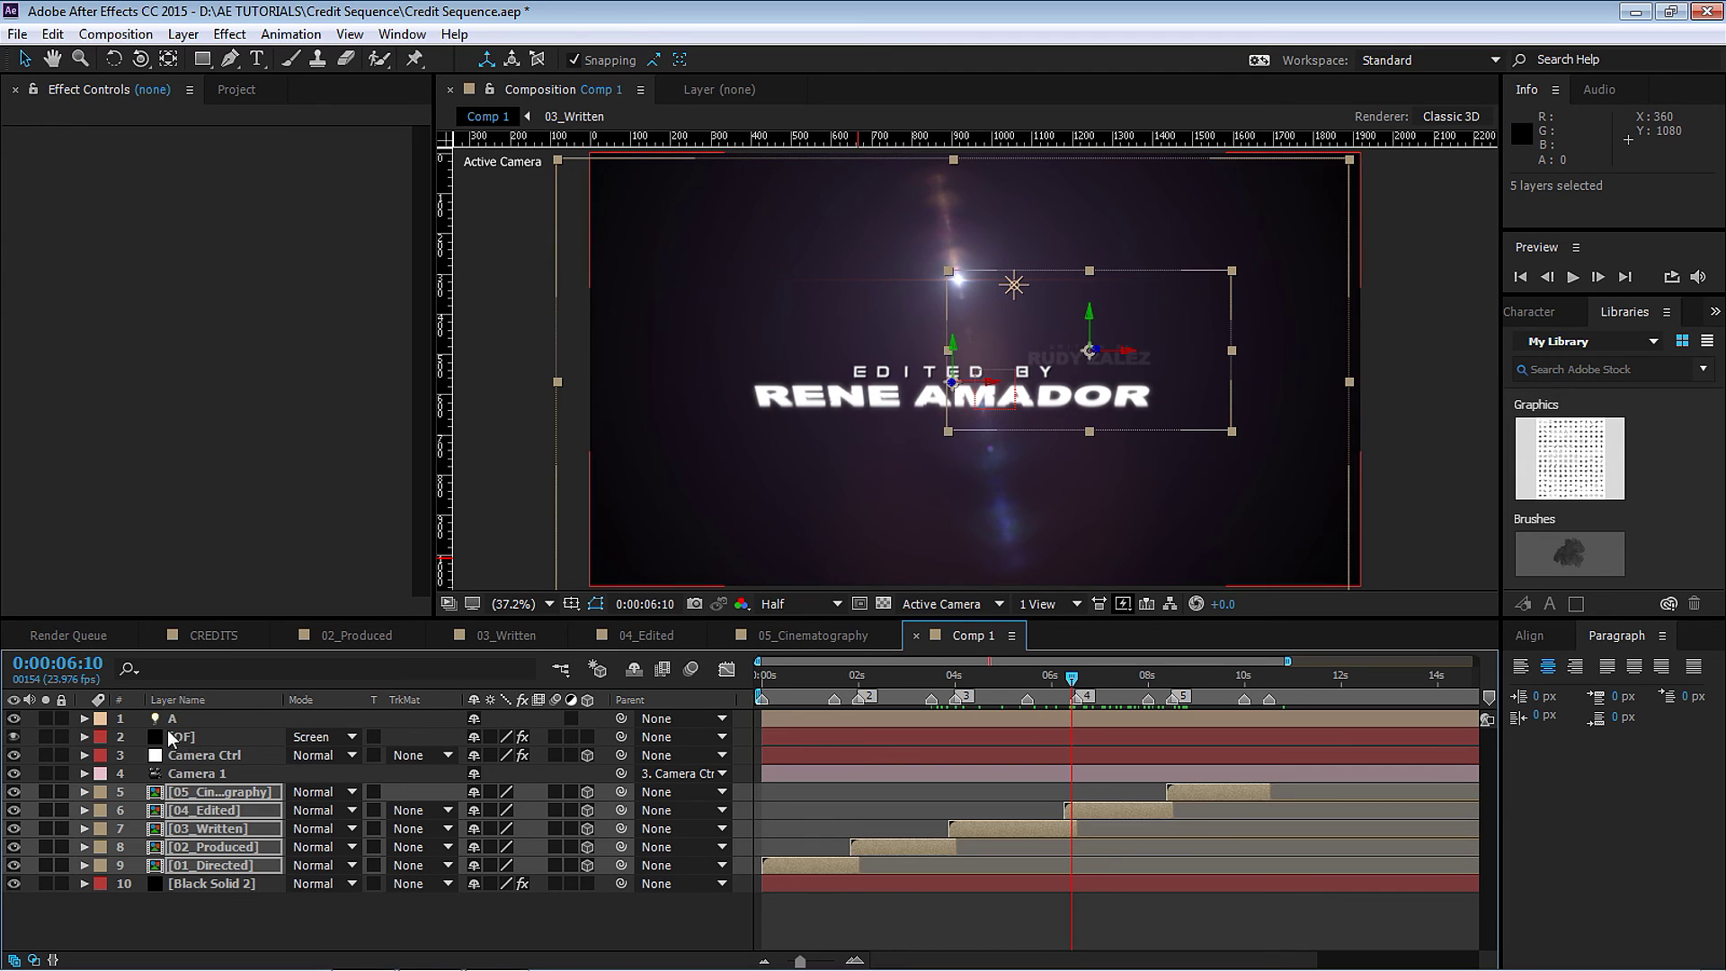
{"action": "left_click", "coordinate": [191, 737]}
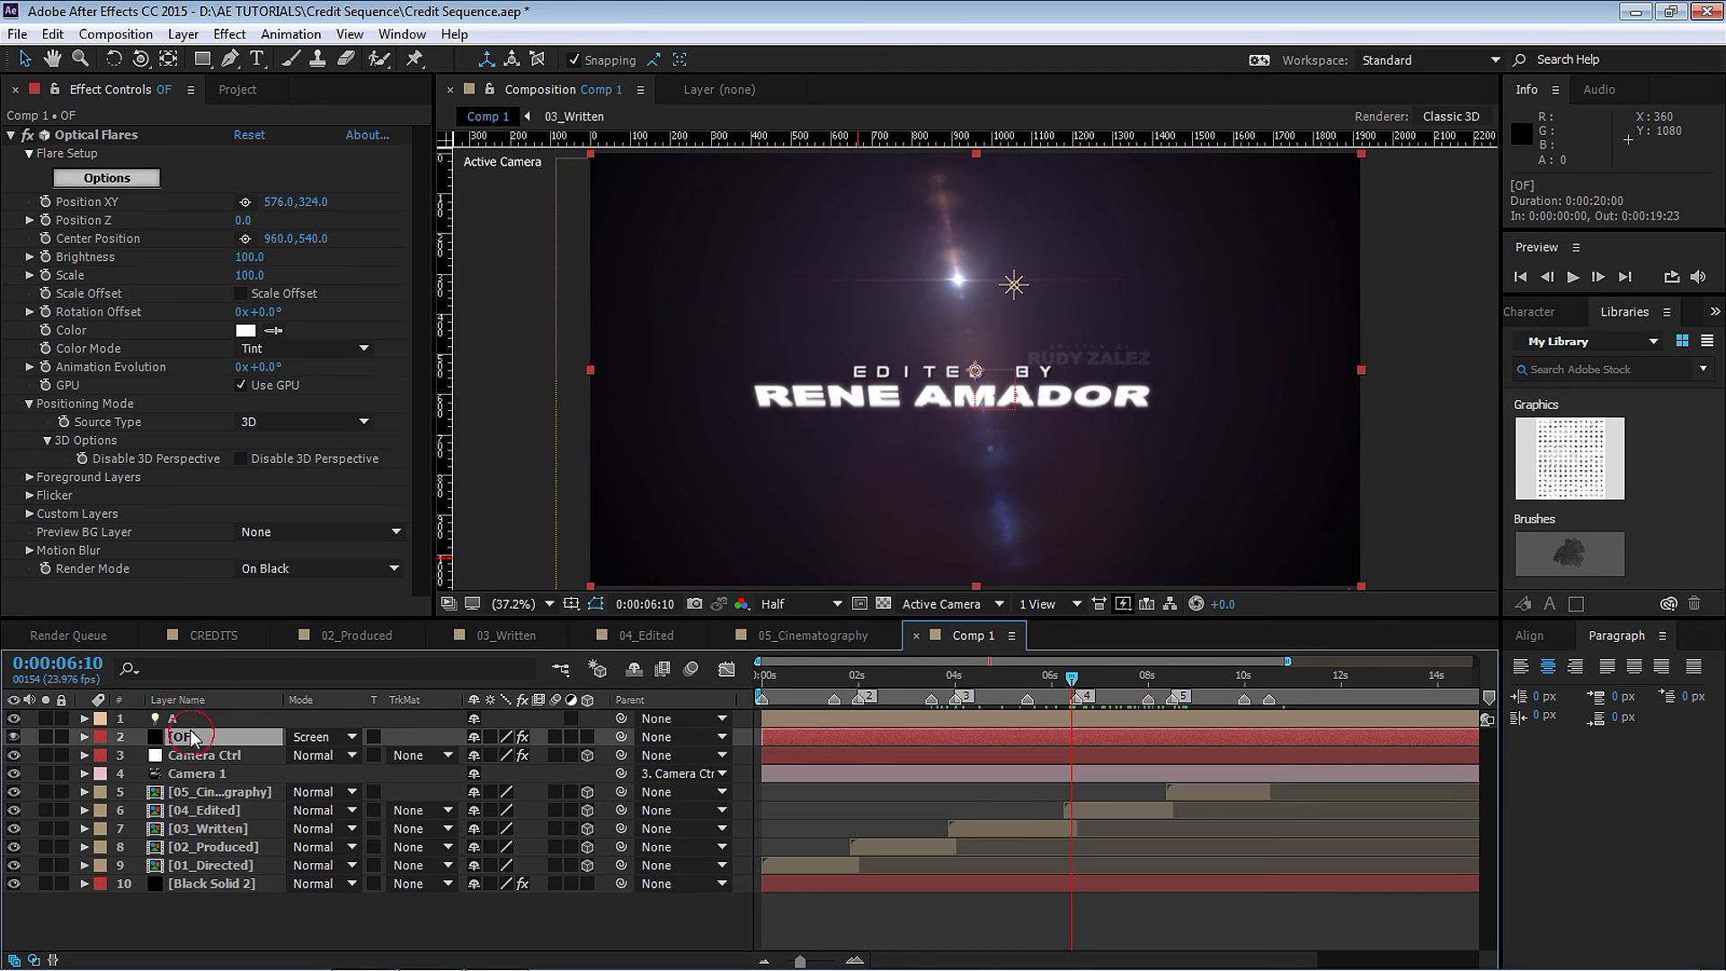
Set Optical Flares Source Type to Track Lights with Name Starts With A.
{"action": "left_click", "coordinate": [307, 422]}
{"action": "left_click", "coordinate": [315, 487]}
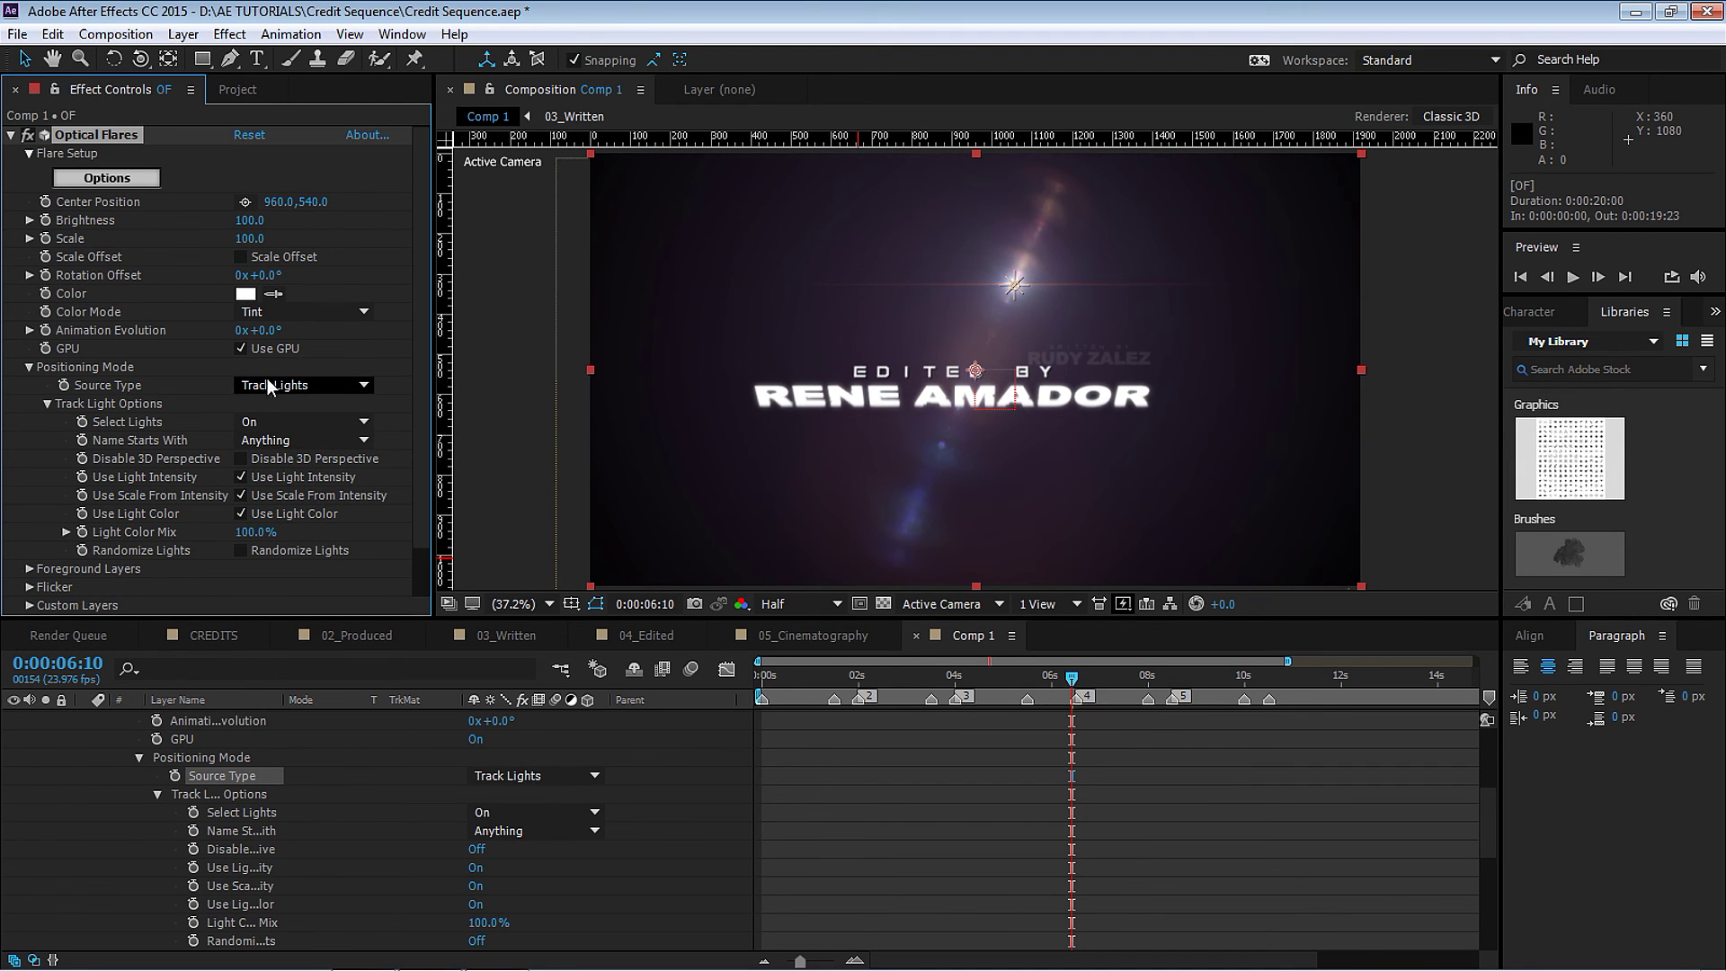
{"action": "left_click", "coordinate": [269, 443]}
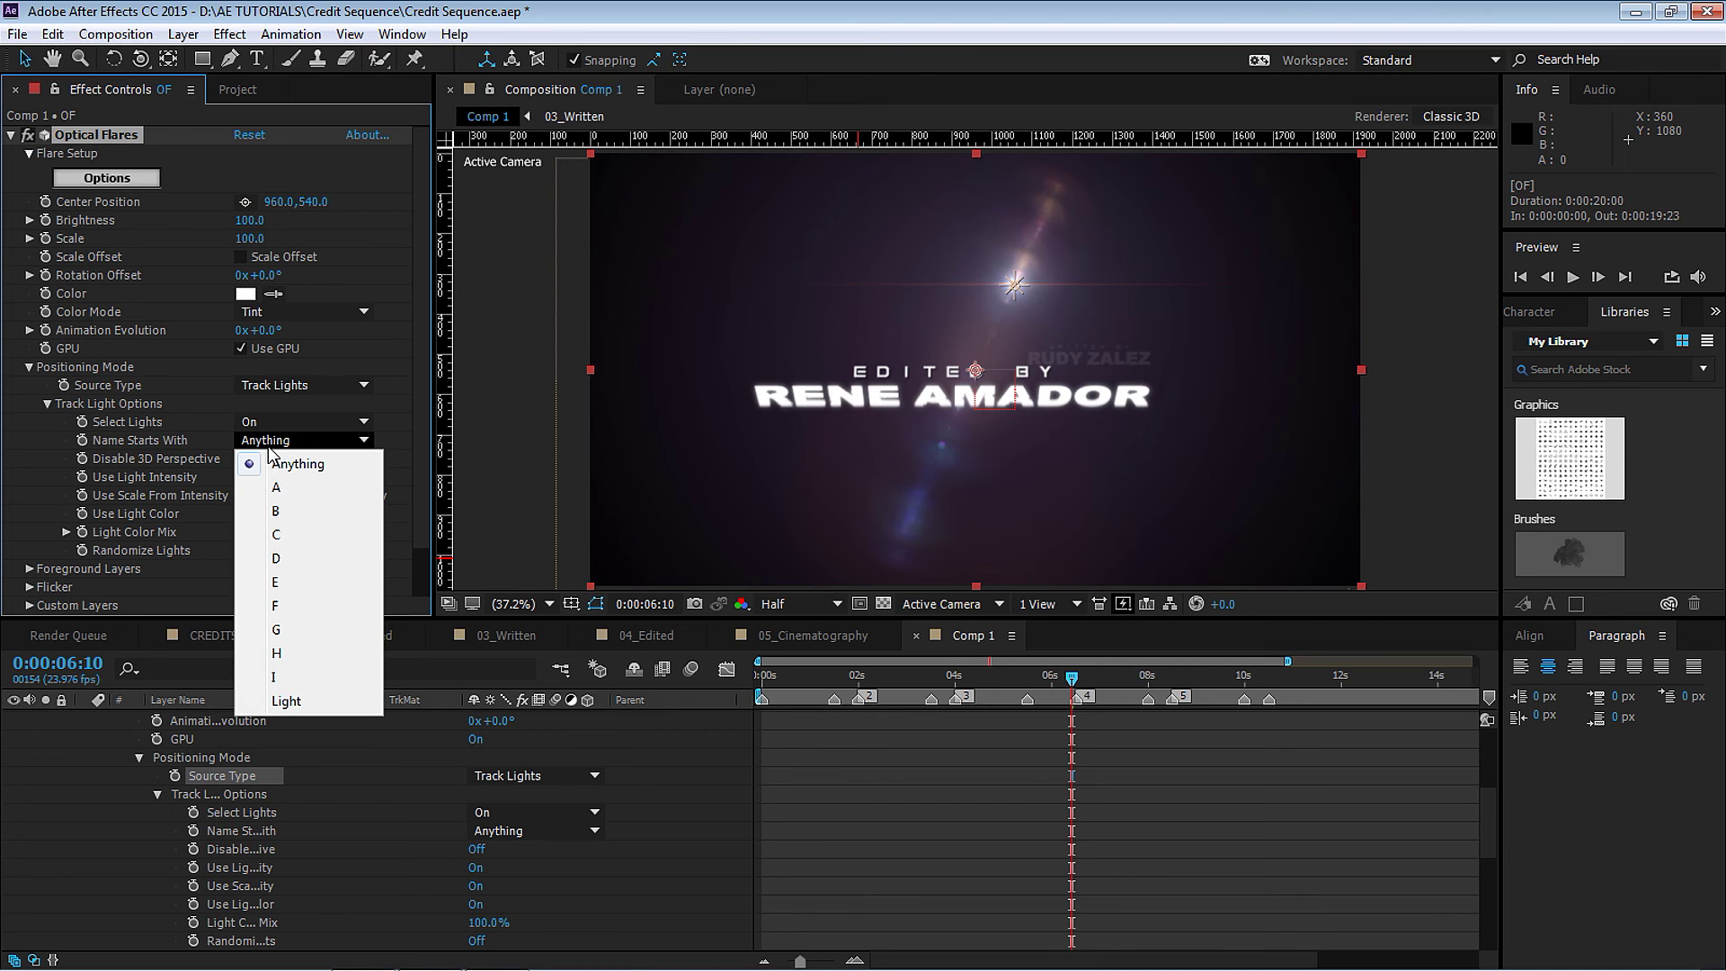
{"action": "left_click", "coordinate": [281, 490]}
{"action": "scroll", "coordinate": [1259, 665], "scroll_direction": "up", "scroll_amount": 5}
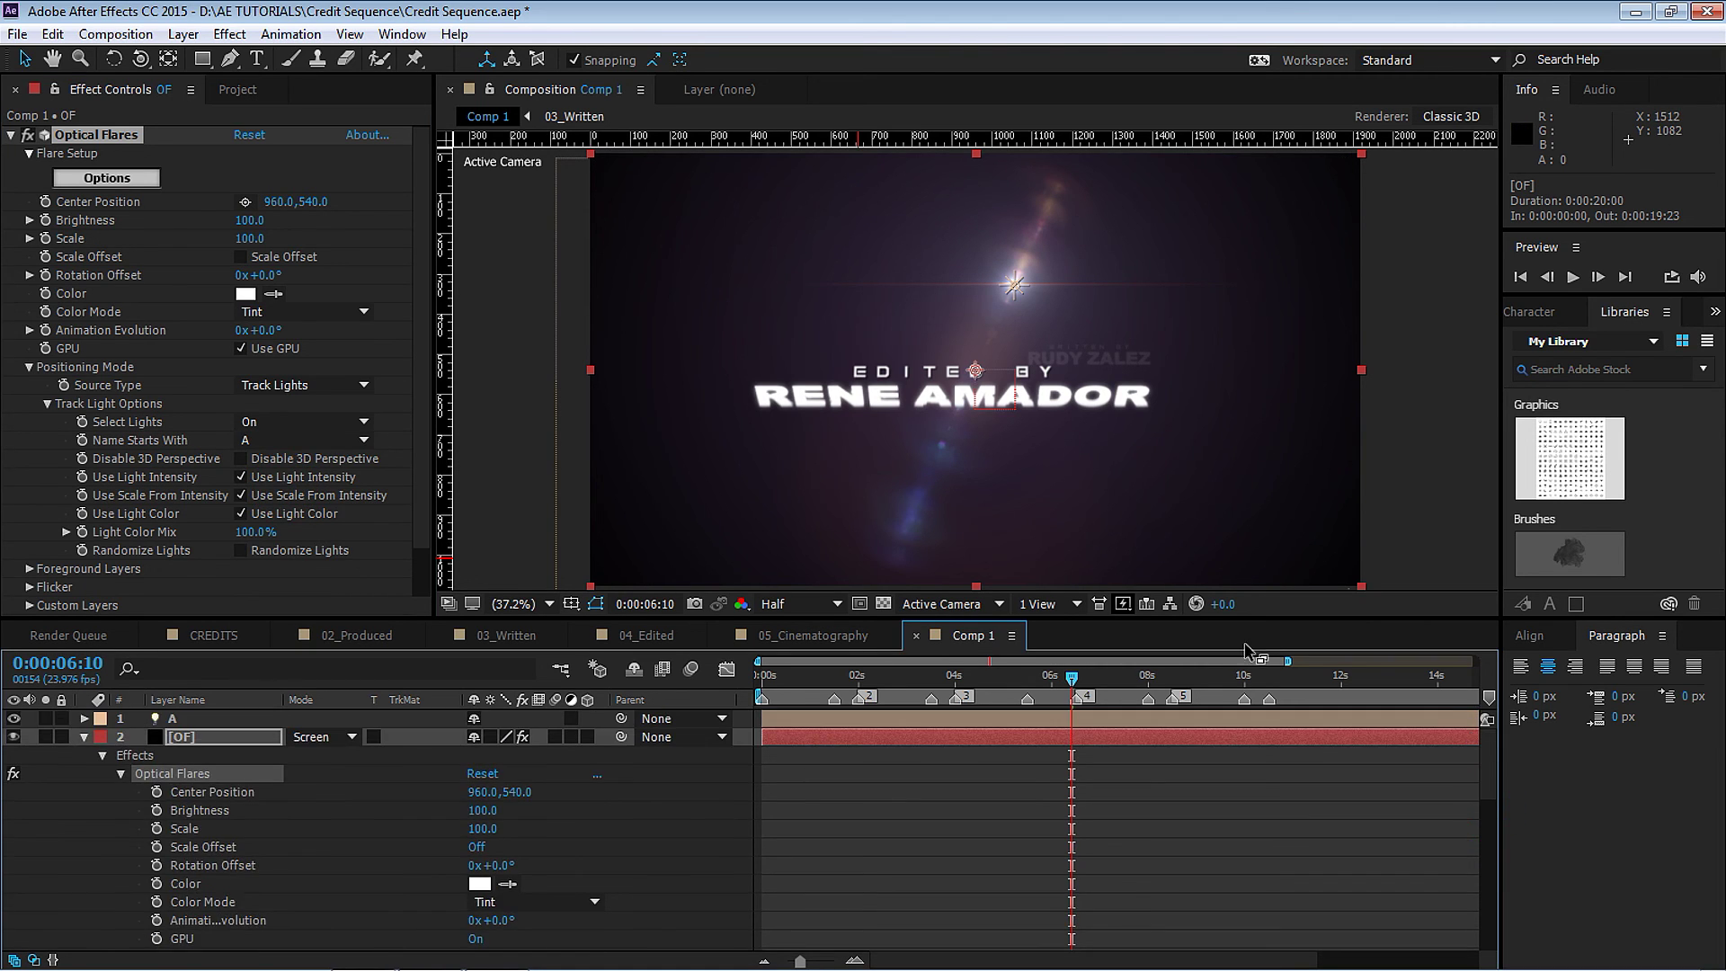
{"action": "left_click", "coordinate": [83, 737]}
{"action": "left_click", "coordinate": [179, 736]}
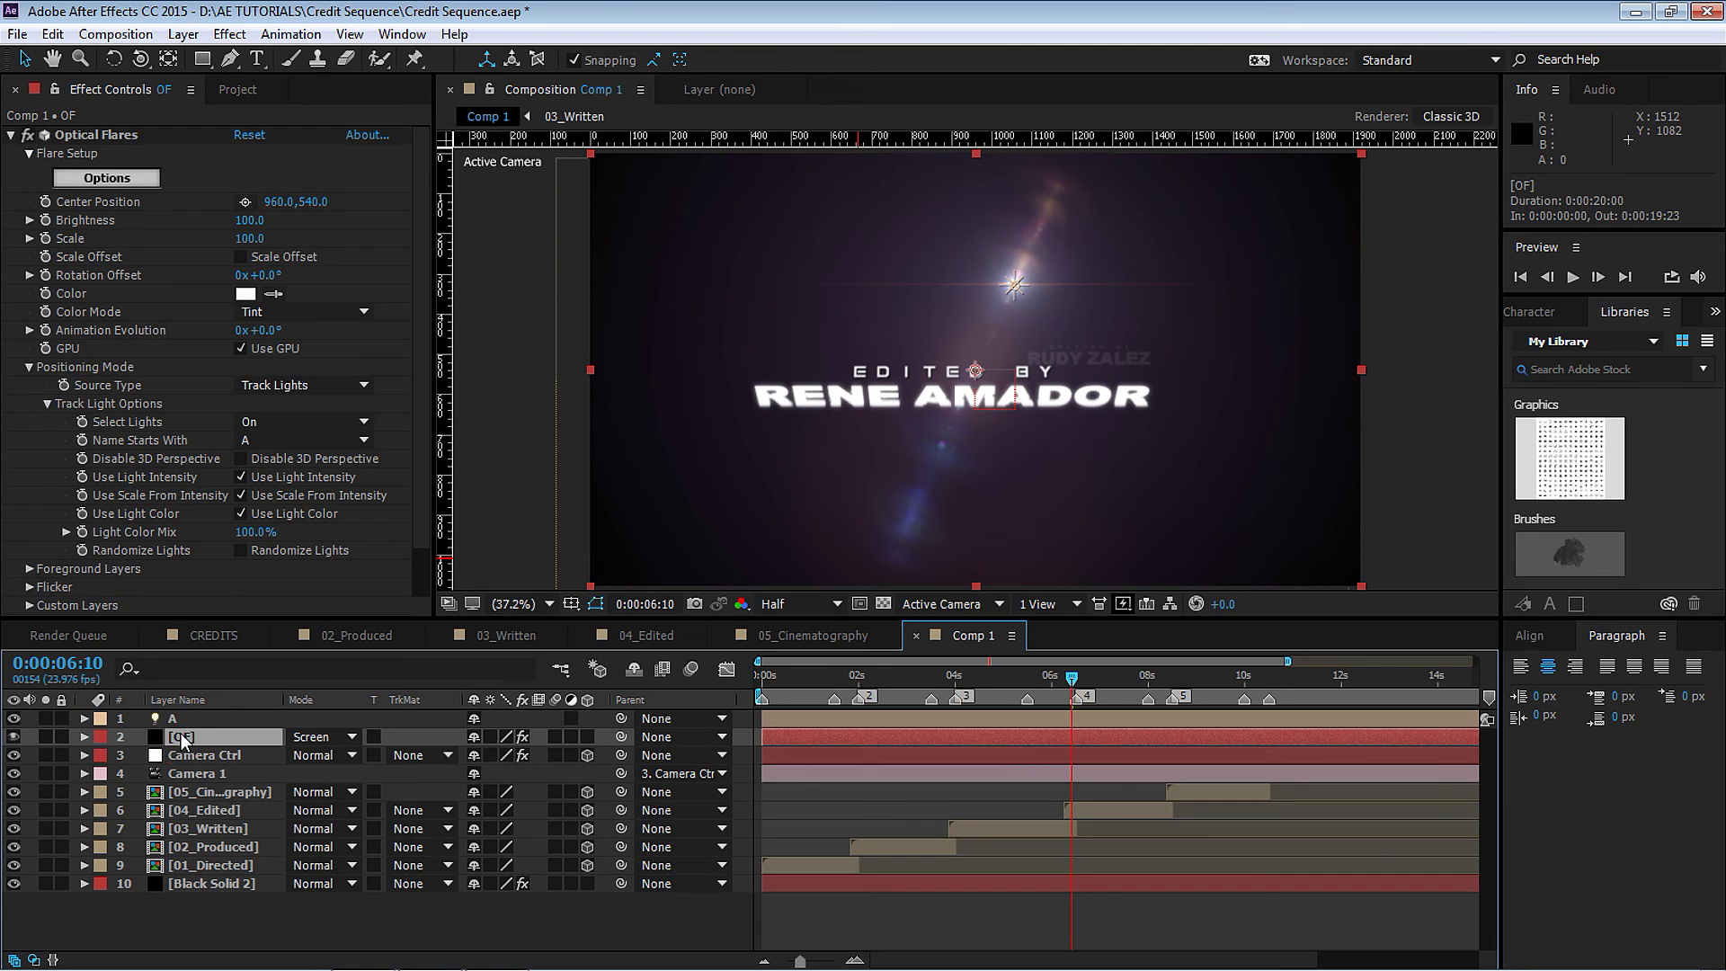
Move light A left and back to -1641.2, 460, 1905.6.
{"action": "left_click", "coordinate": [173, 718]}
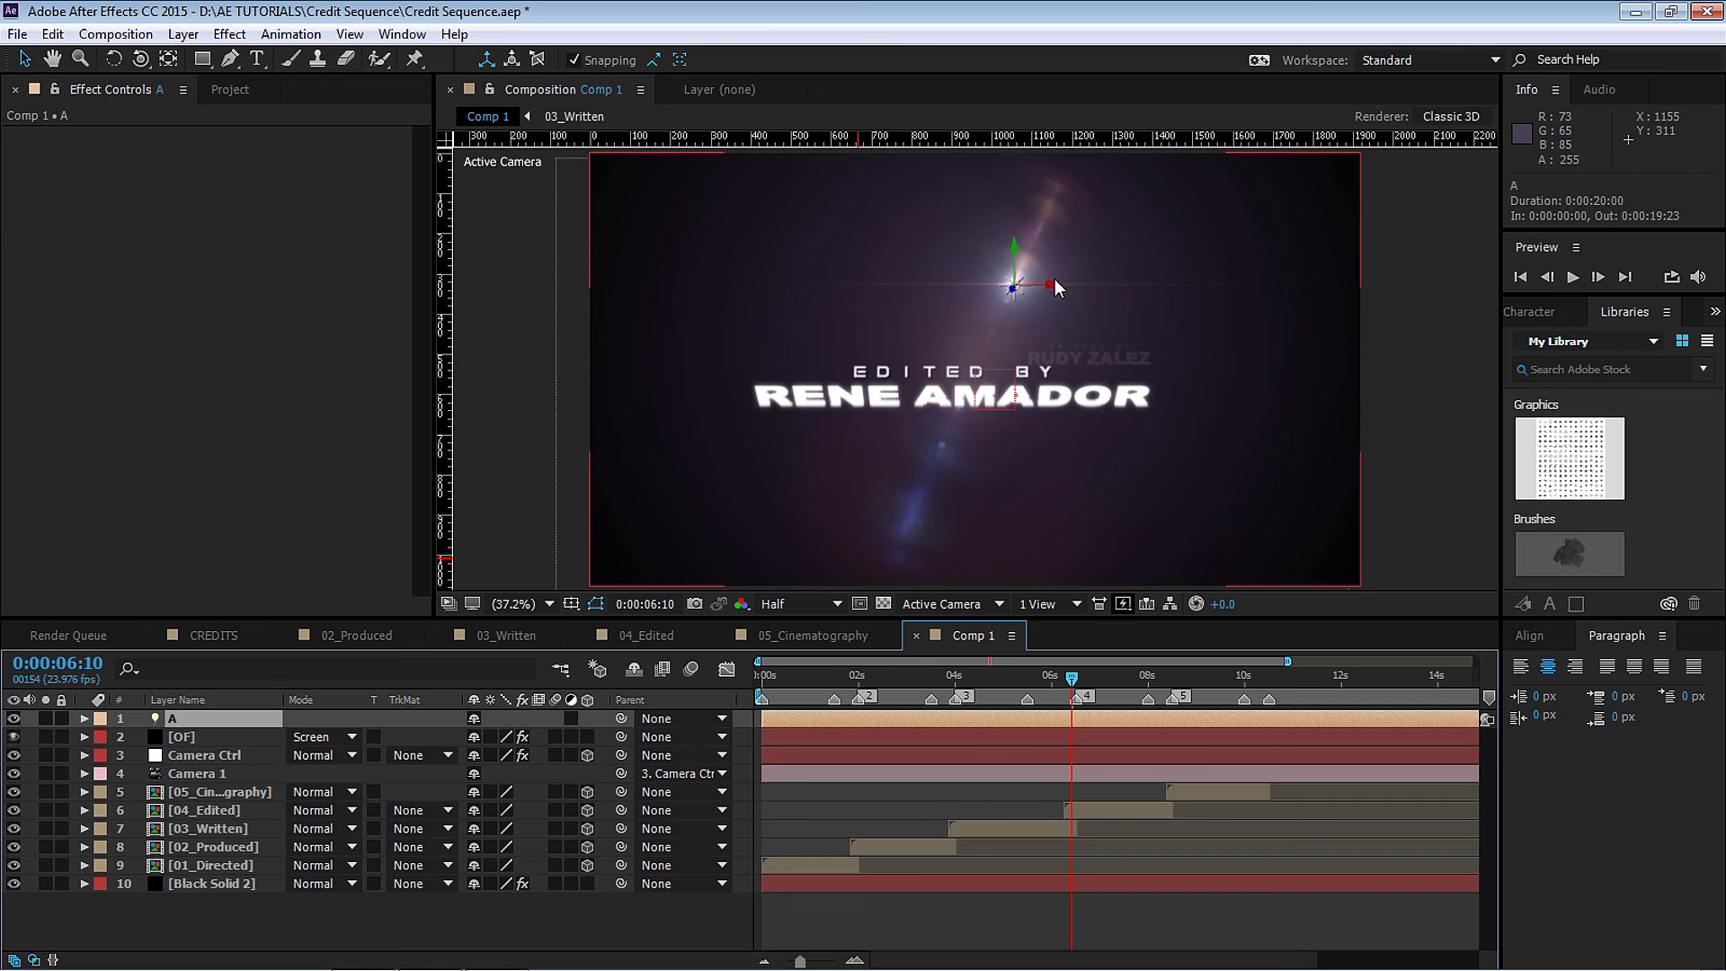
{"action": "left_click_drag", "start_coordinate": [1054, 288], "coordinate": [611, 326]}
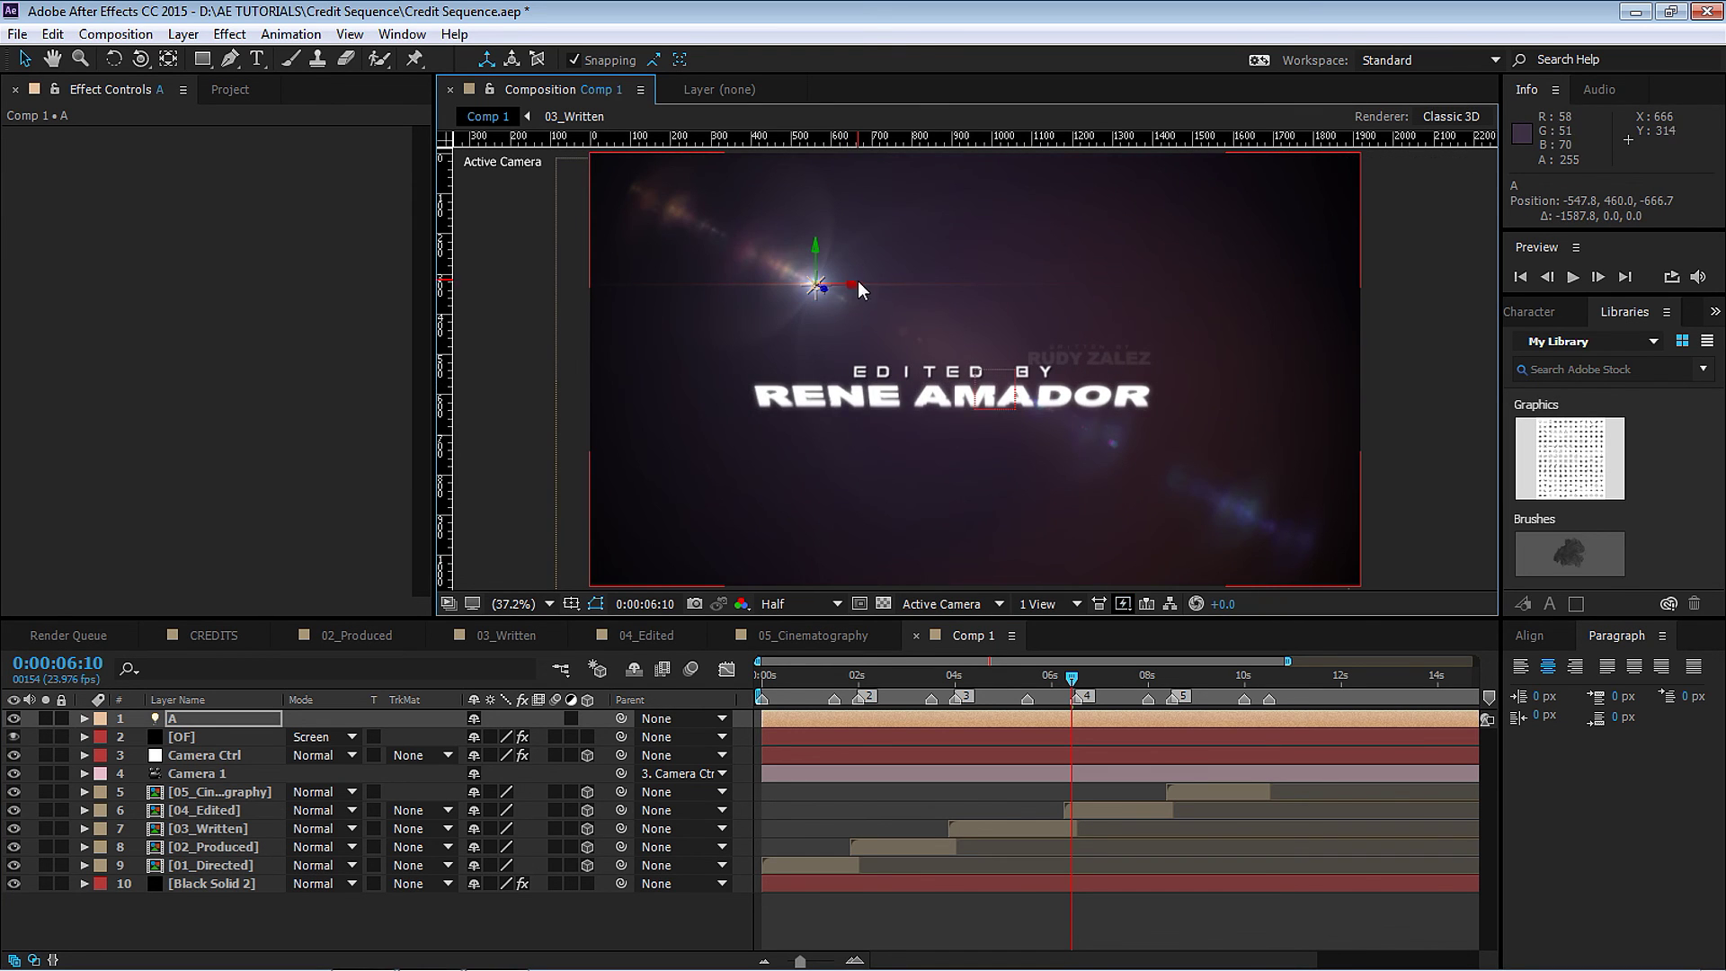
{"action": "left_click_drag", "start_coordinate": [857, 288], "coordinate": [544, 304]}
{"action": "left_click", "coordinate": [786, 676]}
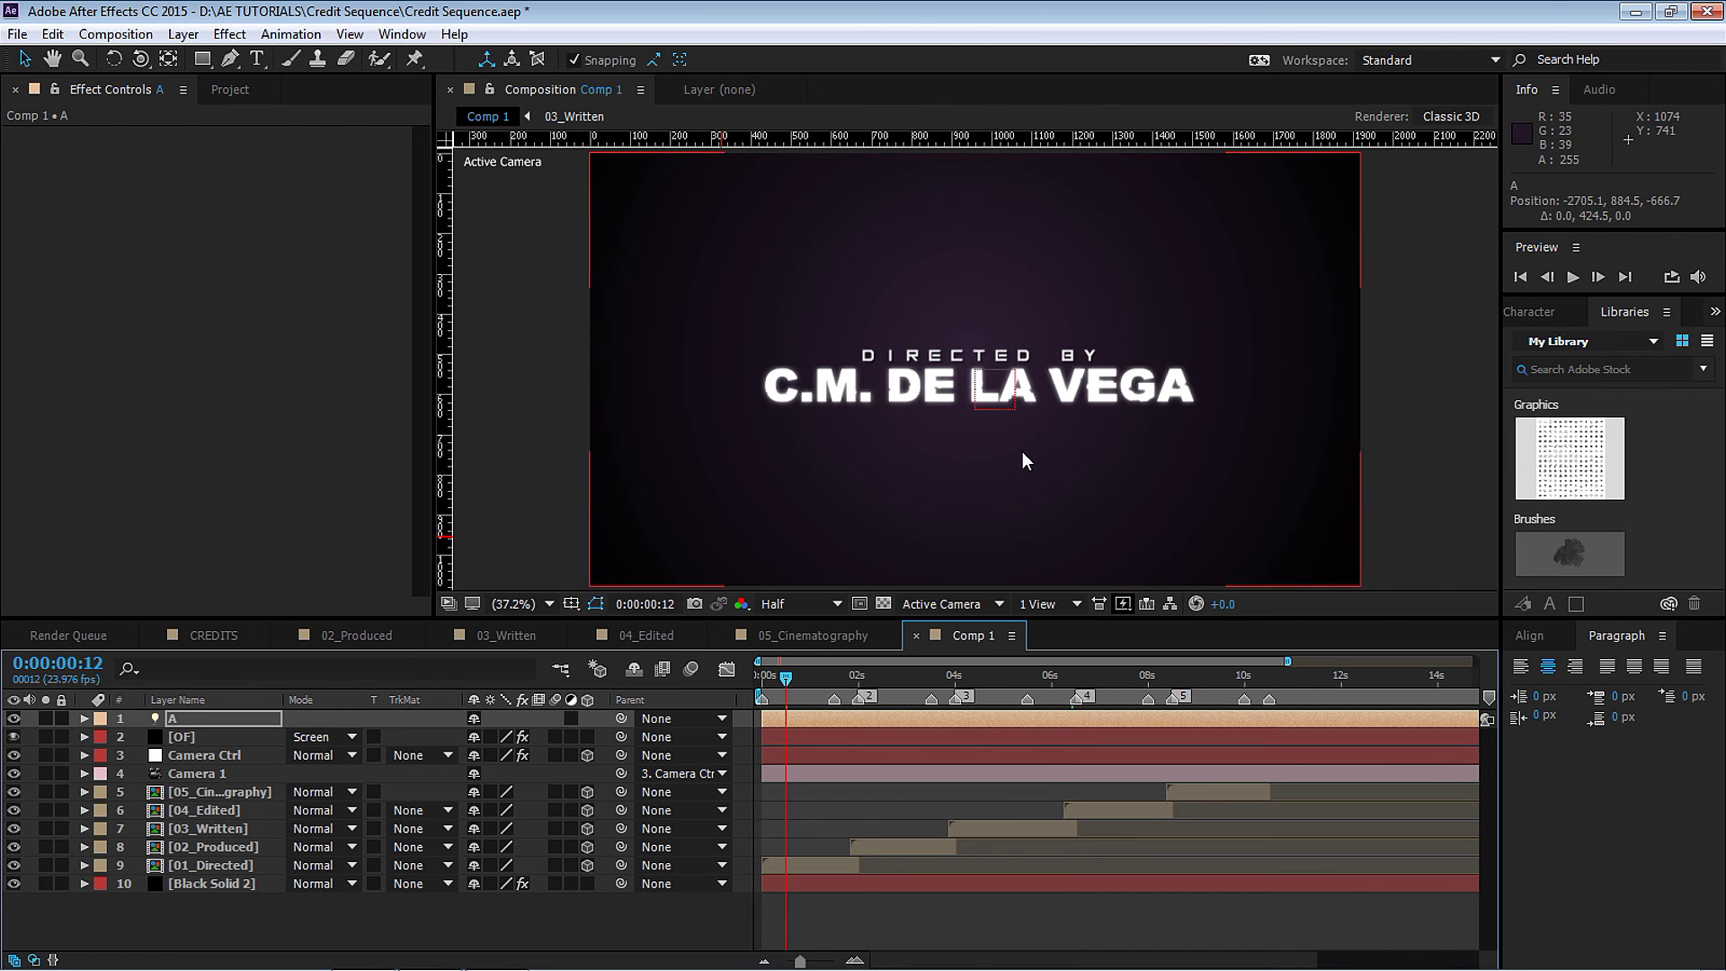
{"action": "key", "text": "comma"}
{"action": "key", "text": "comma"}
{"action": "key", "text": "comma"}
{"action": "key", "text": "comma"}
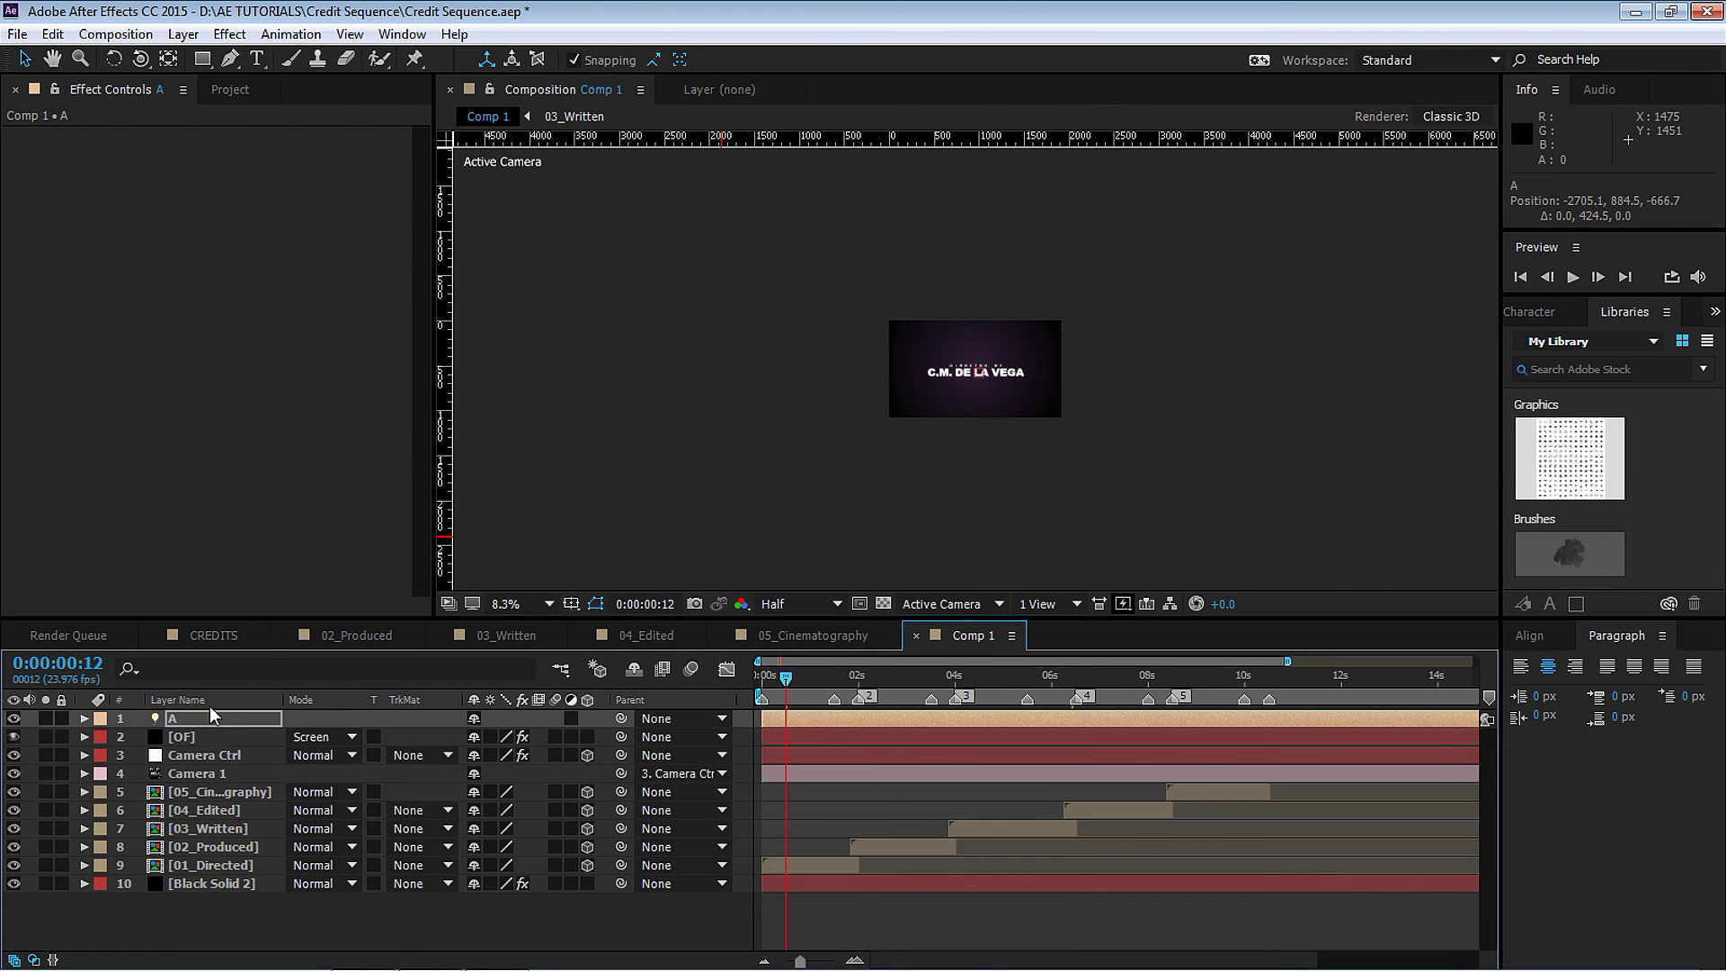
{"action": "key", "text": "ctrl+z"}
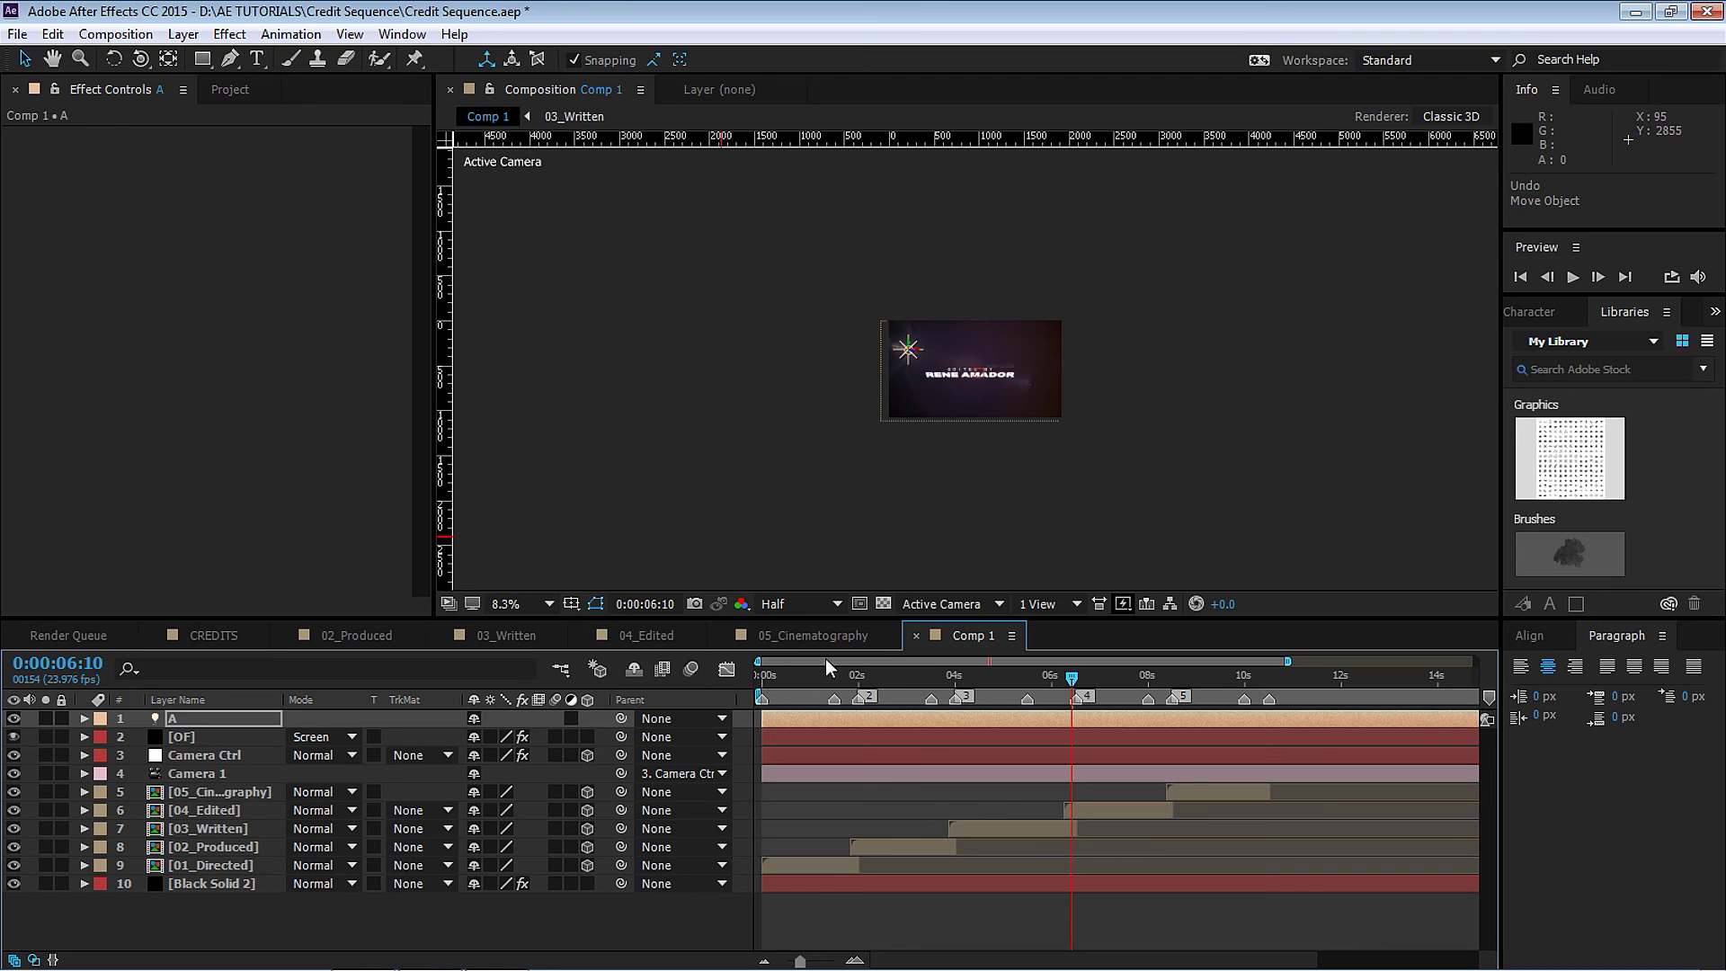
{"action": "left_click_drag", "start_coordinate": [825, 665], "coordinate": [768, 676]}
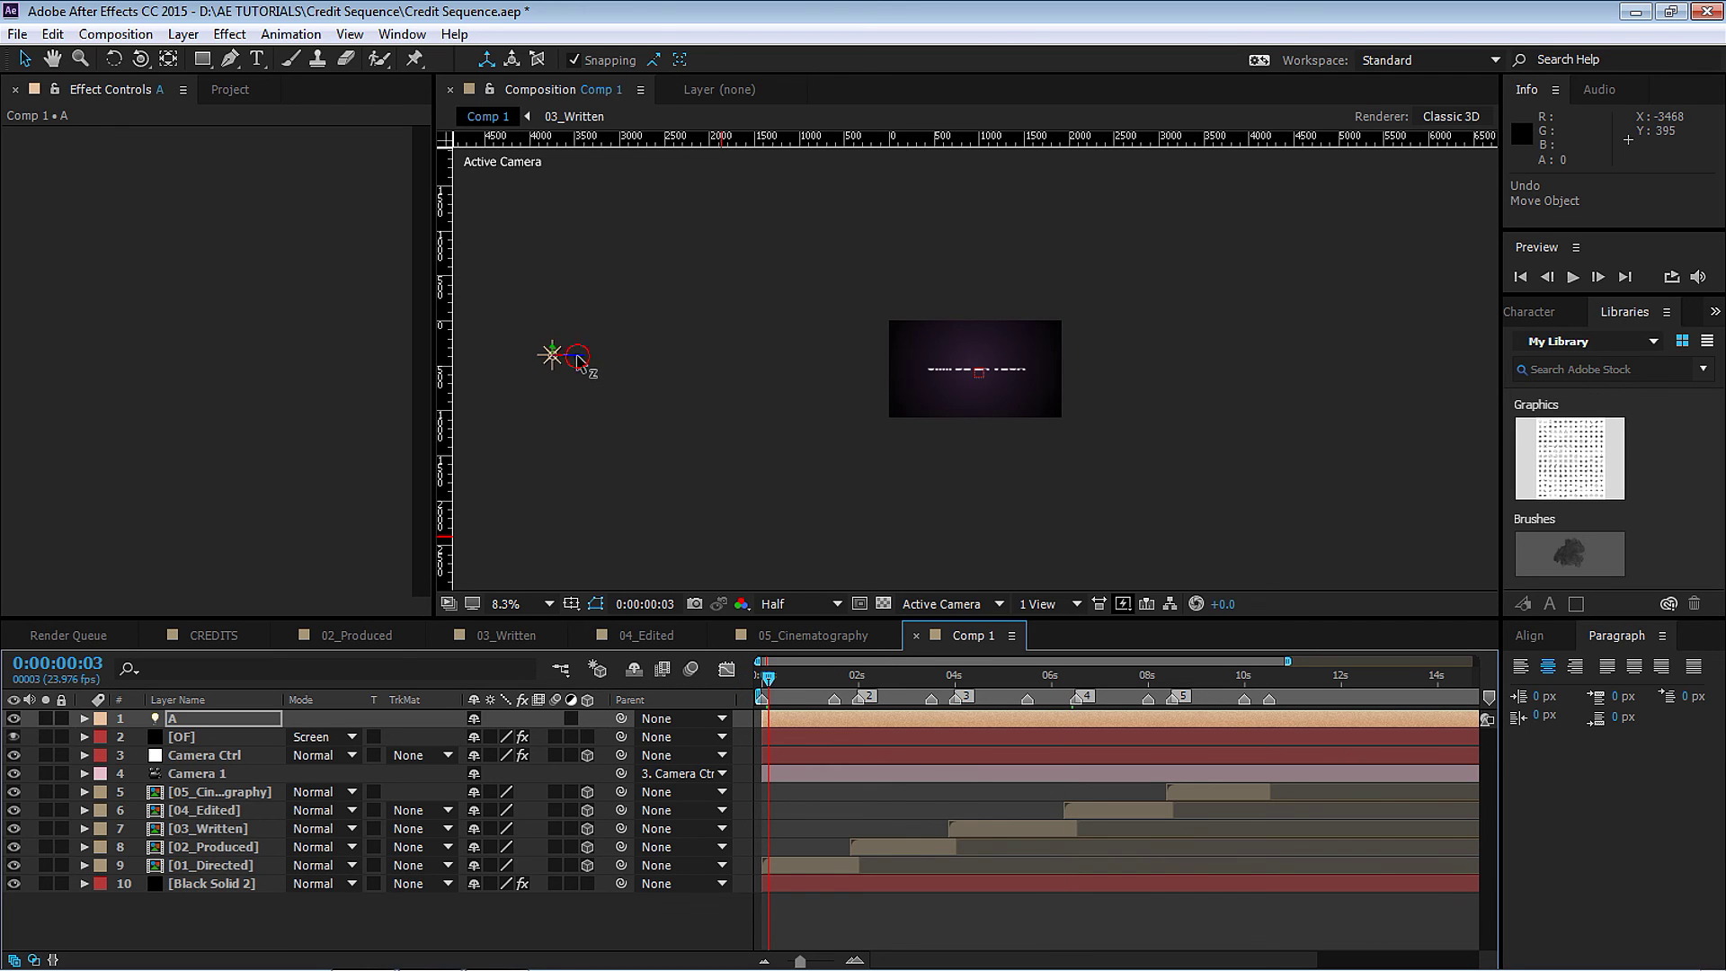
{"action": "left_click_drag", "start_coordinate": [578, 358], "coordinate": [600, 362]}
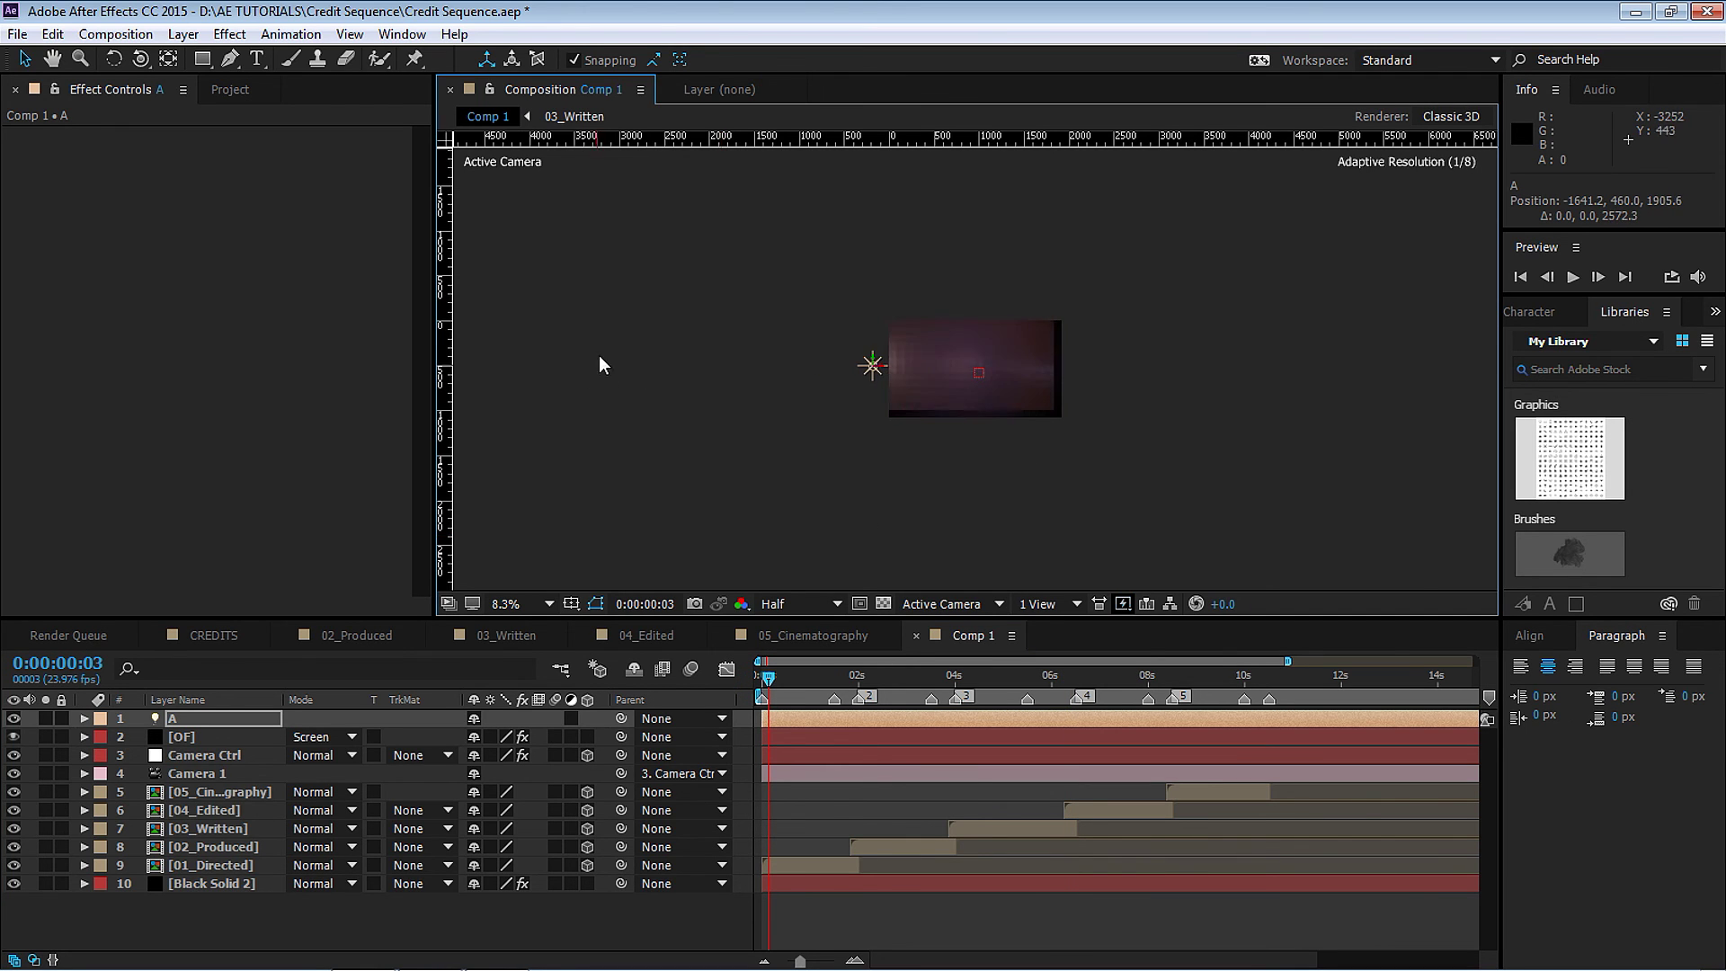
Set the viewer to 33.3%, zoom the timeline to the first seconds, and return to 0.
{"action": "key", "text": "period"}
{"action": "key", "text": "period"}
{"action": "key", "text": "period"}
{"action": "key", "text": "period"}
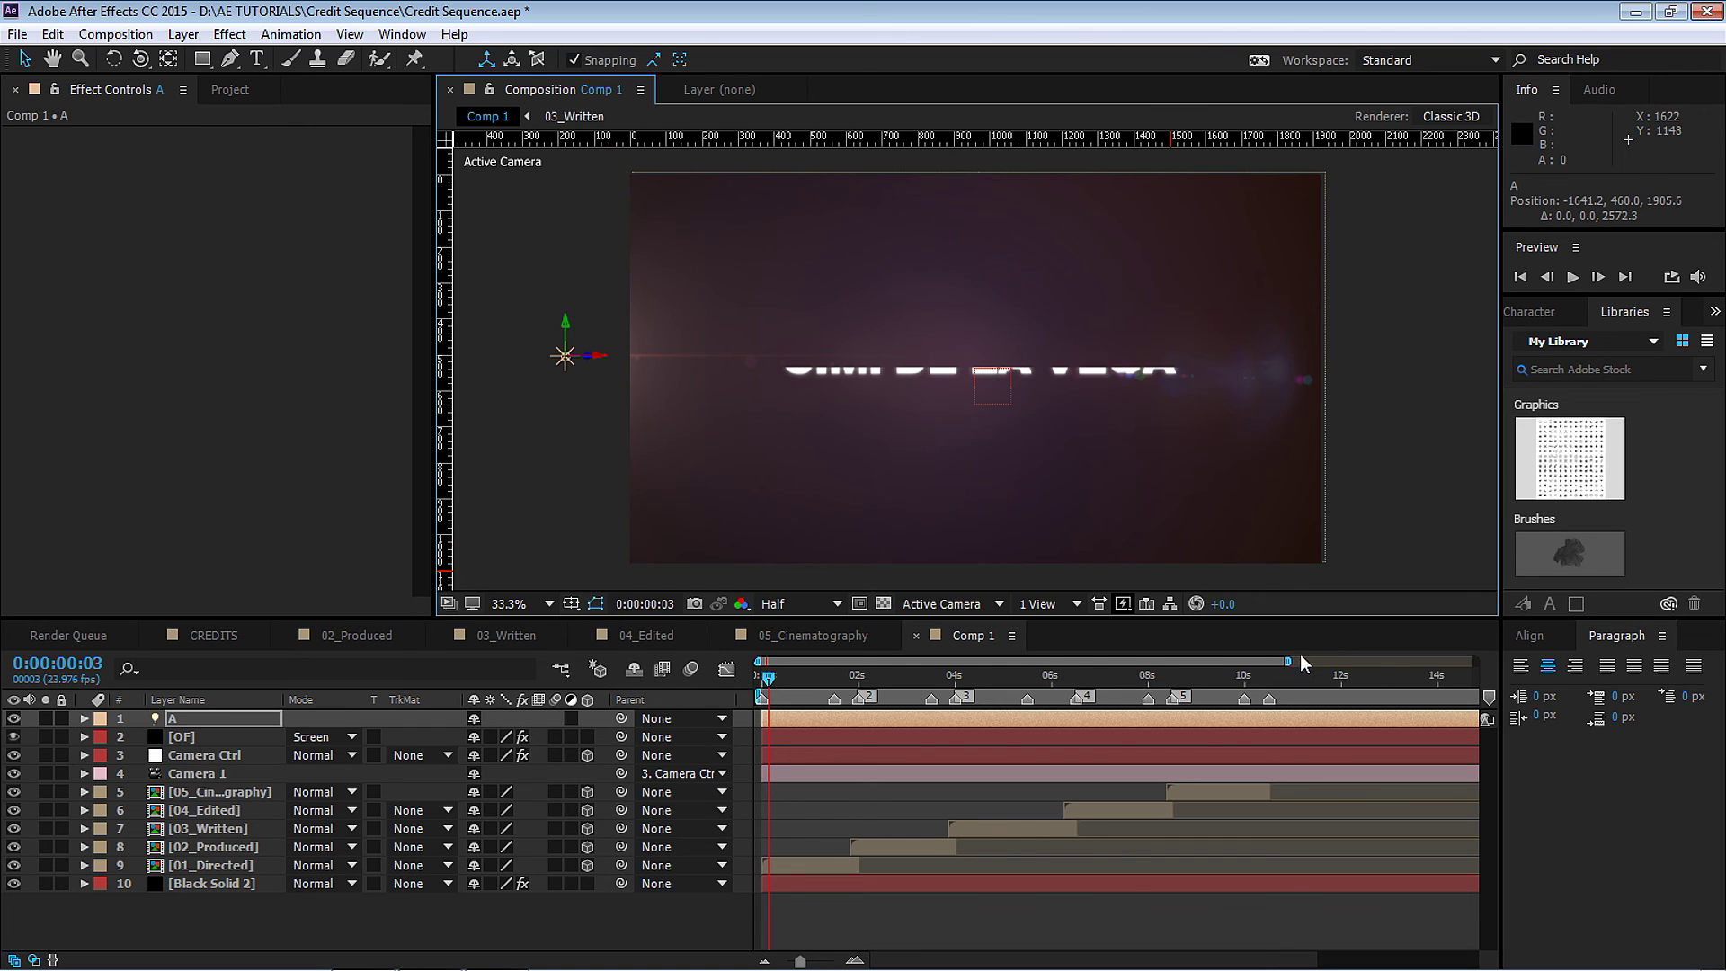
{"action": "left_click_drag", "start_coordinate": [1288, 662], "coordinate": [1176, 662]}
{"action": "left_click_drag", "start_coordinate": [769, 691], "coordinate": [763, 690]}
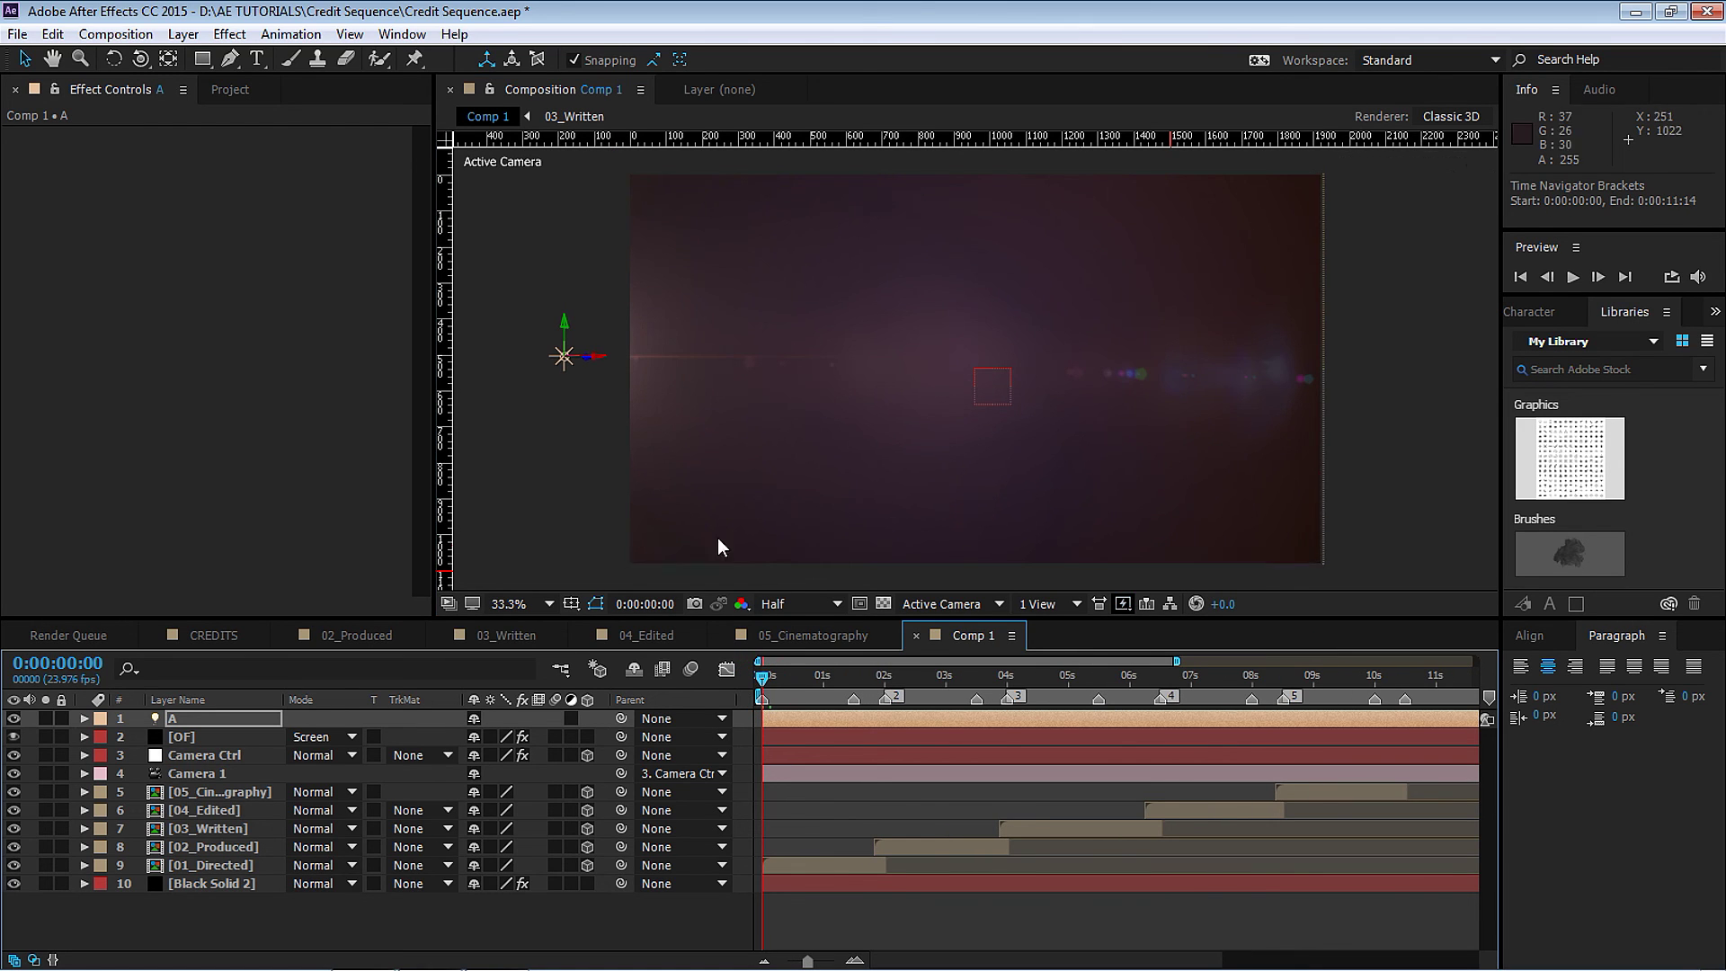
Keyframe light A's Position at 0s and 1:12, then raise it above frame at 2s.
{"action": "left_click", "coordinate": [214, 715]}
{"action": "key", "text": "p"}
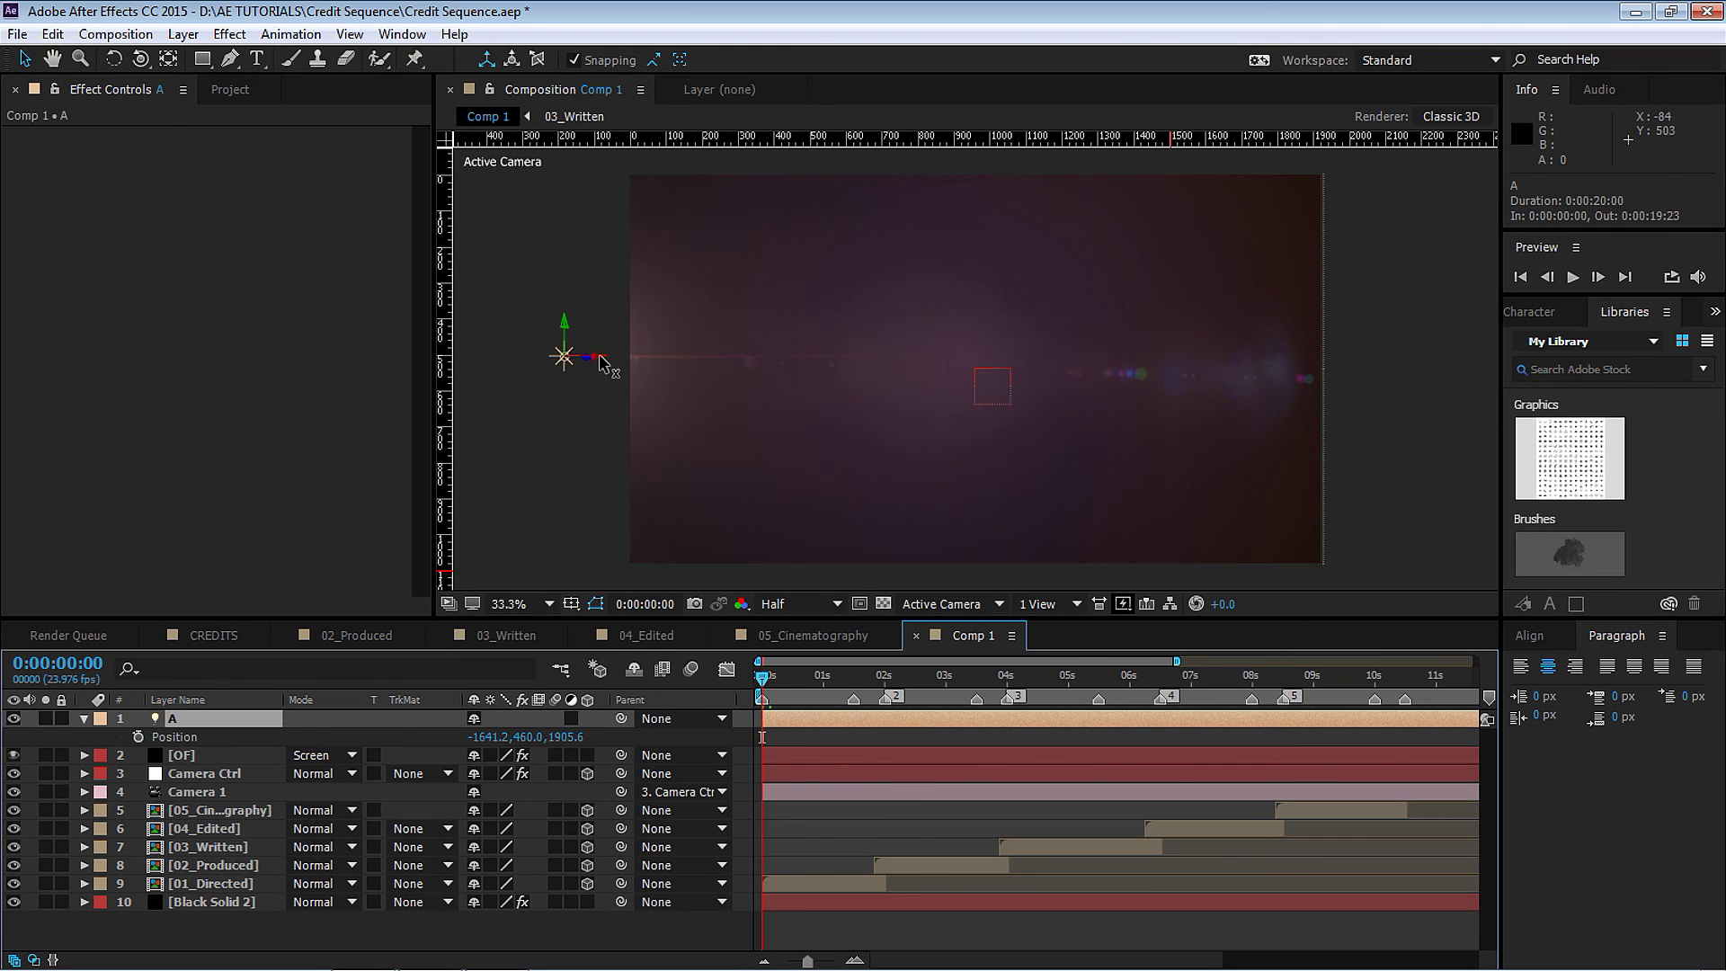
{"action": "left_click_drag", "start_coordinate": [601, 357], "coordinate": [626, 358]}
{"action": "left_click", "coordinate": [138, 737]}
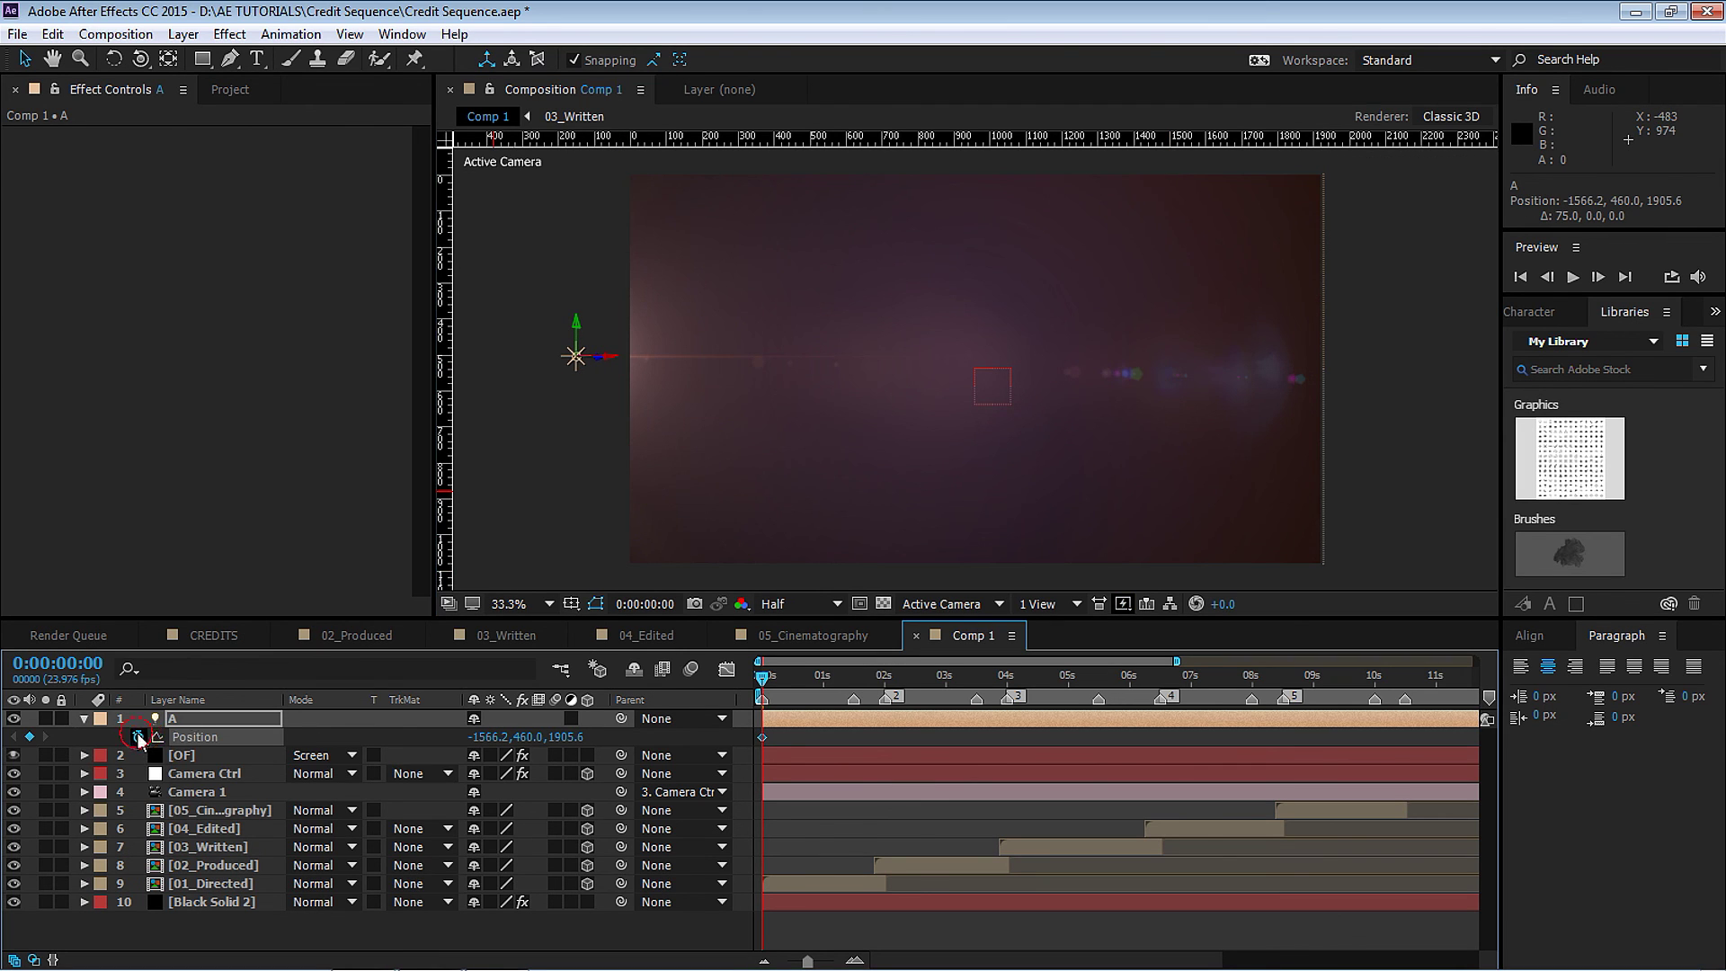
{"action": "left_click", "coordinate": [854, 682]}
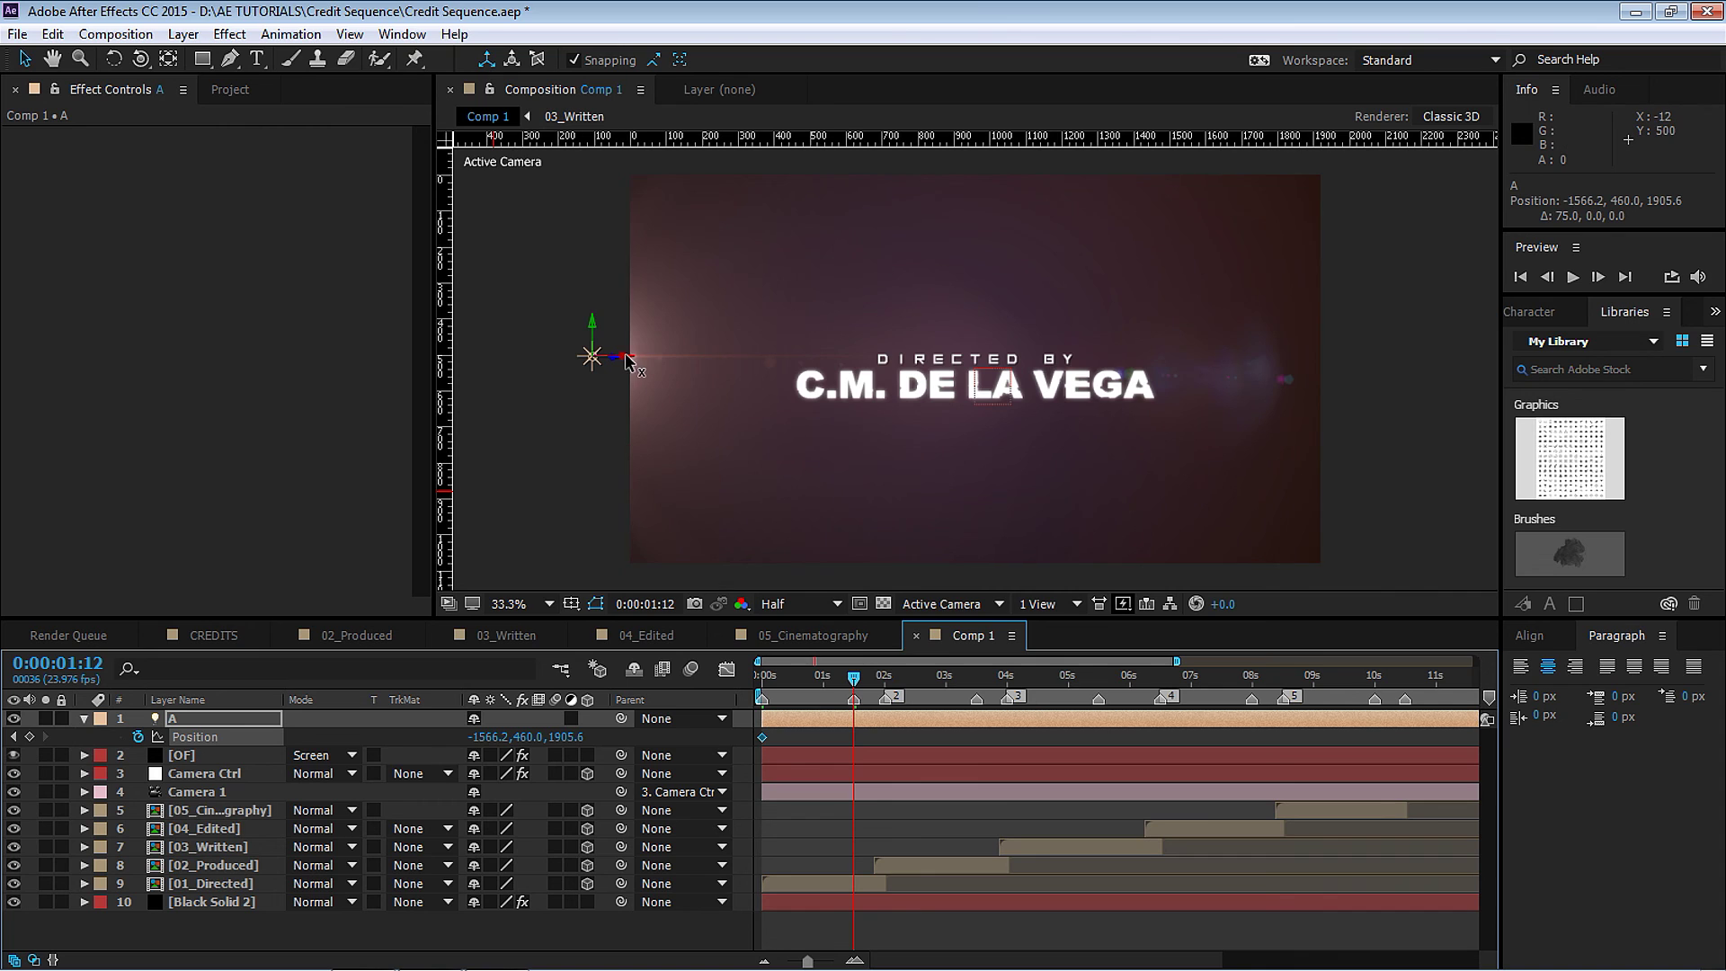
{"action": "left_click_drag", "start_coordinate": [626, 360], "coordinate": [590, 359]}
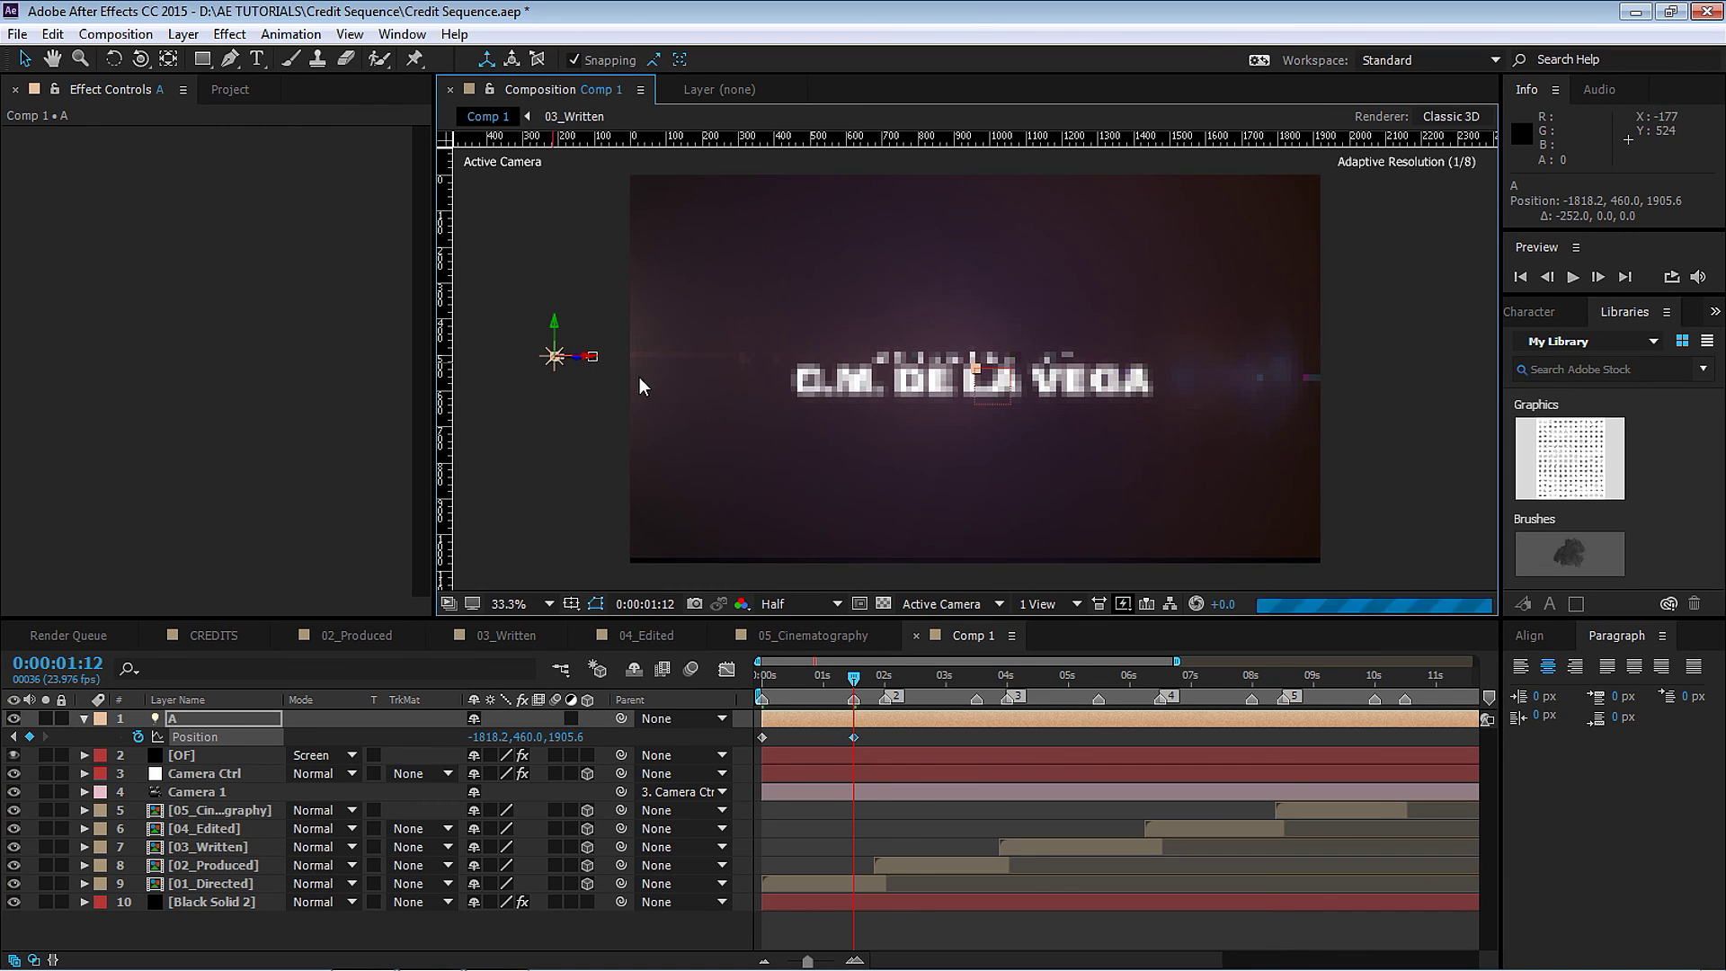
{"action": "left_click", "coordinate": [887, 679]}
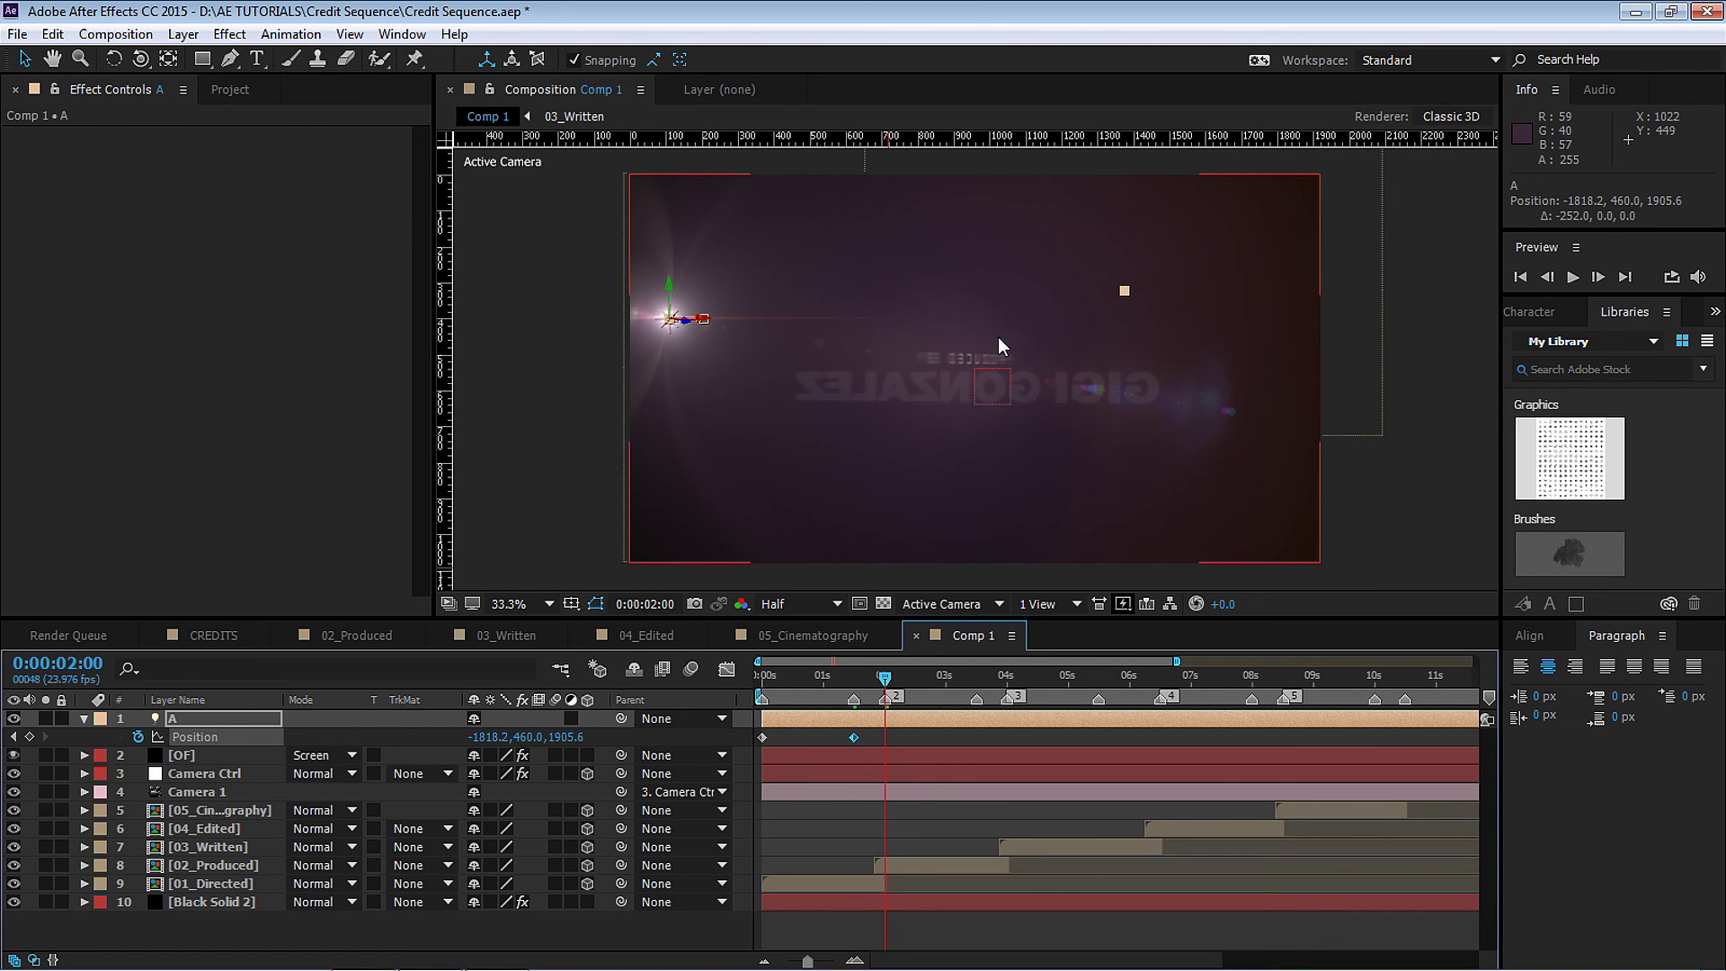
{"action": "left_click_drag", "start_coordinate": [1001, 345], "coordinate": [1045, 406]}
{"action": "left_click_drag", "start_coordinate": [713, 346], "coordinate": [711, 334]}
{"action": "left_click_drag", "start_coordinate": [753, 214], "coordinate": [507, 261]}
Add light A Position keyframes at 3:12, 4s, 5:12 and 6:12 above the credits.
{"action": "left_click", "coordinate": [979, 677]}
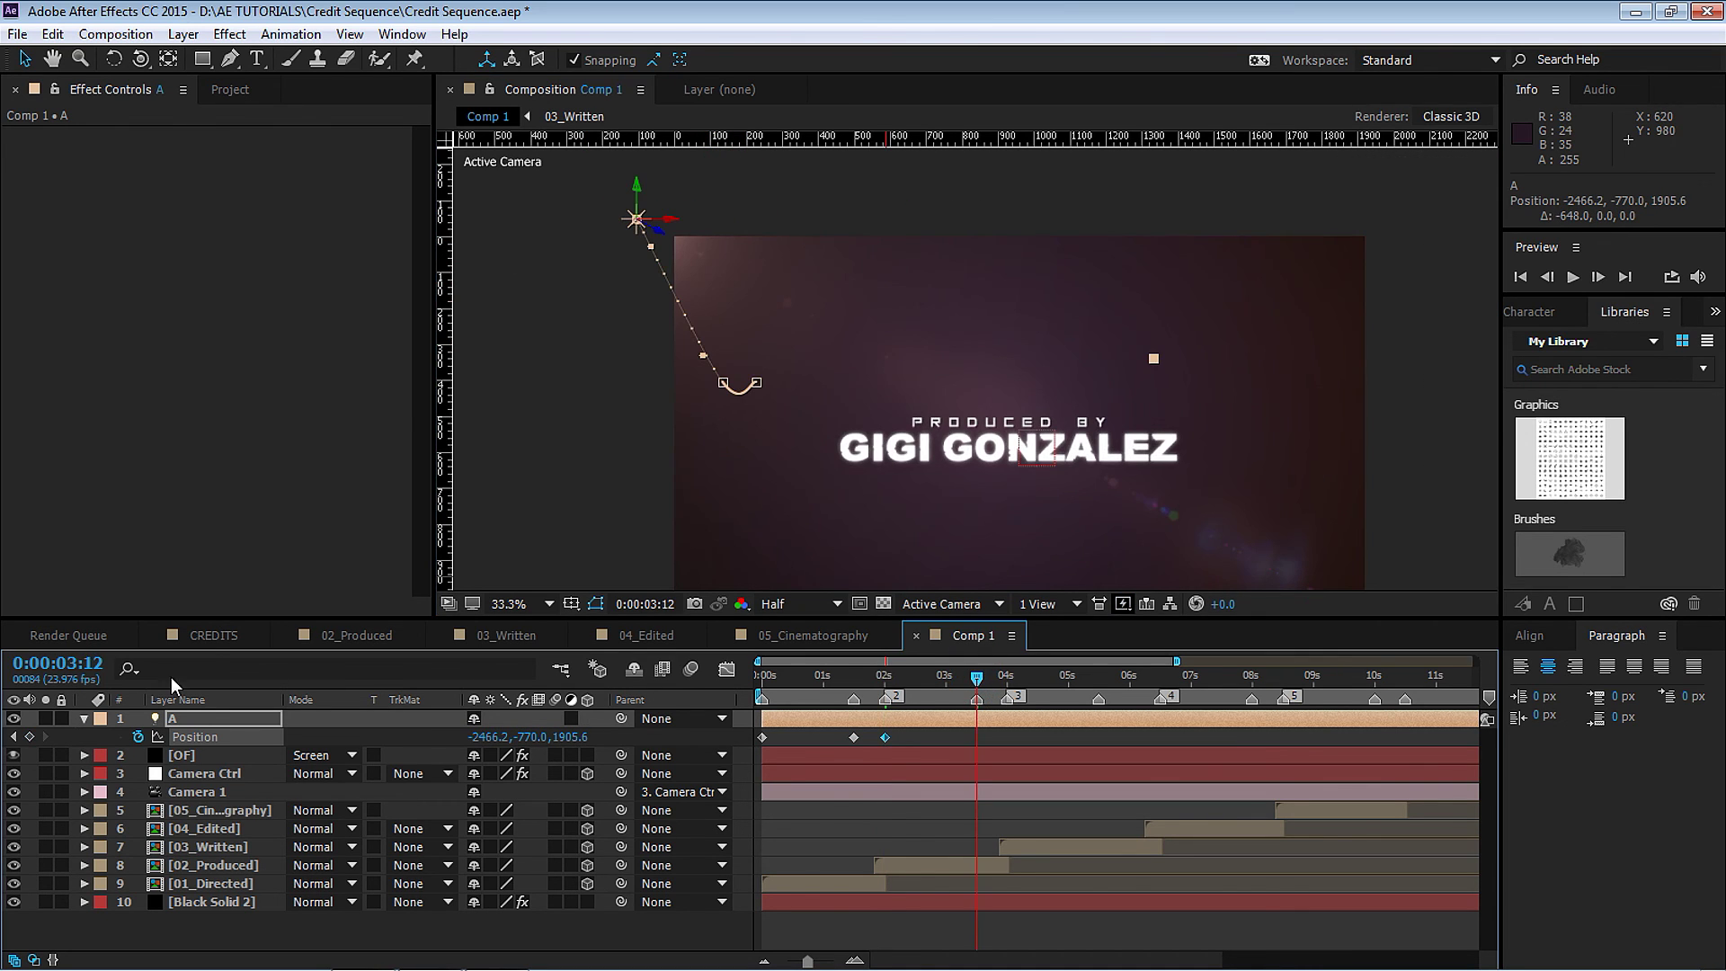
{"action": "left_click", "coordinate": [30, 737]}
{"action": "left_click", "coordinate": [1007, 678]}
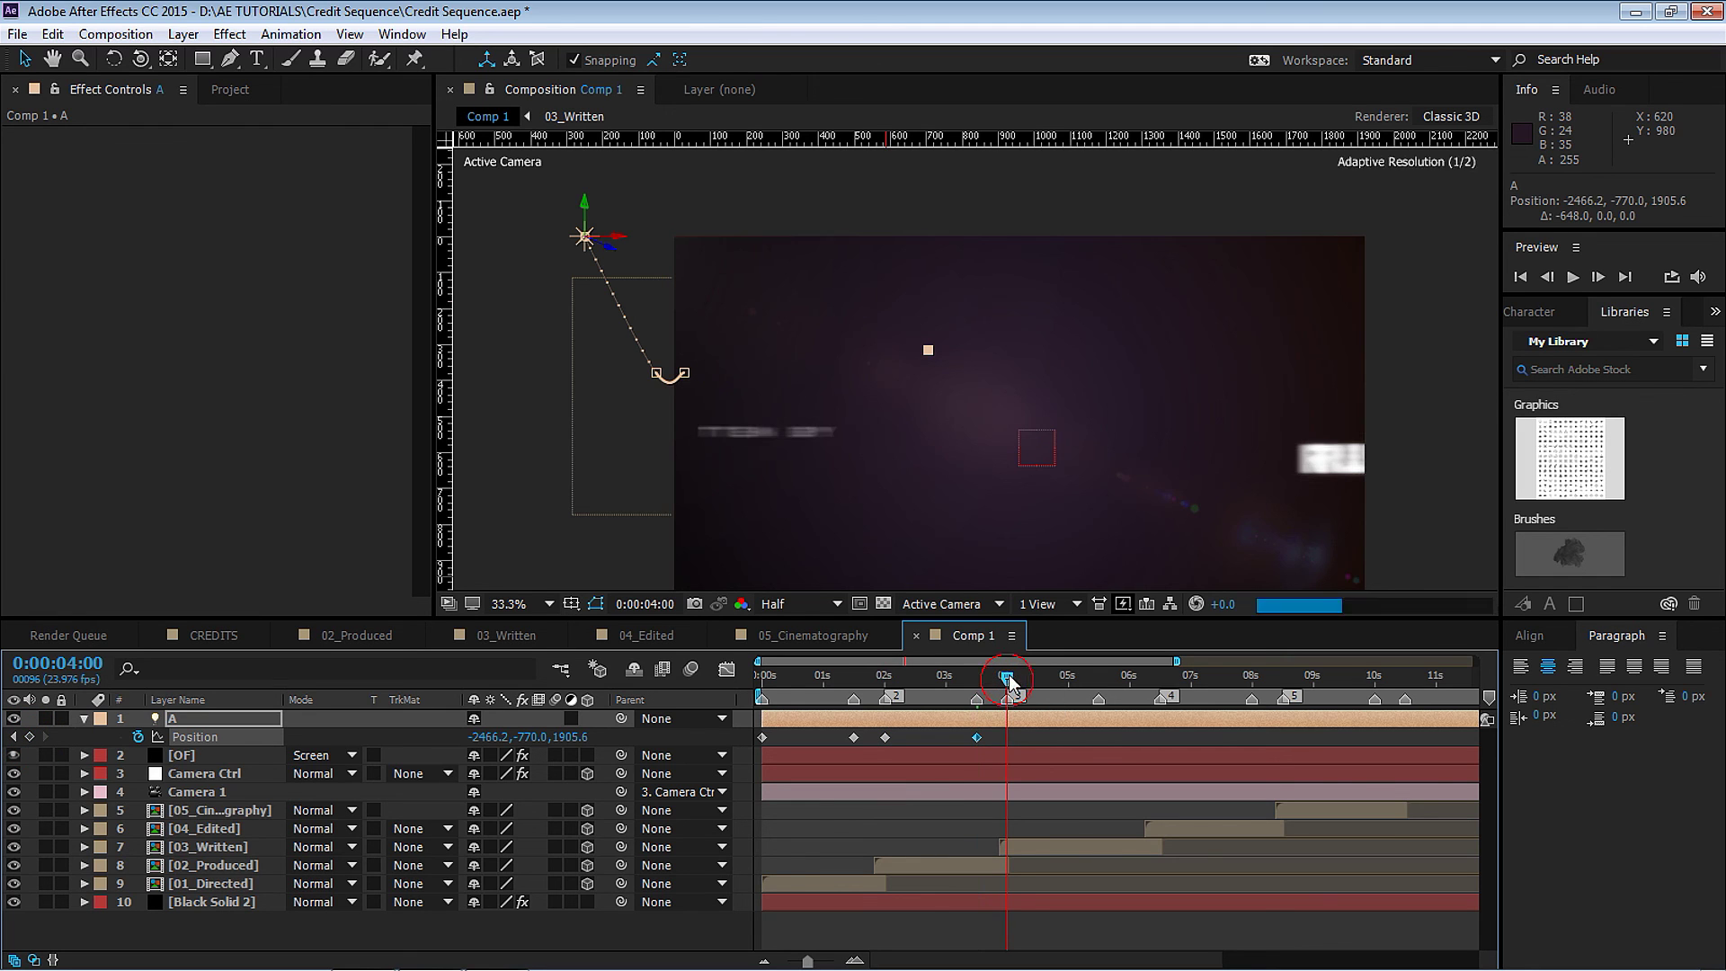
{"action": "left_click_drag", "start_coordinate": [620, 238], "coordinate": [727, 194]}
{"action": "left_click", "coordinate": [1098, 678]}
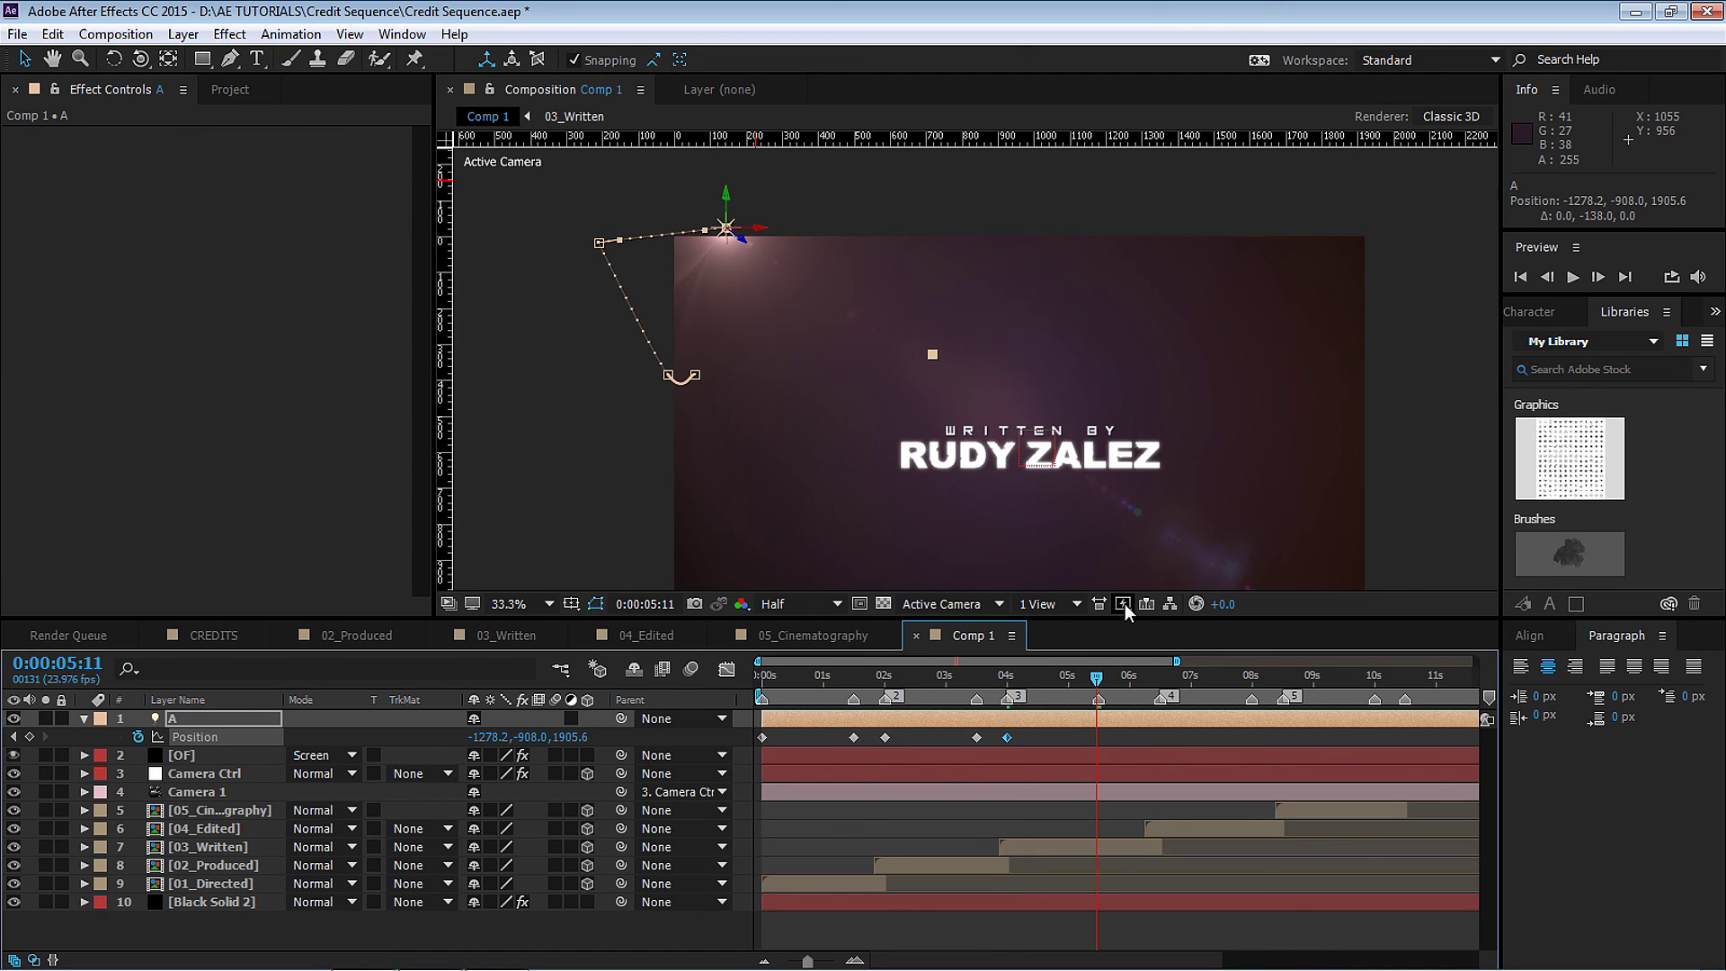
{"action": "key", "text": "Page_Down"}
{"action": "left_click", "coordinate": [30, 737]}
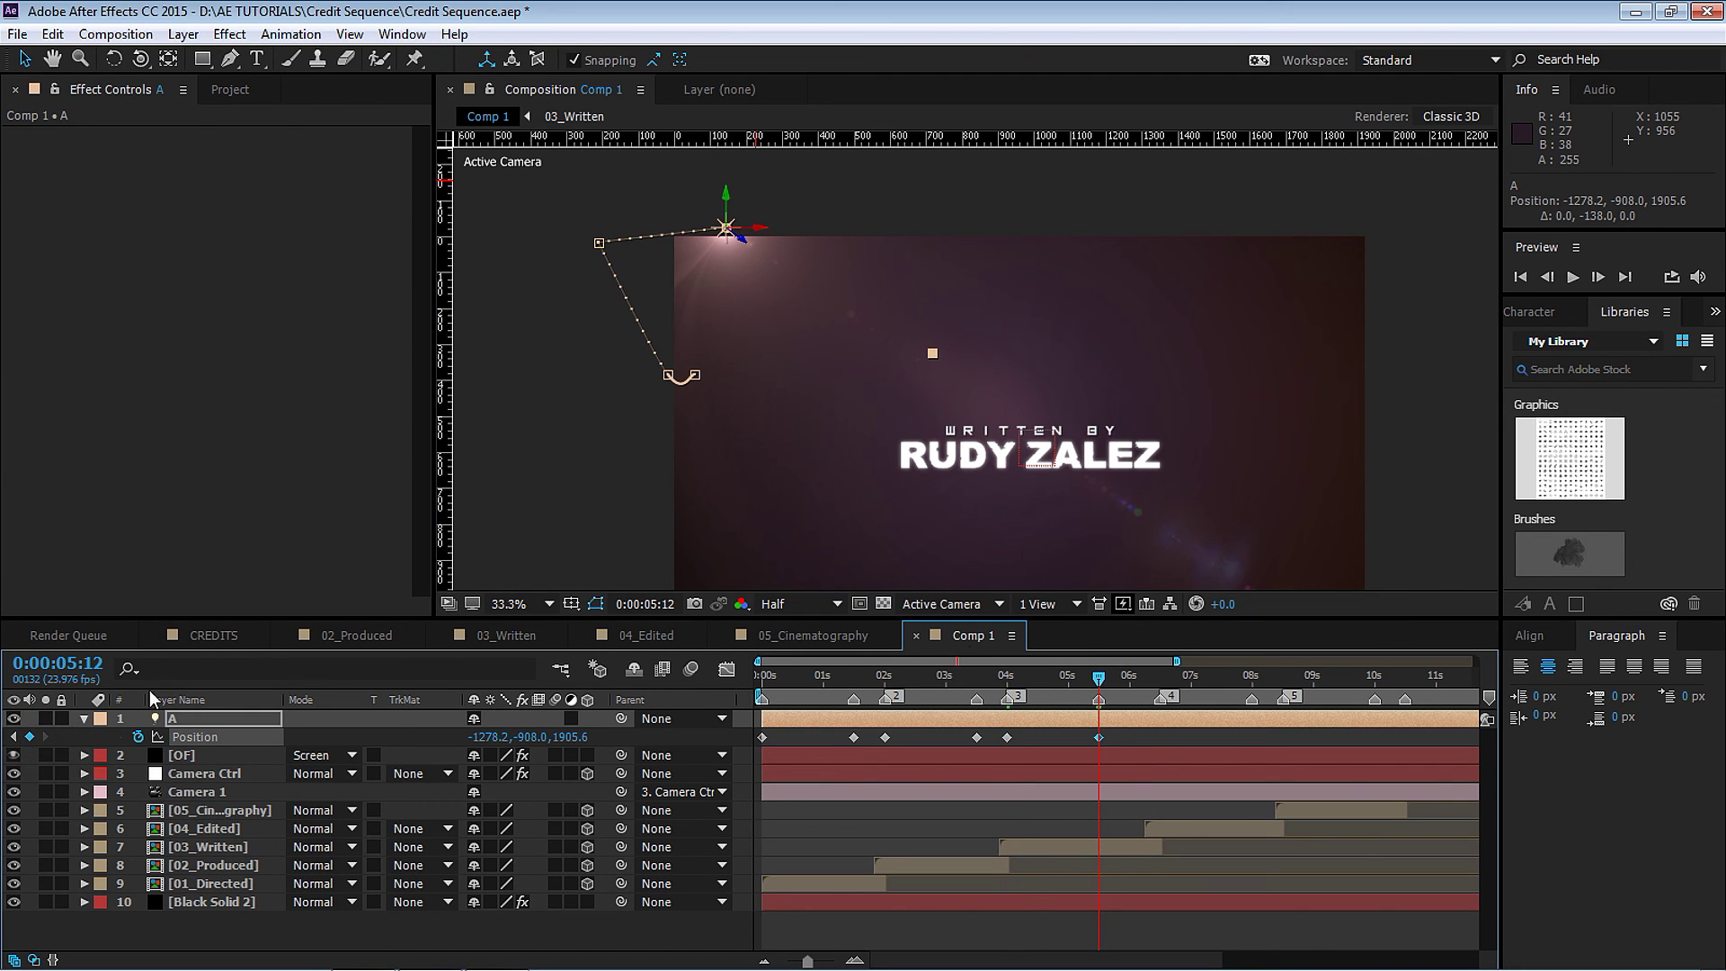
{"action": "left_click", "coordinate": [1160, 678]}
{"action": "left_click_drag", "start_coordinate": [878, 265], "coordinate": [972, 220]}
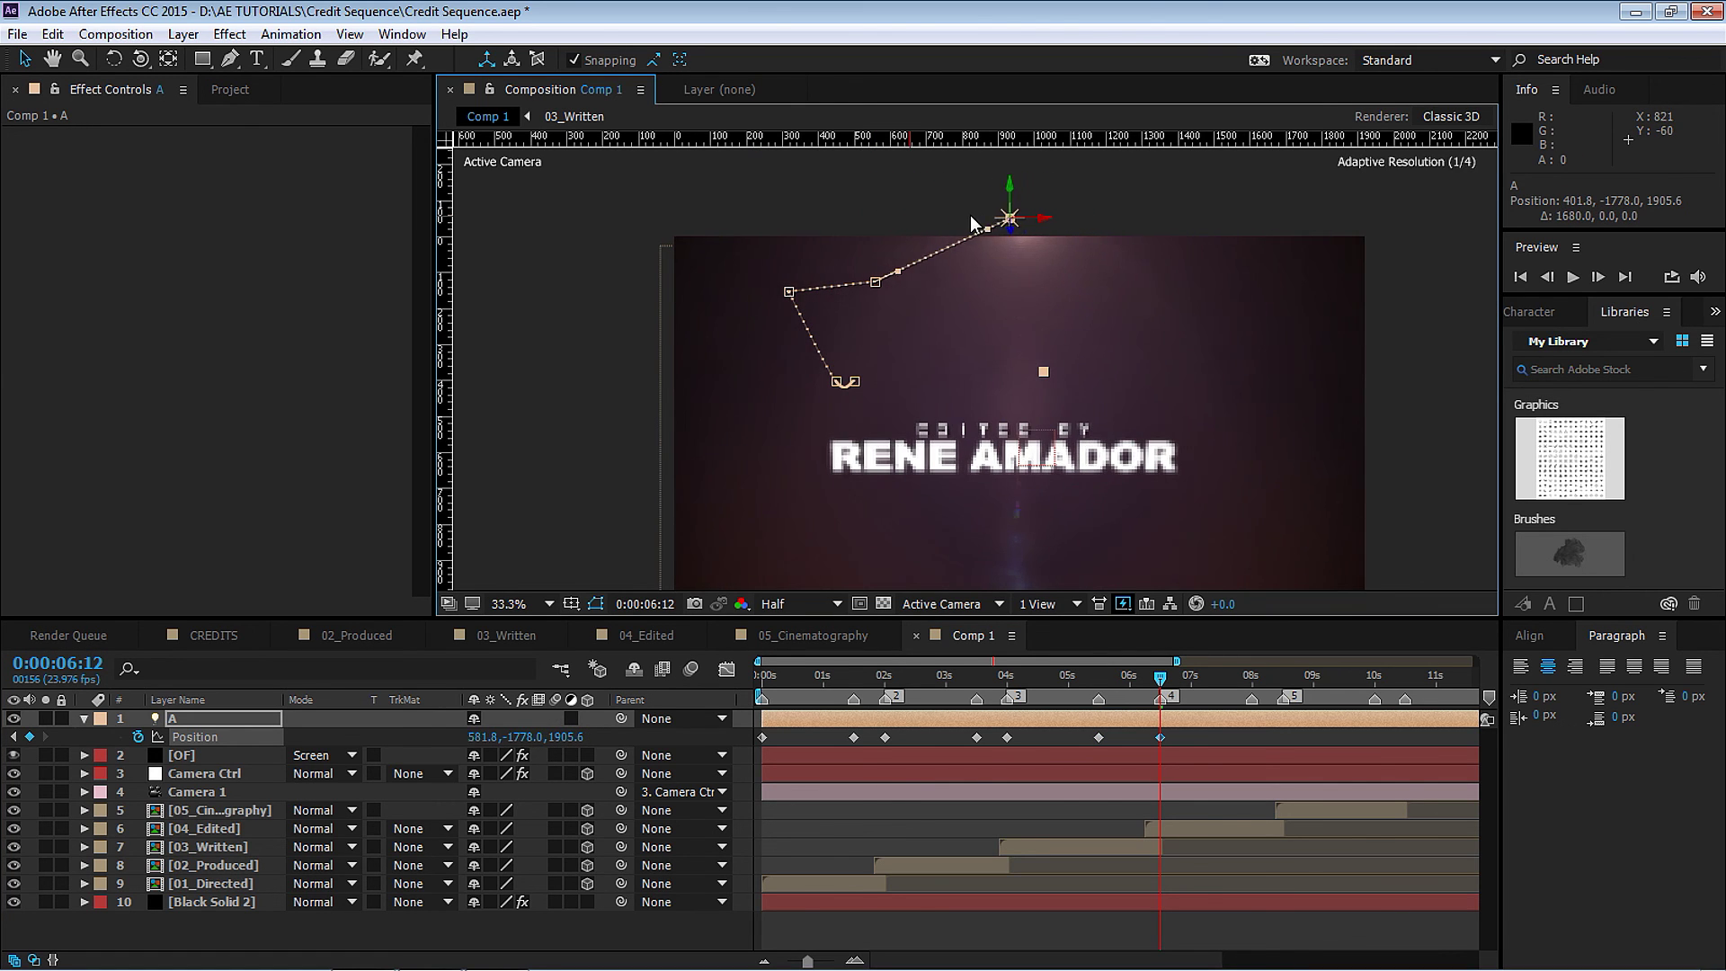
Key light A at 8:00 and 8:12, send it far up at 10:12, and select all keyframes.
{"action": "left_click", "coordinate": [1252, 681]}
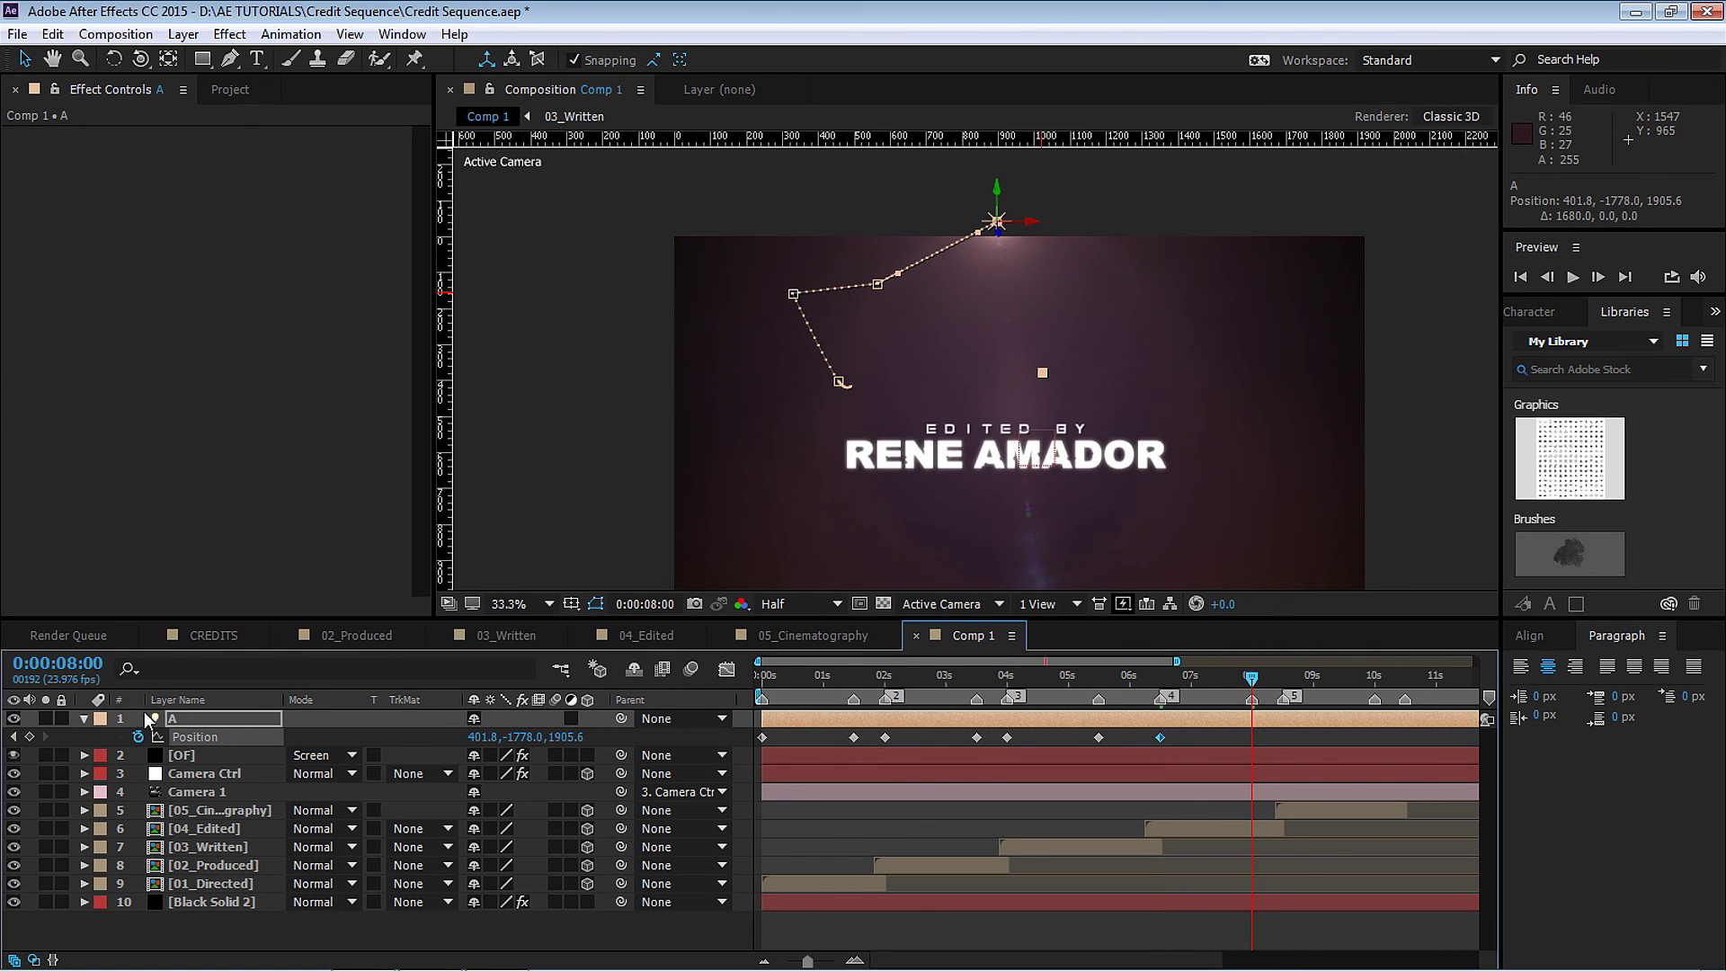
{"action": "left_click", "coordinate": [30, 737]}
{"action": "left_click", "coordinate": [1283, 681]}
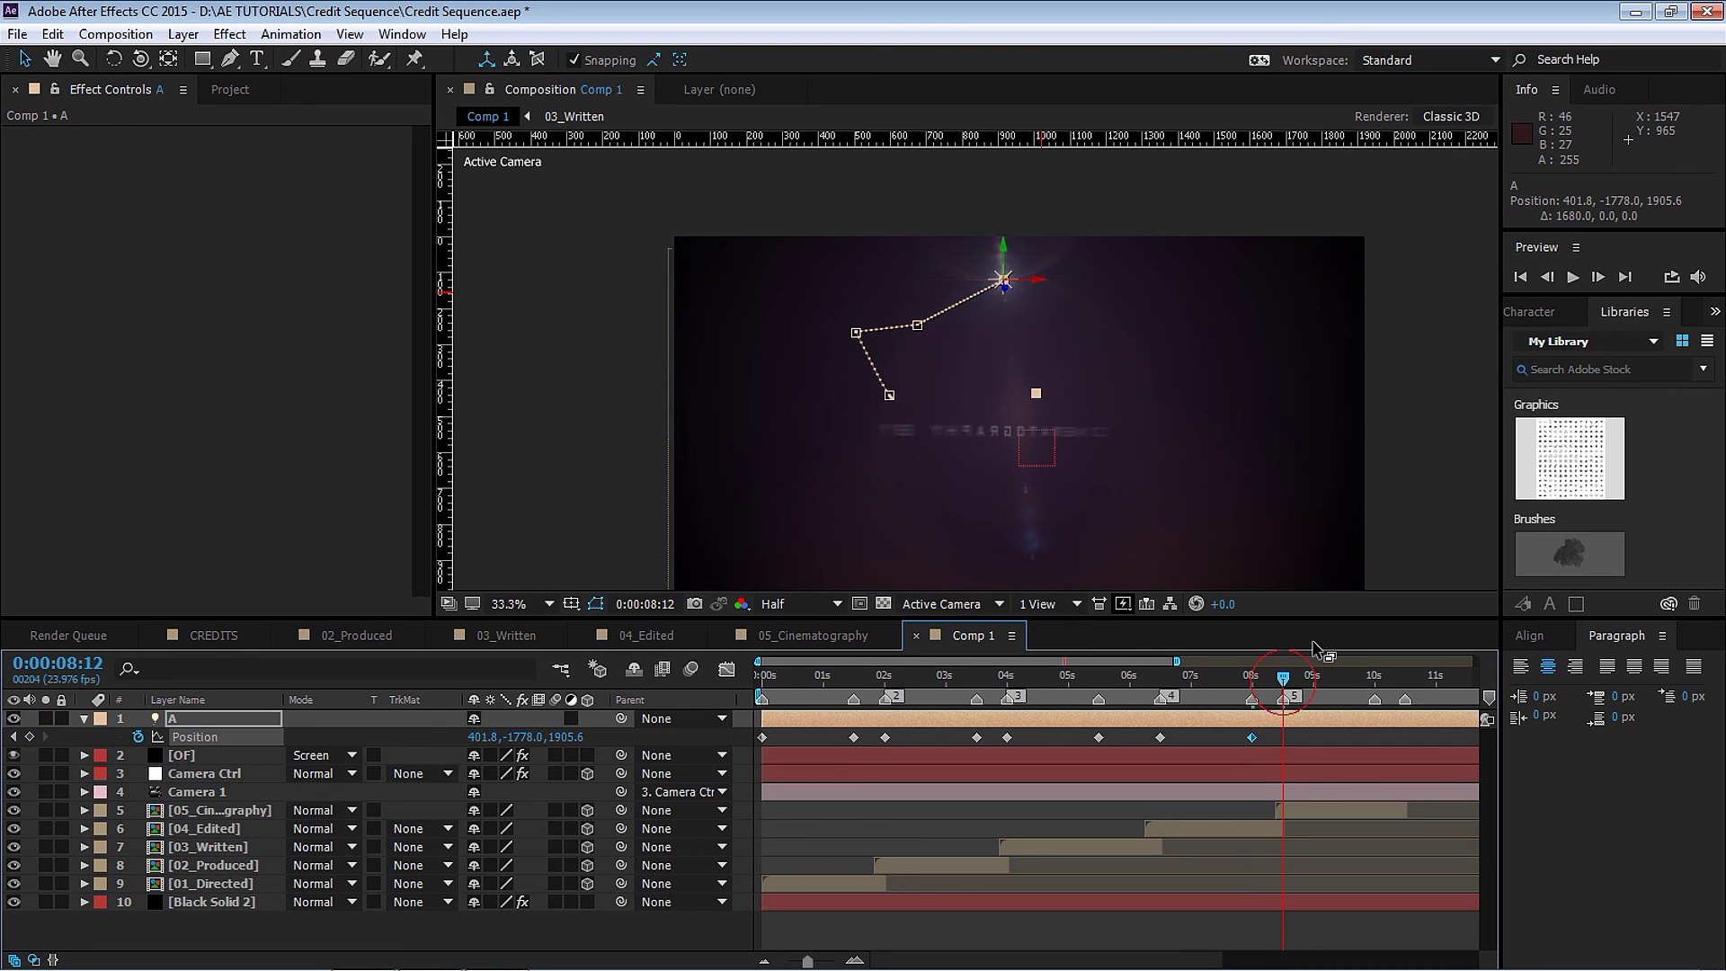
{"action": "left_click_drag", "start_coordinate": [1003, 235], "coordinate": [1082, 213]}
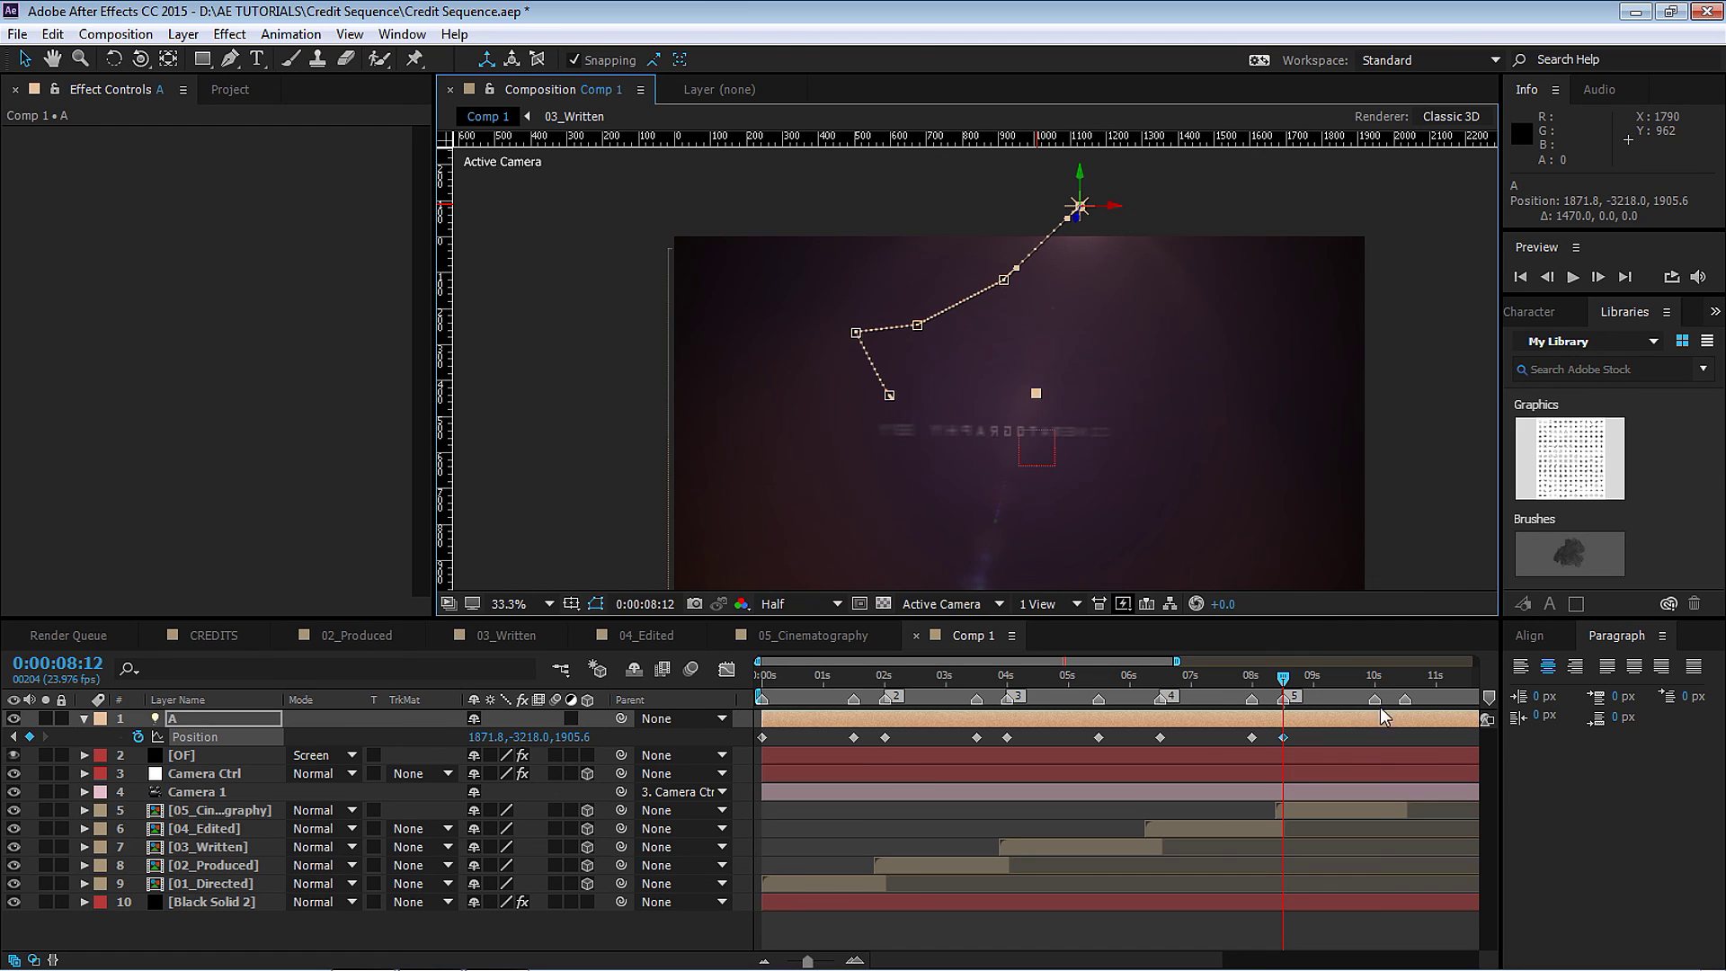
{"action": "left_click", "coordinate": [1376, 683]}
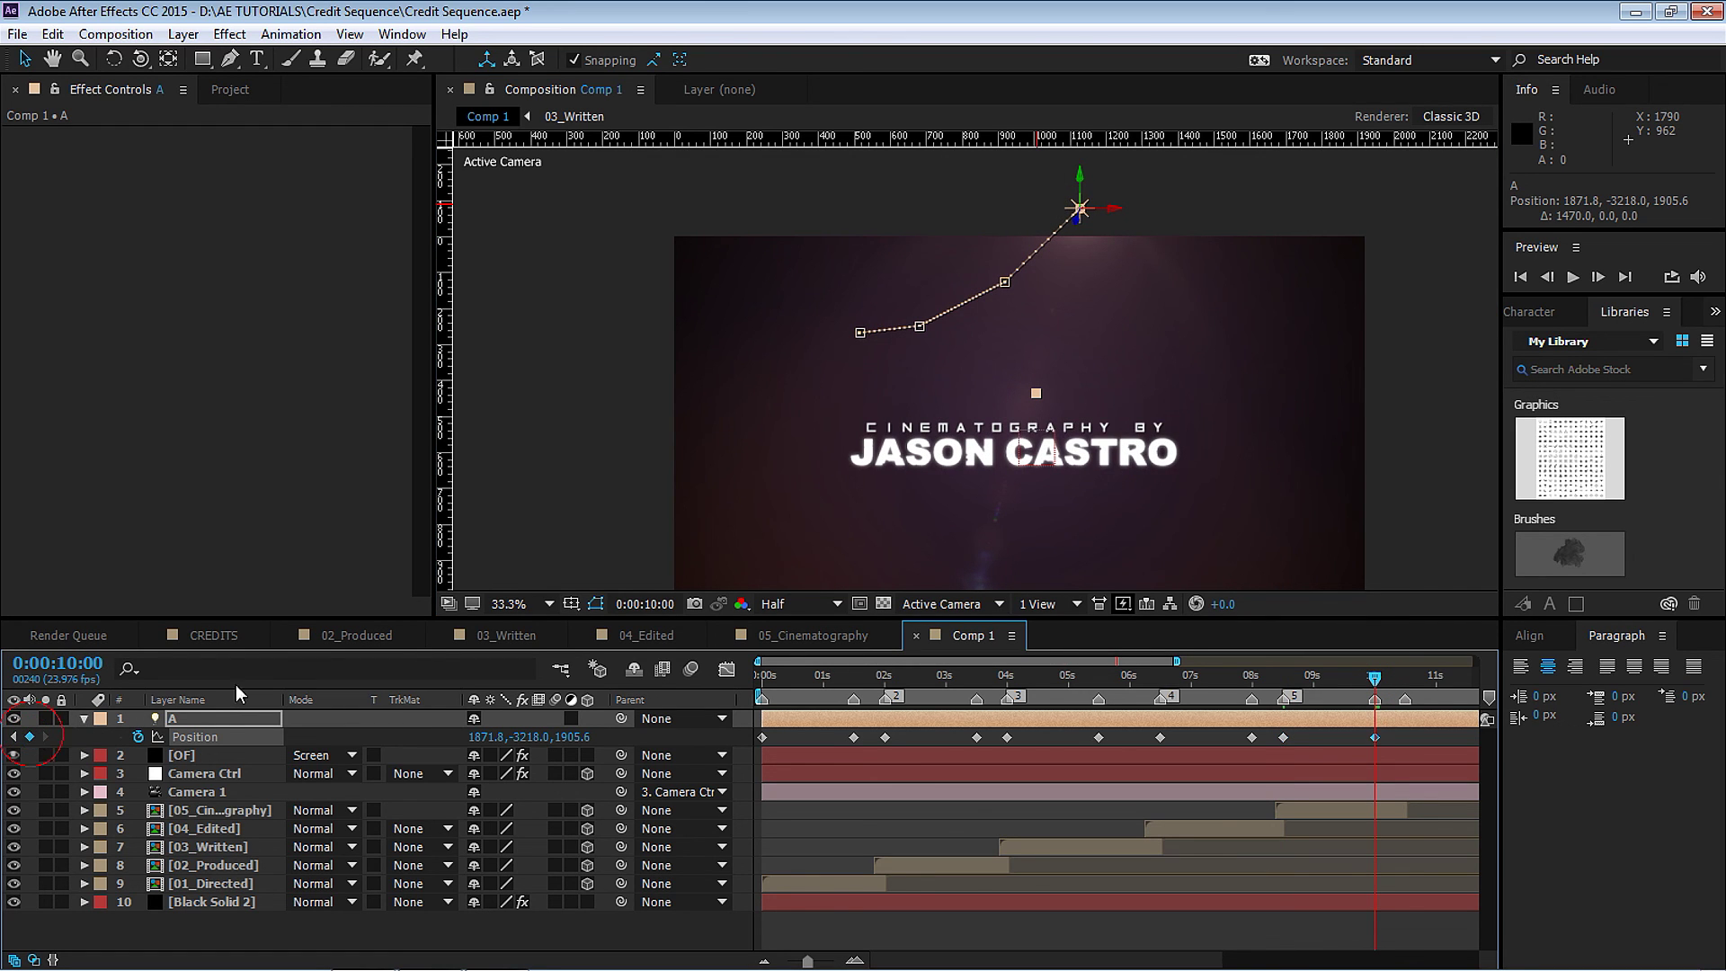
{"action": "left_click", "coordinate": [1408, 684]}
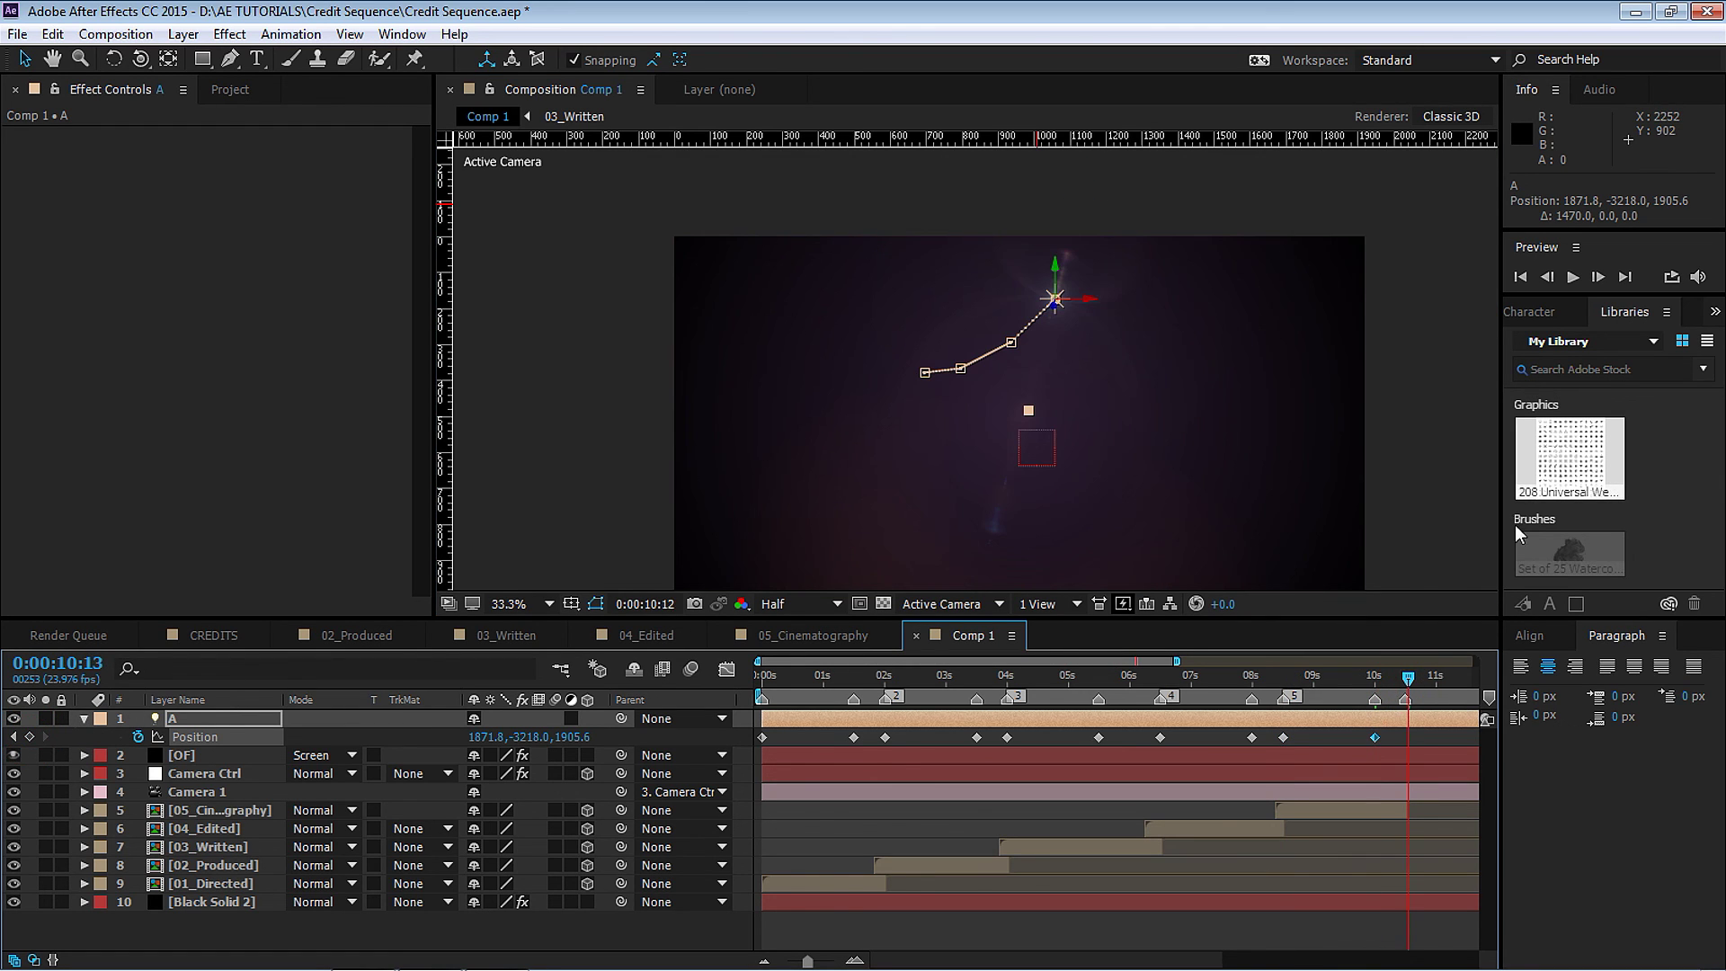
{"action": "left_click_drag", "start_coordinate": [1056, 266], "coordinate": [988, 50]}
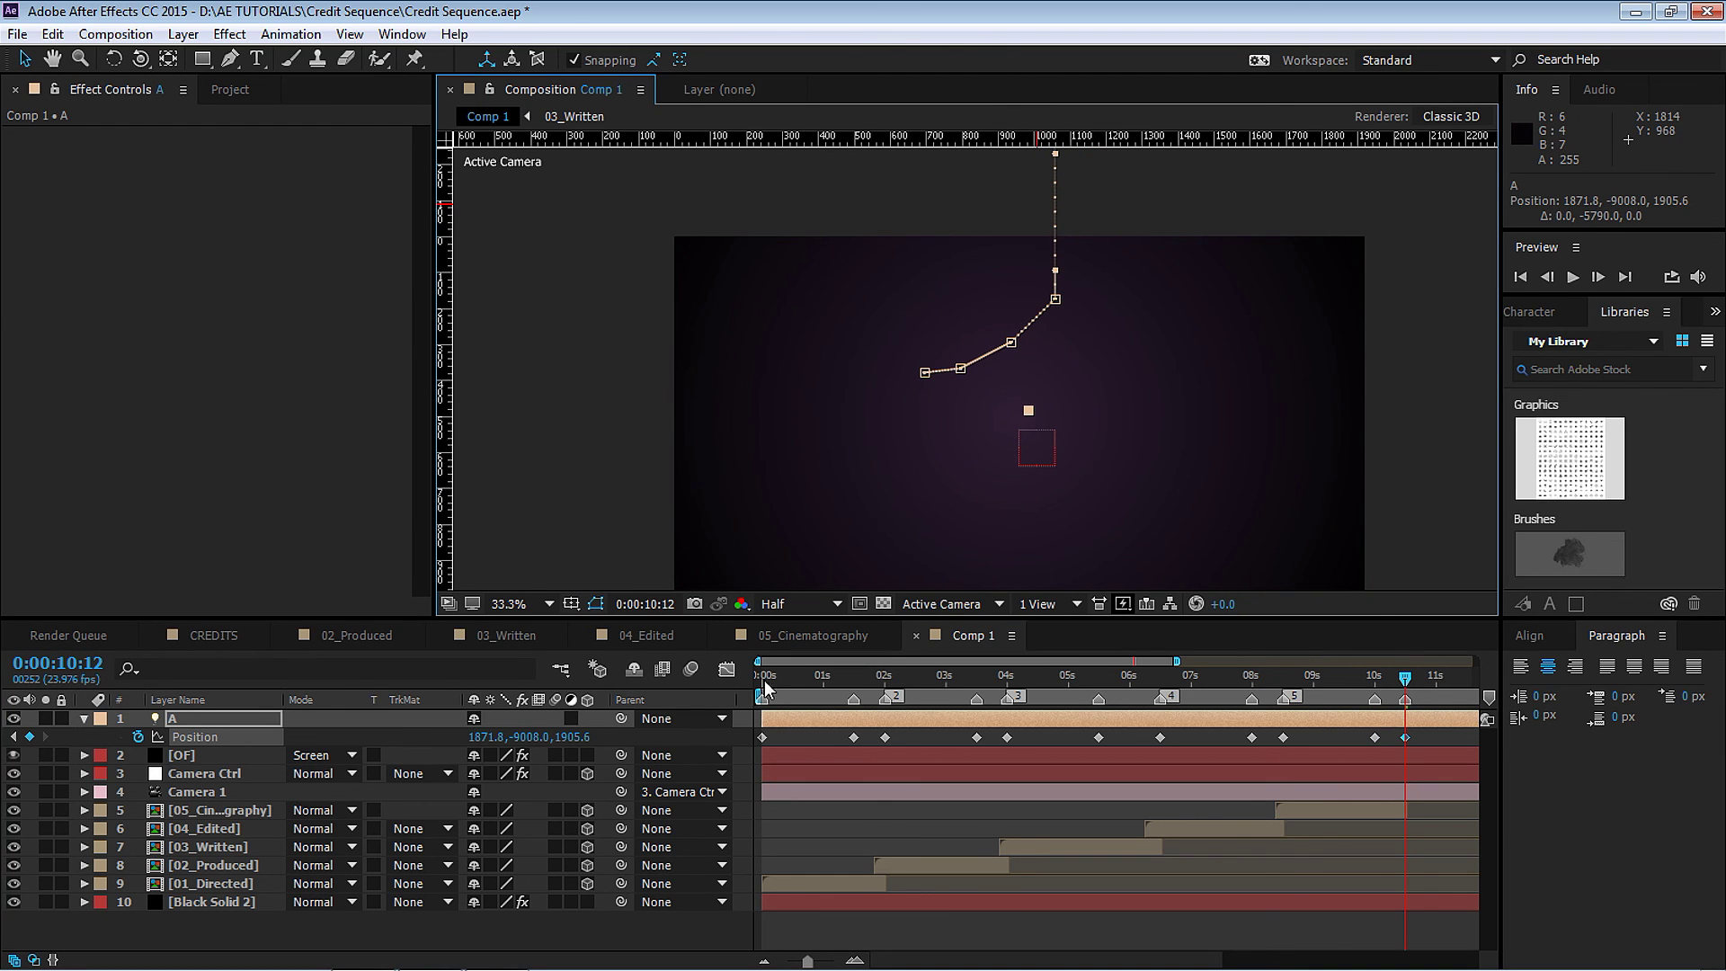
{"action": "left_click_drag", "start_coordinate": [1469, 732], "coordinate": [730, 755]}
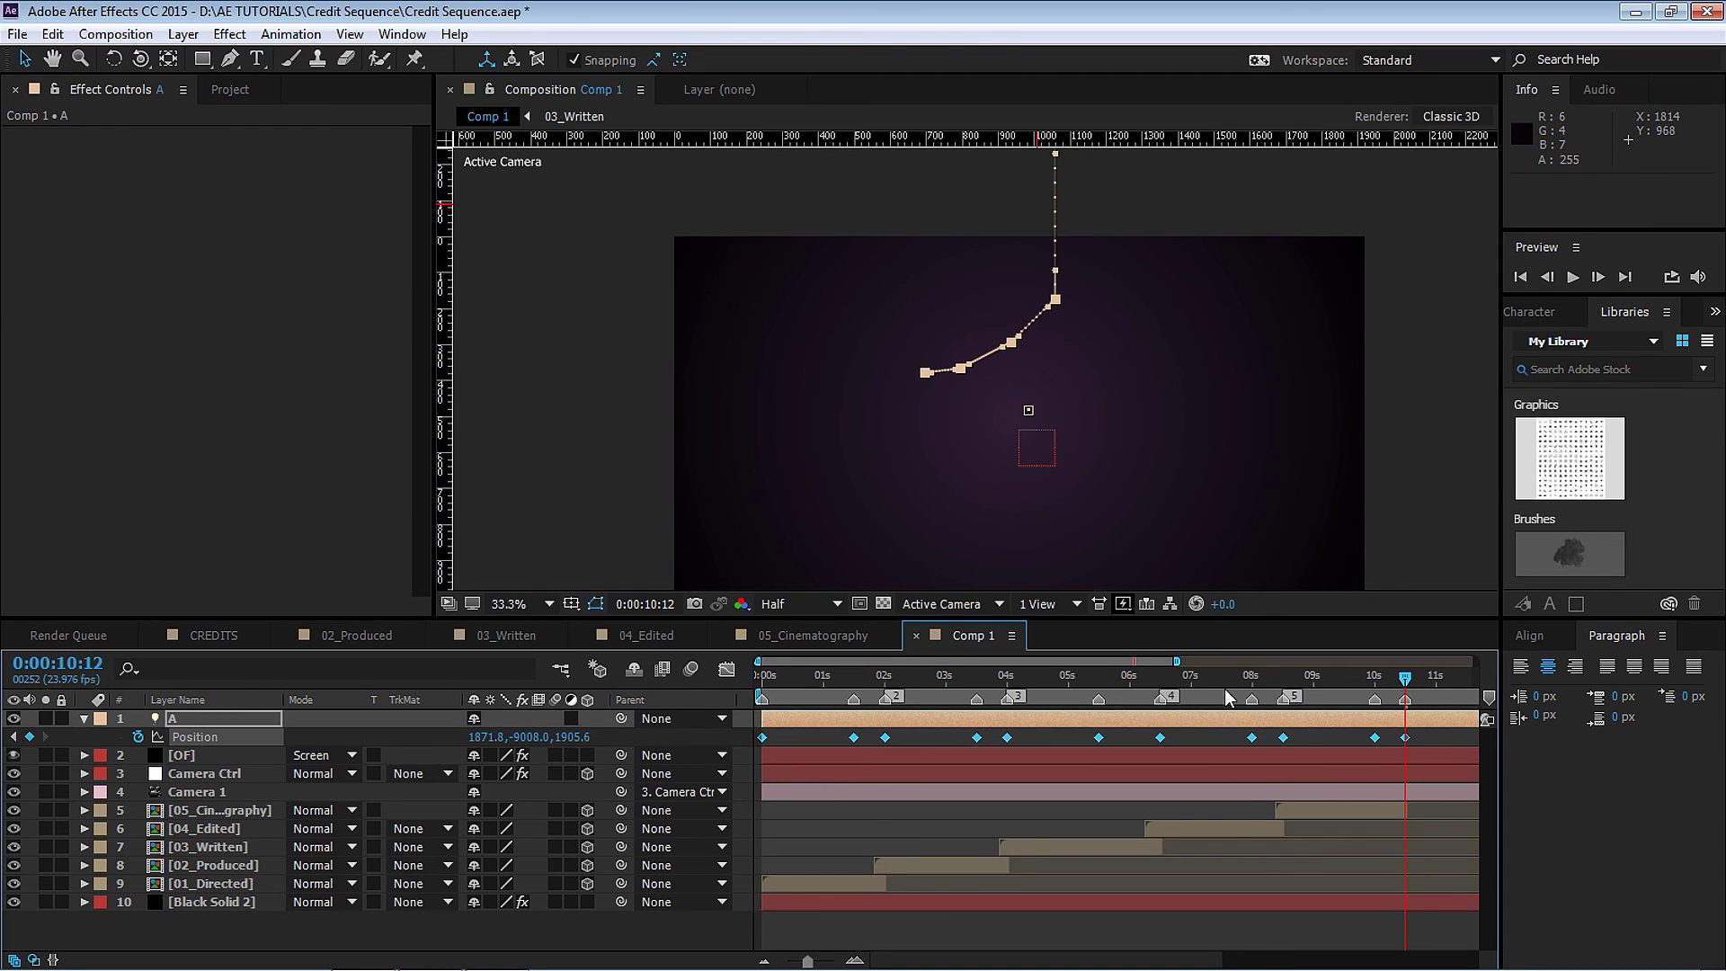
Set light A's Position keyframes to Linear spatial interpolation.
{"action": "right_click", "coordinate": [1406, 737]}
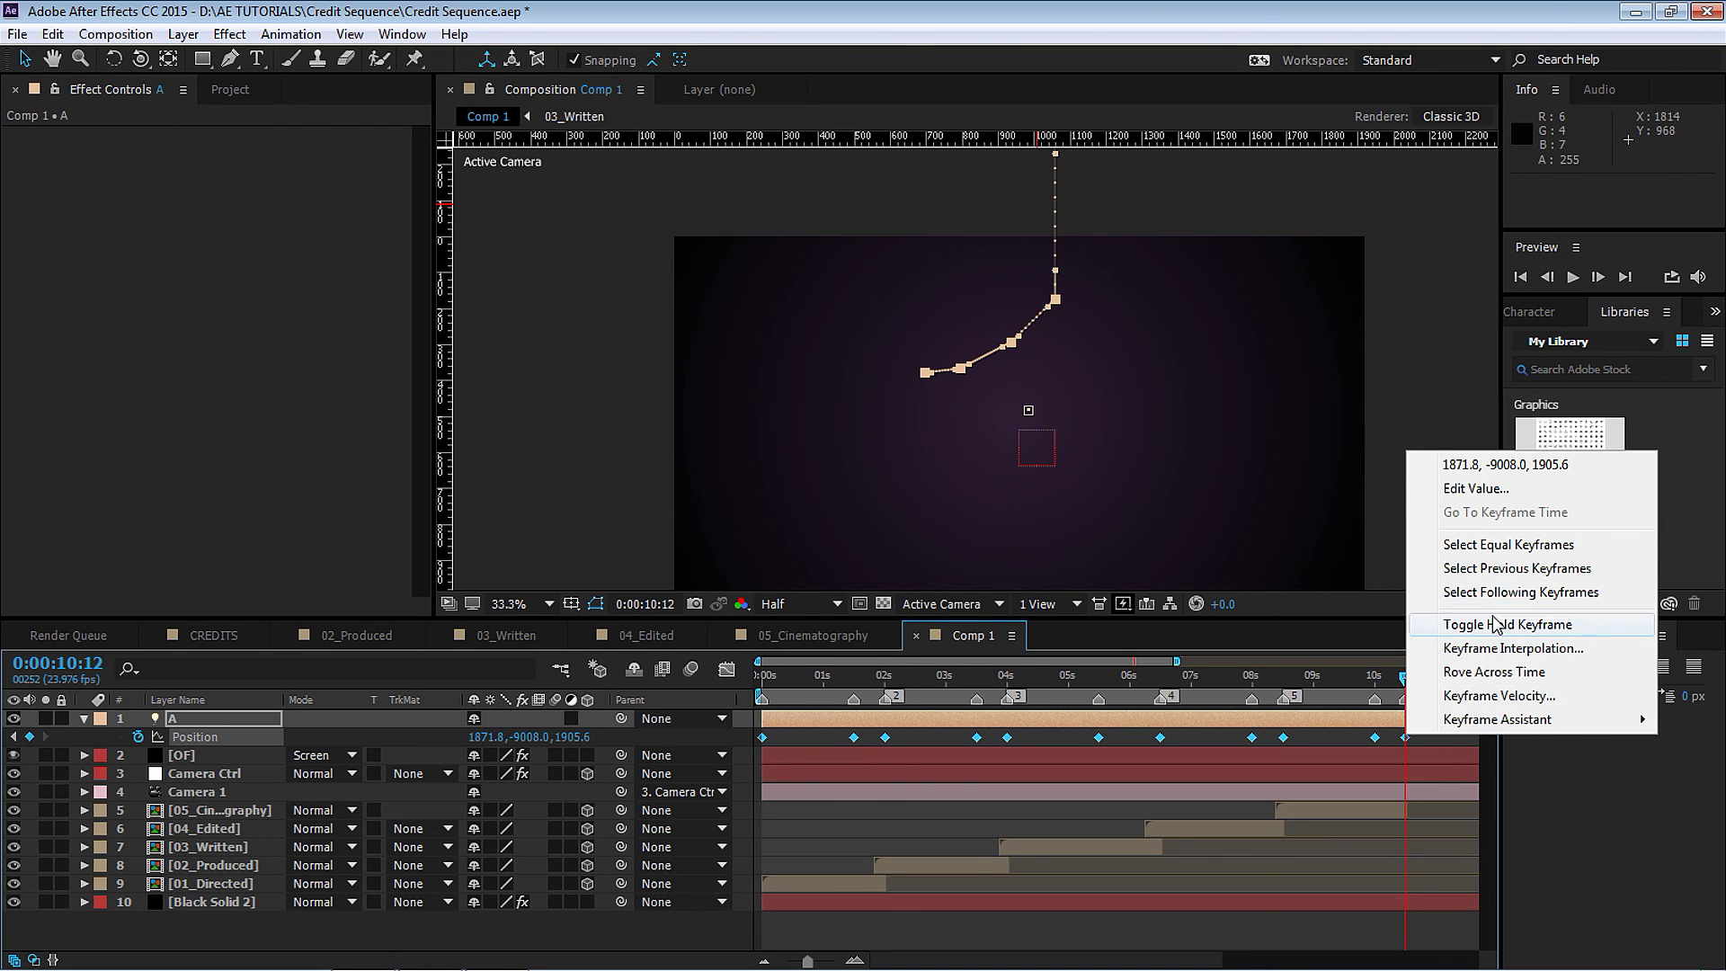
{"action": "left_click", "coordinate": [1513, 648]}
{"action": "left_click", "coordinate": [750, 360]}
{"action": "left_click", "coordinate": [724, 416]}
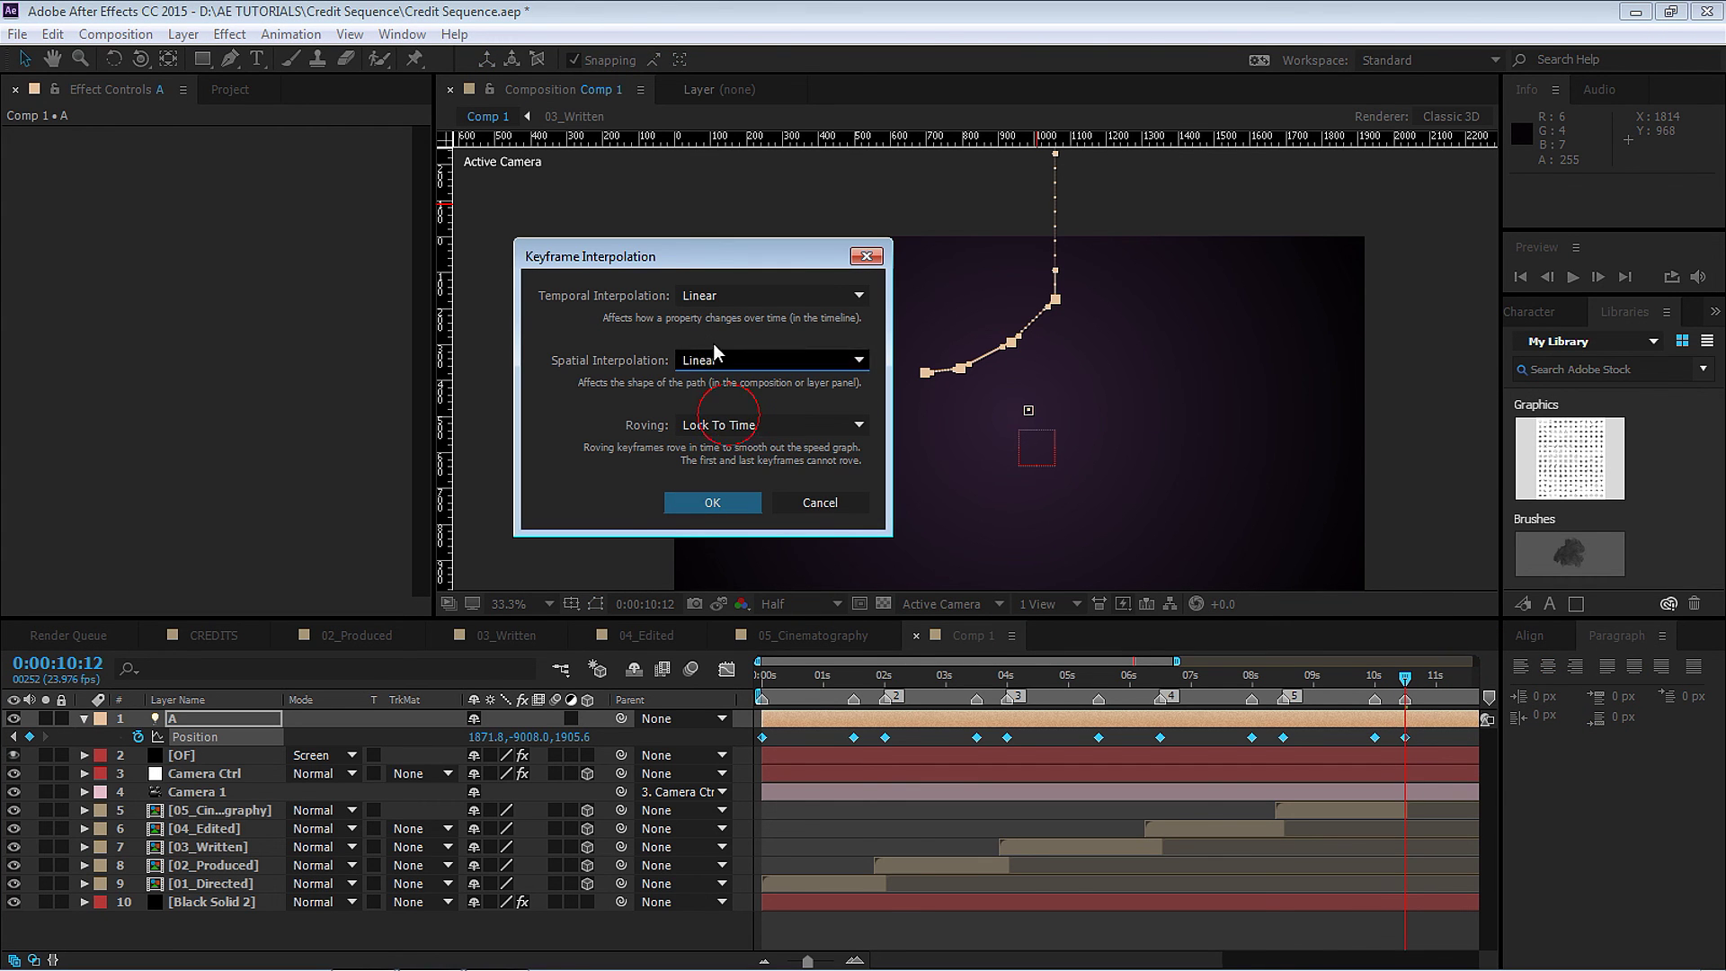
{"action": "left_click", "coordinate": [712, 503]}
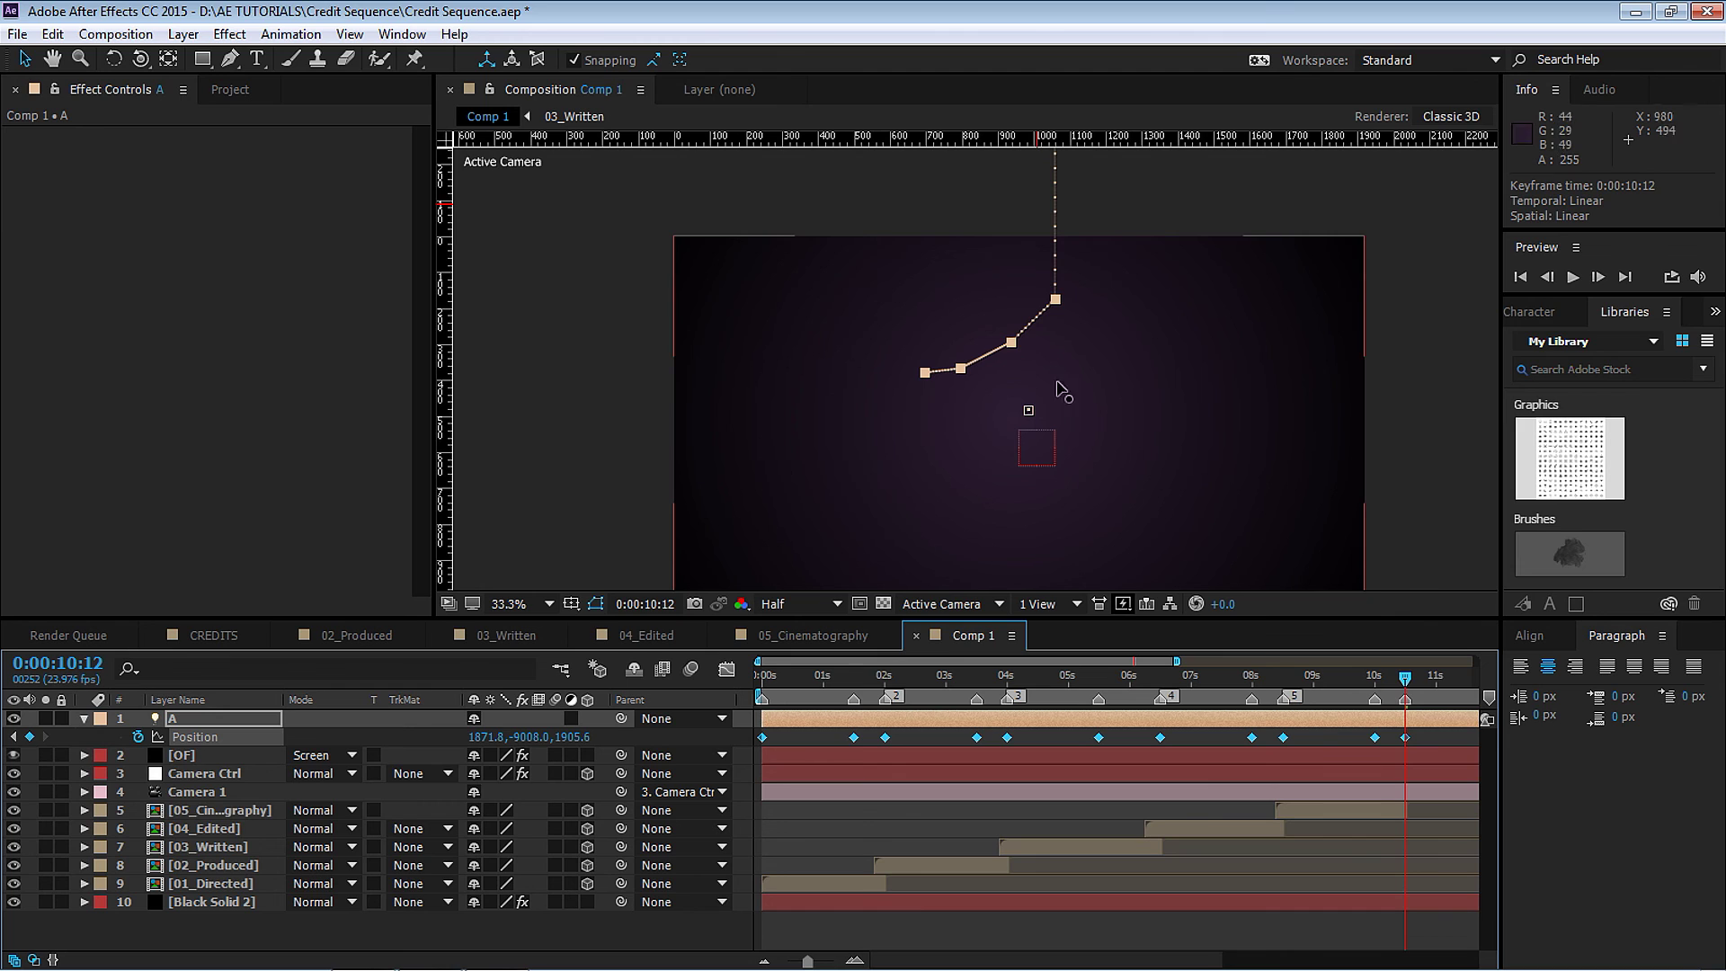
Apply Easy Ease to all of light A's Position keyframes and return to time 0.
{"action": "right_click", "coordinate": [1406, 738]}
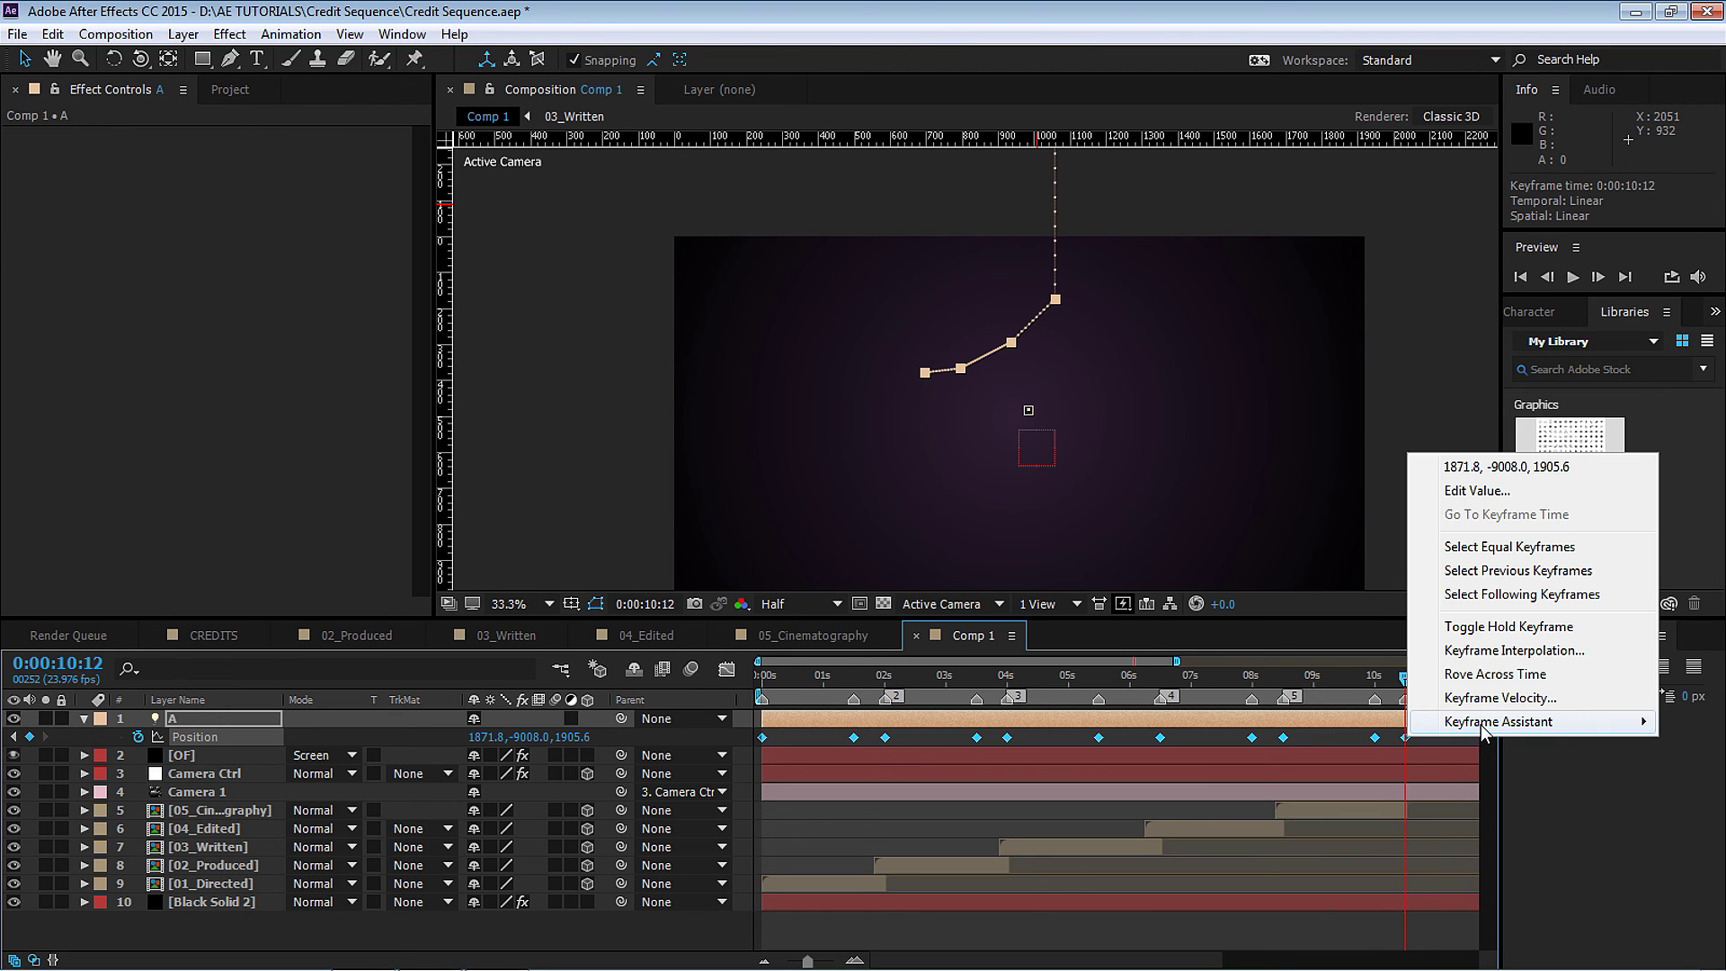
{"action": "mouse_move", "coordinate": [1484, 733]}
{"action": "left_click", "coordinate": [1146, 771]}
{"action": "left_click_drag", "start_coordinate": [804, 694], "coordinate": [687, 681]}
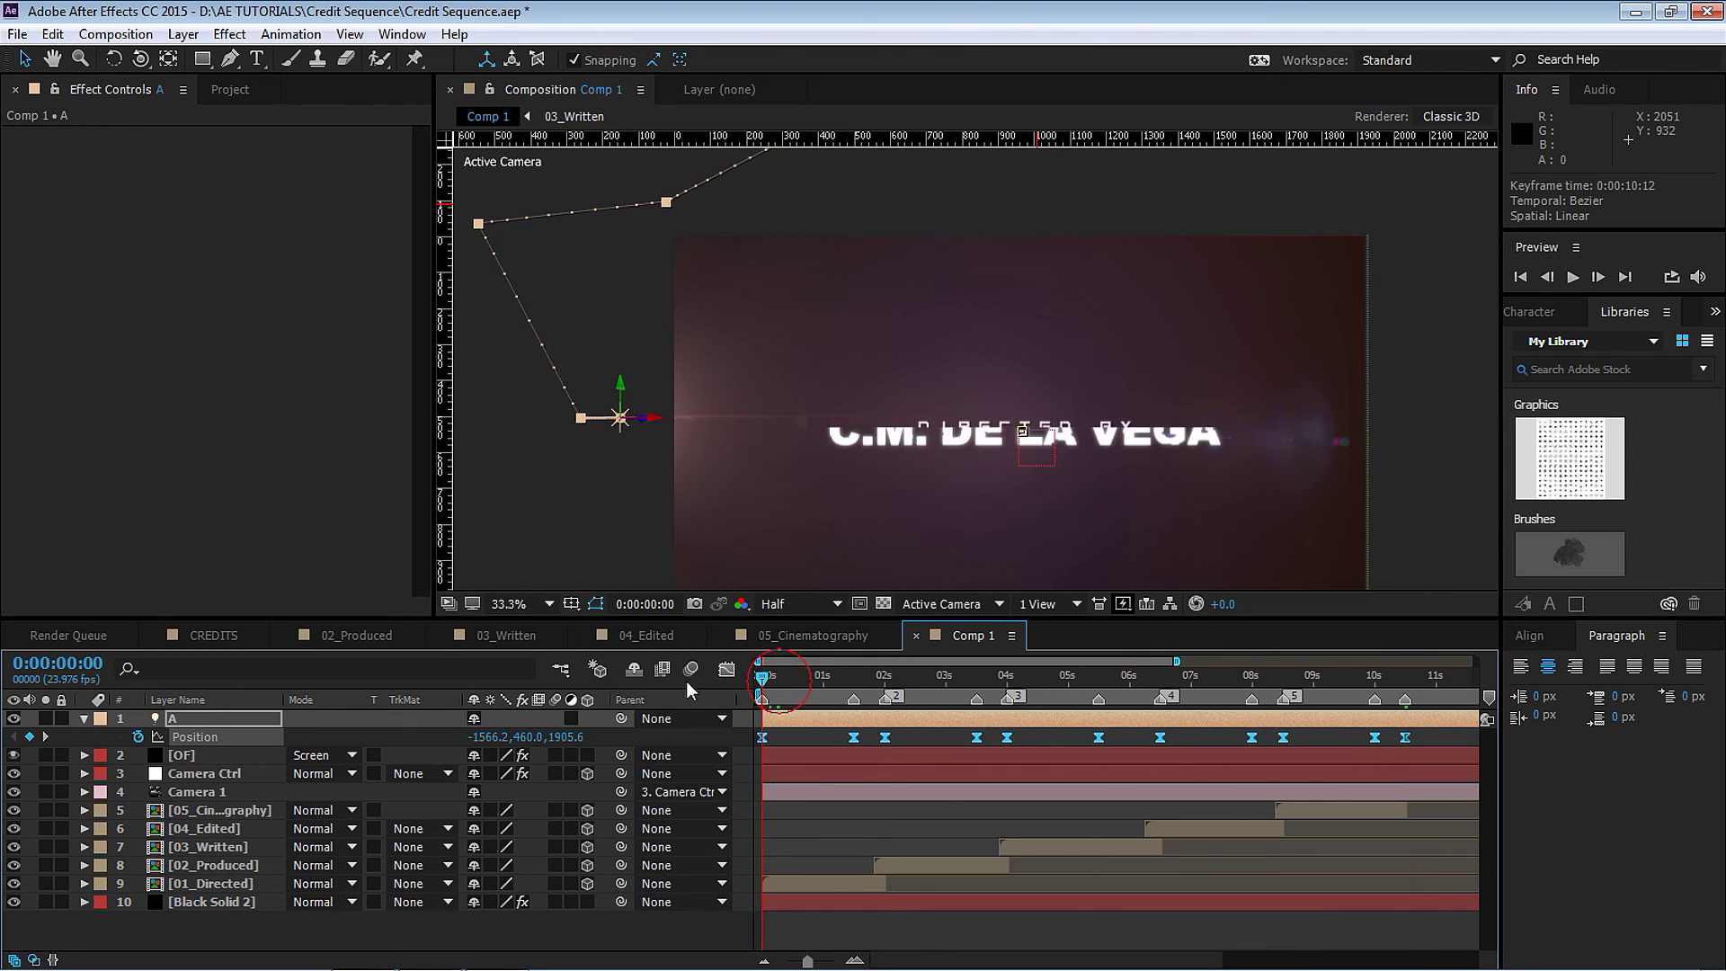
{"action": "key", "text": "h"}
{"action": "left_click_drag", "start_coordinate": [1040, 512], "coordinate": [983, 570]}
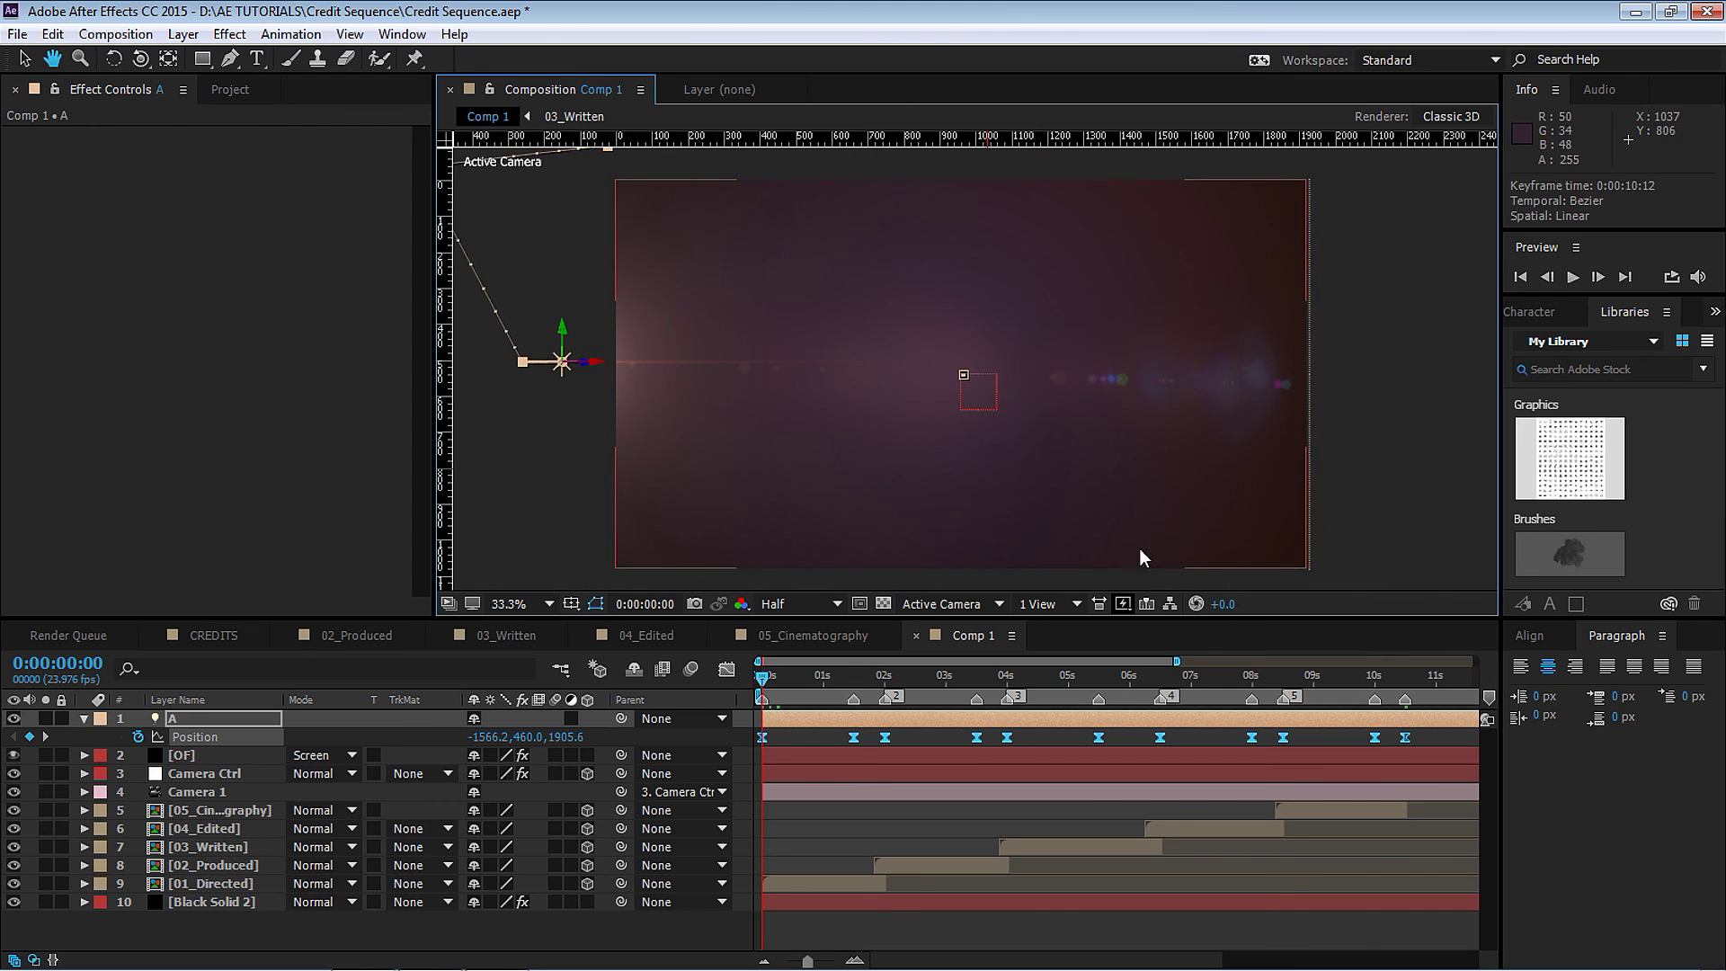
Deselect the light and play a preview of Comp 1 with the flare following light A.
{"action": "key", "text": "v"}
{"action": "key", "text": "F2"}
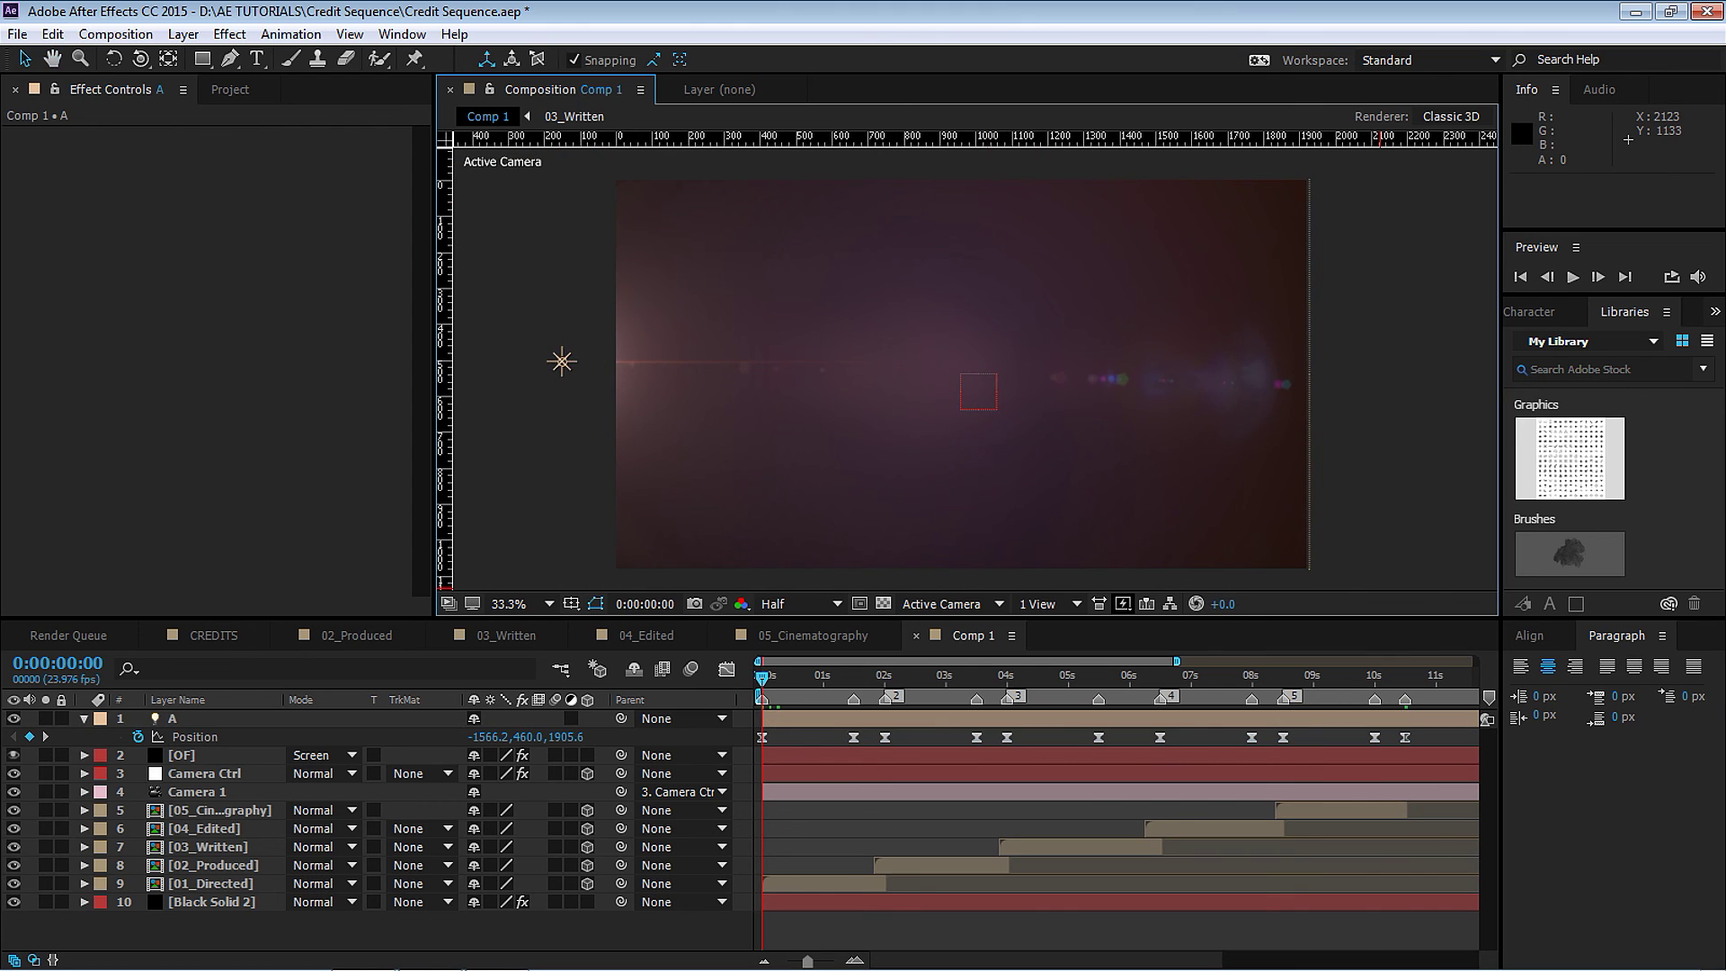
{"action": "key", "text": "space"}
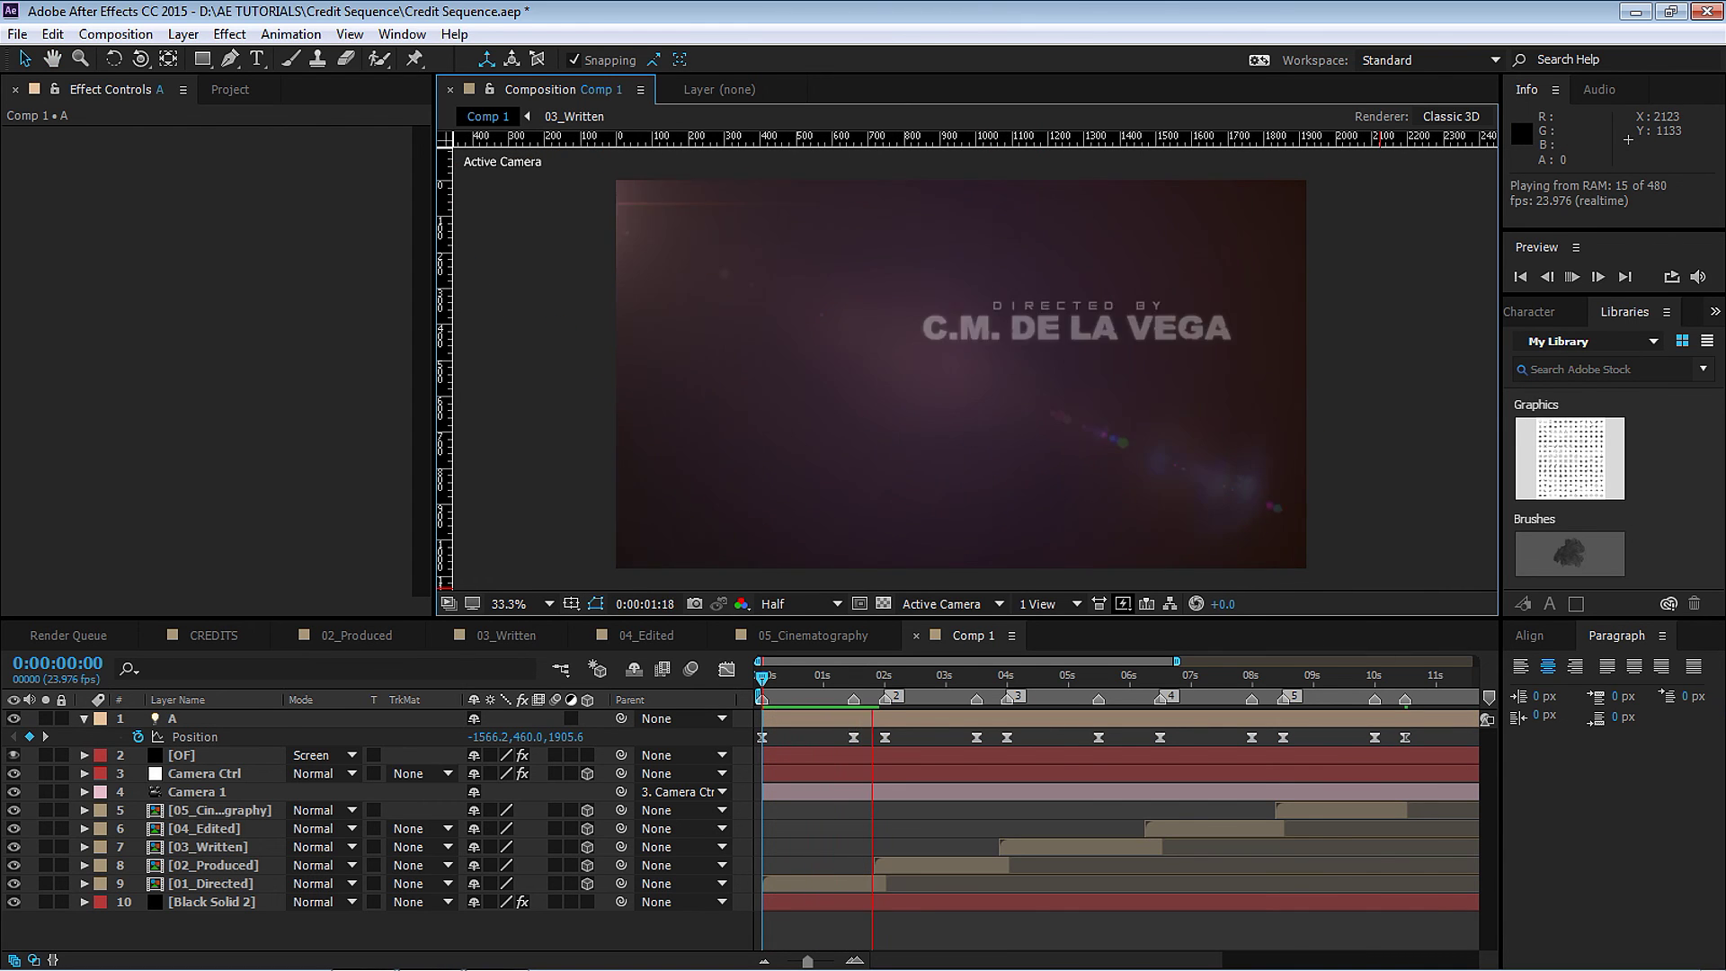